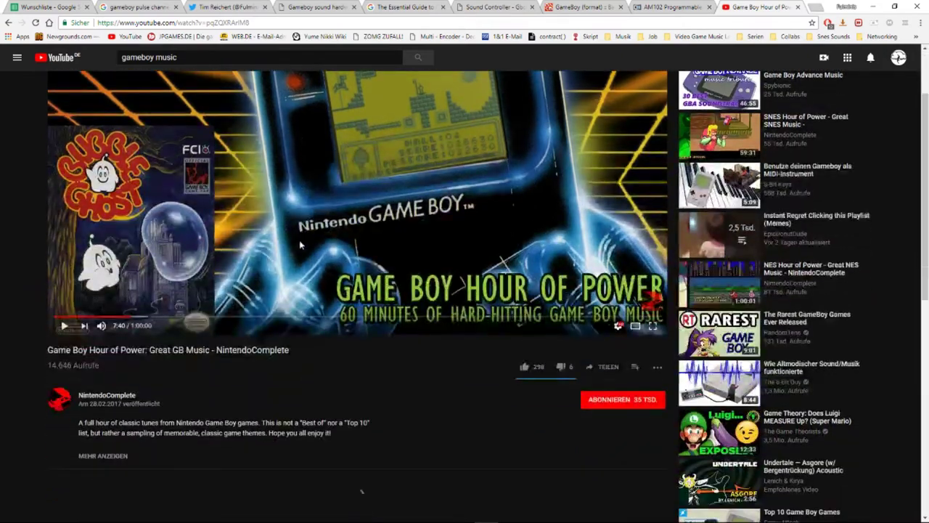
scroll(288, 242, up, 1)
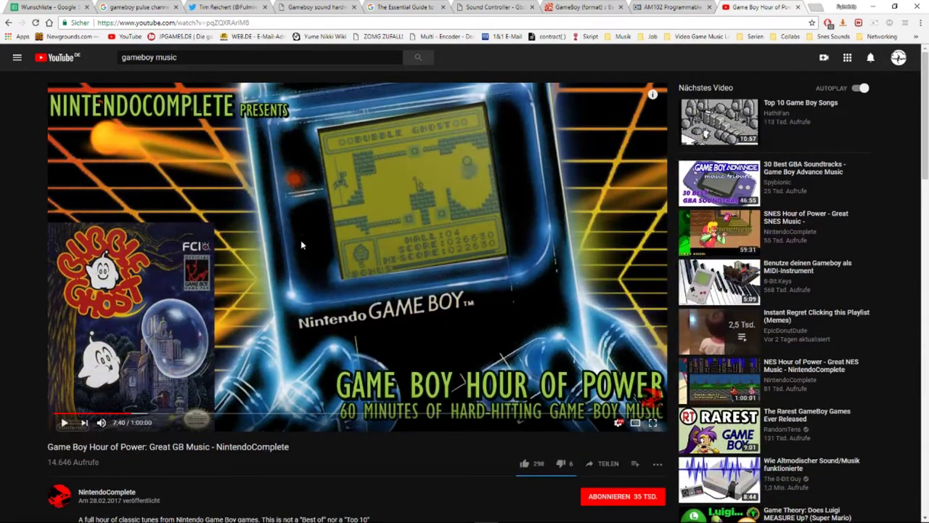
scroll(300, 239, down, 3)
scroll(300, 239, up, 3)
scroll(385, 385, down, 1)
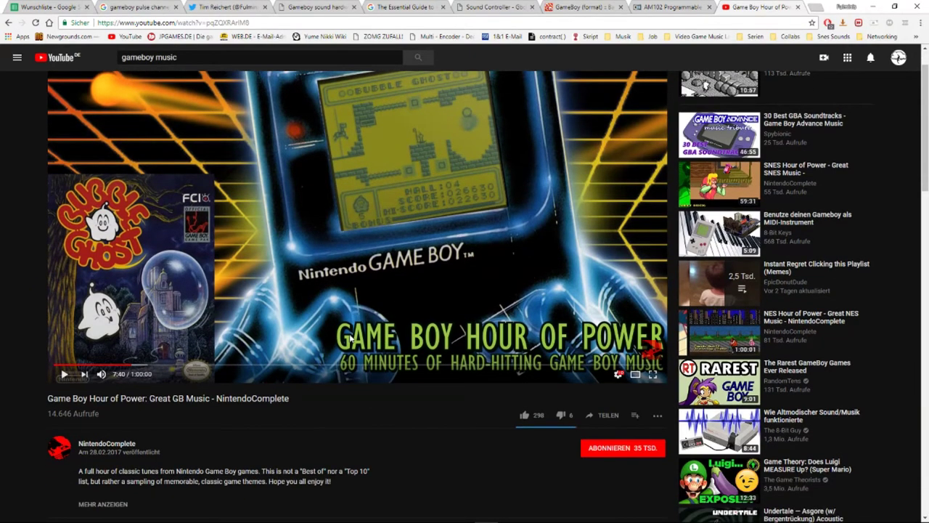
scroll(351, 338, up, 1)
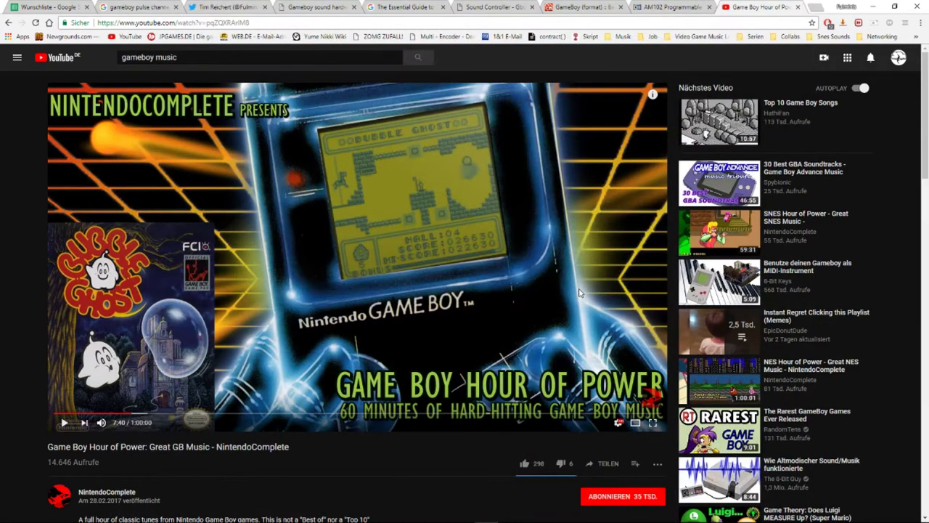
scroll(512, 288, down, 1)
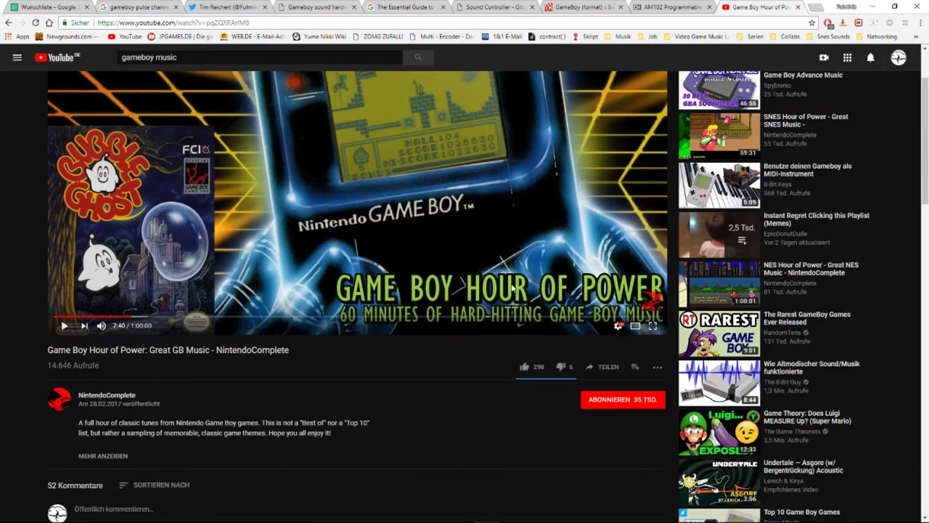
scroll(513, 288, up, 1)
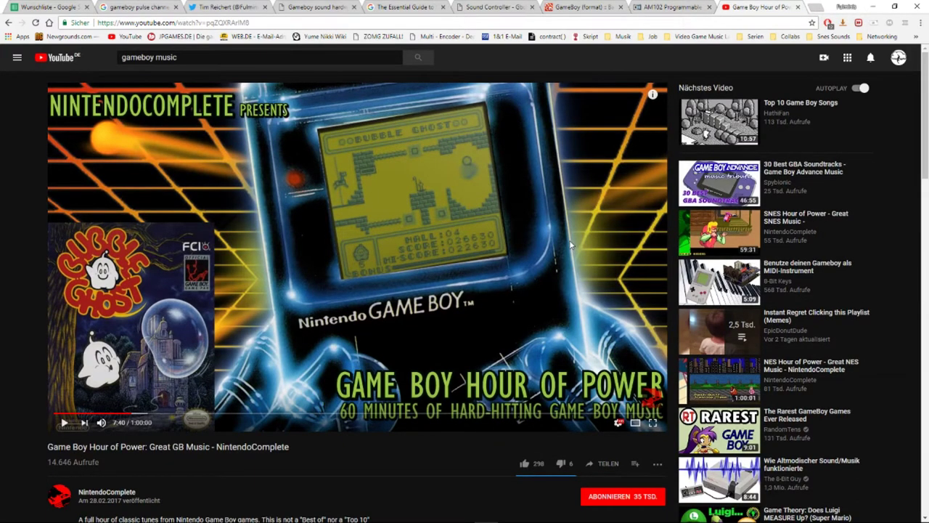
- Examine the Sound Controller article and the register table of the Gameboy sound hardware wiki page
click(507, 7)
scroll(149, 325, up, 5)
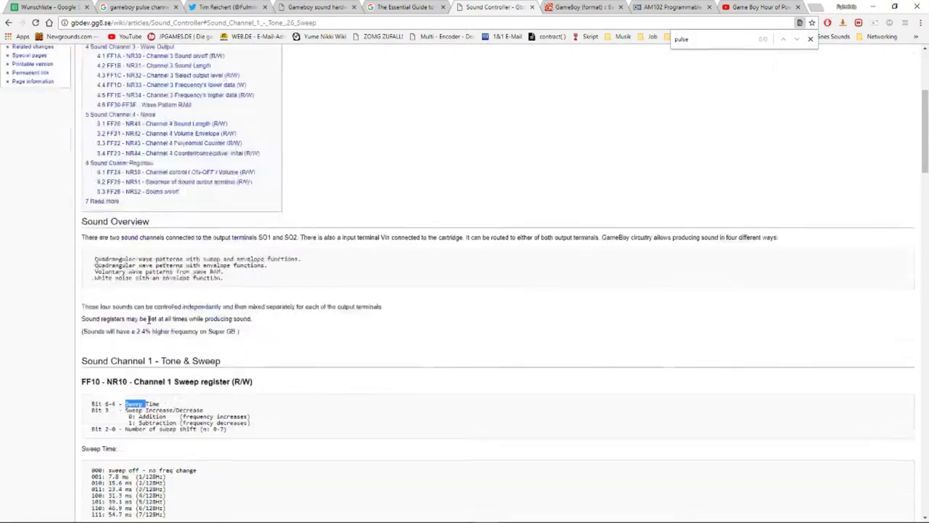
scroll(149, 324, down, 6)
click(340, 7)
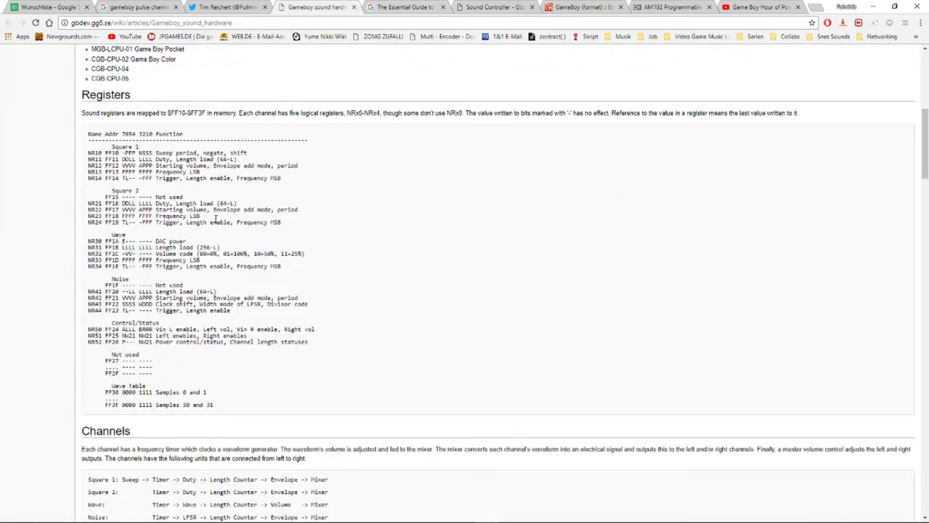
scroll(216, 233, up, 3)
scroll(215, 236, down, 1)
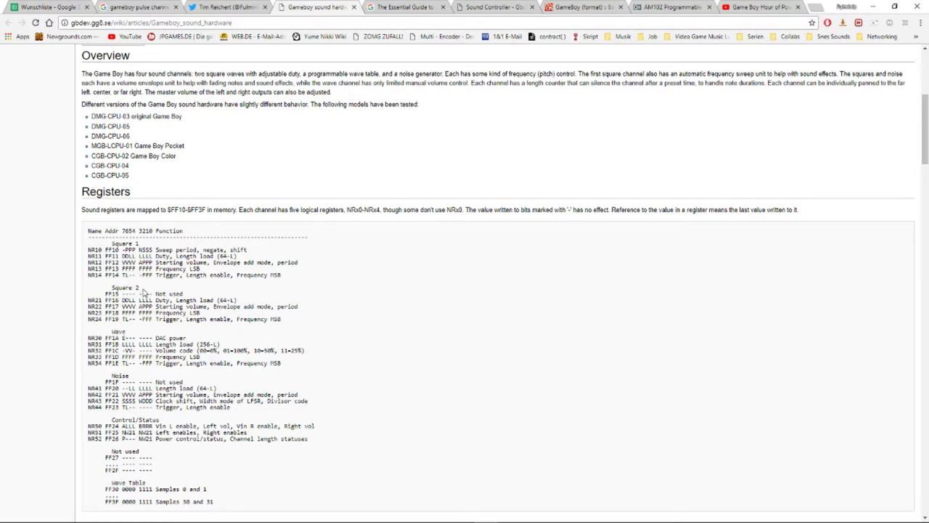
scroll(143, 292, down, 1)
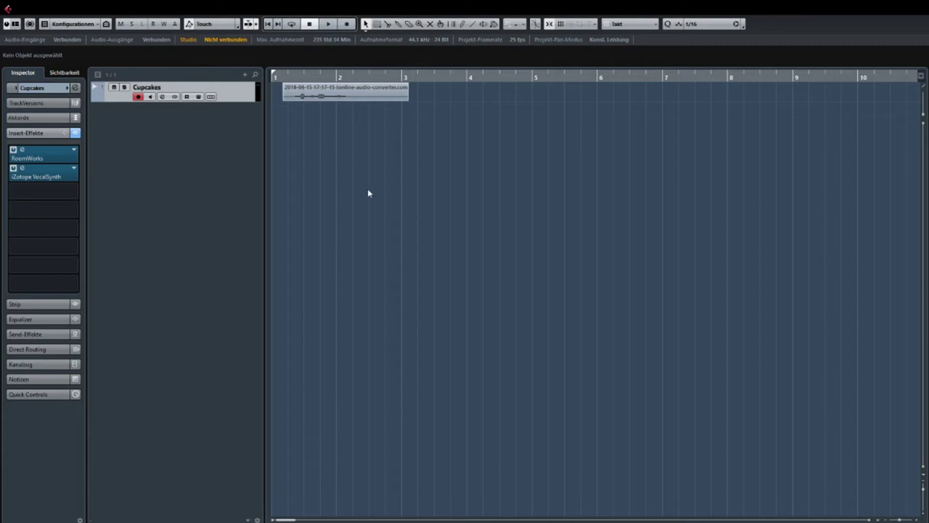
- Play back the vocal clip on the Cupcakes track in Cubase and select the clip
scroll(289, 125, up, 4)
drag(290, 125, 390, 135)
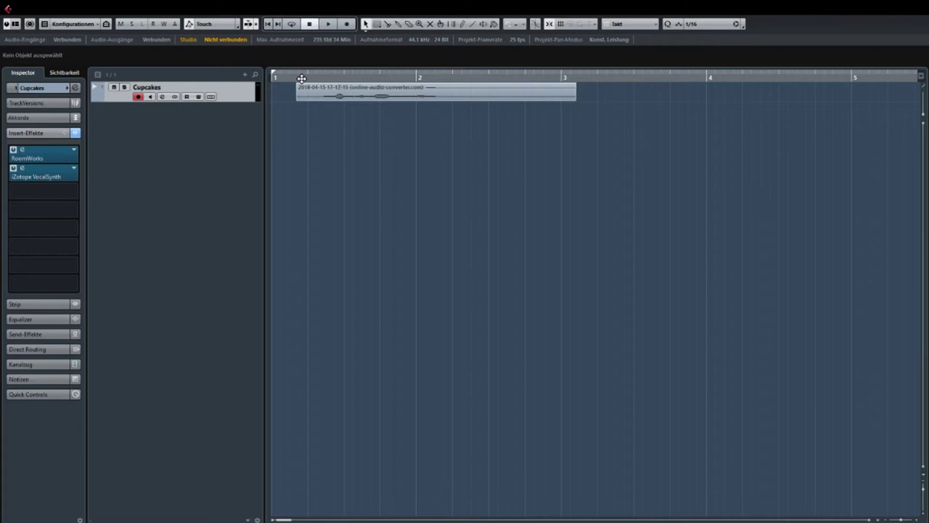
key(space)
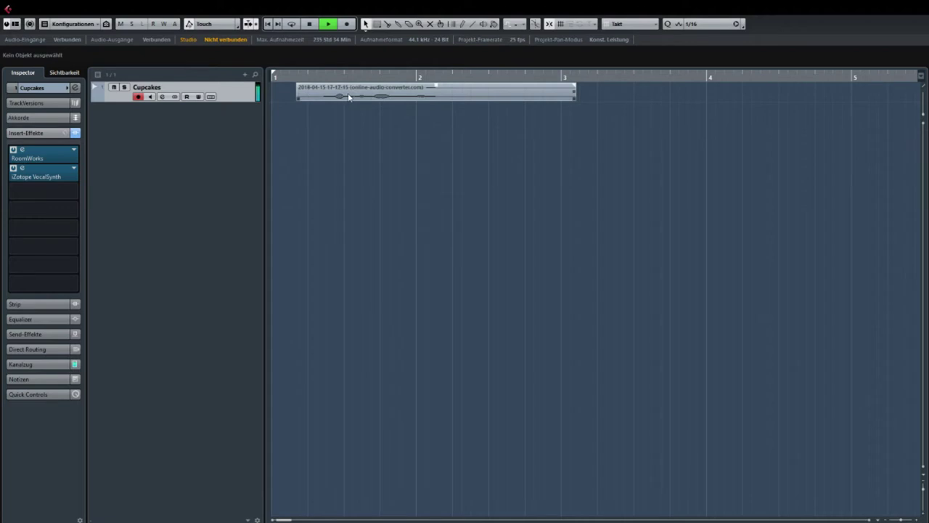
key(space)
click(352, 92)
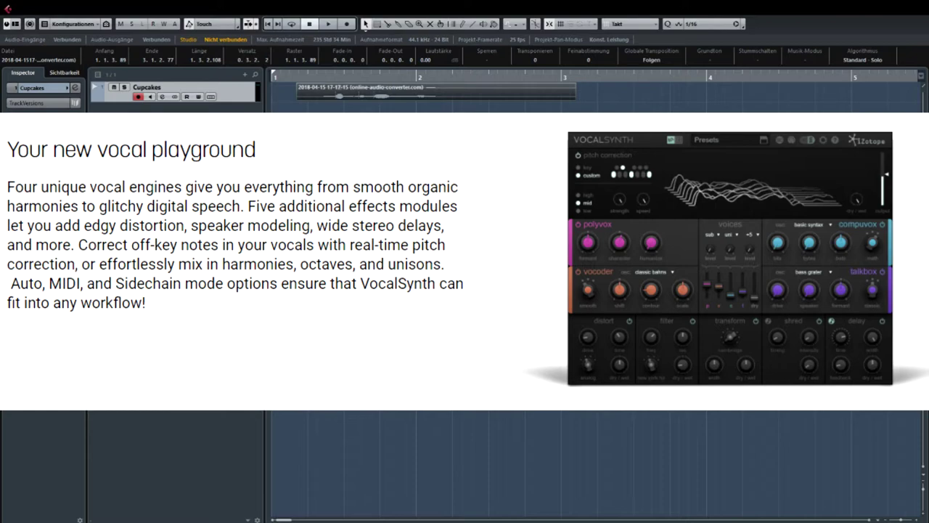
- Listen to the Cupcakes vocal clip several times with the Pitch Correct insert effect in the chain
key(space)
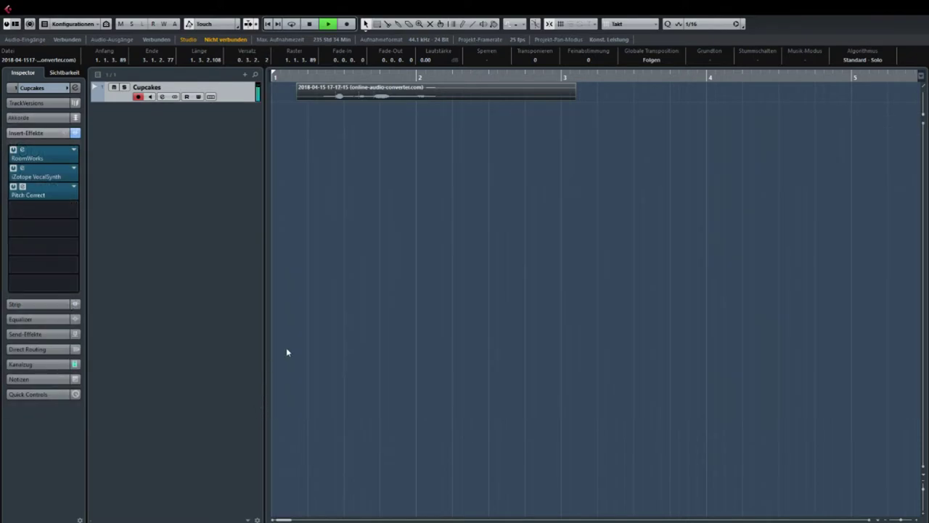
key(space)
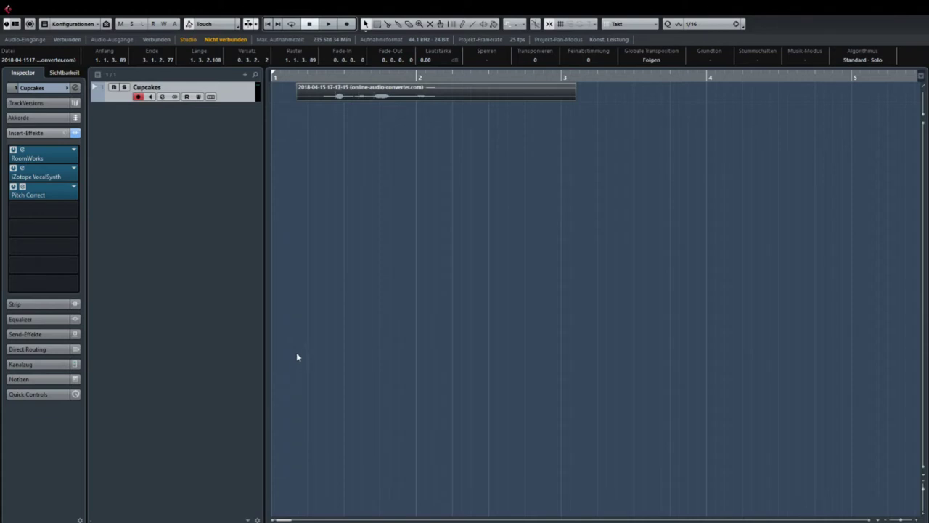
key(space)
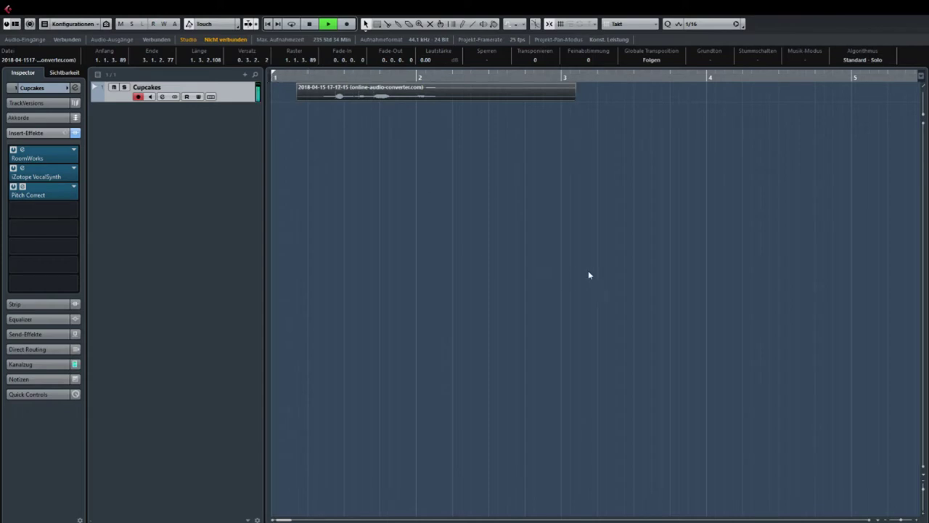
key(space)
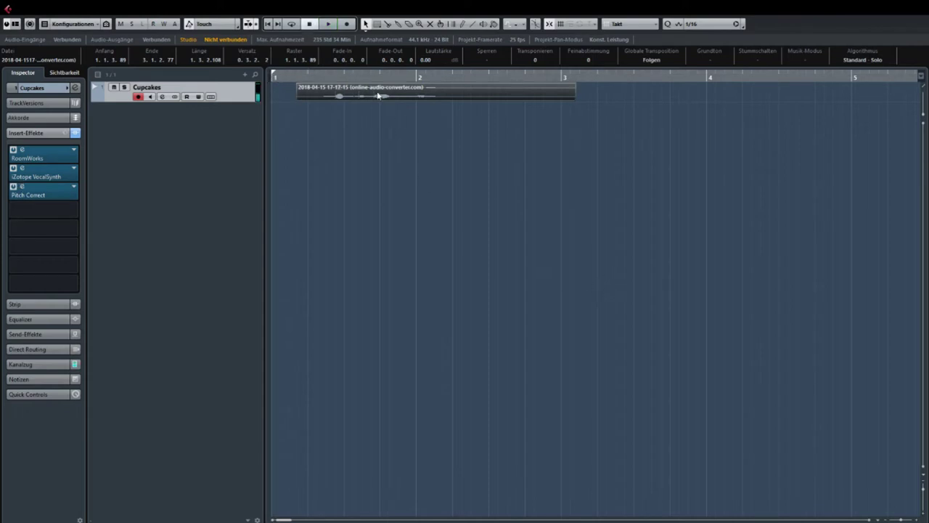
key(space)
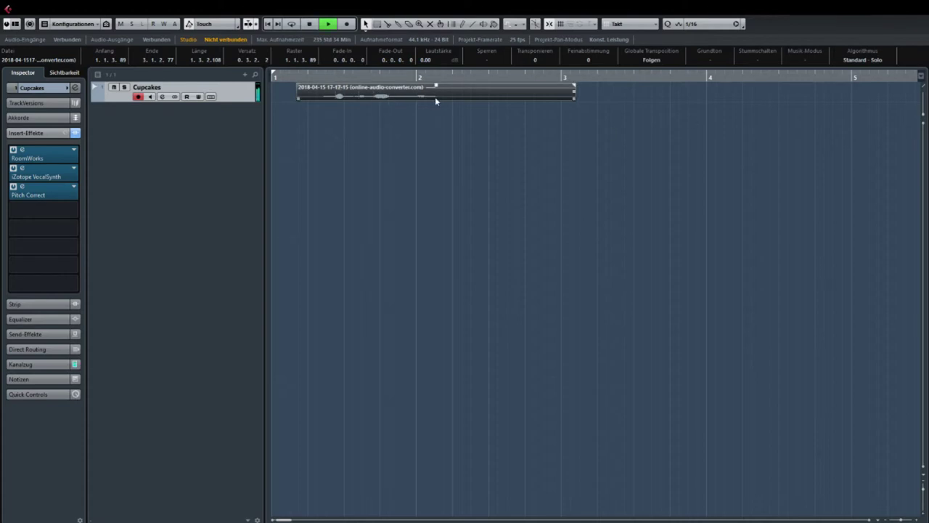
scroll(436, 101, down, 3)
key(space)
scroll(334, 135, right, 1)
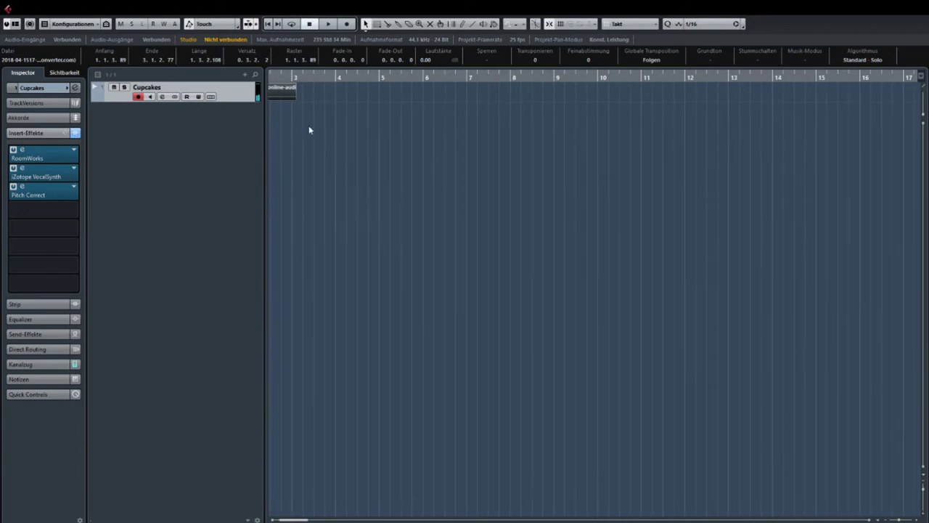
scroll(310, 130, left, 1)
scroll(367, 108, up, 3)
scroll(348, 96, left, 2)
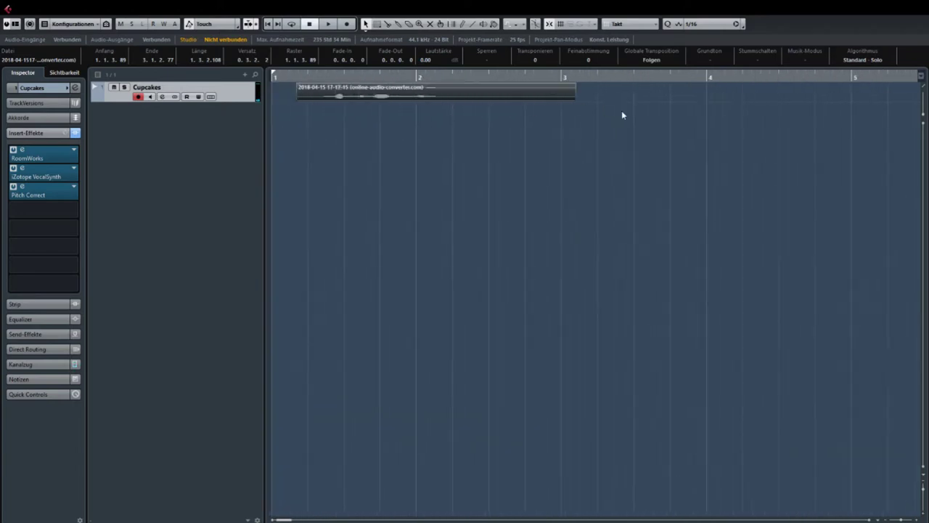
- Shift the Cupcakes vocal clip to start at 1.4.2.25 and trim its end to the start of bar 3
drag(571, 99, 559, 98)
drag(485, 100, 579, 93)
drag(653, 98, 571, 97)
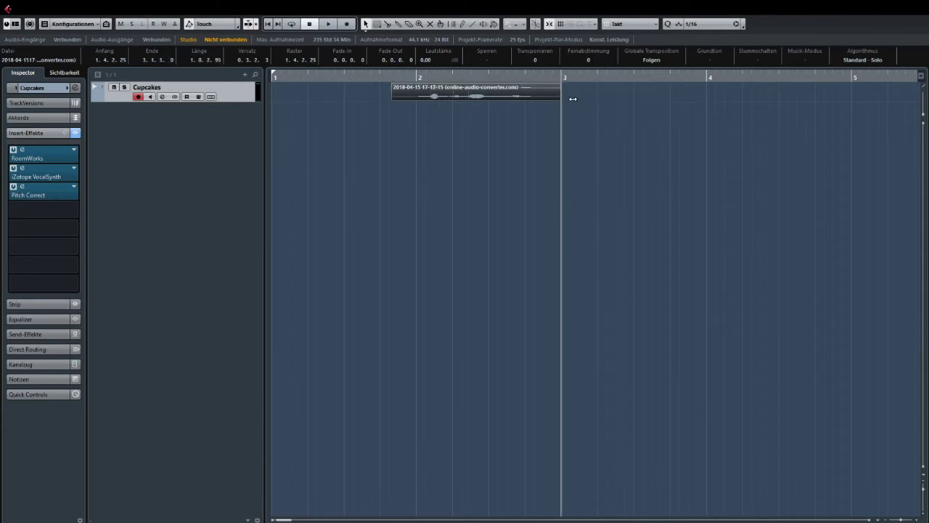
scroll(361, 168, right, 3)
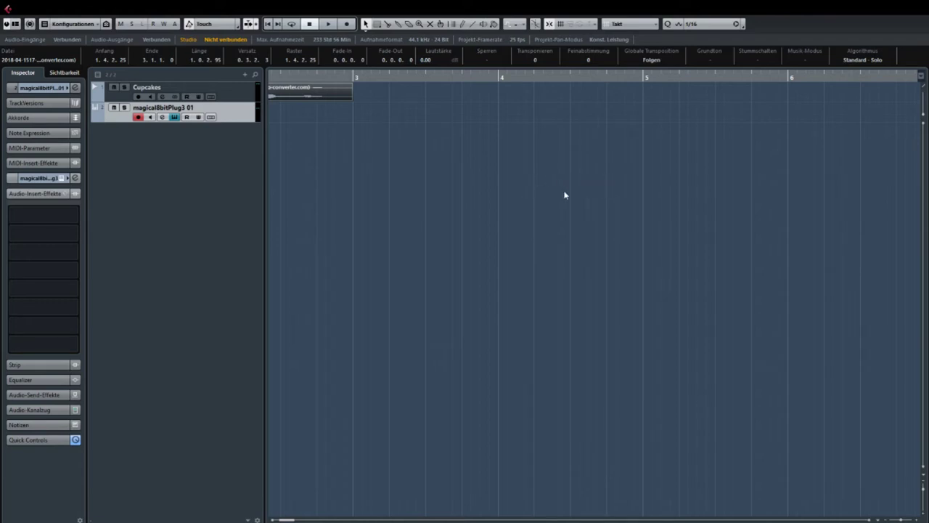
- Place the magical8bitPlug instrument track above Cupcakes and rename it "1. Square"
click(600, 122)
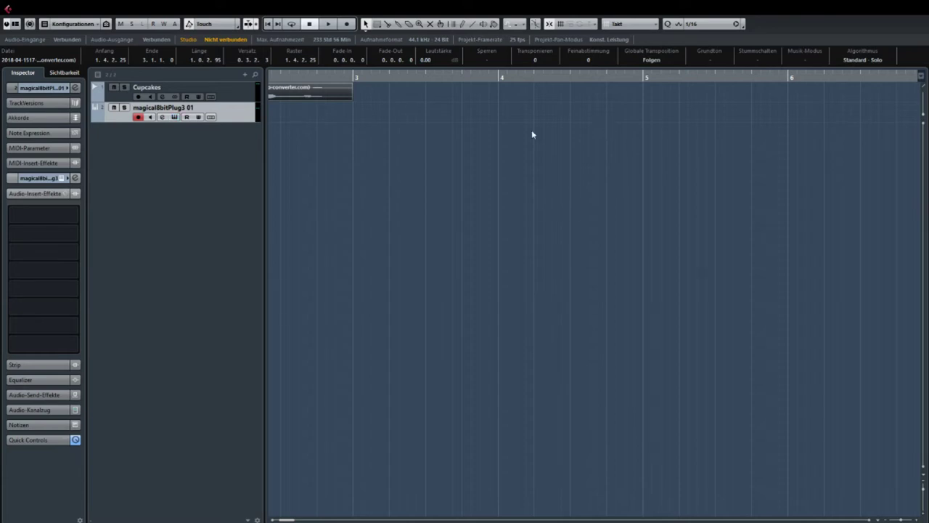
double_click(189, 107)
click(225, 111)
drag(235, 118, 181, 84)
double_click(178, 87)
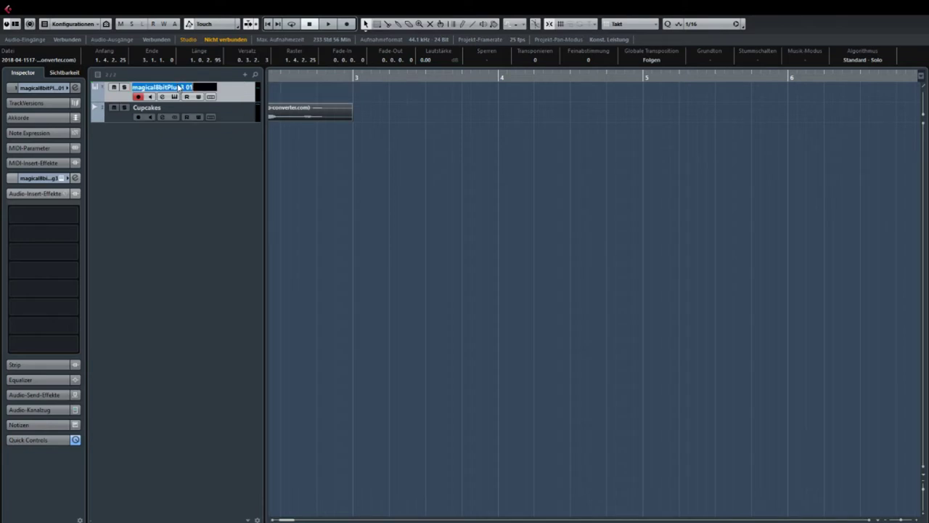
text(1. Square)
key(Return)
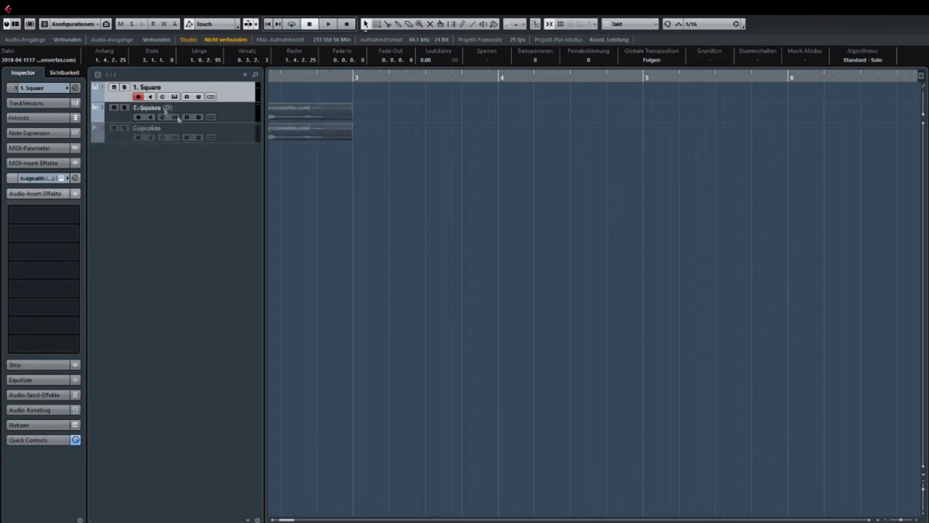
- Duplicate the 1. Square track and rename the copy "2. Square"
click(178, 116)
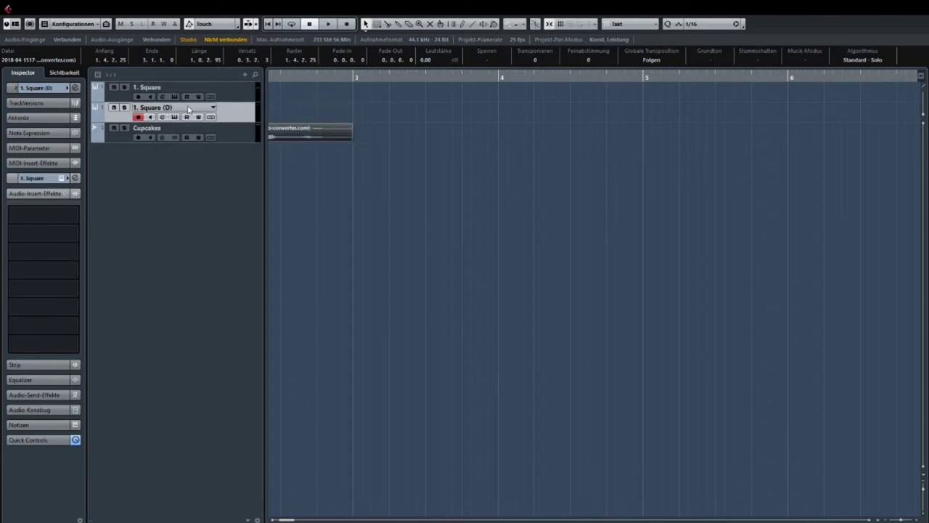
double_click(188, 107)
key(BackSpace)
key(BackSpace)
key(BackSpace)
key(BackSpace)
key(Delete)
text(2)
key(Return)
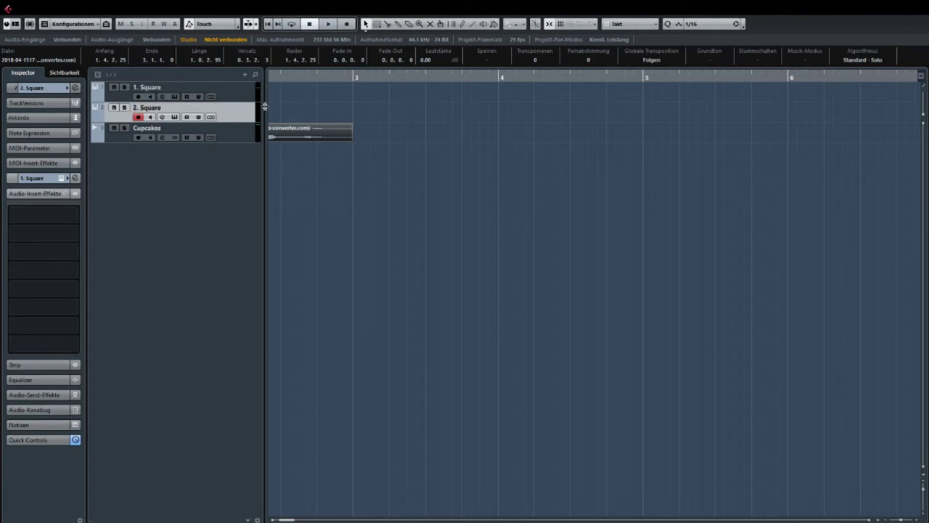
- Duplicate the 2. Square track and rename the copy "4. Noise"
key(ctrl+shift+d)
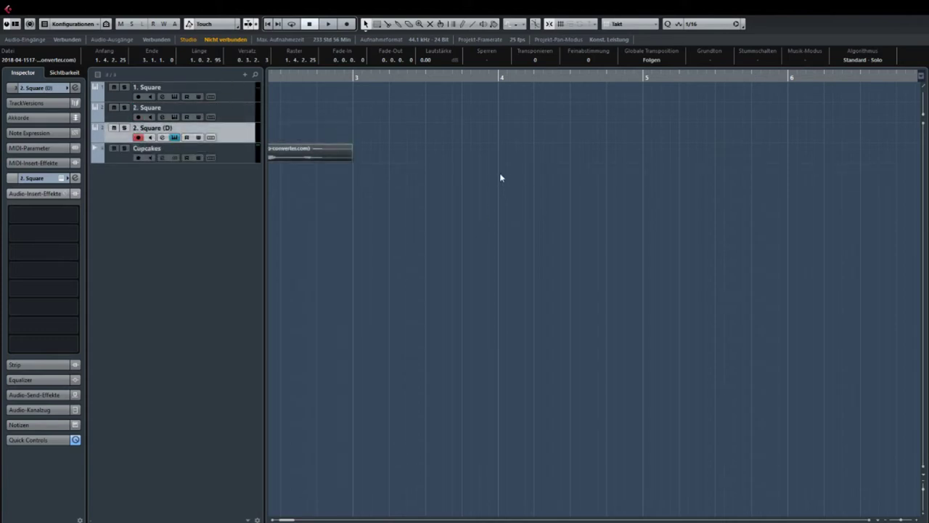
double_click(146, 128)
drag(137, 128, 113, 121)
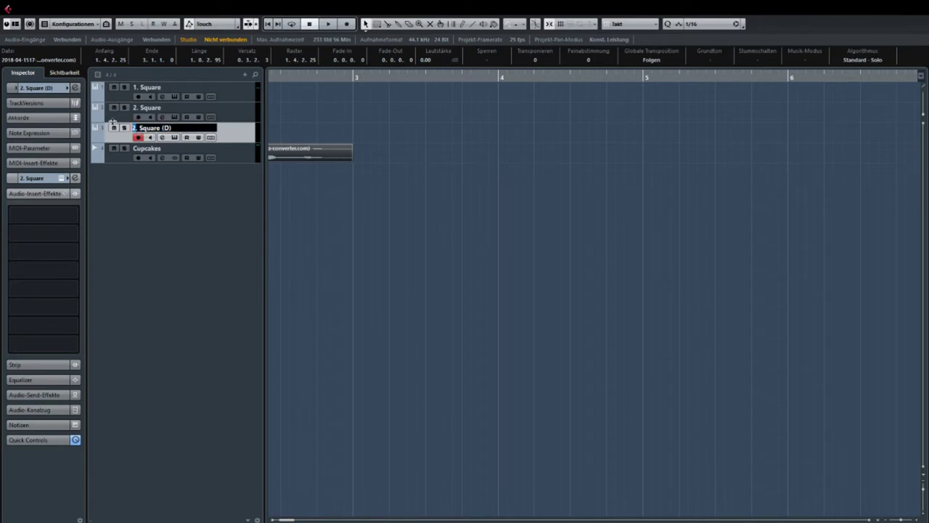
key(BackSpace)
text(4)
drag(139, 128, 172, 129)
text(Noise)
key(Return)
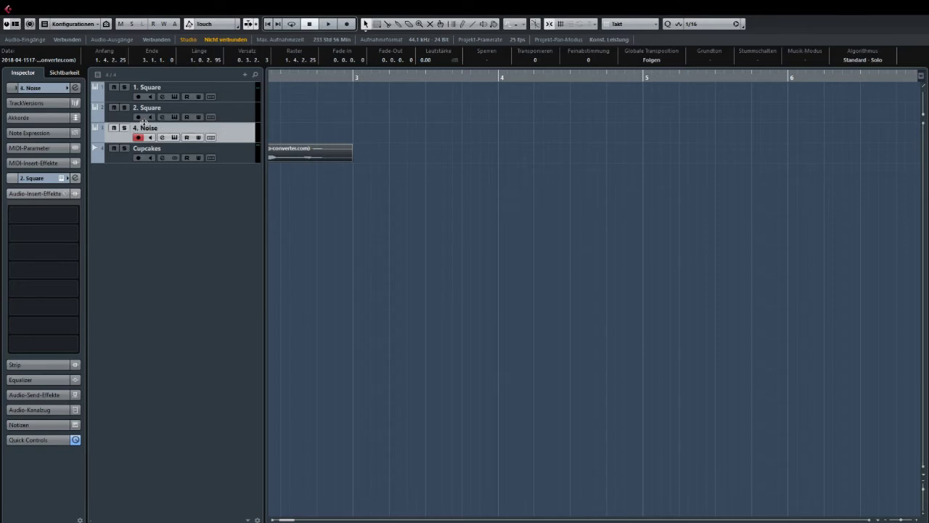
- Duplicate the 2. Square track once more, above 4. Noise, and rename the copy "3. PCM"
double_click(157, 128)
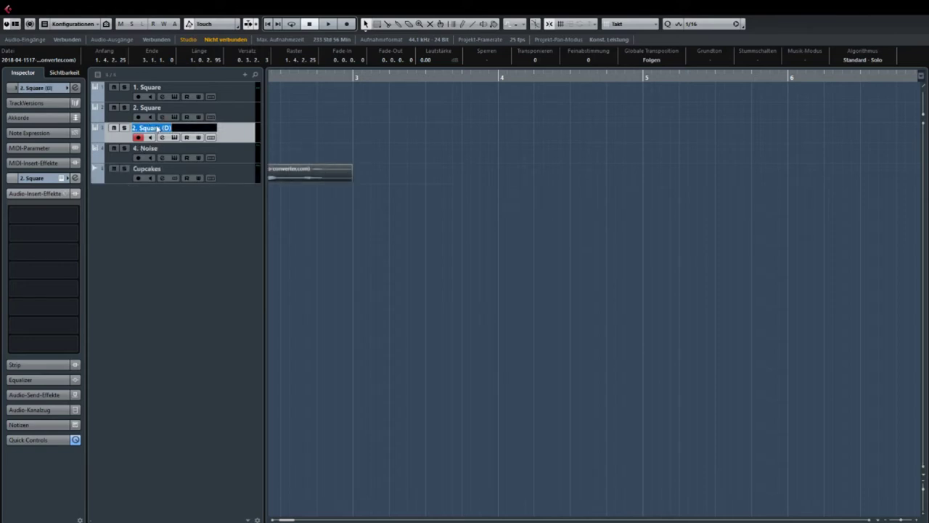
text(3. PCM)
key(Return)
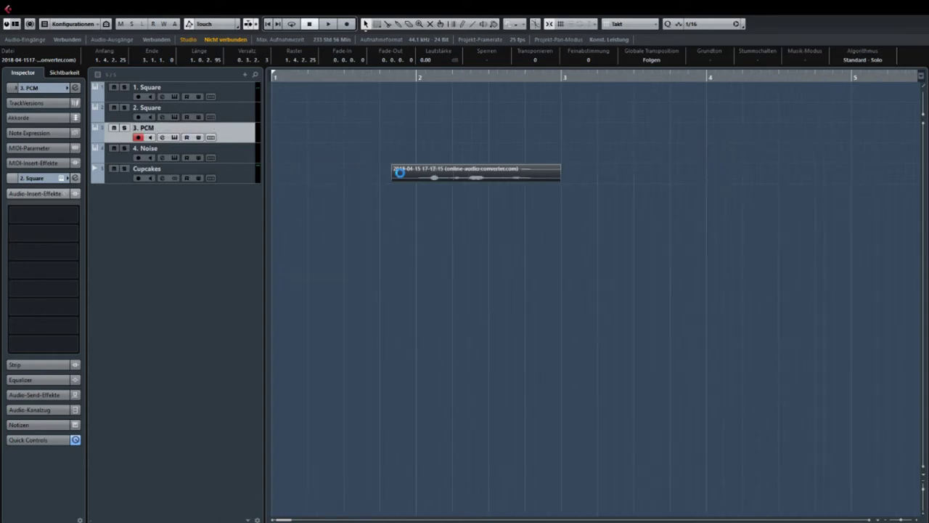
drag(506, 166, 337, 176)
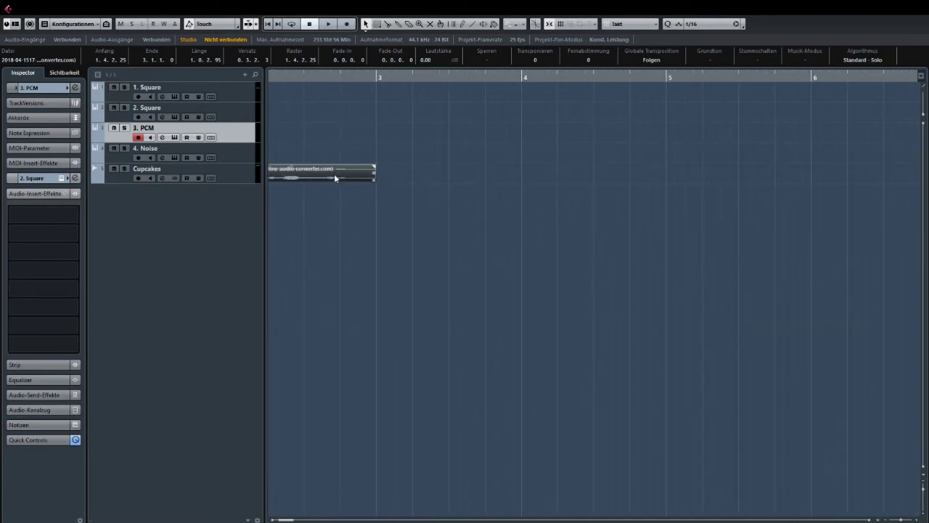
click(229, 99)
click(231, 116)
click(231, 138)
click(241, 116)
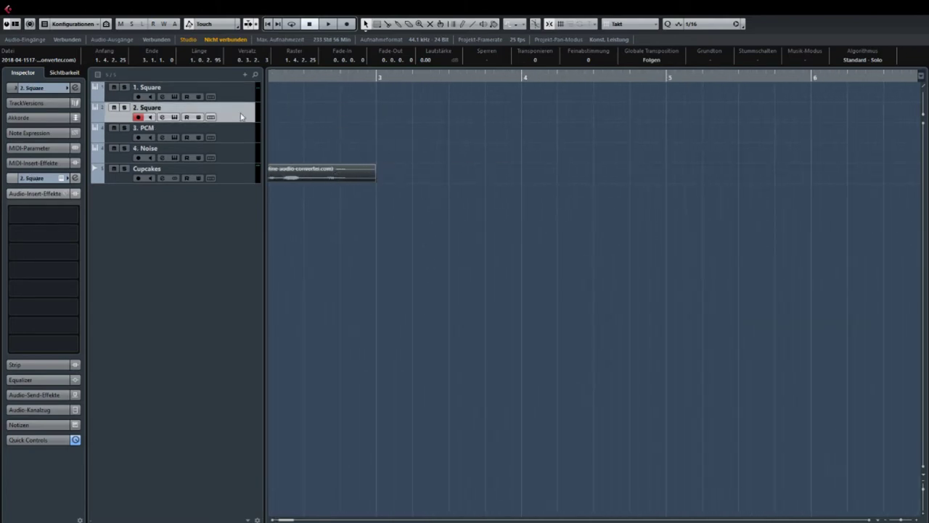
click(246, 98)
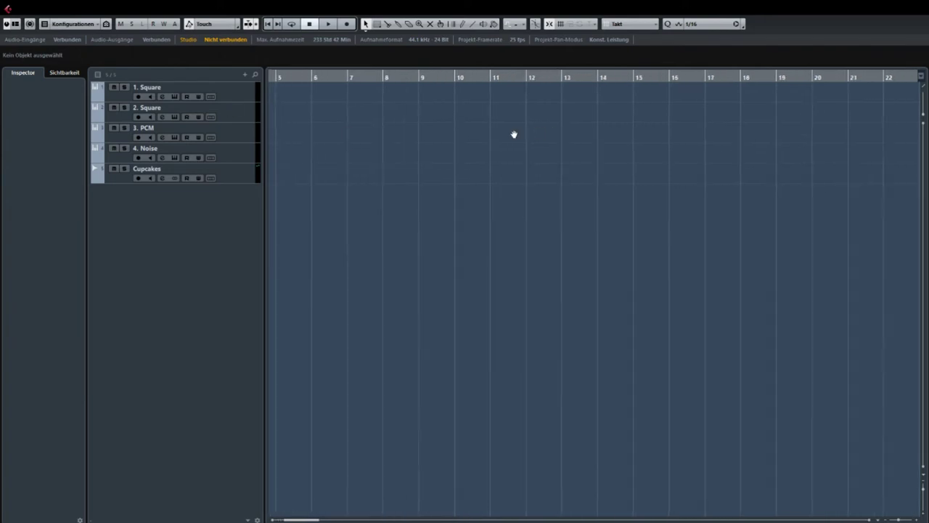
scroll(350, 155, up, 4)
drag(350, 157, 683, 160)
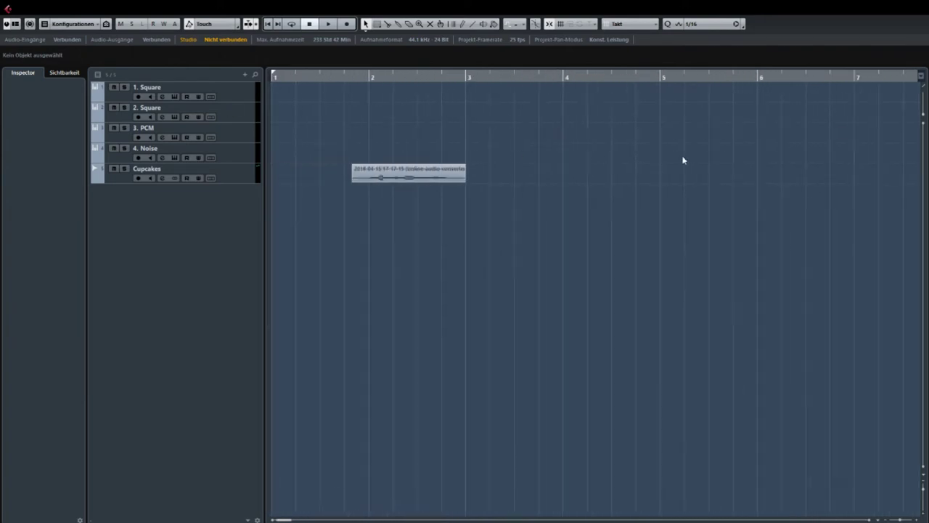
- Play back the processed vocal clip on the Cupcakes track to hear it
click(194, 183)
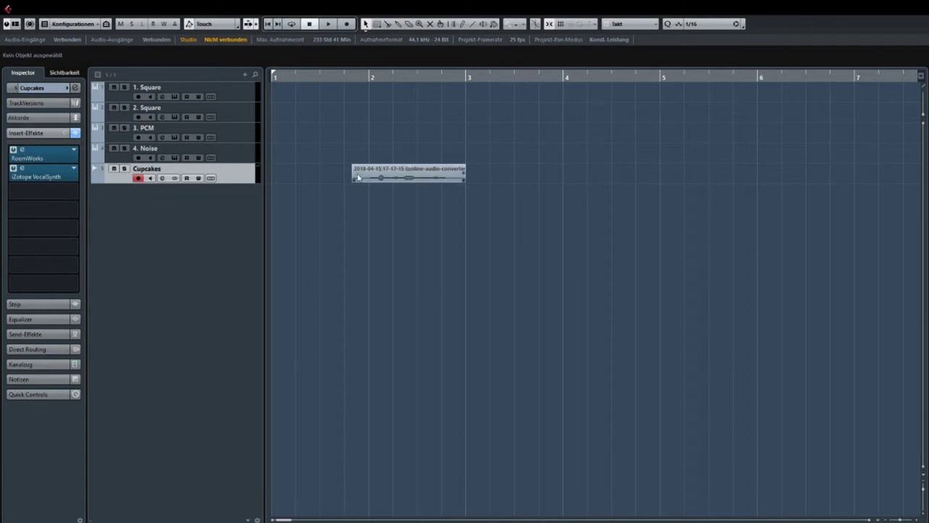
click(380, 167)
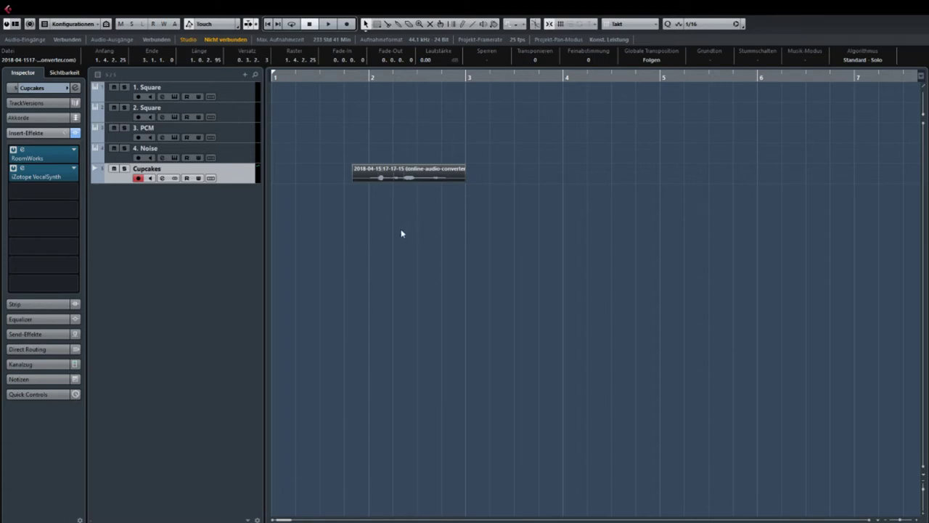
key(space)
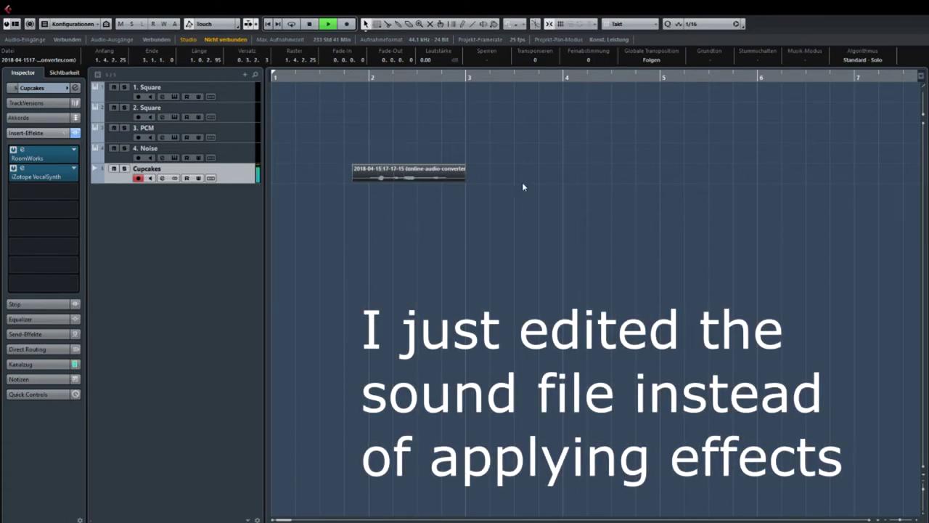
scroll(521, 183, down, 5)
scroll(300, 159, up, 4)
key(space)
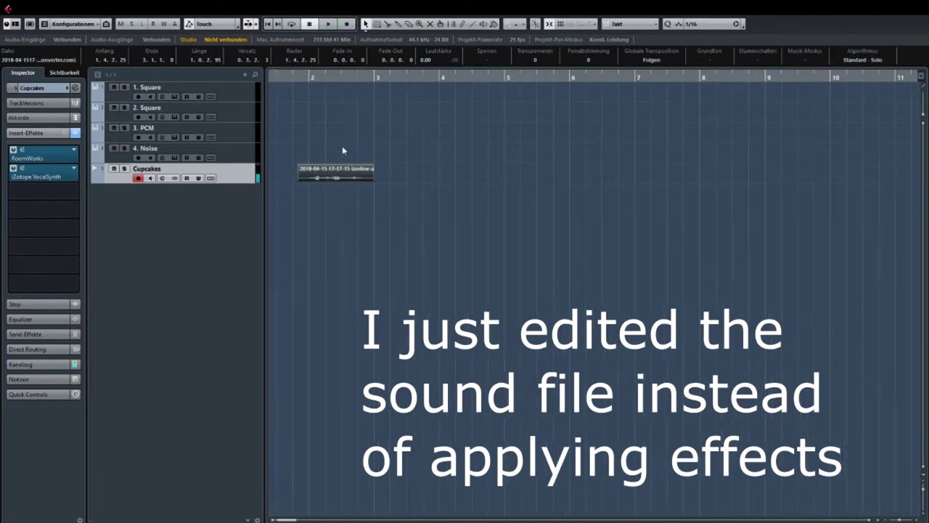
scroll(349, 152, right, 1)
click(232, 135)
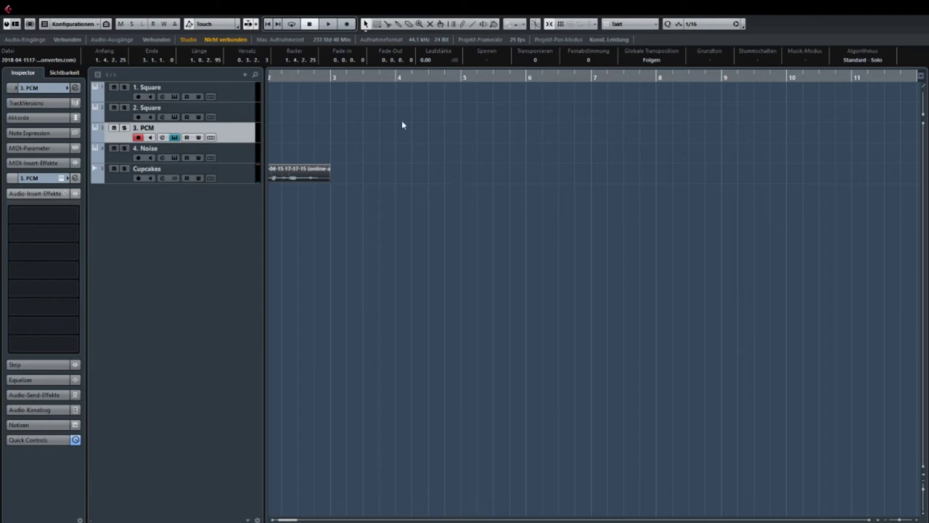
click(227, 201)
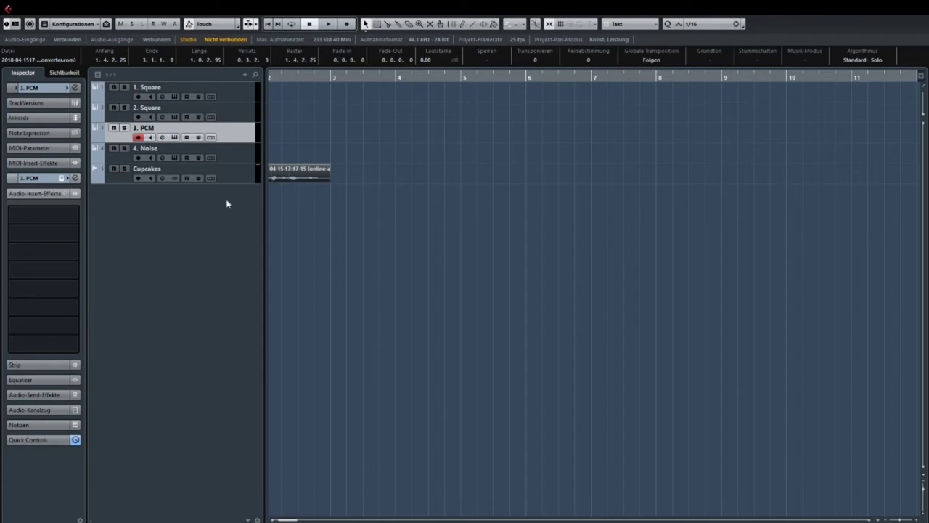
click(238, 151)
click(241, 105)
click(243, 97)
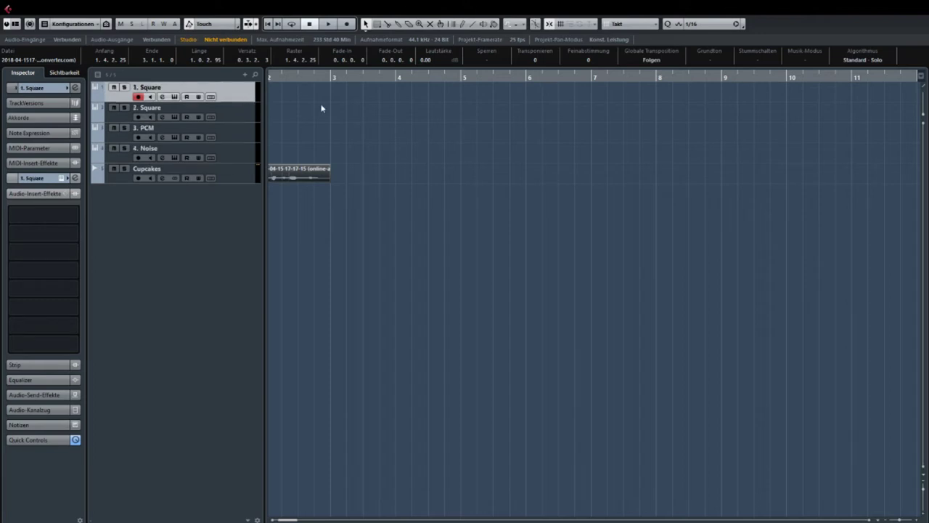
scroll(321, 107, up, 3)
drag(326, 107, 528, 130)
scroll(528, 131, down, 2)
click(427, 119)
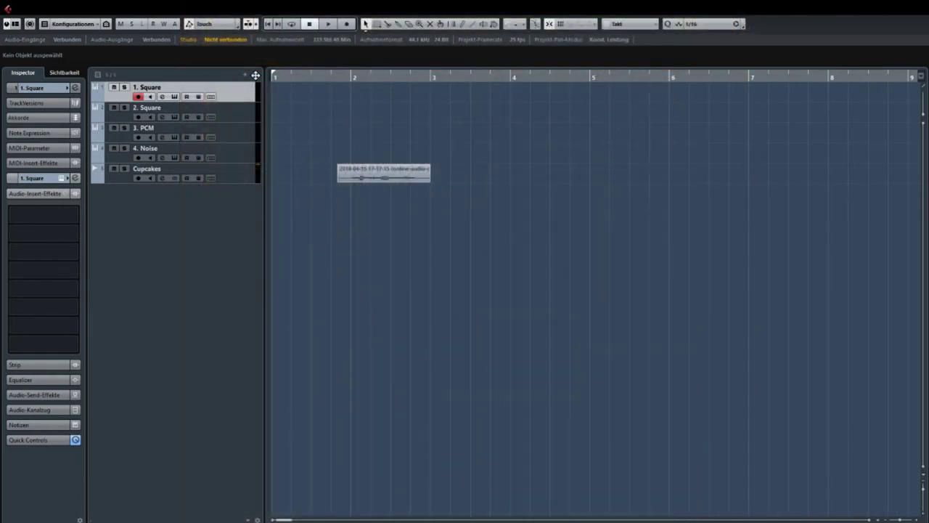
- Show the basic track settings of the 1. Square track, including its MIDI routing
click(252, 108)
click(247, 95)
click(51, 88)
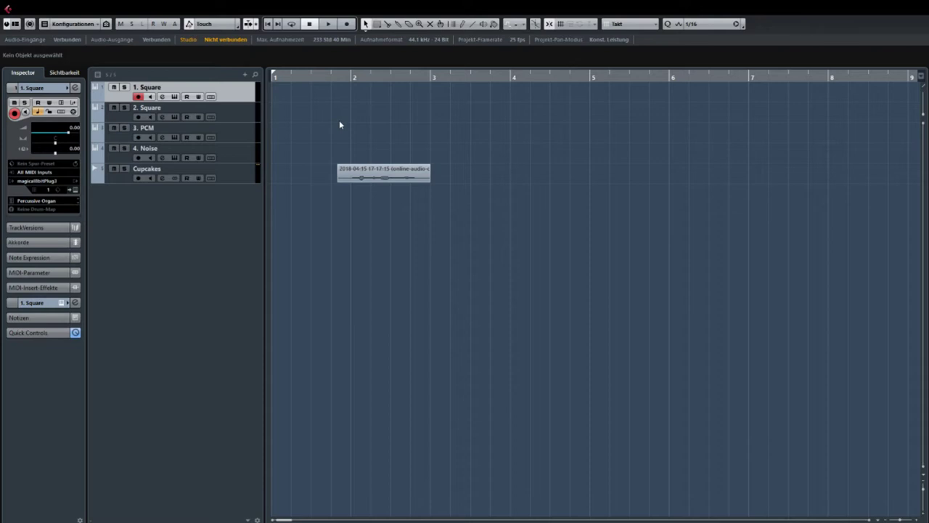
scroll(369, 119, right, 1)
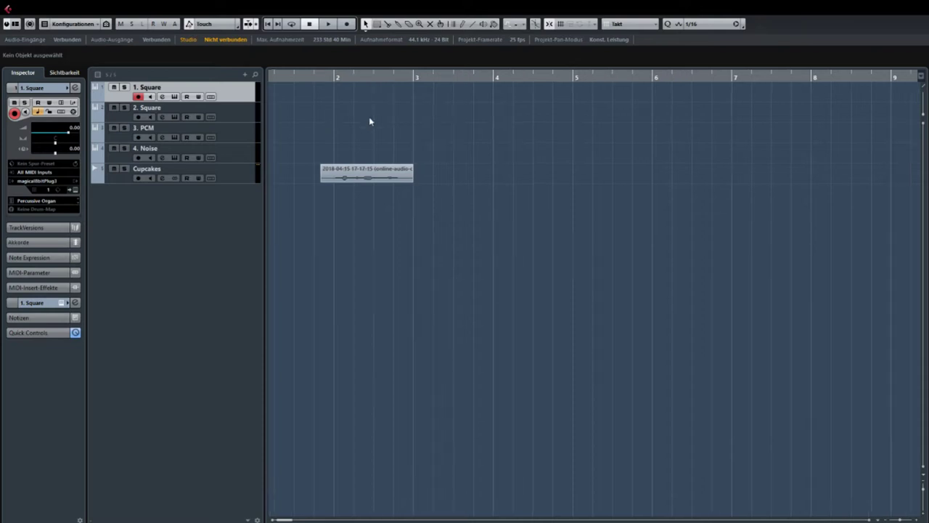
click(359, 179)
click(370, 117)
scroll(278, 108, left, 1)
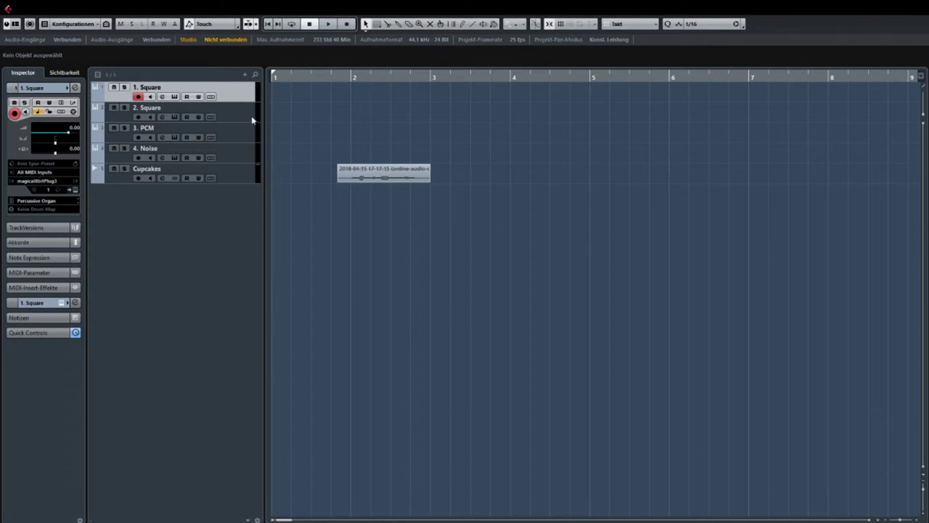
click(247, 134)
mouse_move(241, 138)
mouse_down()
mouse_move(237, 90)
mouse_move(239, 142)
mouse_up()
click(240, 100)
click(260, 170)
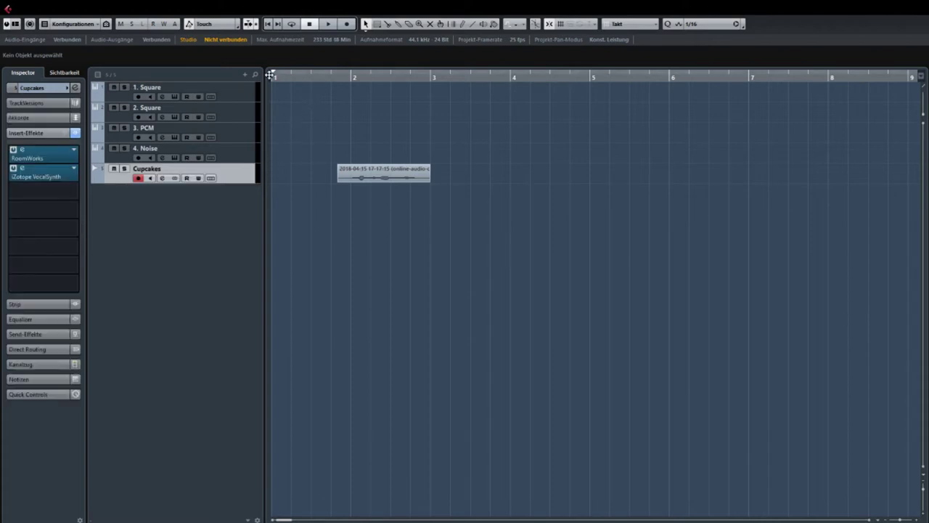
click(225, 92)
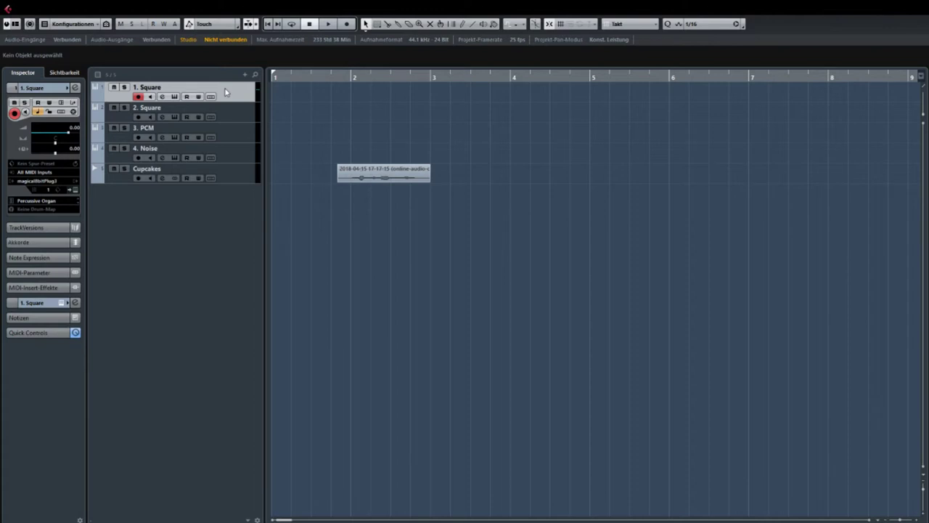
click(249, 122)
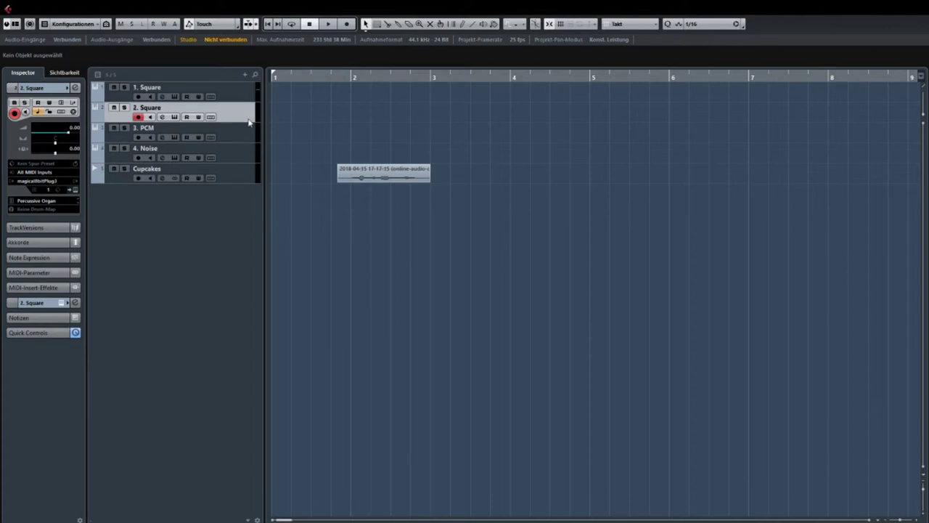
click(244, 172)
click(241, 104)
click(240, 96)
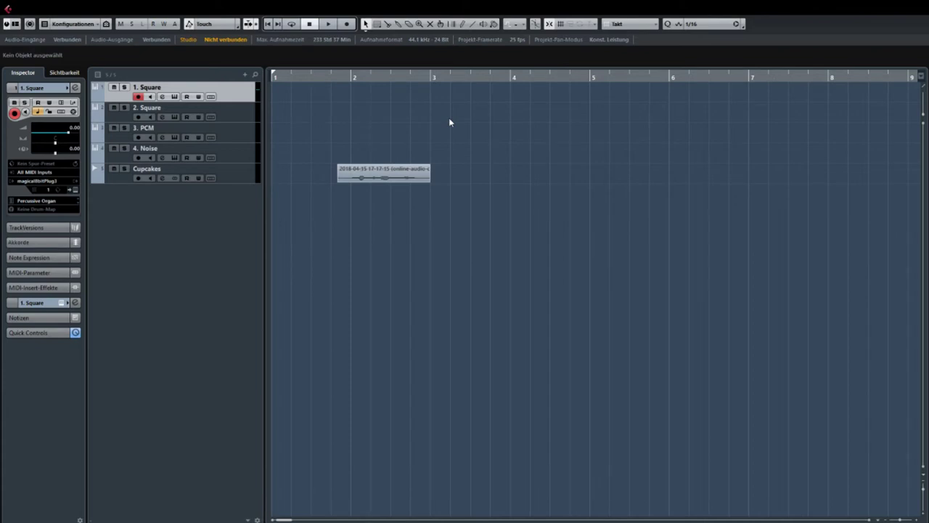
- Examine the length of the project timeline in bars and in seconds
scroll(186, 100, down, 4)
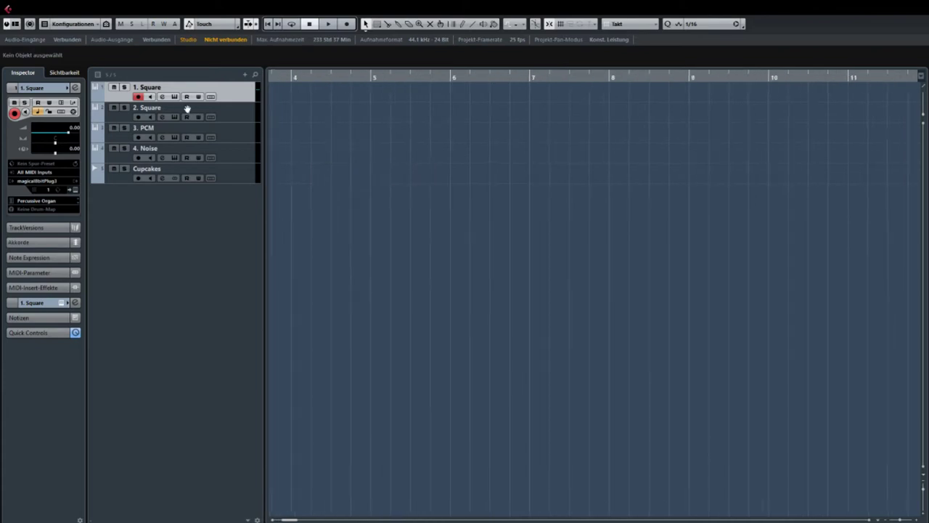
scroll(187, 100, up, 1)
drag(434, 136, 706, 147)
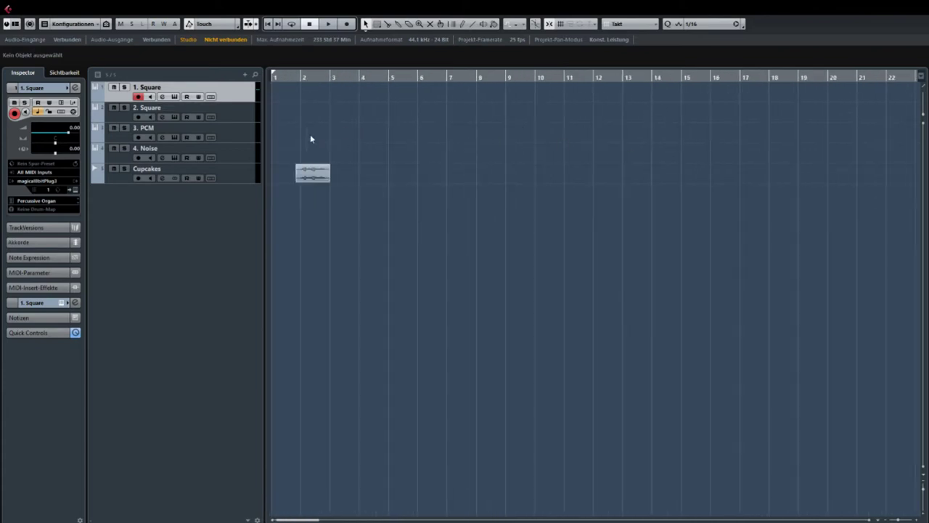
scroll(310, 135, up, 2)
drag(310, 136, 485, 140)
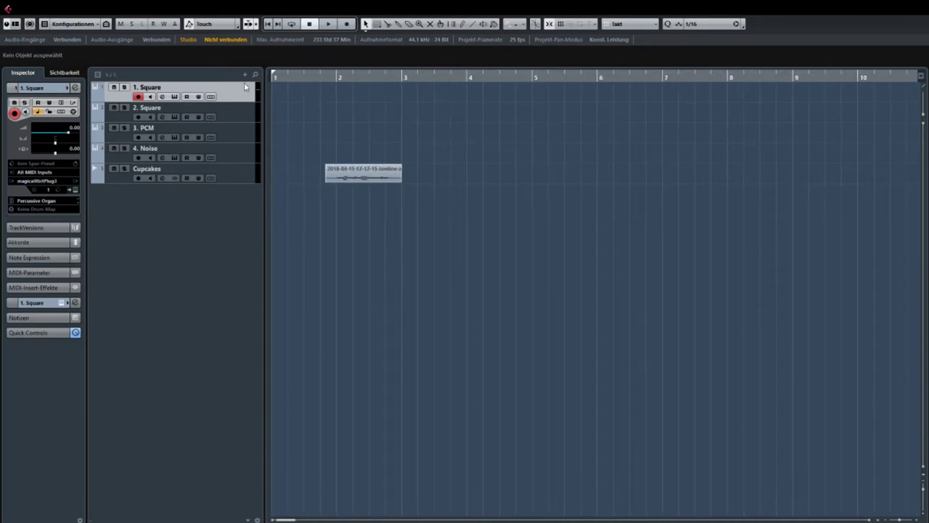
scroll(307, 109, up, 2)
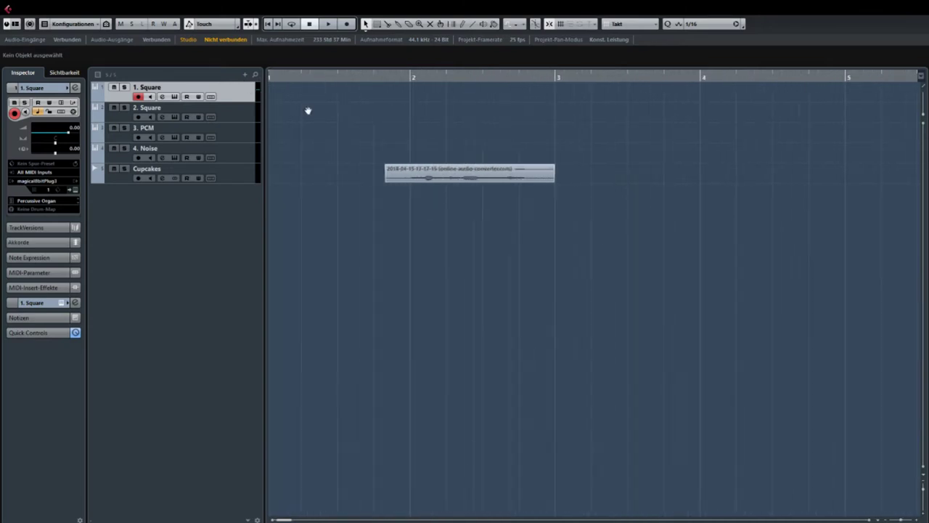
scroll(356, 115, down, 1)
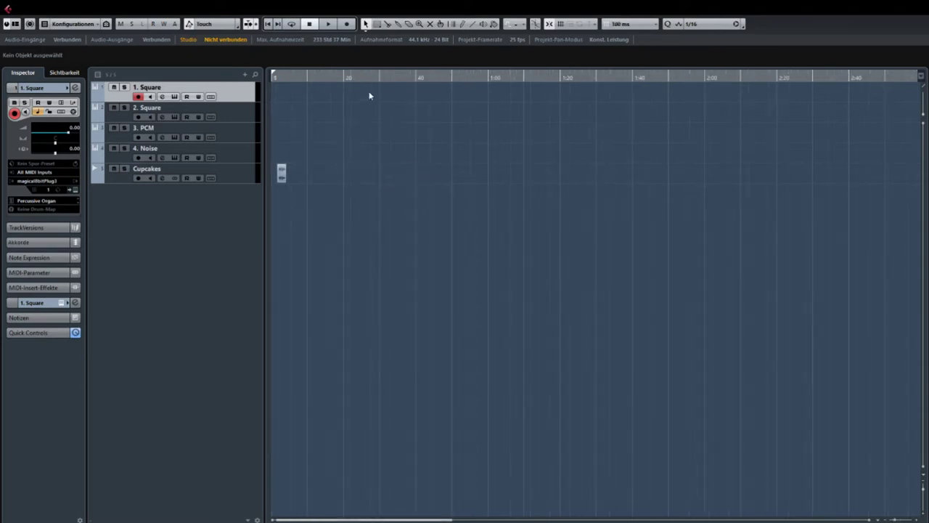
drag(590, 114, 721, 137)
scroll(399, 115, up, 3)
scroll(487, 114, down, 2)
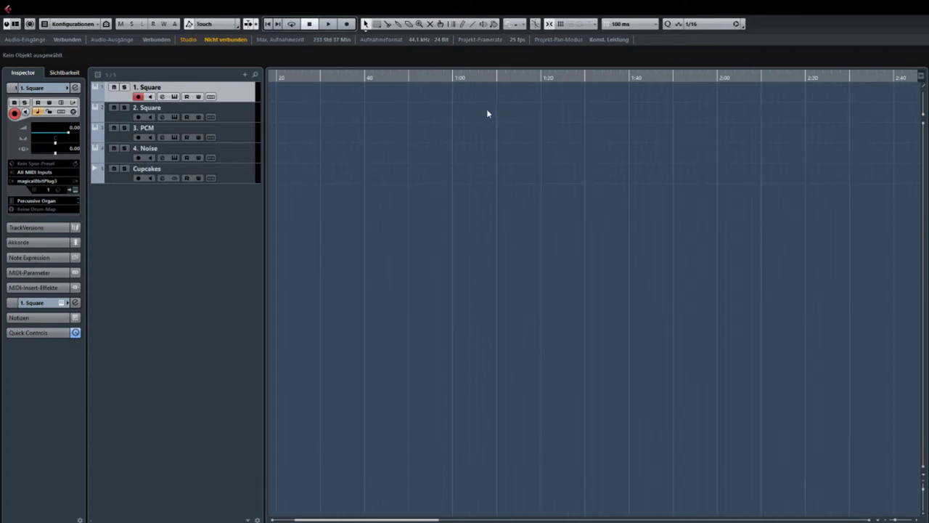
scroll(319, 124, up, 3)
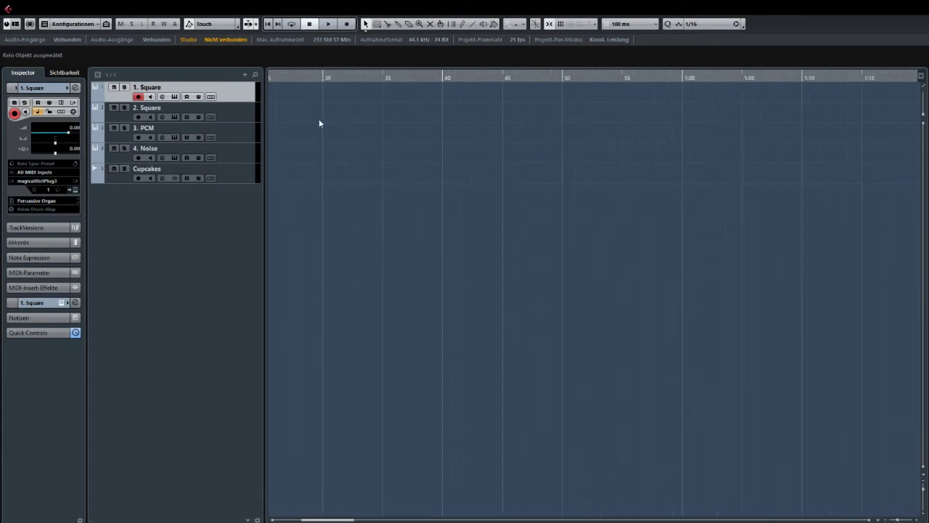
scroll(319, 123, left, 4)
click(385, 91)
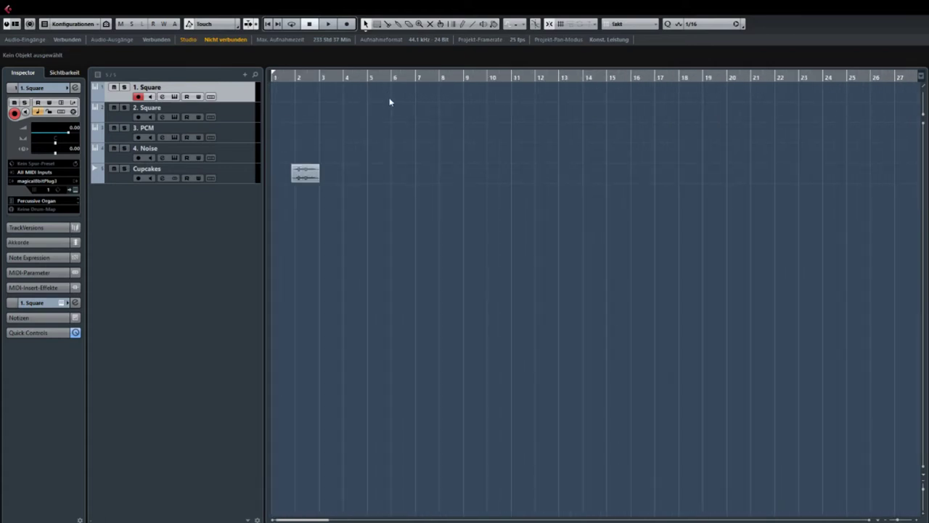
click(231, 110)
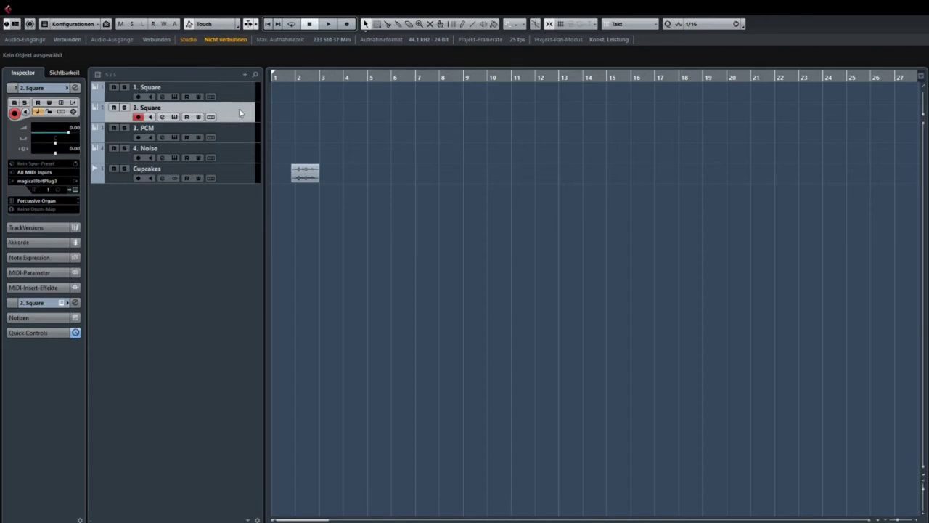
click(241, 91)
click(241, 106)
click(241, 128)
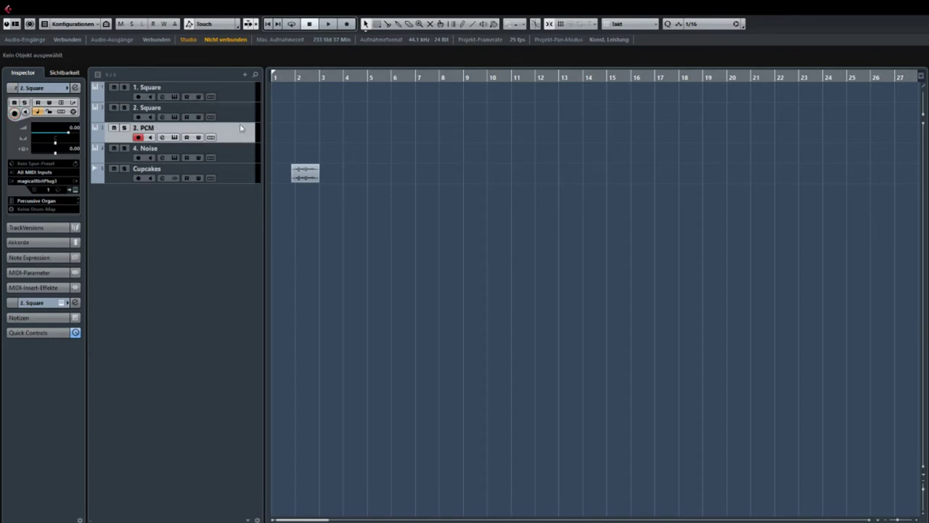
click(239, 97)
click(240, 118)
click(234, 138)
click(237, 97)
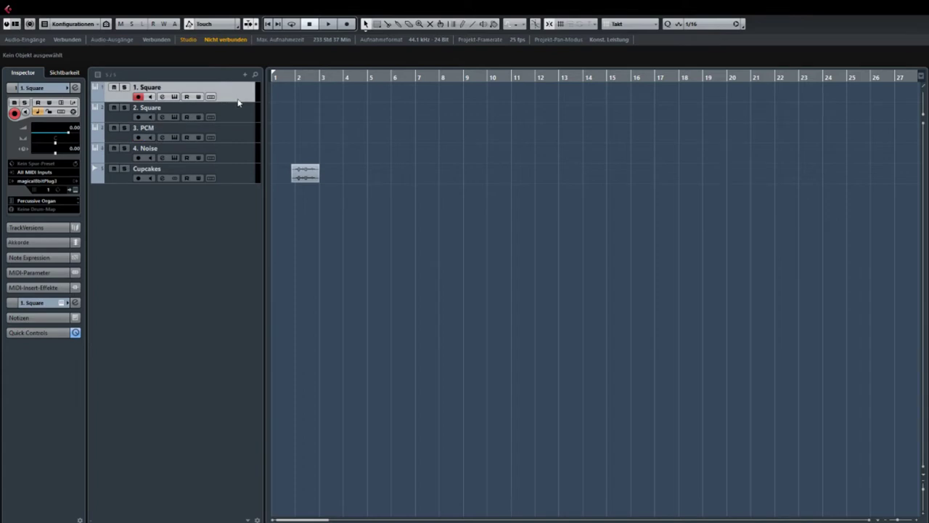
click(239, 106)
click(241, 97)
scroll(291, 91, up, 4)
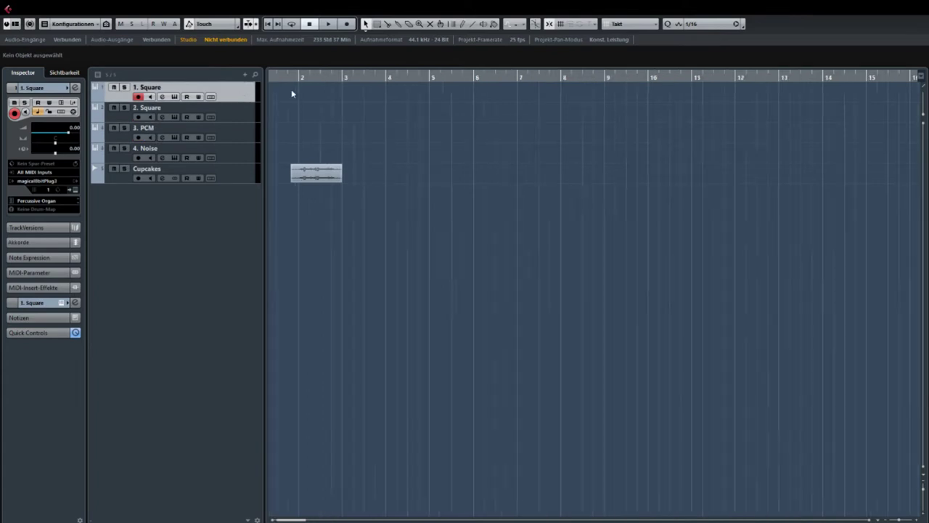
click(228, 106)
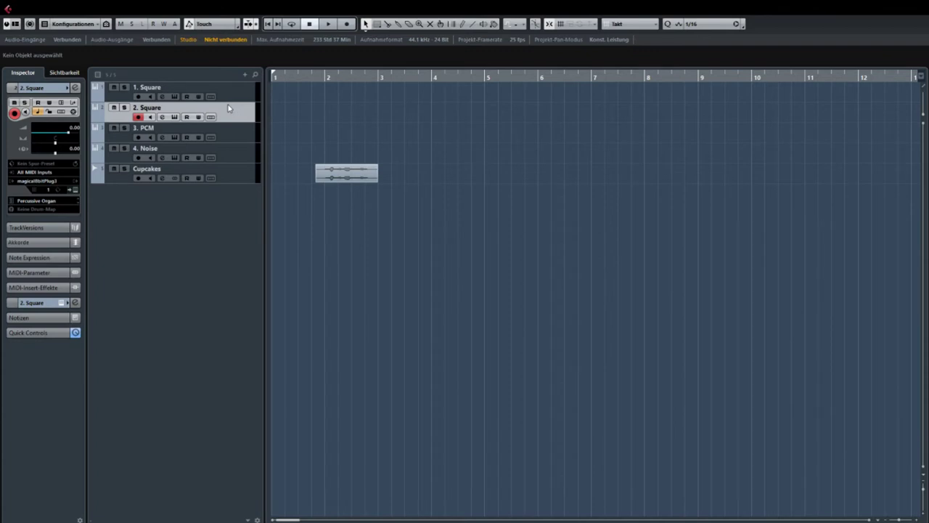
click(233, 96)
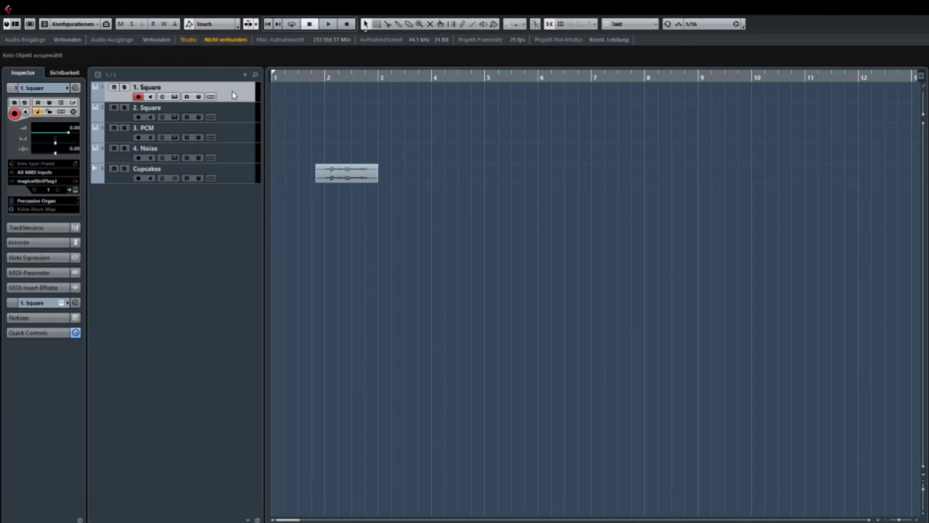
click(236, 110)
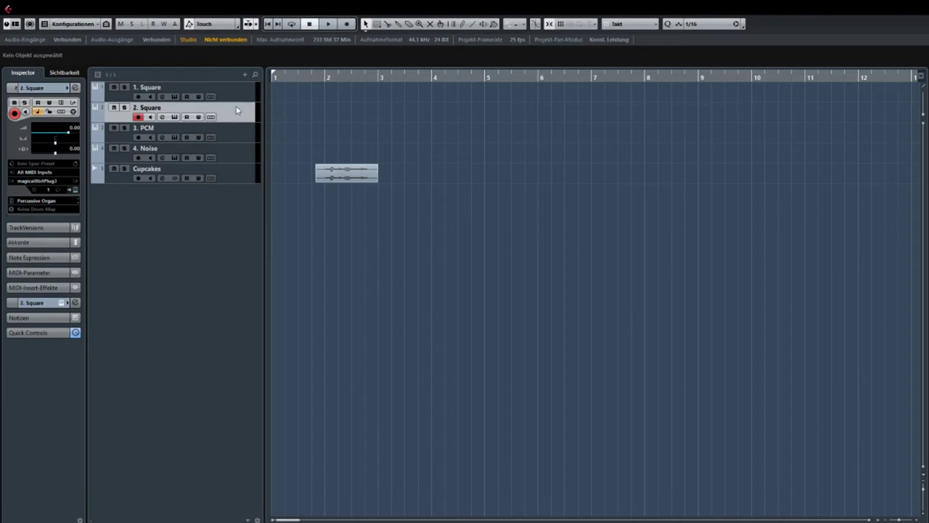
click(240, 128)
click(243, 151)
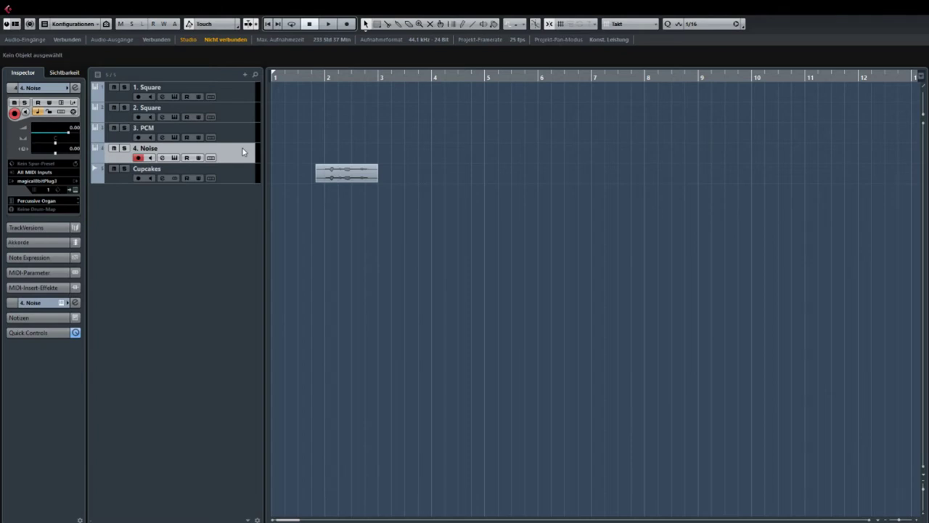
click(244, 92)
click(246, 117)
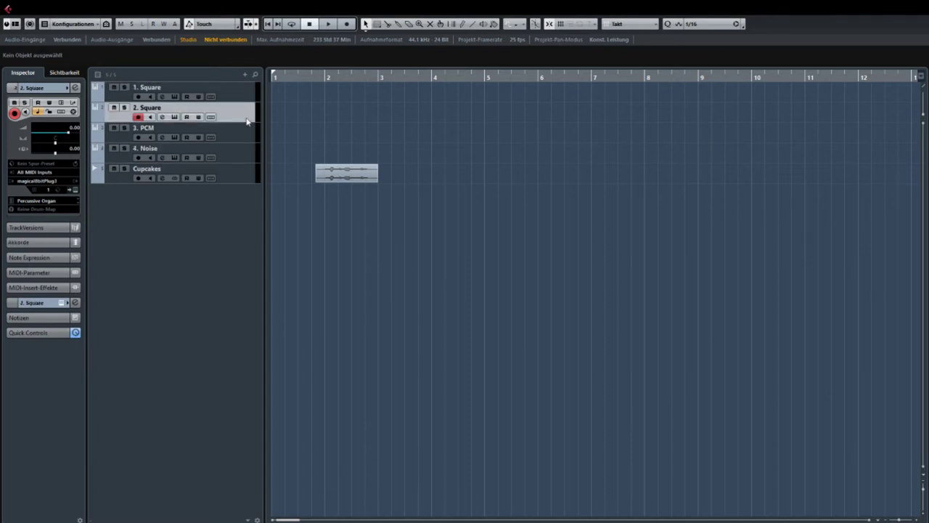
click(245, 92)
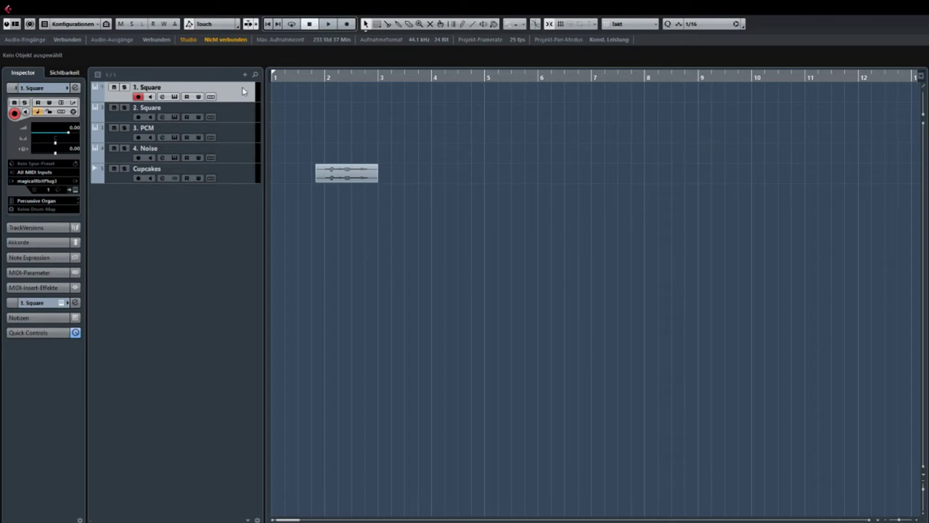
click(244, 113)
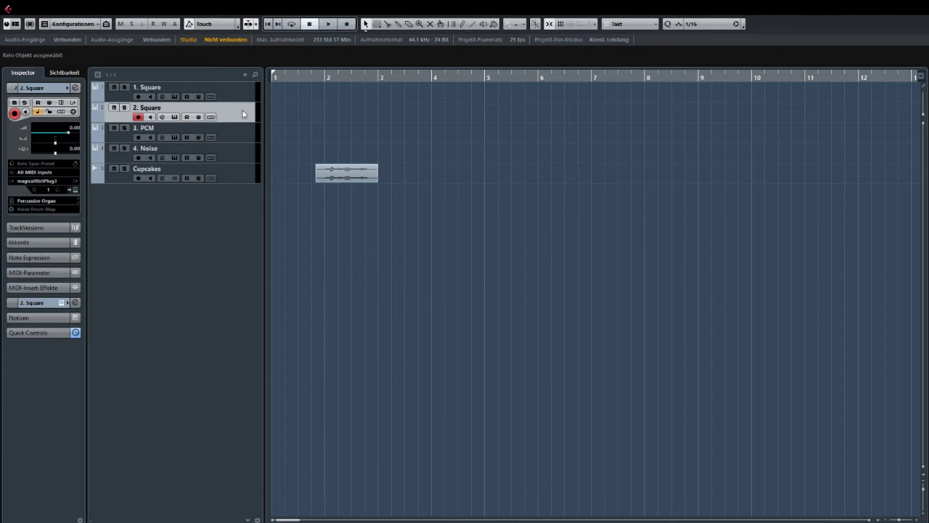
click(244, 129)
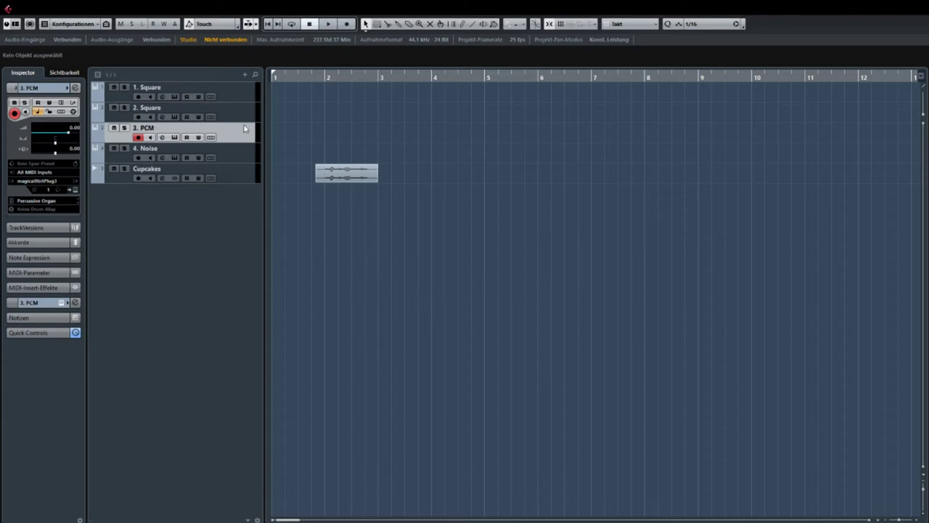
- Step through the 1. Square, 2. Square, 3. PCM and 4. Noise tracks to review the four channels
click(246, 113)
click(247, 96)
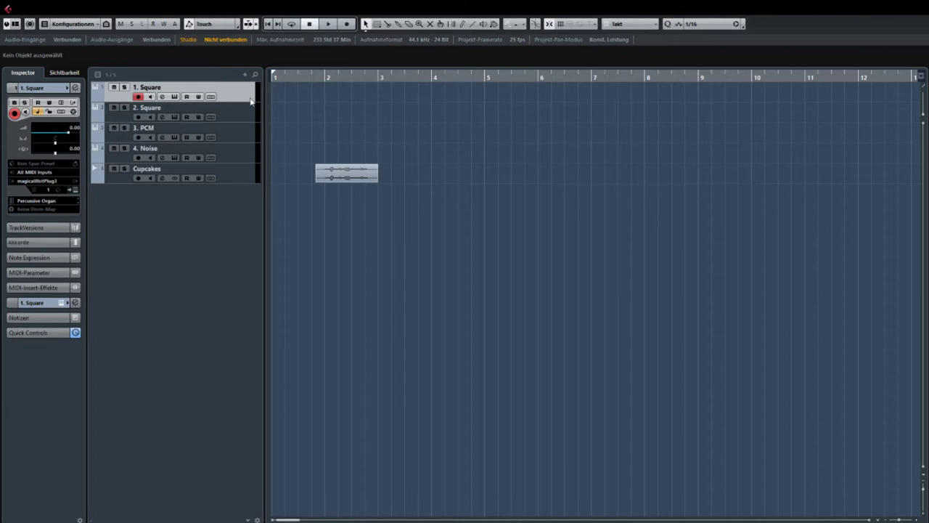
click(250, 113)
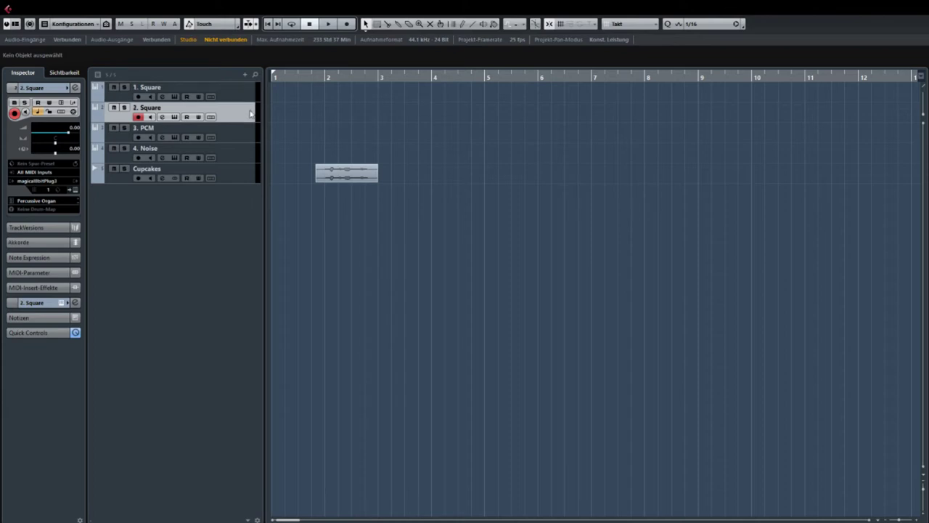
click(247, 138)
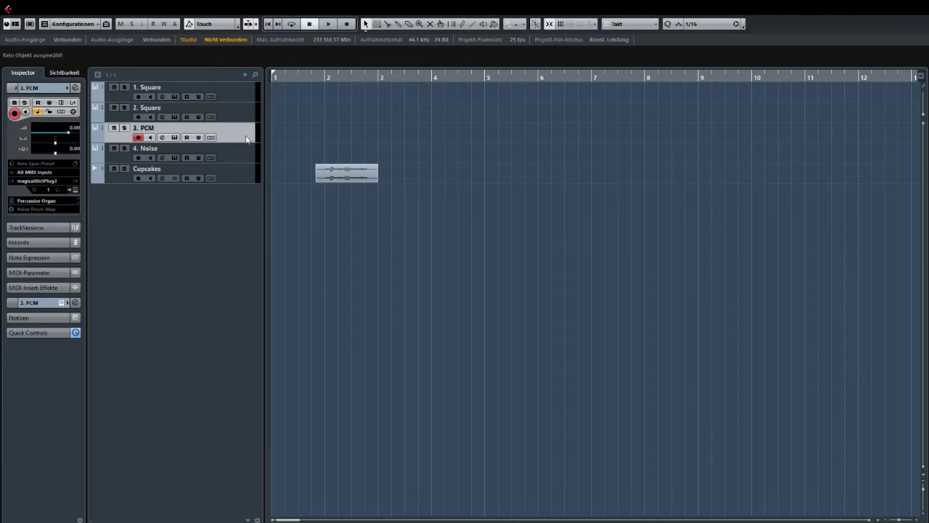
click(243, 120)
click(245, 138)
click(246, 158)
click(243, 139)
click(246, 150)
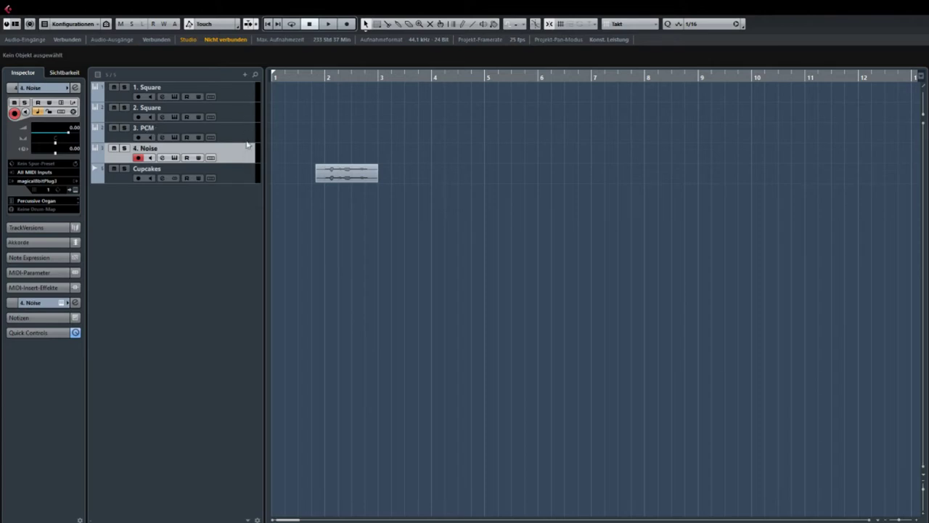
click(243, 97)
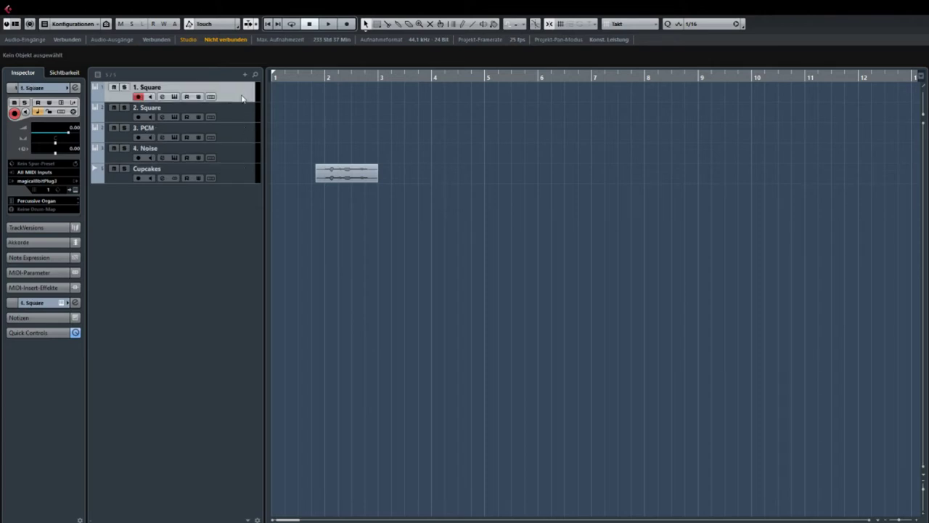
click(240, 134)
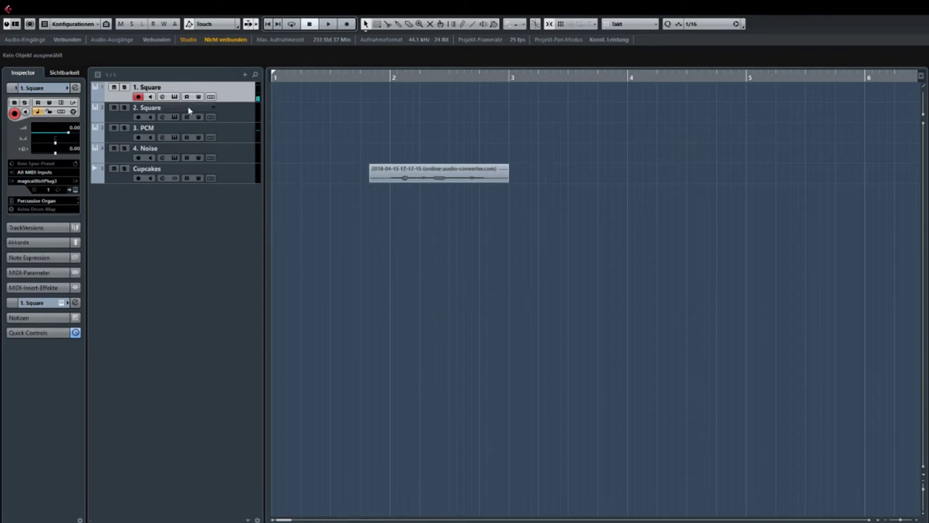
click(247, 112)
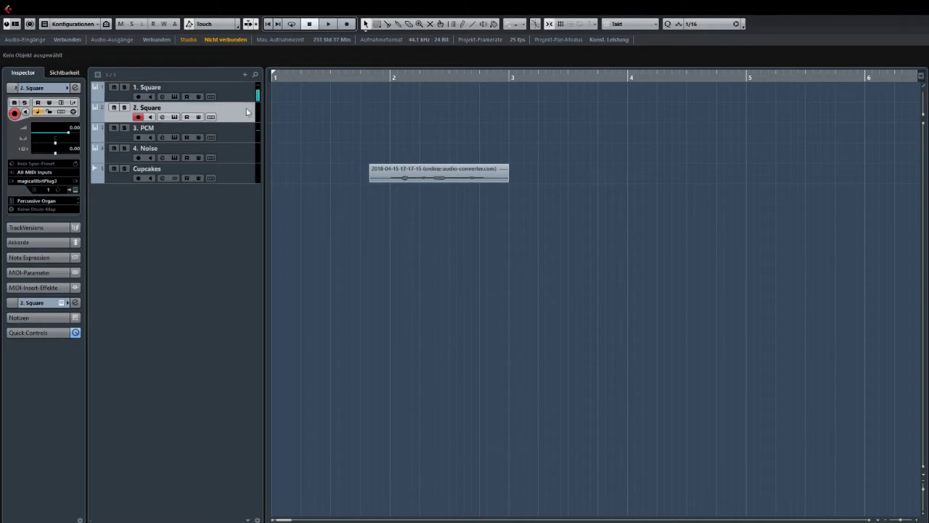
click(234, 87)
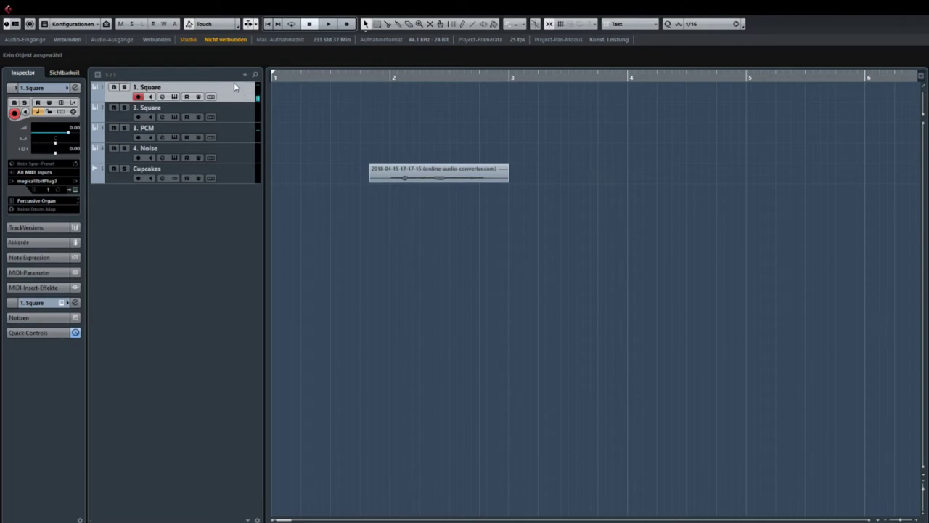
- Open the instrument of the 1. Square track and adjust its sound settings
click(174, 97)
click(563, 153)
mouse_move(456, 151)
mouse_down()
mouse_move(352, 154)
mouse_move(456, 154)
mouse_up()
drag(373, 78, 431, 114)
scroll(326, 96, up, 3)
drag(325, 95, 652, 110)
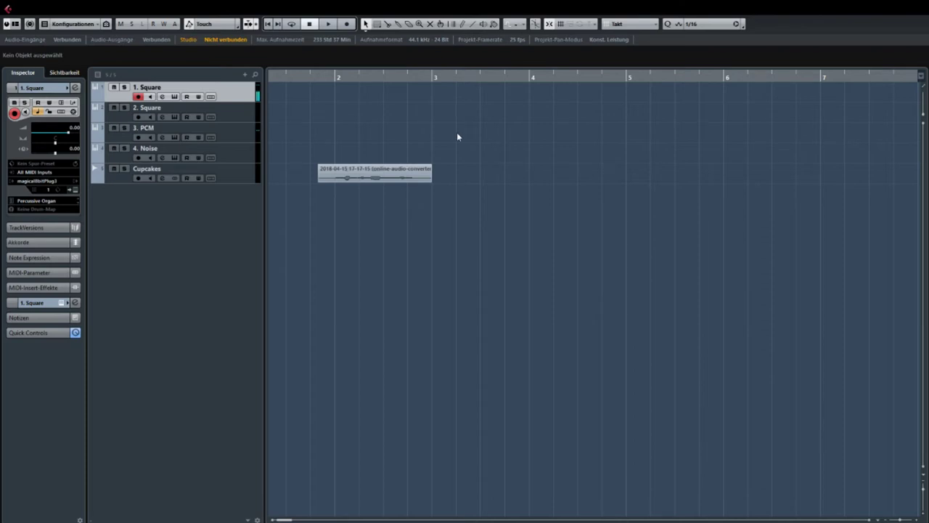
- Draw an empty part on the 1. Square track from bar 3 to bar 7 and delete it
key(h)
key(8)
scroll(757, 88, right, 2)
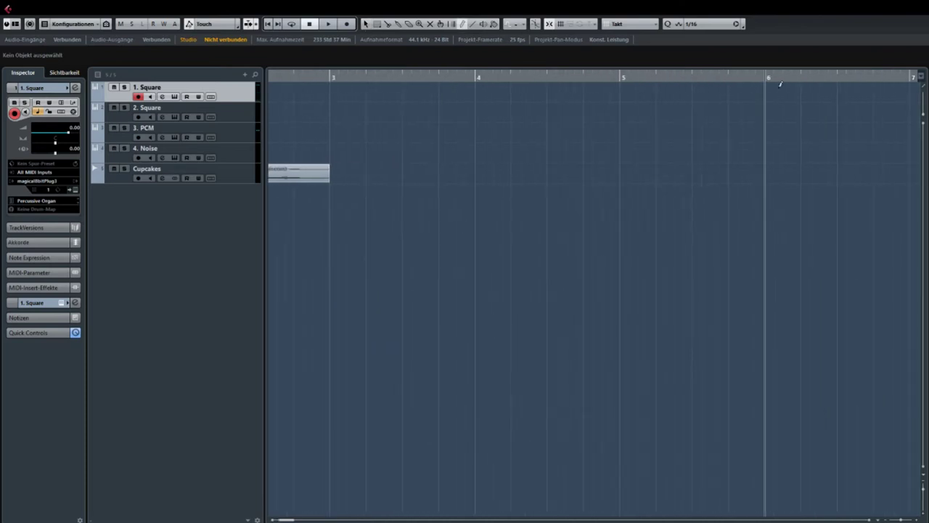
drag(910, 90, 332, 90)
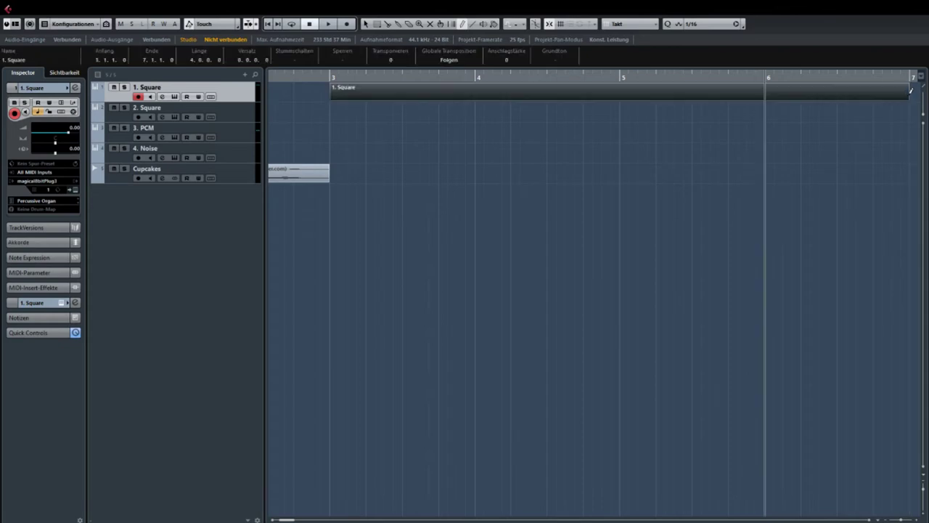
key(1)
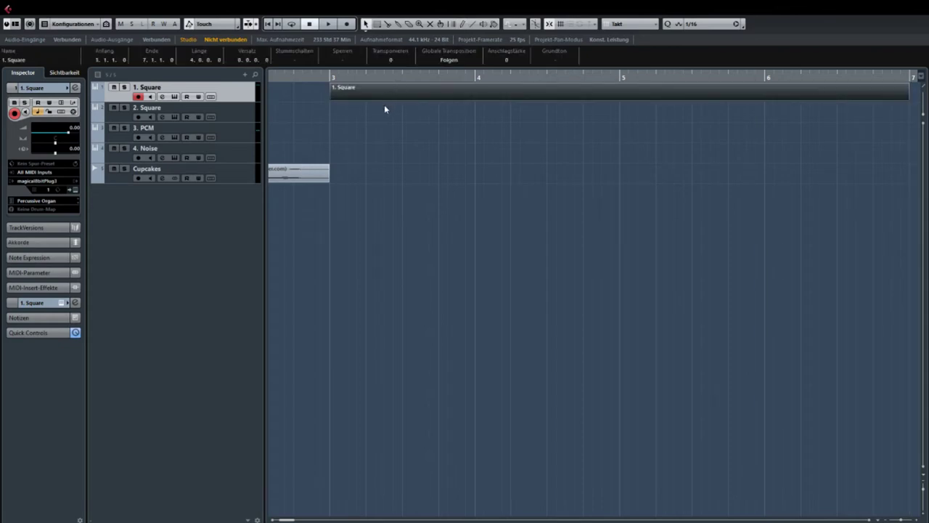
key(Delete)
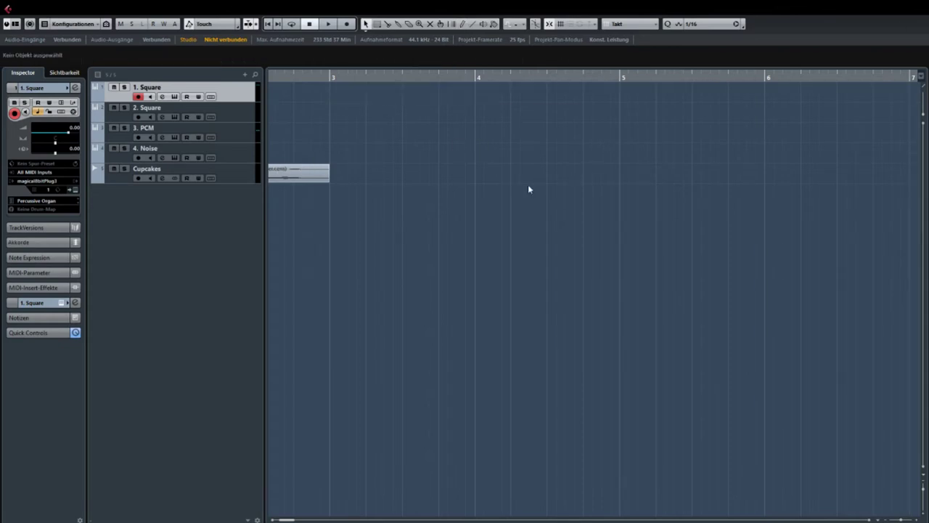
- Listen to the vocal clip and record a melody on the 1. Square track starting at bar 2
drag(336, 82, 459, 84)
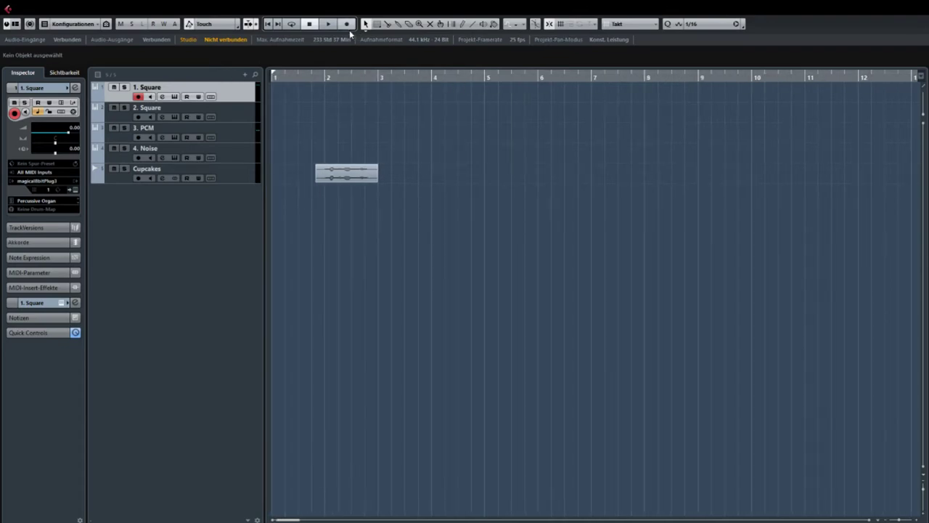
key(space)
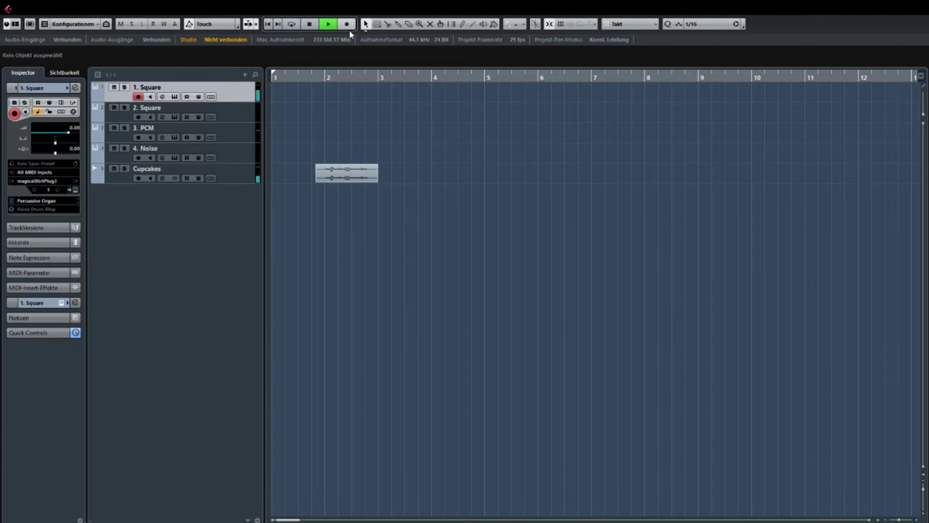
key(space)
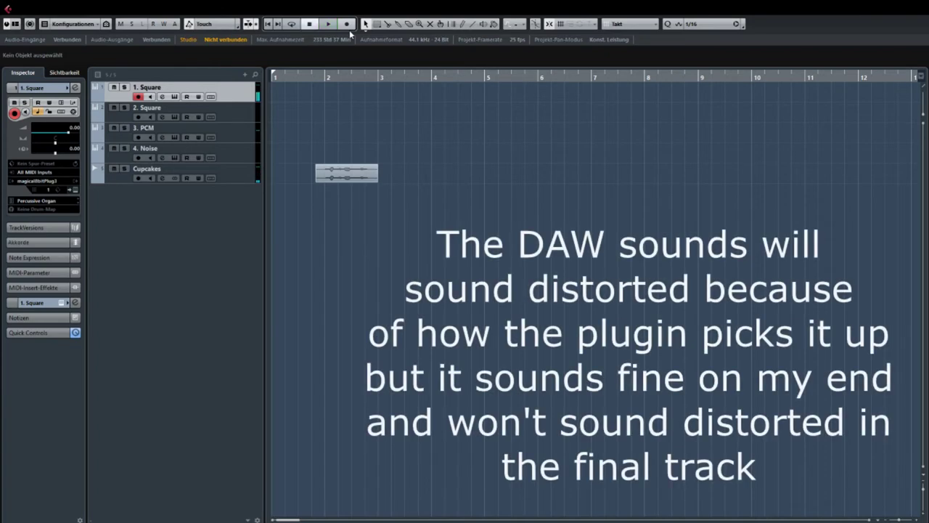
click(347, 26)
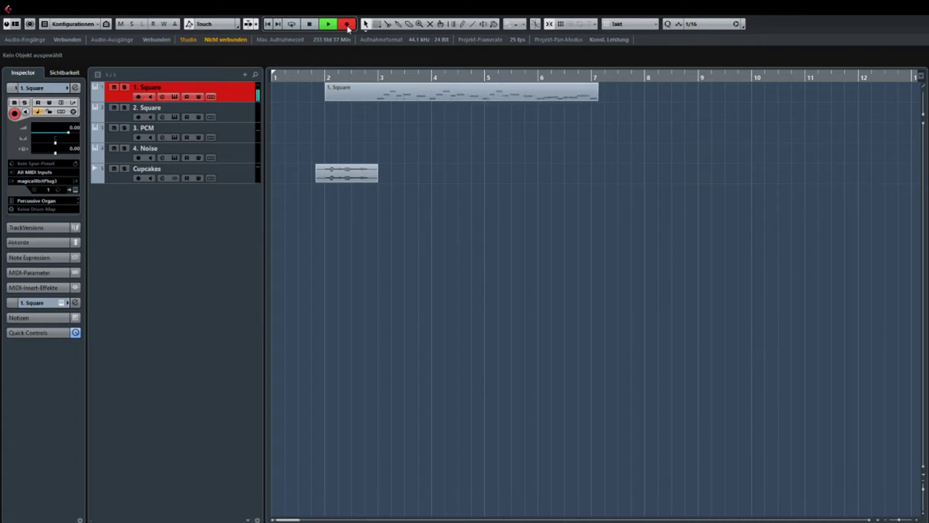
key(space)
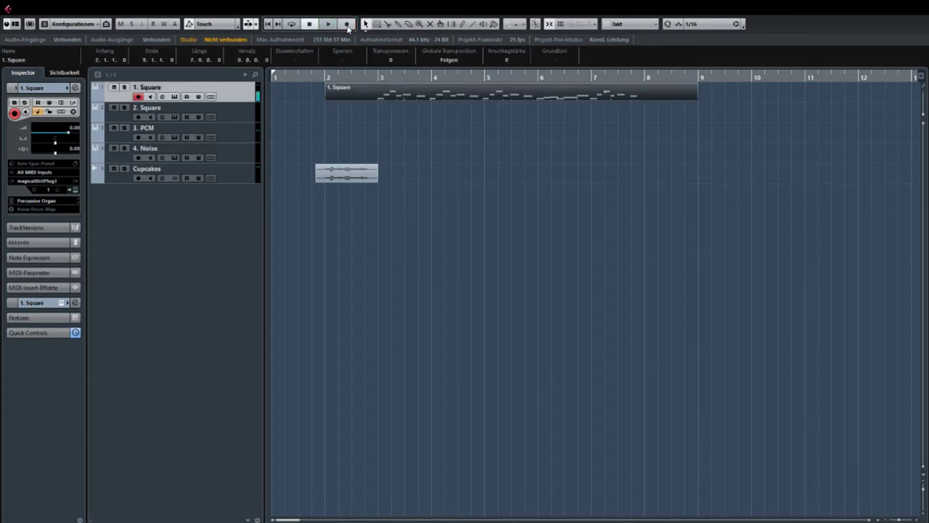
- Trim the recorded 1. Square part to span bars 3 to 7 and duplicate it directly behind itself
drag(688, 100, 589, 100)
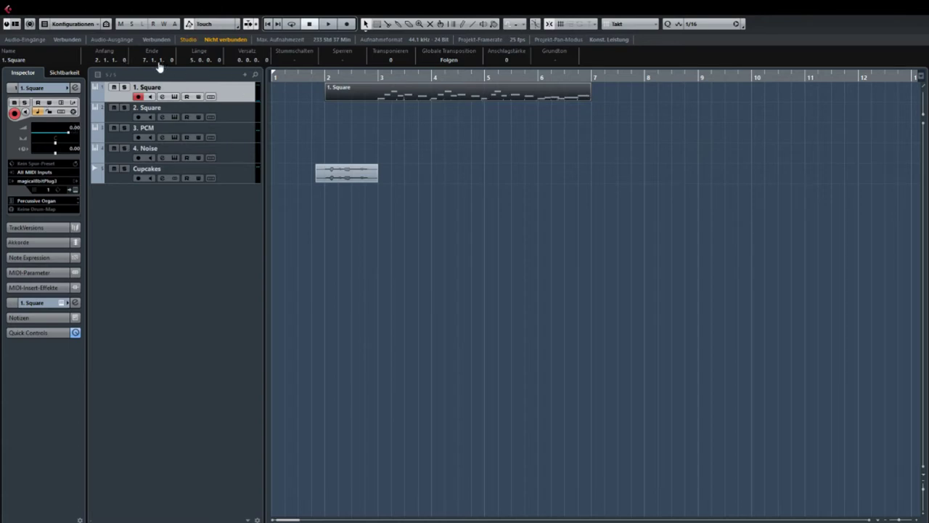
drag(325, 99, 376, 99)
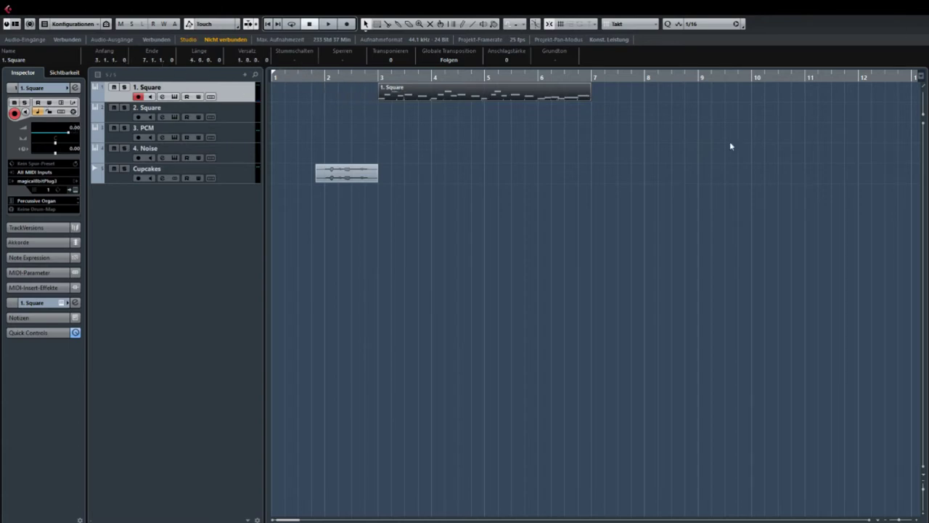
key(ctrl+d)
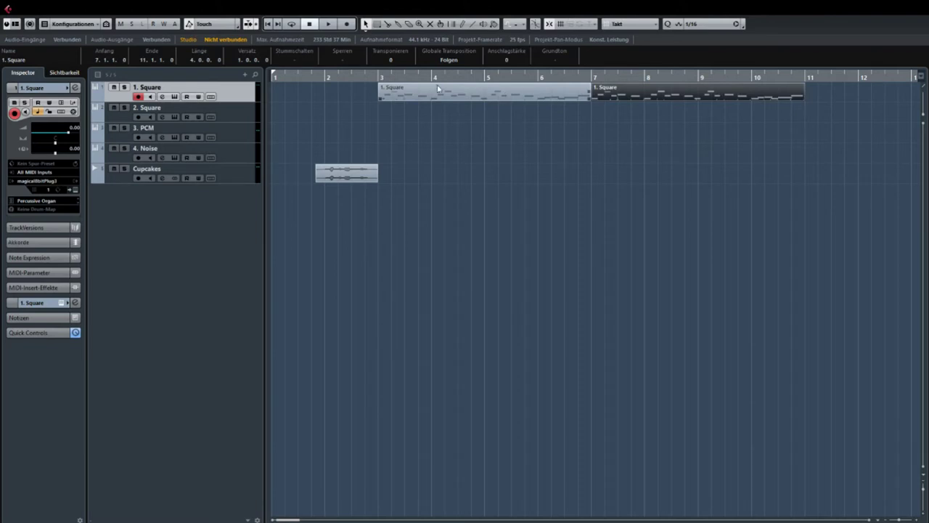
- Record a MIDI part on the 3. PCM track and trim it to span bars 3 to 7
click(182, 140)
click(346, 24)
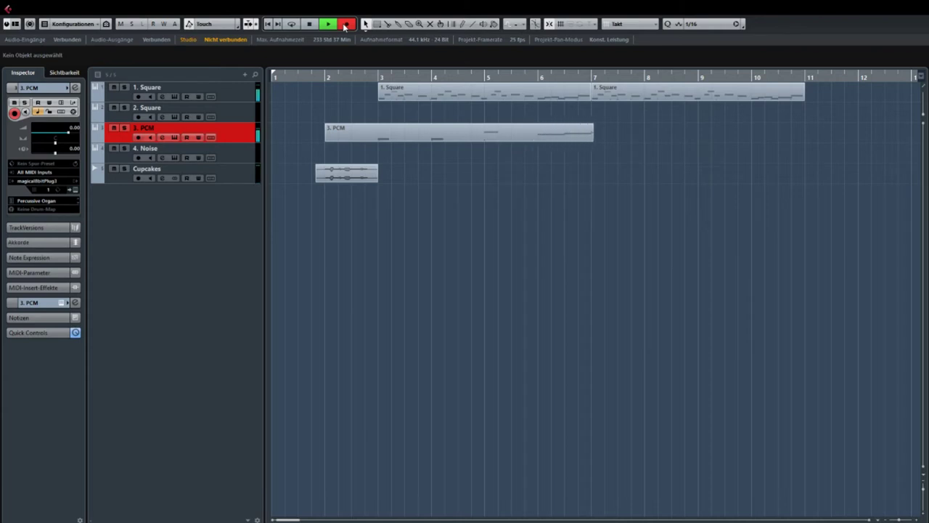
click(345, 25)
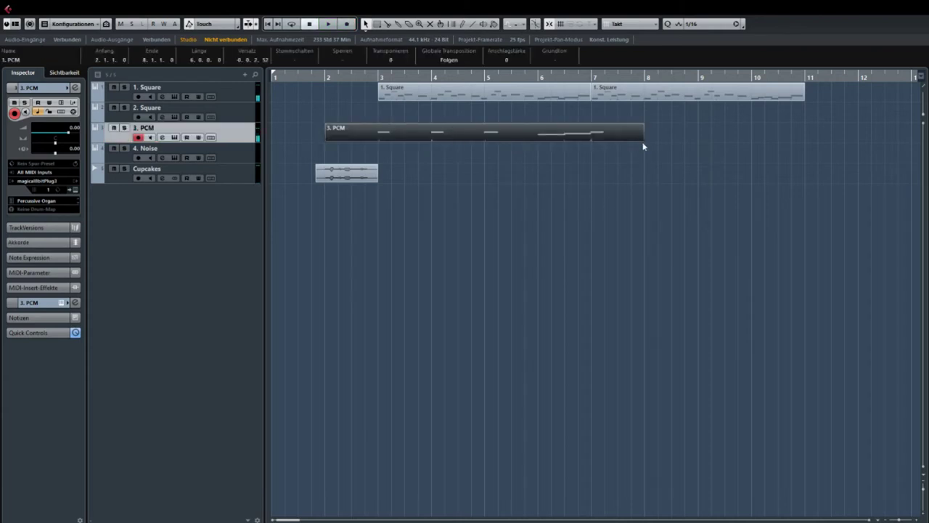
drag(643, 139, 590, 141)
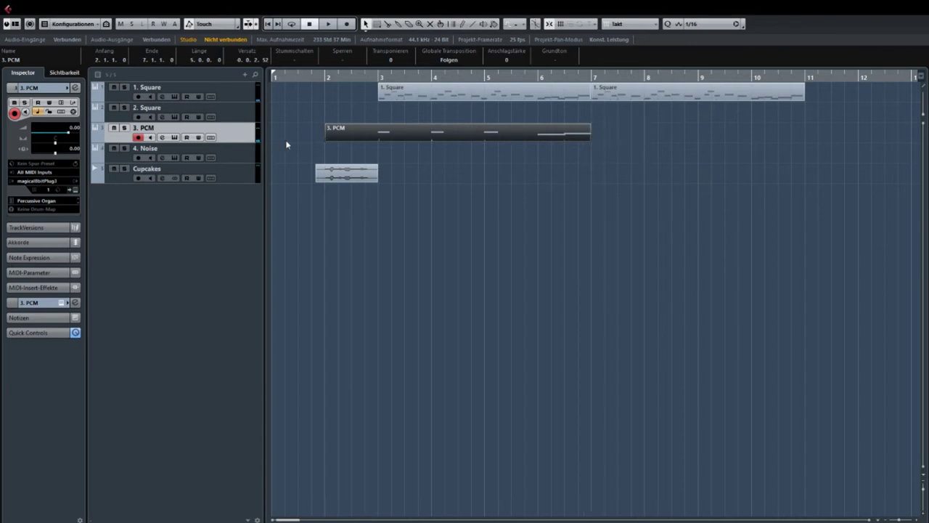
drag(327, 140, 373, 139)
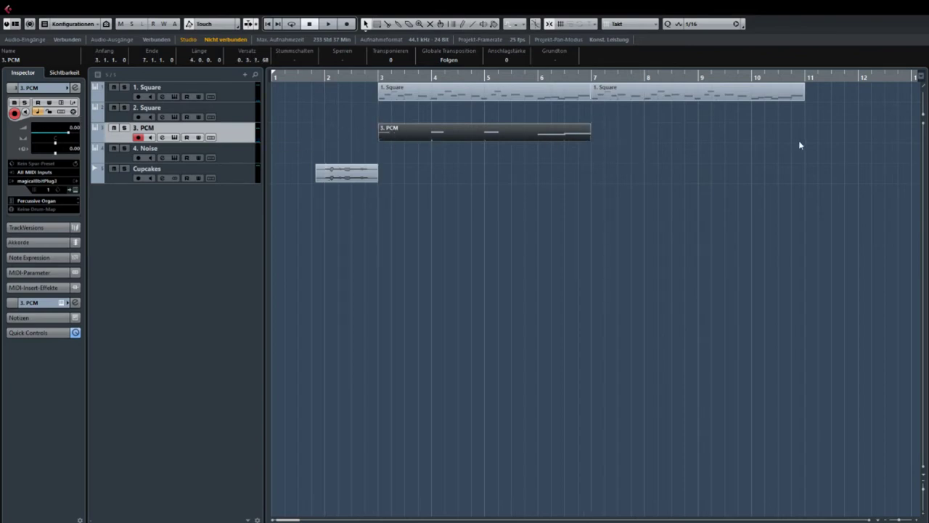
- Replace the second 1. Square part with a fresh copy of the first, and duplicate the 3. PCM part to bar 7
click(469, 94)
key(space)
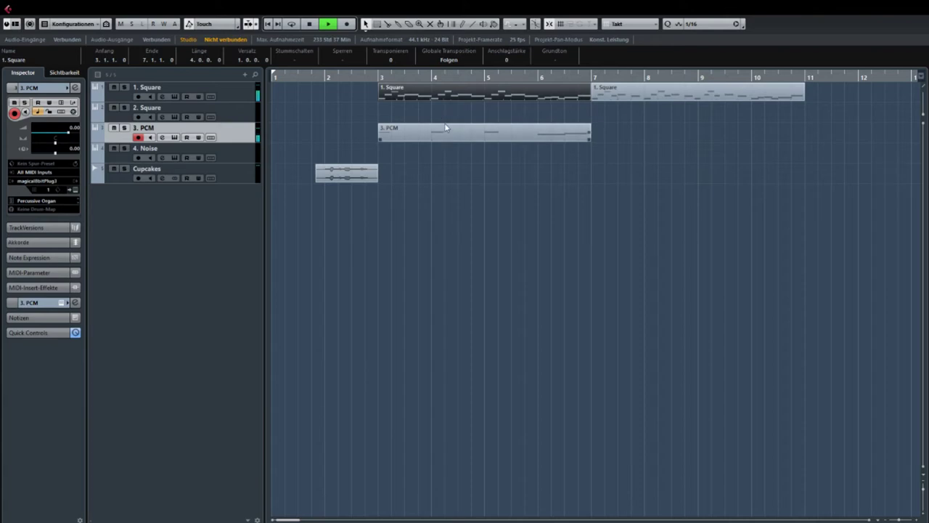
click(608, 98)
key(Delete)
click(561, 97)
key(ctrl+d)
click(549, 137)
key(ctrl+d)
key(space)
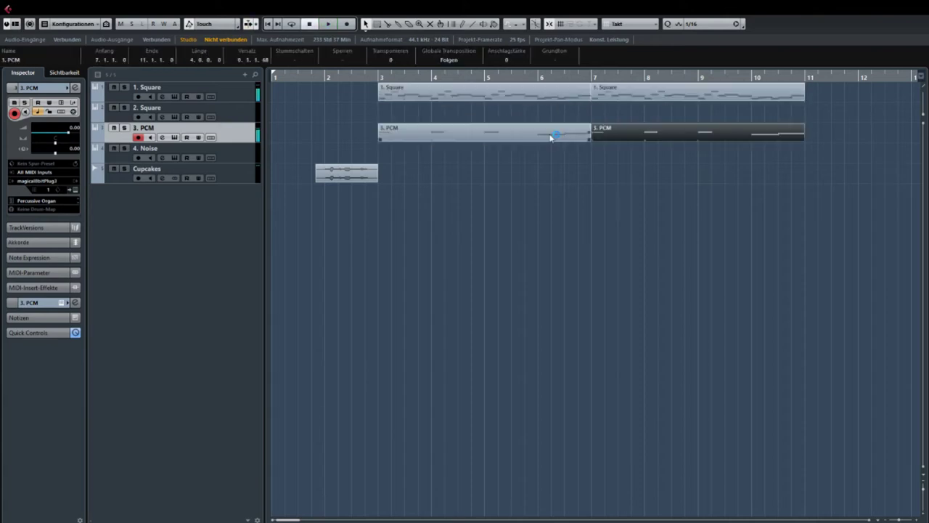
- Open the instrument of the 4. Noise track and show the track's audio insert effects
key(h)
click(233, 156)
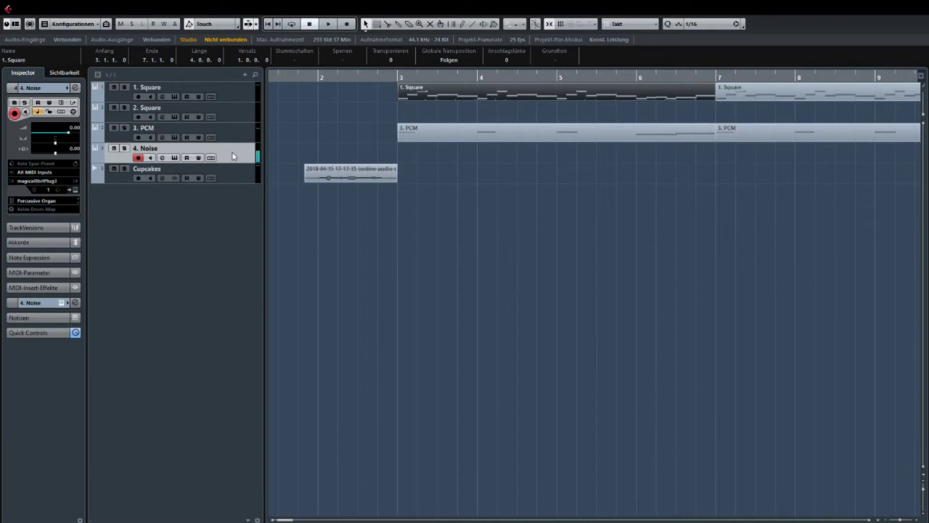
click(174, 158)
click(33, 302)
click(44, 193)
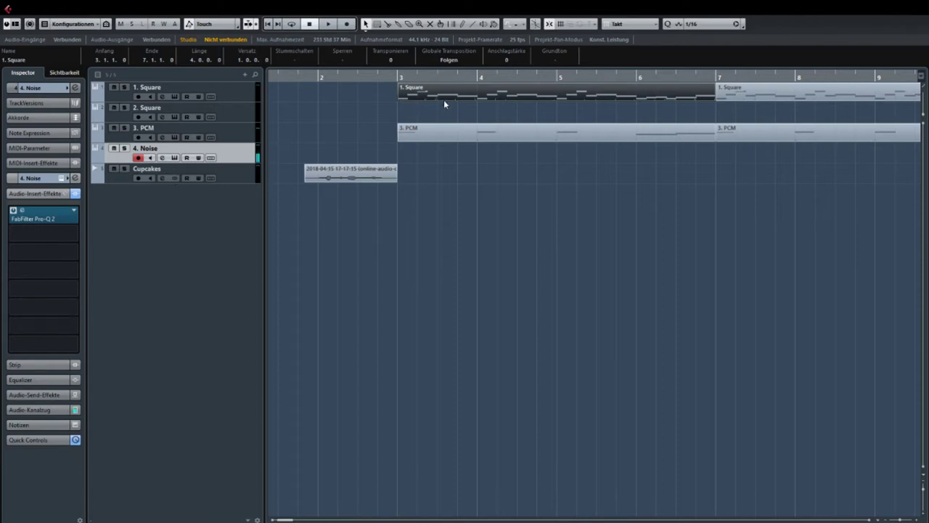
- Play back the arrangement of vocal clip, 1. Square and 3. PCM parts from the start
scroll(399, 185, down, 3)
scroll(397, 181, up, 4)
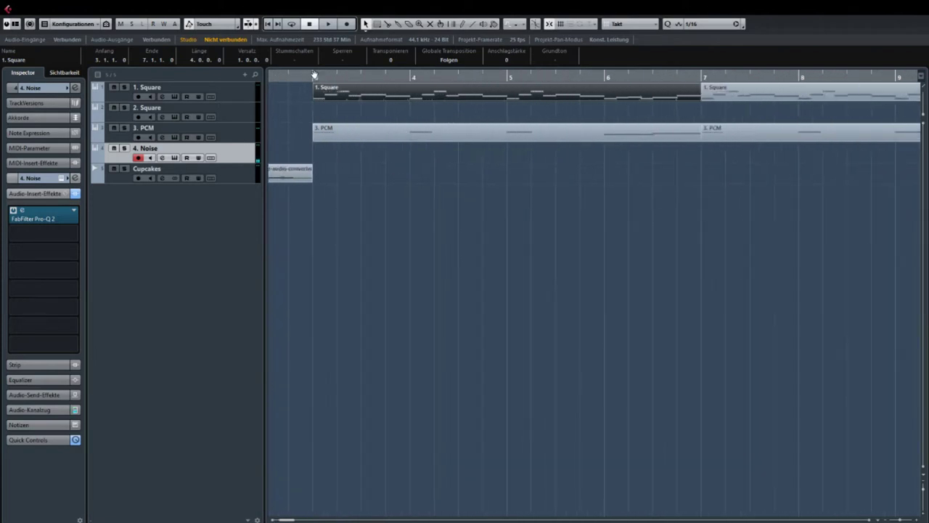
drag(315, 76, 227, 79)
key(space)
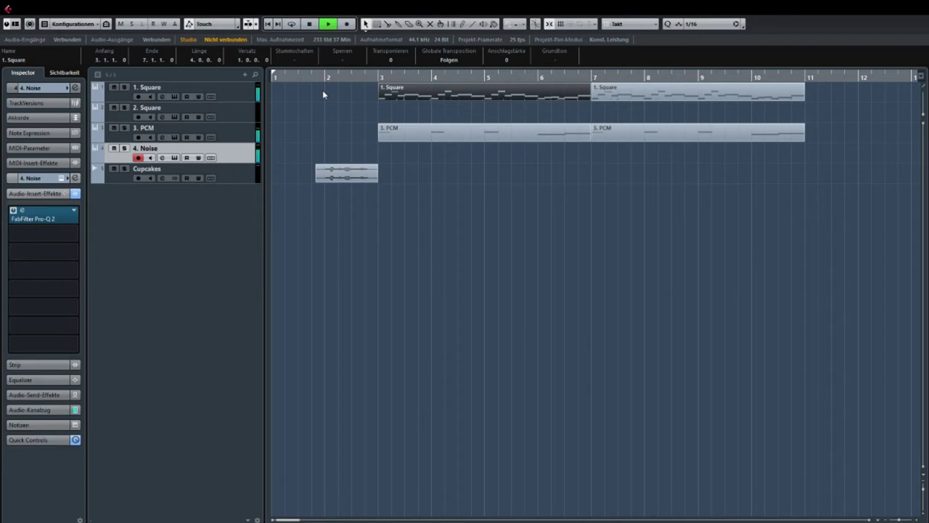
key(space)
- Duplicate the 4. Noise track above the original and record a noise part on the copy from bar 2 to bar 11
key(ctrl+d)
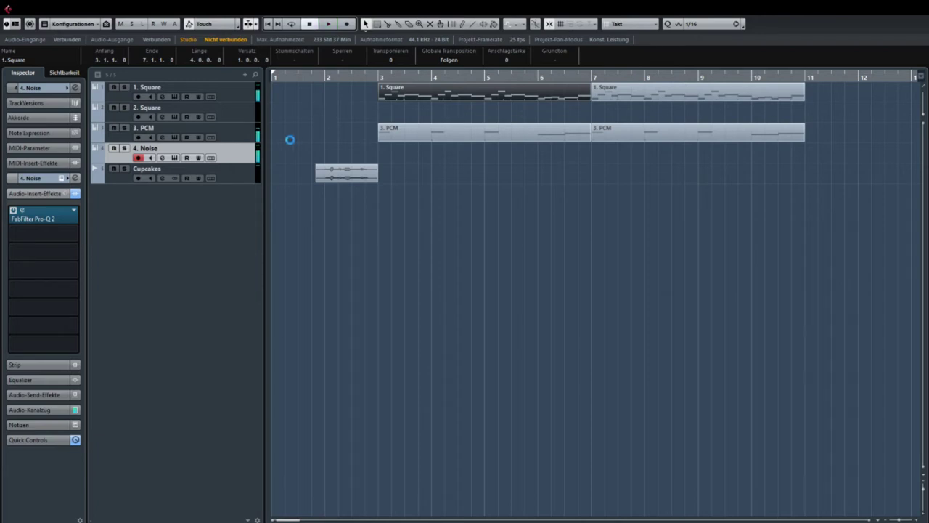
drag(237, 171, 247, 150)
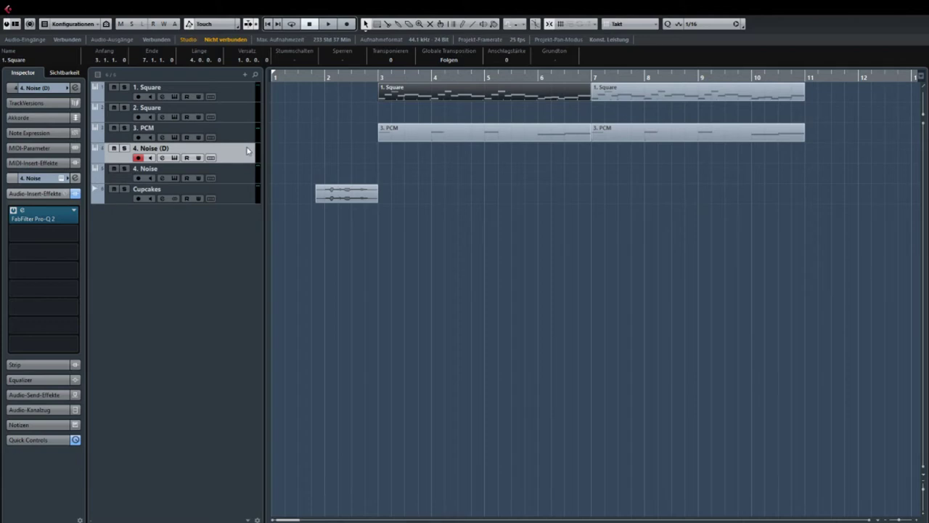
click(175, 158)
click(348, 24)
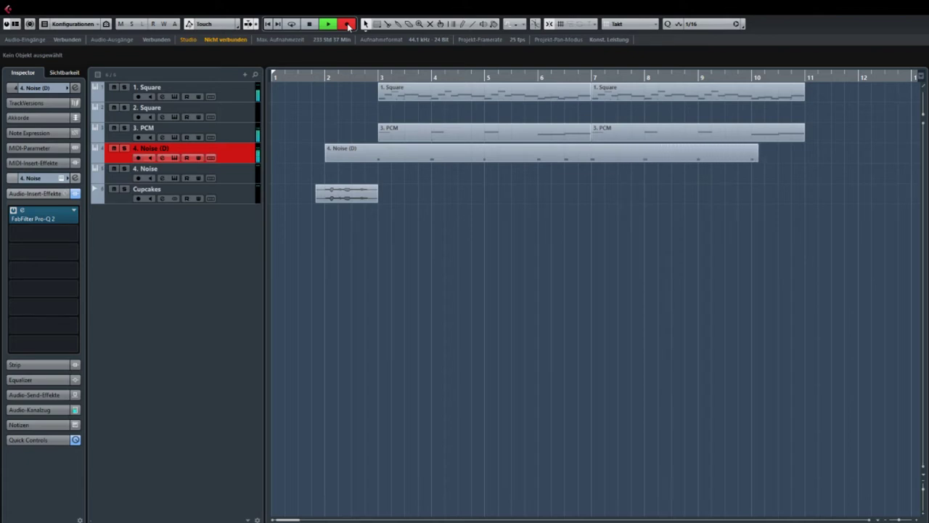
click(348, 26)
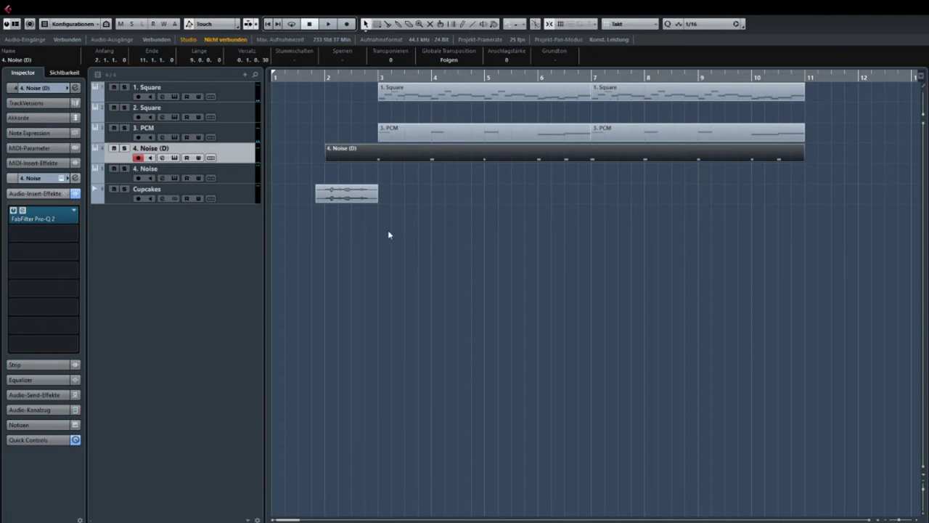
- Move the recorded noise part from the 4. Noise (D) track down to the 4. Noise track and play back the arrangement
drag(386, 157, 386, 177)
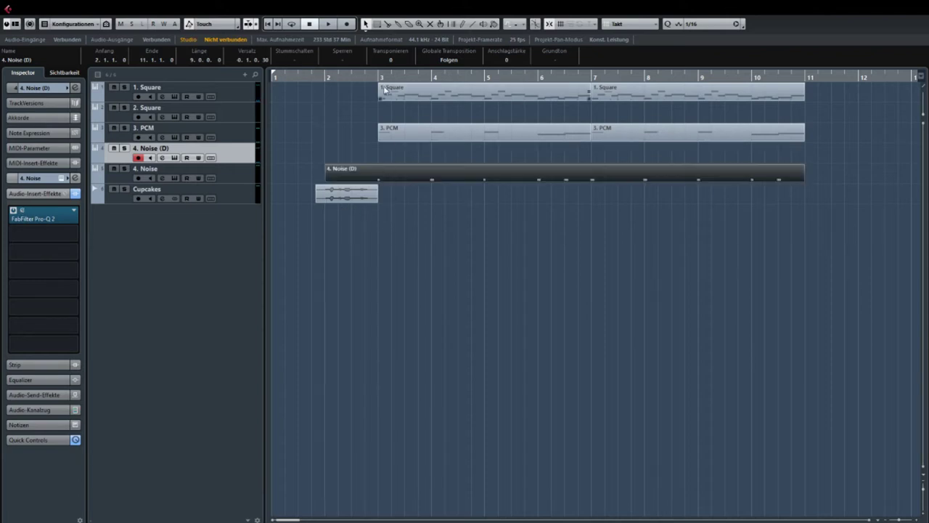
key(space)
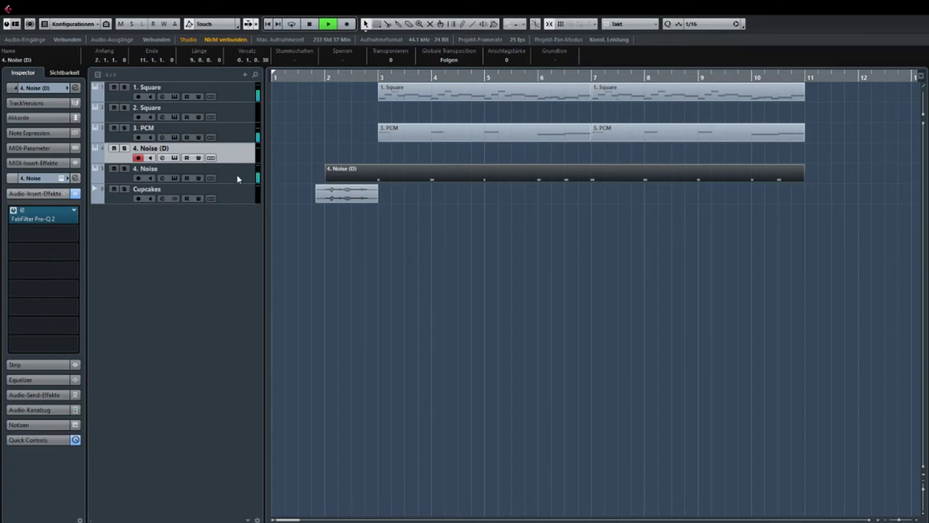
key(space)
click(138, 178)
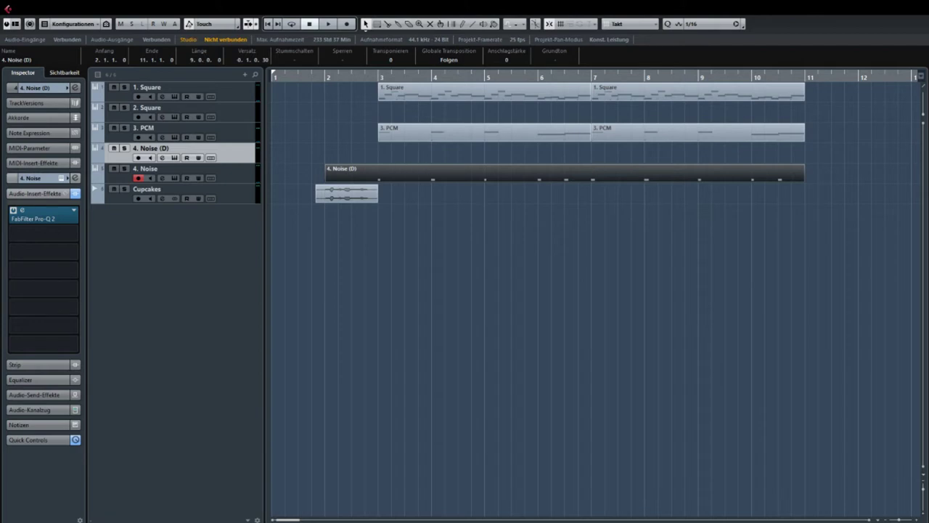
key(space)
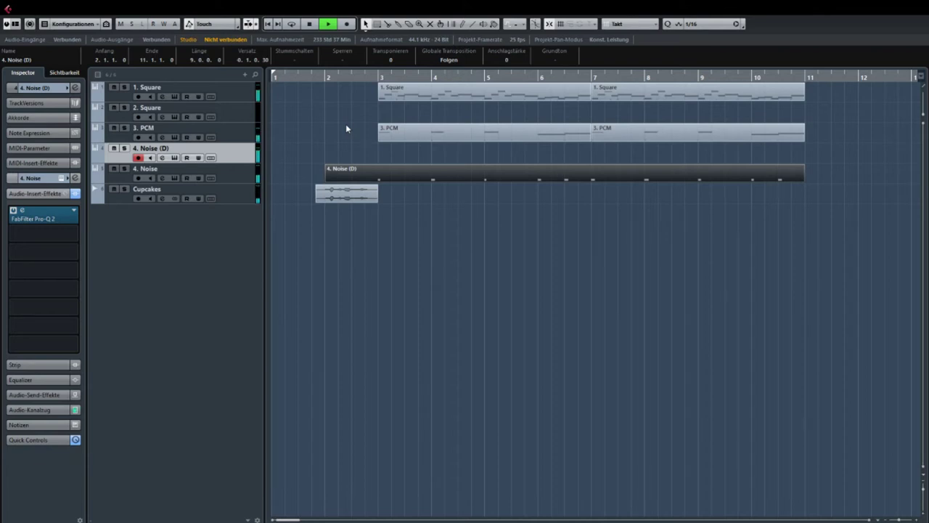
key(space)
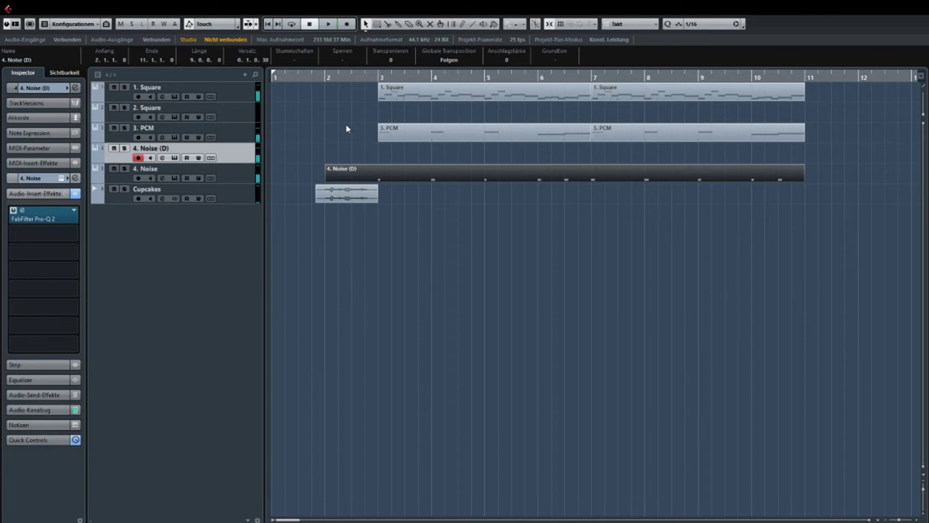
- Record a second noise part on 4. Noise (D) from bar 2 to bar 11, and trim both noise parts to start at bar 3
click(175, 157)
key(space)
click(346, 24)
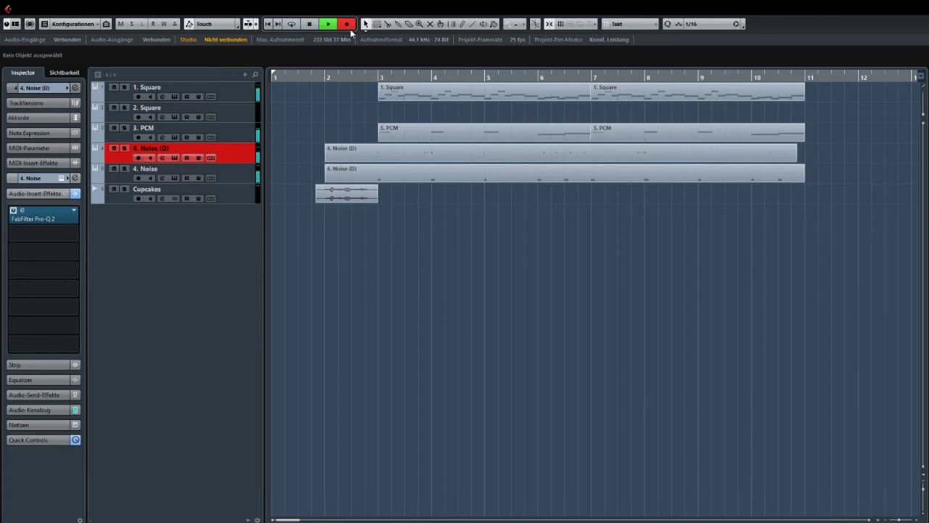
key(space)
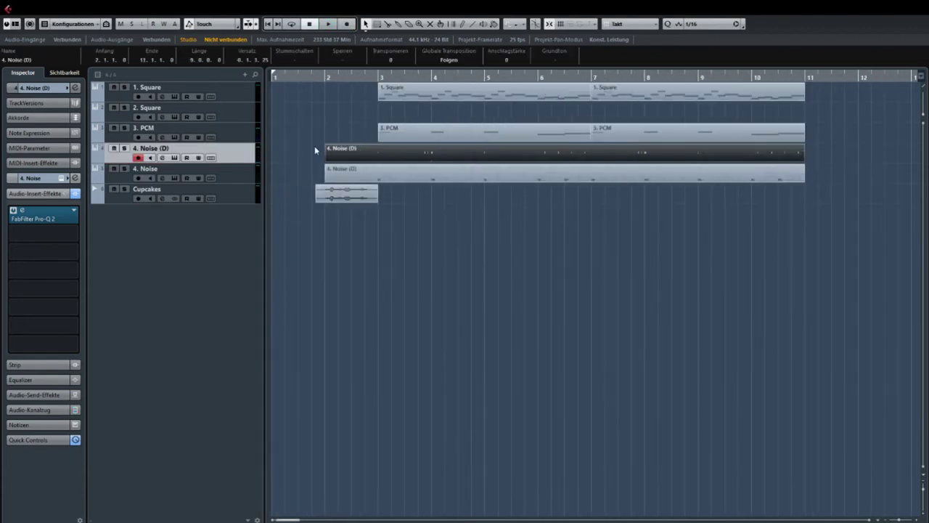
drag(316, 149, 377, 173)
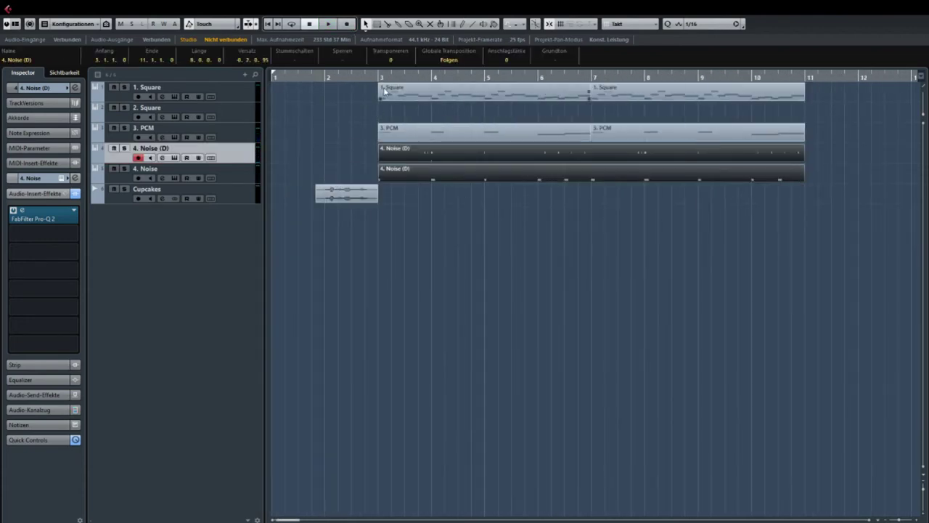
- Select the 2. Square track and play back the arrangement to rehearse a second melody against it
click(222, 112)
key(space)
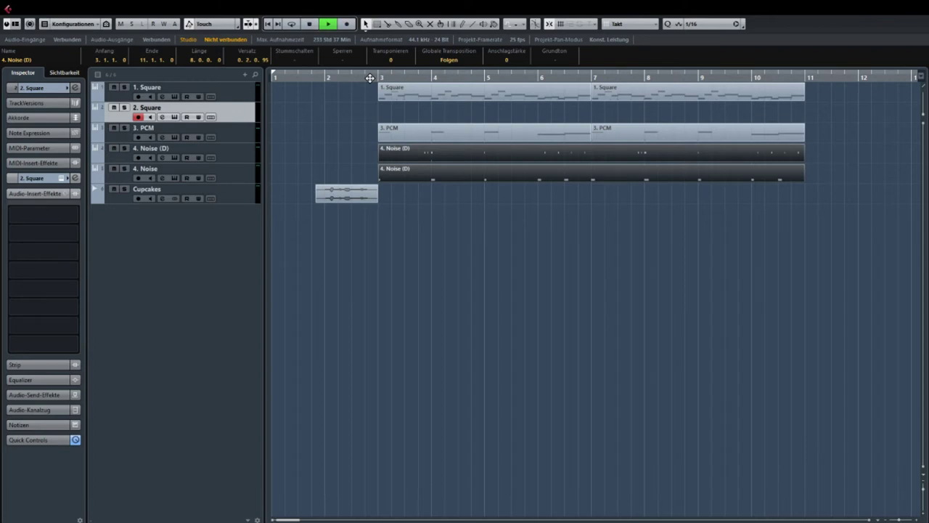
key(space)
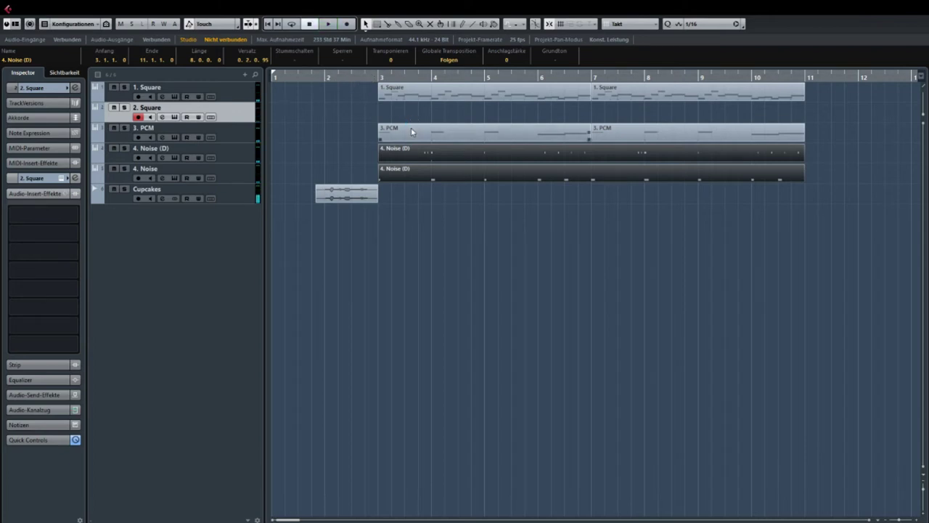
key(space)
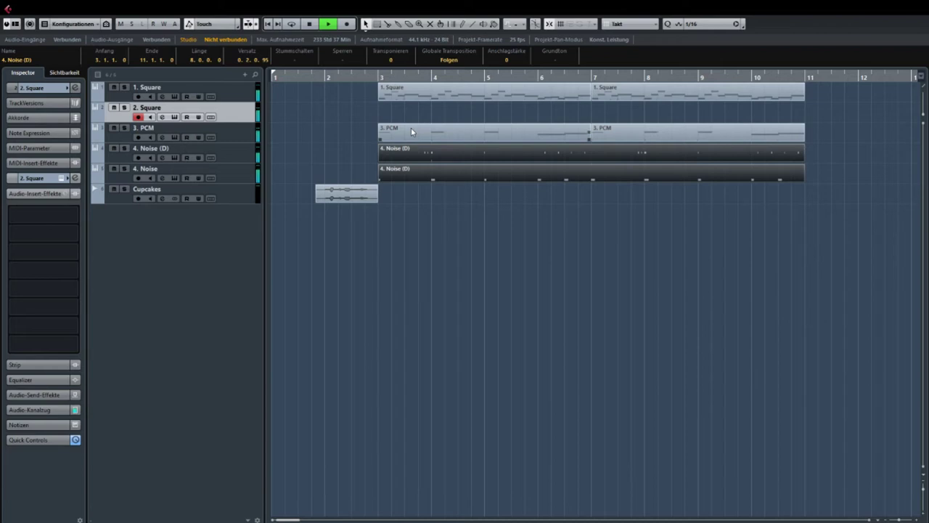
key(space)
key(space)
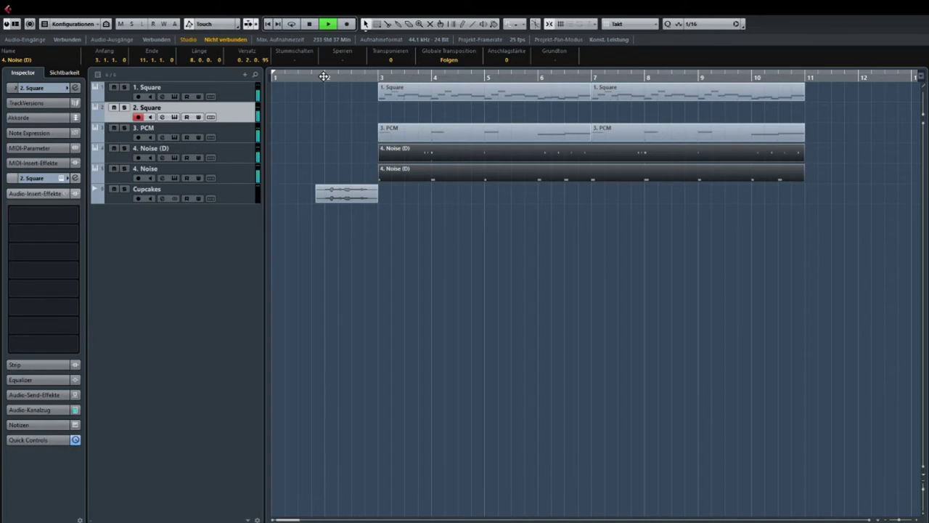
key(space)
- Record a melody part on the 2. Square track from bar 2 to bar 8 with cycle mode off
click(324, 75)
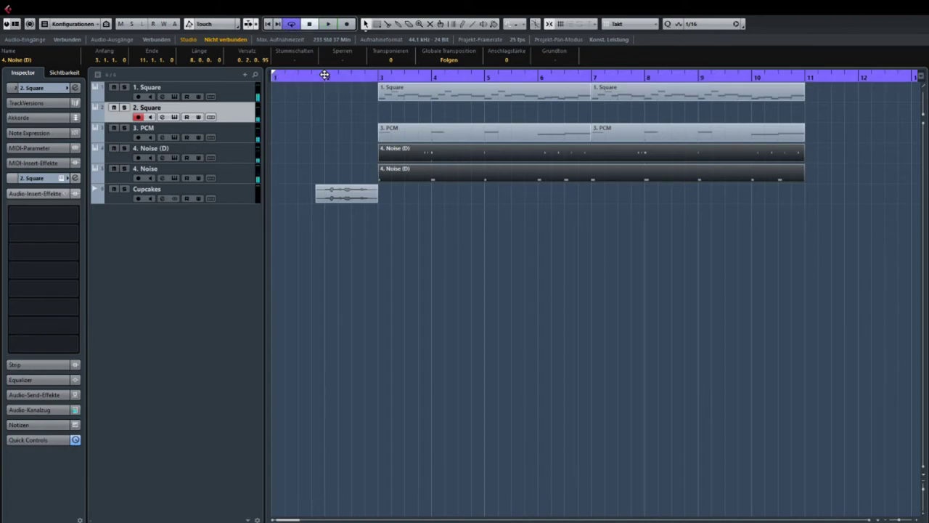
click(292, 24)
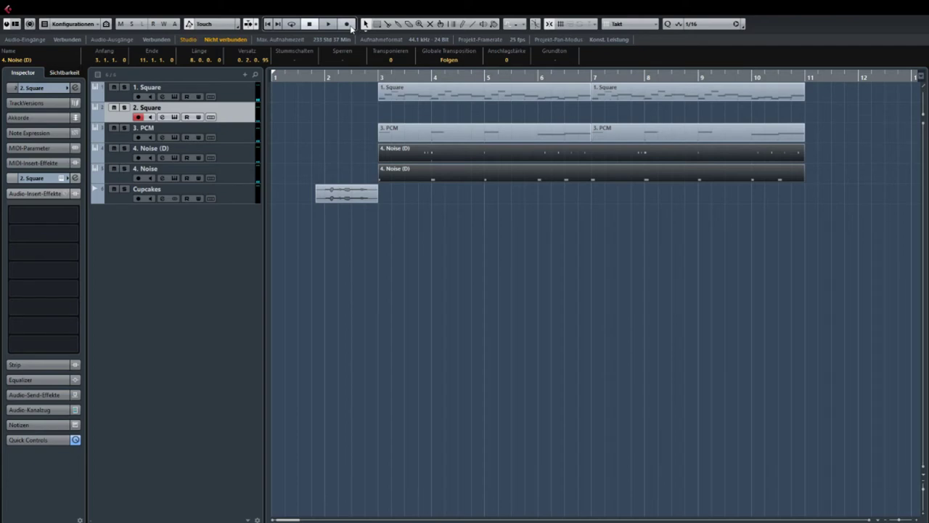
click(348, 24)
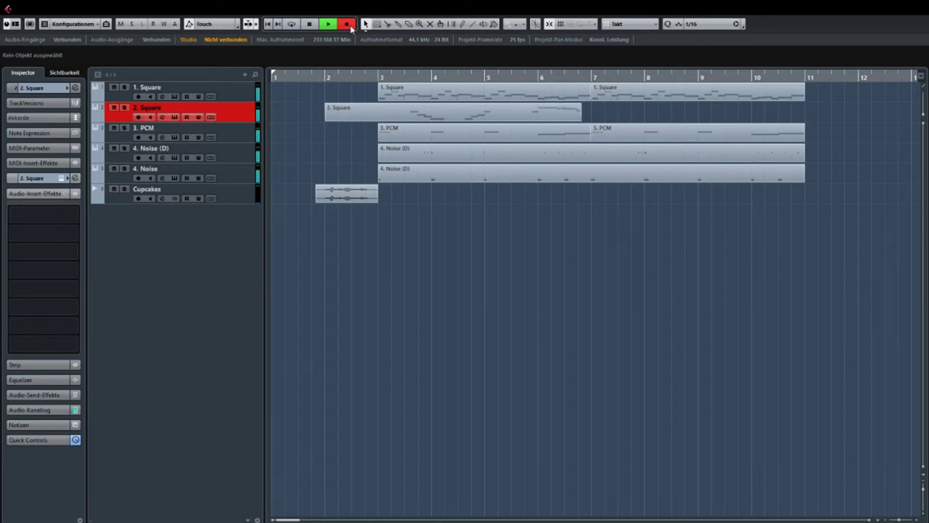
click(351, 28)
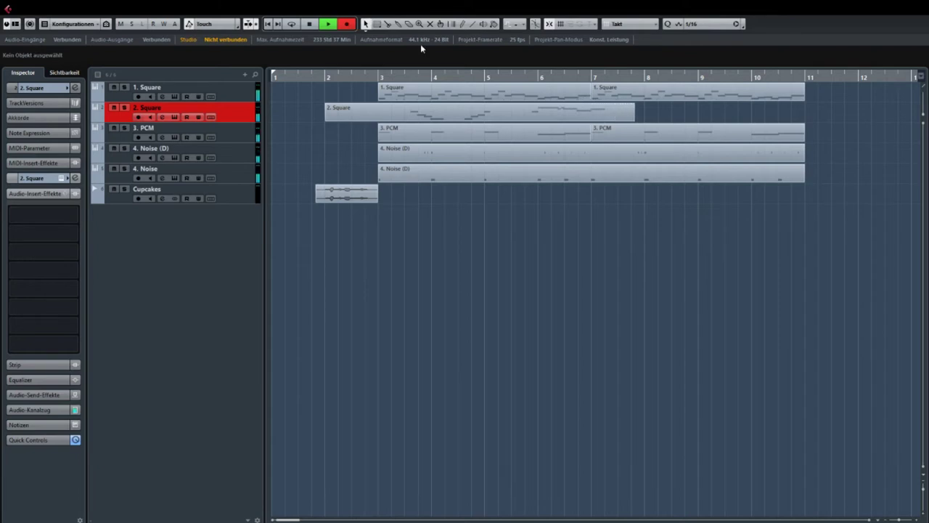
key(space)
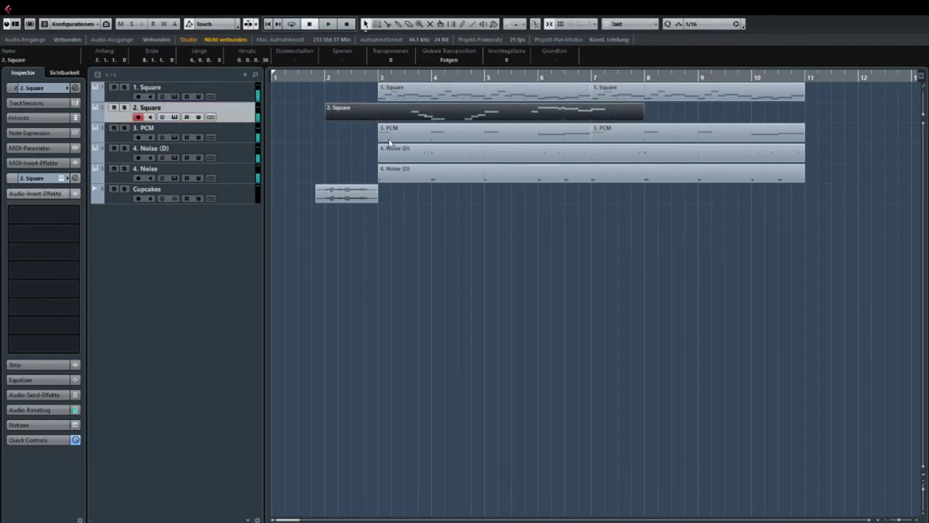
- Play back the 2. Square recording, trim it to bars 3 through 7, and duplicate it at bar 7
key(space)
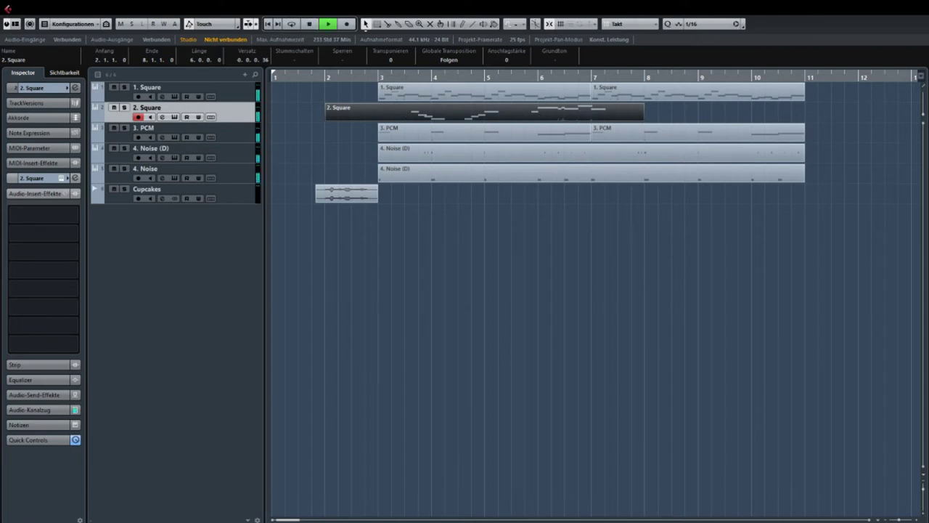
key(space)
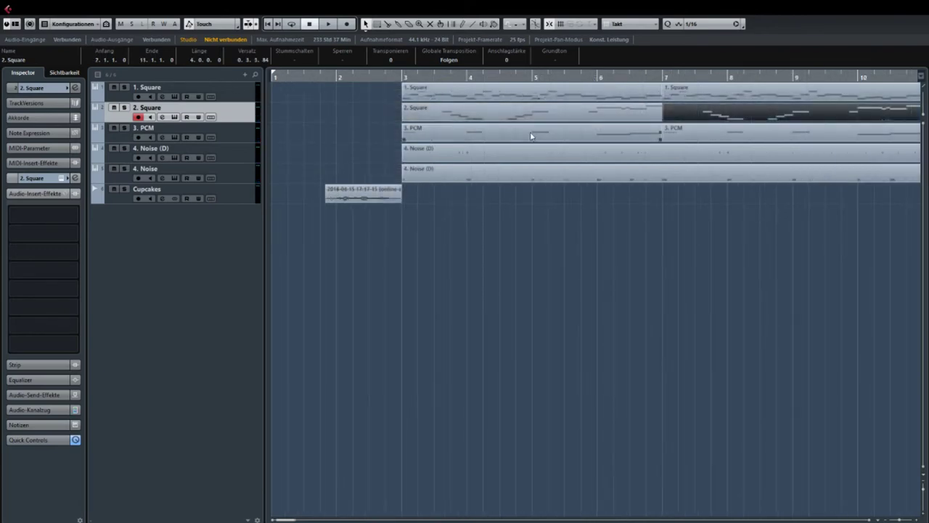
key(space)
- Show the ruler in seconds to check the song's length, and return it to bars and beats
right_click(519, 79)
click(527, 100)
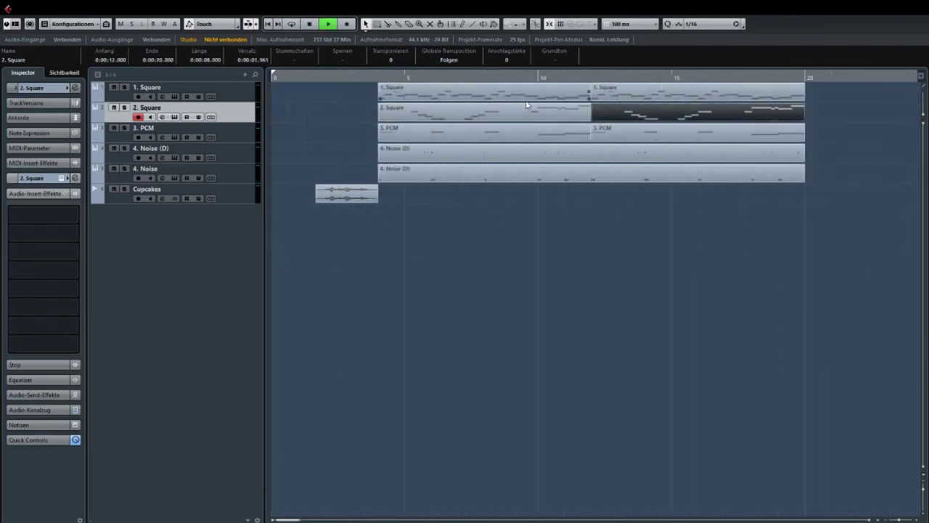
right_click(463, 78)
click(473, 87)
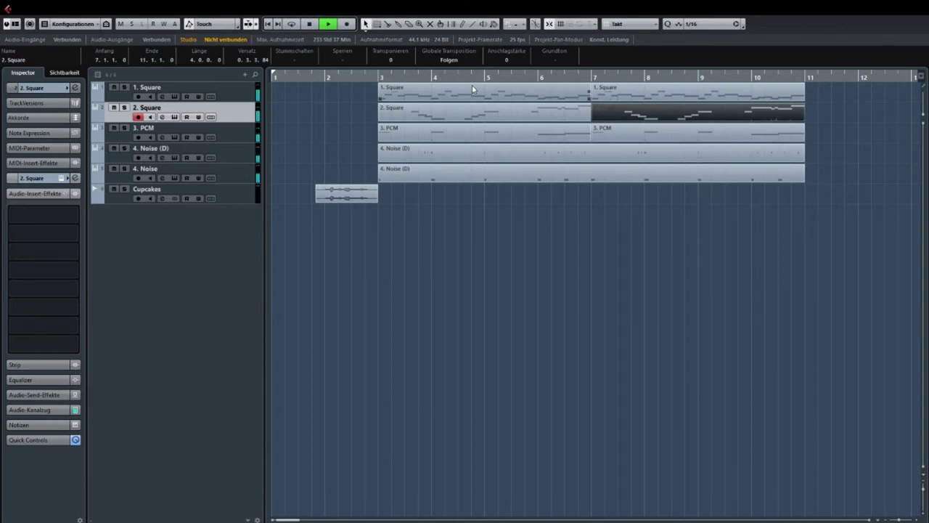
- Extend the second 1. Square, 2. Square and 3. PCM parts to bar 12 with additional closing notes
drag(778, 150, 521, 150)
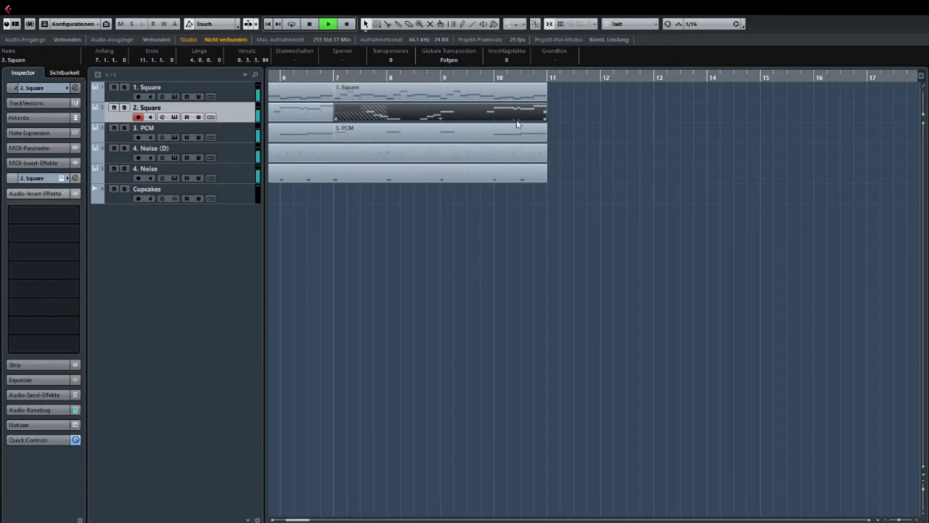
key(space)
drag(556, 114, 597, 119)
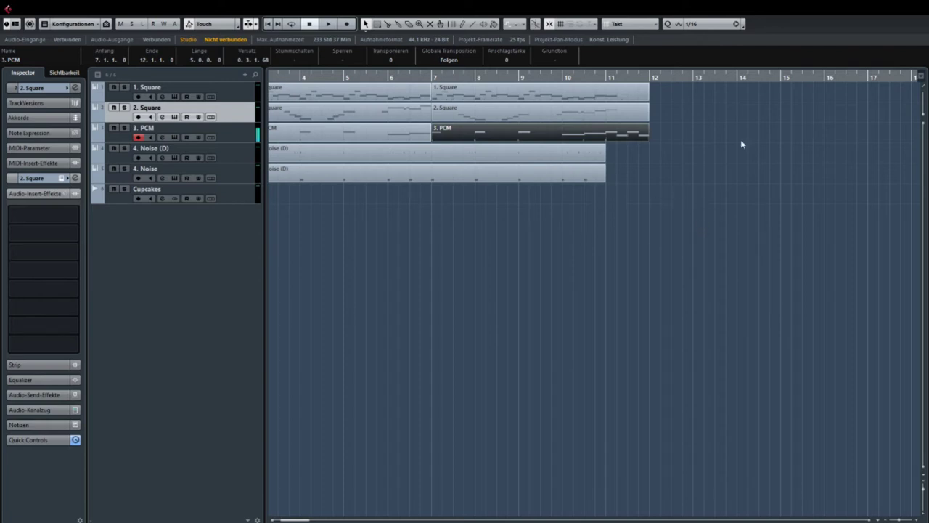
key(Delete)
drag(796, 65, 368, 83)
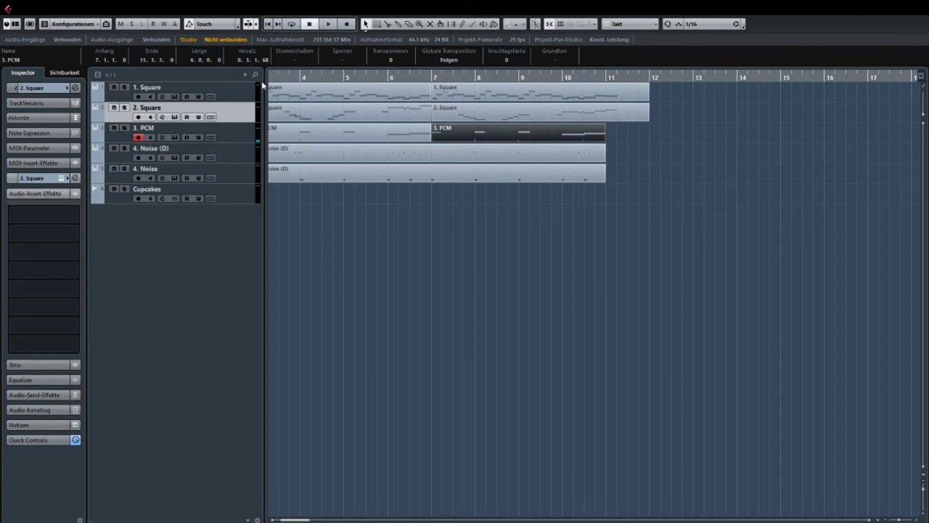
key(ctrl+z)
- Record an additional noise part on the 4. Noise track from bar 10 to bar 13
key(g)
key(g)
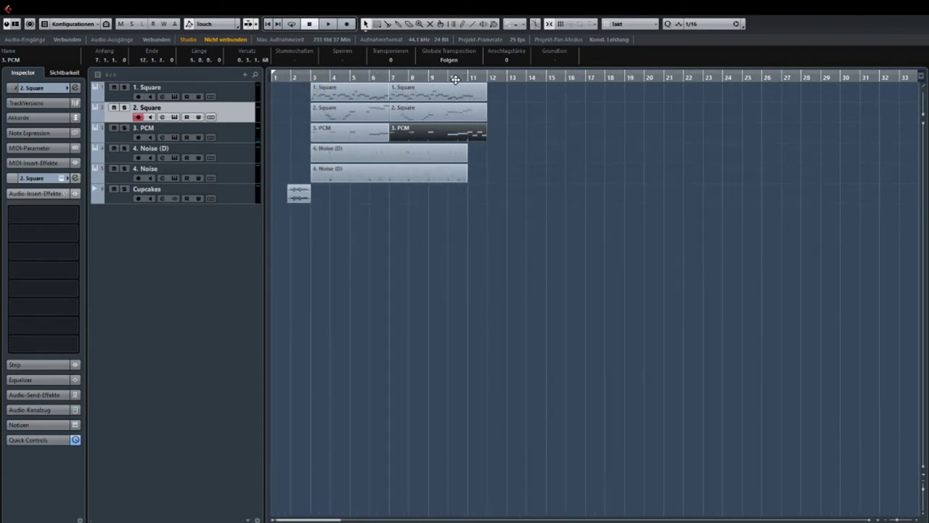
drag(455, 78, 621, 94)
click(675, 126)
key(Down)
key(Down)
key(Down)
key(space)
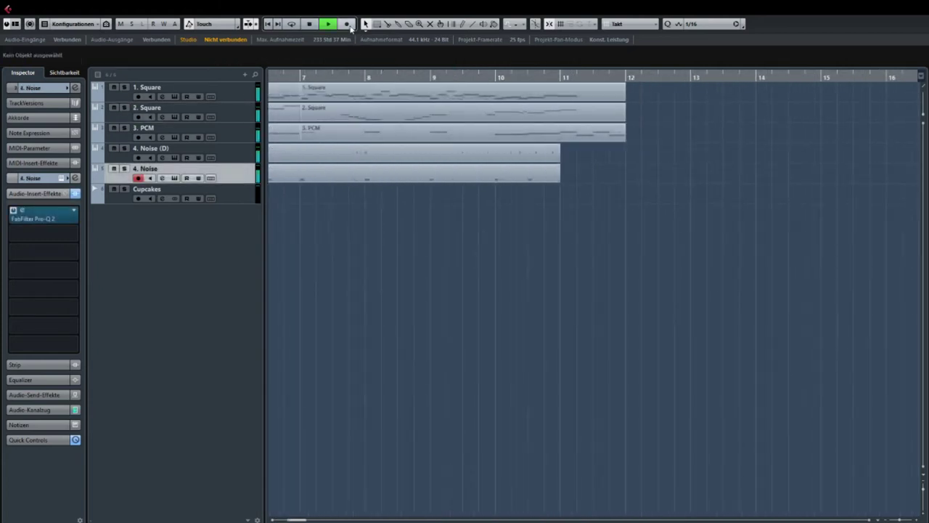
click(348, 25)
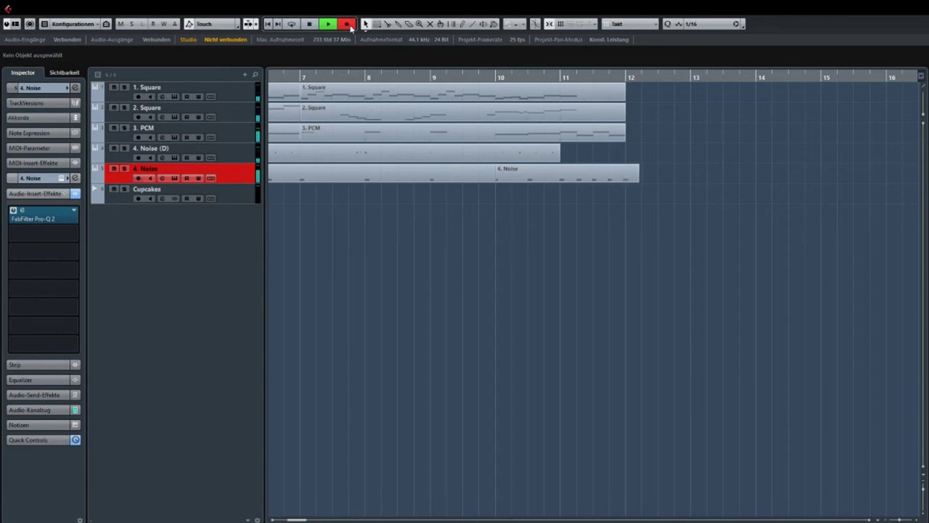
key(space)
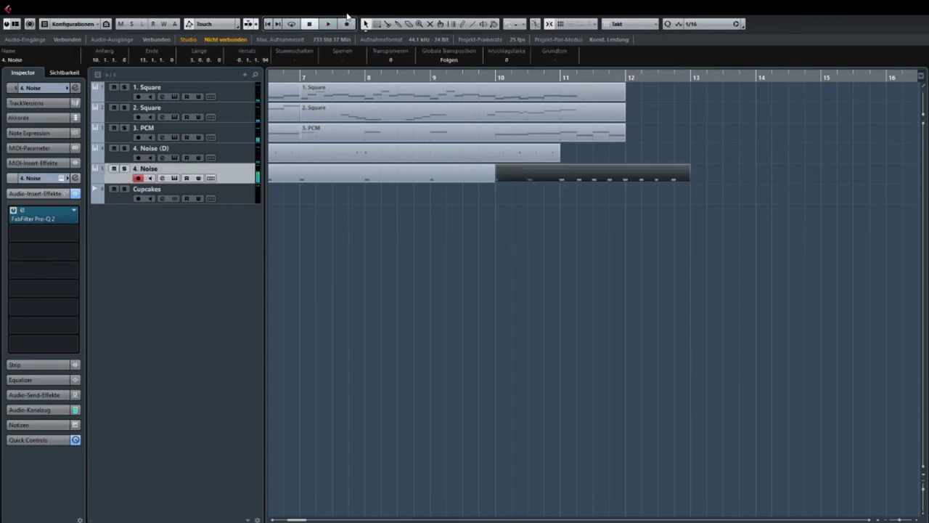
- Extend the second 3. PCM part to bar 13 and trim the new 4. Noise part to start at bar 11
click(609, 143)
drag(622, 138, 689, 138)
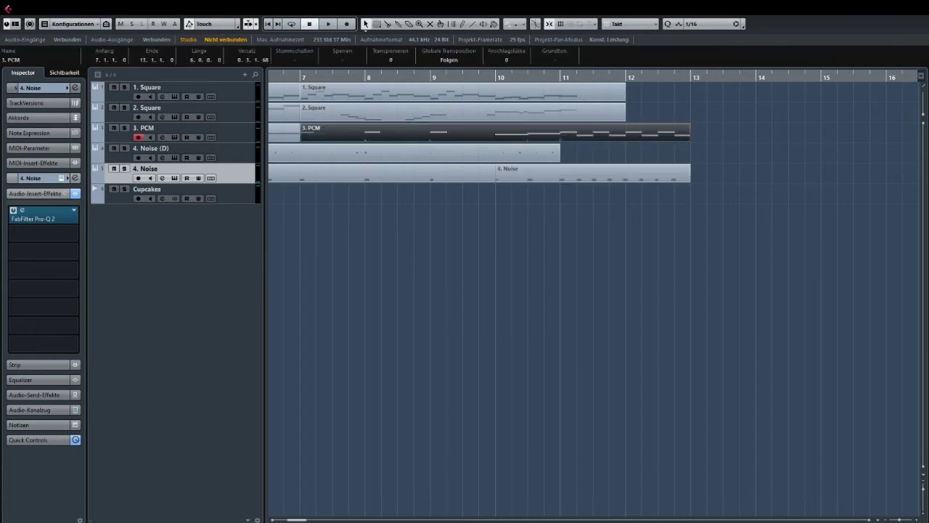
click(632, 178)
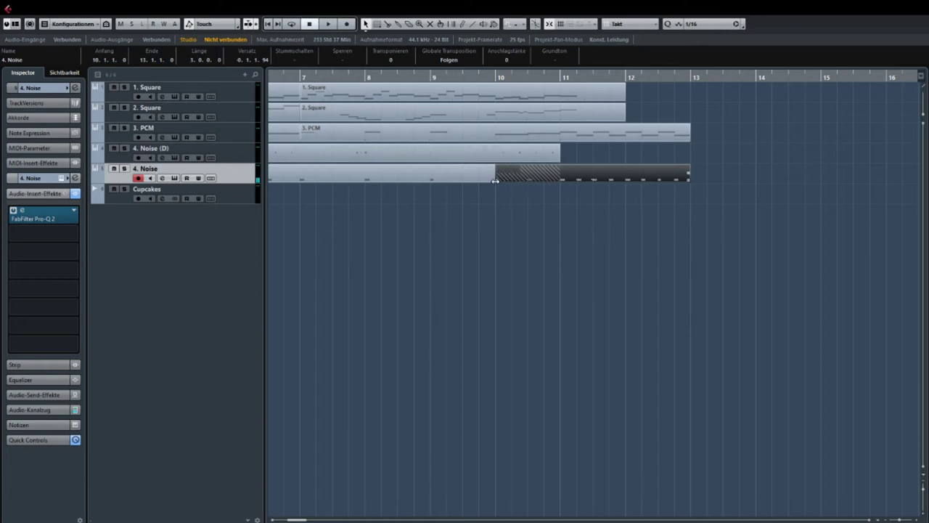
drag(496, 180, 539, 183)
key(g)
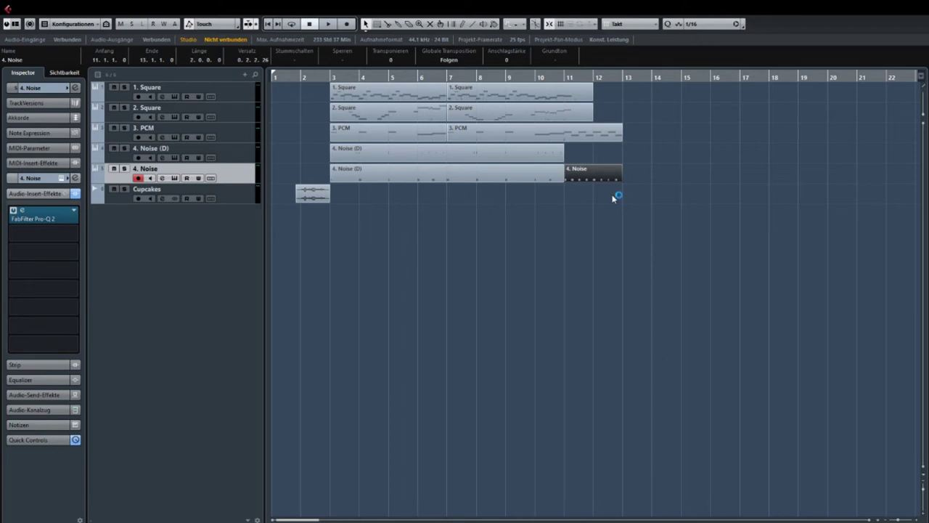
- Record a noise part on 4. Noise (D) from bar 10 to bar 13 and trim it to start at bar 11
click(225, 112)
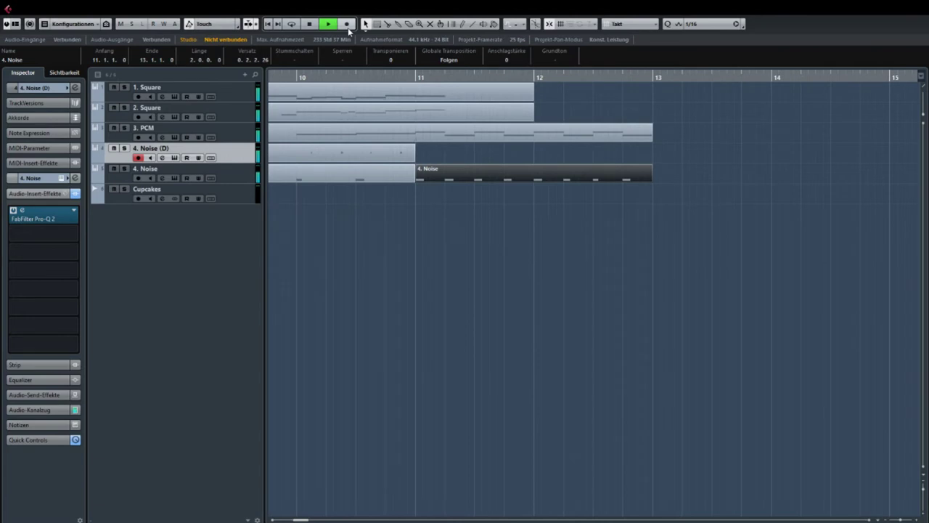
click(348, 26)
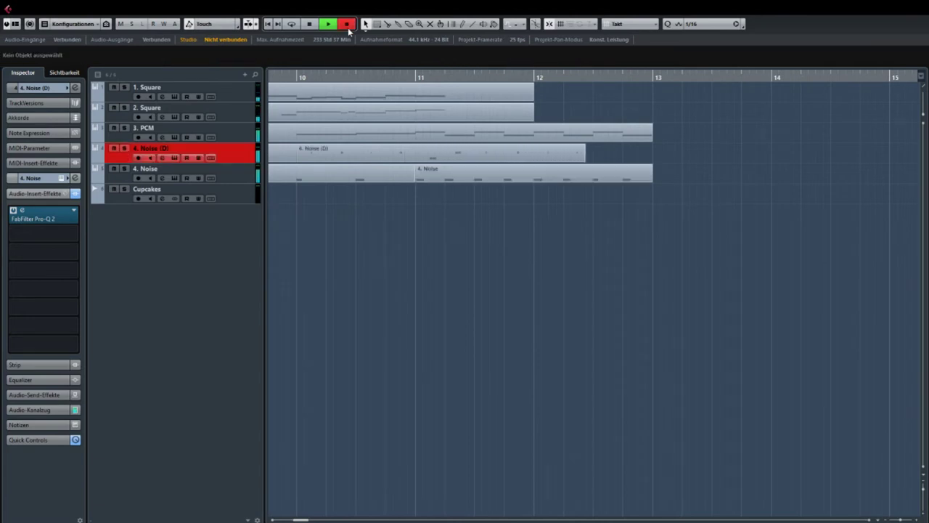
key(space)
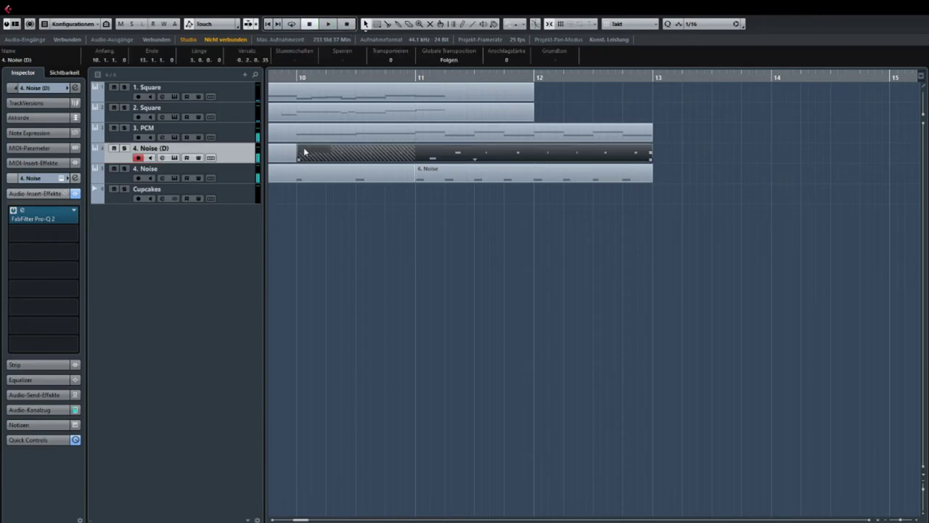
drag(304, 152, 415, 153)
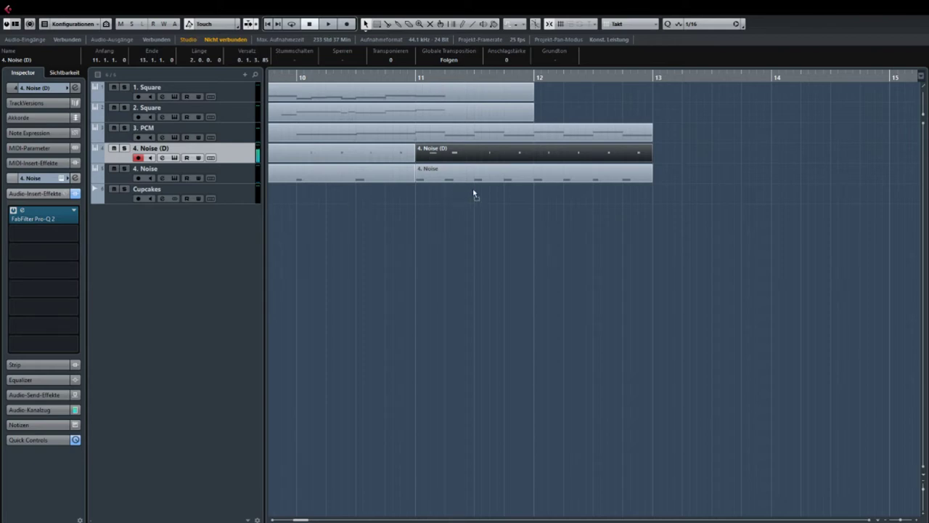
- Play back the noise parts at bars 11 to 13 and review the arrangement from its beginning to its end
key(space)
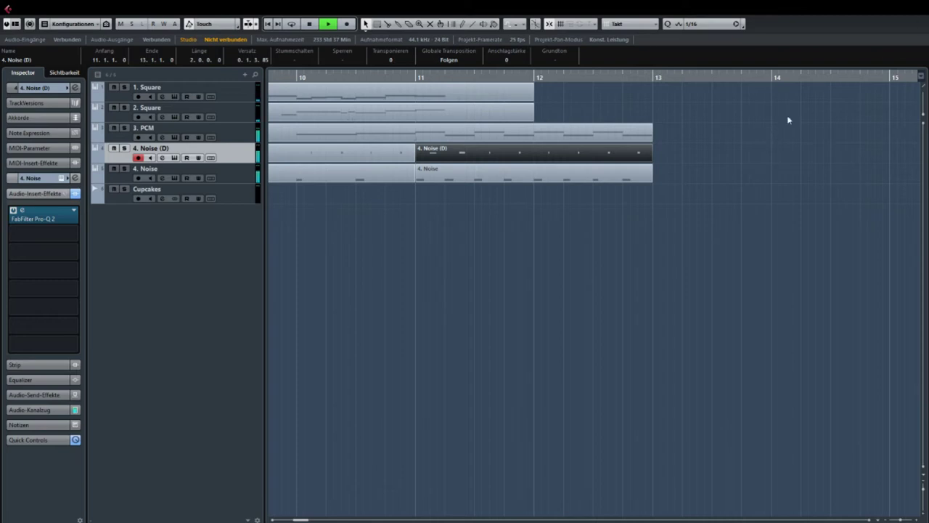
key(space)
scroll(452, 175, down, 1)
scroll(614, 176, left, 3)
scroll(614, 177, down, 1)
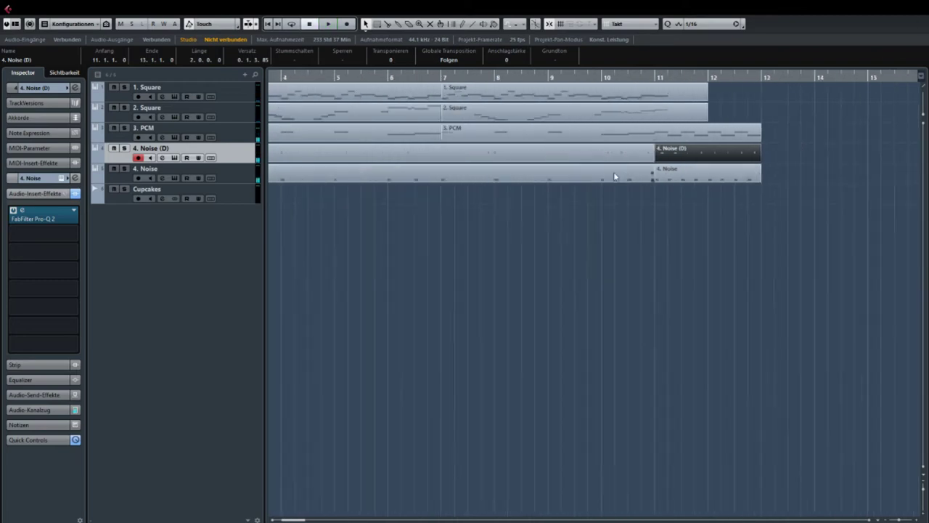
scroll(617, 176, down, 2)
drag(566, 97, 501, 127)
scroll(500, 127, up, 3)
drag(399, 116, 796, 139)
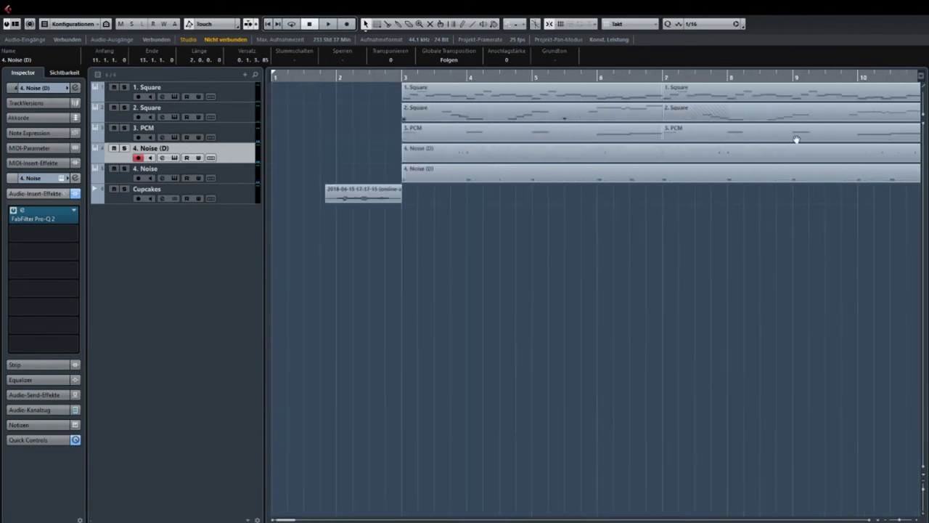
drag(739, 94, 463, 113)
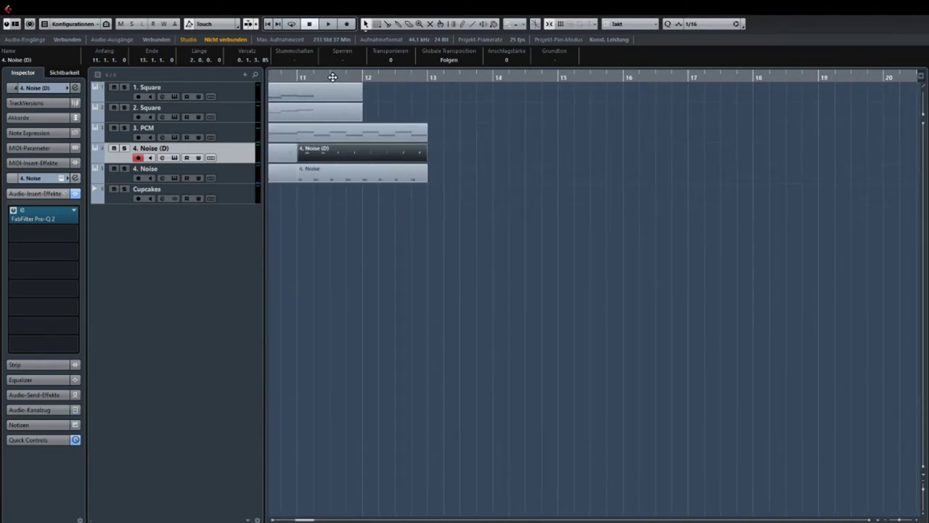
- Play on past the end of the existing parts while trying out a melody on the 1. Square track
key(space)
click(239, 90)
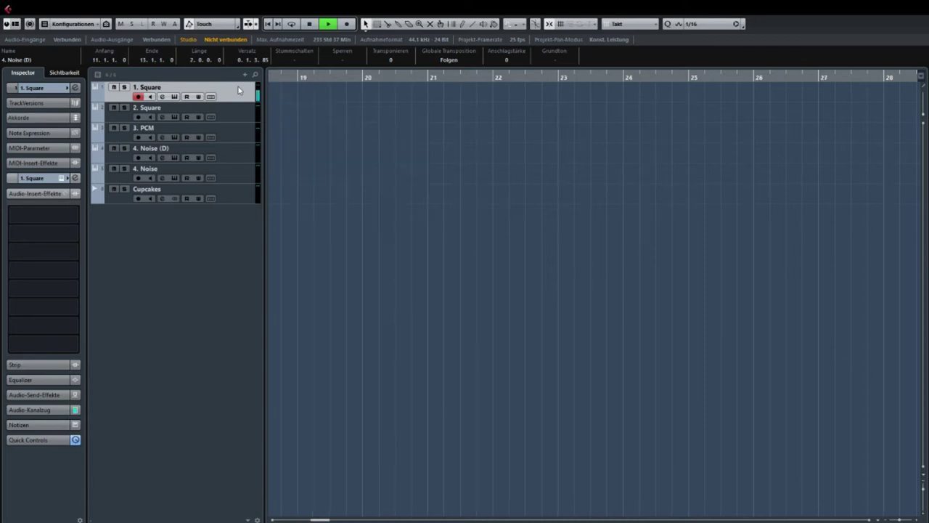
key(space)
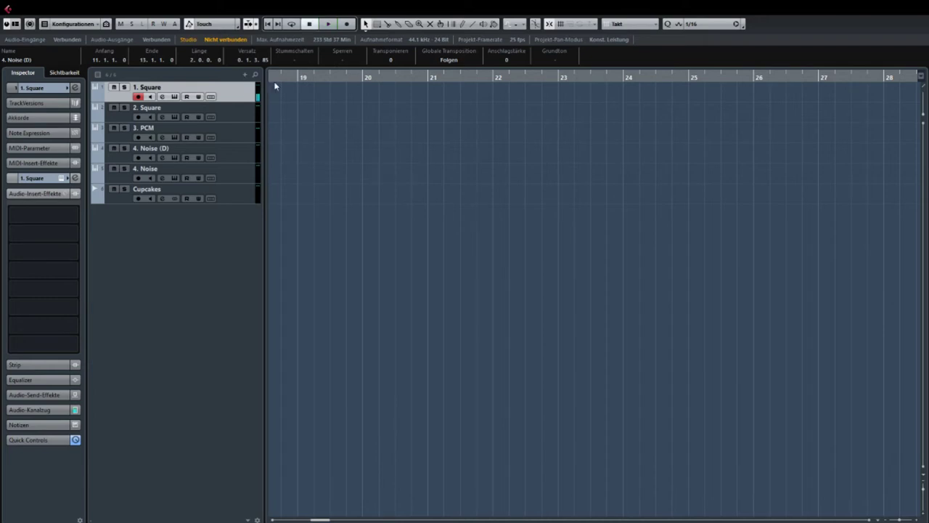
scroll(298, 182, left, 5)
scroll(718, 210, down, 2)
drag(566, 212, 559, 212)
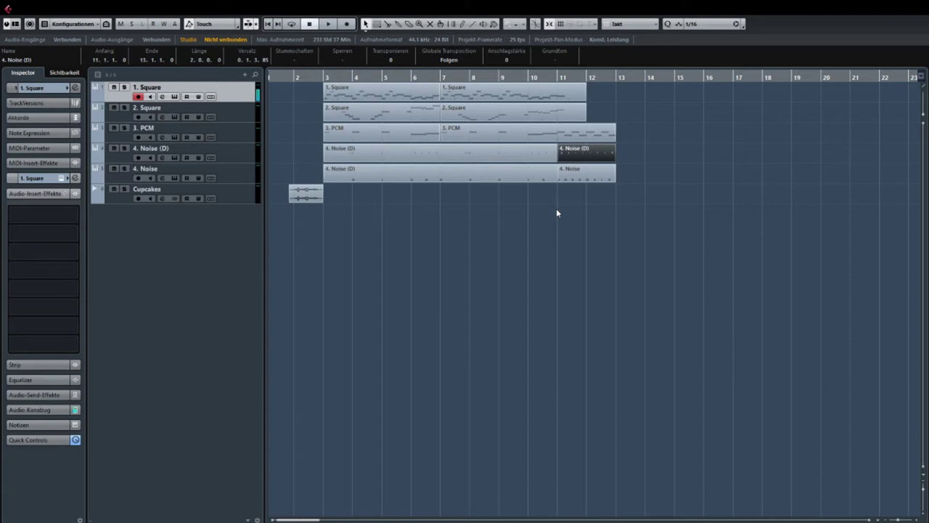
- Play back the arrangement around the transition at bar 11 to check how the square, PCM and noise parts fit together
key(h)
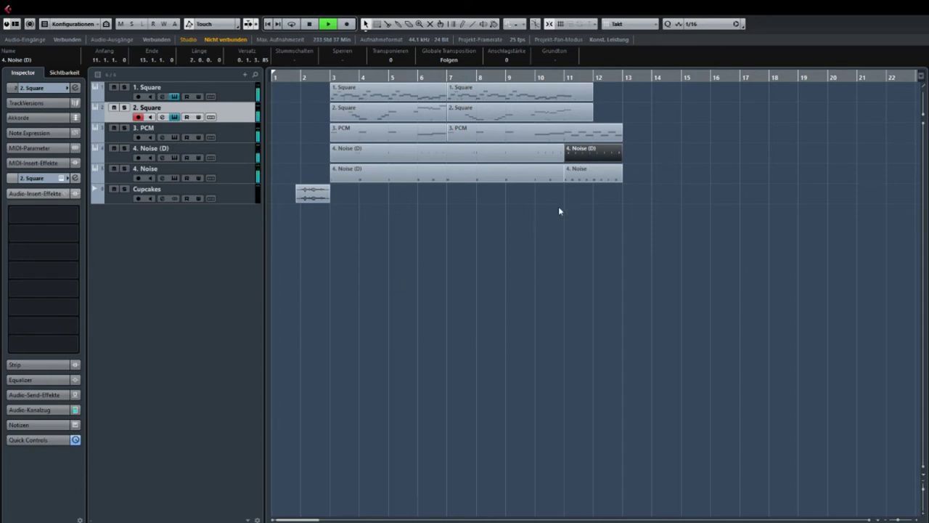
scroll(477, 206, up, 3)
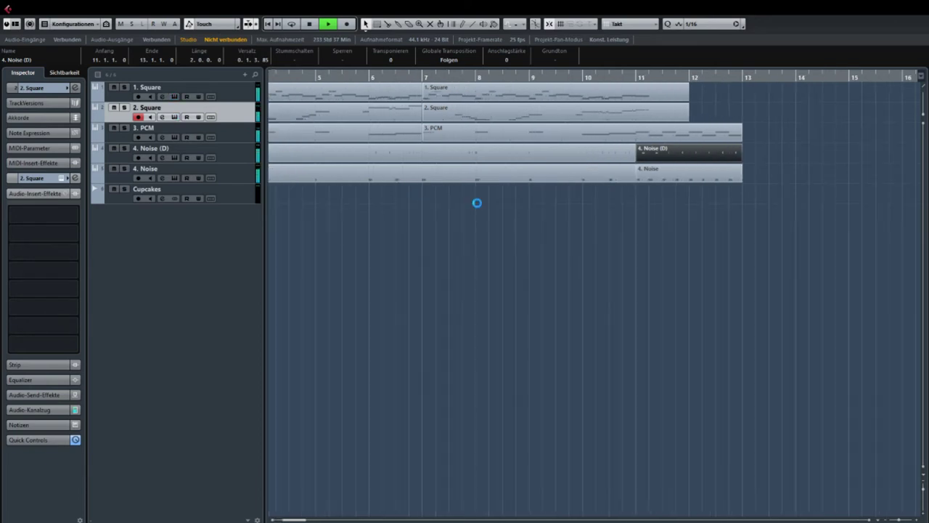
drag(686, 226, 551, 232)
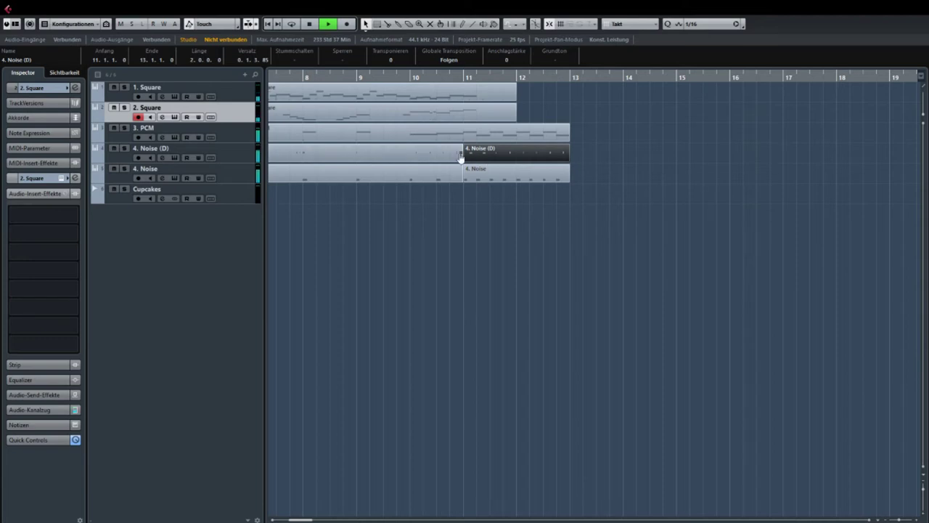
key(space)
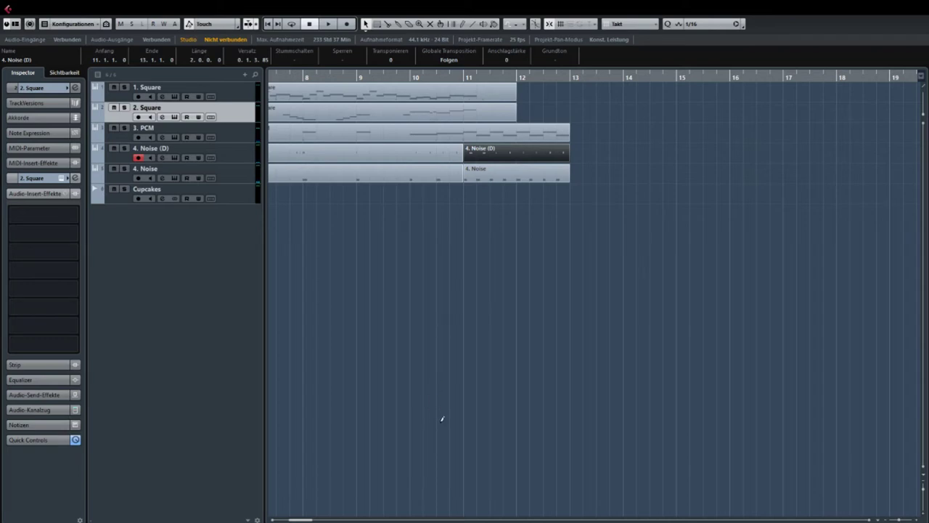
key(space)
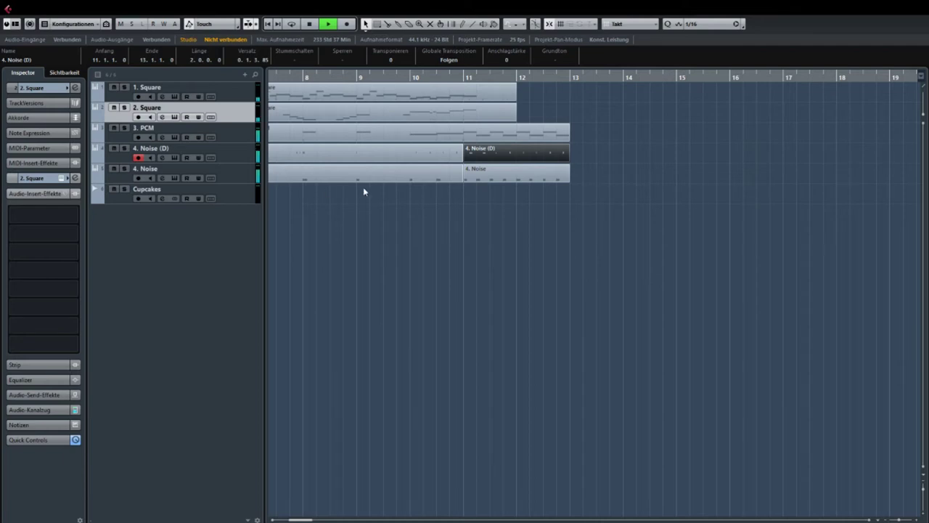
key(space)
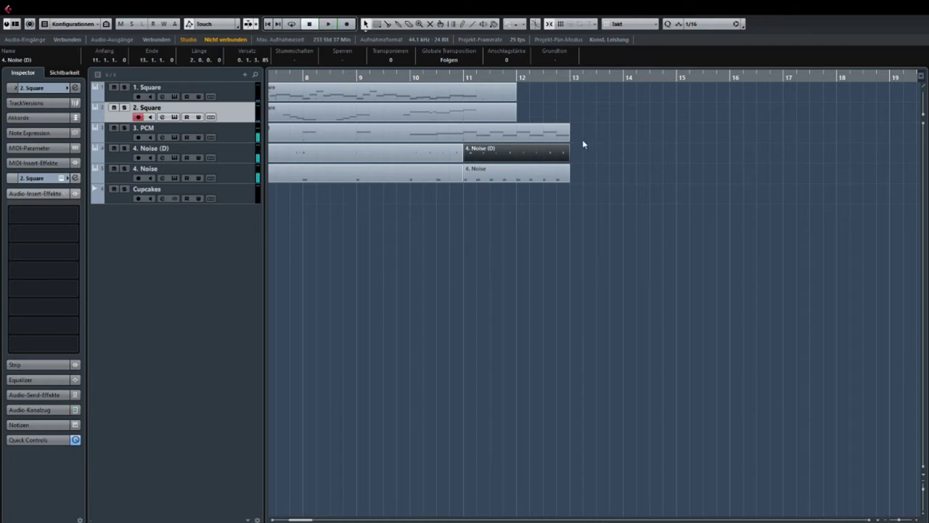
- Rename the 4. Noise (D) track as 4. Noise Hi Hat and the 4. Noise track as 4. Noise Kick
click(167, 150)
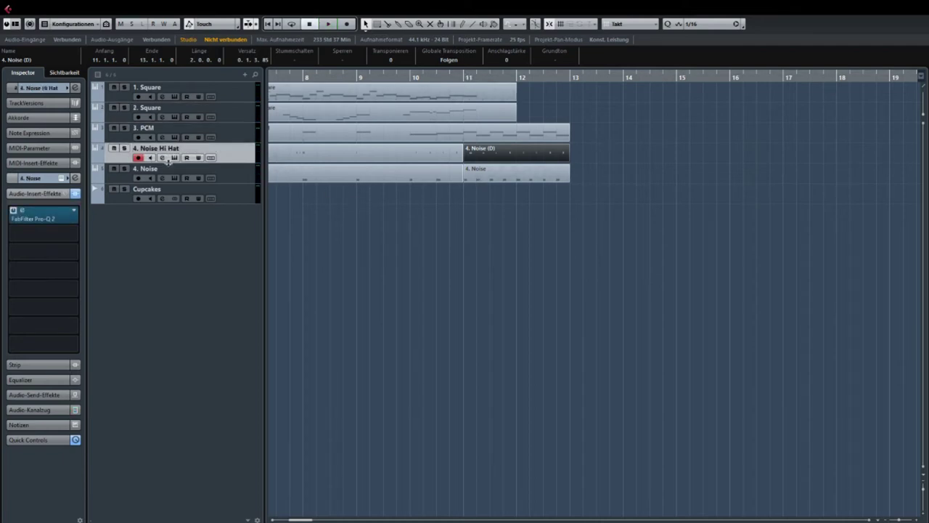
double_click(170, 170)
click(170, 170)
text(Bass Drum)
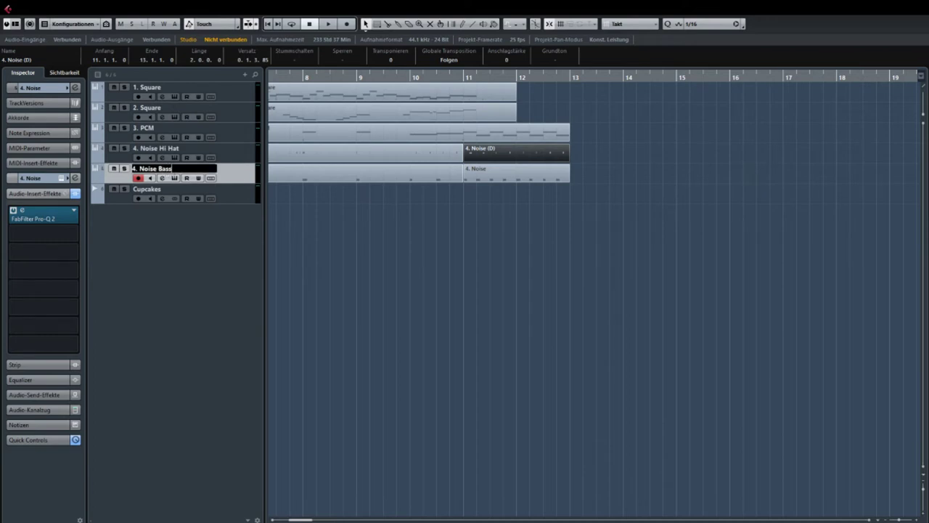
key(BackSpace)
key(BackSpace)
key(BackSpace)
key(BackSpace)
key(BackSpace)
key(BackSpace)
key(BackSpace)
key(BackSpace)
key(BackSpace)
text(Kick)
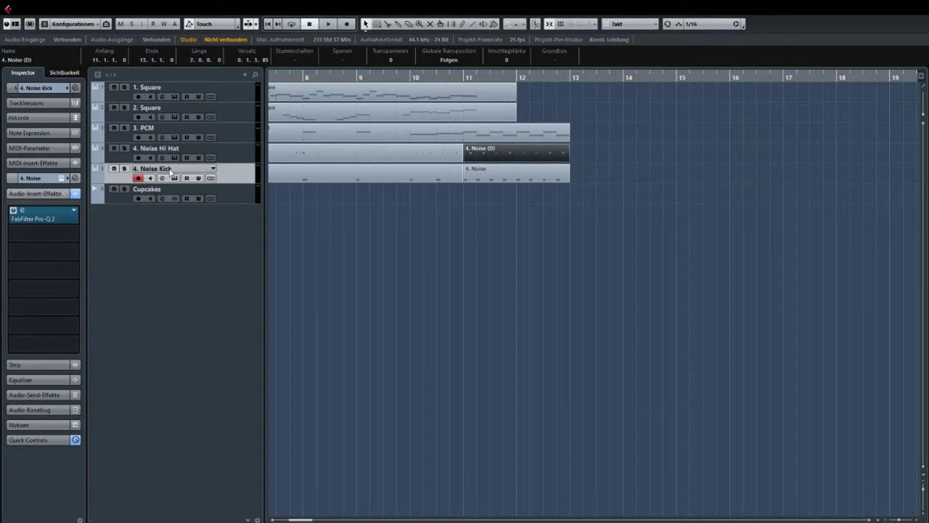
key(Return)
- Split the 3. PCM part at bar 11 and duplicate the PCM, Hi Hat and Kick parts of bars 11 to 13 four times
drag(445, 96, 607, 138)
scroll(471, 160, down, 3)
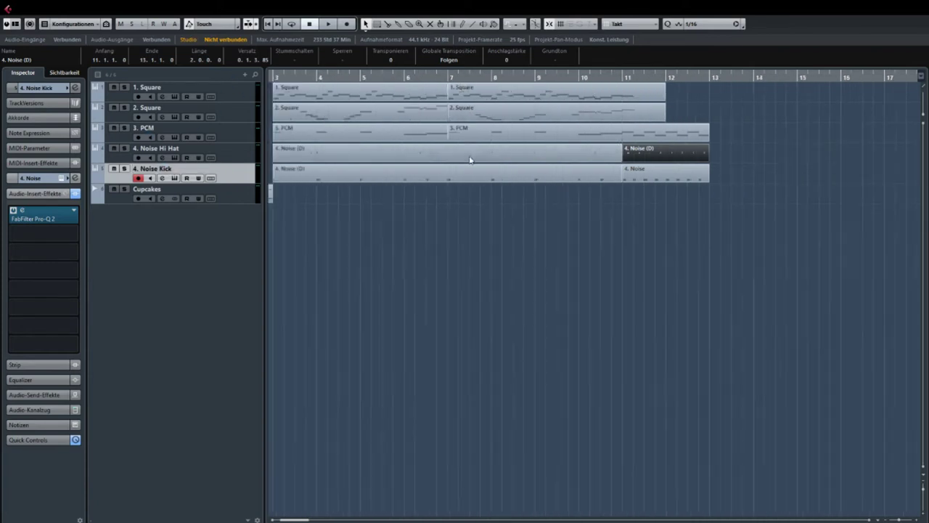
scroll(332, 124, up, 3)
drag(332, 124, 504, 127)
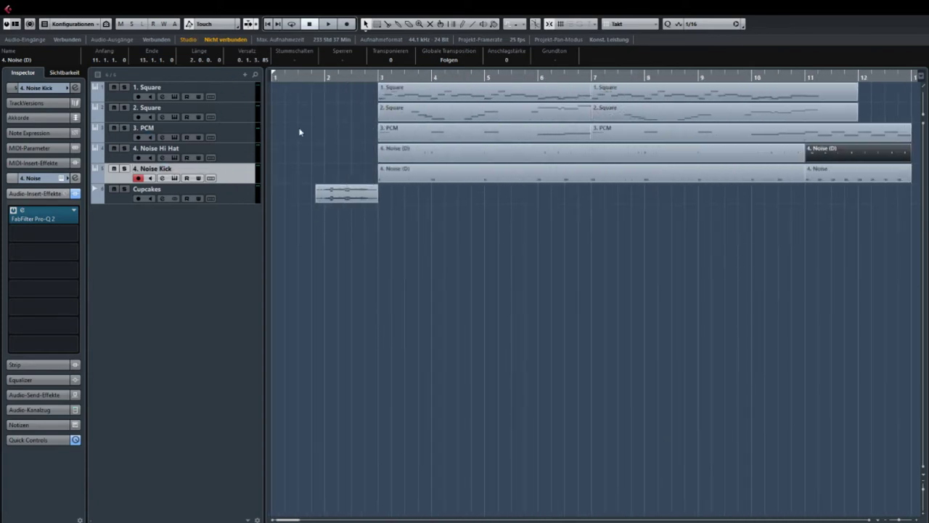
scroll(411, 162, right, 6)
drag(597, 167, 644, 157)
click(474, 112)
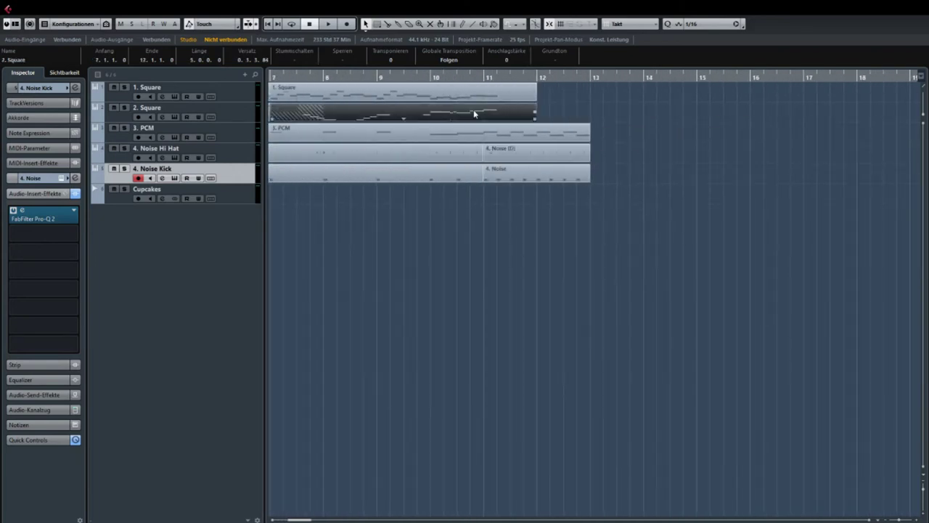
drag(603, 192, 570, 155)
drag(599, 155, 496, 156)
shift+click(474, 134)
key(ctrl+d)
key(ctrl+d)
key(ctrl+d)
key(ctrl+d)
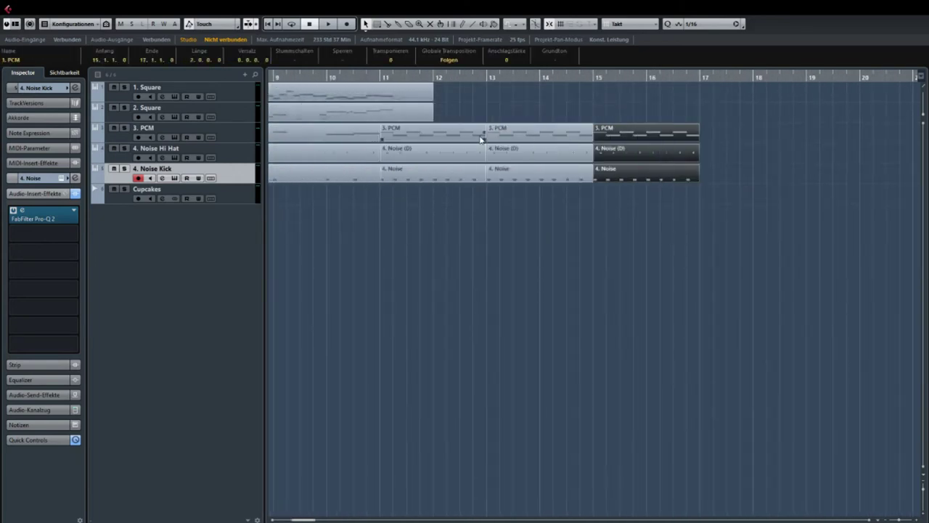
- Play back the extended PCM and noise section while trying out a melody on the 1. Square track
key(space)
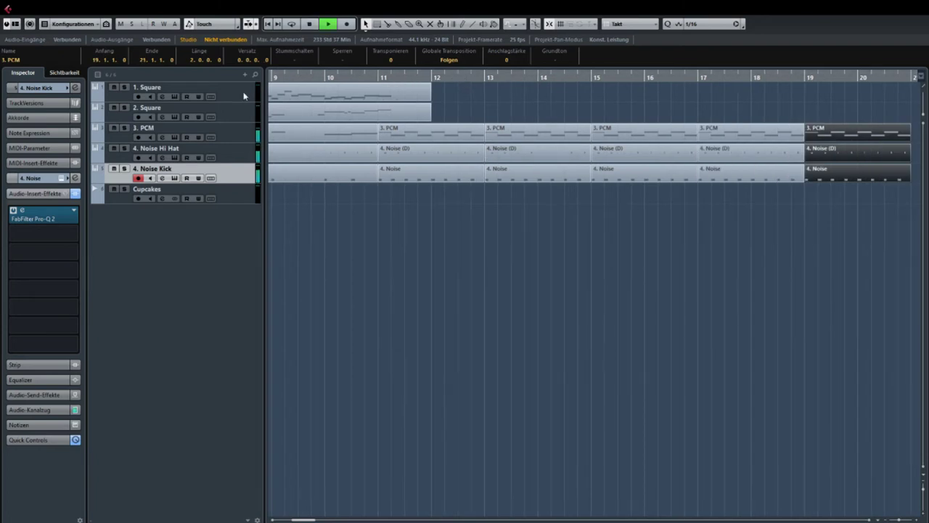
click(241, 95)
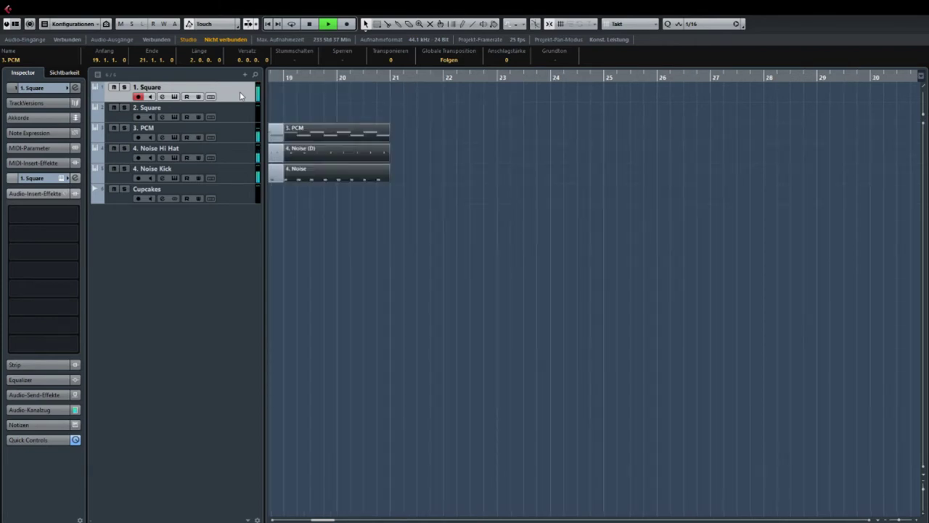
key(space)
scroll(661, 195, left, 4)
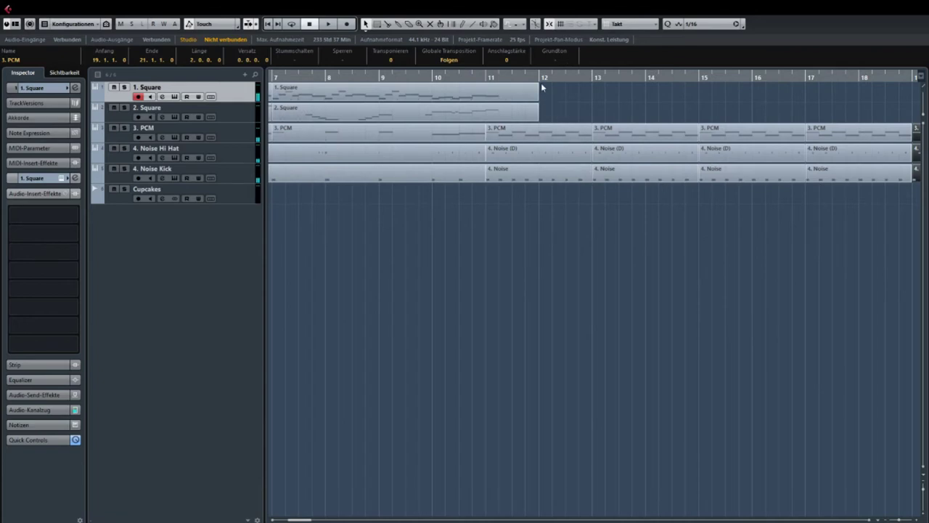
click(623, 78)
key(space)
scroll(562, 118, right, 4)
key(space)
- Change the note pattern of the 3. PCM part at bar 19 and play back the variation
click(629, 142)
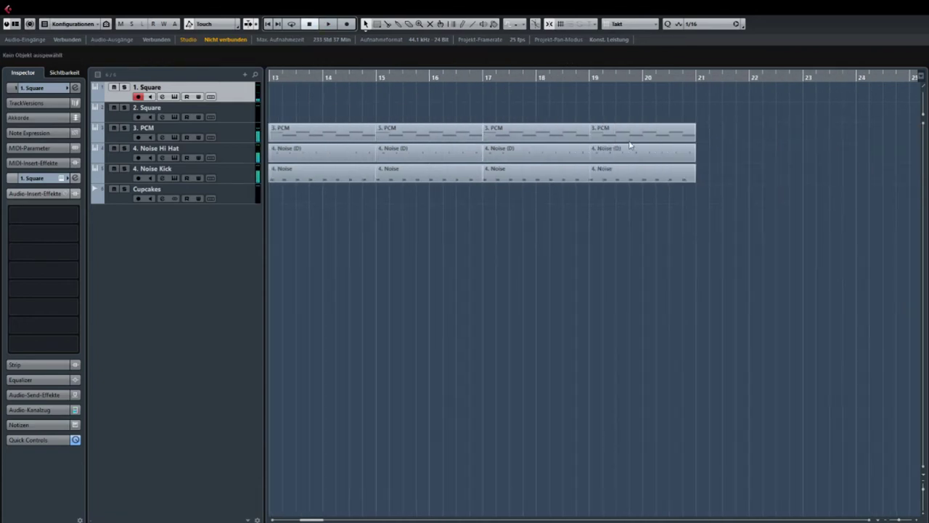
click(621, 129)
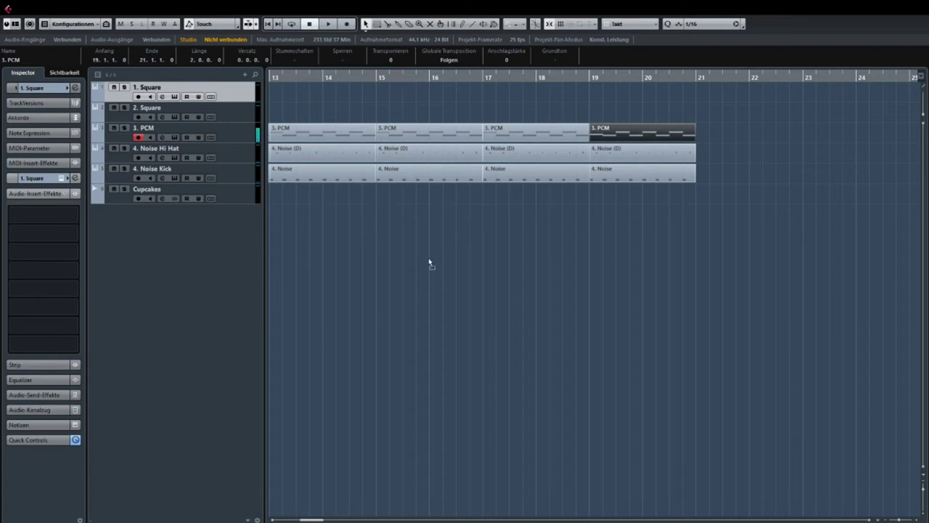
drag(429, 253, 429, 253)
key(space)
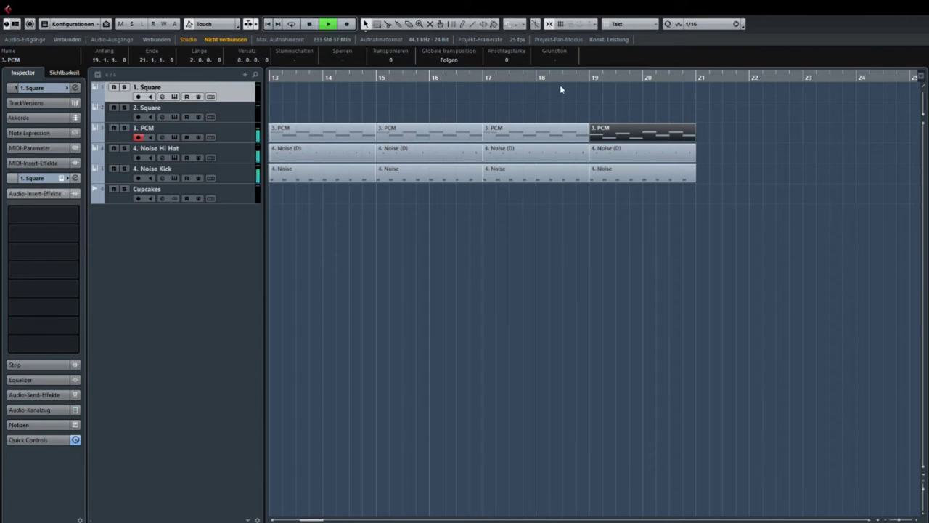
key(space)
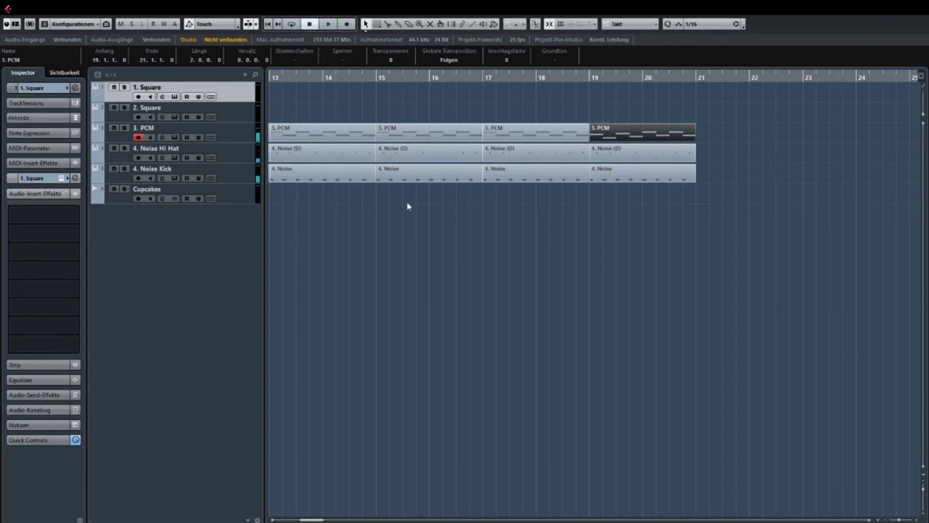
key(space)
key(space)
- Duplicate the PCM, Hi Hat and Kick parts of bars 13 to 21 so they also fill bars 21 to 29
scroll(498, 140, down, 1)
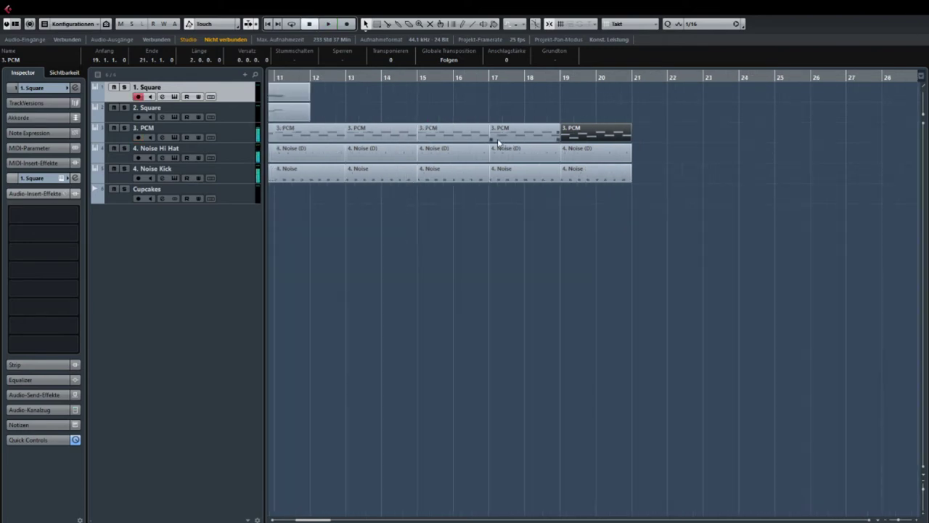
scroll(498, 141, down, 4)
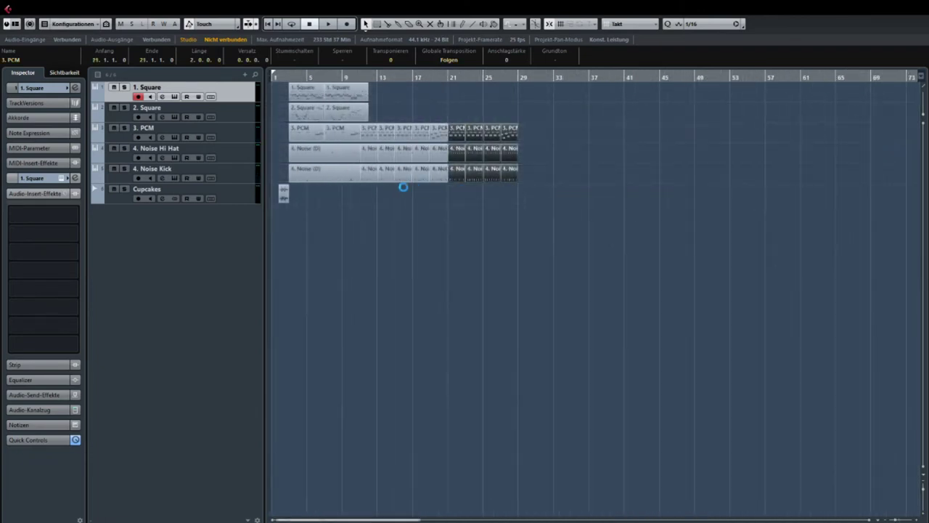
scroll(371, 186, up, 2)
click(471, 206)
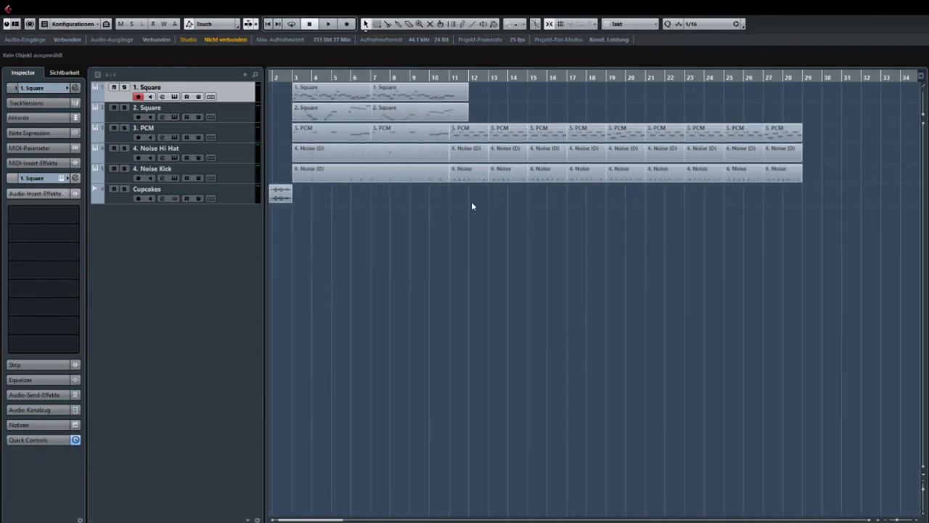
drag(505, 206, 859, 126)
click(825, 131)
scroll(315, 196, left, 1)
drag(352, 203, 477, 96)
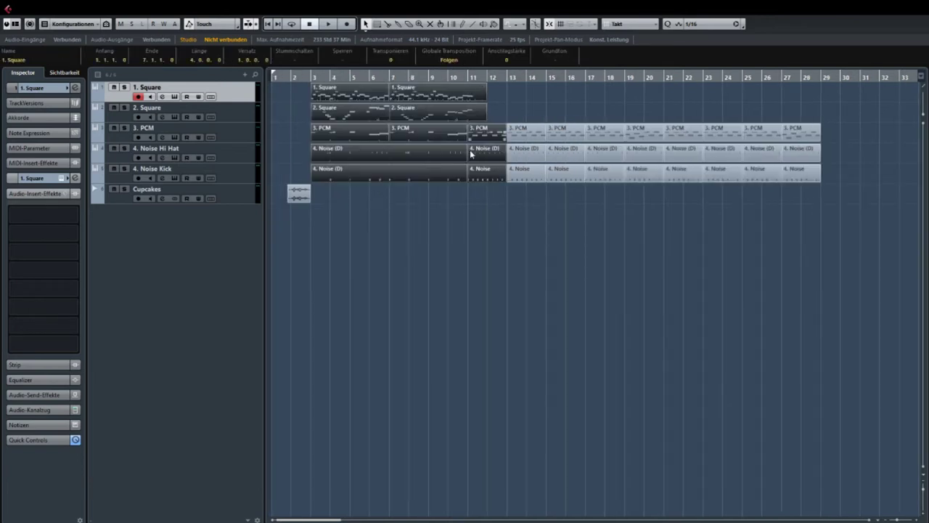
scroll(465, 176, up, 1)
scroll(363, 203, right, 3)
scroll(363, 203, left, 2)
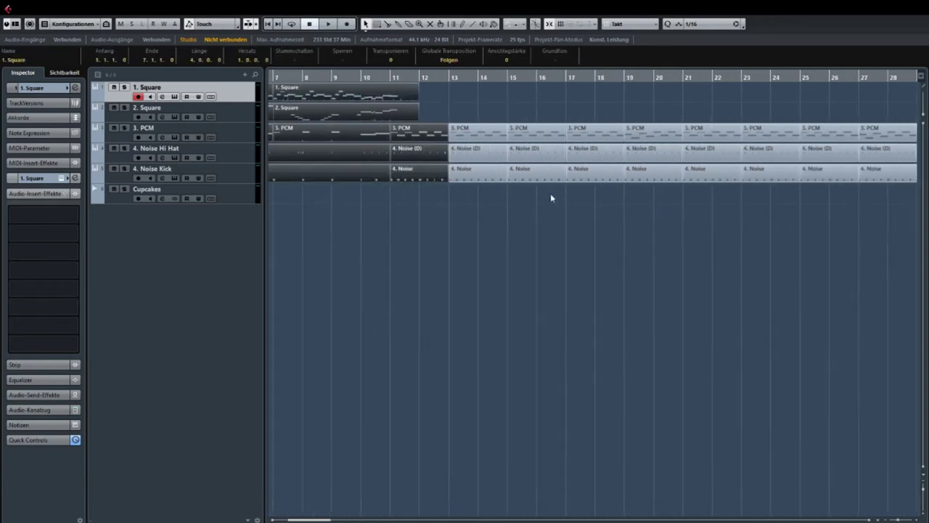
click(419, 204)
drag(427, 131, 428, 129)
drag(503, 191, 384, 190)
click(383, 190)
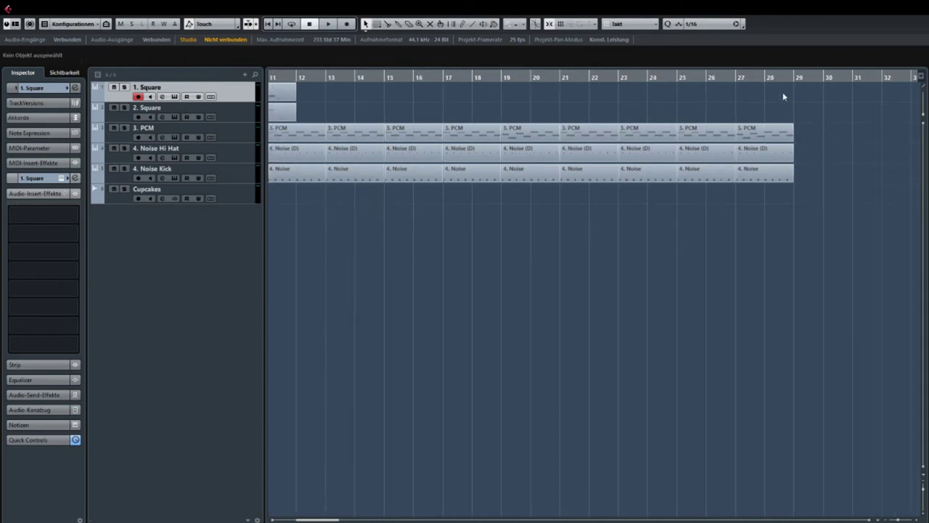
- Look over the whole arrangement from the vocal sample at bar 2 to the end of the repeated section at bar 29
drag(784, 96, 798, 95)
click(830, 111)
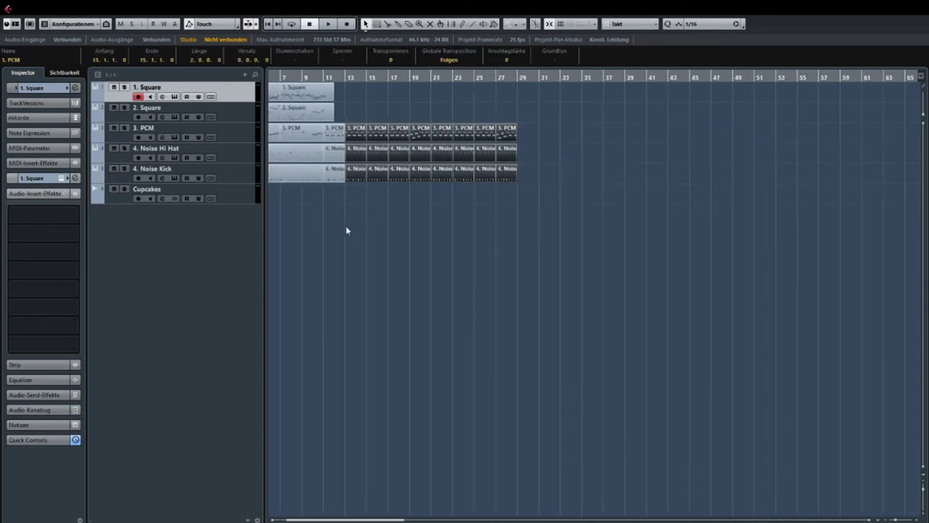
scroll(551, 223, left, 2)
drag(401, 192, 570, 127)
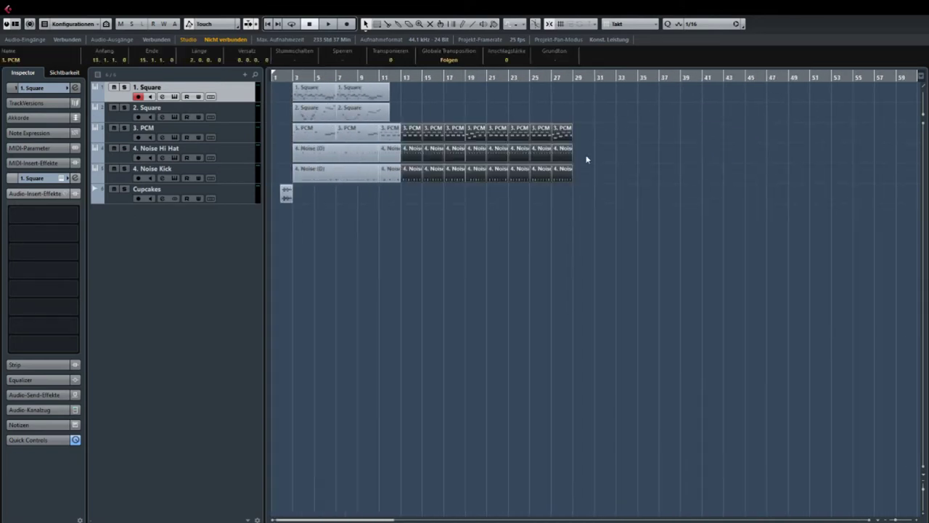
scroll(352, 197, up, 3)
drag(352, 196, 591, 201)
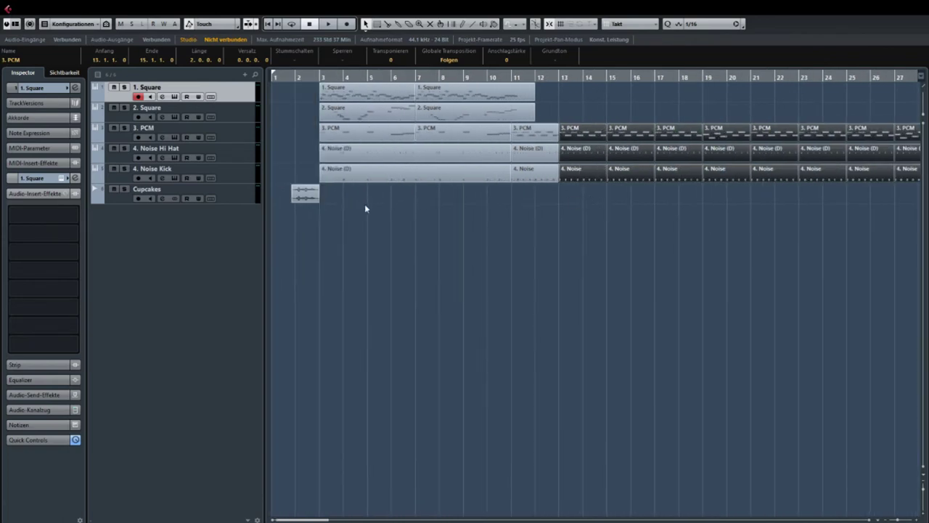
drag(365, 204, 524, 80)
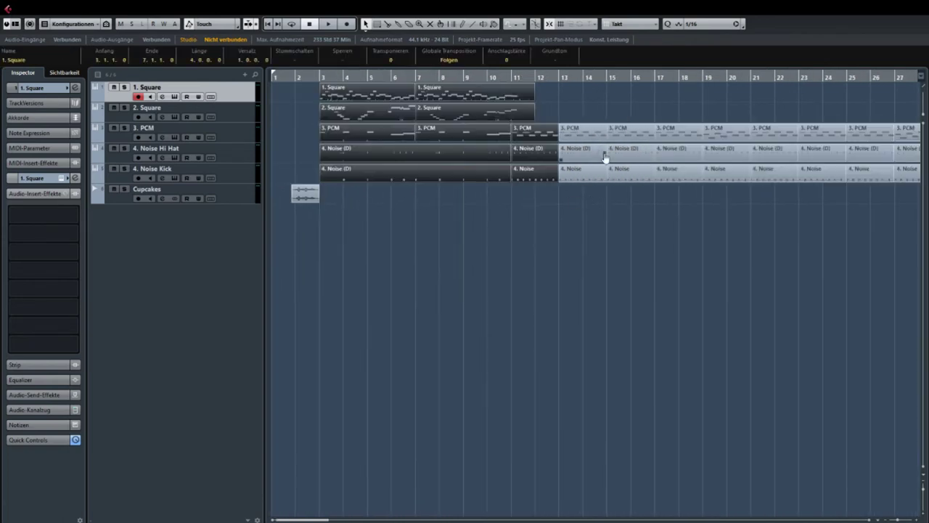
drag(605, 158, 630, 90)
scroll(681, 135, down, 3)
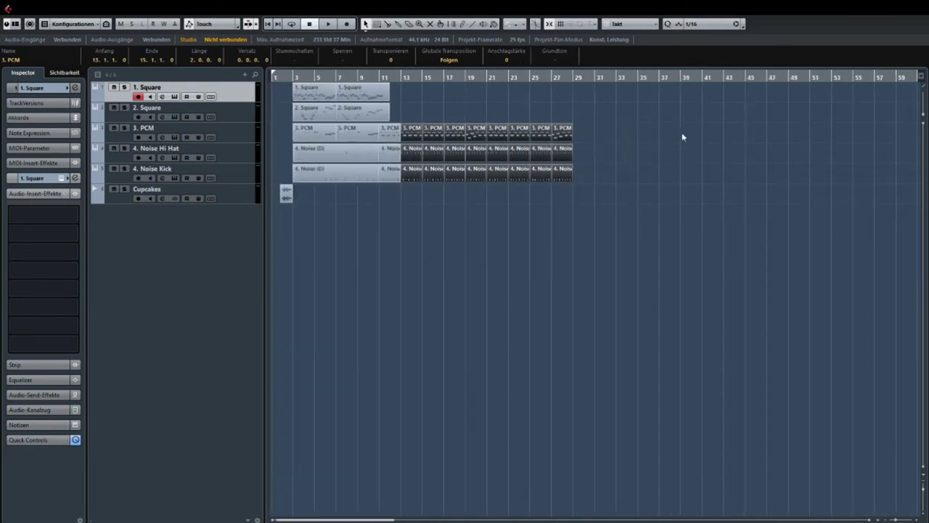
scroll(276, 130, up, 3)
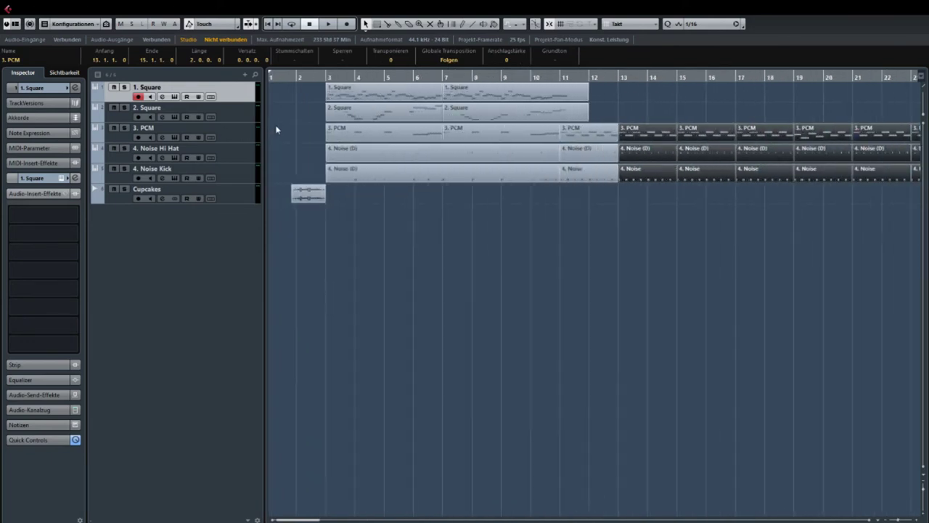
scroll(299, 114, up, 2)
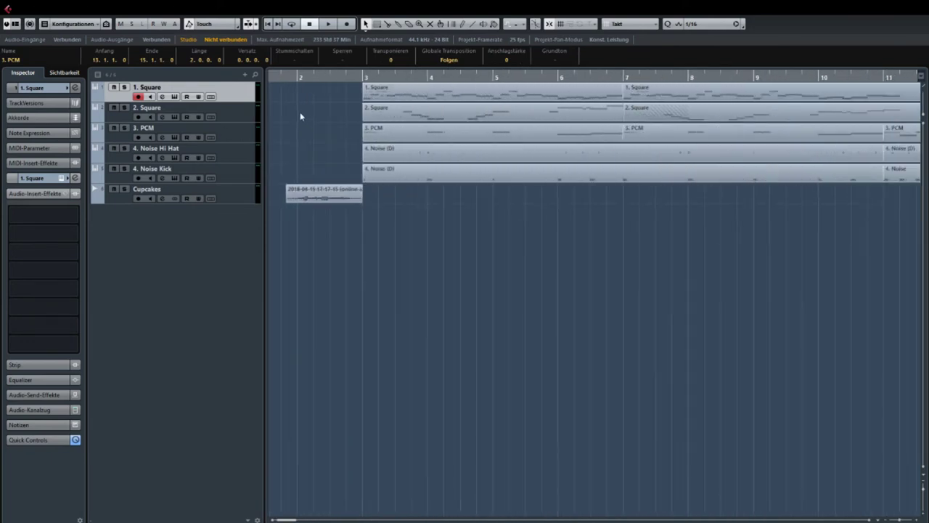
drag(434, 131, 628, 142)
drag(503, 150, 297, 159)
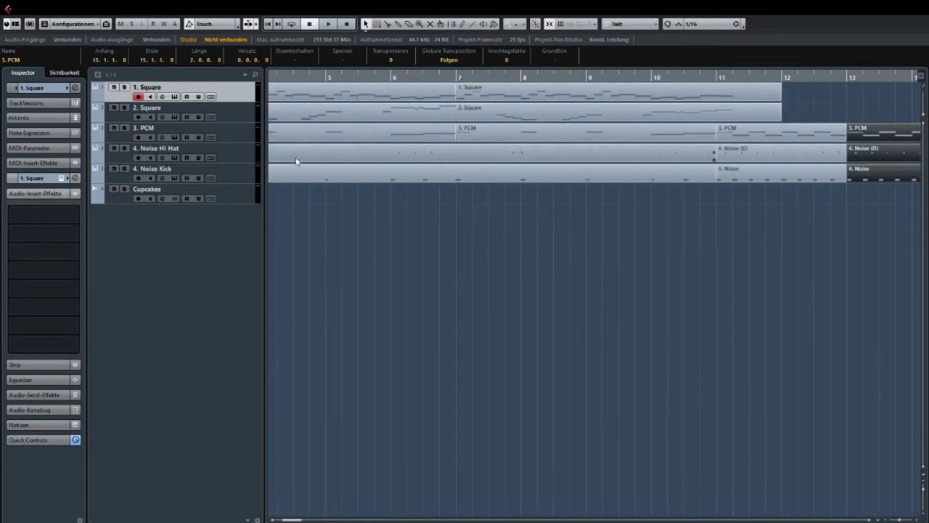
- Play back the repeated PCM, Hi Hat and Kick section from around bar 11
drag(870, 142, 338, 147)
scroll(436, 149, down, 3)
key(space)
click(355, 200)
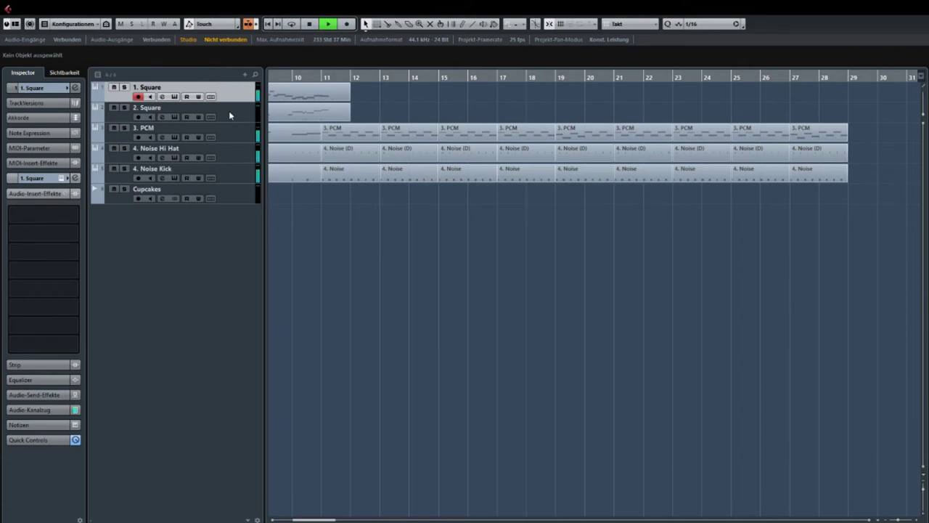
- Stop playback and change the note patterns of the 3. PCM parts at bars 17 and 19
key(space)
click(522, 130)
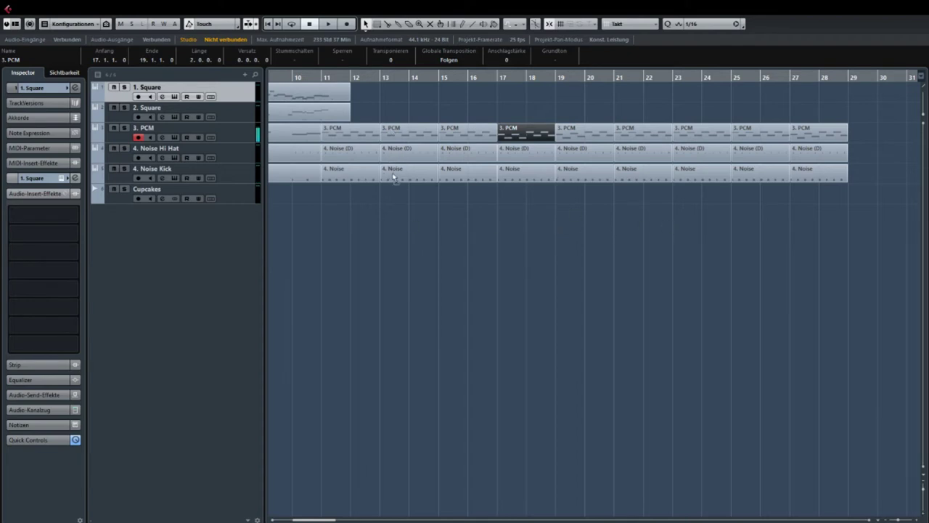
click(584, 132)
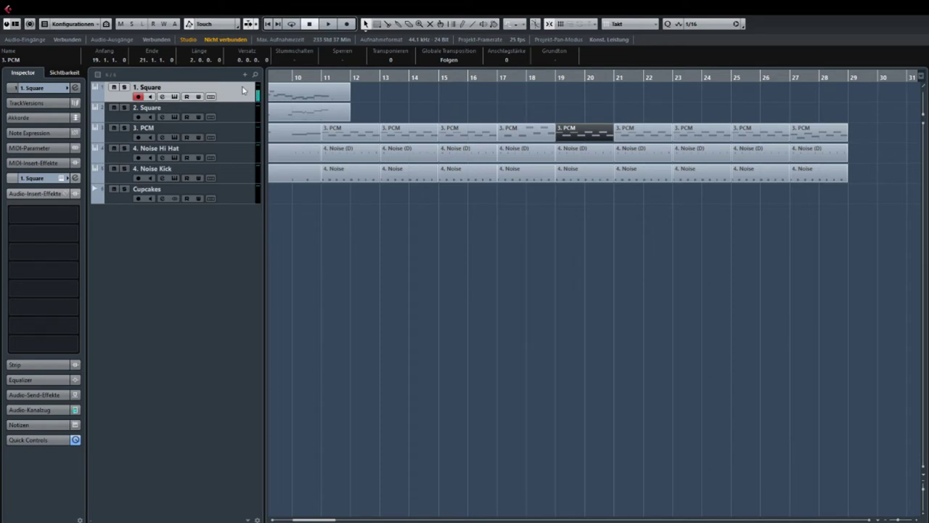
- Record a melody on the 1. Square track from bar 11 to bar 20 and play back the take
click(233, 111)
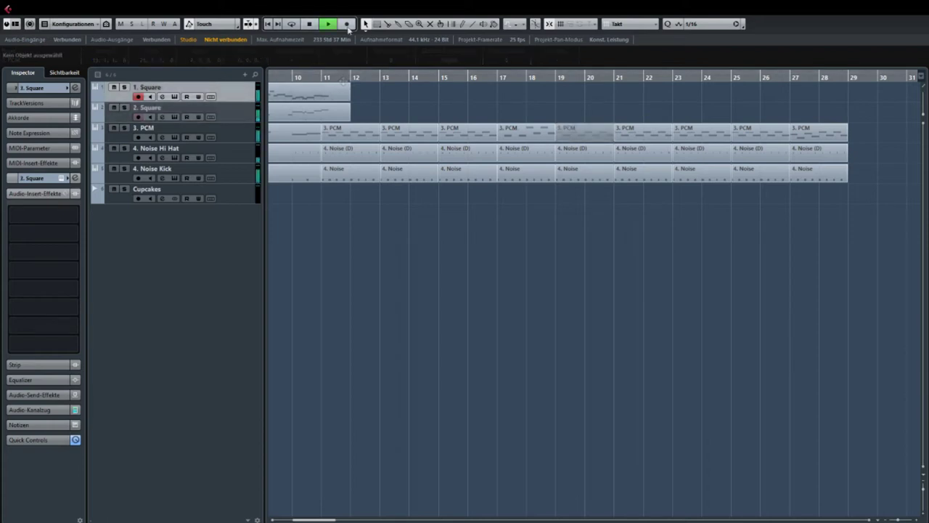
click(347, 25)
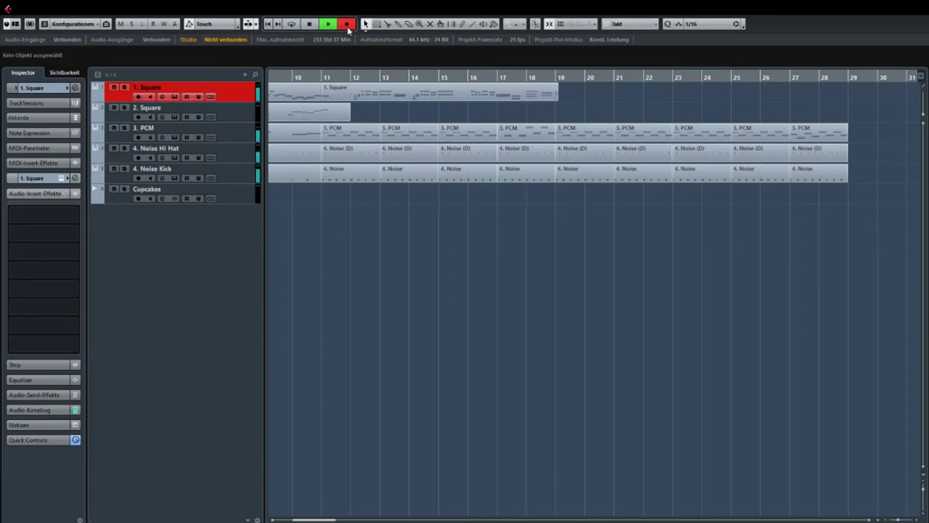
key(space)
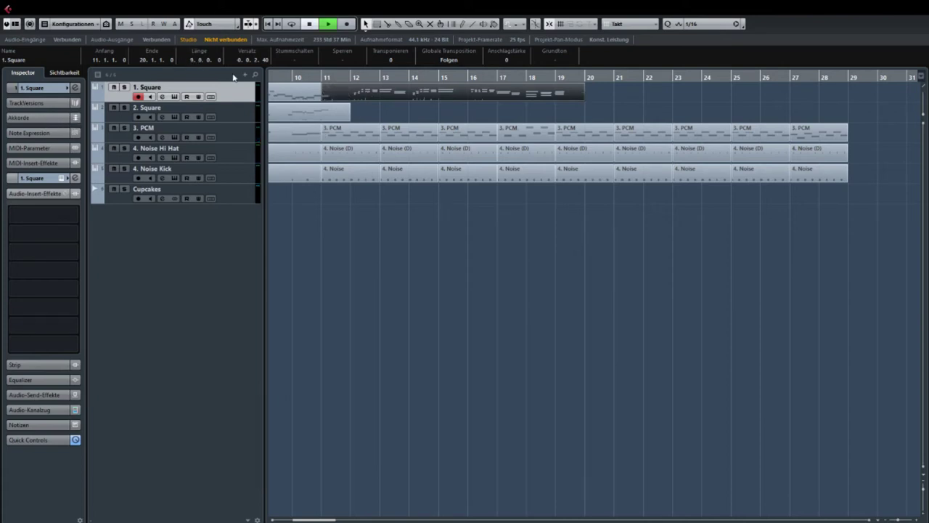
key(space)
key(space)
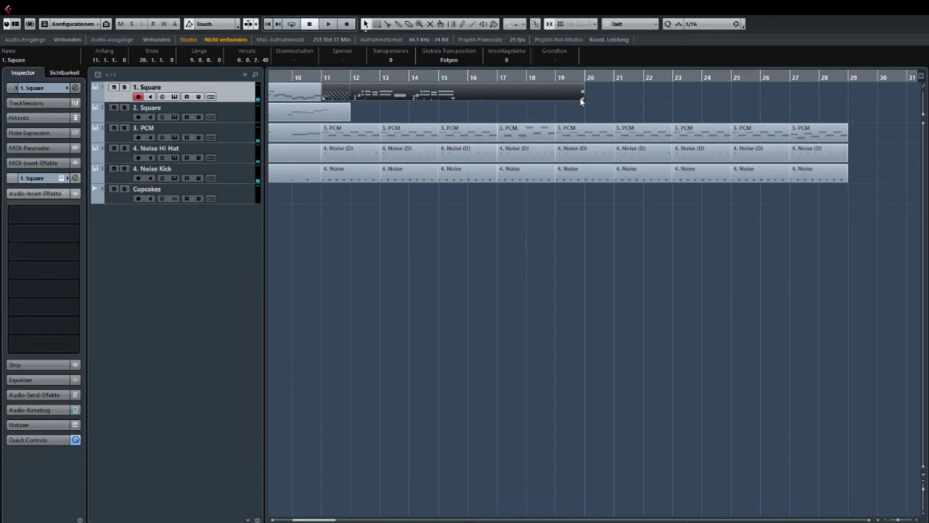
- Trim the recorded 1. Square melody part to four bars and place it at bars 13 to 17
drag(580, 101, 468, 107)
key(h)
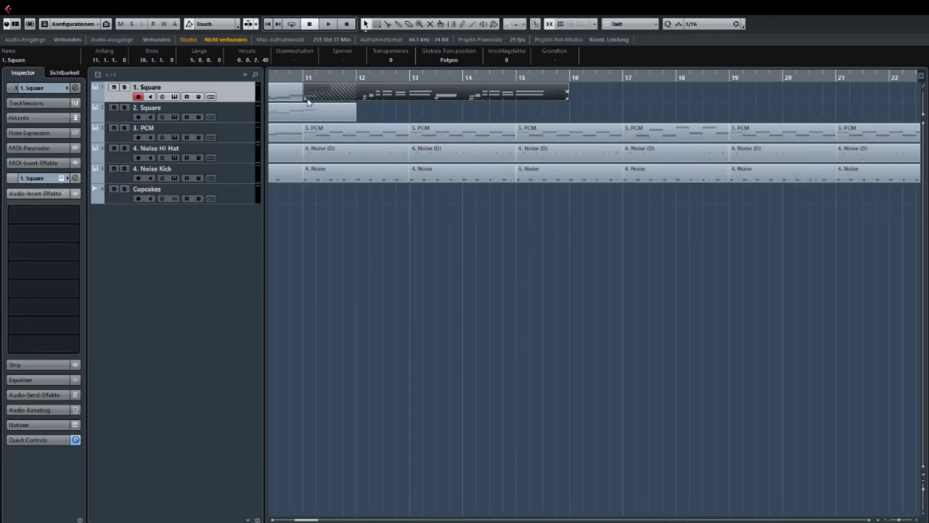
drag(308, 101, 437, 93)
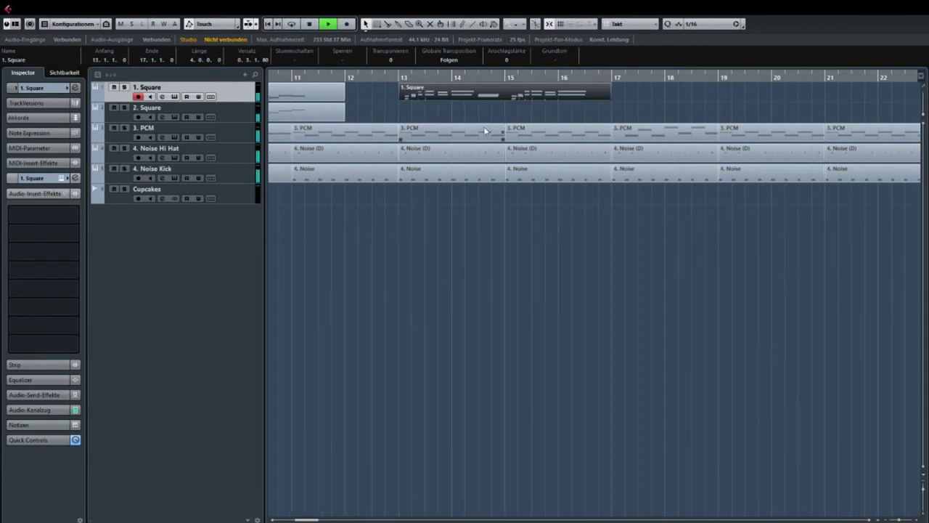
- Play back the placed melody and record its continuation on the 1. Square track from around bar 16
drag(485, 131, 366, 132)
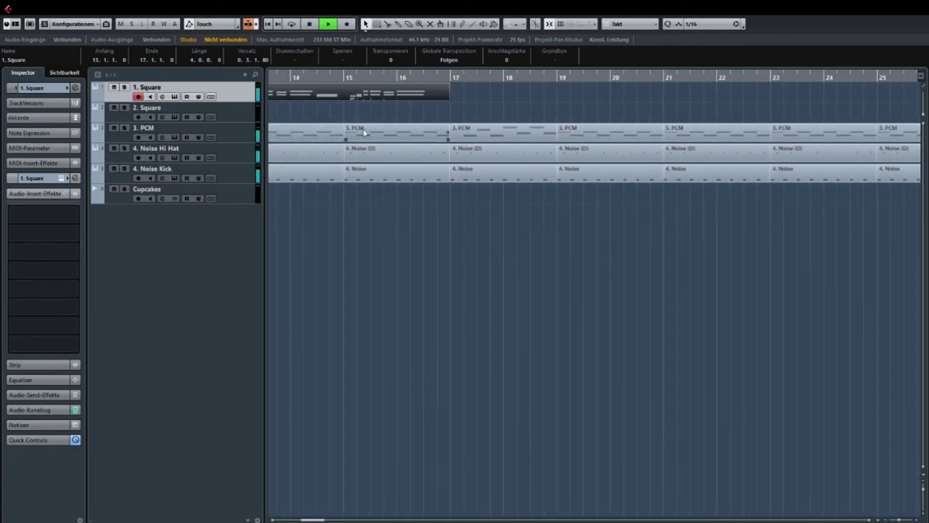
click(347, 24)
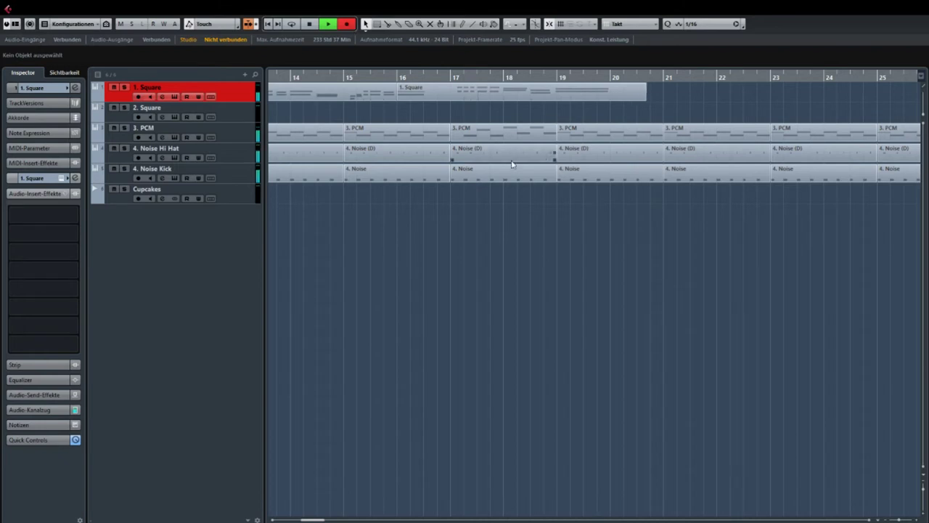
key(space)
- Trim the new 1. Square recording to bars 17 to 21 and copy both melody parts onto the 2. Square track
scroll(595, 127, left, 3)
scroll(615, 127, down, 1)
drag(582, 97, 467, 117)
shift+click(581, 95)
key(ctrl+d)
drag(402, 87, 686, 96)
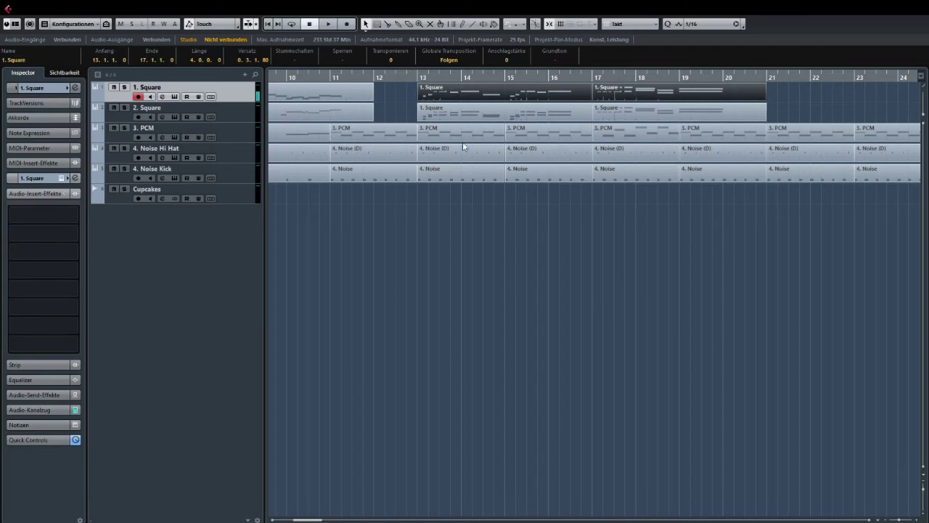
- Reduce the two-note chords in the Square parts of bars 13 to 21 to a single voice on each Square track
click(650, 94)
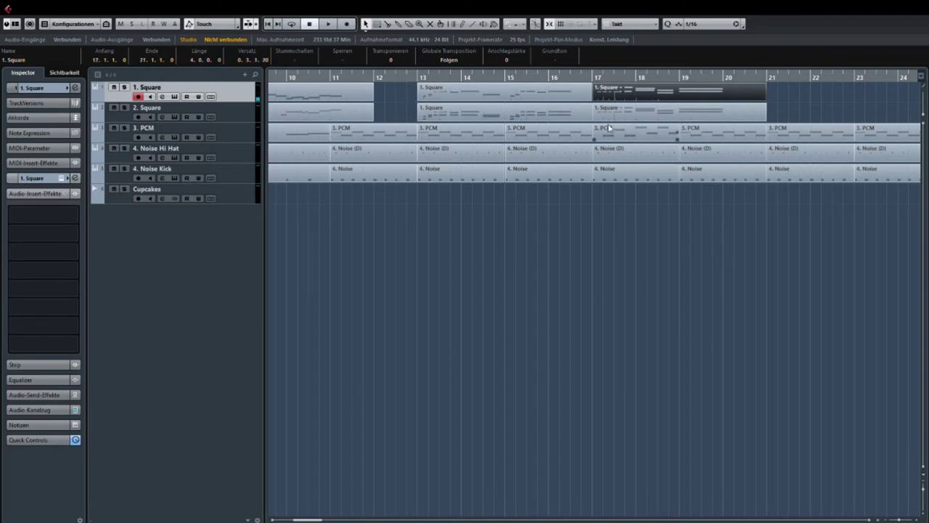
click(501, 132)
click(486, 112)
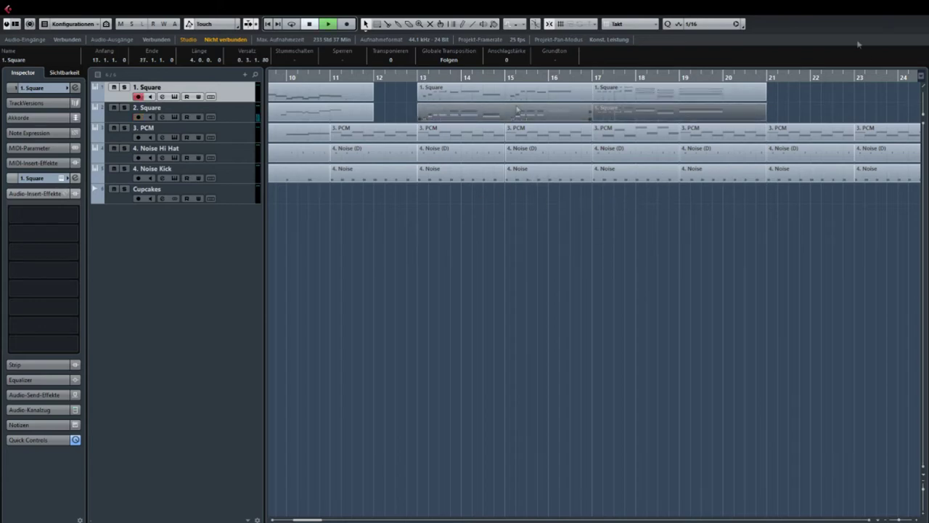
click(510, 239)
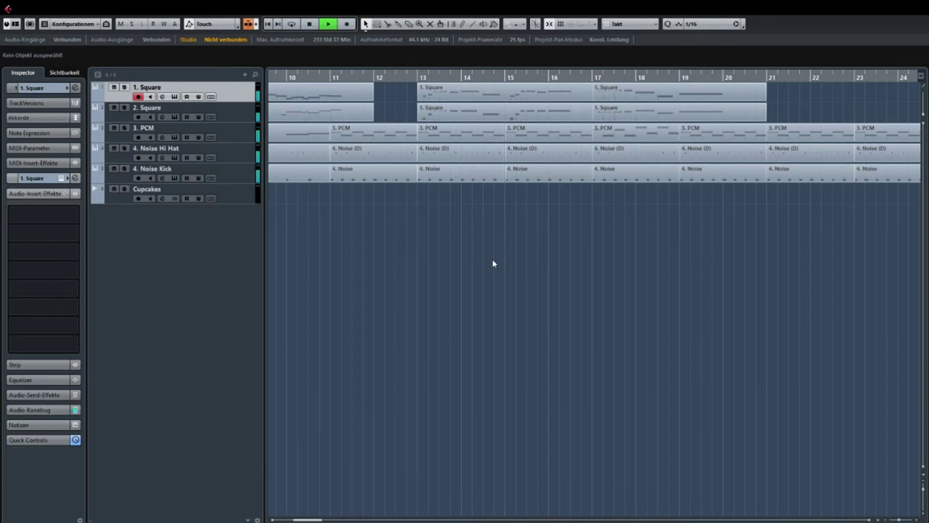
- Duplicate the 1. Square and 2. Square parts of bars 13 to 21 so they also fill bars 21 to 29
scroll(492, 261, right, 3)
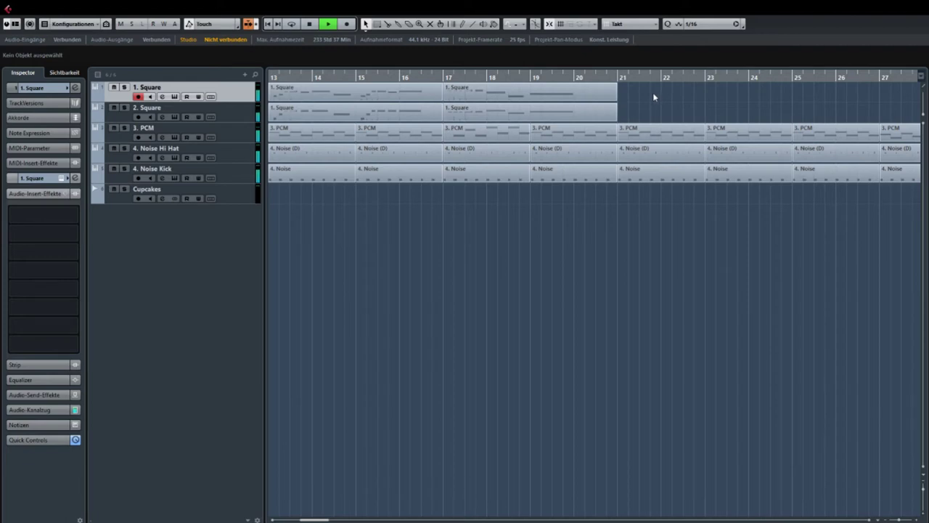
scroll(653, 92, down, 3)
key(ctrl+d)
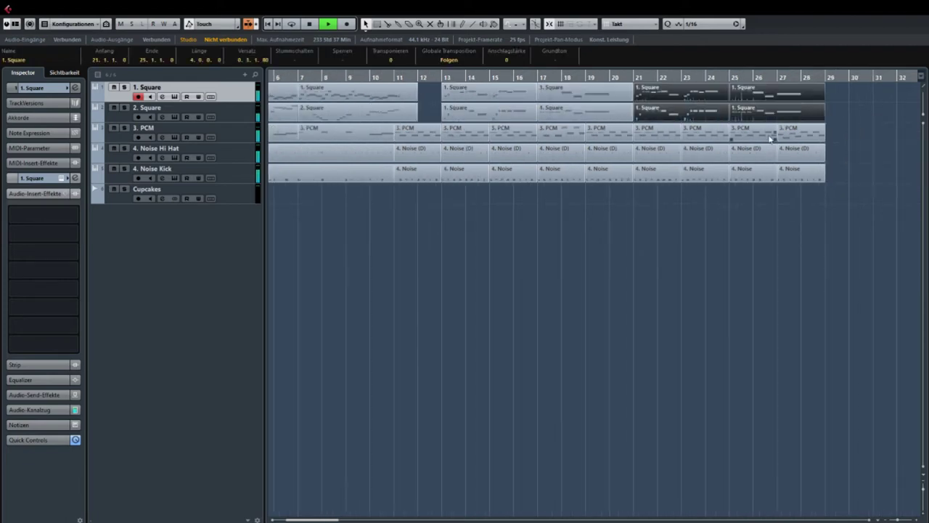
scroll(770, 138, right, 4)
scroll(440, 171, up, 4)
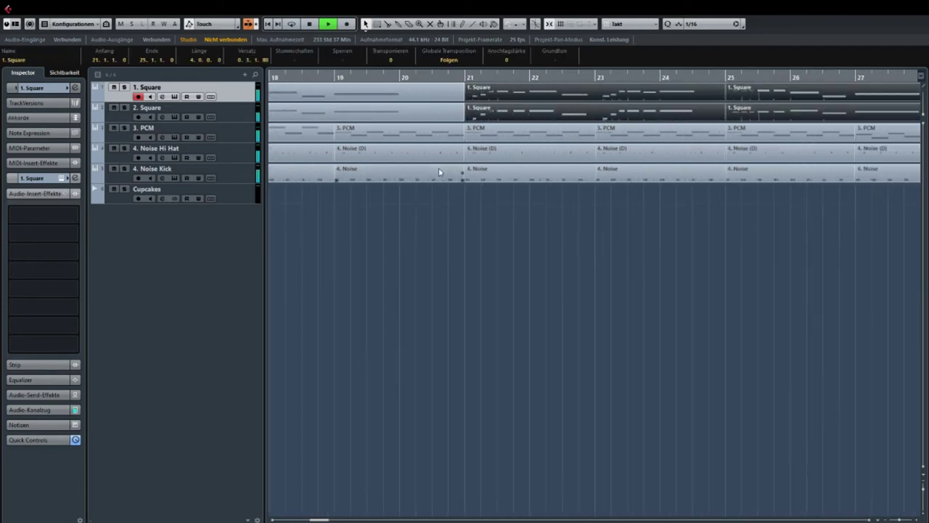
click(486, 253)
key(space)
scroll(467, 271, right, 2)
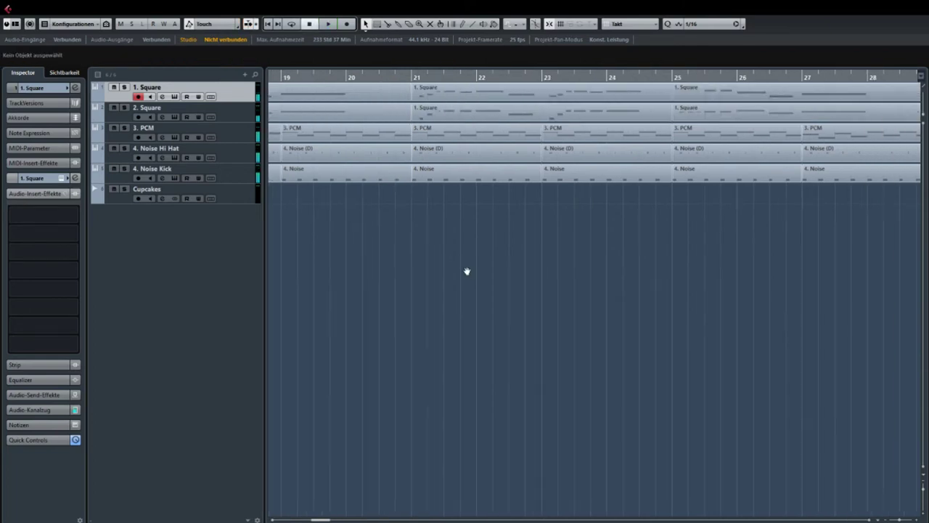
- Play back the duplicated square melody together with the PCM and noise parts up to bar 29
drag(450, 268, 908, 299)
scroll(665, 290, down, 3)
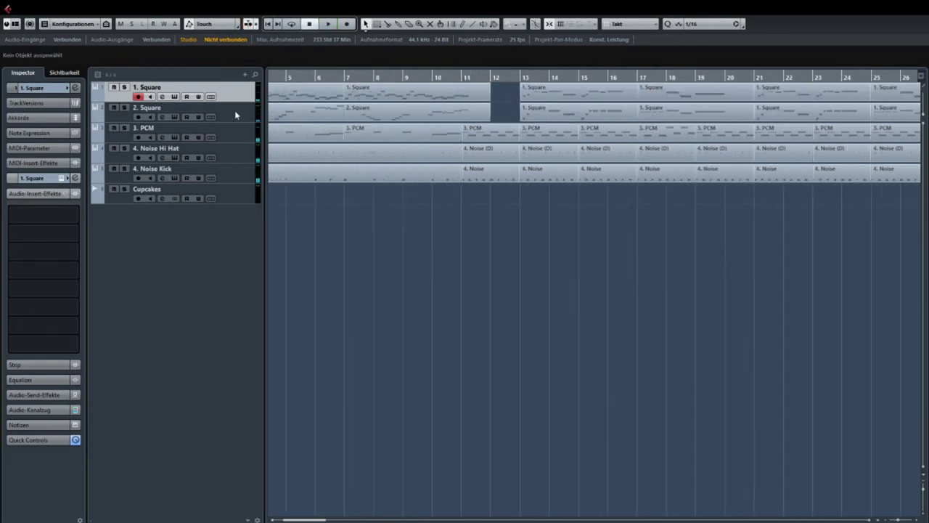
click(236, 115)
click(241, 86)
scroll(651, 200, up, 4)
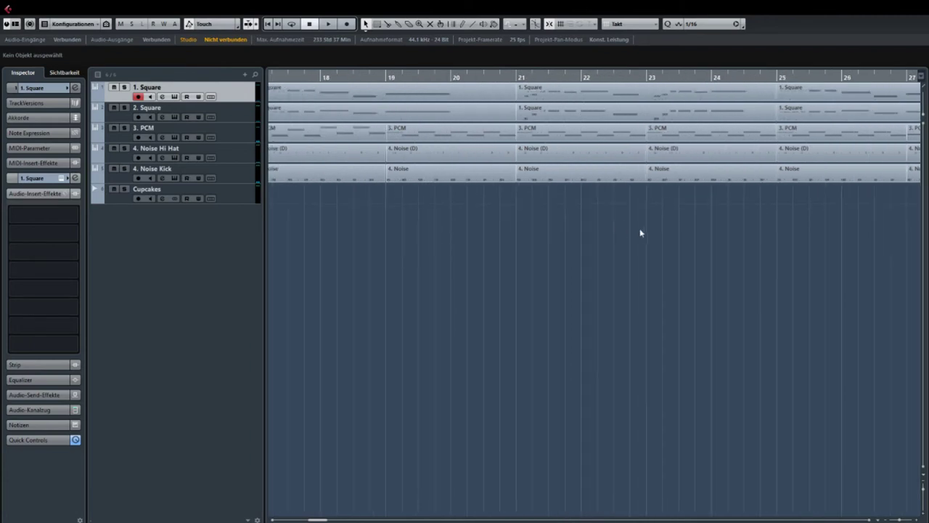
drag(543, 115, 473, 115)
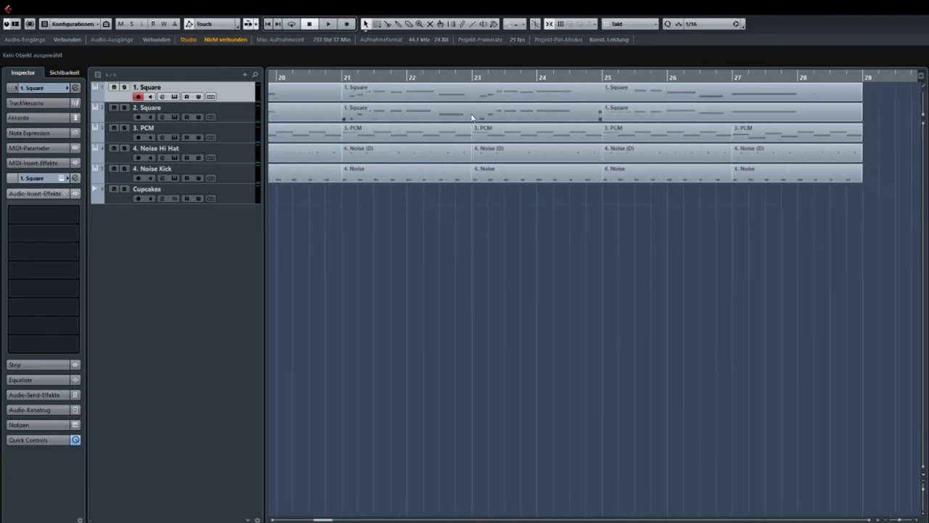
key(s)
key(s)
drag(319, 88, 489, 89)
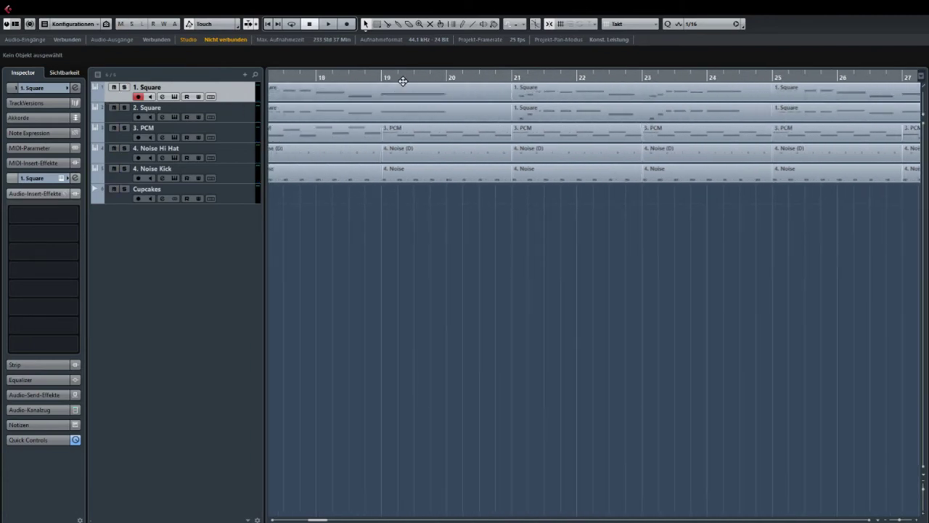
key(space)
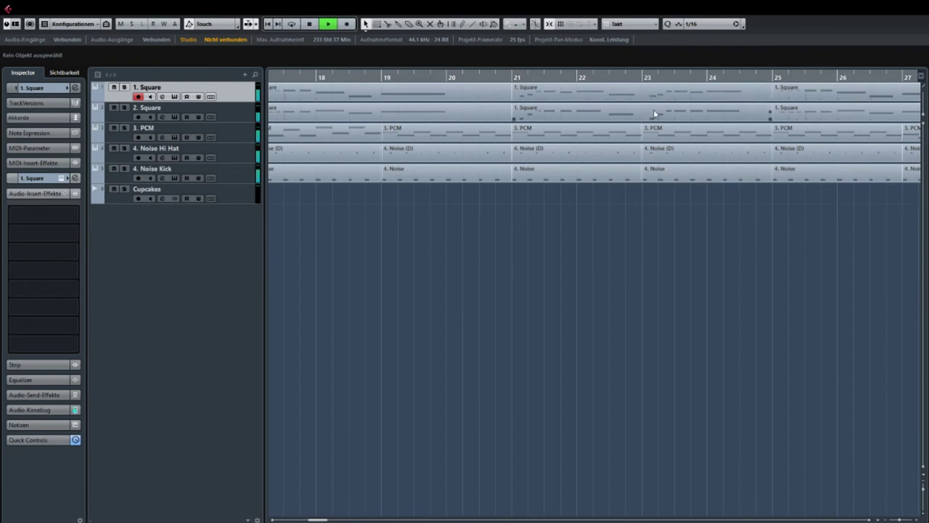
drag(654, 114, 546, 122)
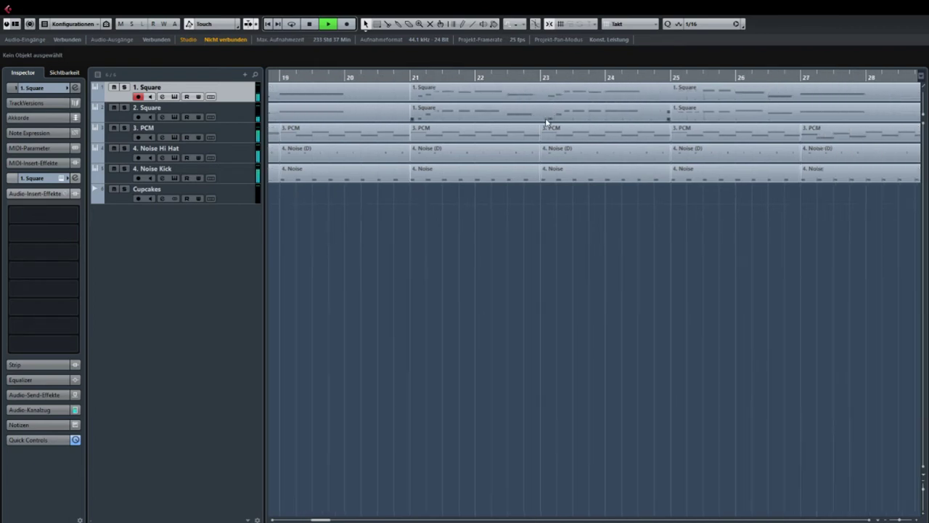
scroll(546, 121, down, 3)
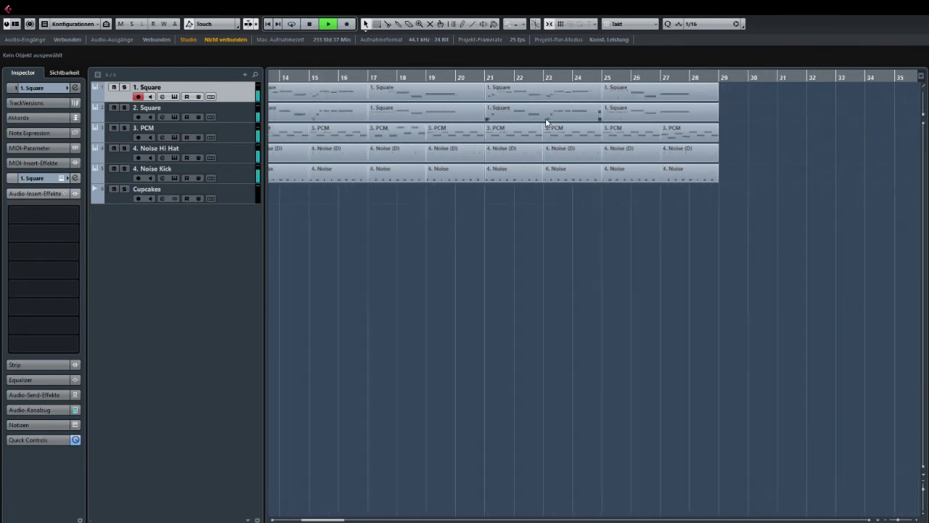
scroll(546, 122, up, 1)
drag(546, 122, 460, 124)
drag(559, 133, 501, 131)
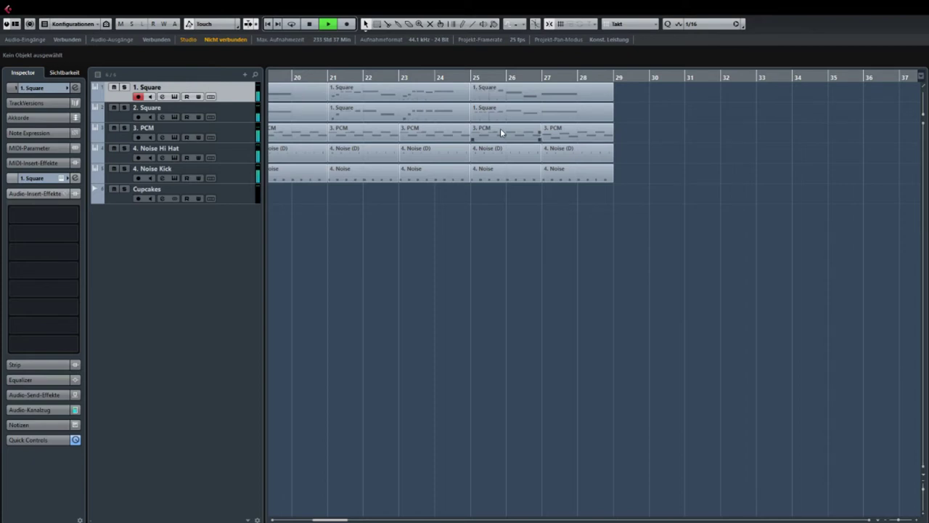
- Replace the 3. PCM parts in bars 21 to 29 with copies of the PCM parts from bars 13 to 21
drag(620, 98, 571, 117)
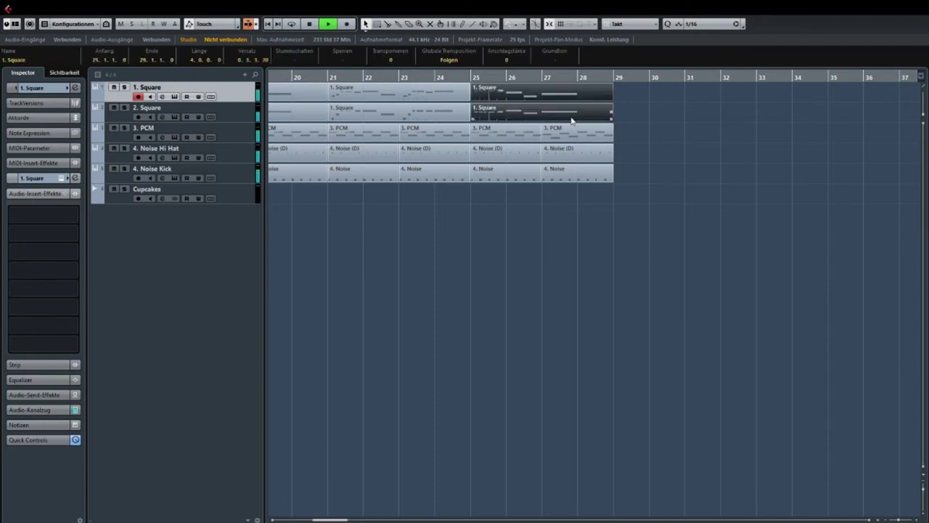
key(space)
scroll(626, 141, down, 4)
drag(636, 130, 514, 132)
key(Delete)
key(ctrl+z)
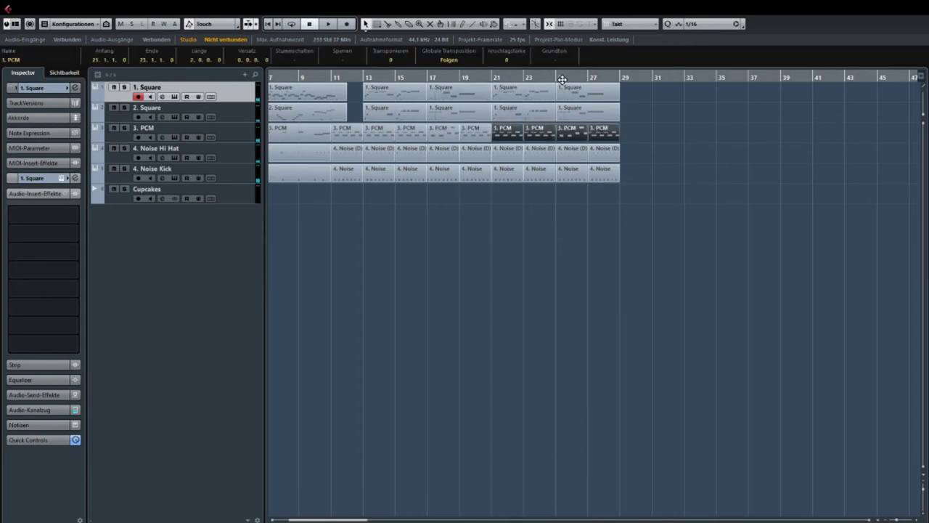
- Play back the section up to bar 29 and rework the end of the last 2. Square part into descending notes
key(space)
scroll(601, 92, up, 4)
click(618, 128)
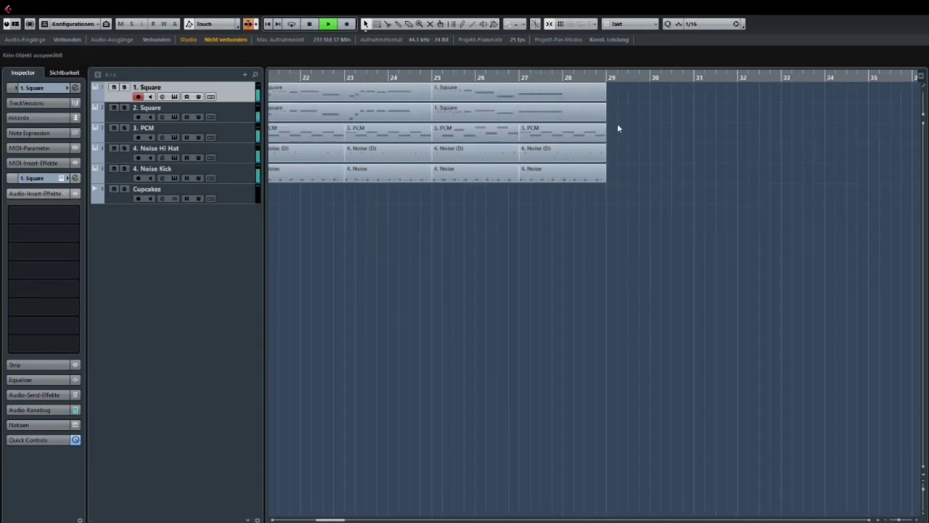
drag(552, 105, 547, 108)
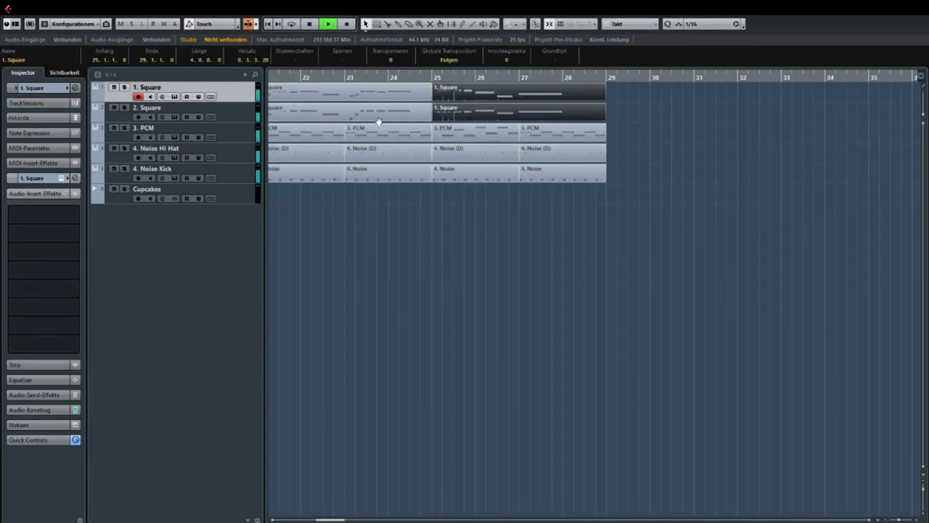
key(space)
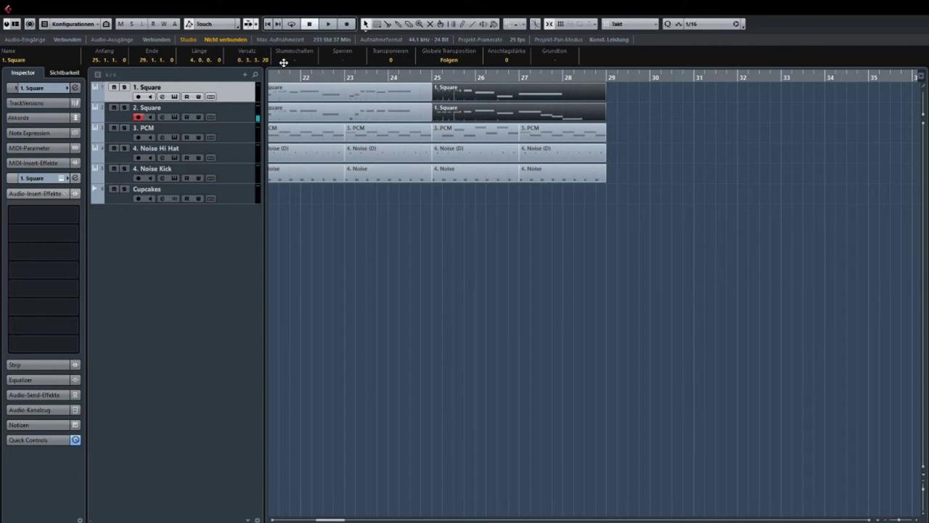
- Play back bars 25 to 29 with the reworked 2. Square ending and clear the part selection
key(space)
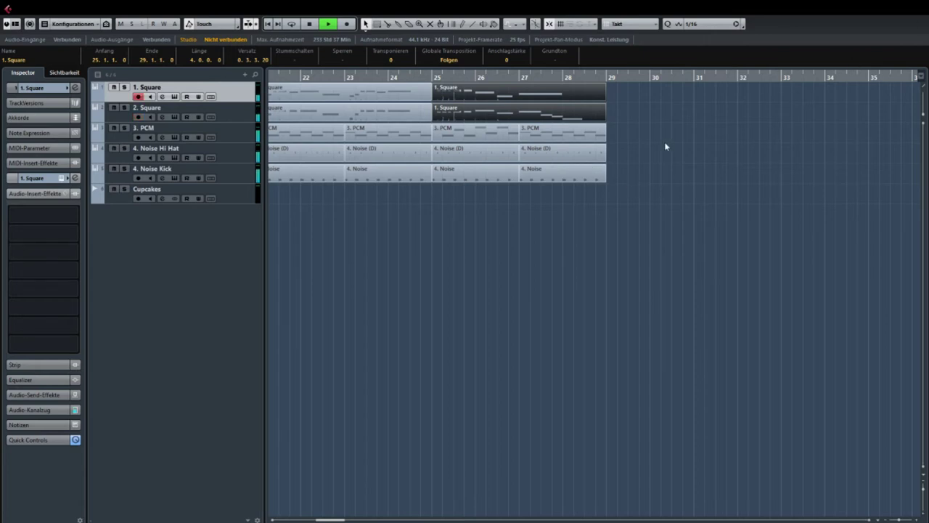
key(space)
ctrl+scroll(641, 147, down, 5)
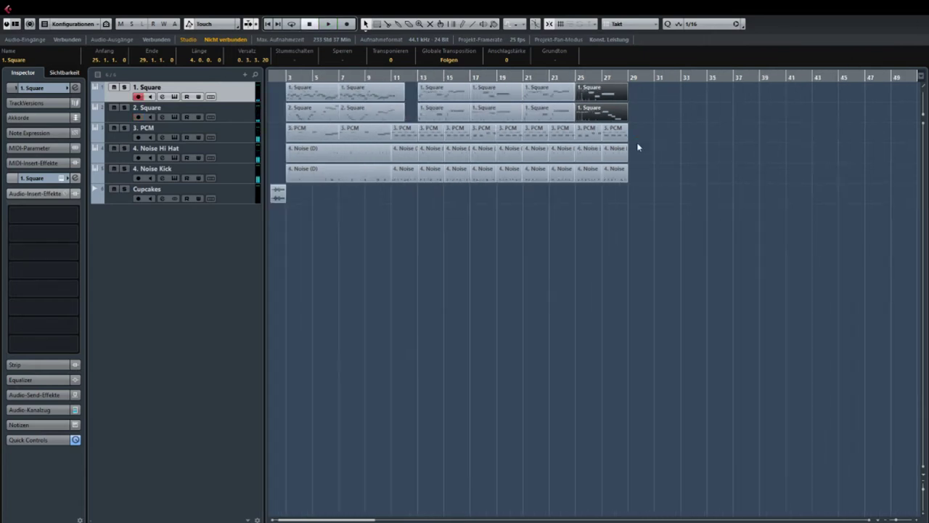
click(628, 202)
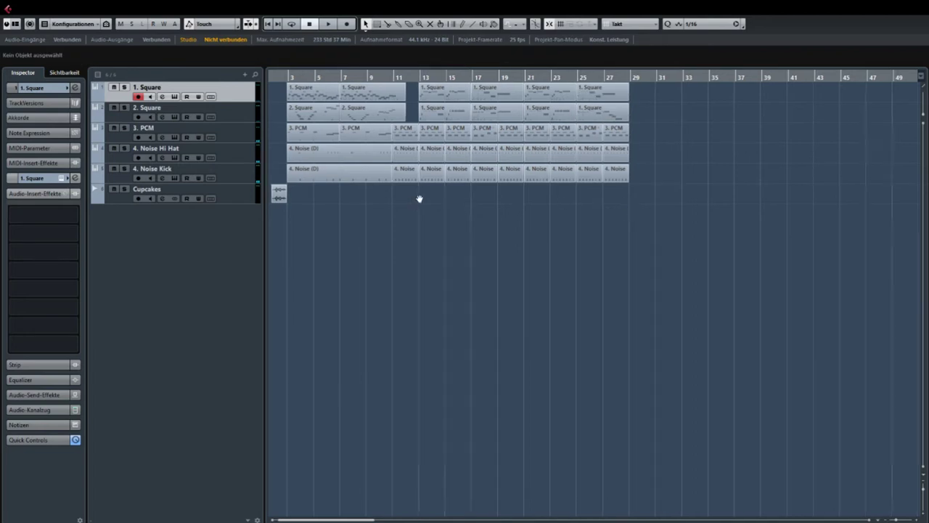
scroll(420, 199, left, 2)
ctrl+scroll(443, 174, up, 4)
scroll(552, 174, right, 4)
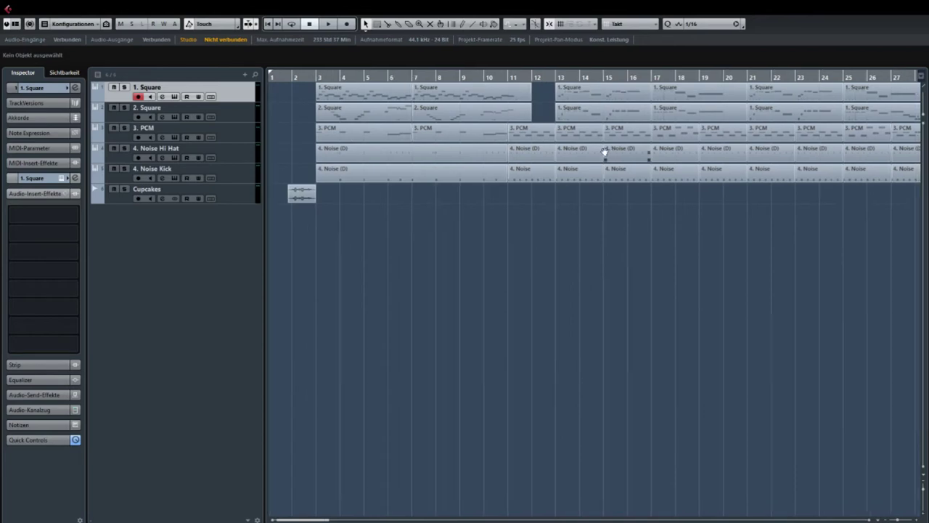
scroll(606, 149, right, 10)
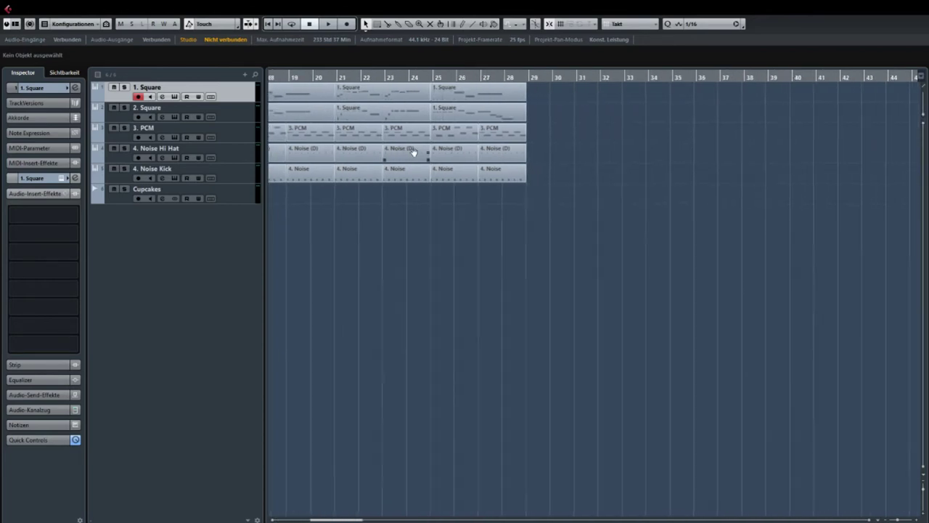
scroll(415, 152, left, 10)
drag(648, 152, 823, 154)
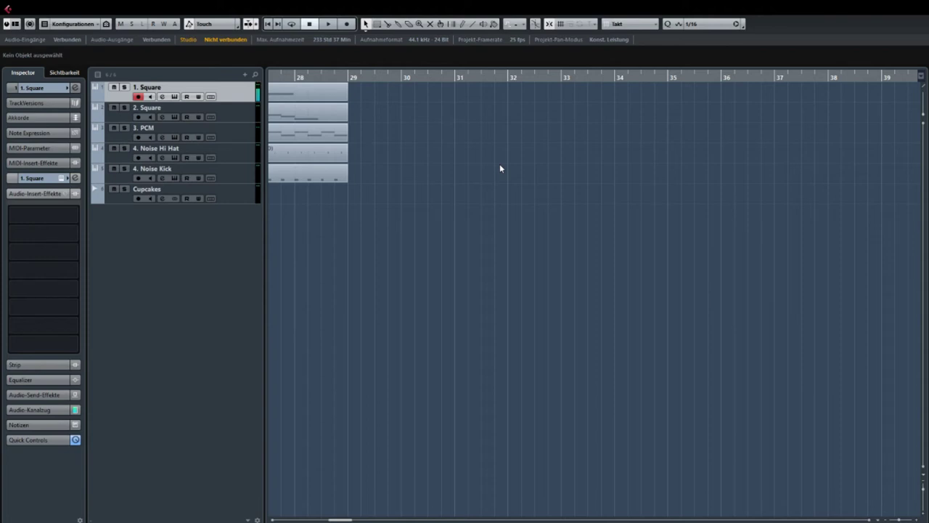
drag(412, 181, 627, 176)
scroll(555, 174, up, 4)
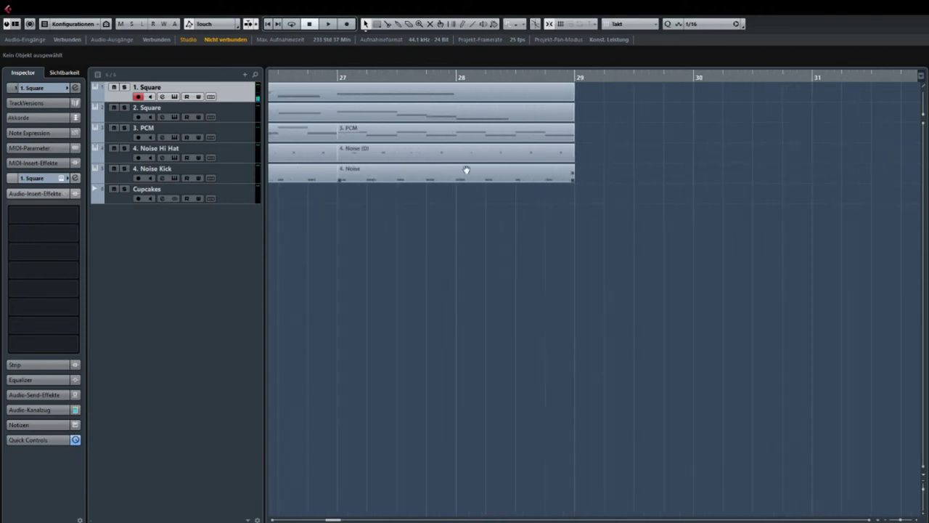
drag(466, 170, 477, 191)
scroll(629, 179, down, 3)
scroll(543, 193, up, 3)
drag(576, 182, 520, 167)
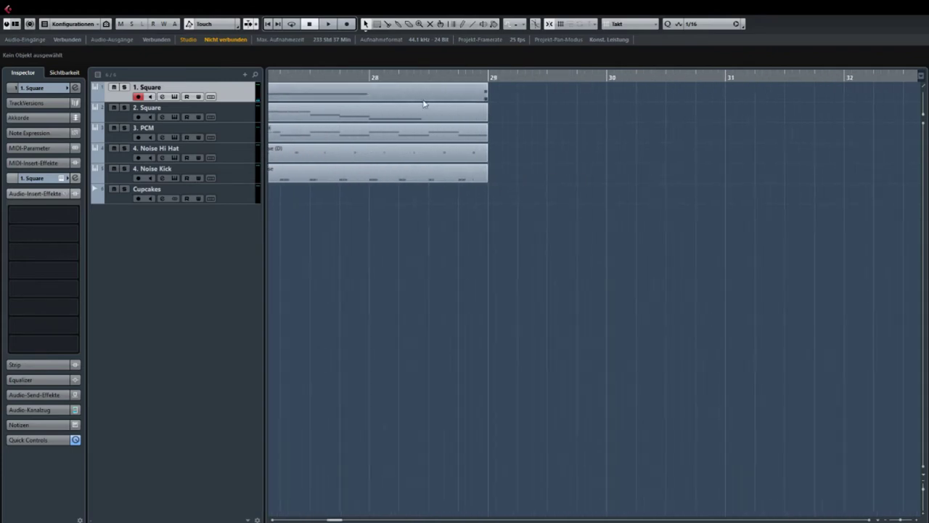
scroll(411, 87, down, 3)
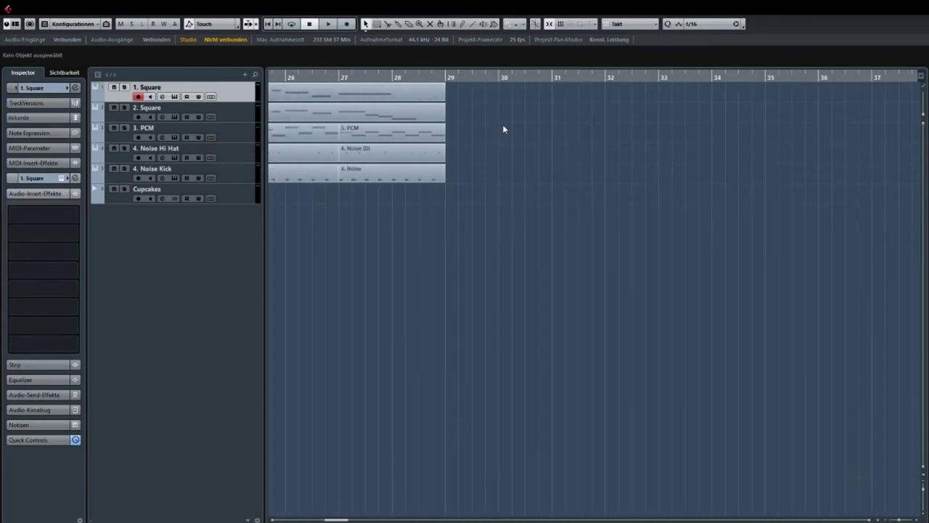
drag(502, 124, 475, 133)
scroll(353, 148, up, 3)
drag(409, 154, 326, 148)
scroll(334, 145, up, 2)
- Record a new line on the 3. PCM track from bar 28 to bar 37 and trim its start to bar 29
click(235, 126)
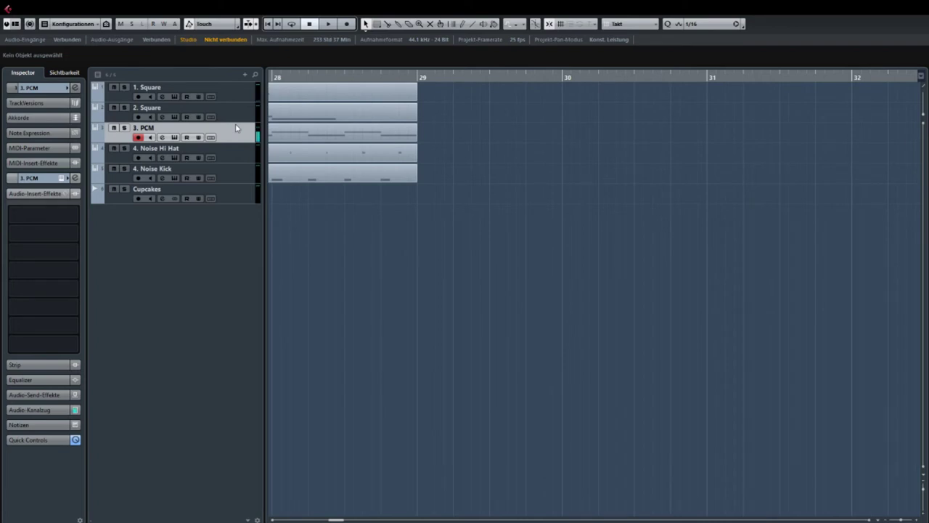
drag(628, 127, 674, 125)
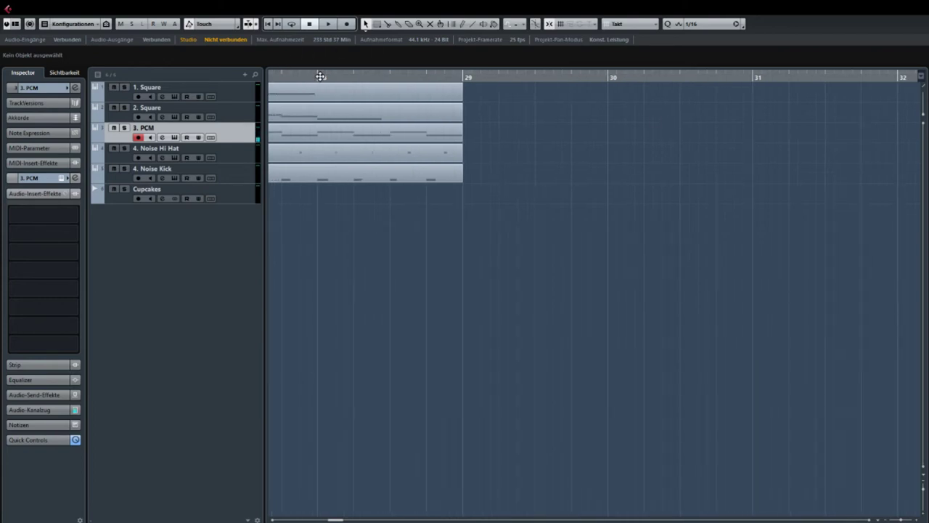
click(349, 24)
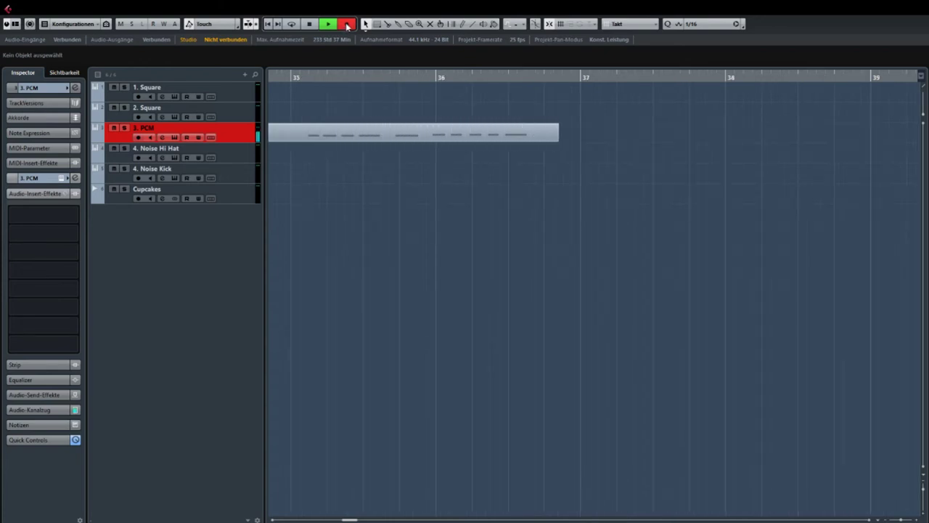
key(space)
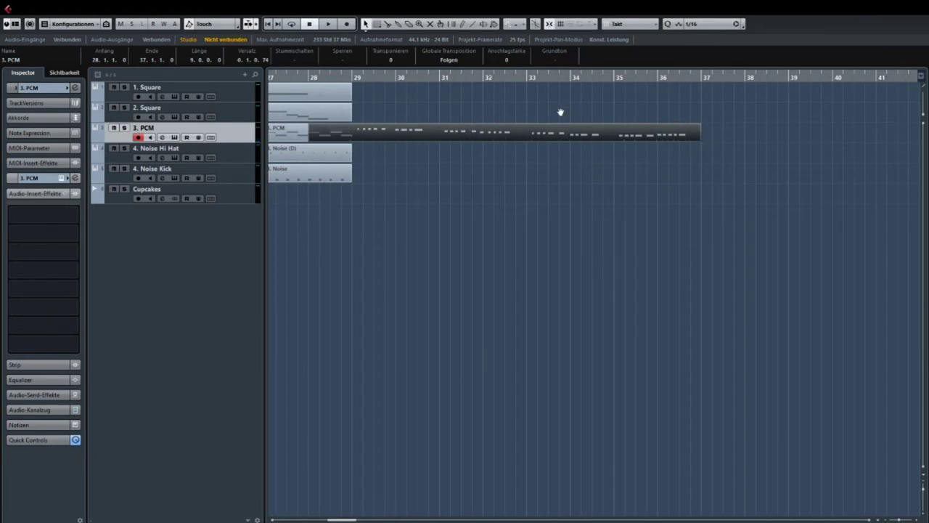
drag(164, 67, 331, 68)
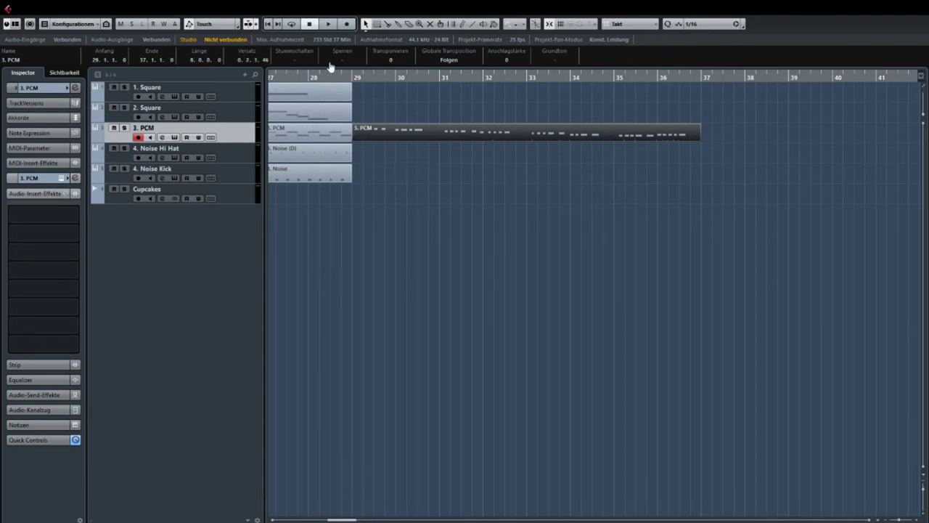
- Play back the new 3. PCM part in bars 29 to 37 and shorten its notes to a staccato length
key(space)
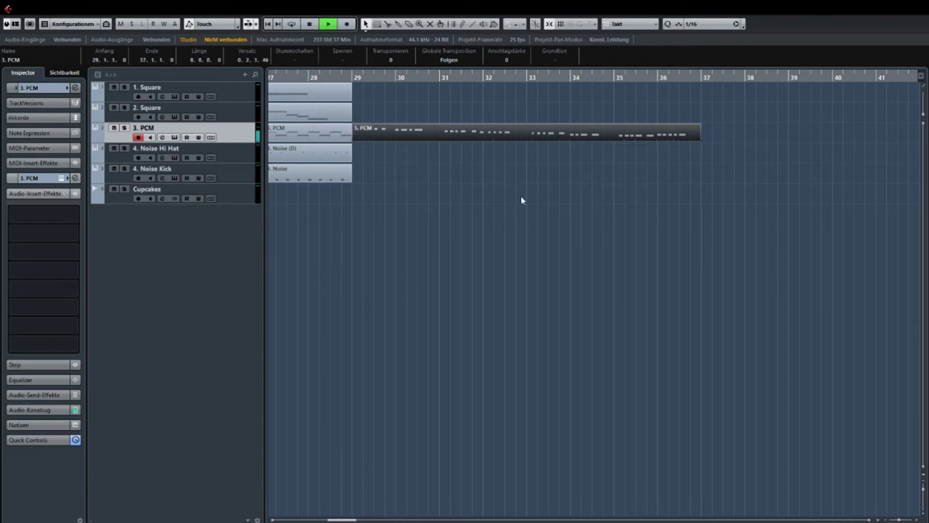
key(space)
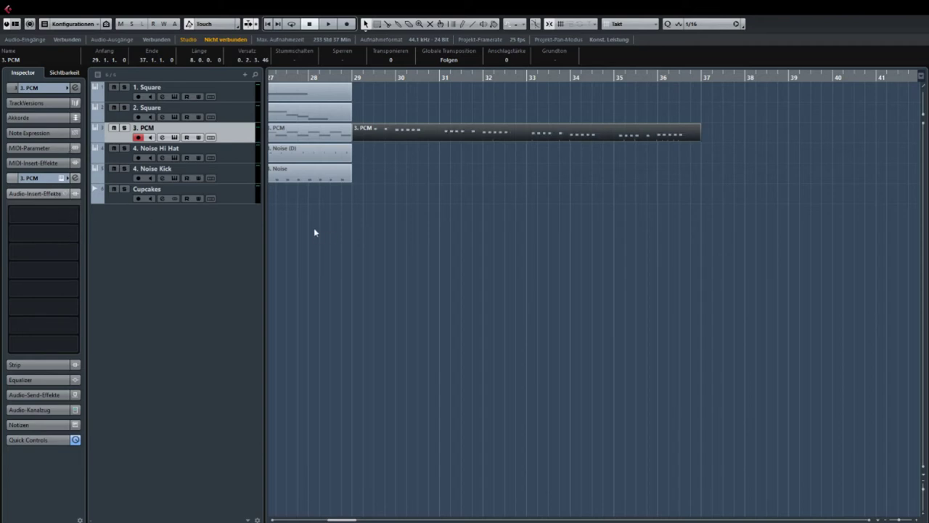
key(space)
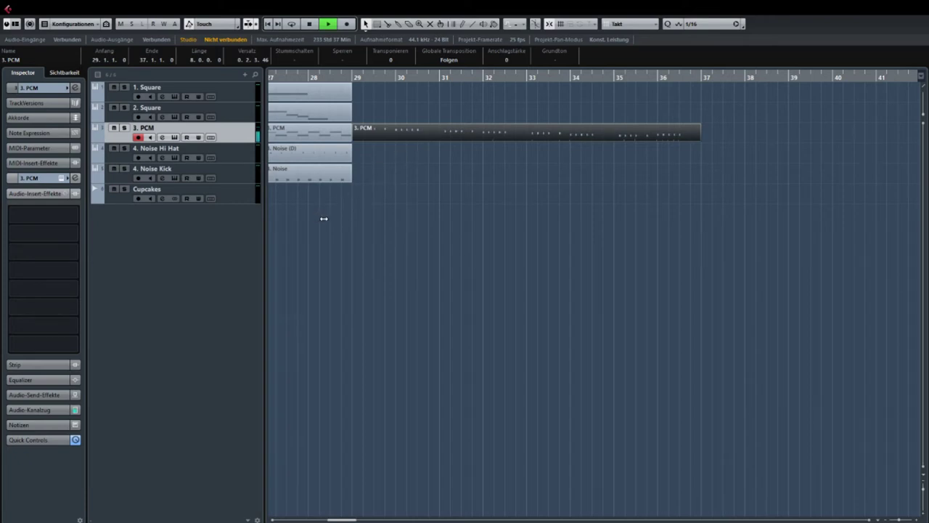
key(space)
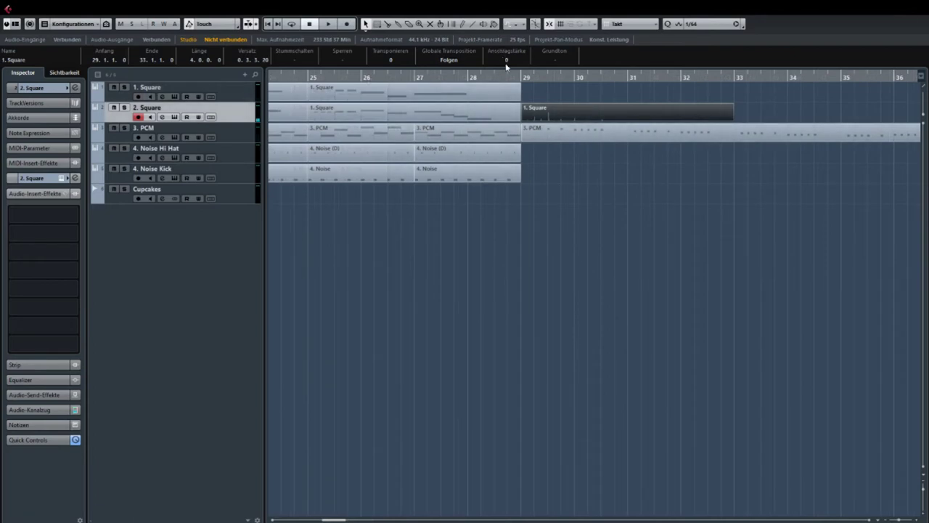
- Play back the trial Square part at bars 29 to 33 with the PCM line and remove it from the 2. Square track
key(space)
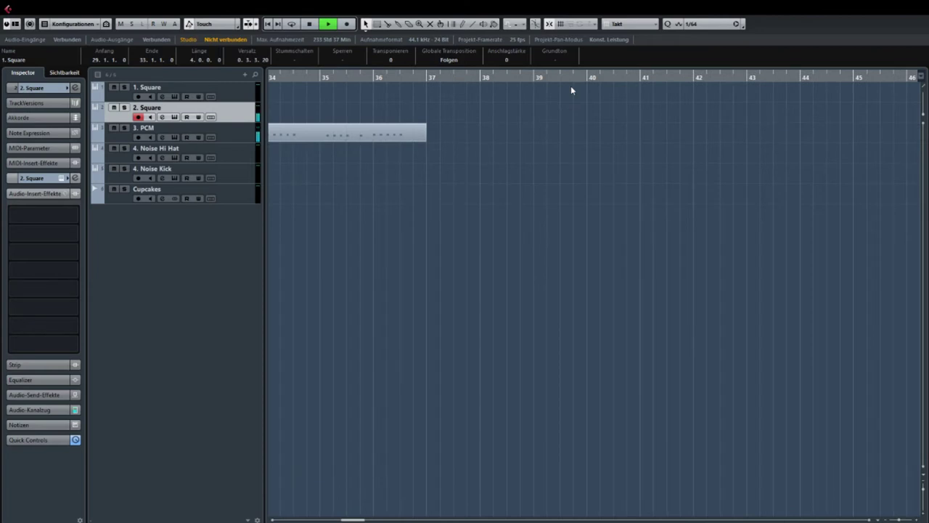
key(space)
scroll(520, 186, left, 4)
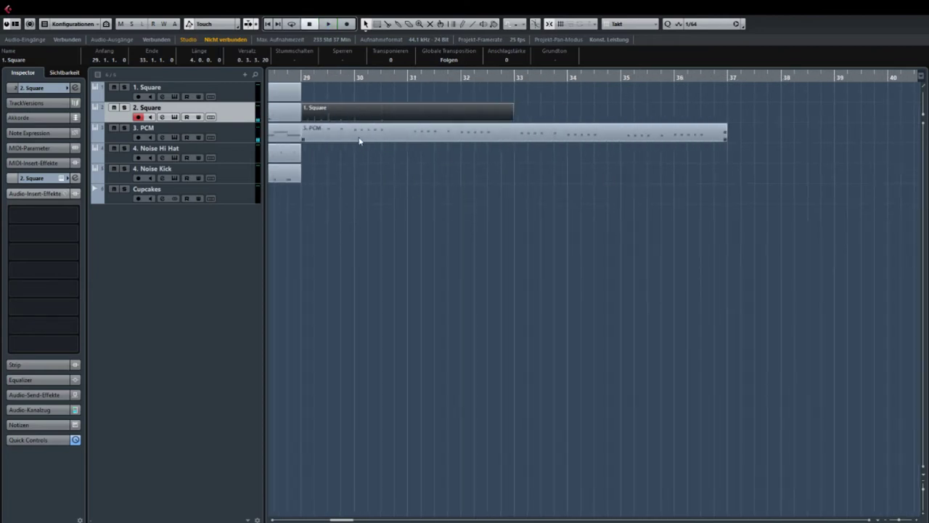
scroll(496, 115, left, 3)
scroll(555, 118, up, 3)
- Record a short-note second voice on the 2. Square track over the PCM line in bars 29 to 37
key(space)
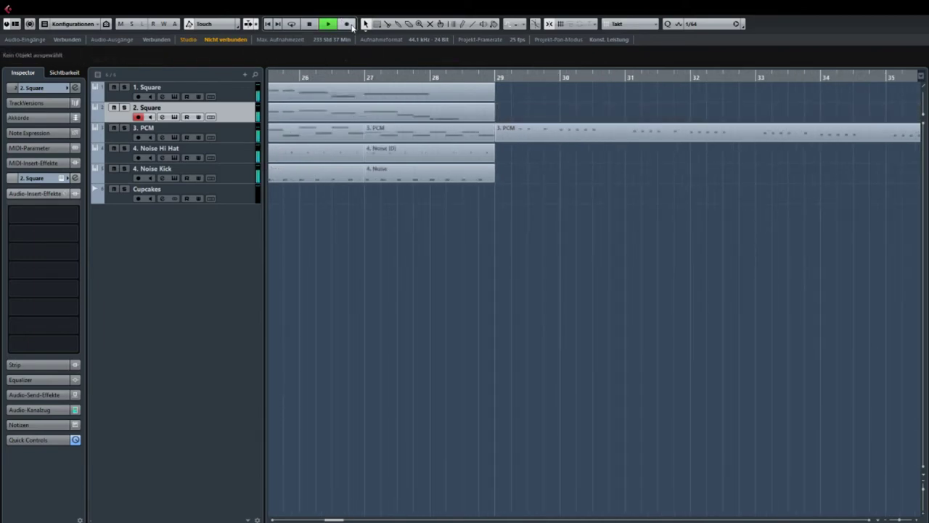
click(351, 26)
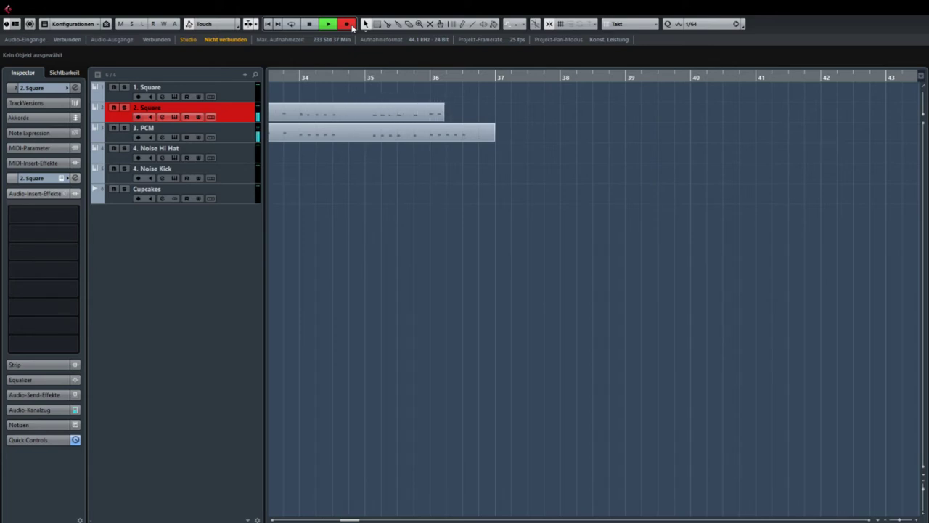
key(space)
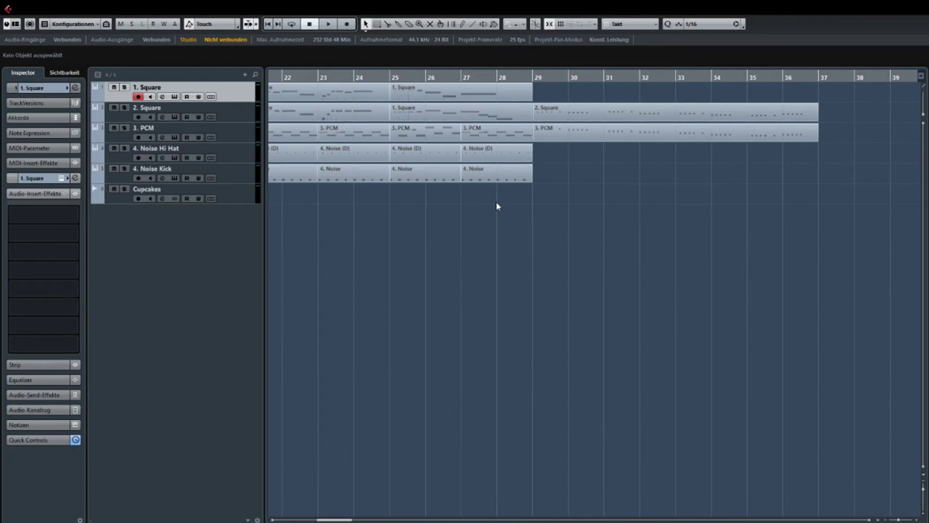
click(222, 151)
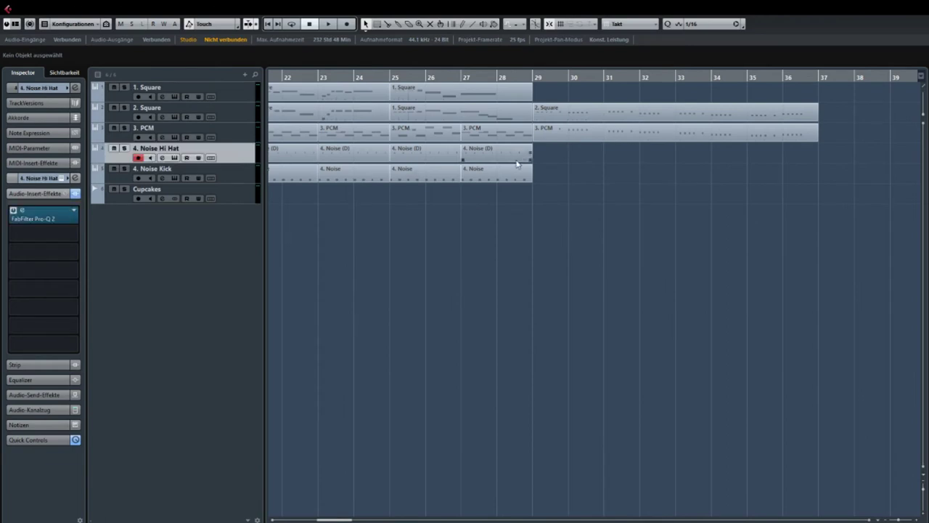
click(237, 122)
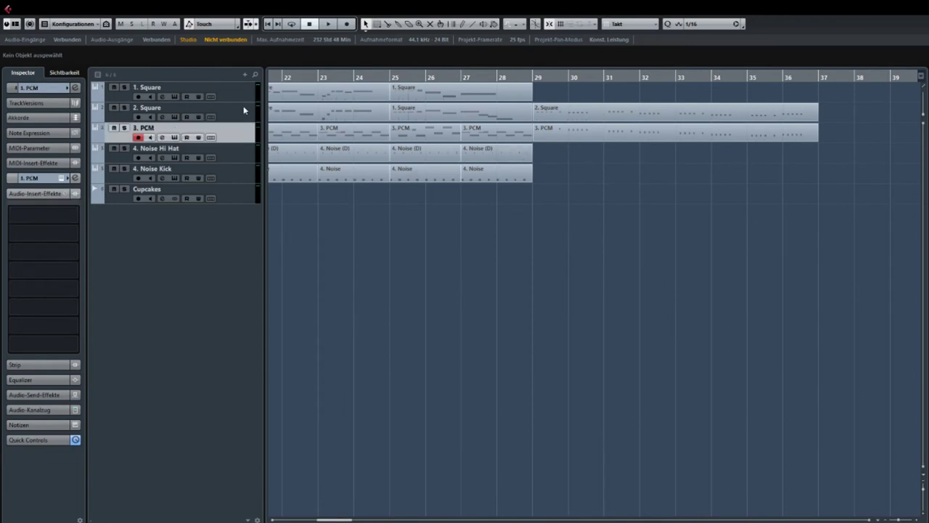
shift+click(247, 89)
scroll(548, 150, up, 3)
scroll(547, 150, up, 2)
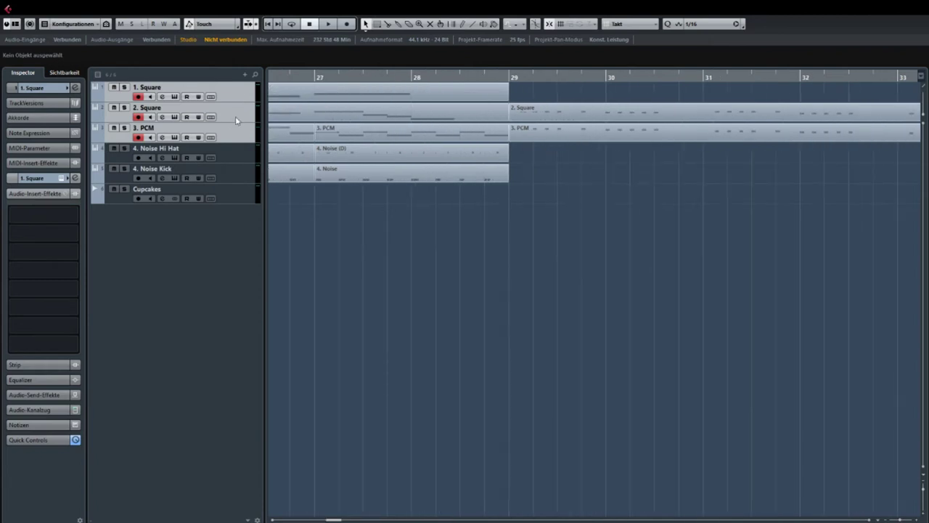
click(567, 135)
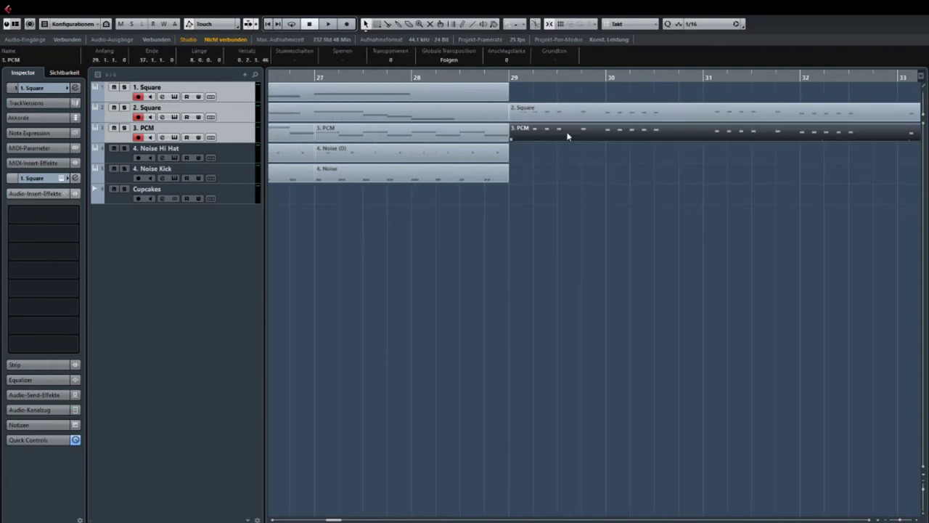
click(225, 129)
click(238, 91)
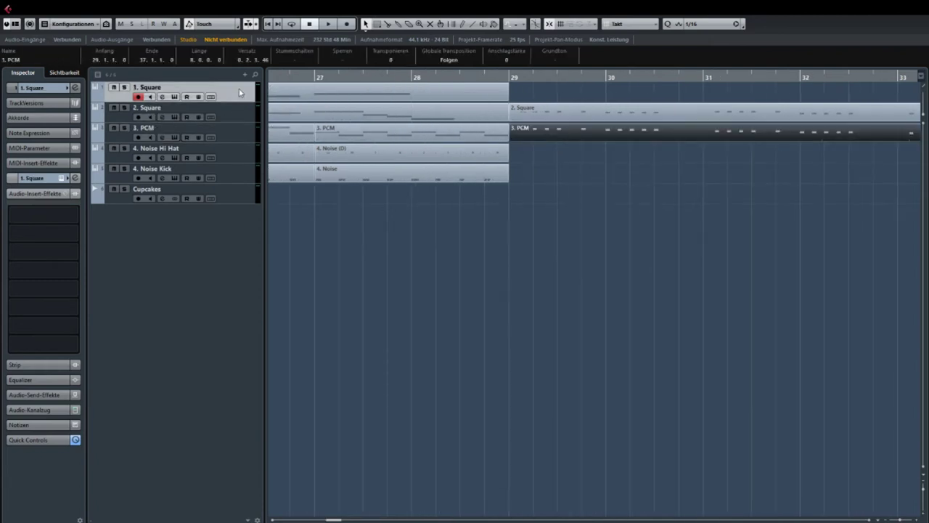
- Play back the 2. Square and 3. PCM parts together in bars 29 to 37
scroll(556, 132, down, 3)
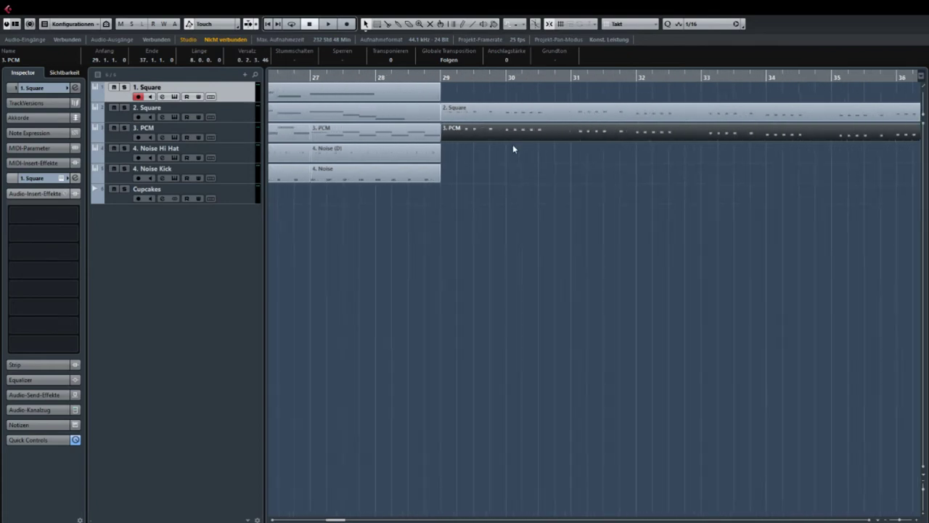
click(472, 115)
scroll(631, 140, up, 2)
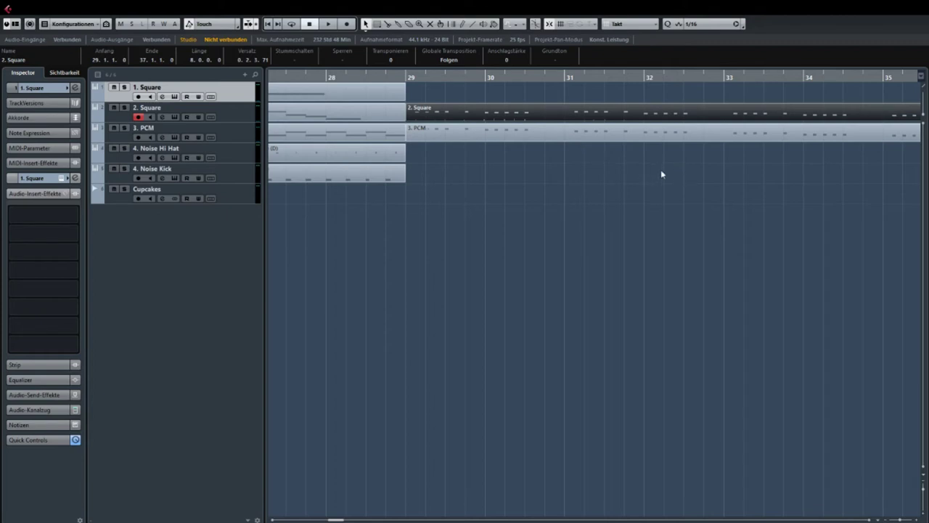
key(space)
click(473, 138)
key(space)
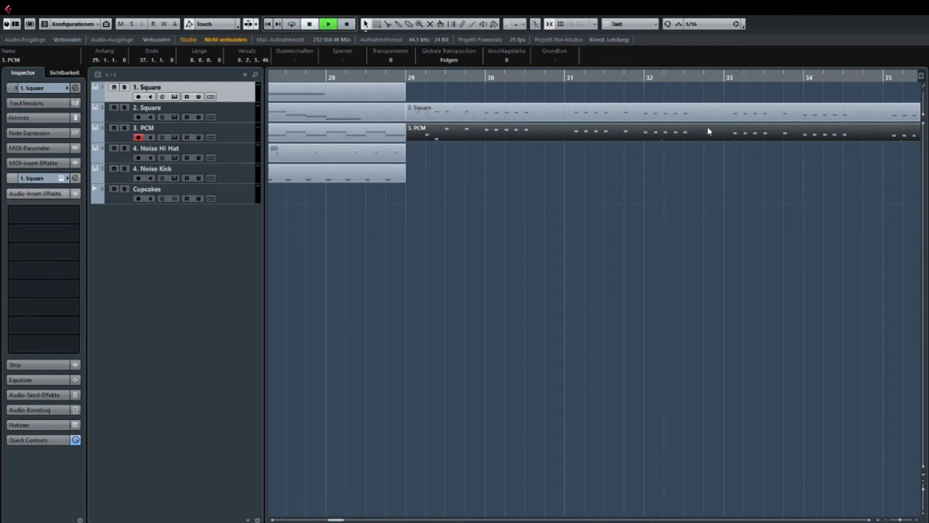
key(space)
key(space)
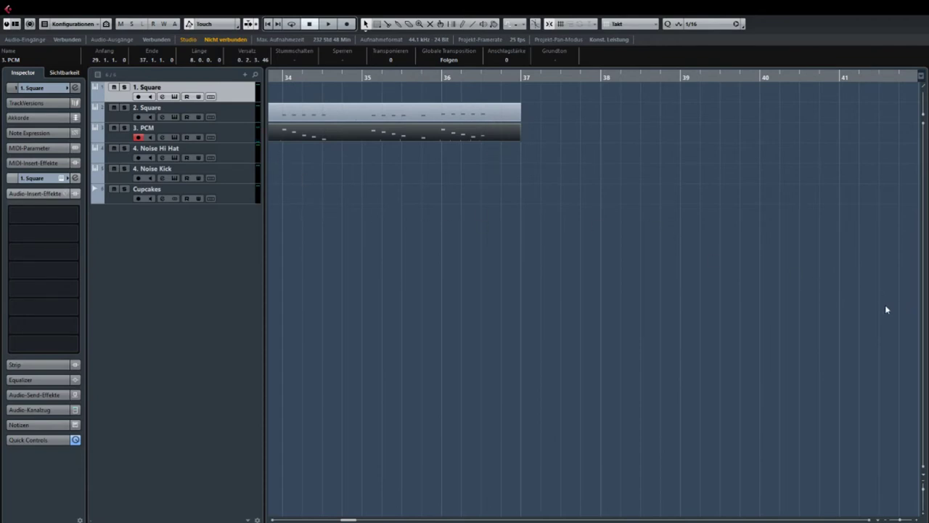
- Examine the arrangement around the section change at bar 29 and up to the end of the new parts
drag(571, 181, 493, 199)
scroll(467, 203, down, 4)
drag(394, 204, 583, 198)
scroll(595, 191, up, 4)
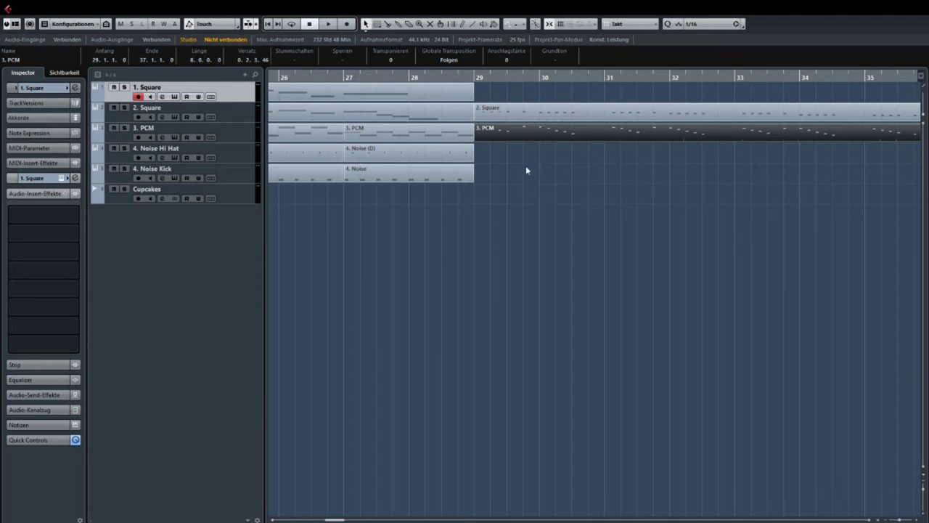
scroll(528, 168, up, 3)
mouse_move(468, 172)
mouse_down()
mouse_move(554, 180)
mouse_move(450, 175)
mouse_up()
scroll(554, 180, down, 6)
scroll(594, 179, down, 3)
scroll(441, 171, up, 7)
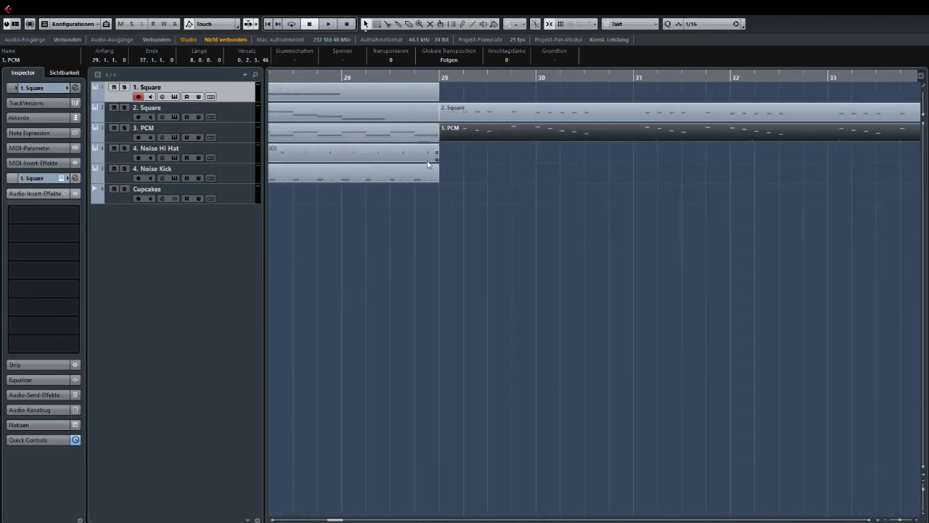
- Play back the transition into bar 29, checking the 4. Noise hi-hat and kick parts
click(245, 170)
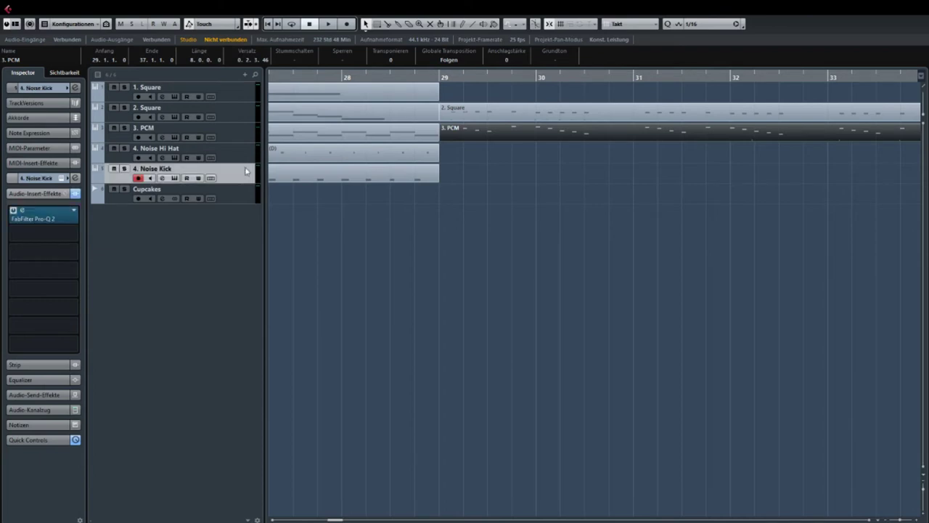
key(space)
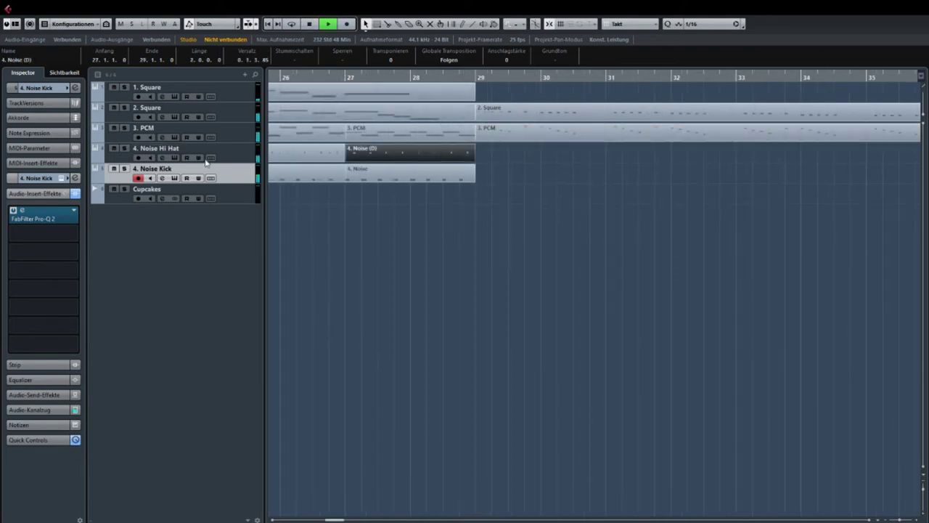
click(205, 161)
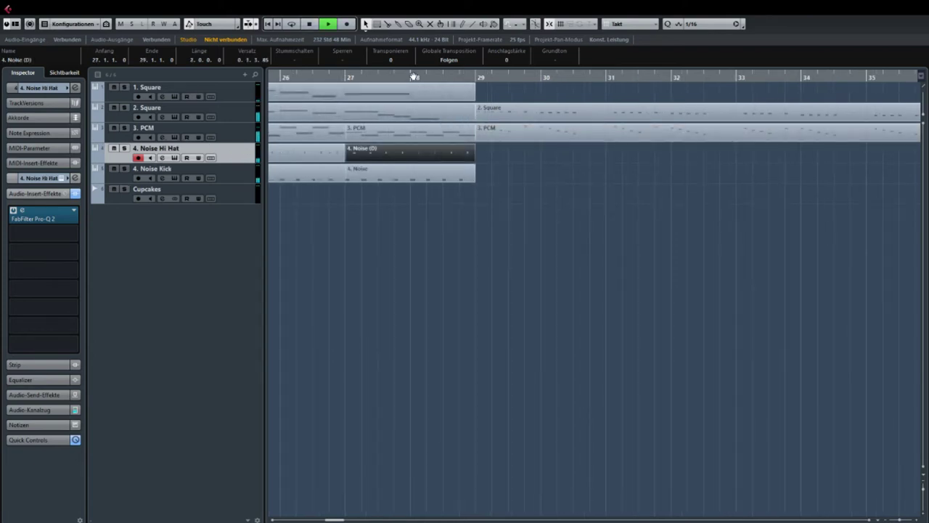
key(KP_Divide)
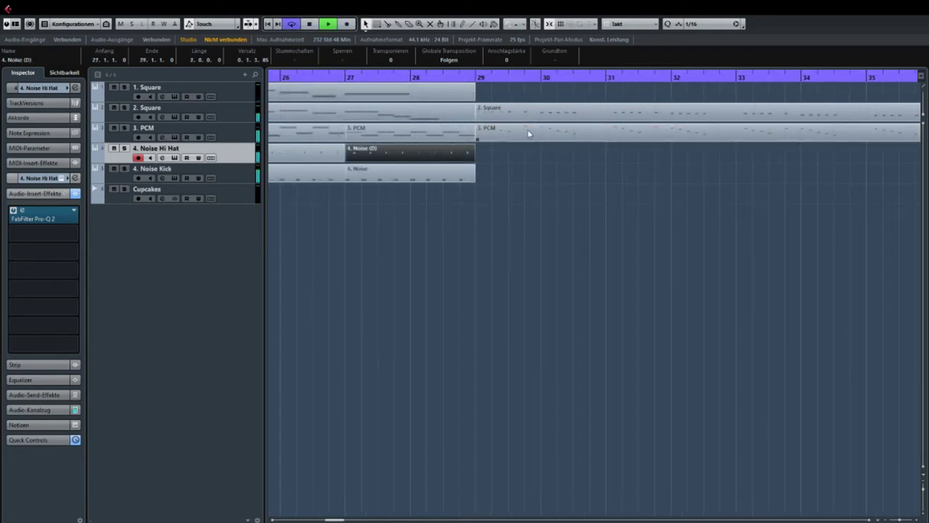
key(space)
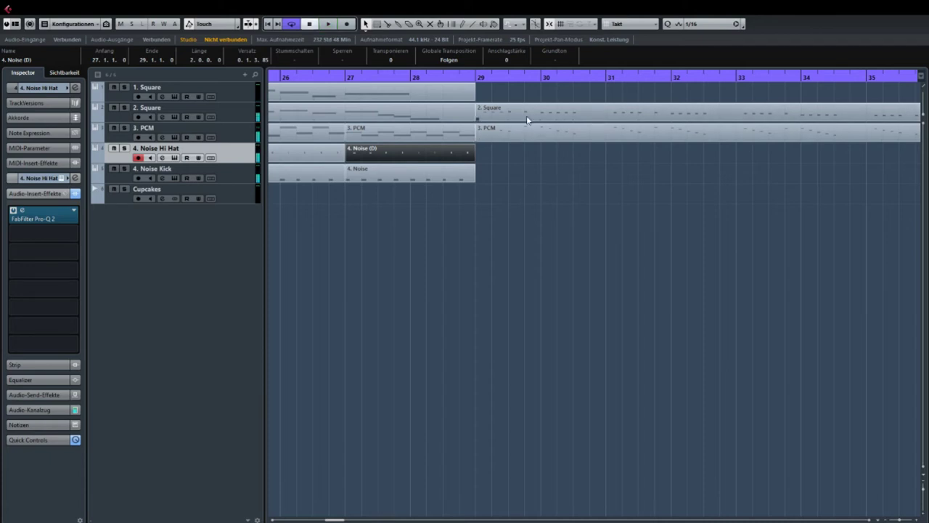
- Try removing the 4. Noise hi-hat and kick parts in bars 27 to 29
drag(436, 193, 460, 157)
key(Delete)
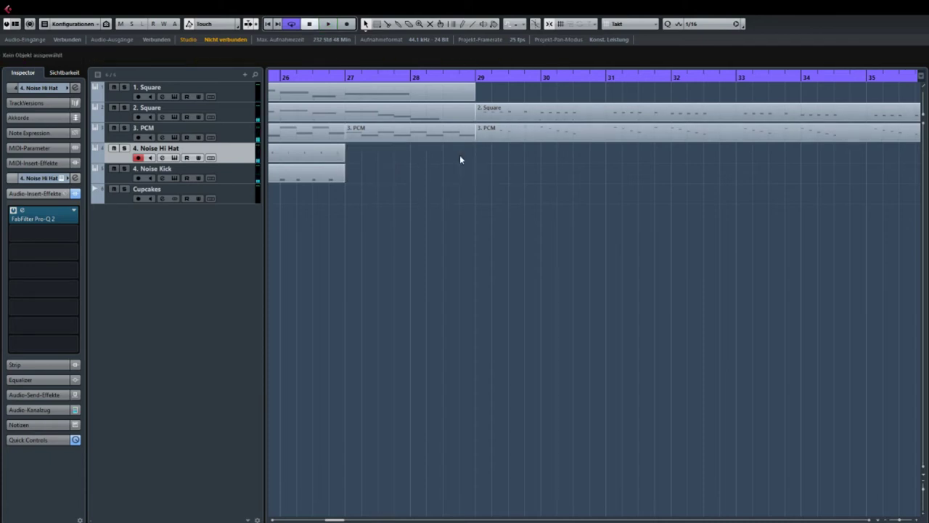
key(ctrl+z)
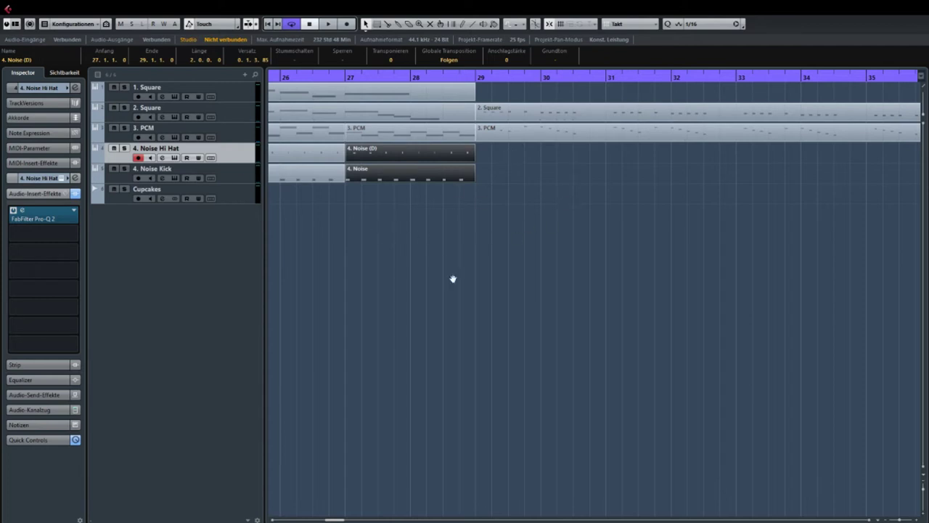
- Remove the last hi-hat, kick and PCM notes of bar 28 and play back the short break into bar 29
key(space)
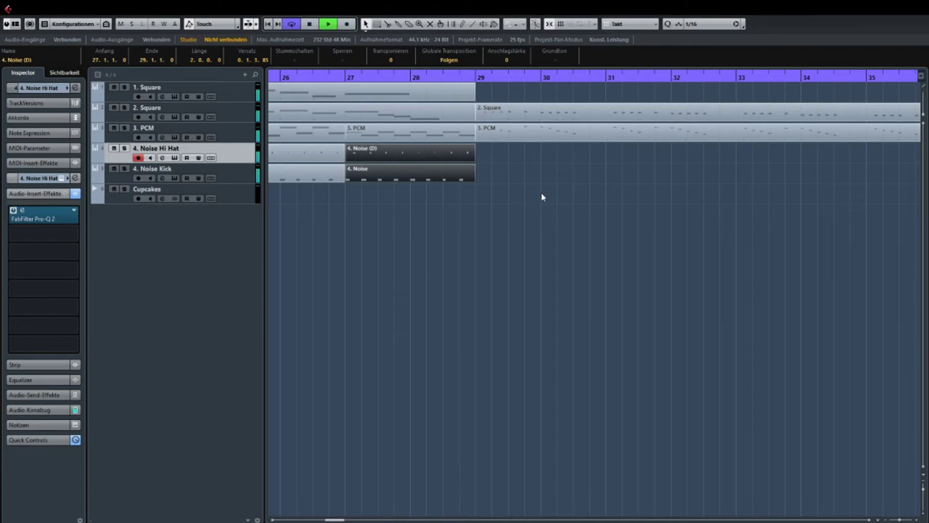
key(space)
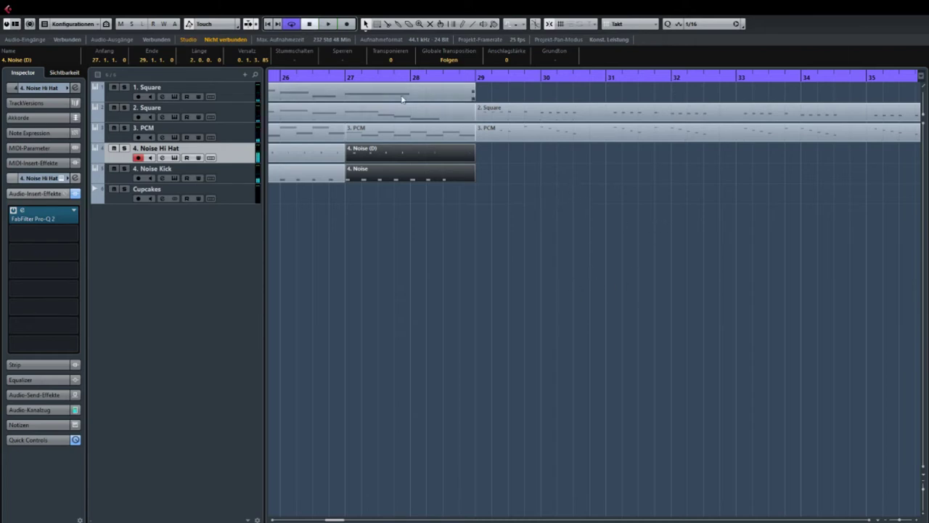
key(space)
click(442, 132)
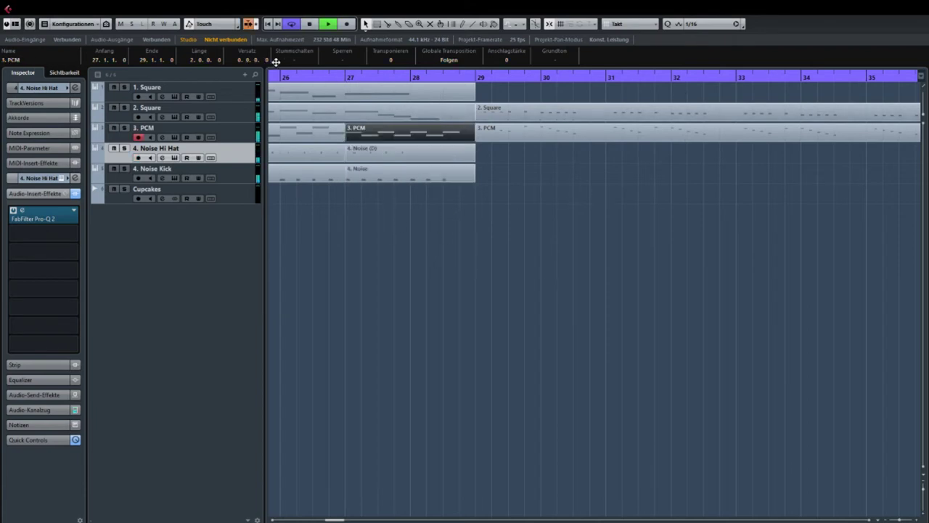
- Try a melody on the 1. Square track during playback and copy the PCM line onto the 2. Square track at bars 37 to 45
click(249, 24)
key(g)
key(g)
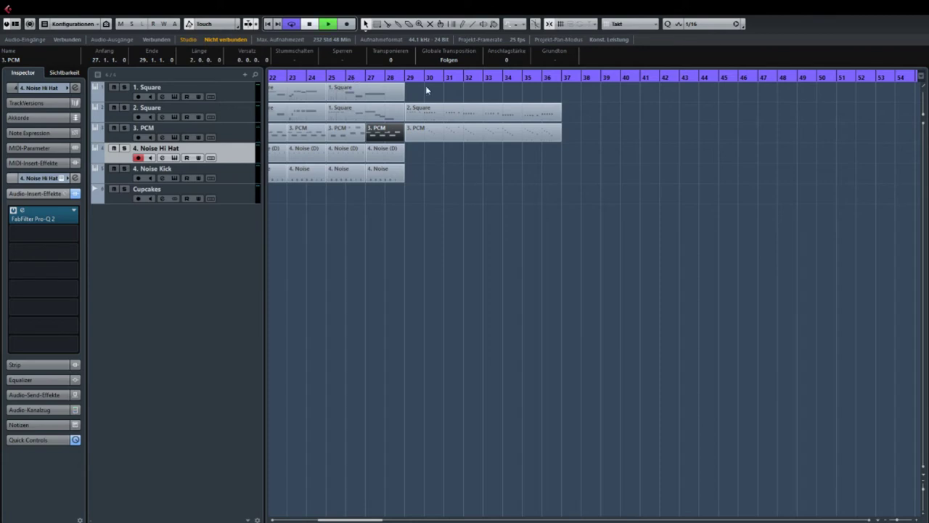
key(h)
key(h)
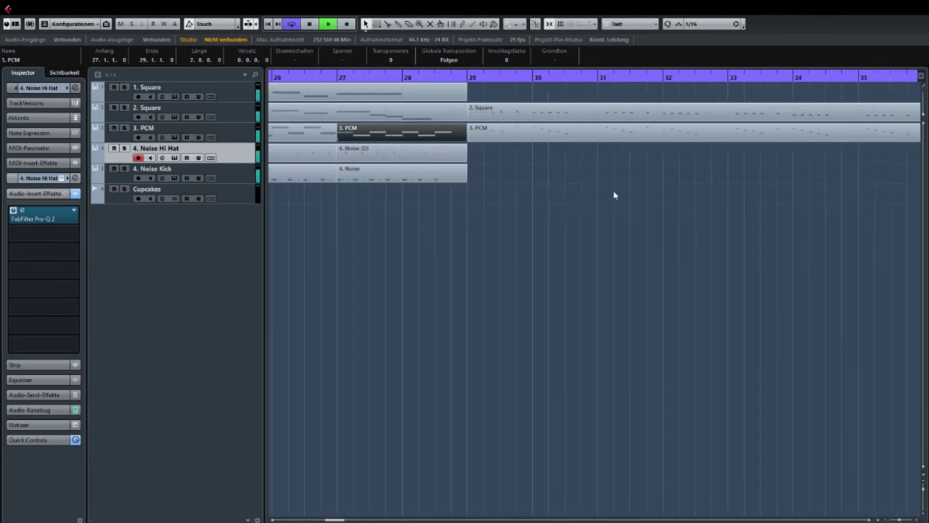
scroll(612, 195, right, 3)
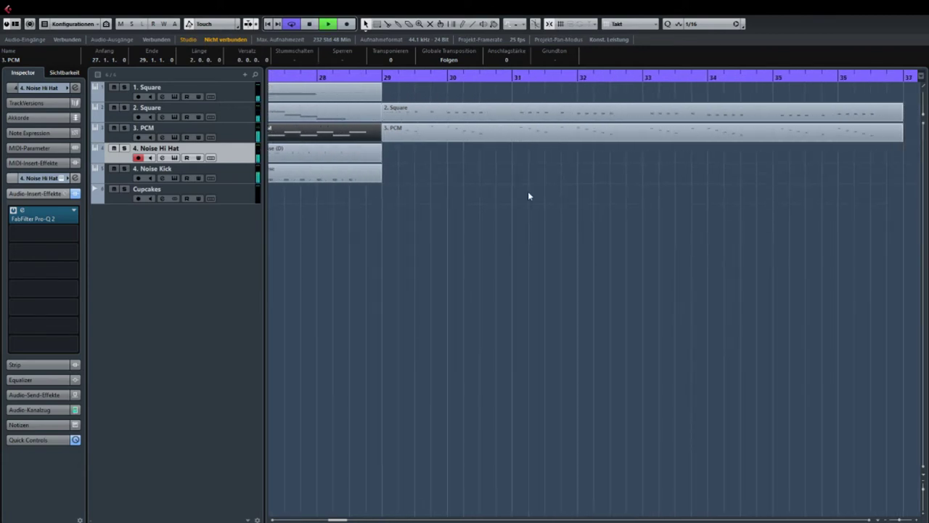
click(234, 87)
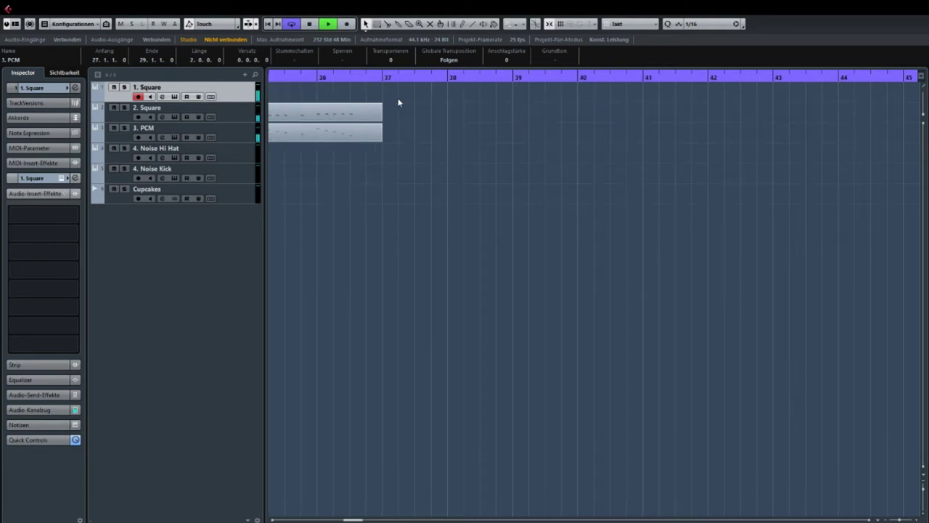
key(space)
- Record a melody on the 1. Square track in bars 29 to 37 and duplicate it to bars 37 to 45
click(348, 27)
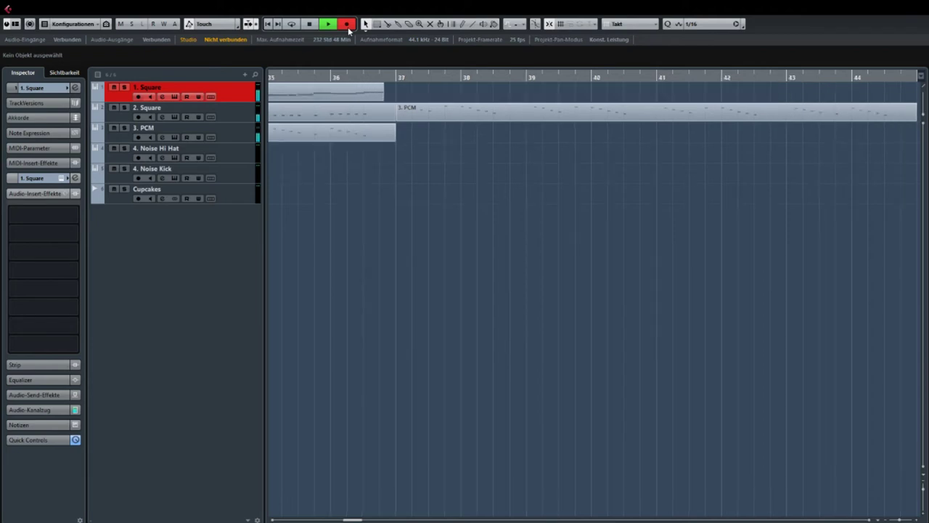
click(348, 26)
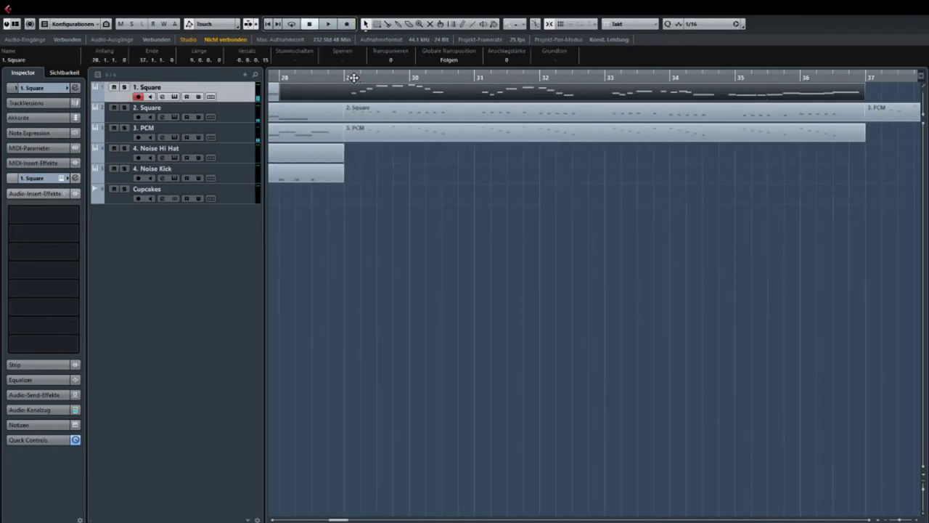
drag(291, 99, 345, 98)
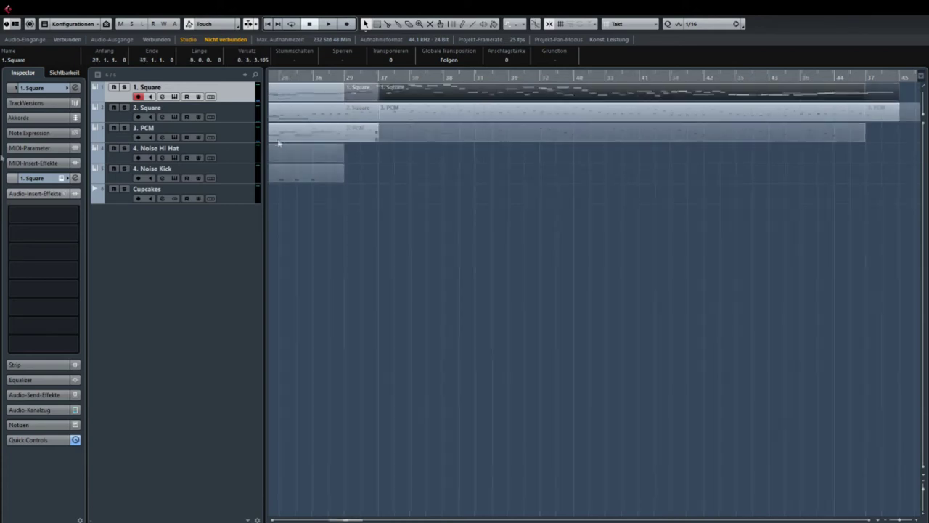
- Record a line of long sustained notes on the 3. PCM track from bar 36 to bar 45
click(237, 132)
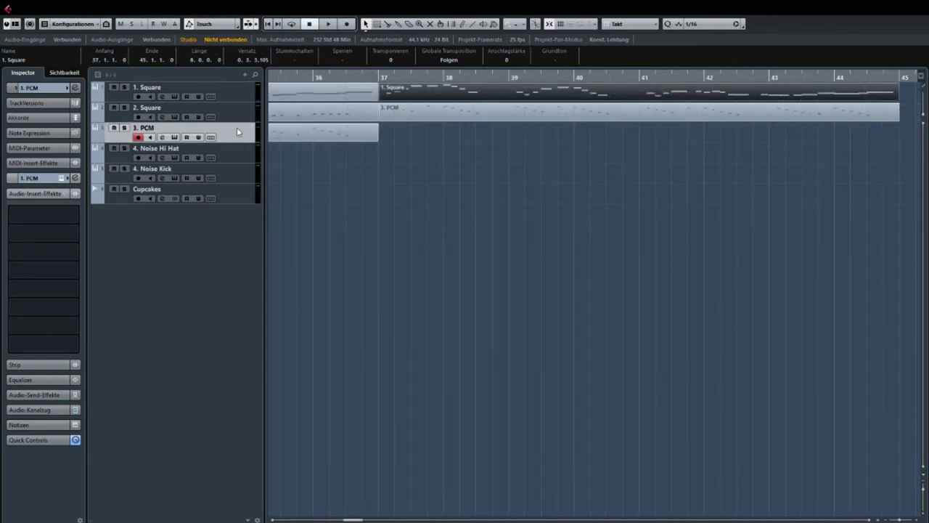
scroll(436, 207, left, 2)
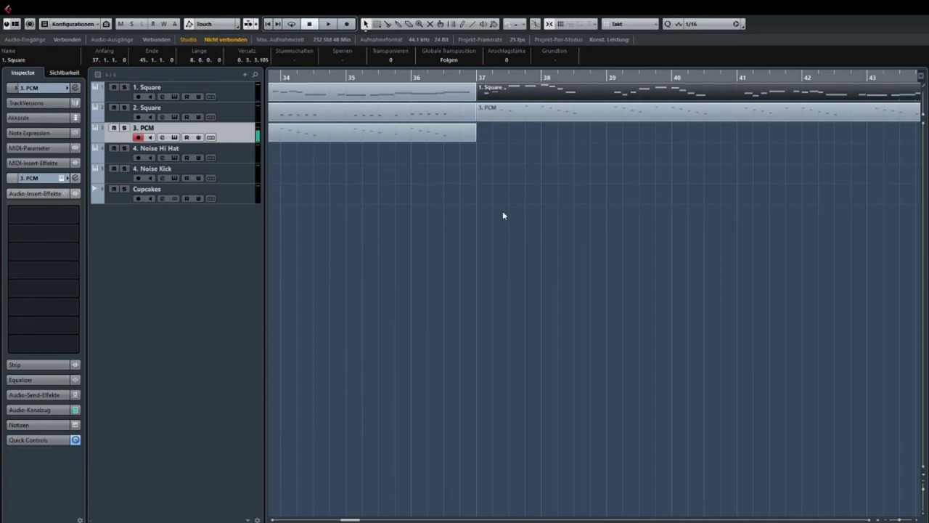
drag(407, 75, 392, 75)
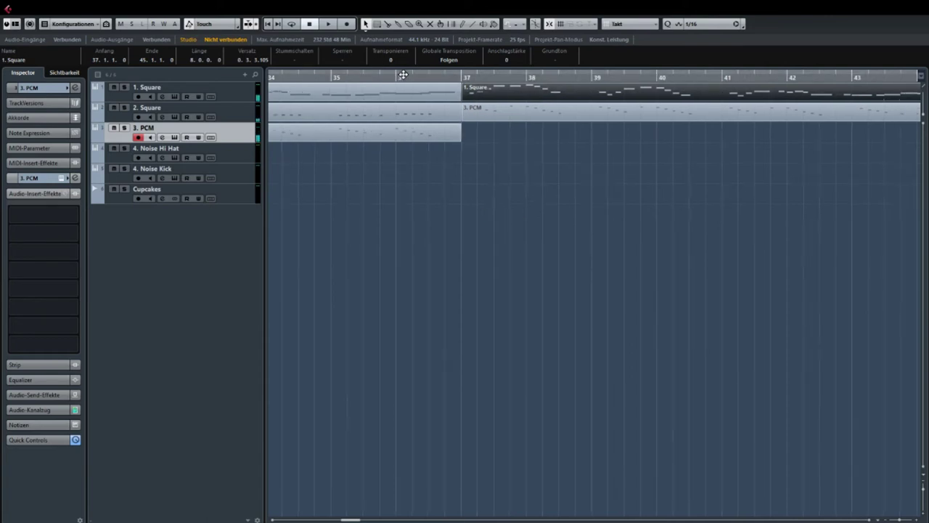
key(space)
click(349, 27)
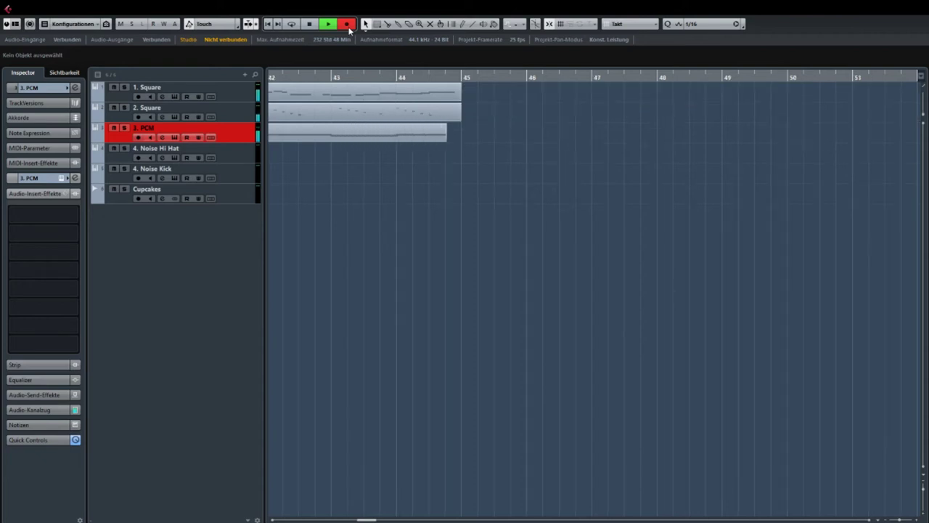
key(space)
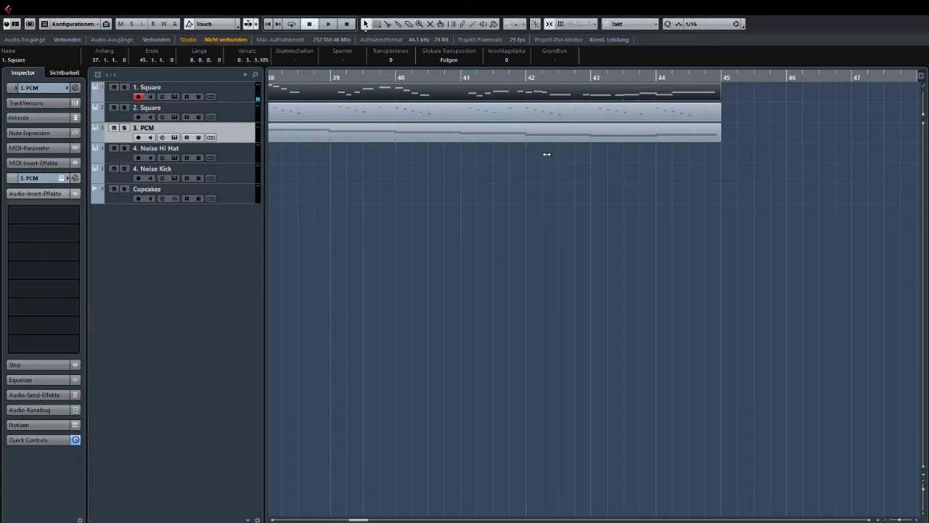
- Raise the final bar 44 notes of the 1. Square melody and the 3. PCM line and play back the ending
drag(565, 140, 563, 134)
click(920, 7)
key(g)
key(g)
key(h)
key(h)
click(324, 77)
key(space)
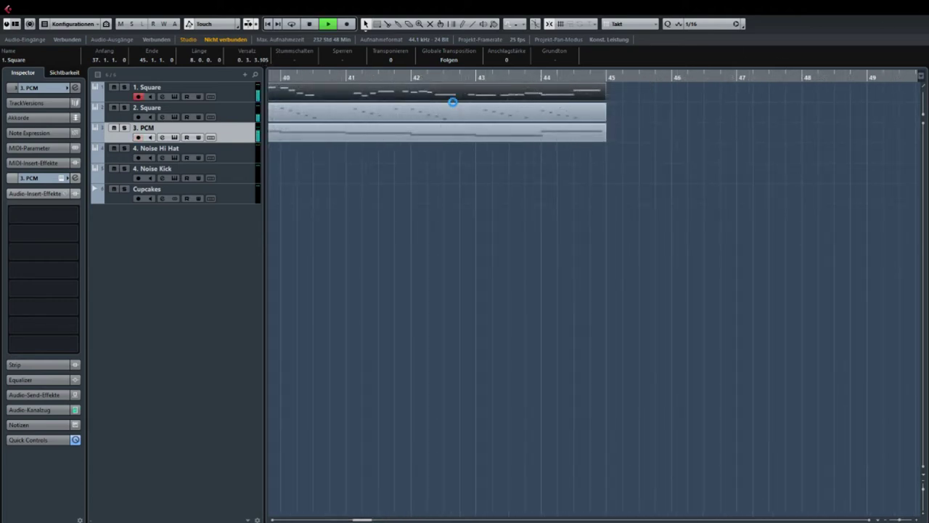
key(space)
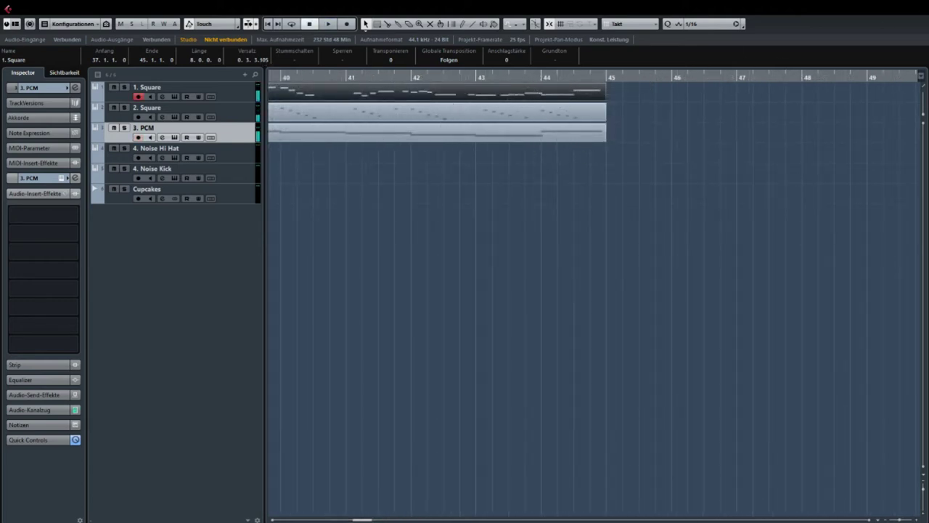
- Play back the whole arrangement from the vocal sample to the end of bar 44
key(g)
key(g)
key(g)
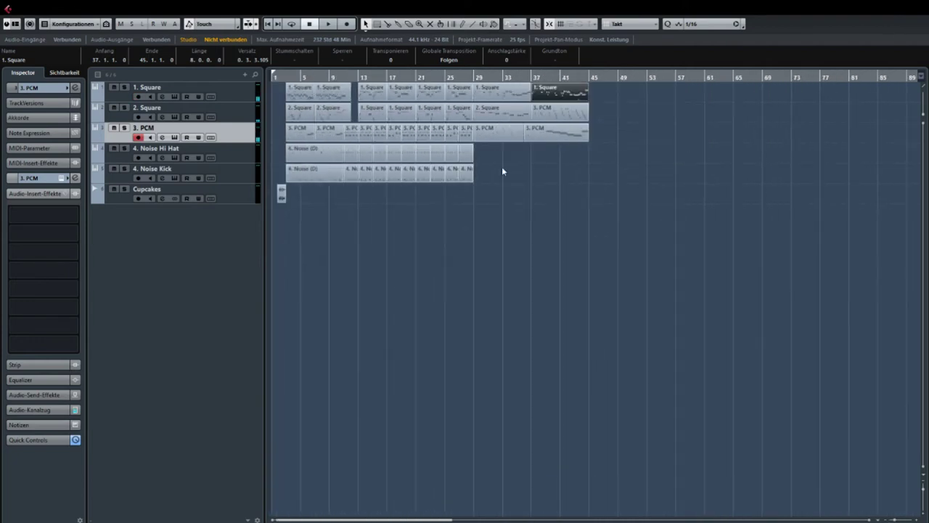
key(h)
key(h)
key(g)
scroll(763, 205, right, 3)
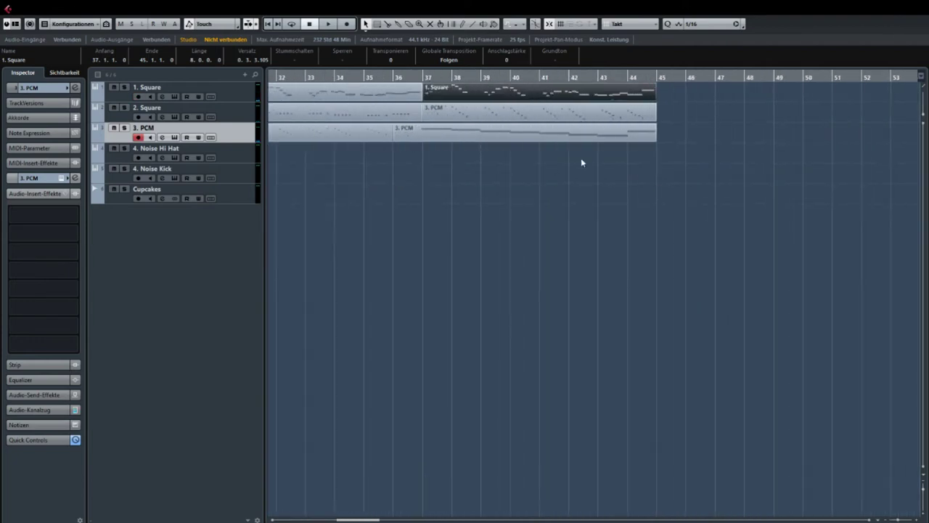
click(580, 159)
key(h)
key(h)
key(h)
scroll(518, 196, down, 3)
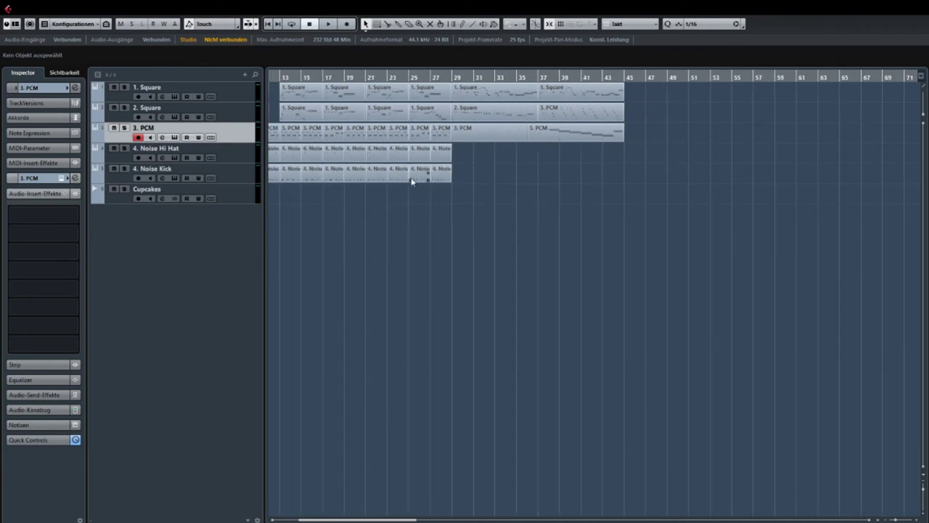
scroll(473, 176, left, 3)
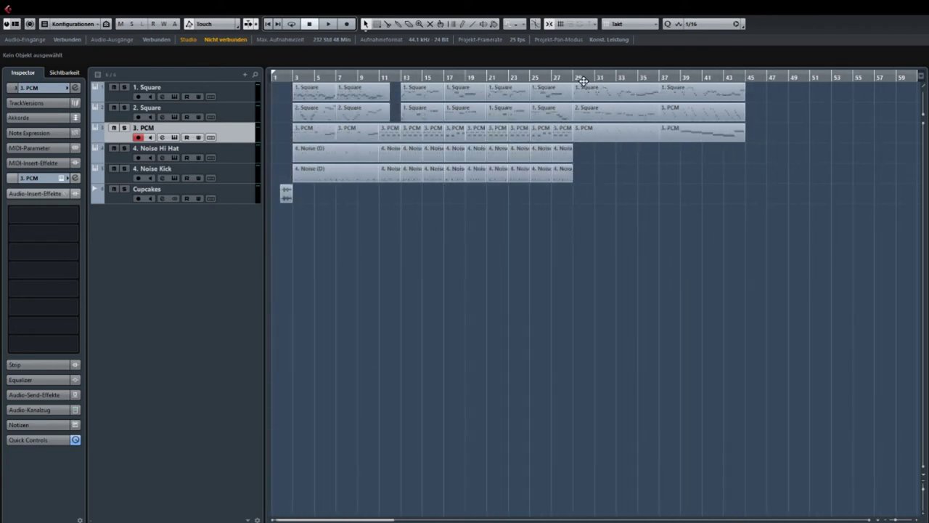
key(space)
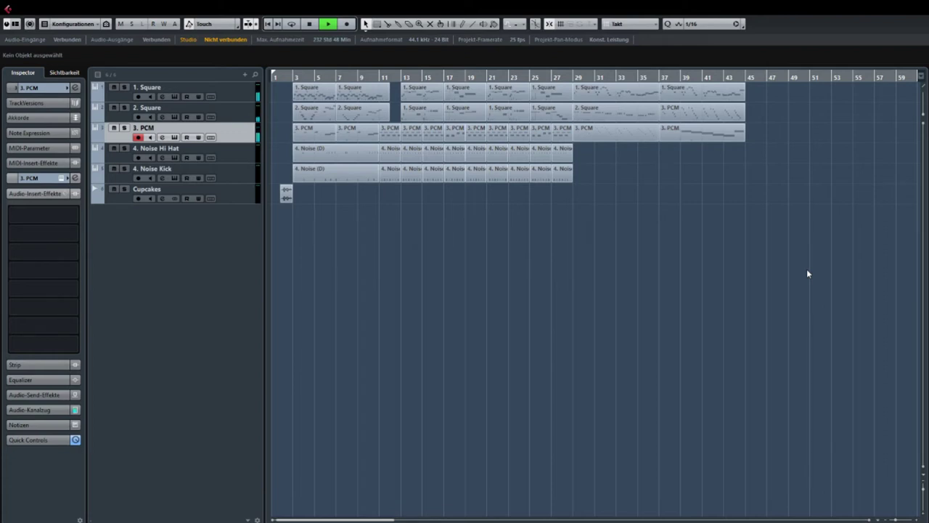
- Stop the playback and look over the arrangement from the vocal sample to its end
key(space)
drag(801, 236, 559, 225)
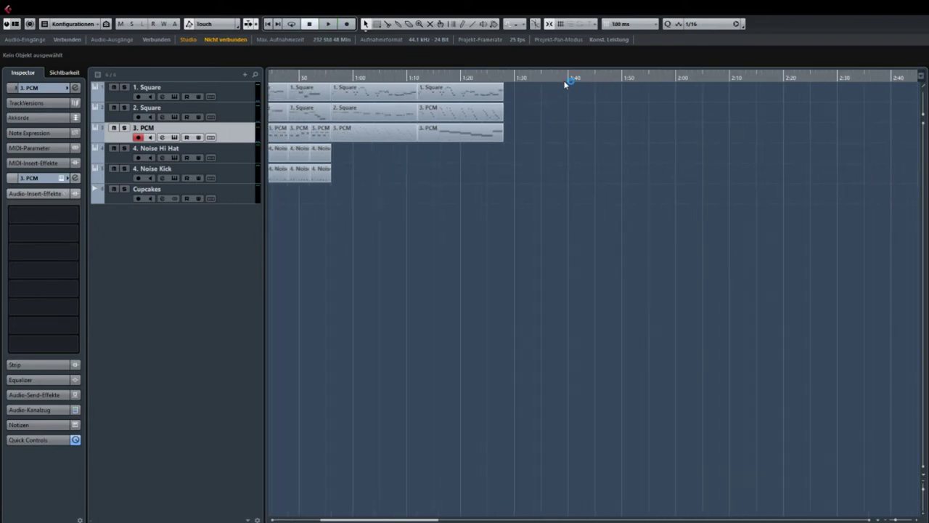
drag(566, 83, 845, 175)
drag(687, 189, 739, 183)
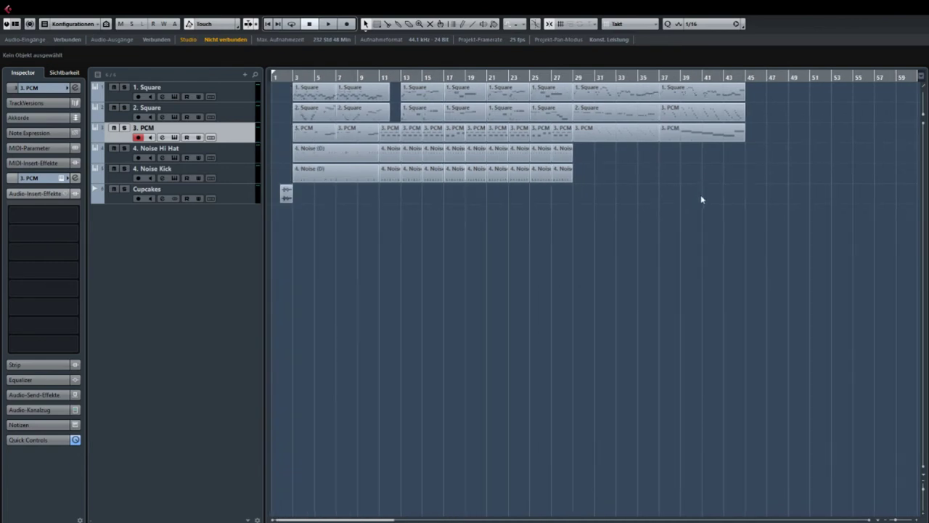
drag(700, 198, 788, 194)
click(490, 315)
click(227, 87)
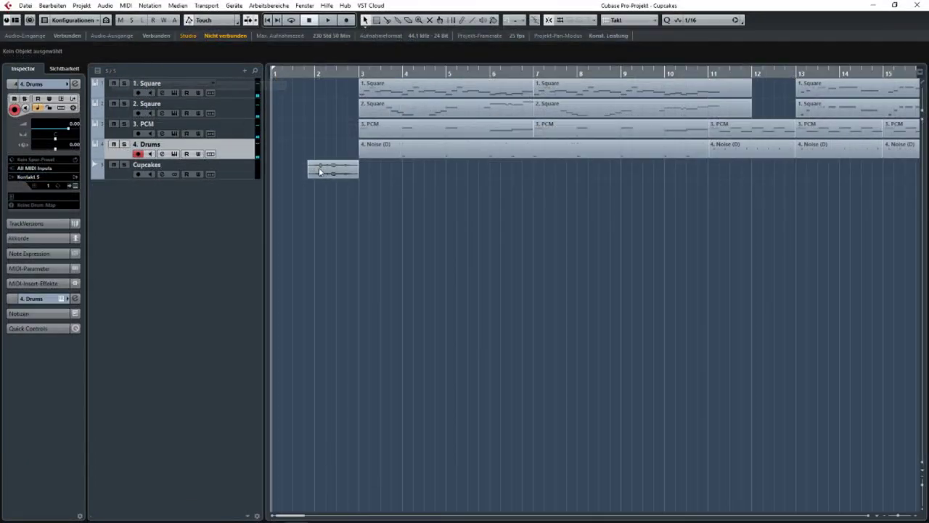
key(g)
key(g)
key(g)
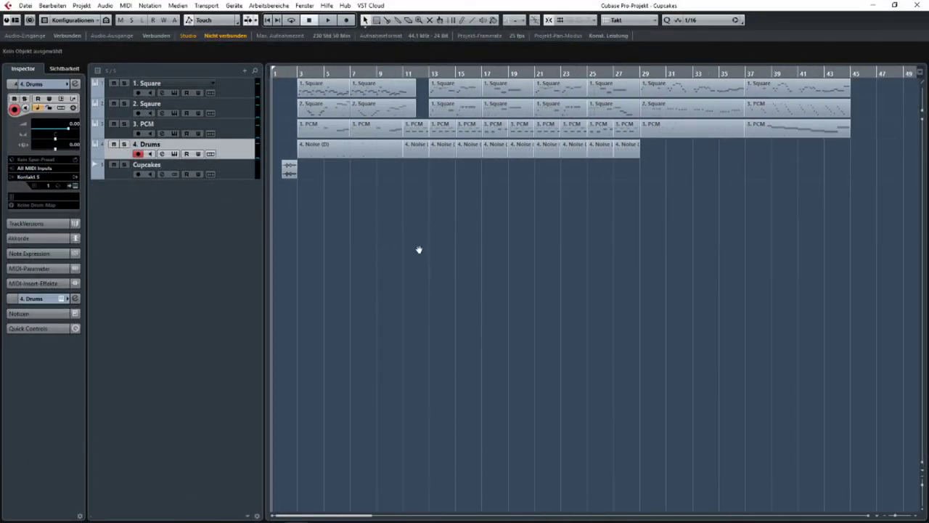
key(h)
key(h)
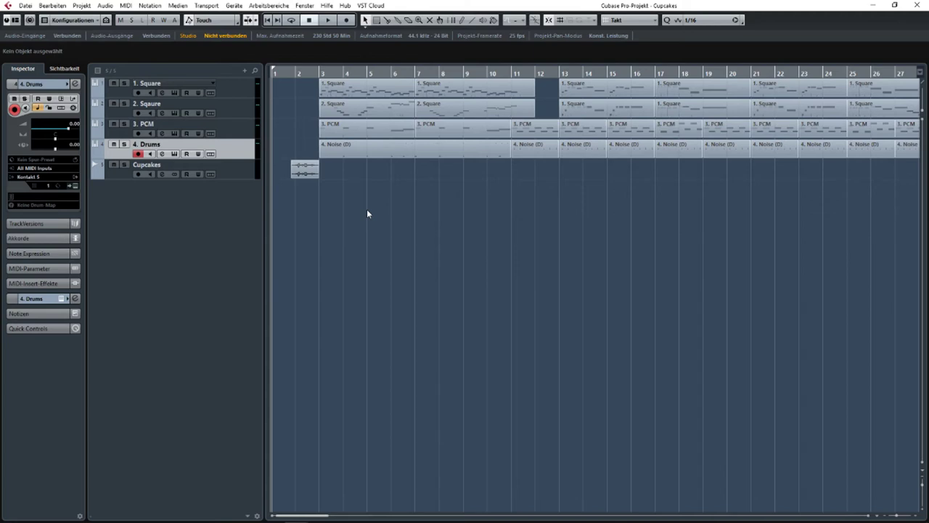
drag(595, 221, 875, 288)
drag(545, 266, 667, 270)
scroll(323, 201, up, 1)
- Open the PAPU instrument of the 1. Square track and place its window below the track events
click(212, 95)
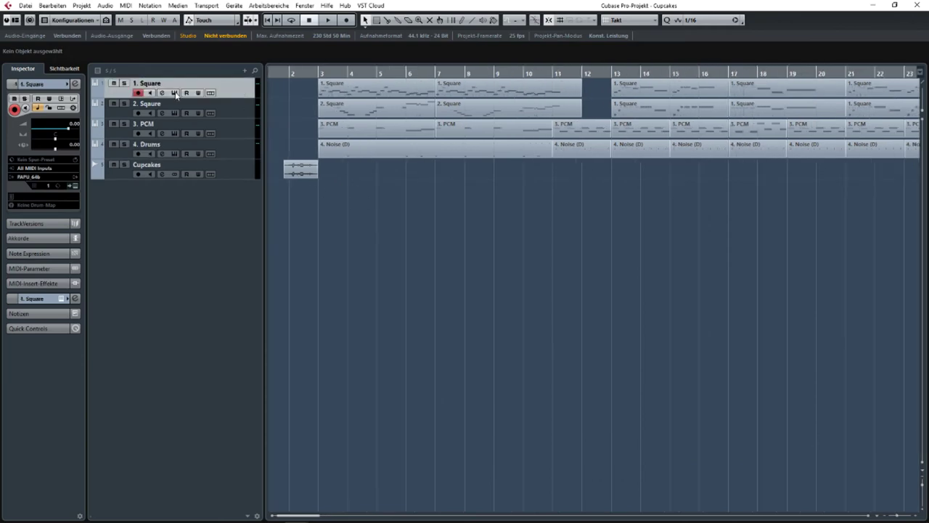
click(175, 93)
drag(436, 165, 426, 209)
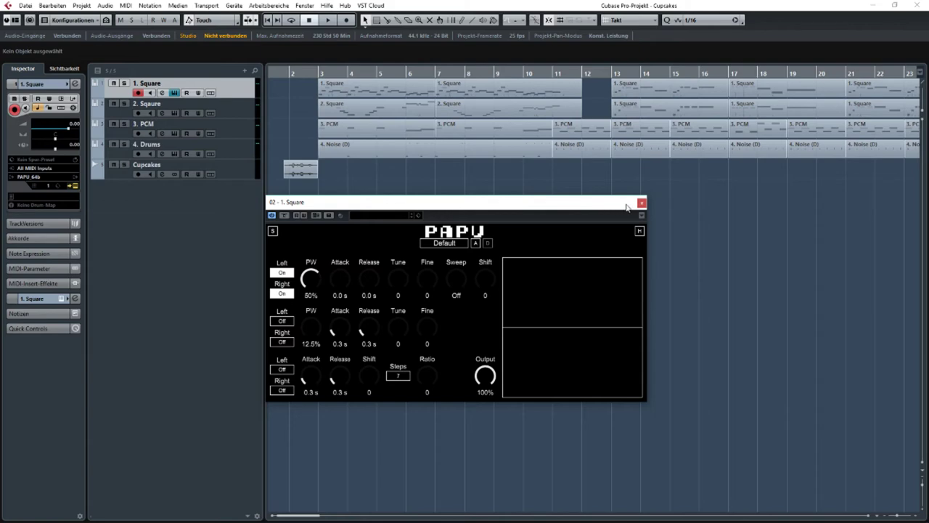
drag(626, 207, 653, 248)
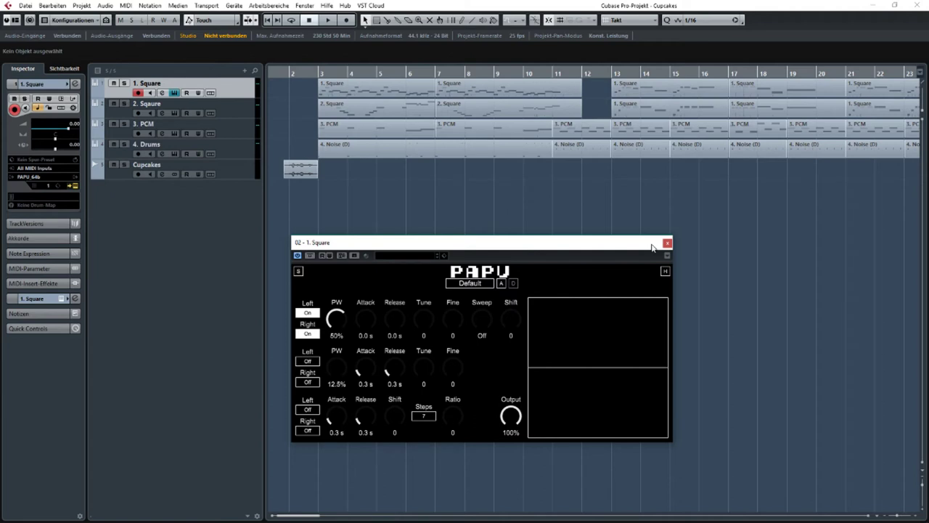
drag(652, 248, 665, 233)
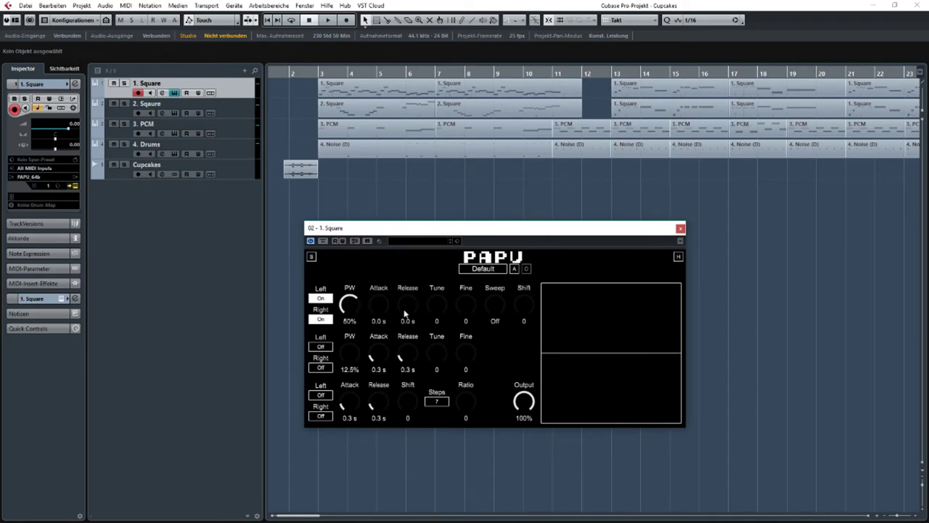
- Switch the first PAPU oscillator's left and right outputs off and back on twice
click(321, 299)
click(323, 319)
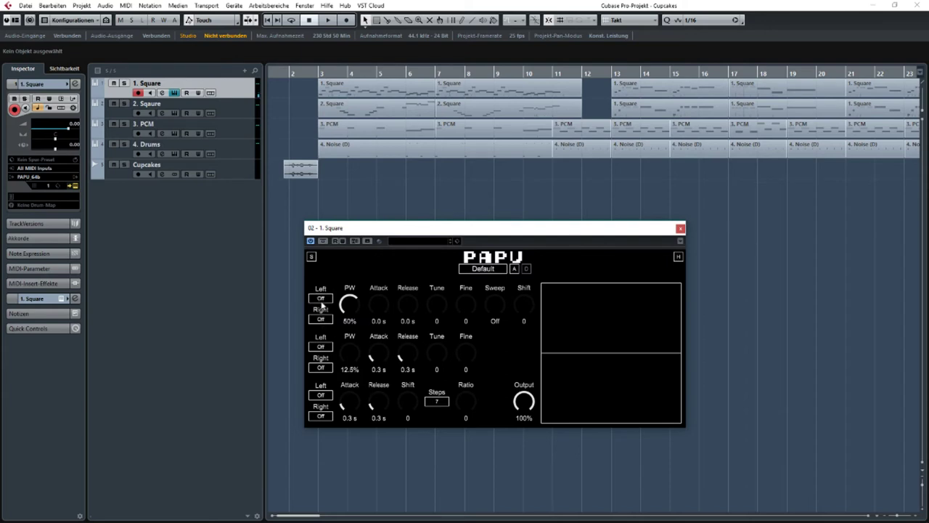
click(321, 301)
click(324, 320)
click(323, 300)
click(325, 320)
click(322, 299)
click(320, 322)
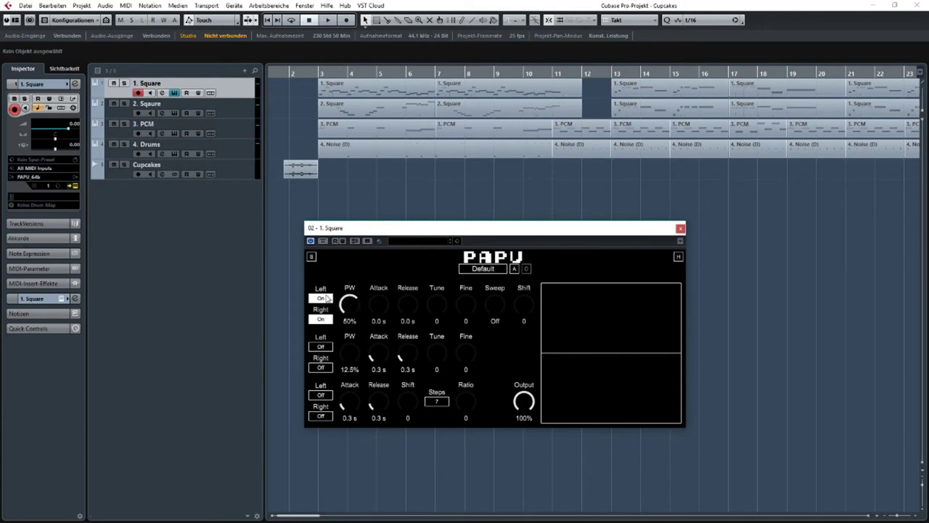
- Try out the first oscillator's pulse width on the 1. Square track and close its PAPU window
drag(350, 308, 351, 328)
drag(336, 402, 350, 327)
click(232, 144)
click(235, 133)
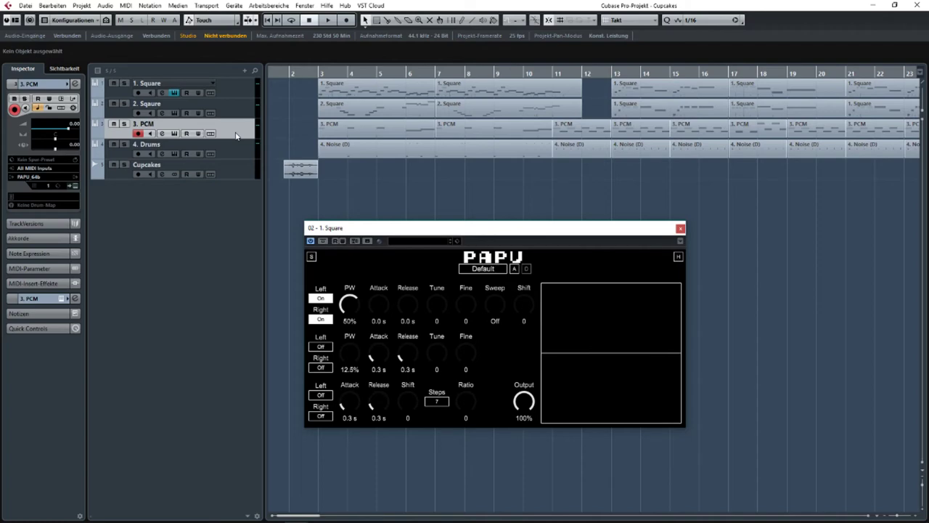
drag(379, 233, 344, 235)
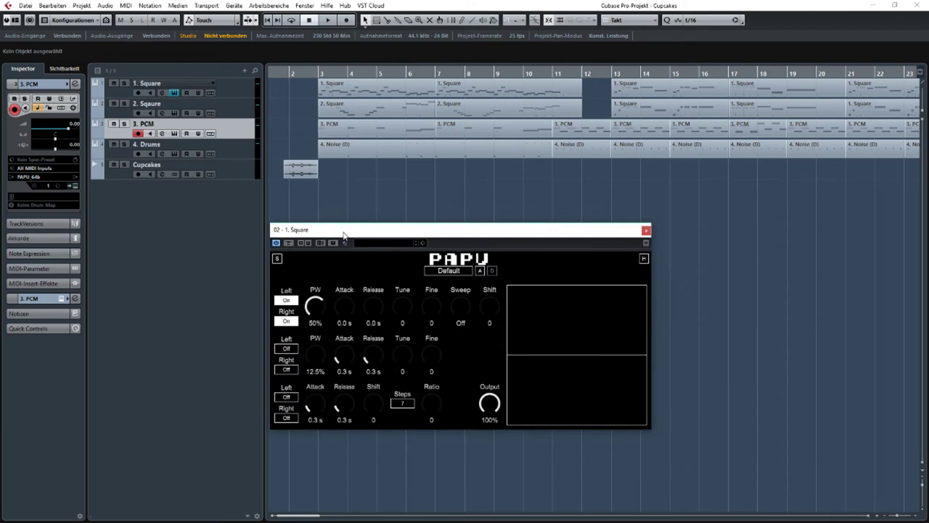
click(646, 230)
- Correct the misspelled name of the second square track to 2. Square
key(Up)
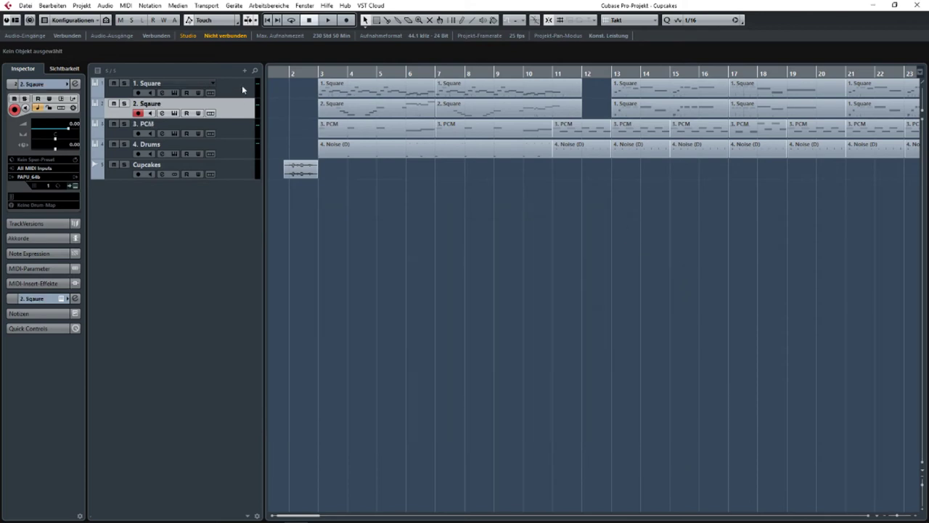
click(244, 89)
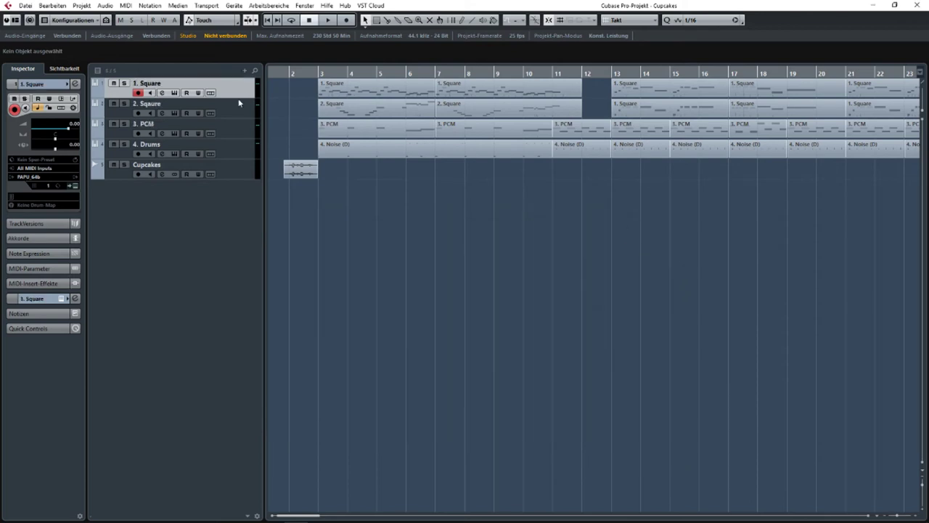
click(209, 107)
double_click(209, 108)
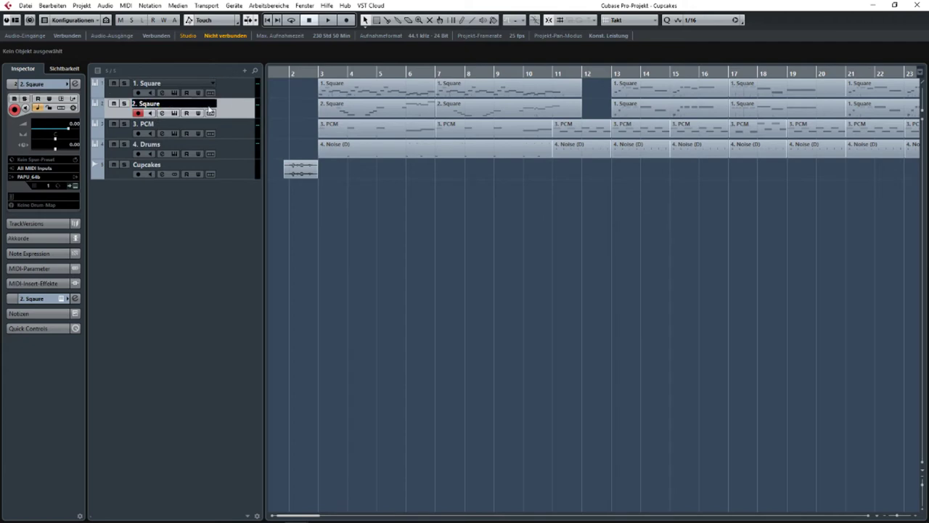
click(150, 104)
text(u)
key(Delete)
text(a)
click(431, 211)
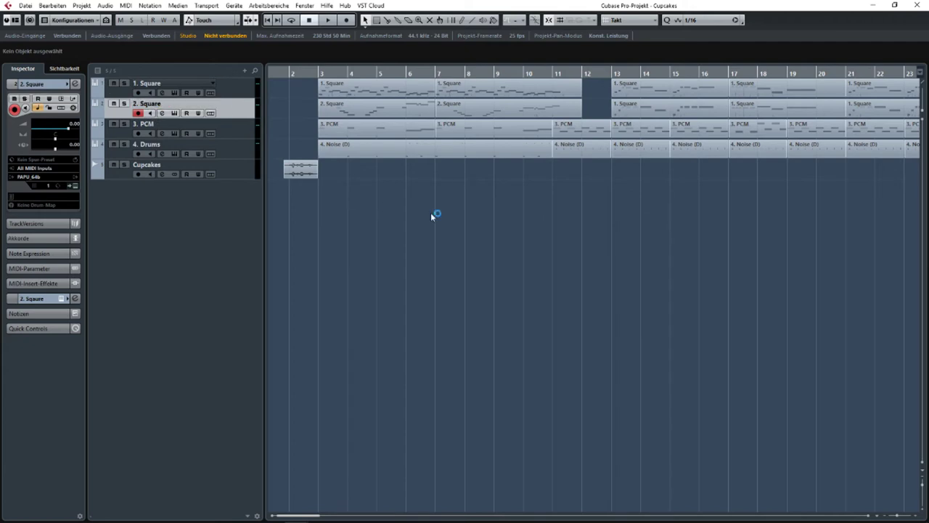
- Check the PAPU settings of the 1. Square track and of the 3. PCM track, closing each instrument window
click(228, 95)
click(225, 108)
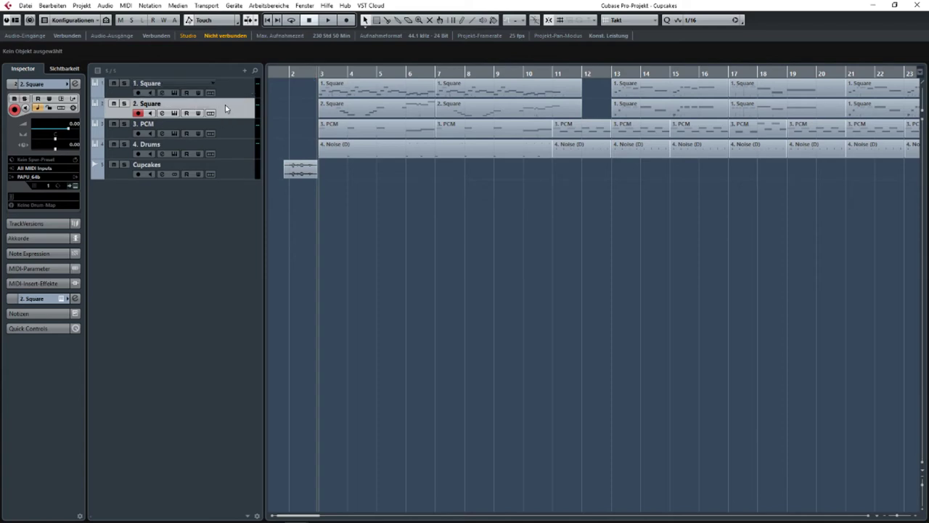
click(210, 86)
click(173, 93)
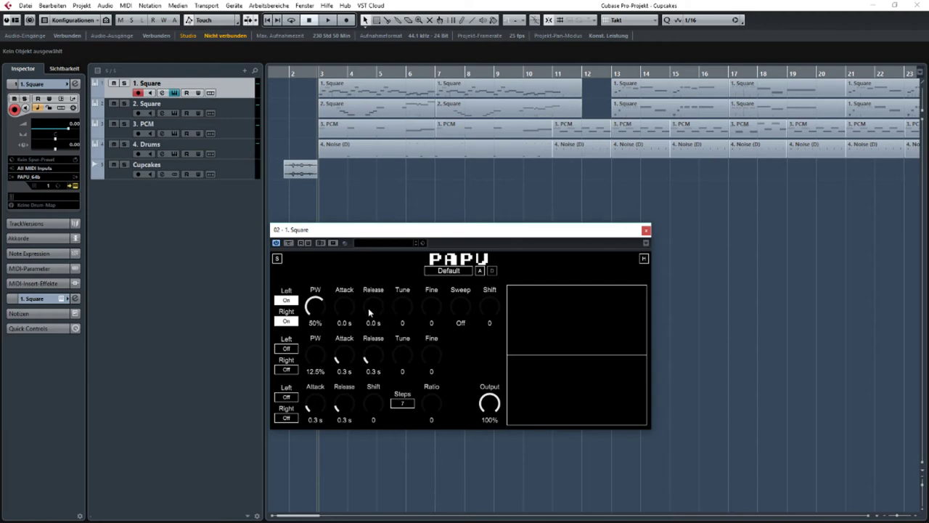
drag(350, 299, 367, 315)
drag(345, 306, 341, 346)
click(647, 231)
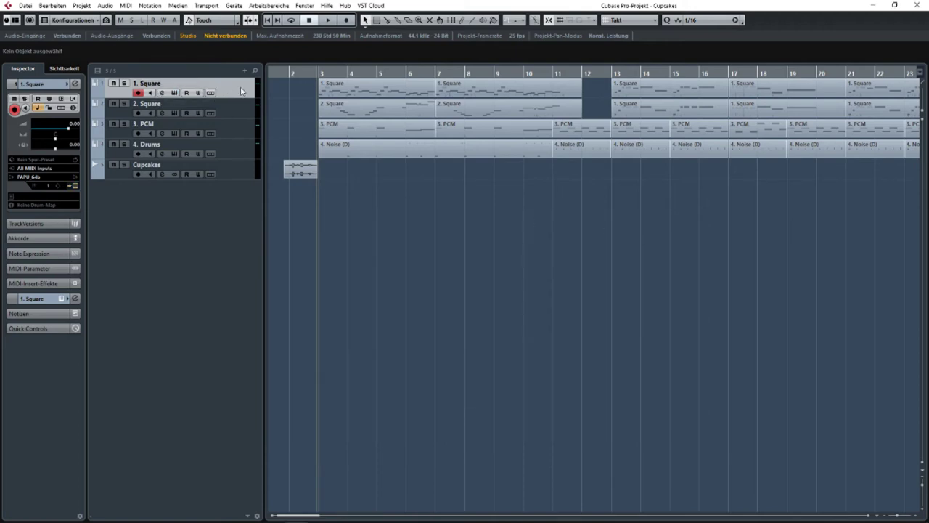
click(220, 137)
click(174, 133)
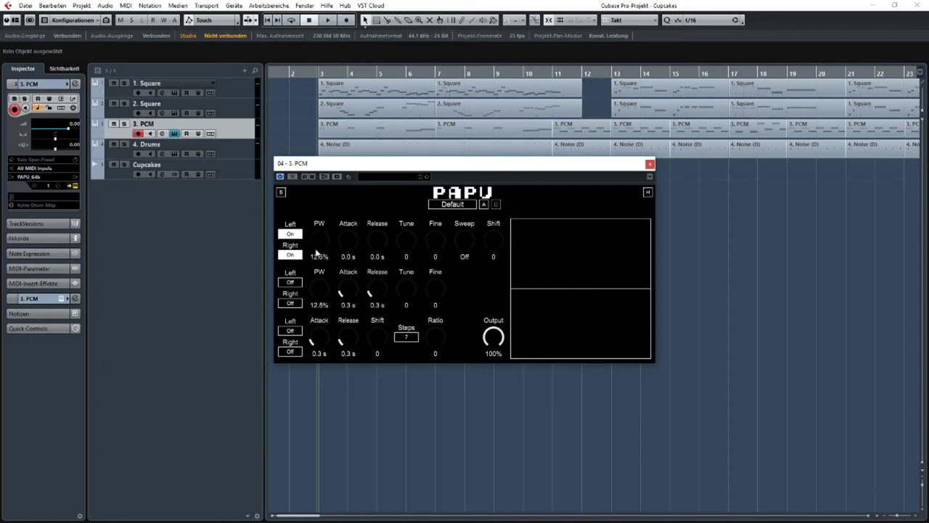
click(650, 163)
scroll(495, 179, left, 1)
key(g)
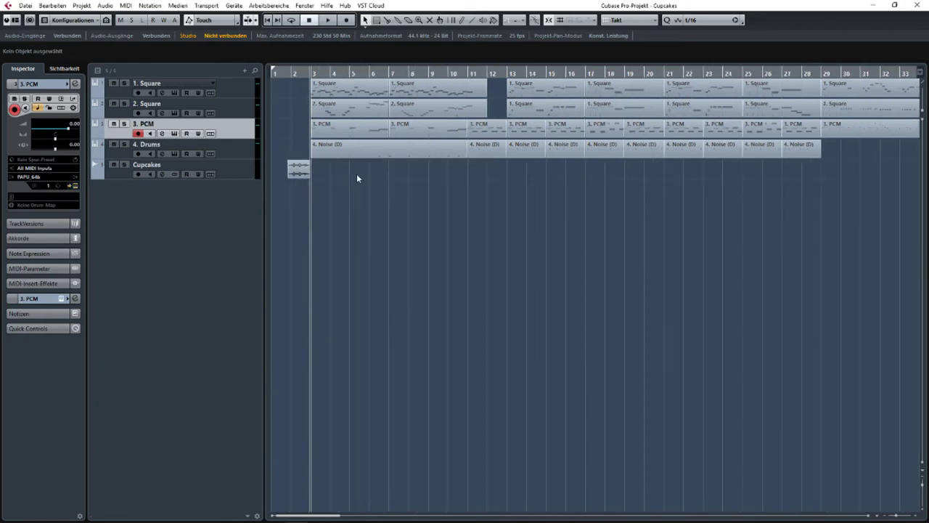
key(g)
key(g)
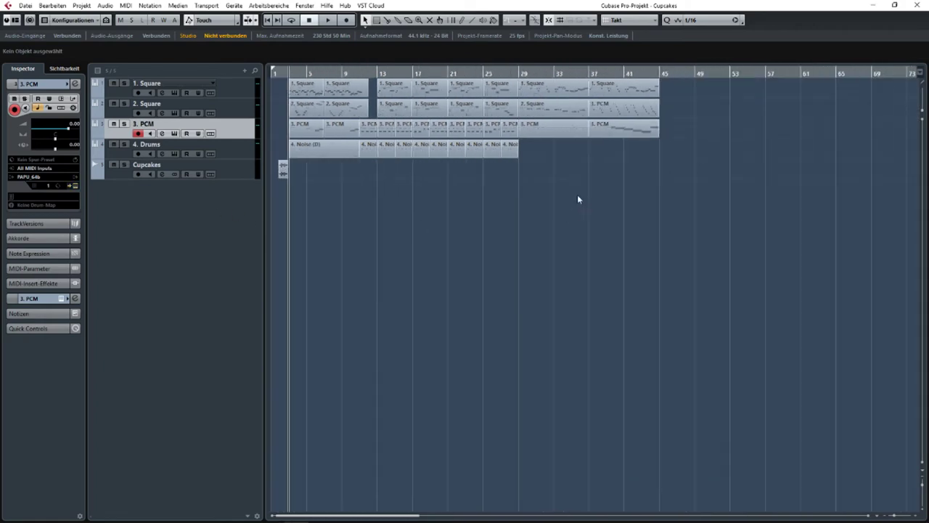
key(h)
key(h)
key(h)
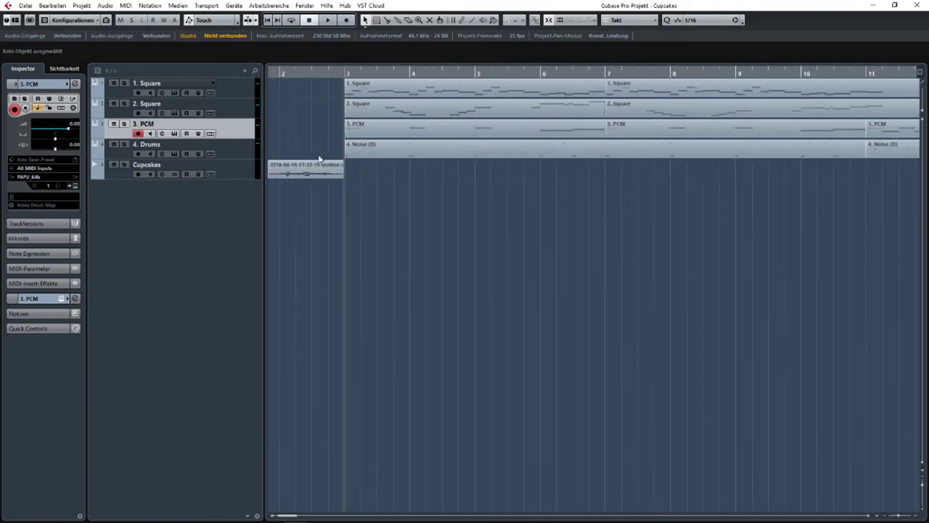
scroll(319, 159, left, 1)
- Open the Kontakt instrument of the 4. Drums track and look through the library folders around BPB Game Boy Drum Kit
click(231, 85)
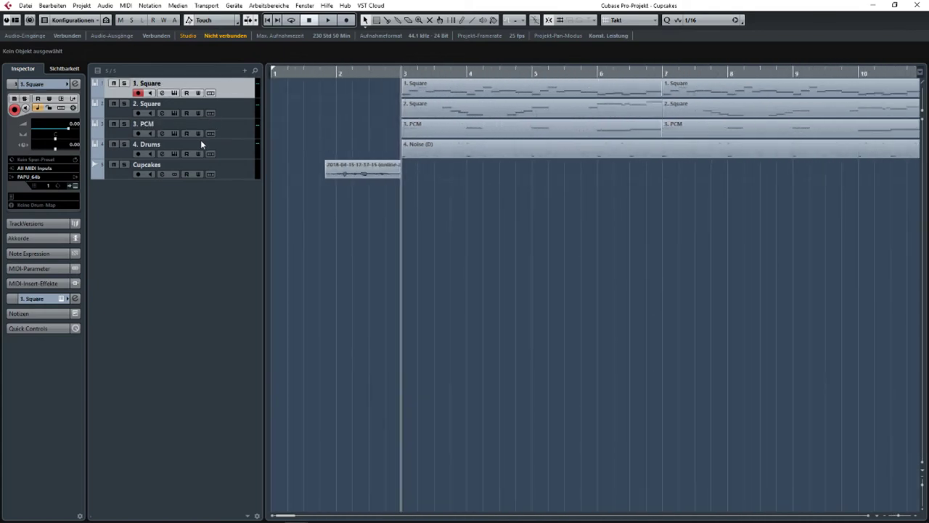
click(225, 145)
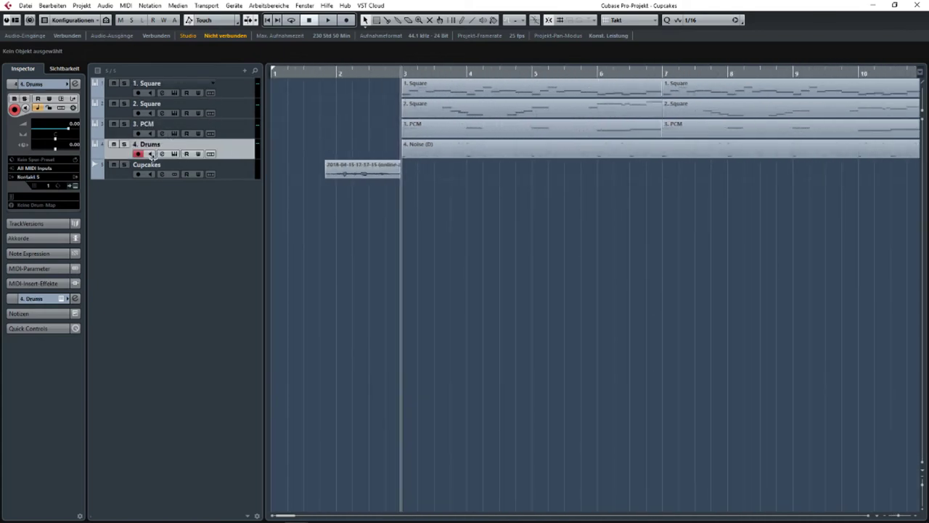
click(174, 154)
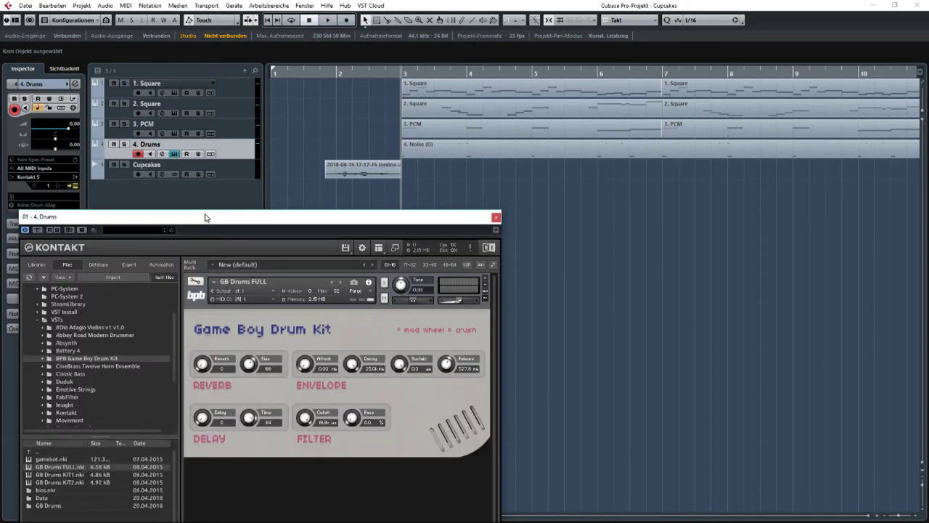
drag(207, 216, 221, 53)
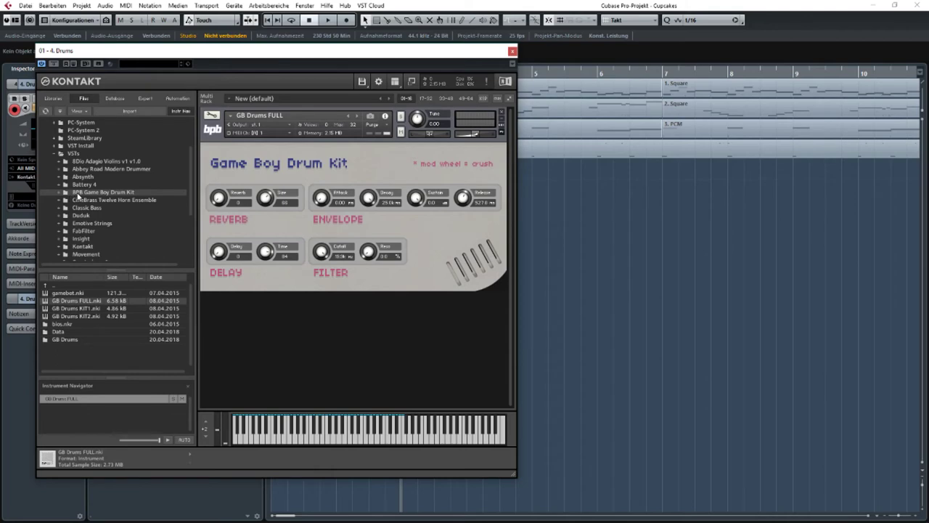
scroll(79, 196, up, 2)
scroll(80, 195, down, 3)
scroll(80, 196, down, 5)
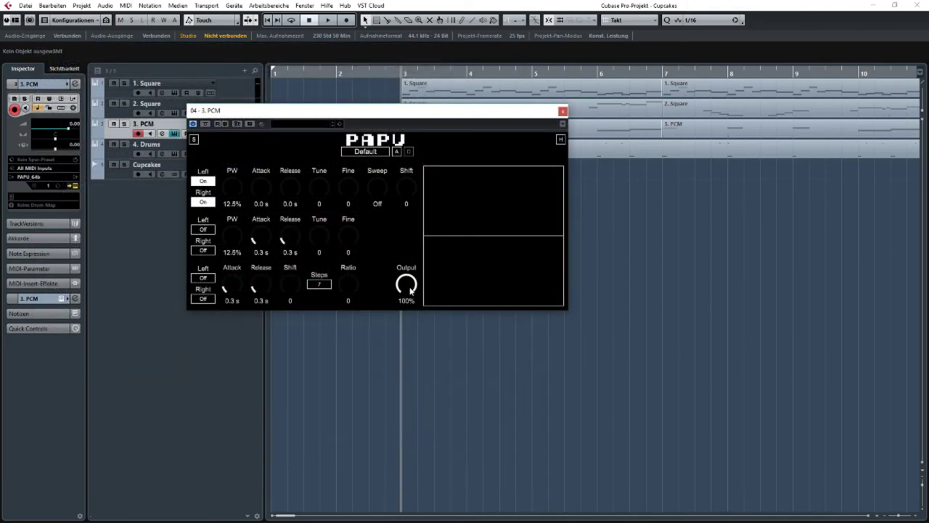
- Set the first oscillator's sweep to -31.3 ms and its shift to 7 in the 3. PCM track's PAPU
drag(410, 289, 414, 269)
drag(270, 173, 352, 222)
drag(352, 189, 322, 191)
drag(379, 174, 376, 122)
drag(392, 205, 386, 234)
drag(402, 183, 433, 66)
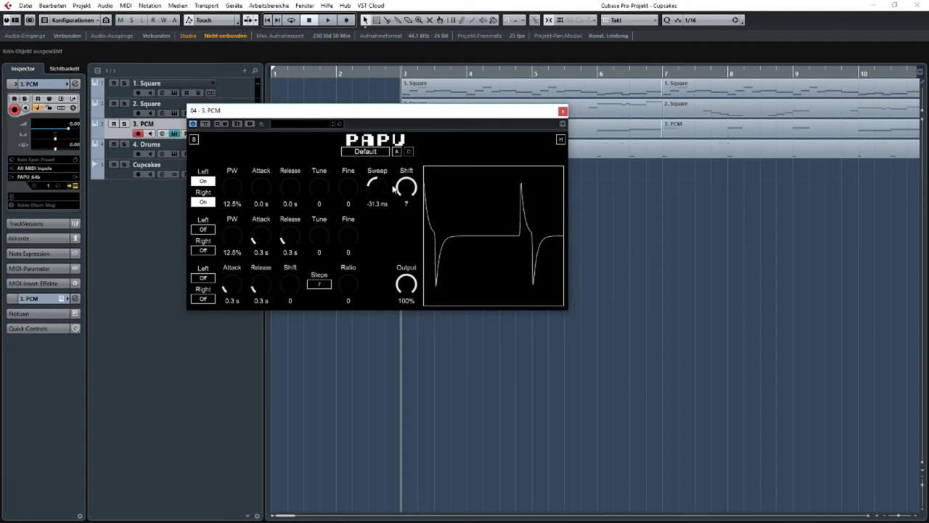
- Try other sweep and shift combinations on the first oscillator, leaving the sweep Off and the shift at 3
mouse_move(404, 188)
mouse_down()
mouse_move(405, 214)
mouse_move(402, 172)
mouse_up()
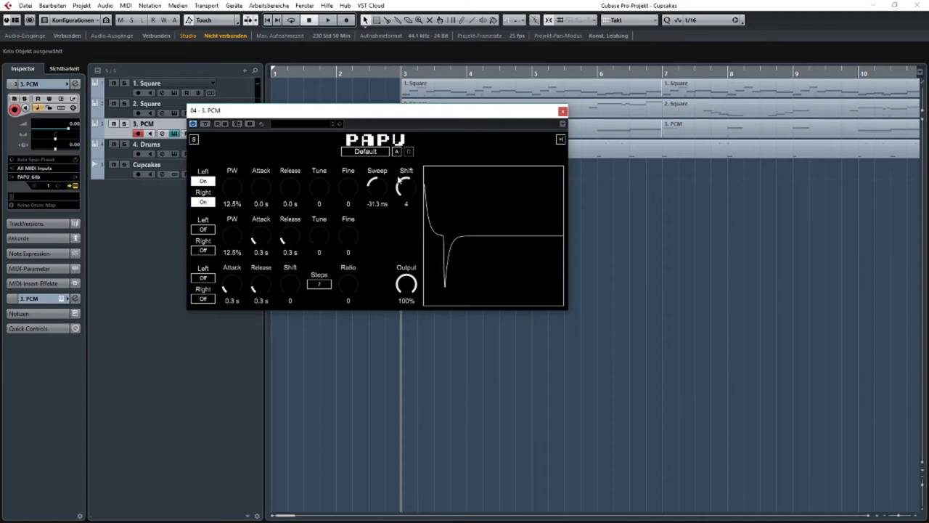
drag(400, 183, 381, 149)
drag(375, 187, 379, 151)
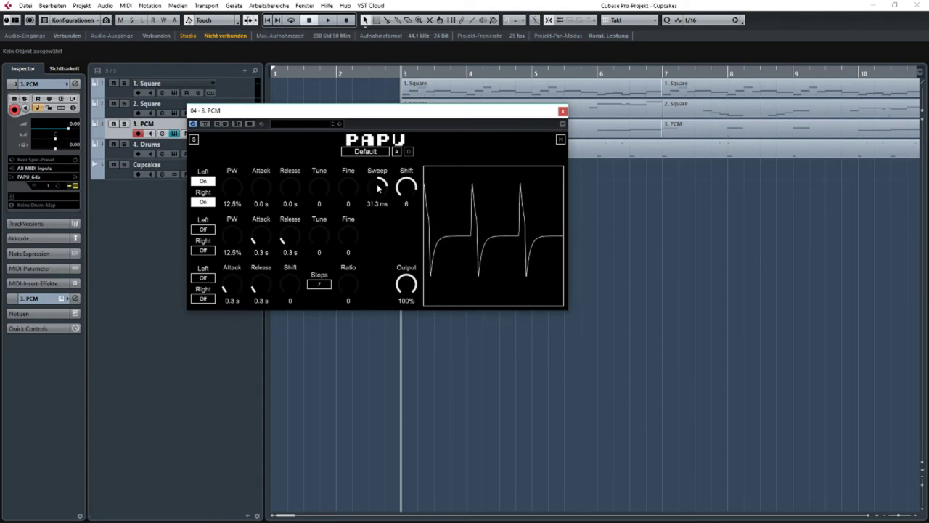
drag(376, 184, 404, 228)
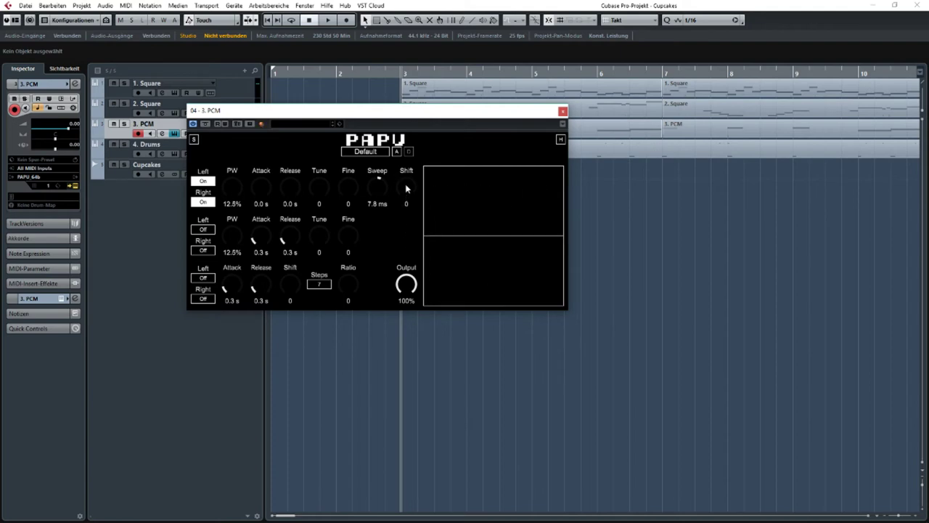
drag(405, 184, 386, 188)
drag(386, 232, 386, 230)
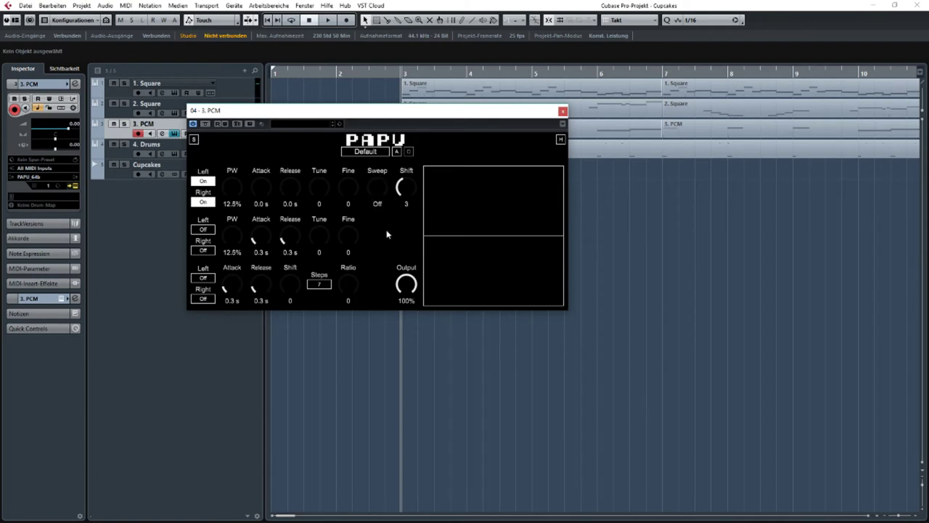
- Turn on the second oscillator's left and right outputs and set its pulse width to 25%
click(206, 230)
click(202, 250)
drag(240, 233, 243, 209)
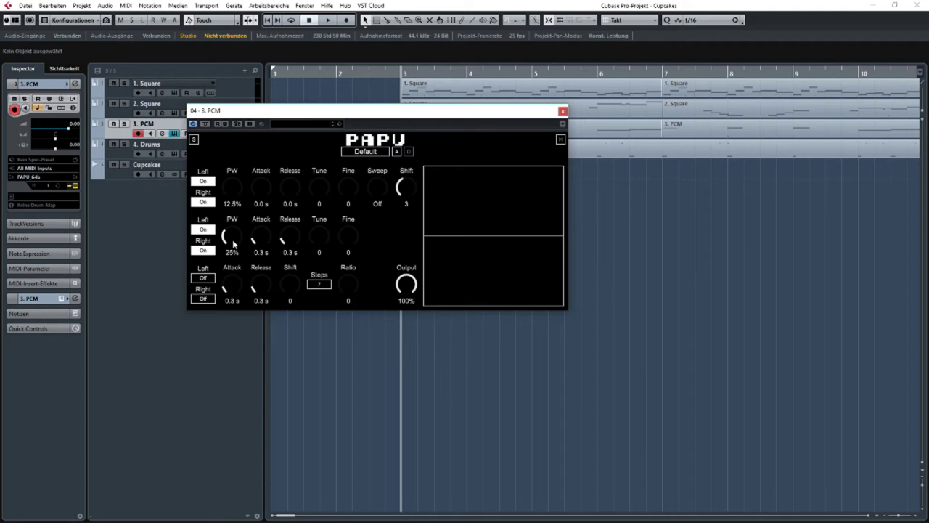
- Set the second oscillator's pulse width to 75% and turn on the noise channel's left and right outputs
drag(233, 245, 234, 222)
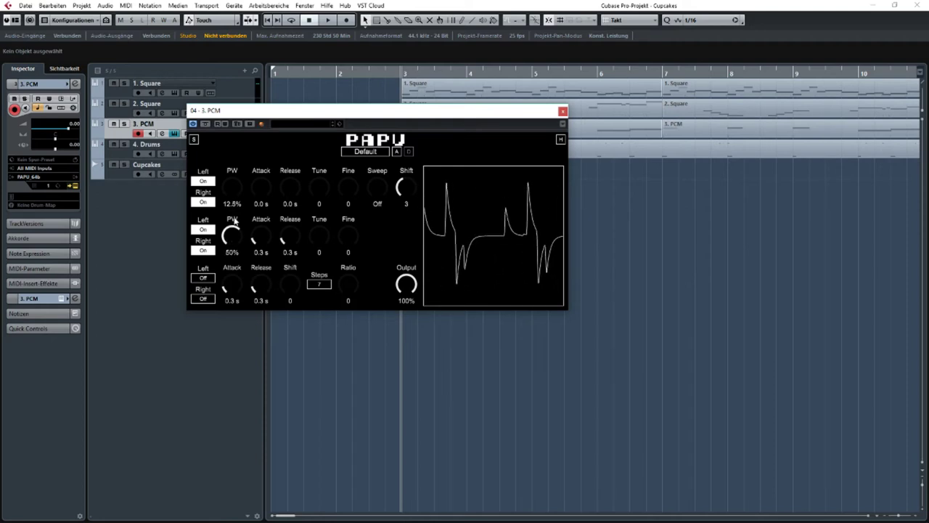
drag(232, 236, 233, 220)
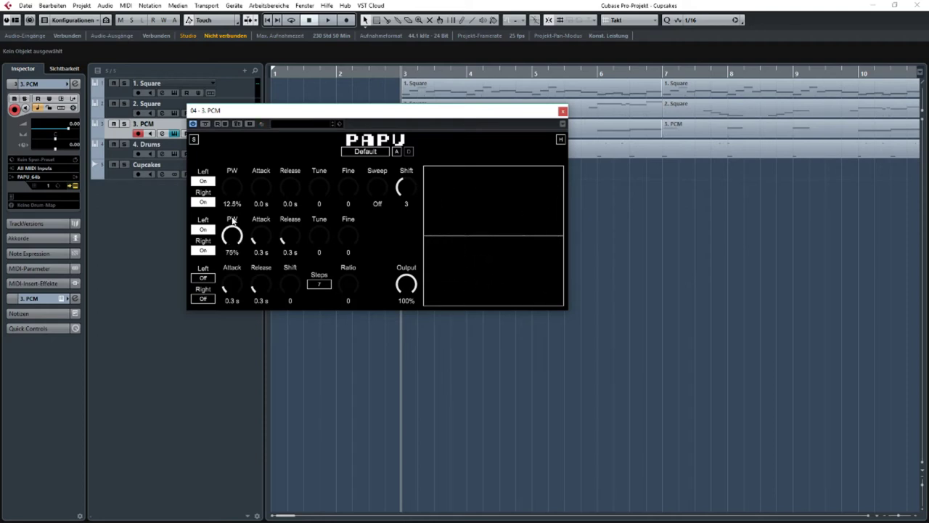
click(203, 278)
click(204, 298)
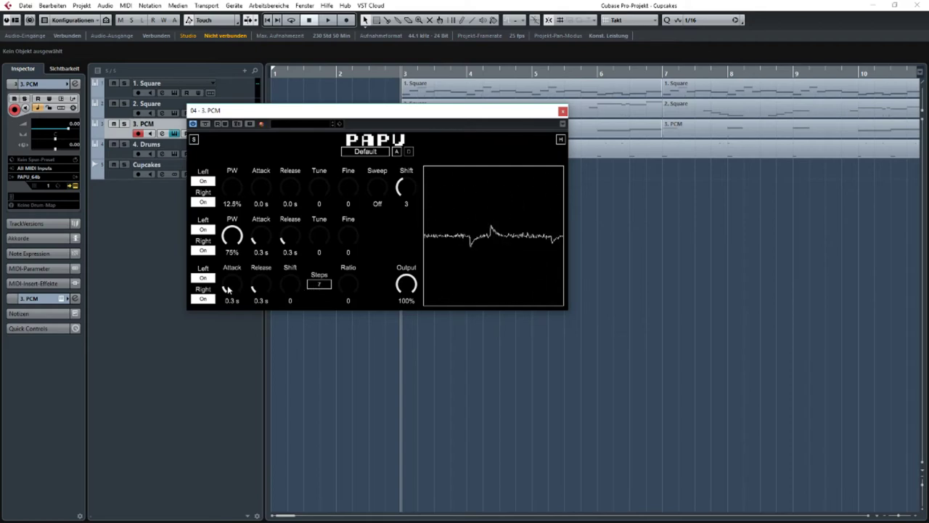
- Turn off the first and second oscillators' outputs and set the noise channel's attack and release to 0.0 s
click(203, 229)
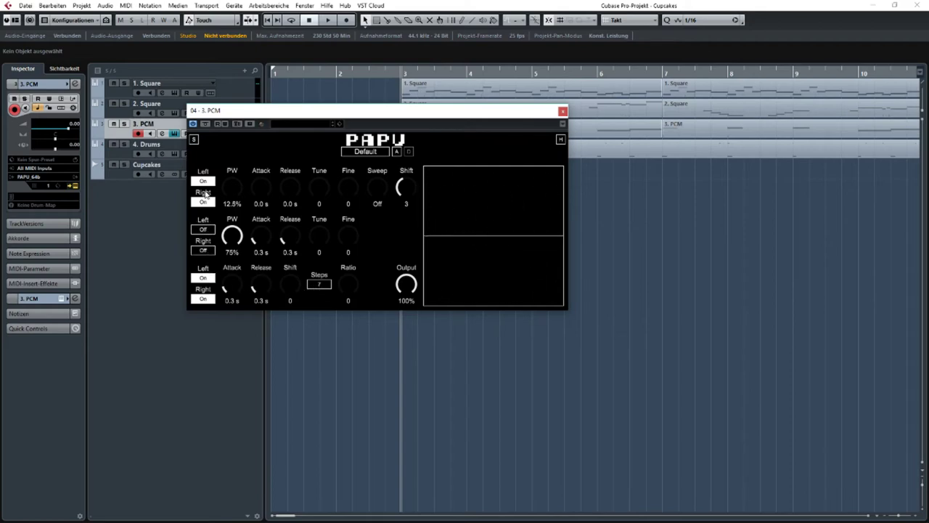
click(204, 201)
click(204, 181)
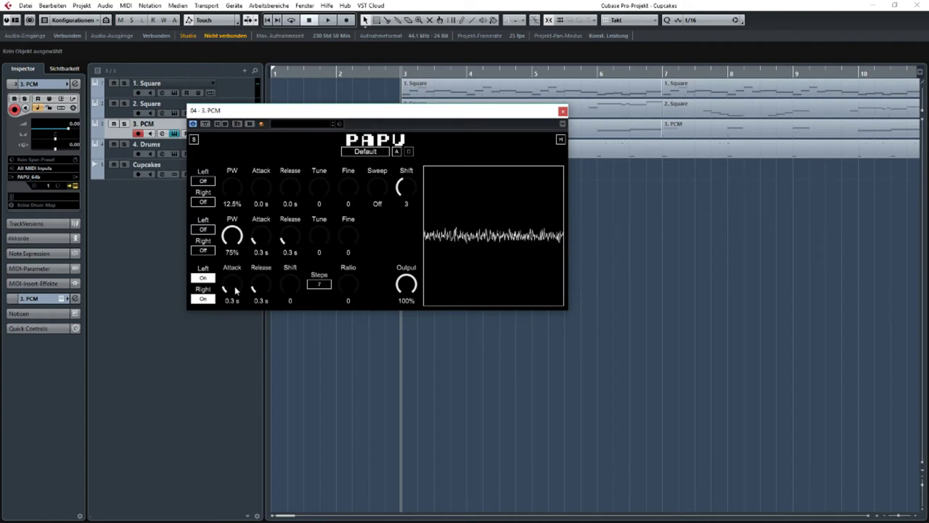
drag(235, 289, 268, 332)
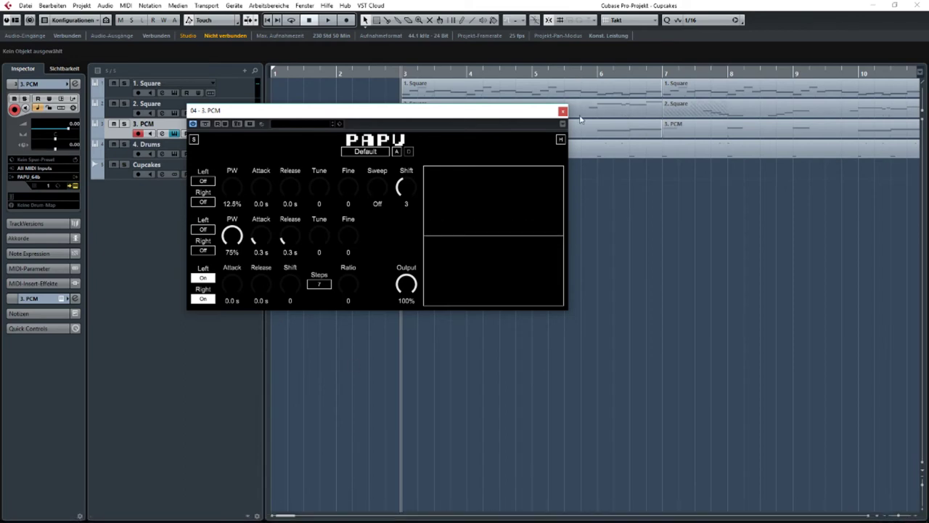
drag(515, 120, 462, 127)
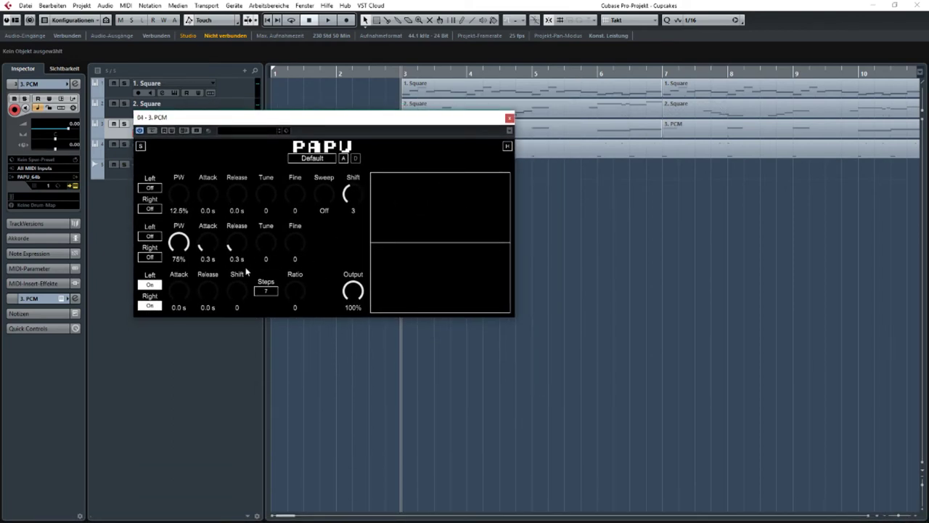
drag(448, 123, 368, 265)
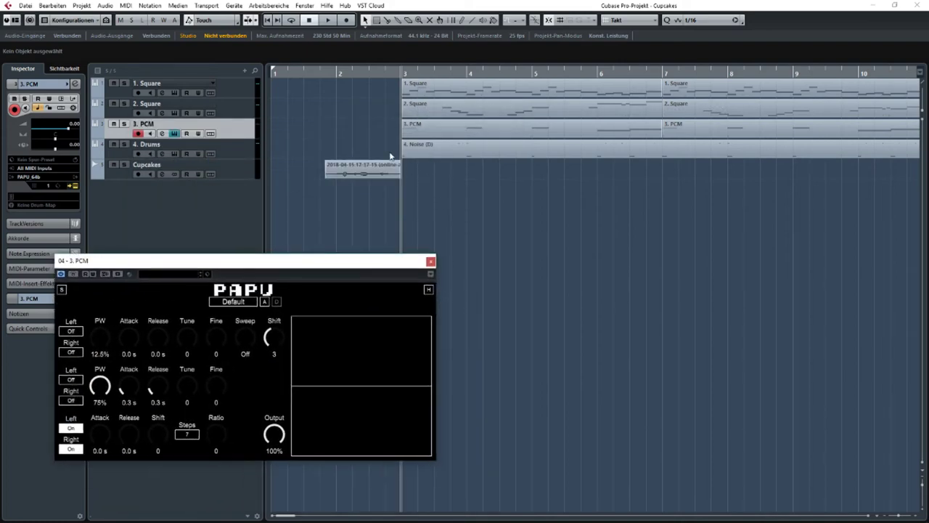
click(430, 261)
- Open the Kontakt instrument of the 4. Drums track and look over the Game Boy Drum Kit controls
click(213, 144)
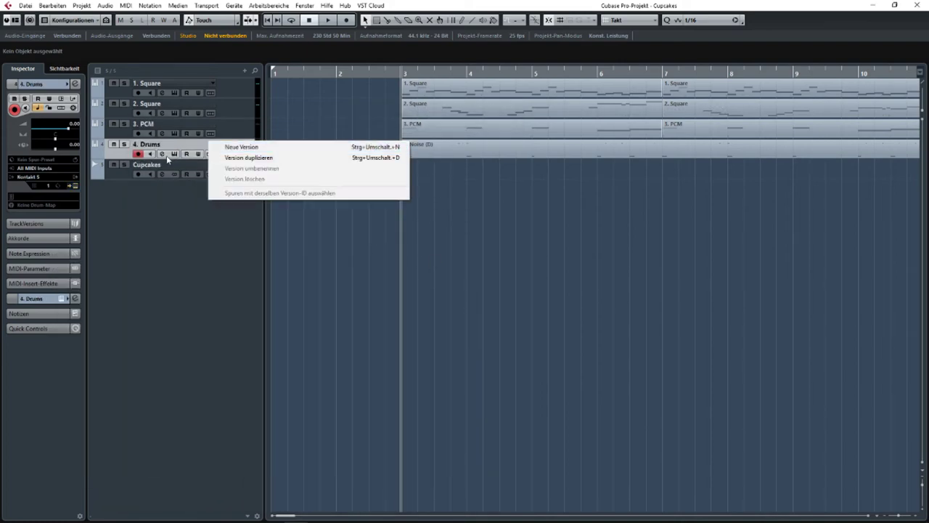
click(175, 153)
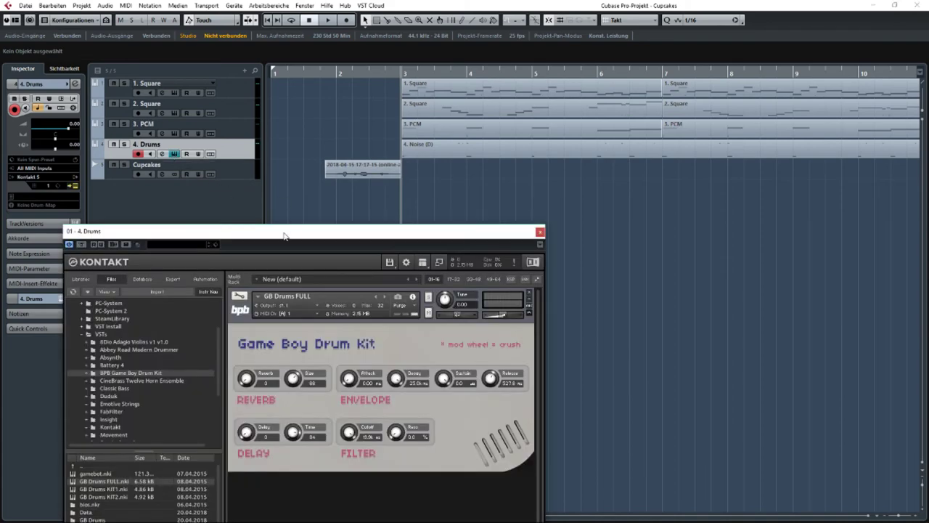
drag(284, 234, 328, 119)
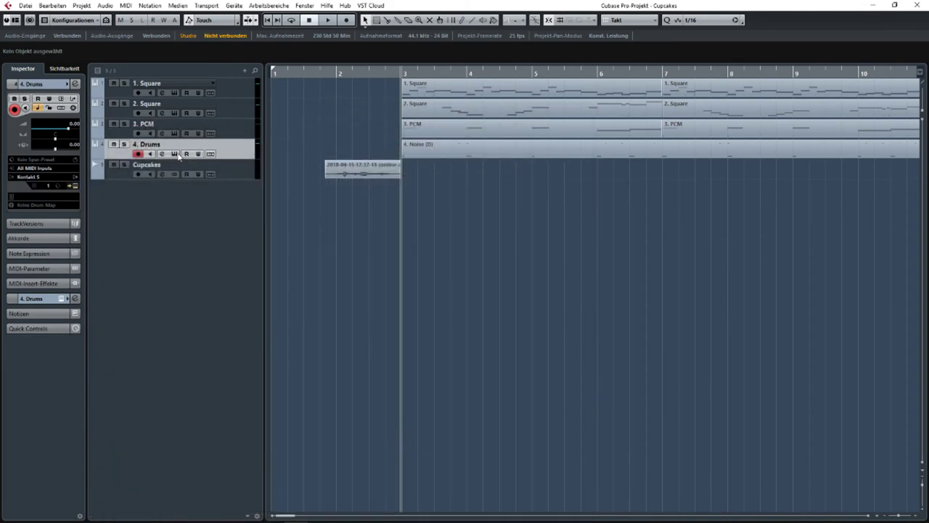
click(175, 154)
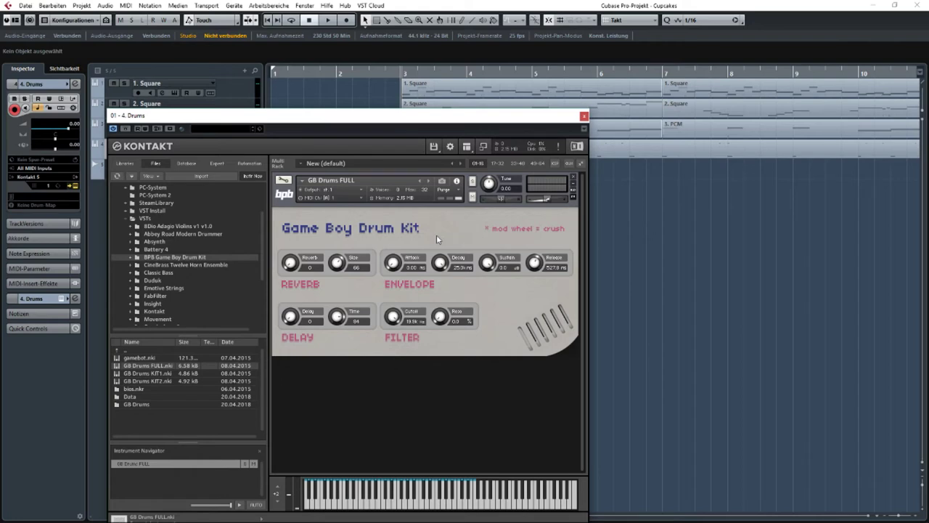
click(583, 116)
- Replace the 3. PCM track's instrument with Synth1 VST64 from the Synths group, discarding the changes to the old instrument
click(217, 130)
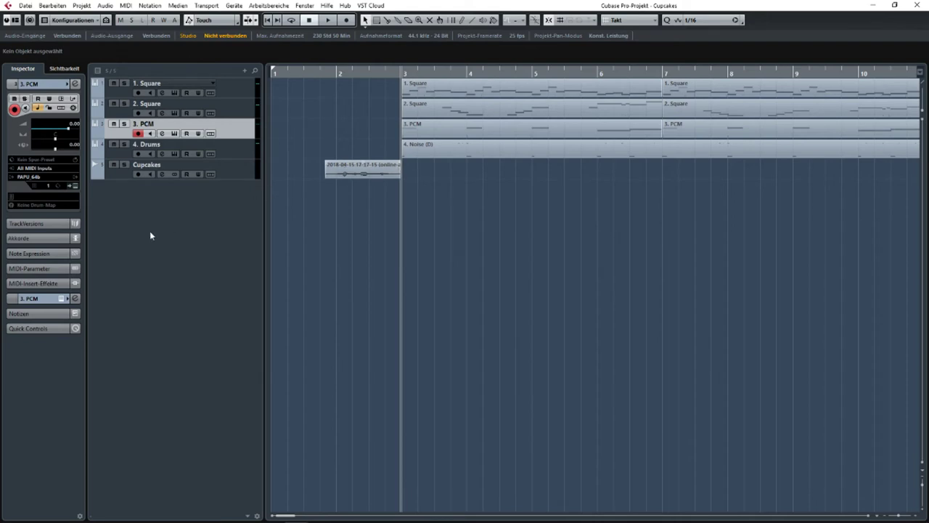
click(237, 111)
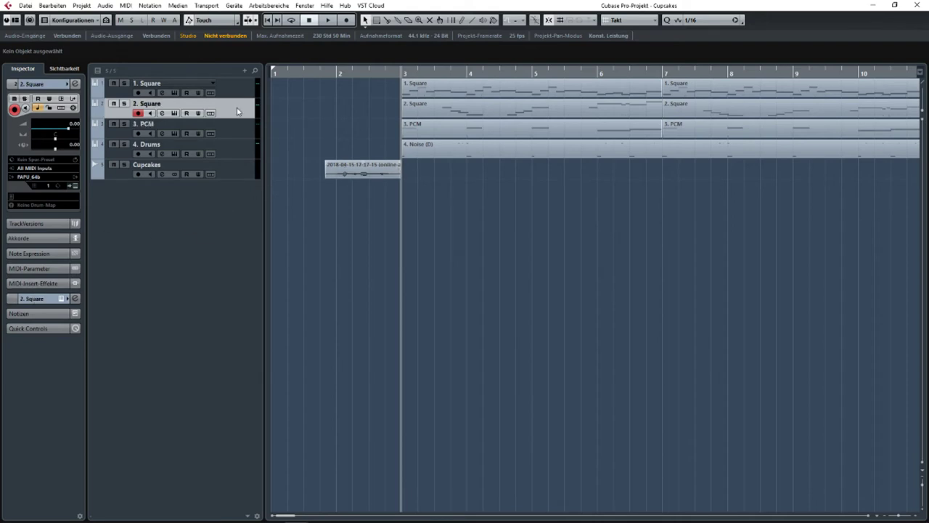
click(234, 128)
click(36, 298)
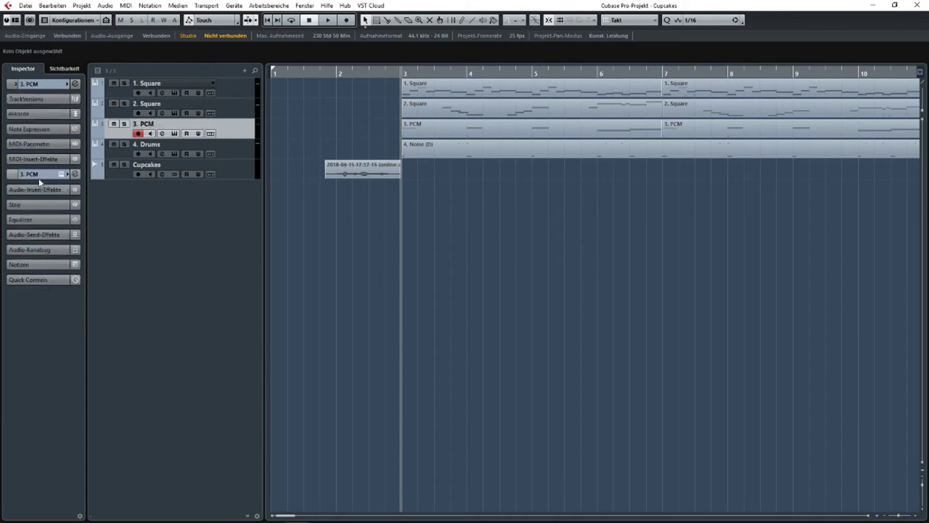
click(41, 84)
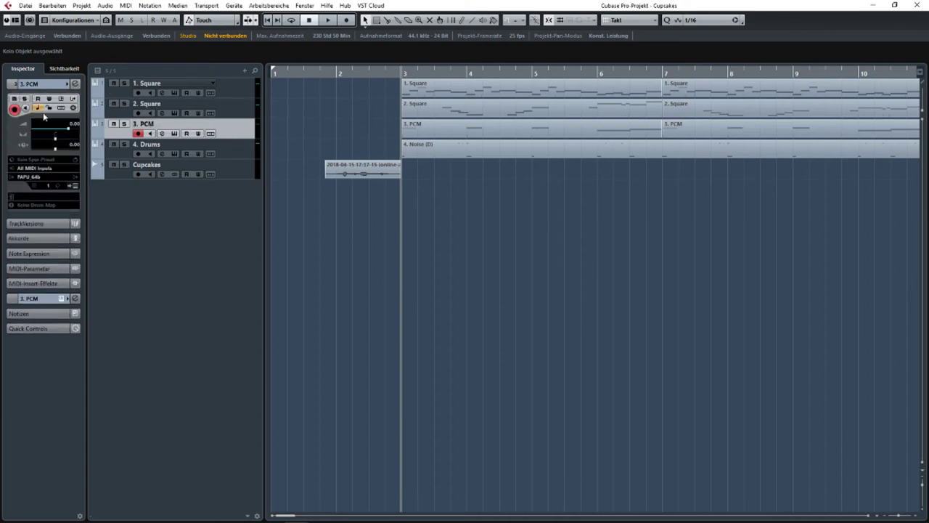
click(34, 178)
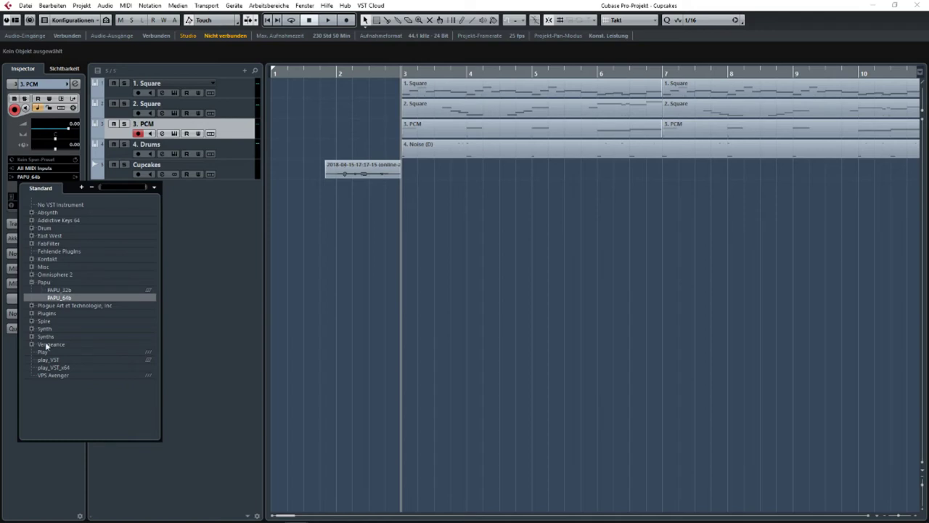
click(31, 329)
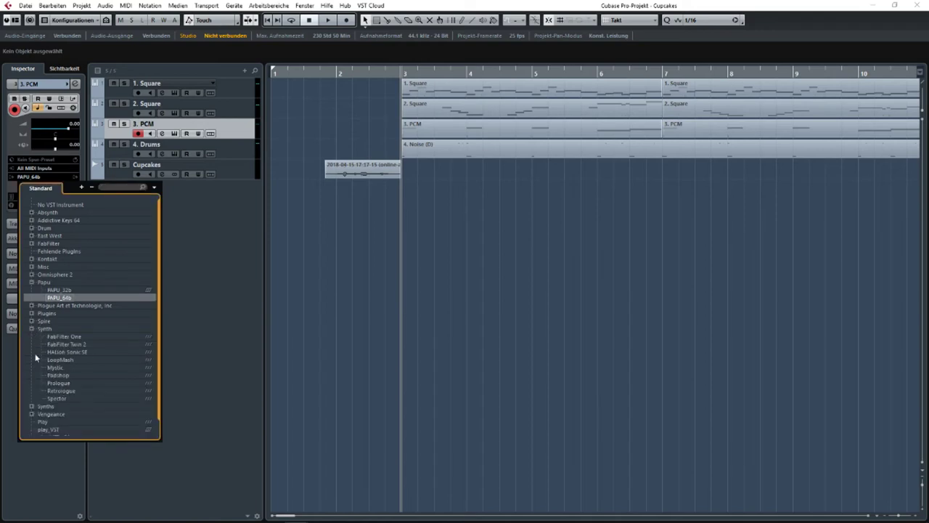
click(32, 328)
click(31, 336)
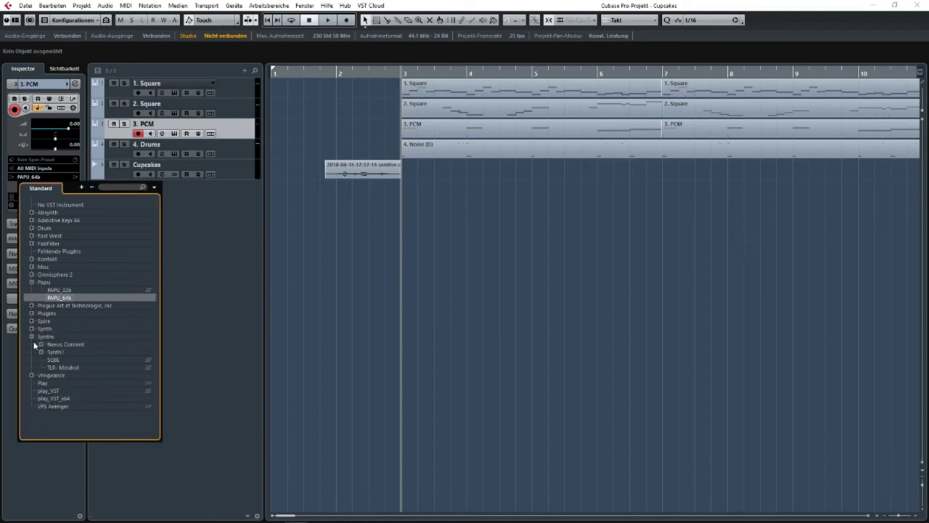
click(41, 350)
click(62, 358)
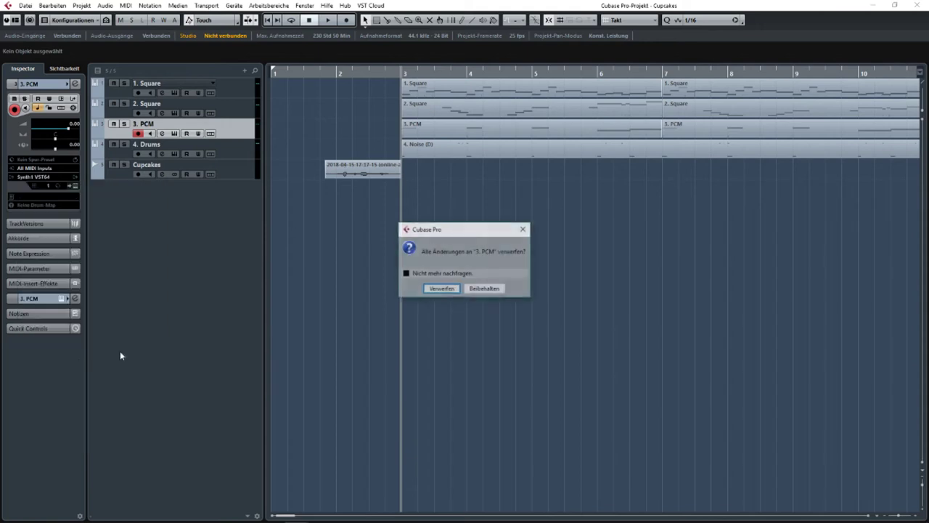
click(445, 289)
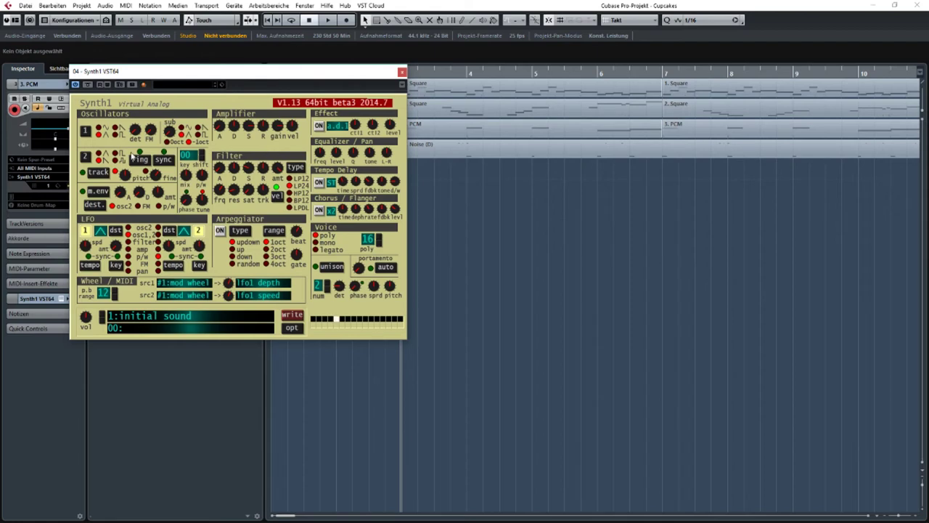
- Turn on the second oscillator's track option and the arpeggiator in Synth1
click(100, 173)
click(219, 231)
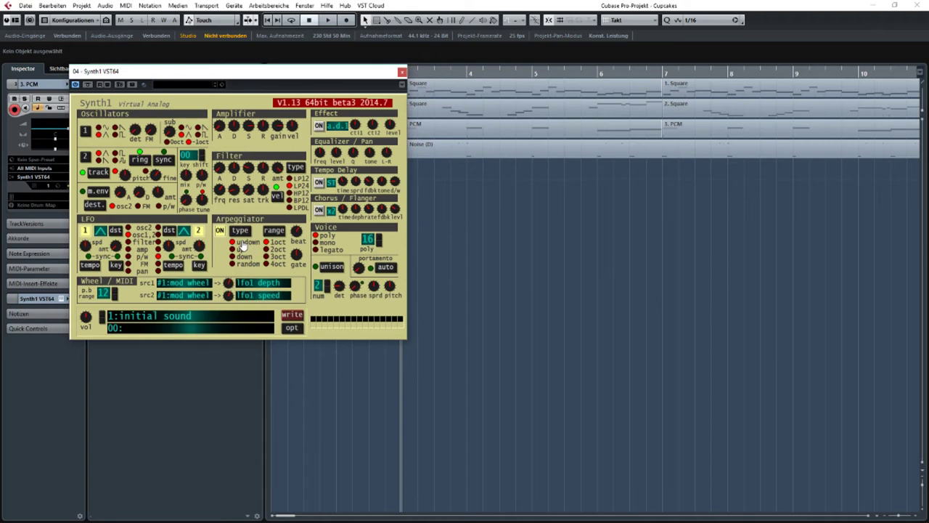
drag(206, 74, 324, 134)
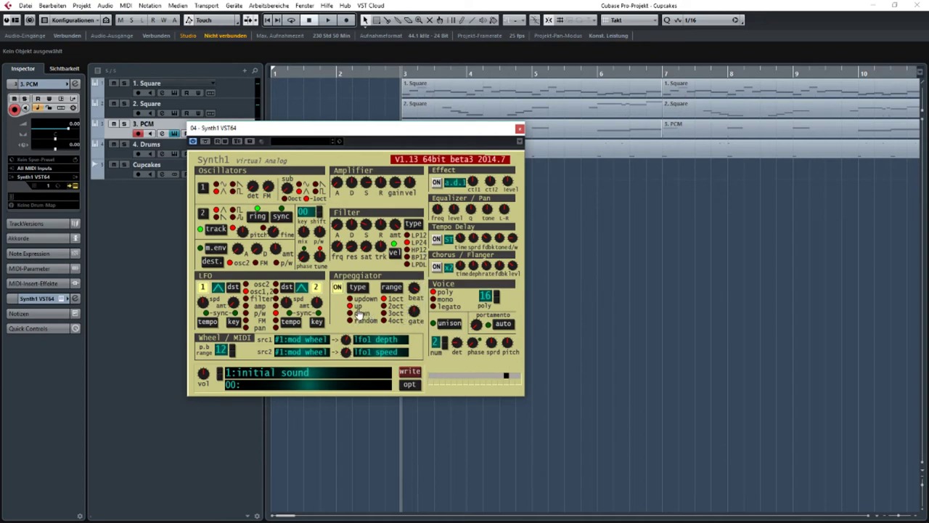
- Pick other waveforms for Synth1's two oscillators and try both LFOs on and off, leaving them off
click(233, 210)
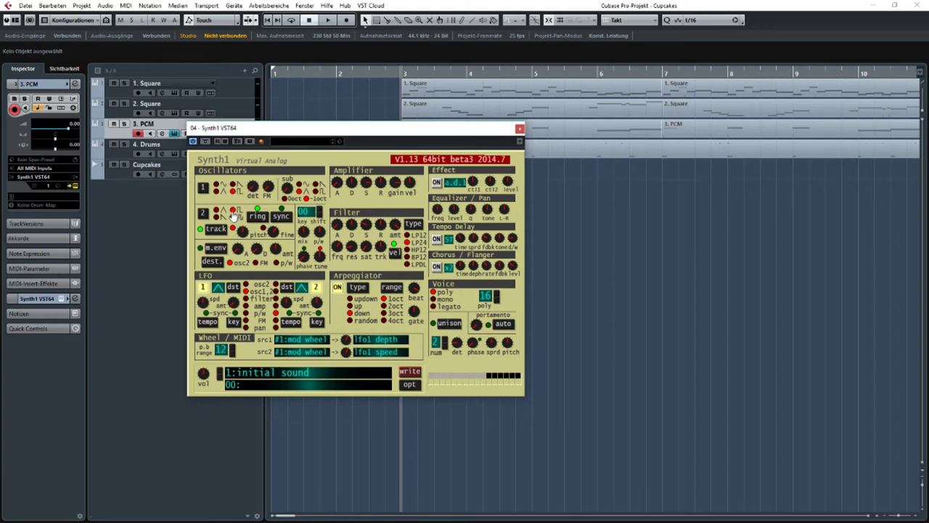
click(222, 192)
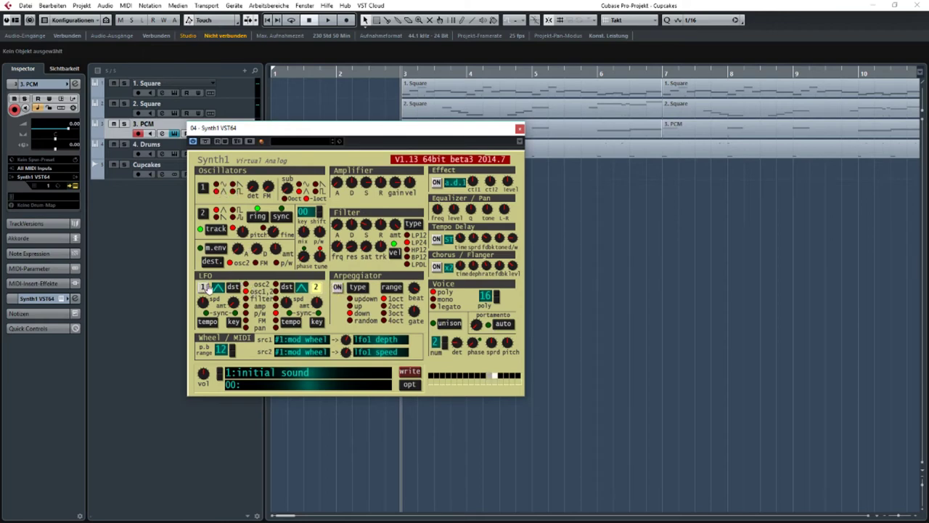
click(316, 289)
click(204, 287)
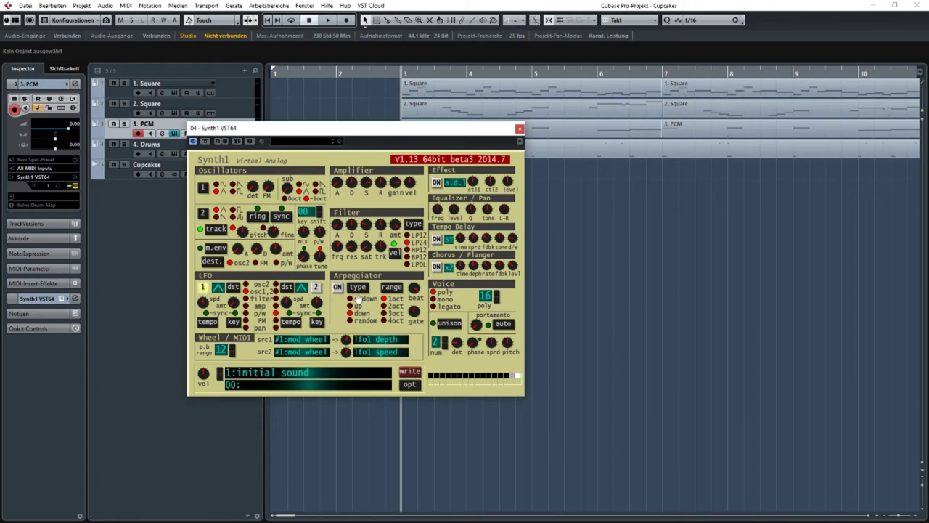
click(204, 288)
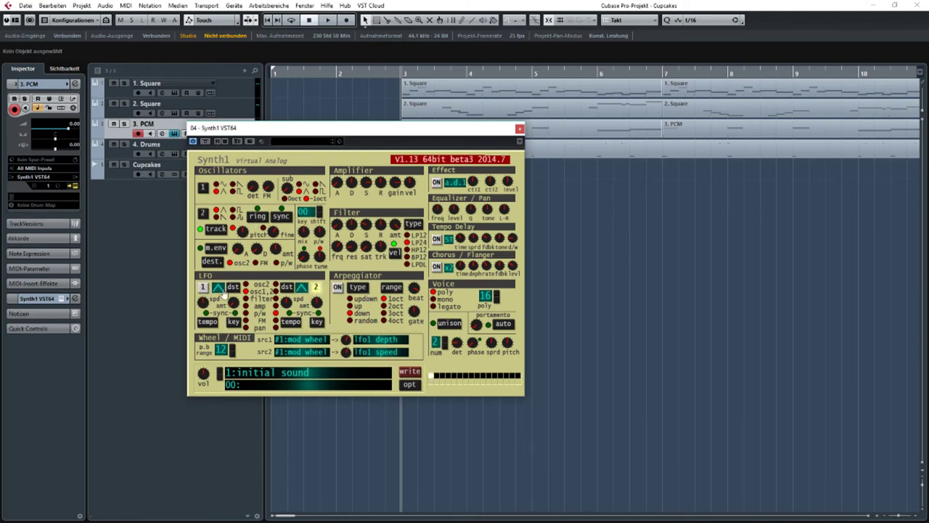
click(317, 288)
click(520, 128)
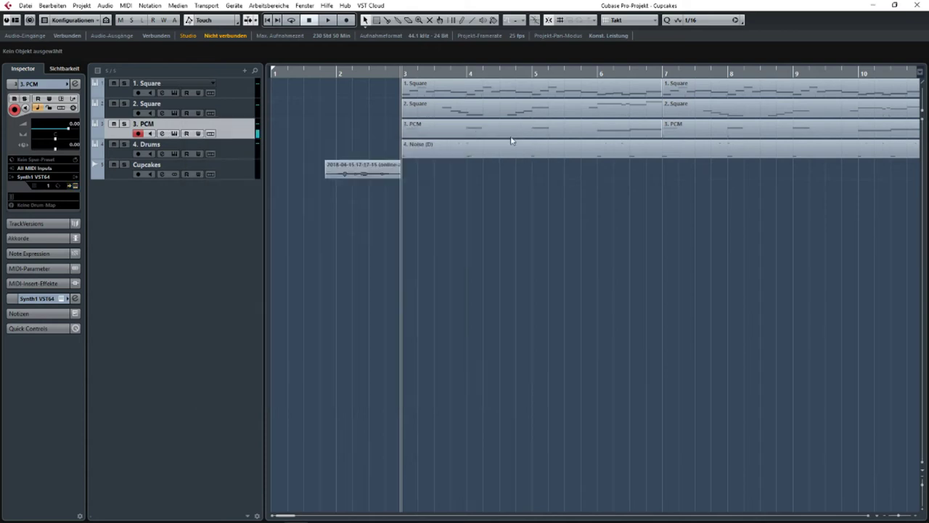
key(g)
key(g)
key(g)
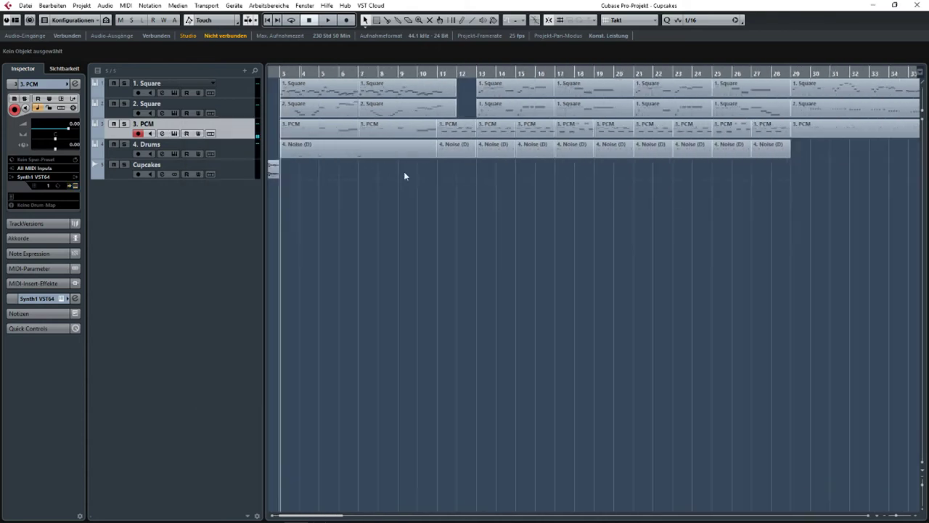
key(h)
key(h)
key(h)
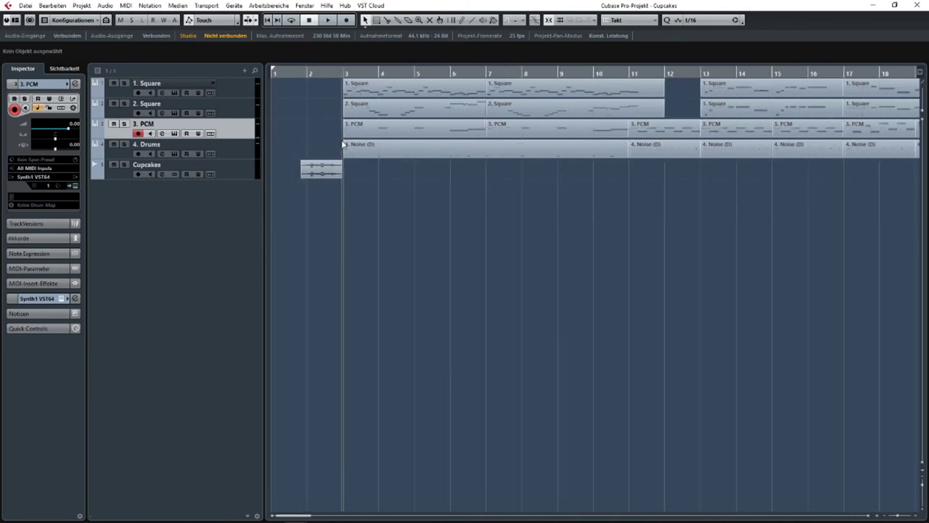
click(245, 90)
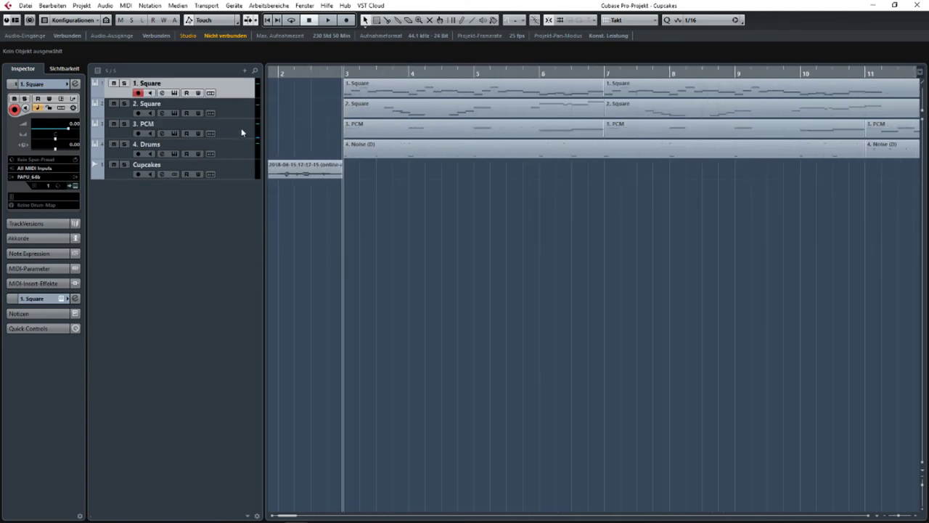
- Open all parts of the 4. Drums track together in the key editor and examine their notes and velocities
click(243, 143)
key(g)
key(g)
key(g)
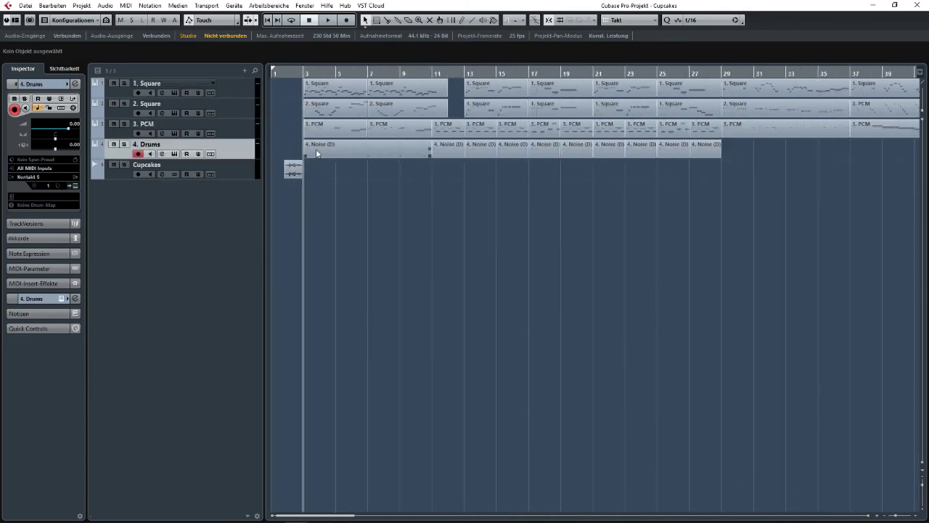
drag(293, 146, 709, 155)
key(Return)
key(g)
key(g)
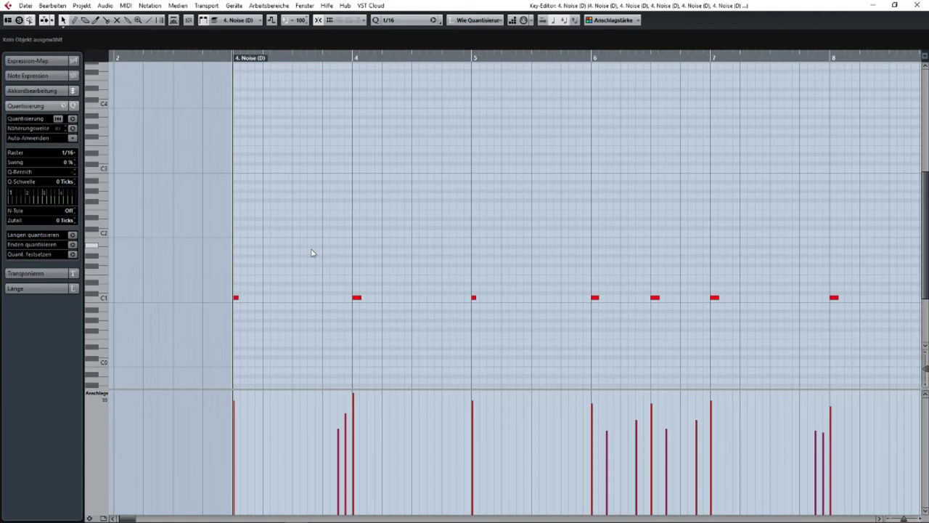
key(Return)
- Bring the Kontakt instrument of the 4. Drums track back up
click(237, 147)
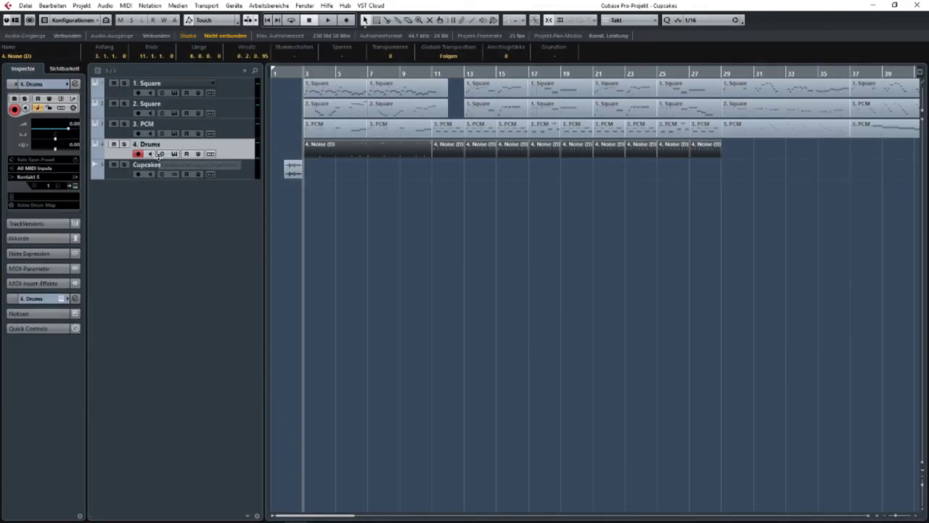
click(175, 155)
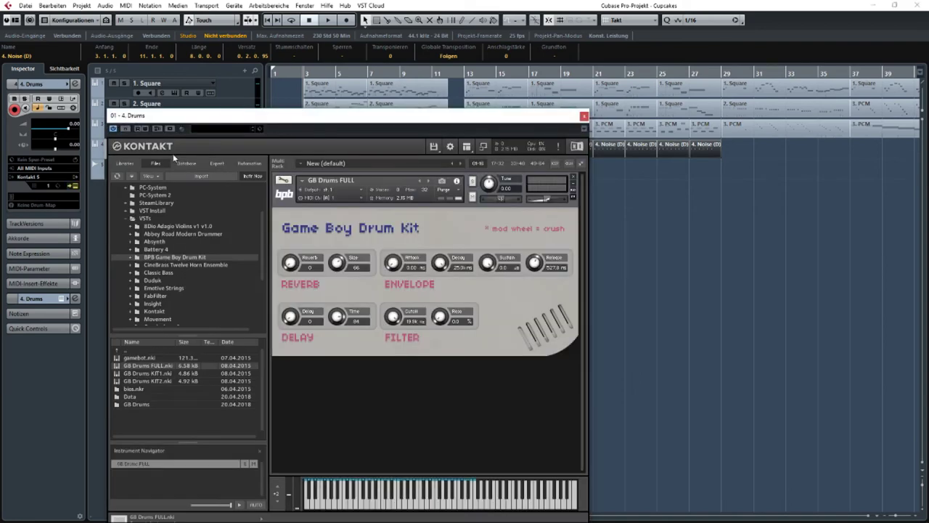
- Close Kontakt, view the notes of all drum parts in the key editor and return to the project
click(584, 115)
key(Return)
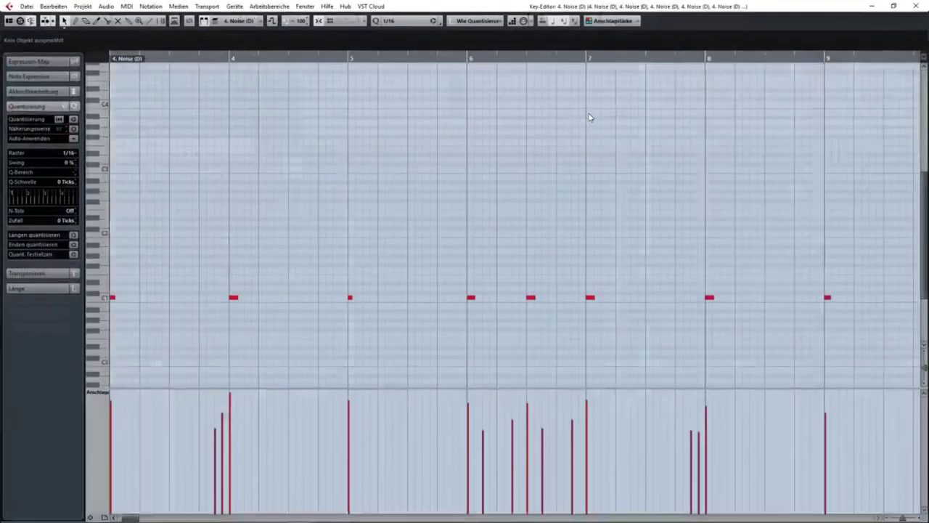
key(g)
key(g)
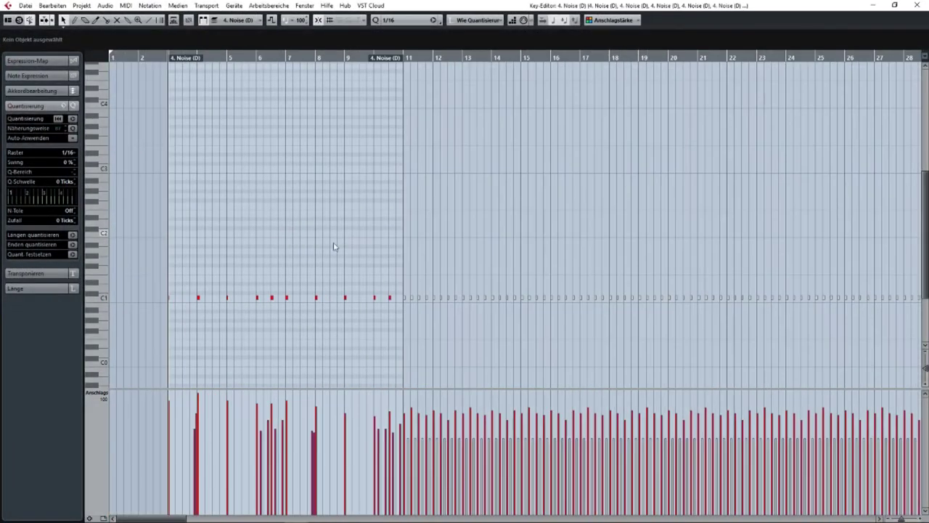
key(g)
drag(110, 265, 534, 323)
key(h)
click(918, 5)
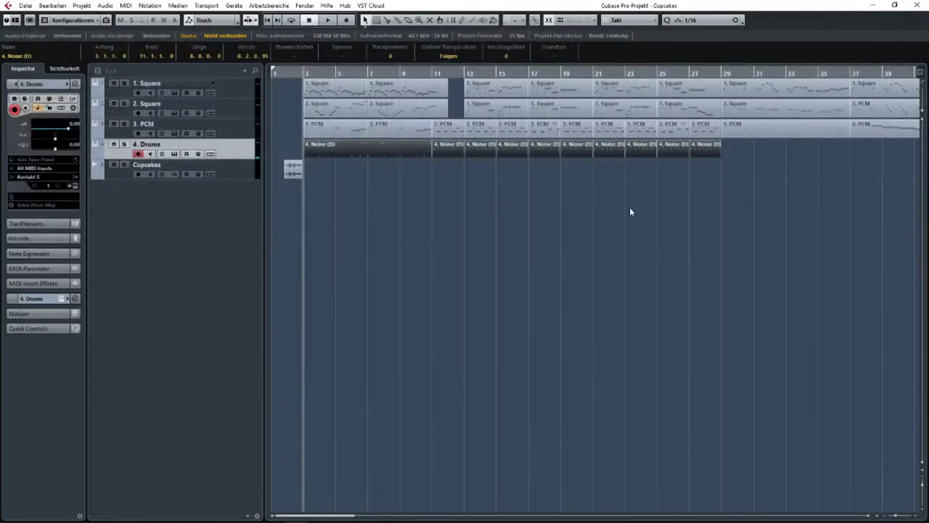
- Move all C1 notes of the drum parts up to G2 in the key editor and play a short stretch
double_click(338, 143)
key(g)
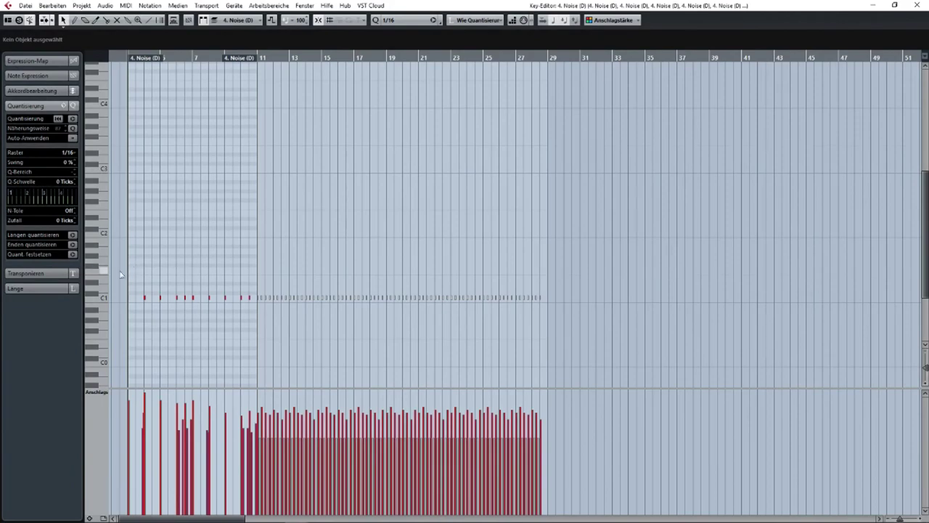
drag(116, 270, 604, 327)
key(h)
key(h)
scroll(178, 279, left, 4)
scroll(179, 286, up, 2)
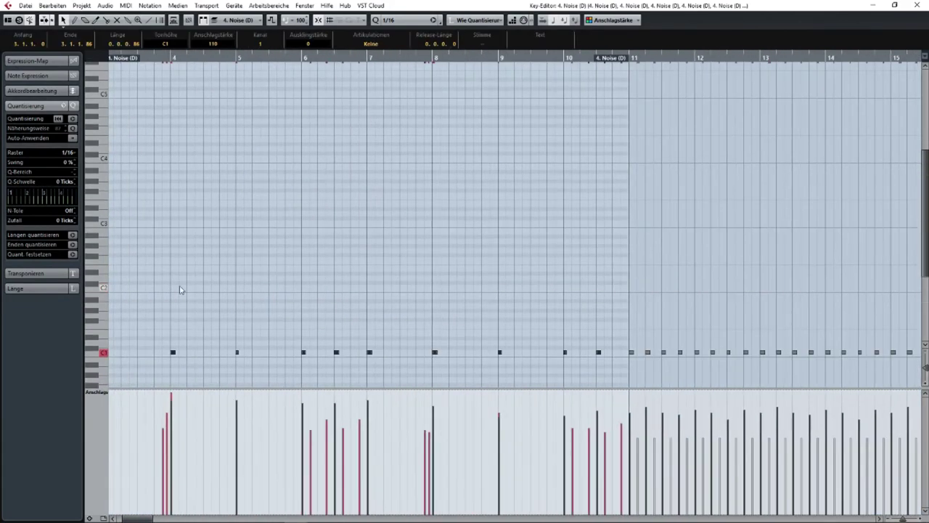
key(h)
key(h)
drag(181, 290, 545, 235)
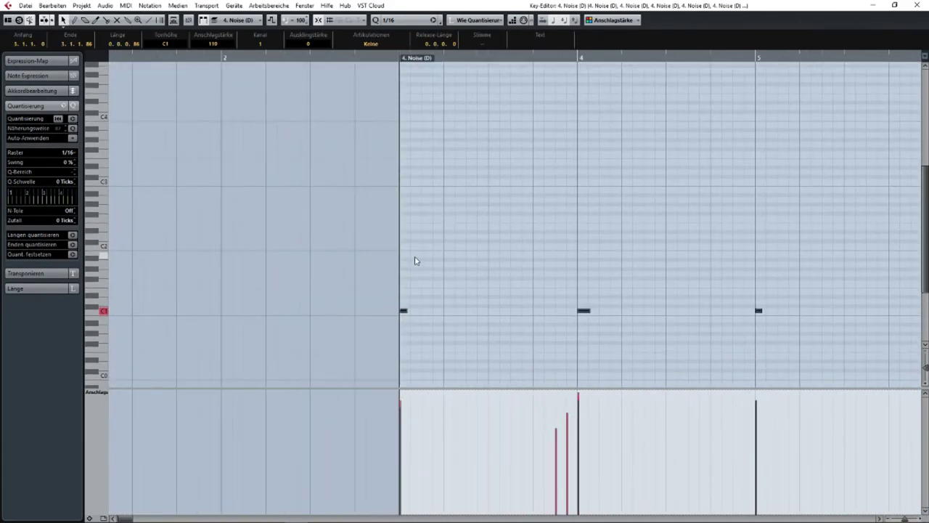
drag(404, 311, 407, 215)
key(space)
key(g)
key(g)
click(455, 159)
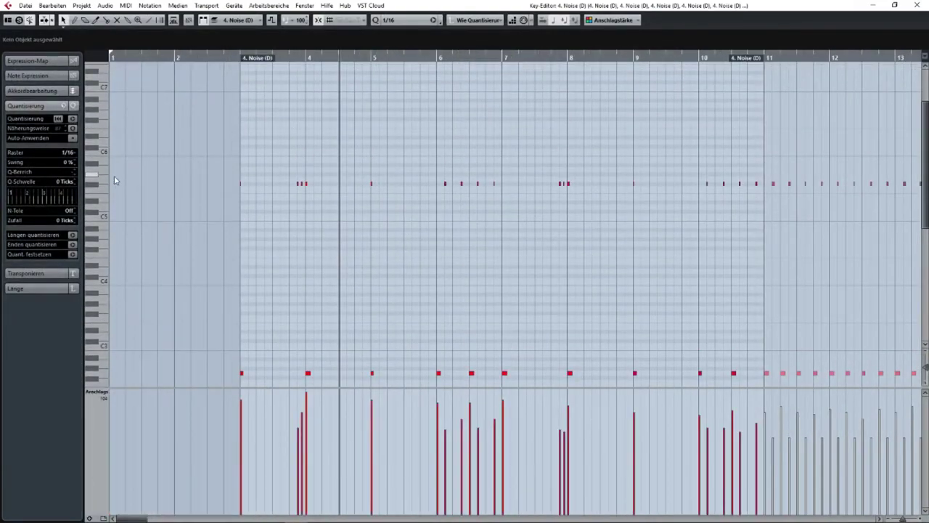
- Select all F#5 notes of the drum parts and move them down to D#2
scroll(324, 253, down, 3)
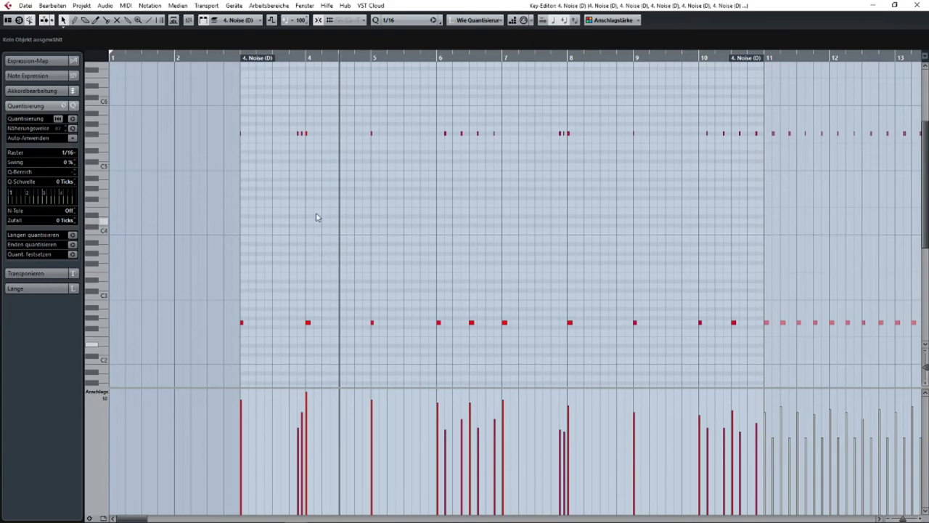
scroll(317, 217, down, 5)
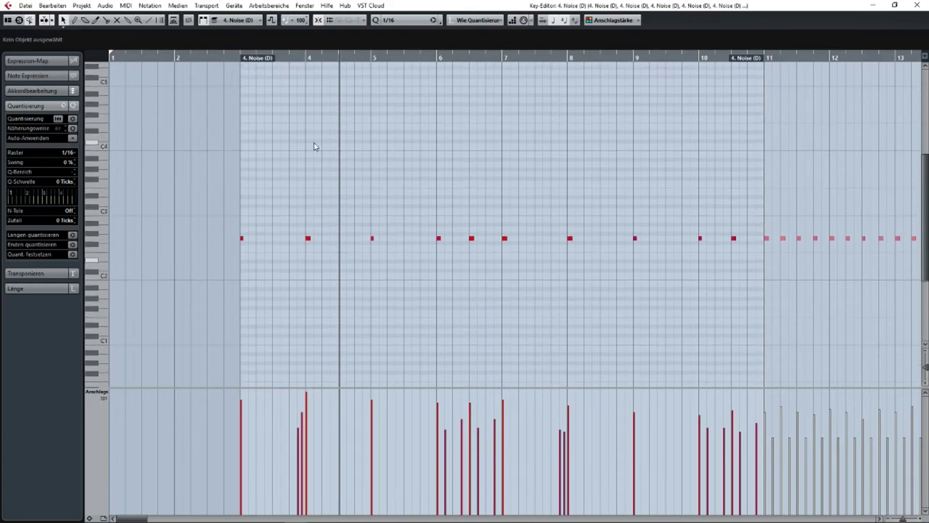
scroll(349, 164, up, 1)
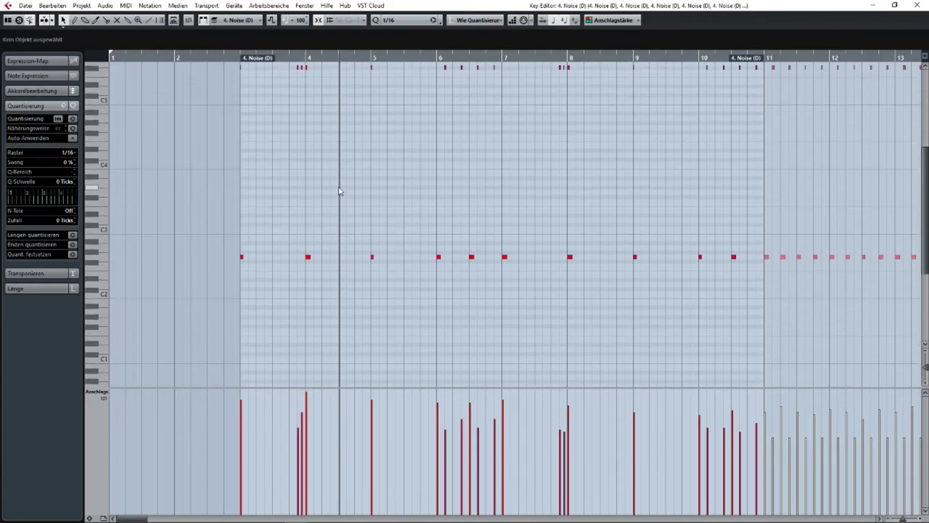
key(g)
scroll(342, 195, up, 6)
key(g)
drag(143, 149, 317, 193)
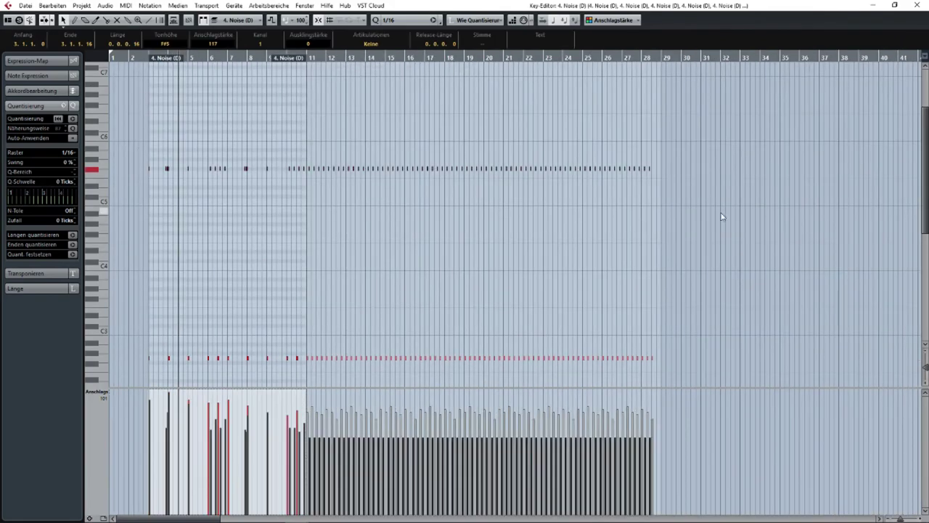
key(h)
key(h)
key(h)
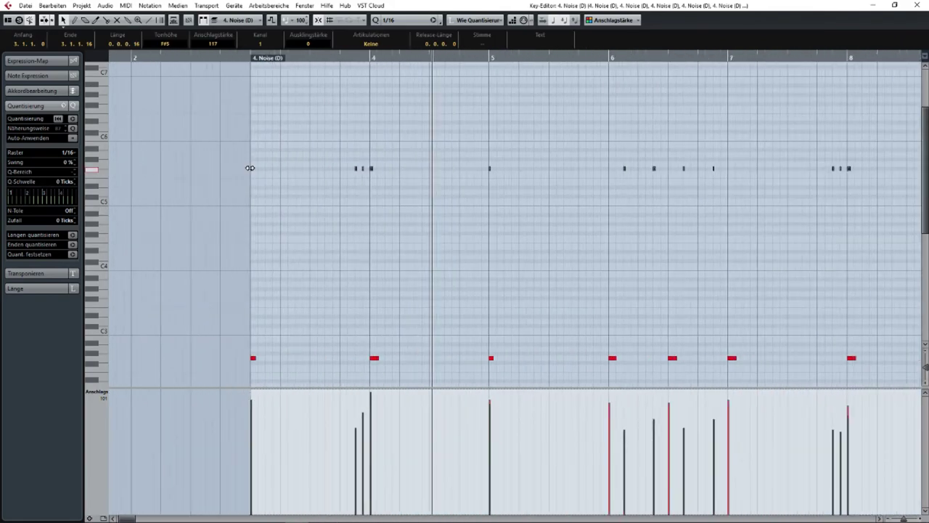
drag(251, 171, 254, 377)
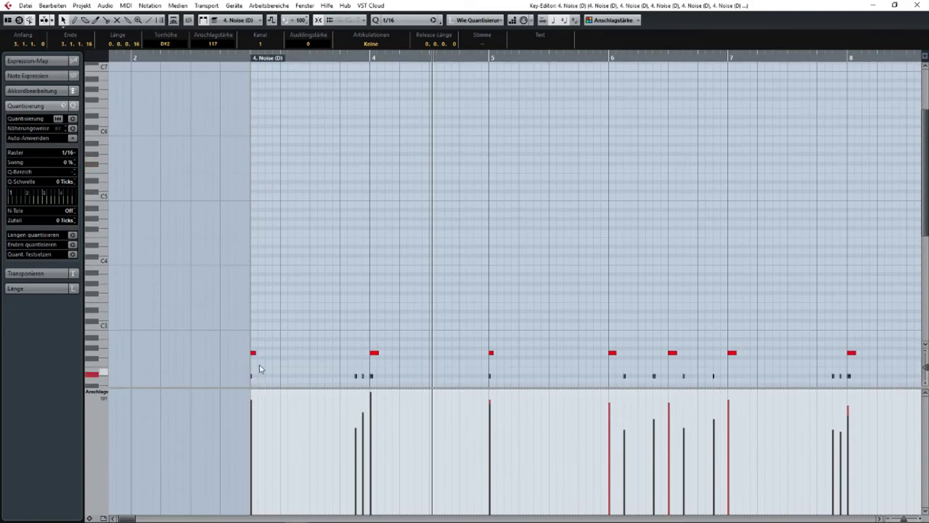
- Close the key editor and briefly check the Kontakt instrument of the 4. Drums track
key(h)
key(h)
scroll(345, 251, down, 7)
key(g)
key(g)
key(g)
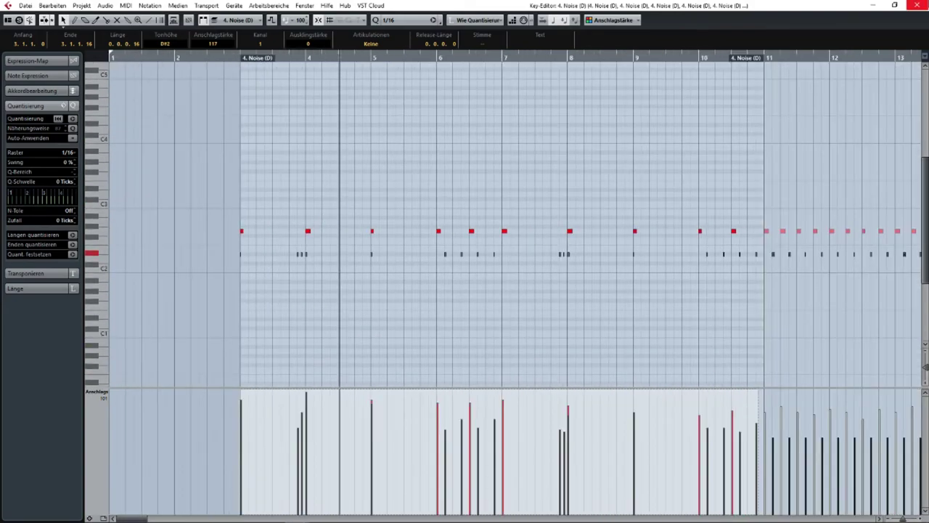
click(918, 5)
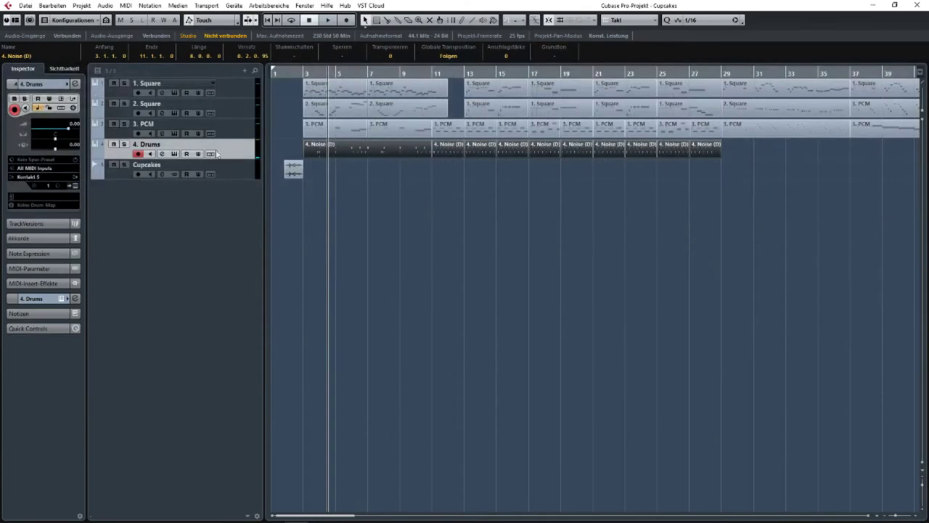
click(174, 154)
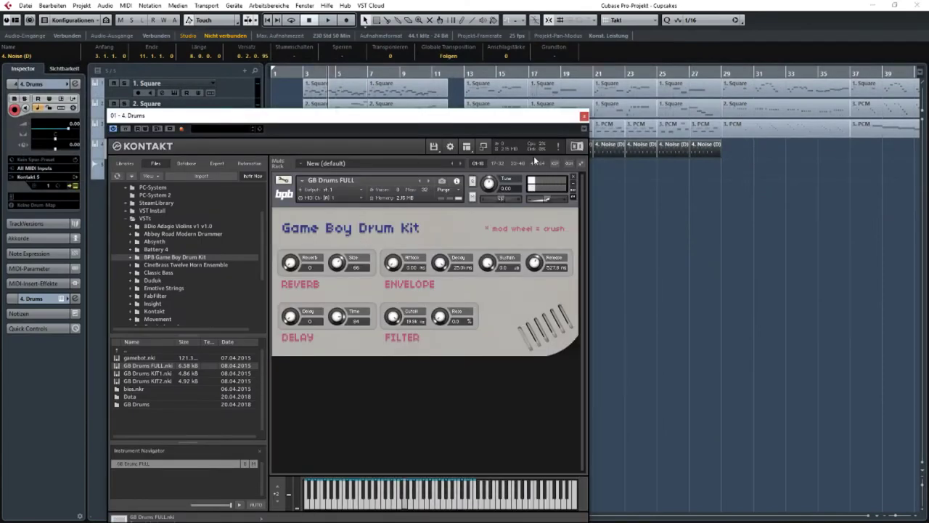
click(583, 116)
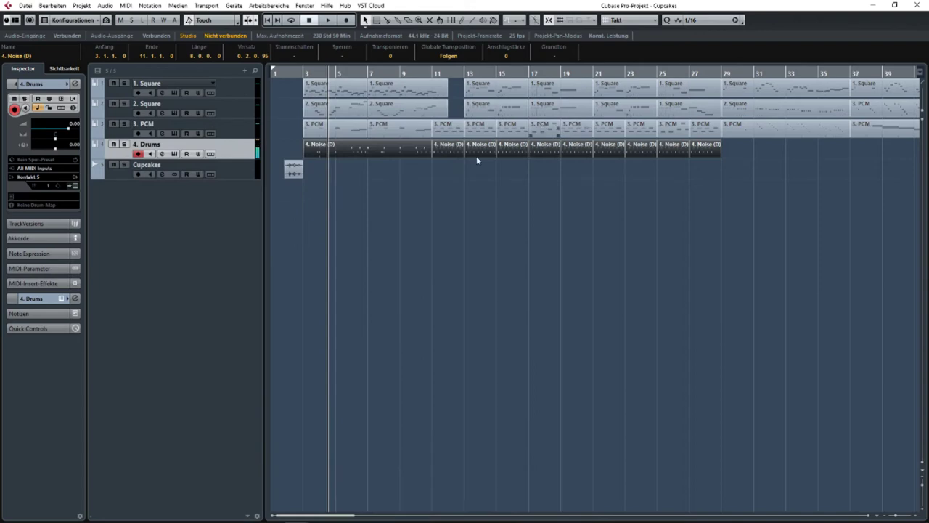
- Duplicate the 4. Drums track, naming the copy 4. Drums HiHat and the original 4. Drums Kick
right_click(253, 151)
click(279, 177)
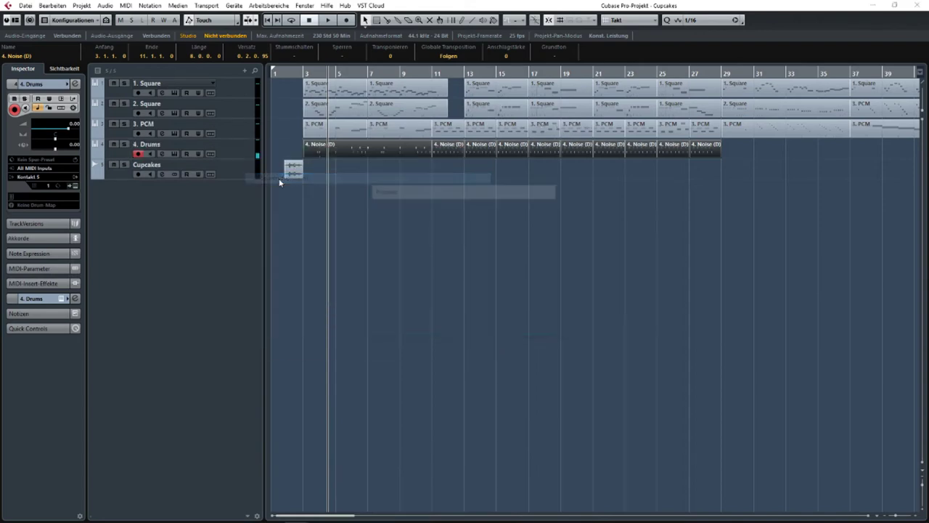
double_click(155, 165)
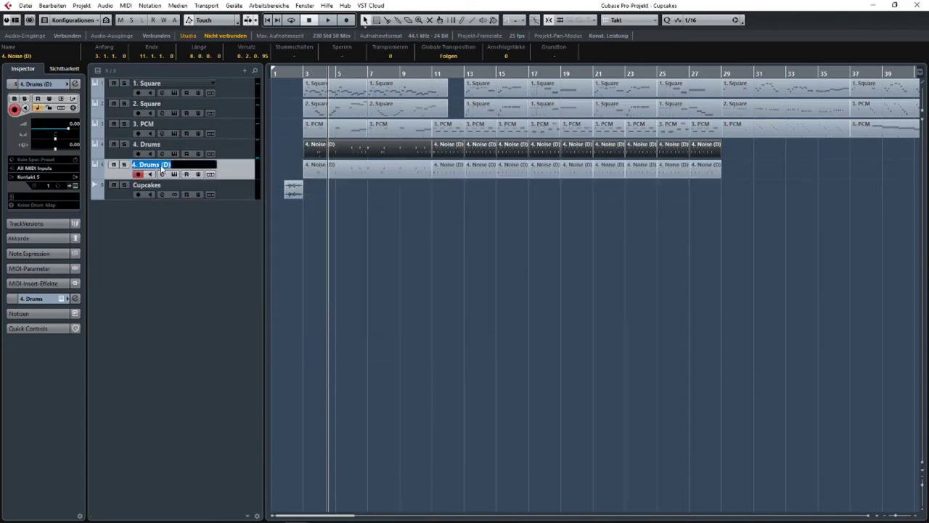
drag(161, 165, 286, 172)
text(HiHat)
key(Return)
double_click(174, 144)
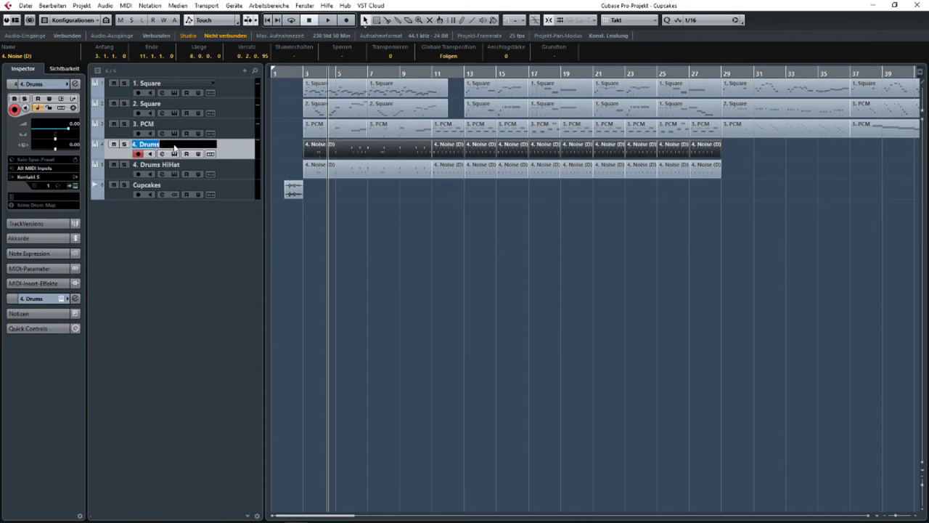
key(Return)
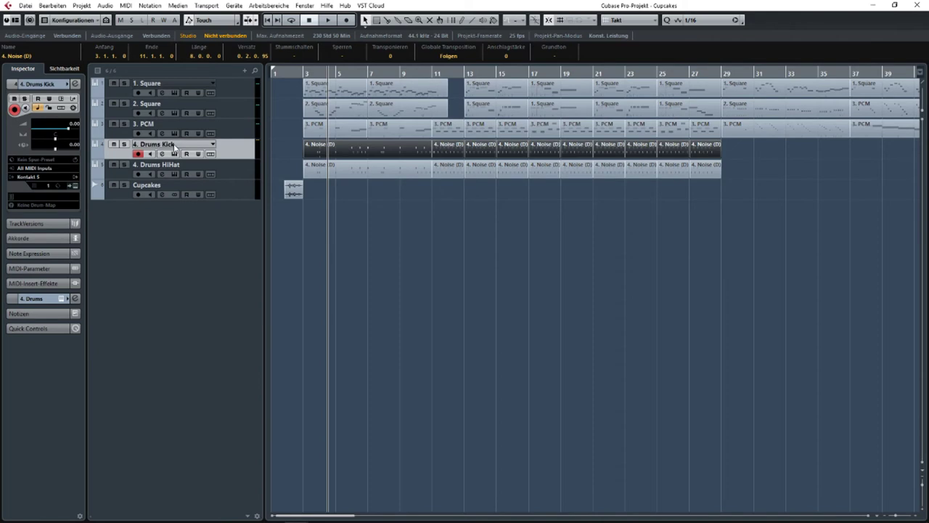
- Try to remove one of the two note rows from all parts of the upper drum track in the key editor
drag(246, 145, 538, 148)
key(g)
key(Return)
scroll(249, 225, down, 5)
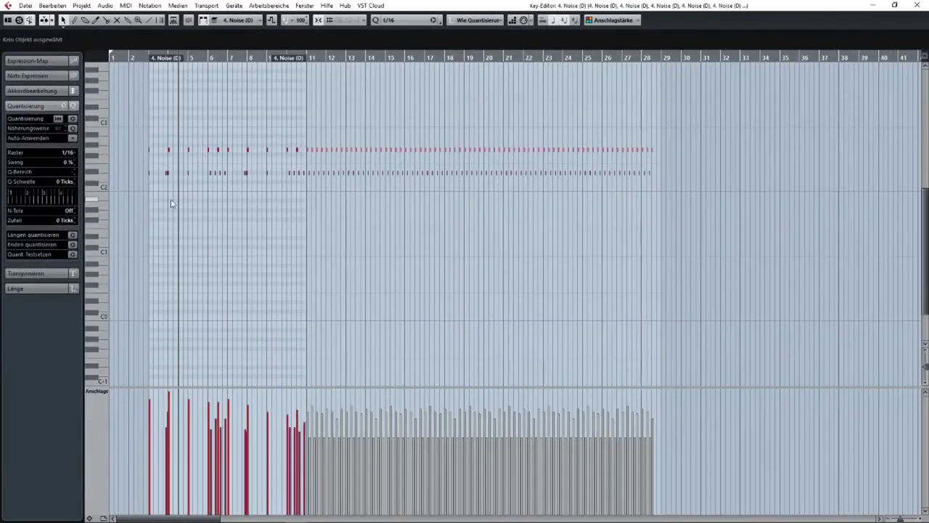
scroll(171, 203, up, 3)
drag(140, 175, 702, 187)
key(Return)
drag(578, 175, 287, 176)
key(Return)
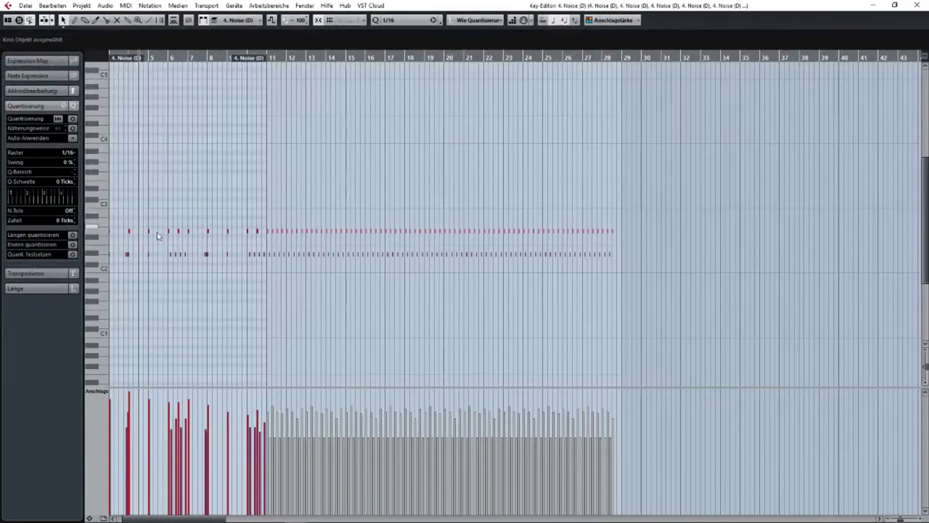
drag(635, 229, 143, 243)
key(Delete)
key(Return)
- Try deleting the D#2 notes from only the first part of the upper drum track
double_click(317, 146)
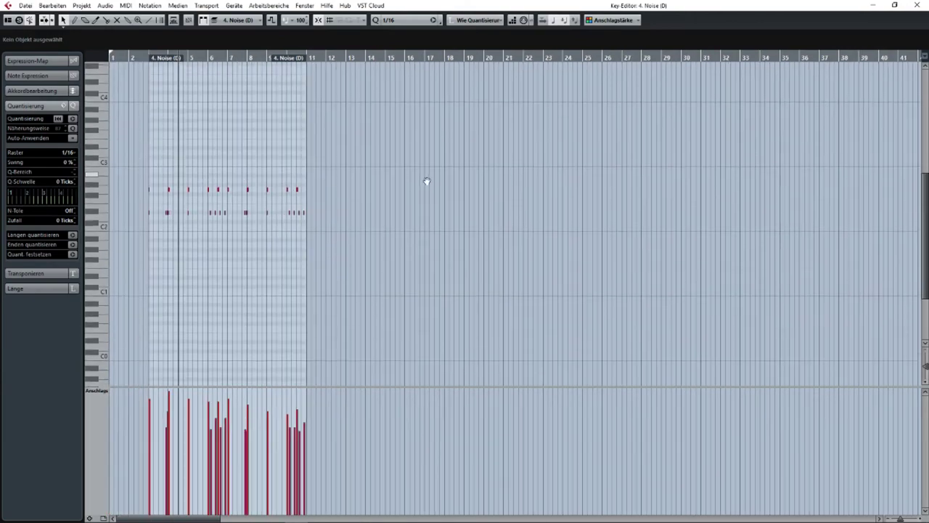
drag(346, 206, 120, 244)
key(Delete)
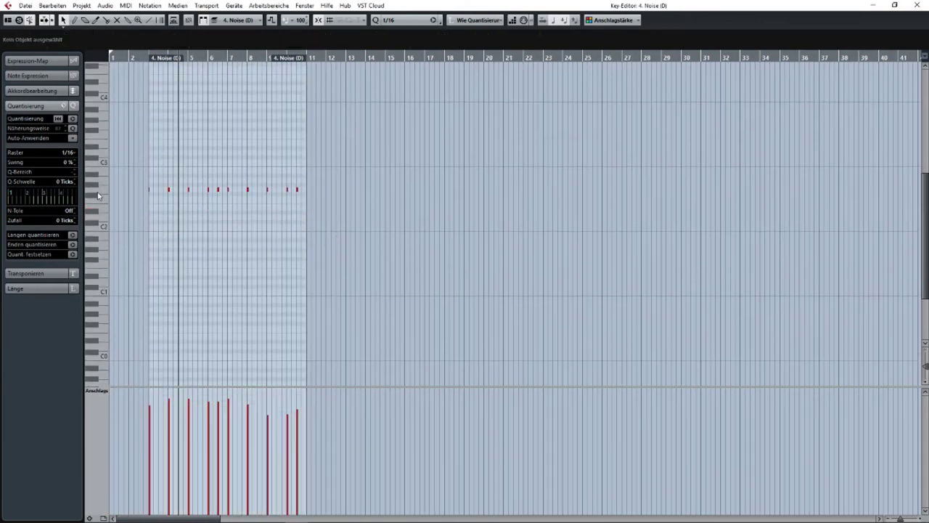
key(Return)
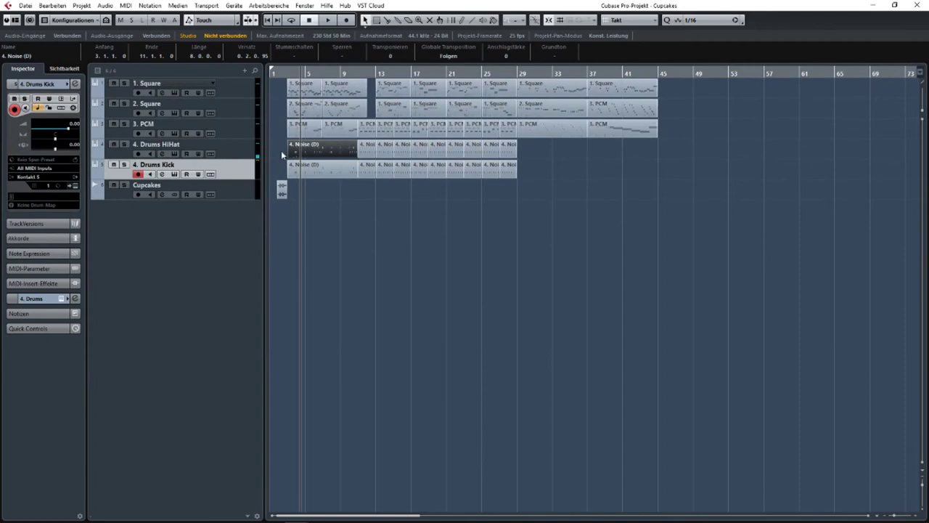
- Delete the G2 notes from all parts of the 4. Drums HiHat track and close the editor
drag(272, 153, 529, 143)
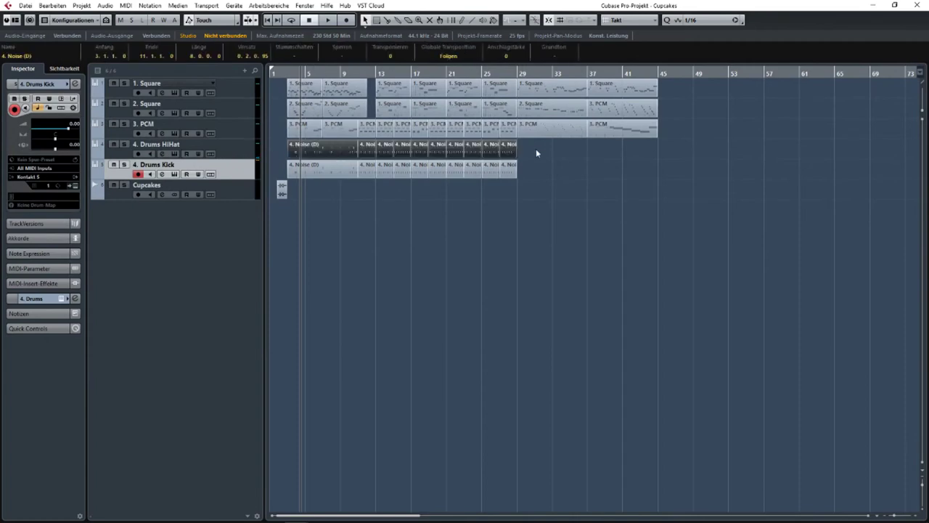
key(Return)
drag(645, 158, 111, 203)
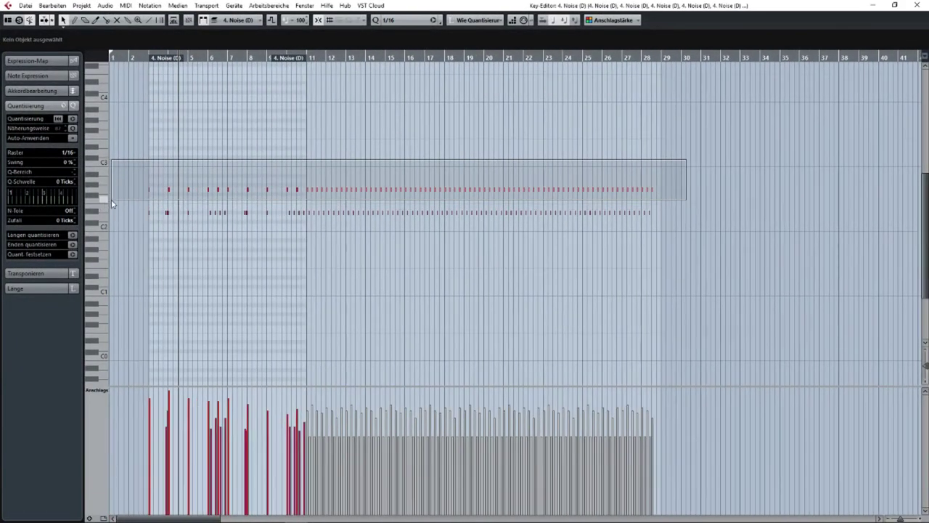
key(Delete)
click(916, 5)
- Delete the D#2 notes from all parts of the 4. Drums Kick track and close the editor
drag(549, 164, 305, 176)
key(Return)
drag(644, 244, 111, 312)
key(Delete)
click(917, 5)
- Open the kick track's FabFilter Pro-Q 2 insert and try a bell boost of about 3.5 dB at 48 Hz, removing it again
click(35, 189)
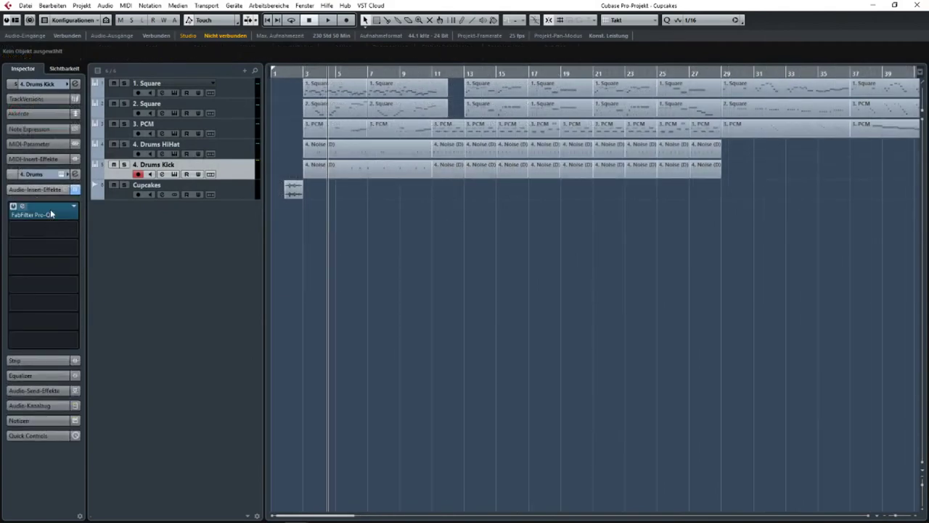
click(51, 213)
drag(103, 220, 283, 187)
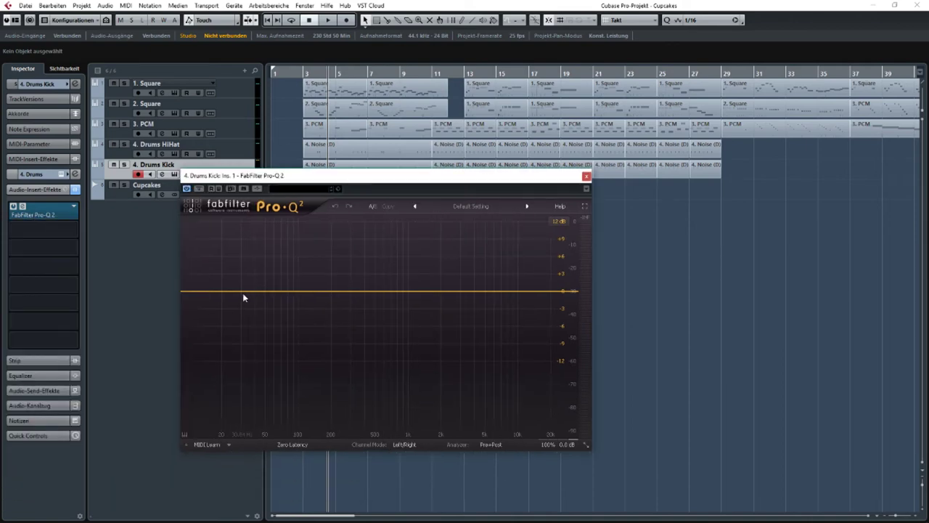
drag(247, 291, 262, 271)
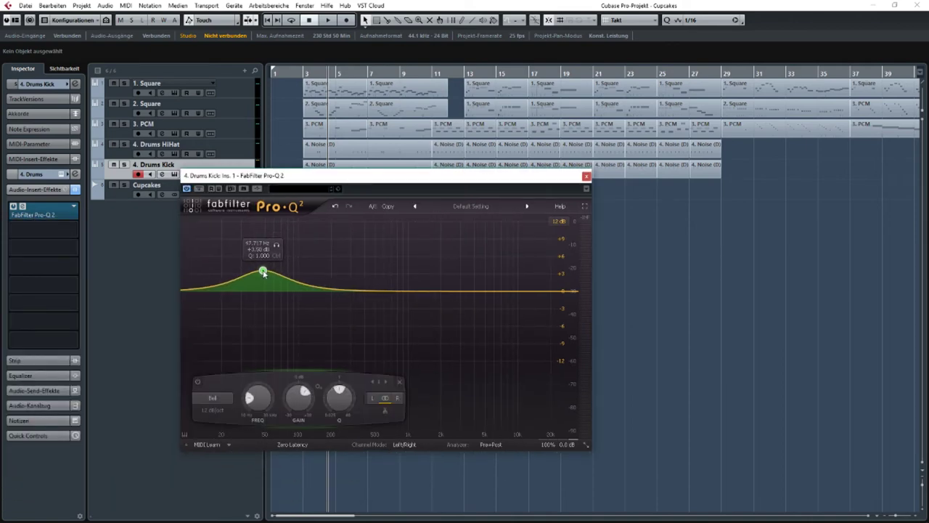
click(400, 381)
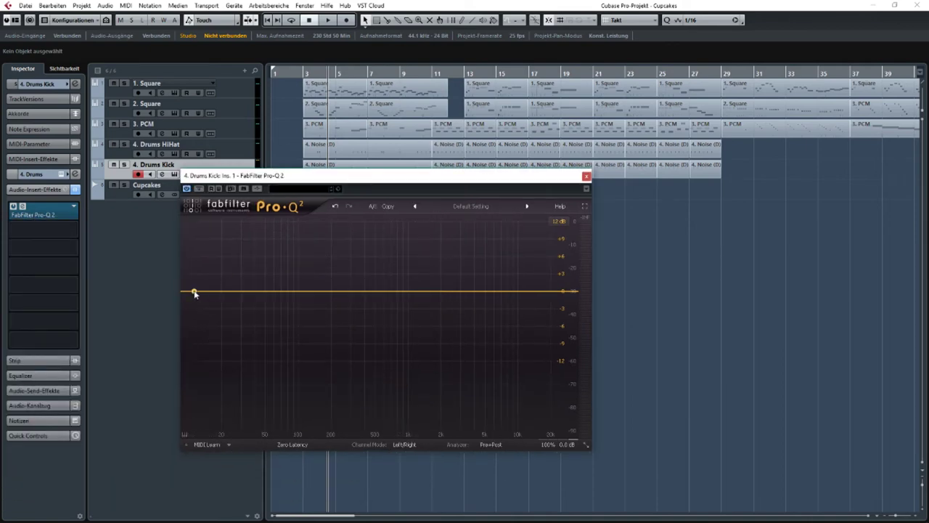
- Add an equalizer band at about 31.5 Hz and set its shape to Low Shelf
drag(194, 293, 243, 255)
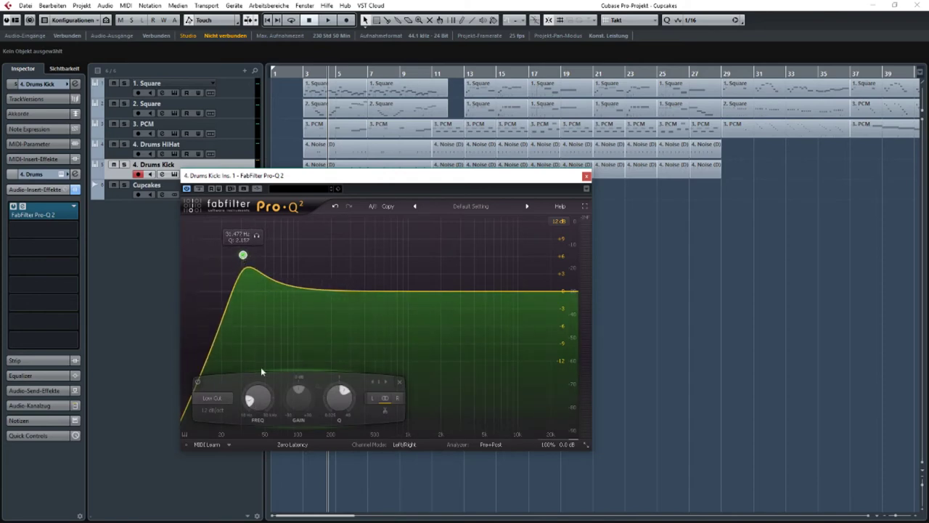
click(212, 397)
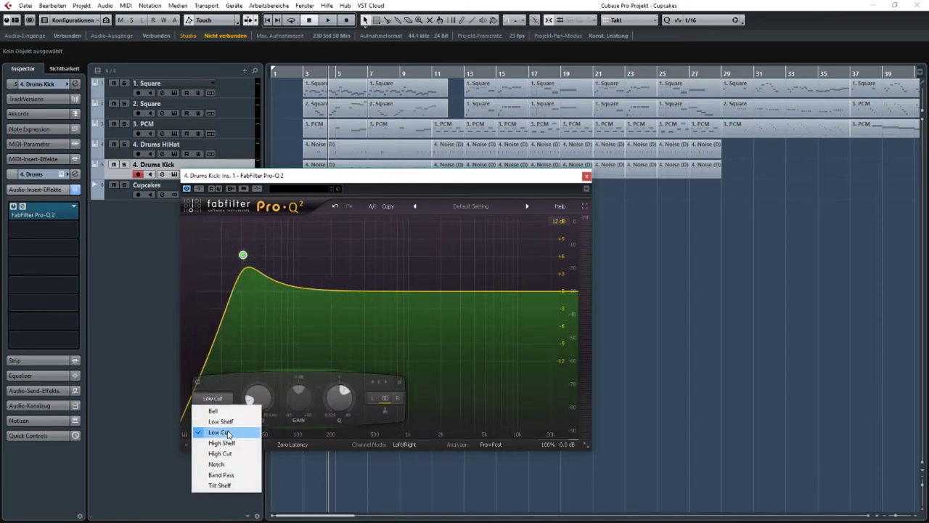
click(221, 421)
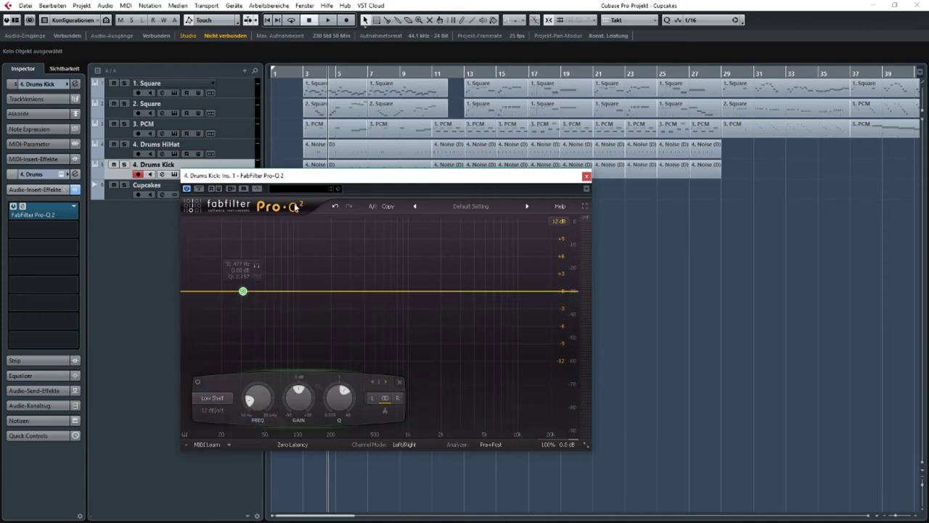
- Raise the low shelf to about 2.3 dB at 72 Hz and play the kick track soloed from bar 3
drag(243, 291, 283, 284)
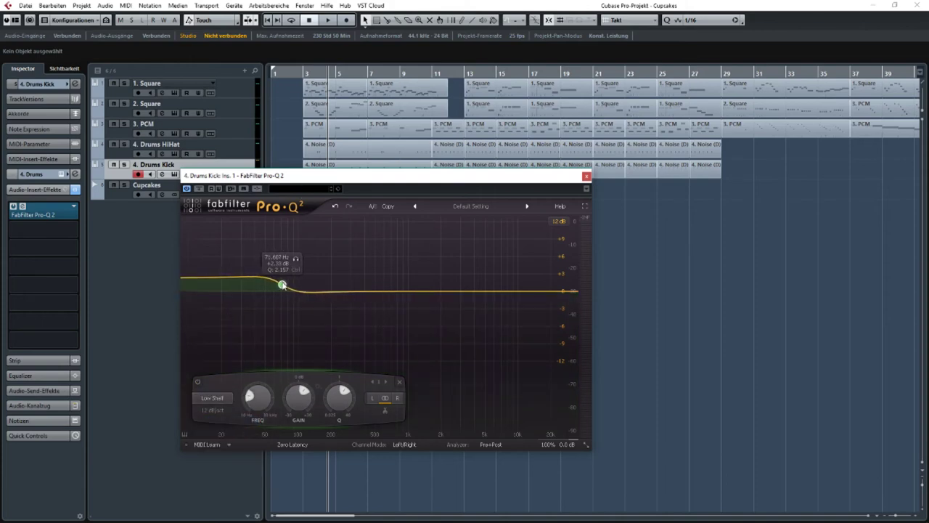
click(303, 72)
key(space)
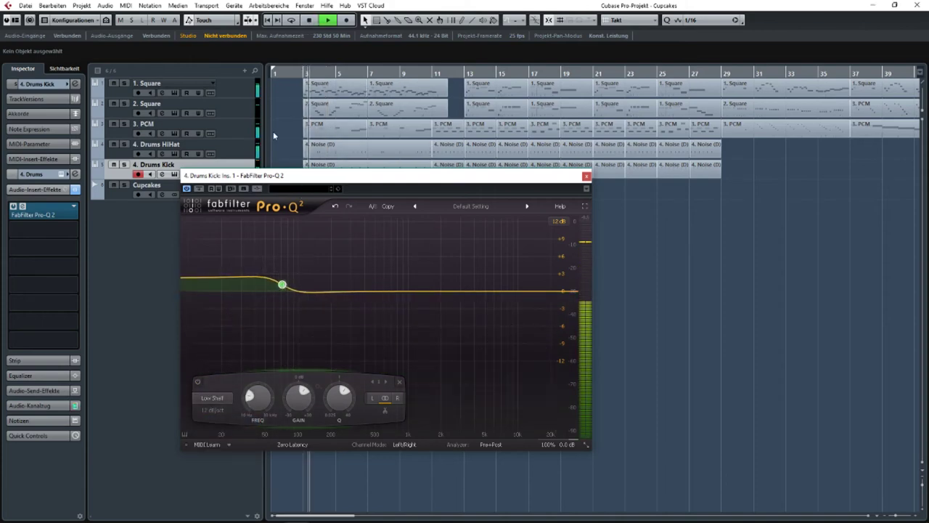
key(space)
click(123, 165)
key(space)
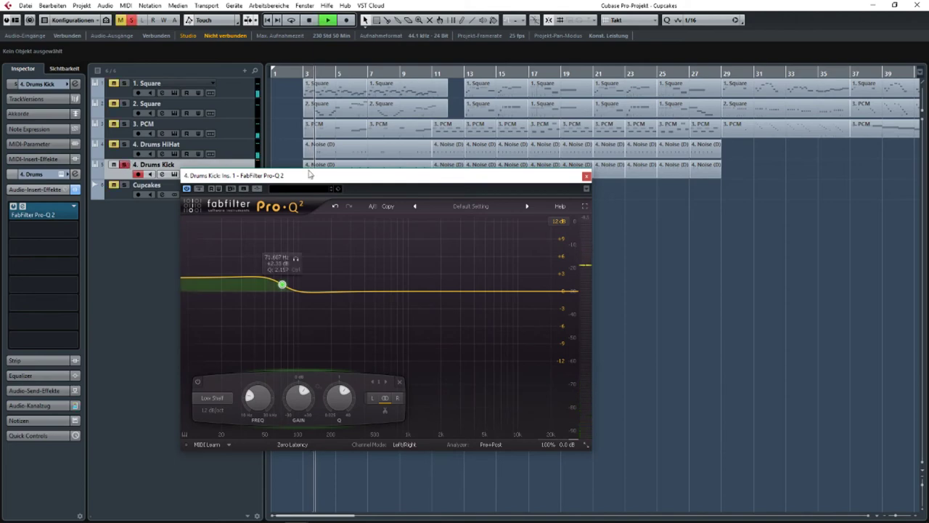
- Shift the low shelf to about 105 Hz and 4 dB, add a High Cut at about 1.1 kHz, close the equalizer and unsolo the kick
drag(282, 284, 302, 280)
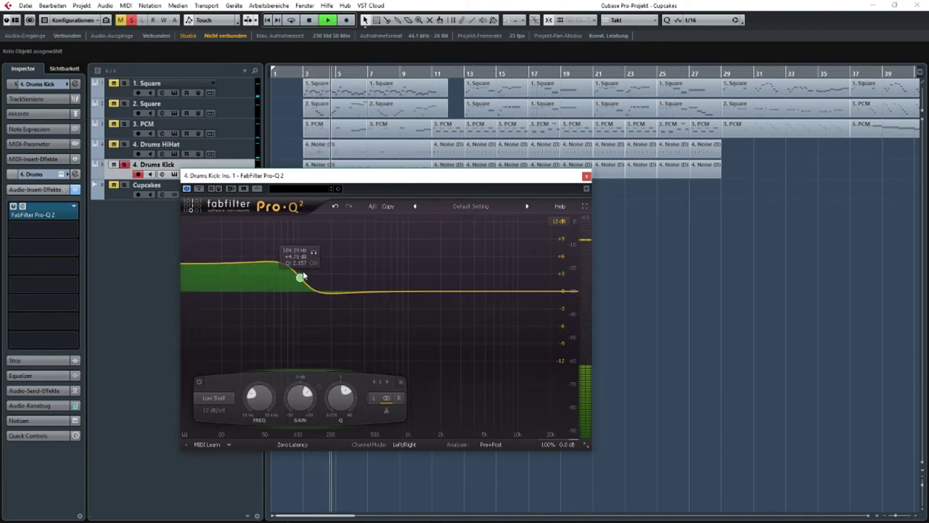
drag(543, 290, 412, 298)
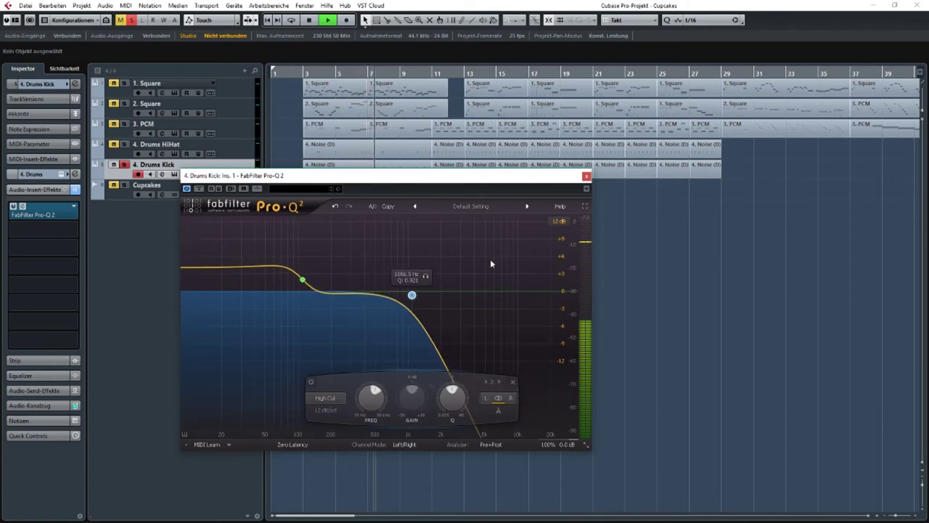
click(586, 177)
key(space)
scroll(313, 217, up, 3)
click(124, 164)
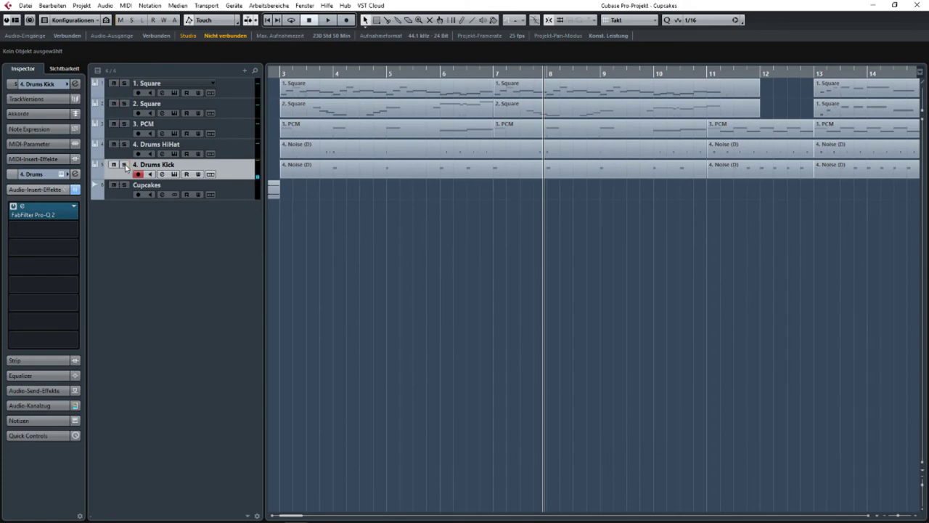
- Insert an Octaver in the kick's second slot with Direct 31, Octave 1 100 and Octave 2 100, audition it soloed and close it
click(54, 231)
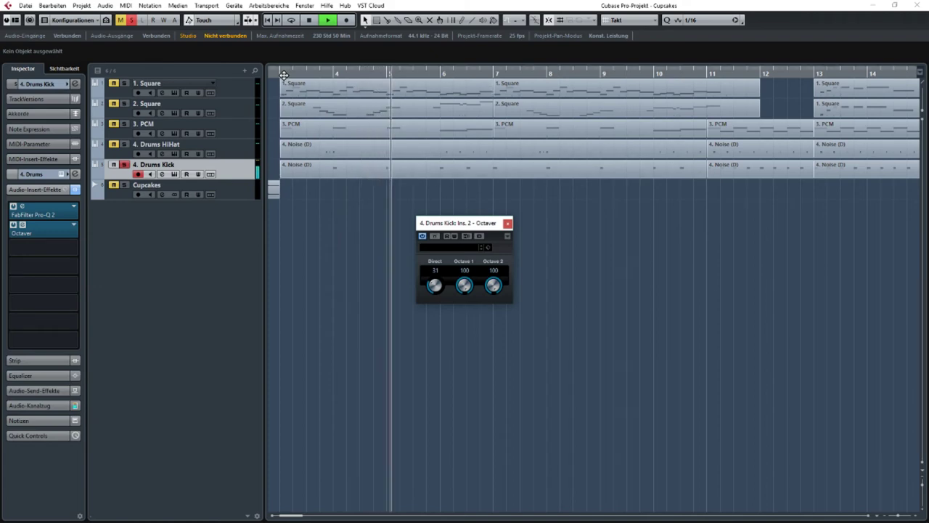
key(space)
drag(451, 230, 362, 258)
scroll(481, 202, left, 3)
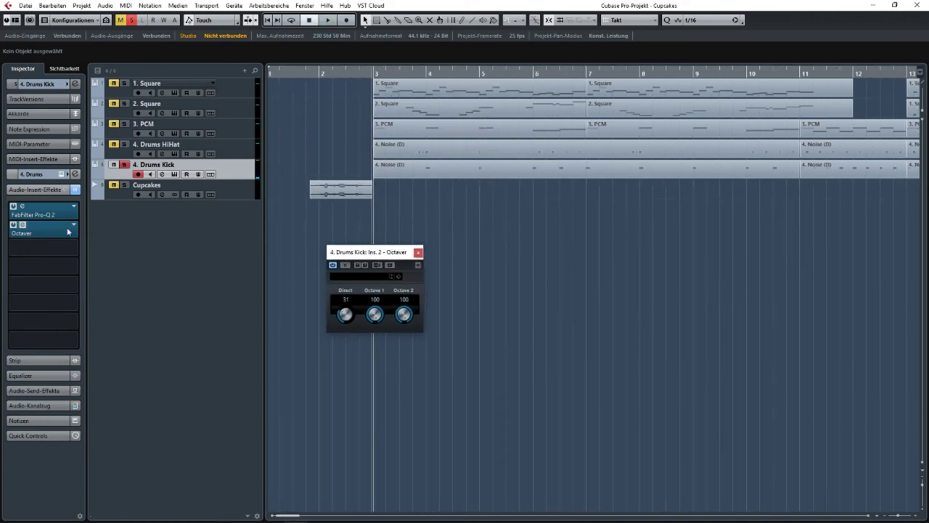
click(418, 252)
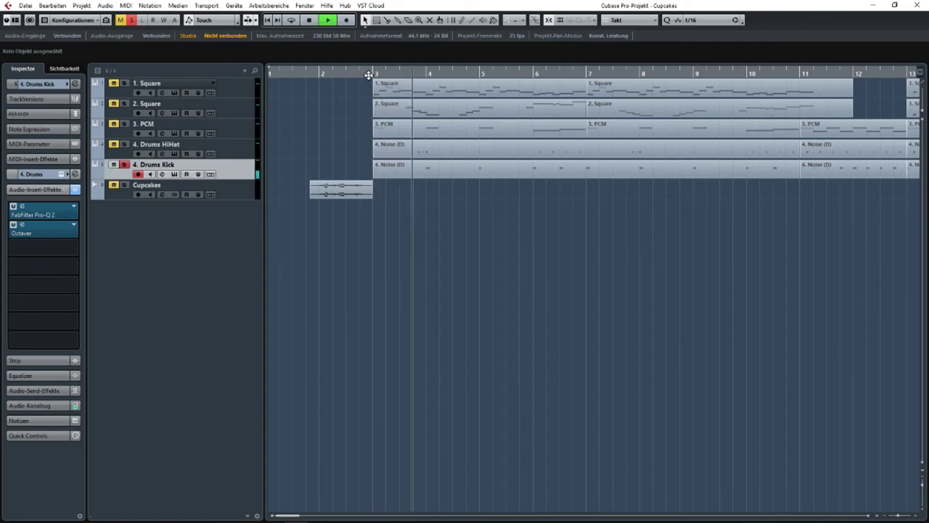
- Move the Octaver ahead of FabFilter Pro-Q 2 in the kick's insert chain and play the soloed kick from bar 3
key(space)
click(52, 211)
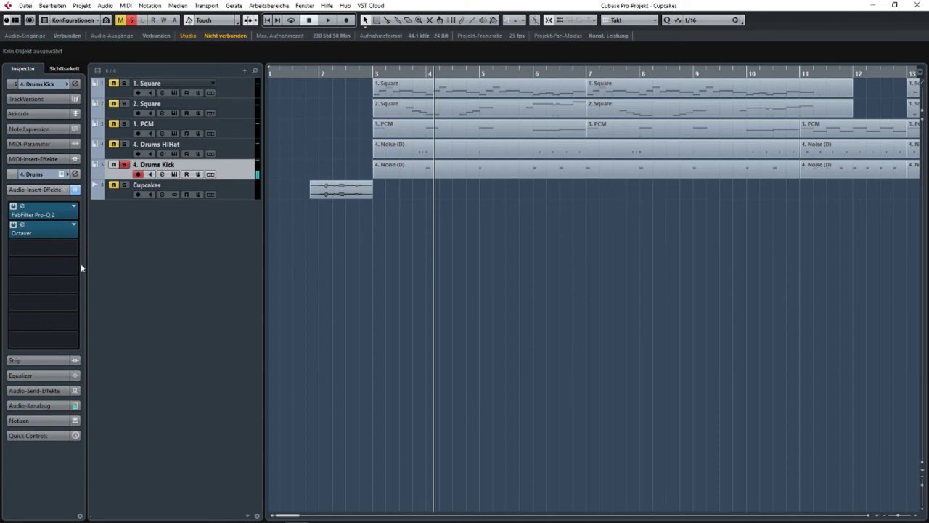
drag(72, 229, 48, 211)
drag(46, 247, 49, 234)
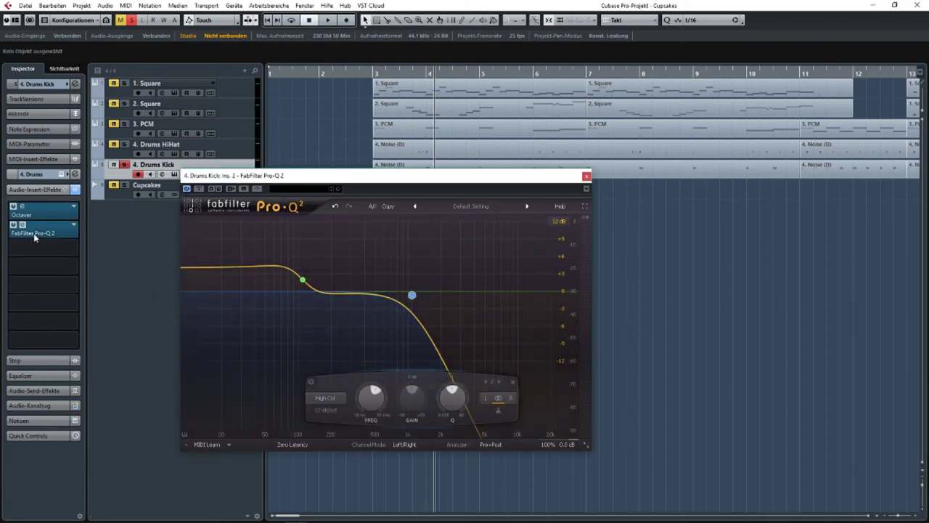
click(373, 76)
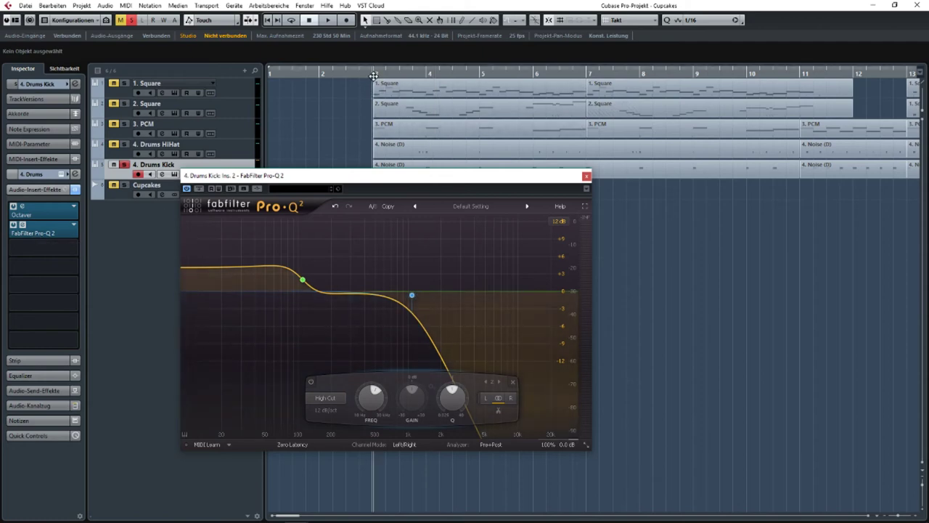
key(space)
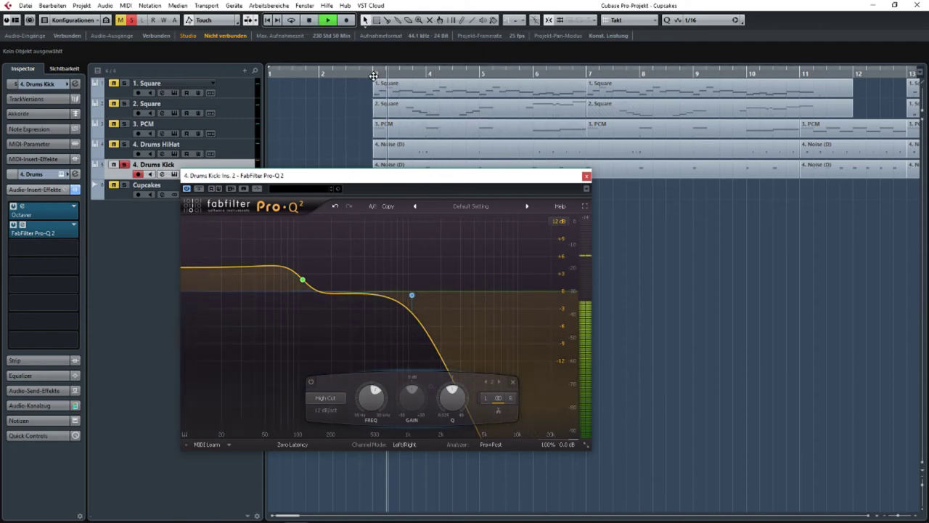
- Shift the low-shelf band of the Drums Kick equalizer to a higher frequency with slightly more boost, unsolo the track, and close the equalizer
click(308, 278)
drag(308, 279, 336, 274)
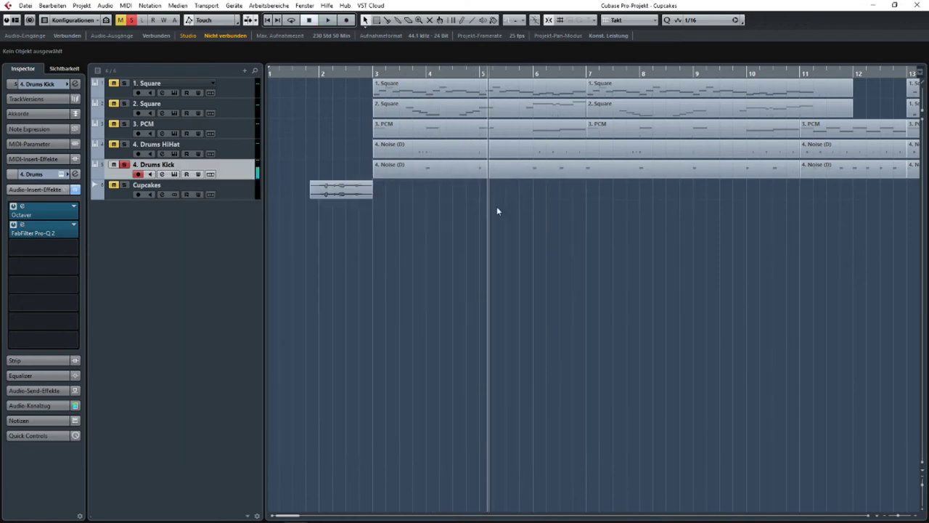
key(g)
key(g)
key(g)
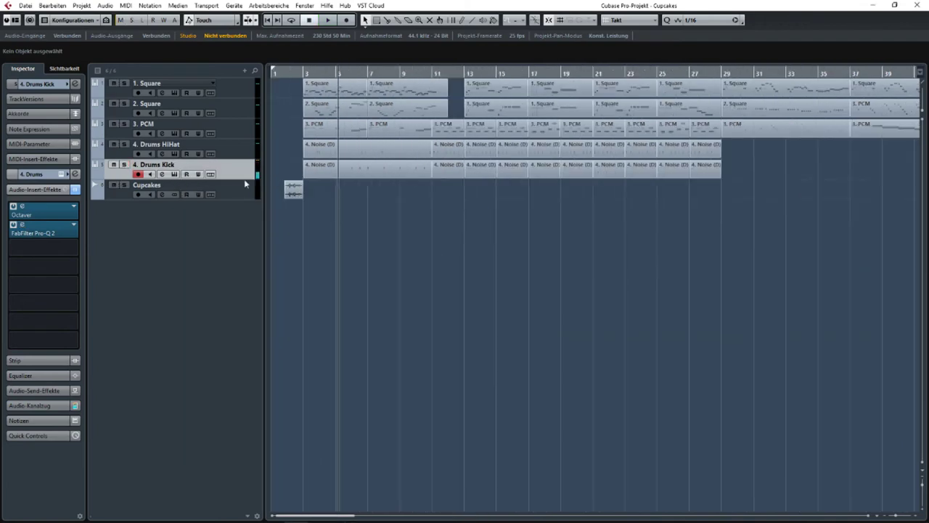
key(h)
key(h)
key(h)
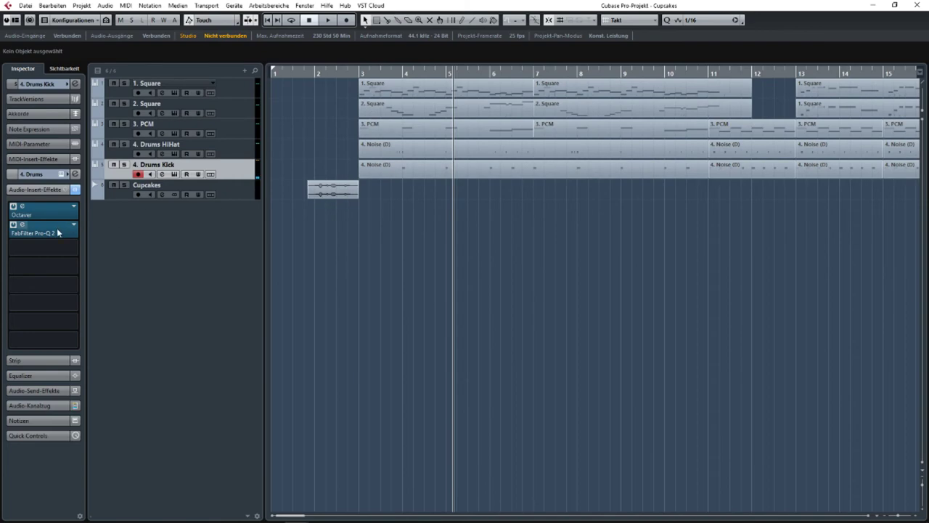
click(59, 232)
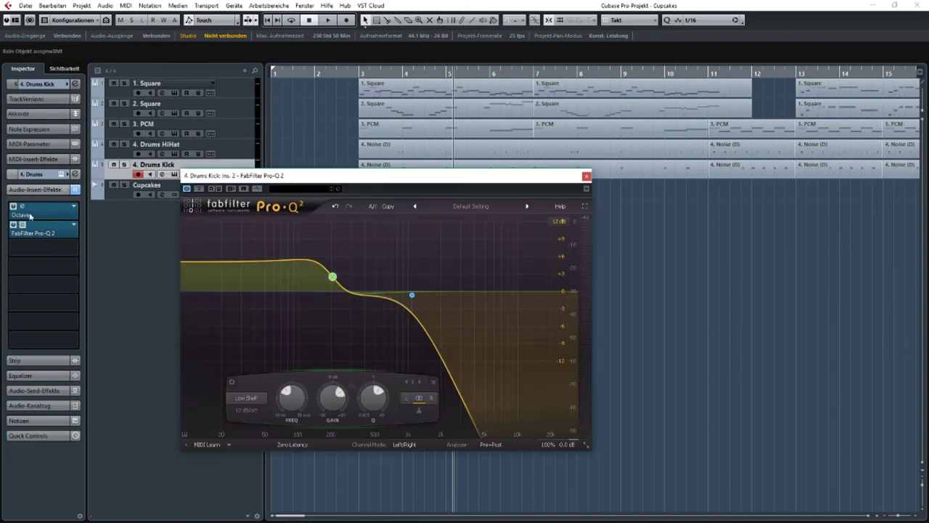
click(586, 176)
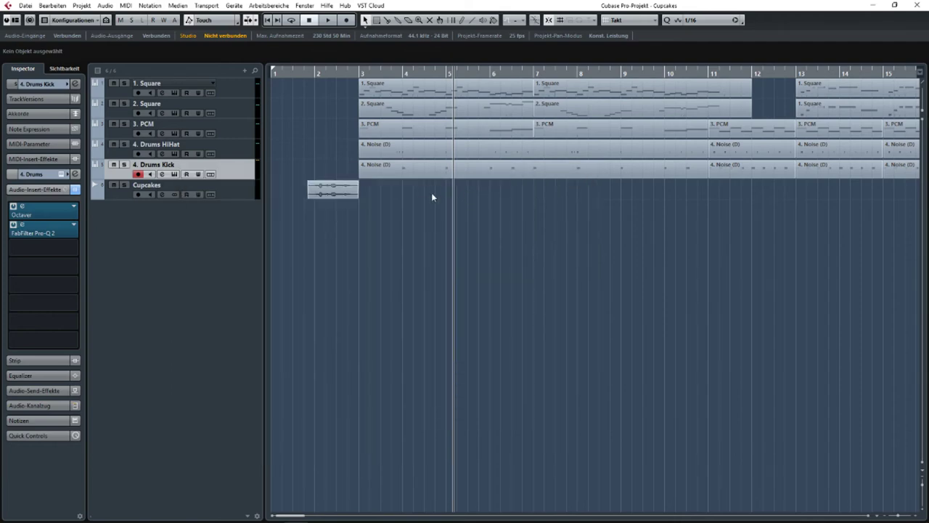
- Play all tracks from the start of bar 3 and select the opening part on the Drums HiHat track
scroll(382, 188, up, 2)
scroll(382, 188, down, 2)
click(348, 73)
key(space)
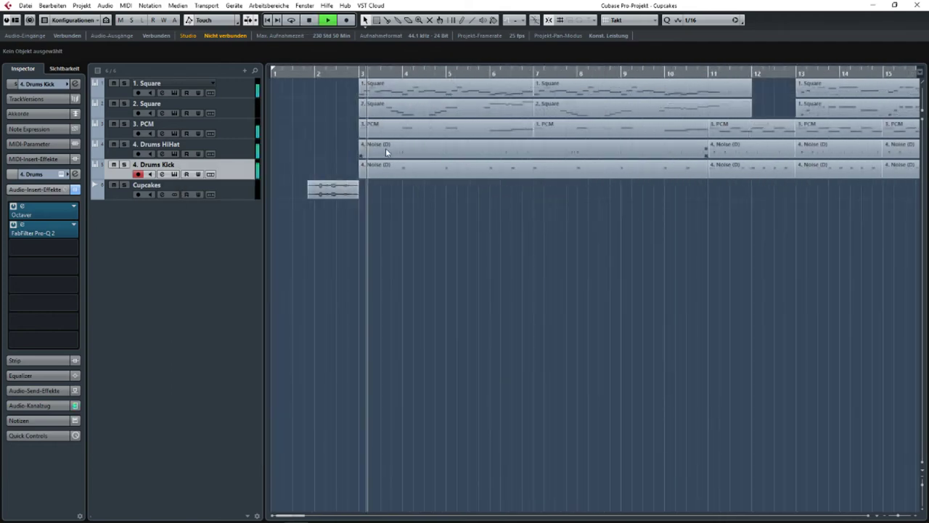
click(429, 156)
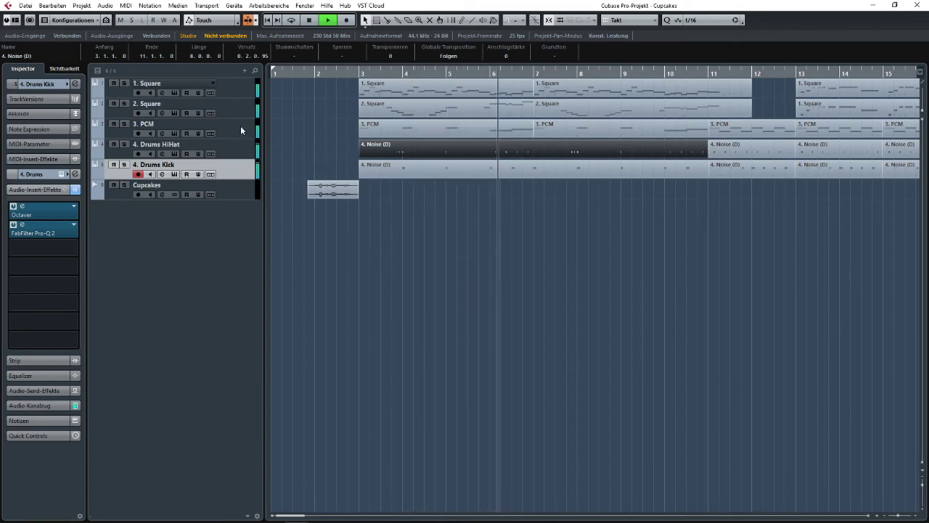
- Check the PAPU instrument settings of the 1. Square track and stop playback
click(238, 94)
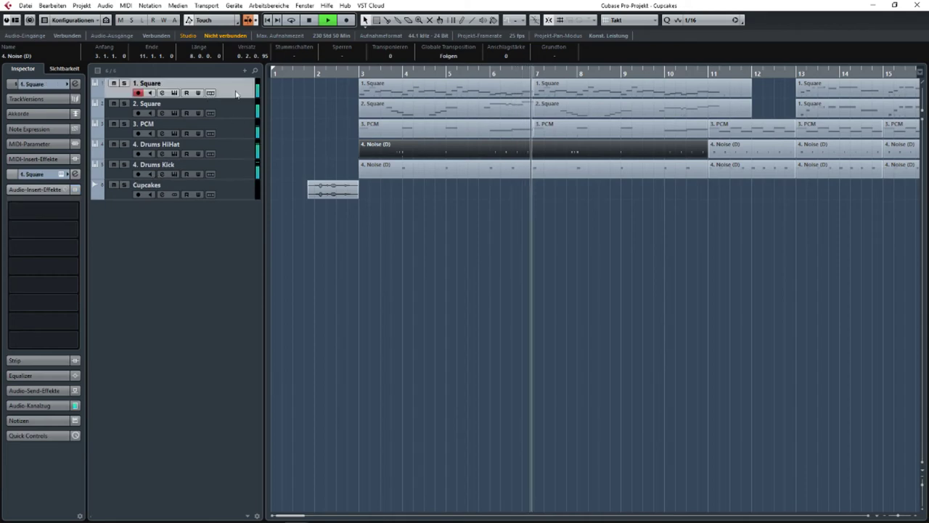
click(174, 93)
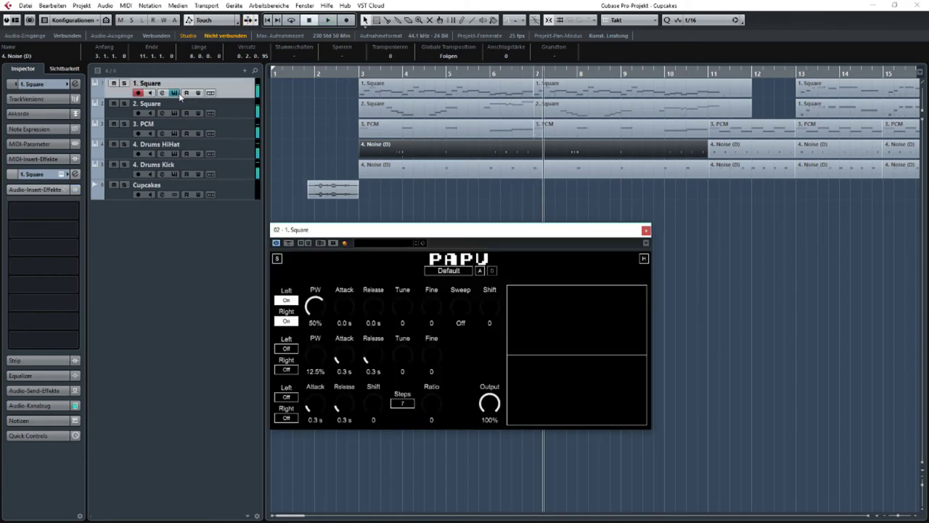
click(646, 231)
key(g)
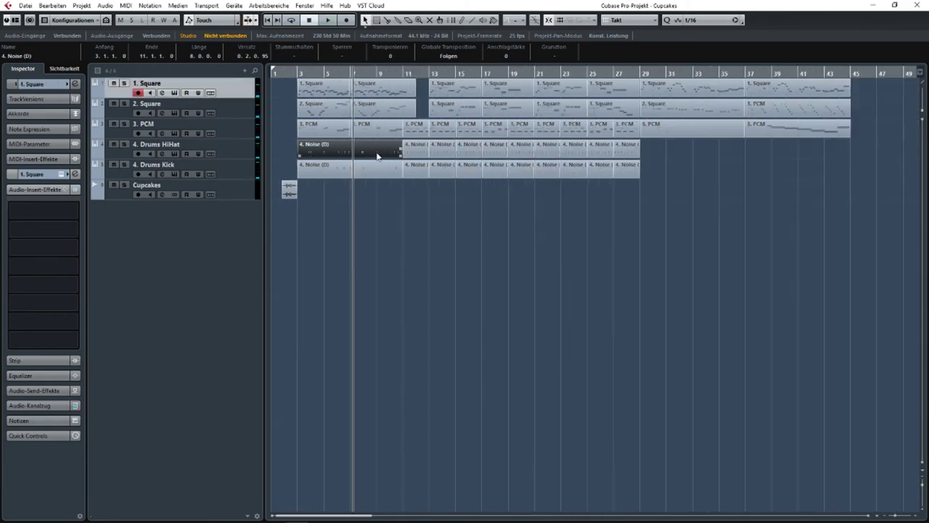
- Place the playback position at the start of bar 3 and select the opening part on the 3. PCM track
key(h)
key(h)
key(h)
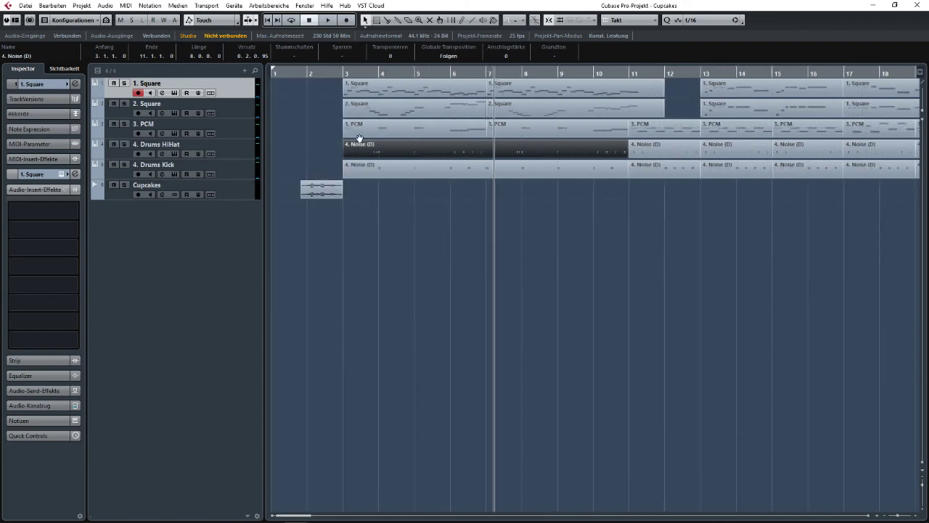
scroll(312, 121, up, 3)
click(422, 75)
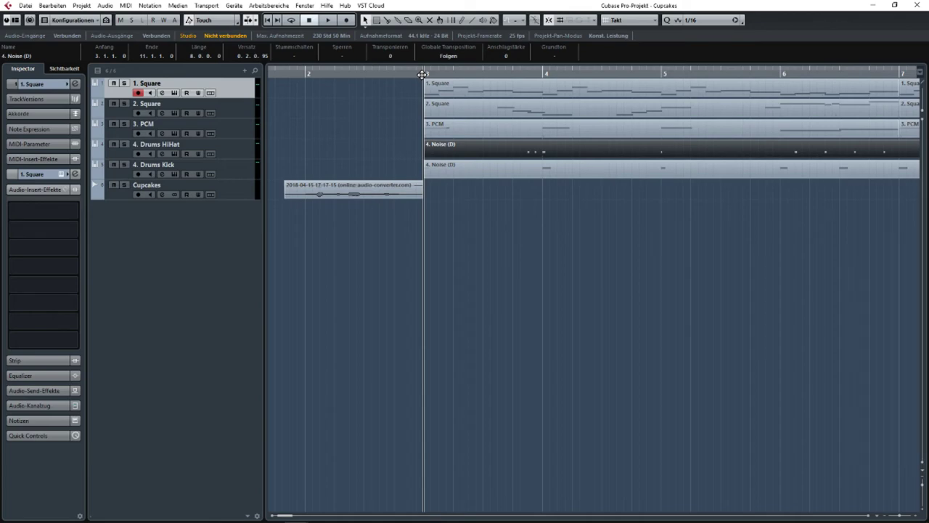
click(468, 93)
click(471, 114)
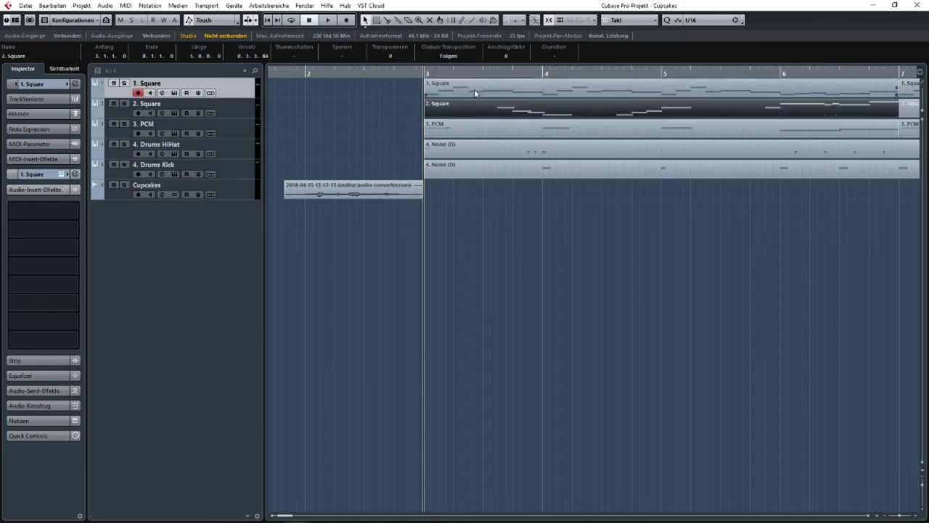
click(474, 91)
click(446, 136)
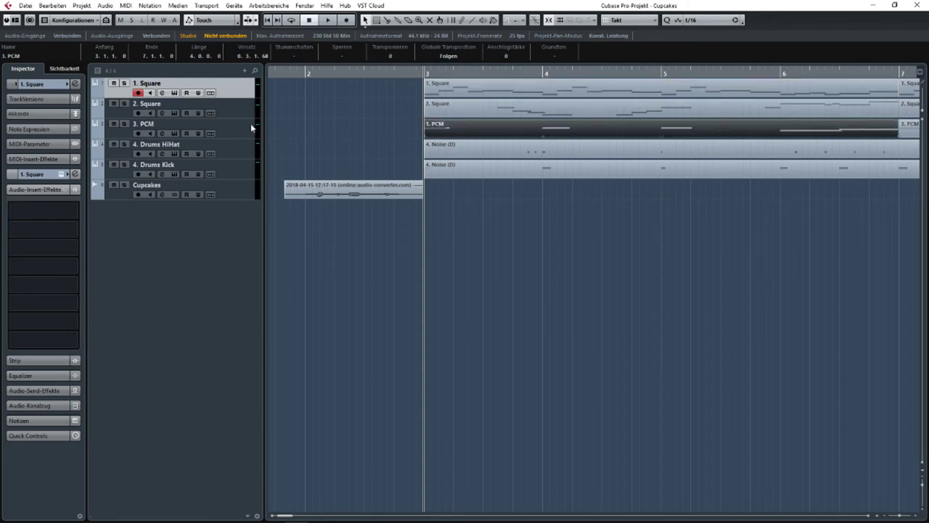
- Look at the Synth1 instrument of the 3. PCM track, and pan that track hard left and the 2. Square track hard right
click(174, 133)
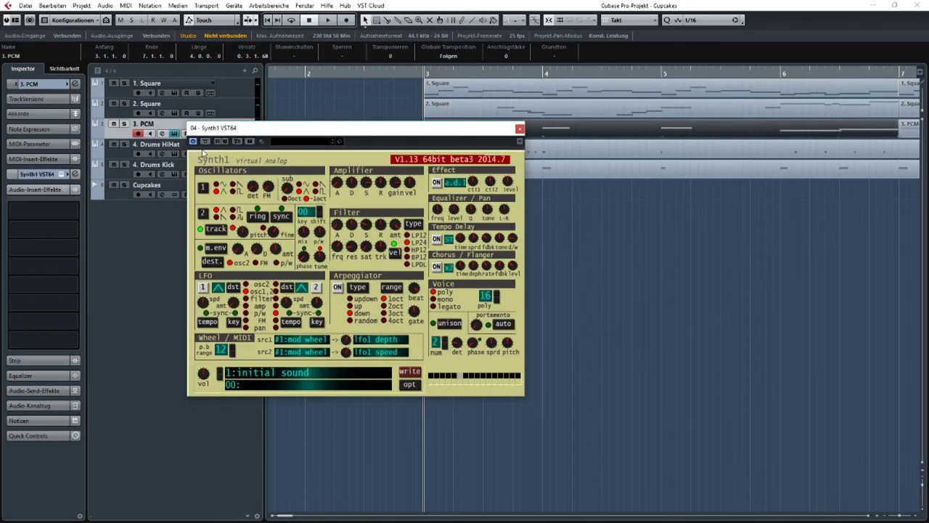
click(519, 129)
click(33, 83)
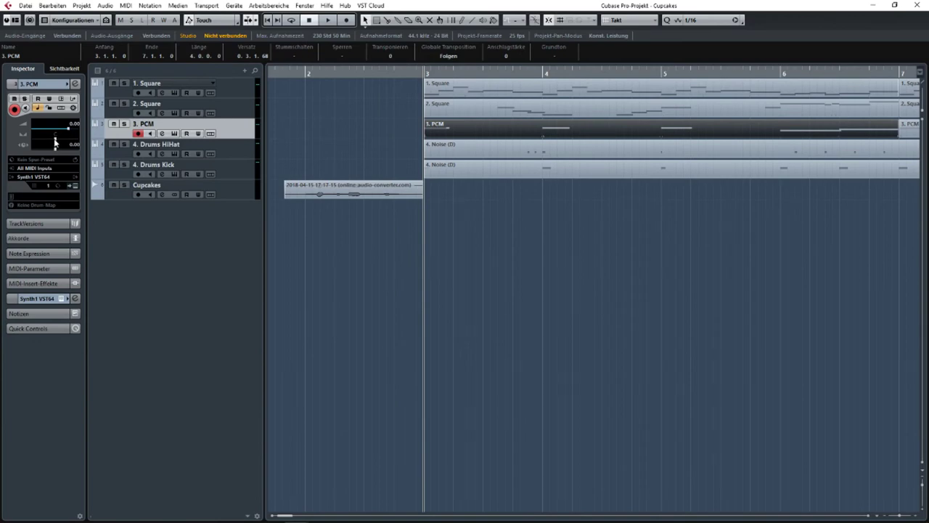
click(235, 113)
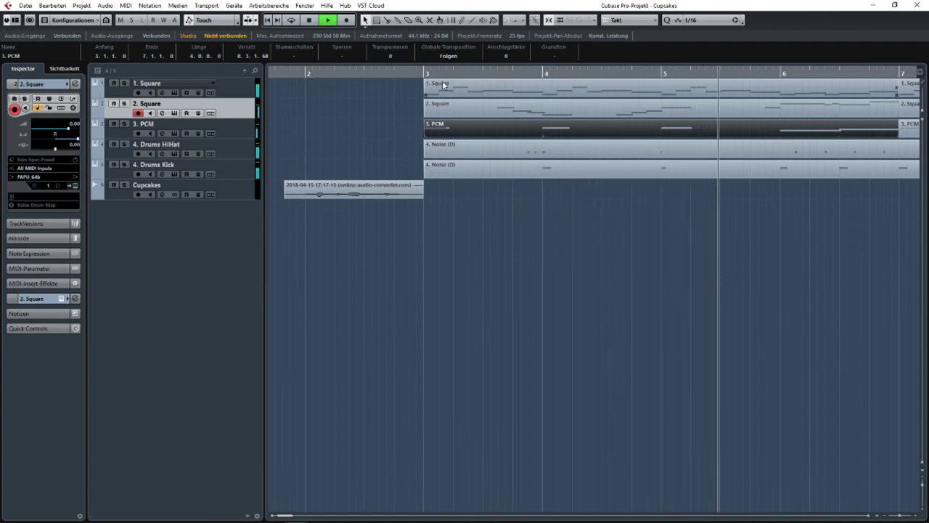
click(245, 132)
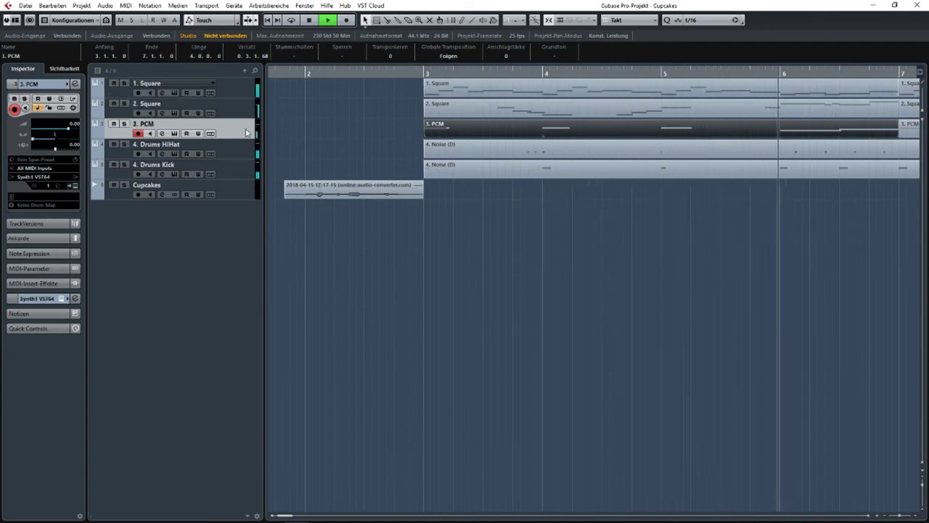
- Audition the 3. PCM track in solo from the middle of bar 6, view its Synth1 settings, and unsolo it
click(124, 125)
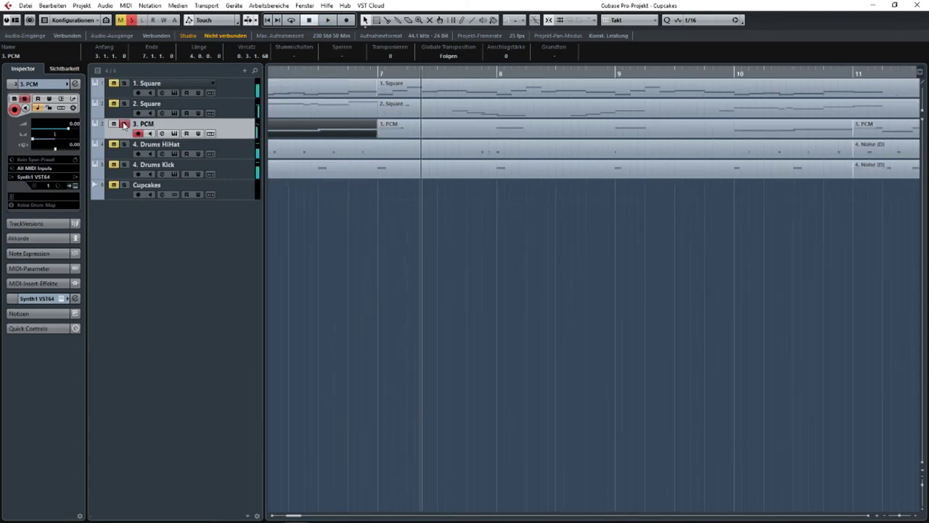
click(336, 71)
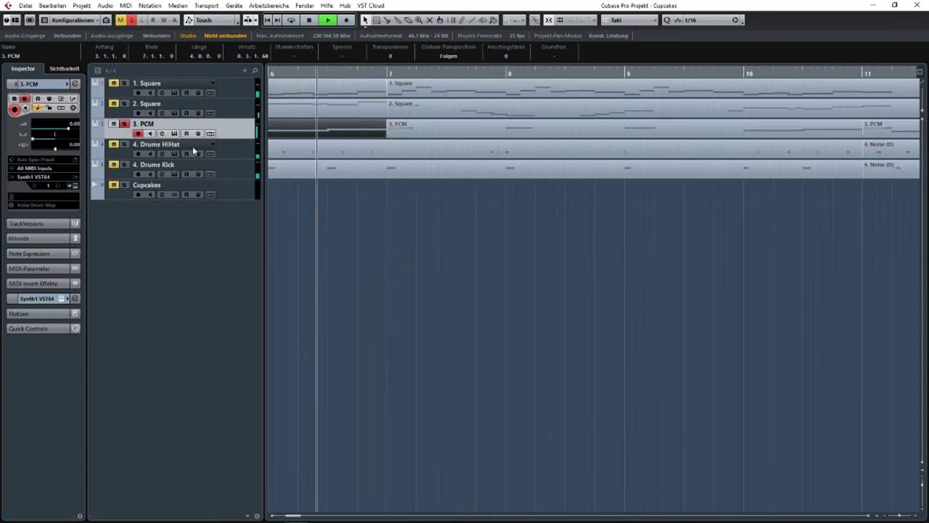
key(space)
click(174, 134)
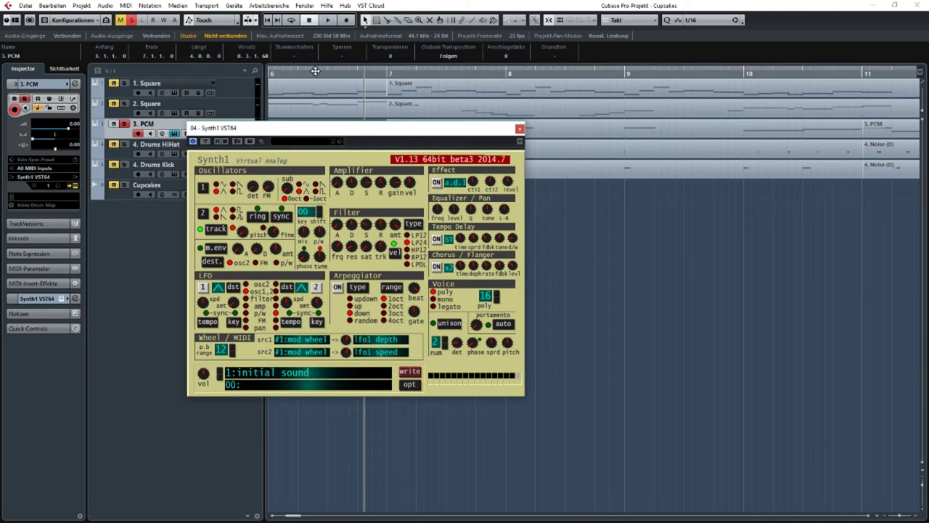
click(125, 124)
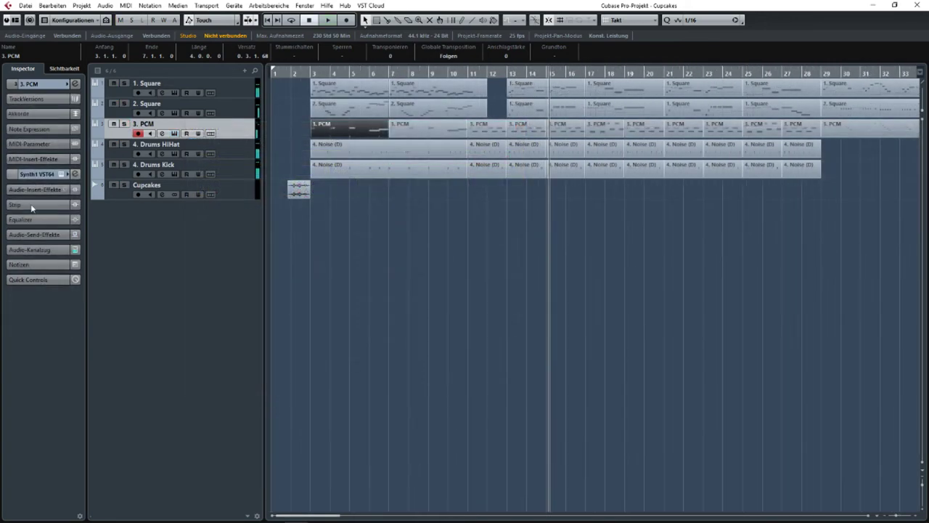
- Insert the Voxengo CurveEQ effect in the first audio insert slot of the 3. PCM track
click(36, 189)
click(41, 205)
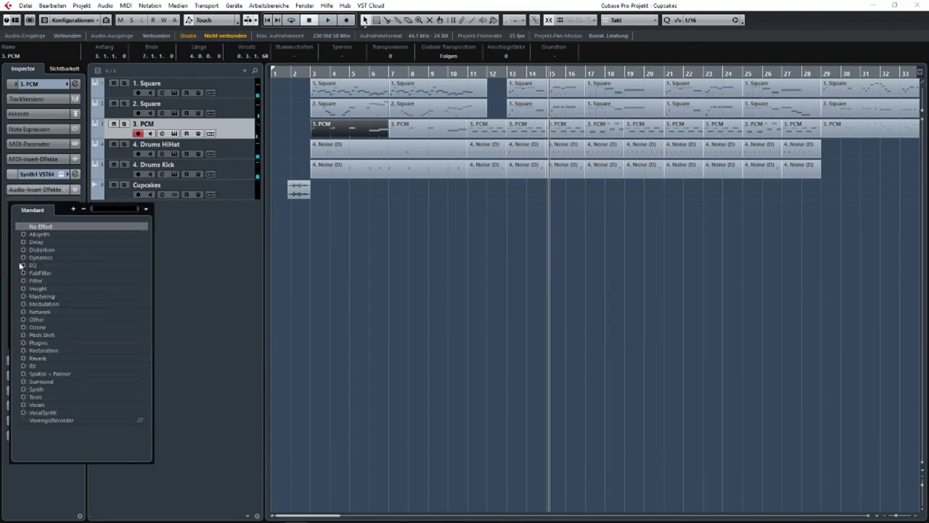
click(23, 265)
click(49, 272)
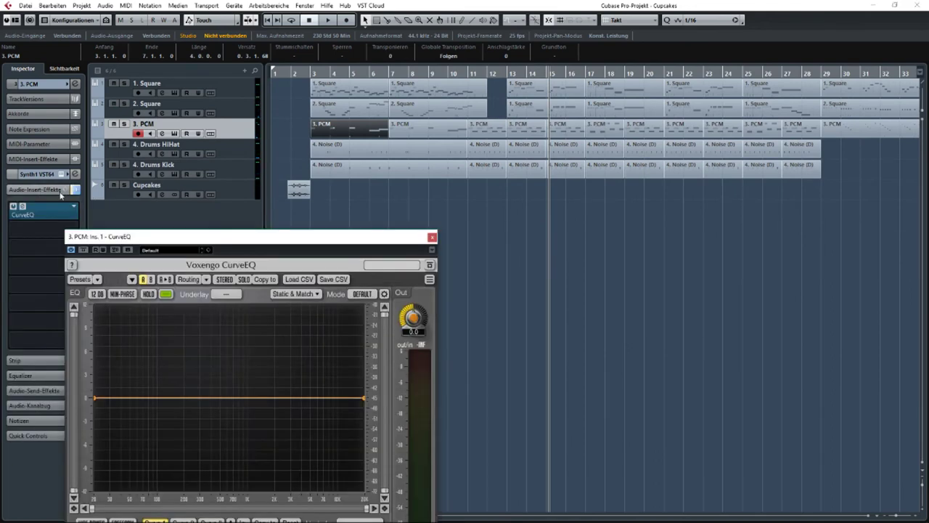
- Replace CurveEQ on the 3. PCM track with FabFilter Pro-Q 2 and start playback from bar 3
click(69, 210)
click(58, 289)
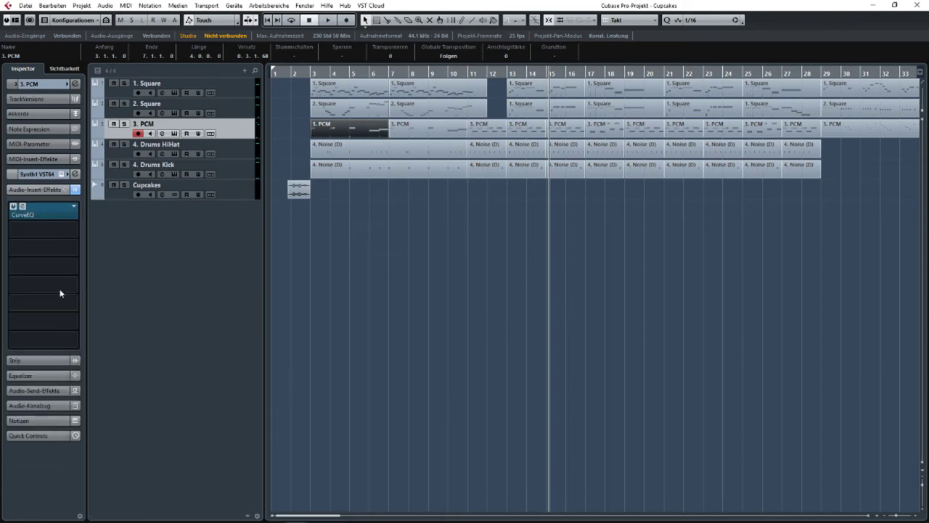
click(308, 76)
key(space)
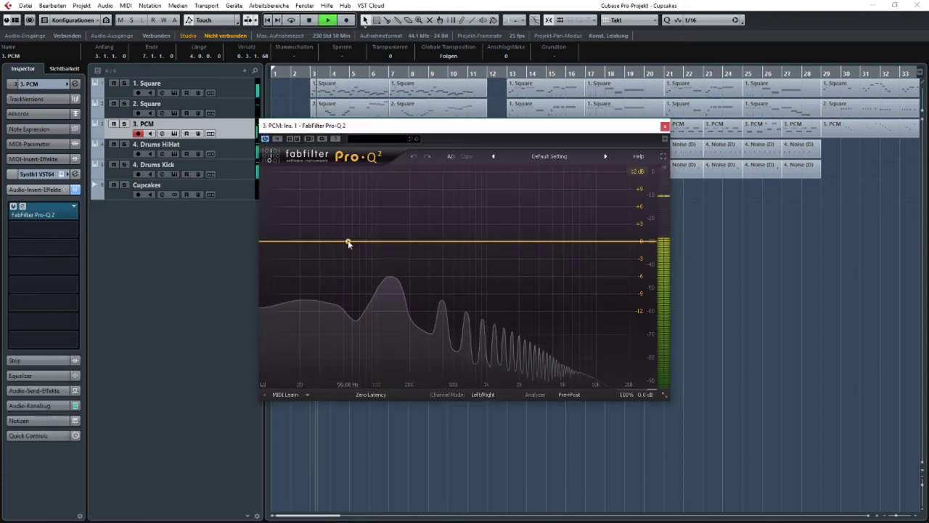
- Add a gentle bell boost near 200 Hz and a high cut at about 1166 Hz to the 3. PCM equalizer
drag(346, 241, 396, 222)
drag(624, 240, 494, 246)
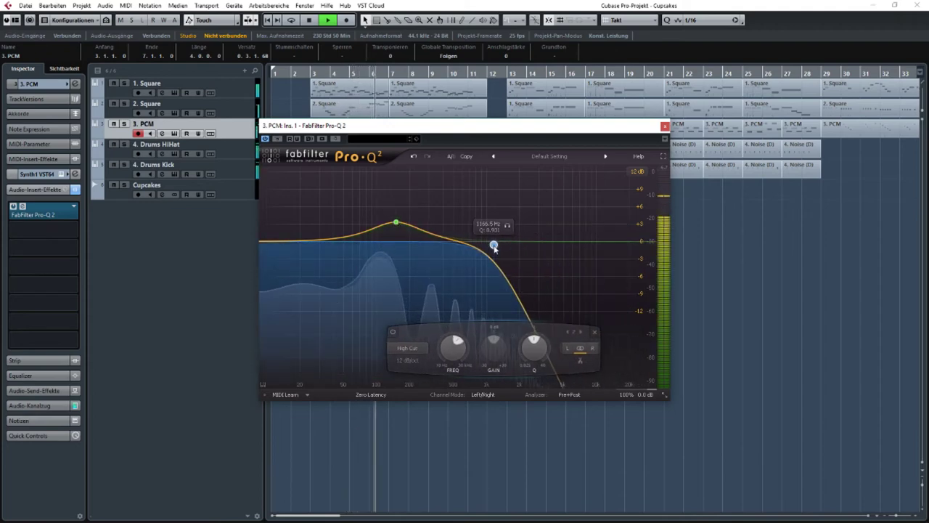
mouse_move(399, 227)
mouse_down()
mouse_move(416, 216)
mouse_move(403, 231)
mouse_up()
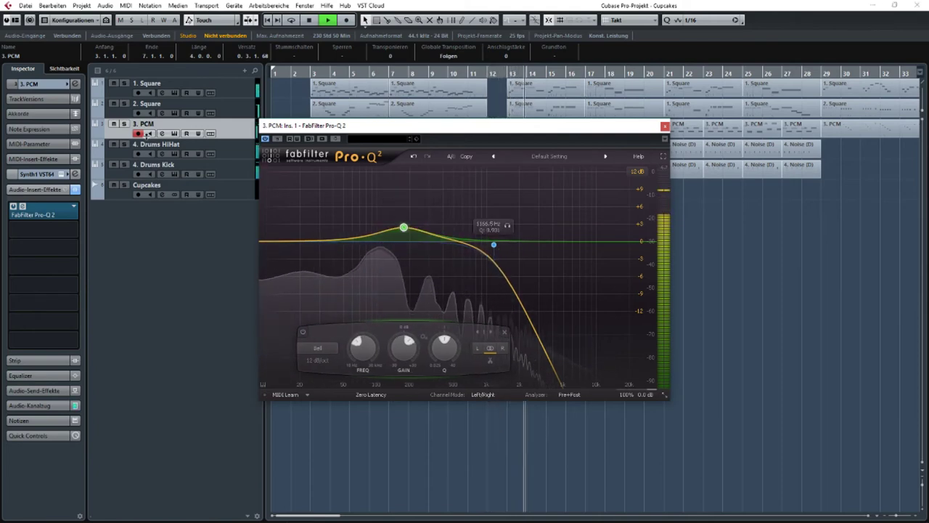
- Raise the 3. PCM track's volume to 1.16, close its equalizer, and return its pan to the centre
click(52, 85)
drag(65, 131, 71, 131)
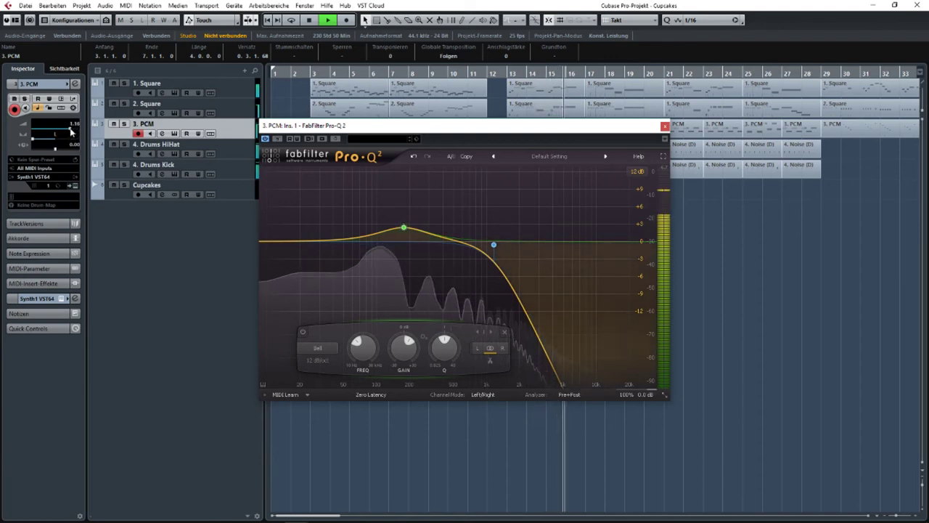
click(663, 126)
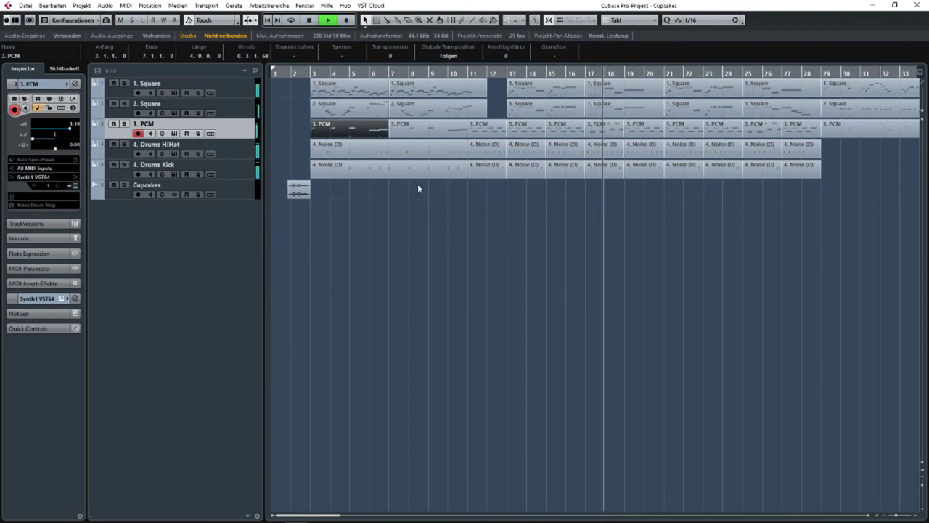
key(space)
key(space)
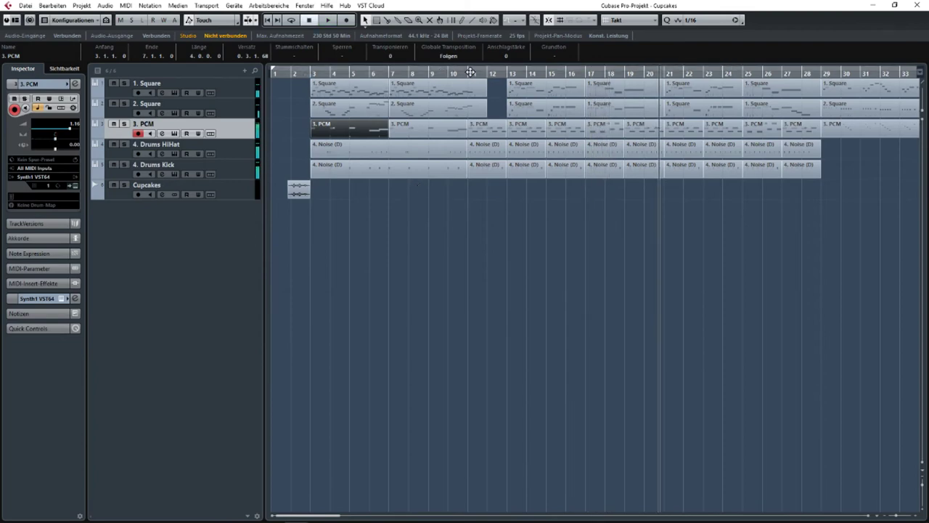
- Move the playback position to the start of bar 11
scroll(327, 135, up, 3)
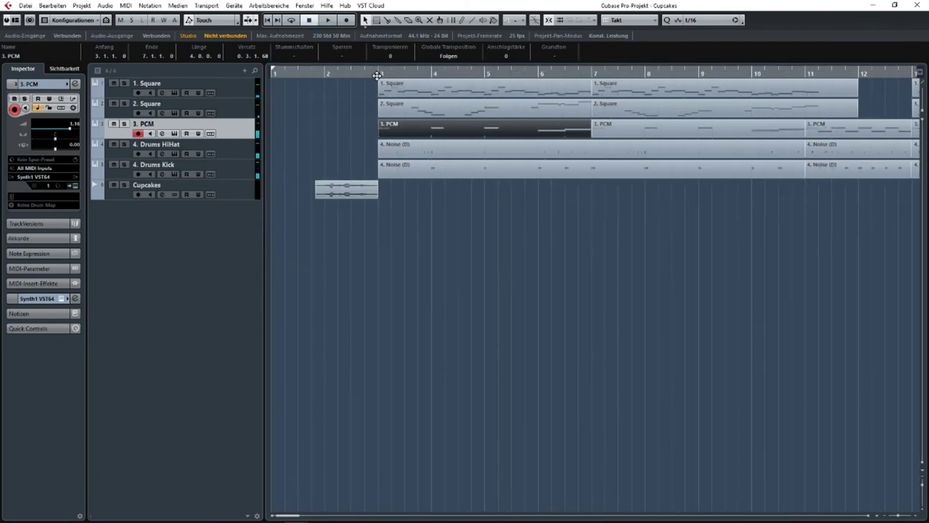
scroll(387, 153, right, 5)
click(491, 73)
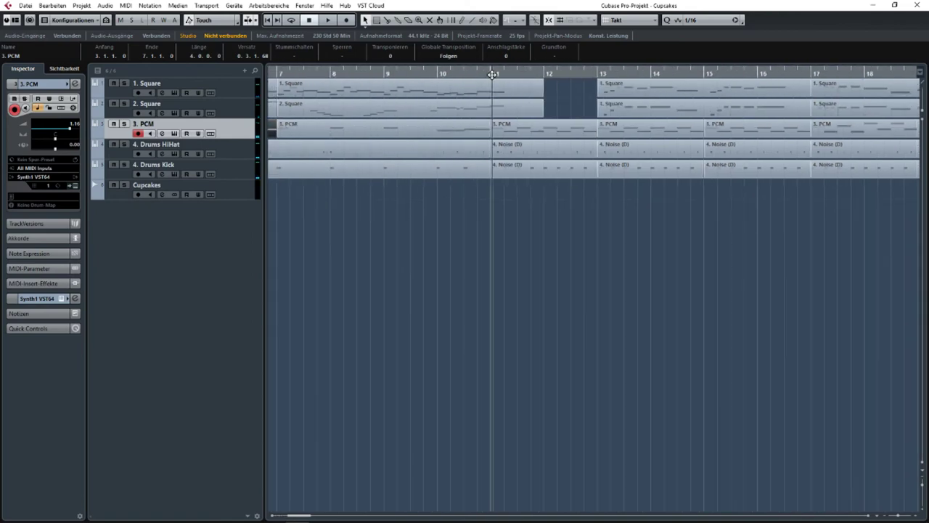
scroll(455, 111, left, 4)
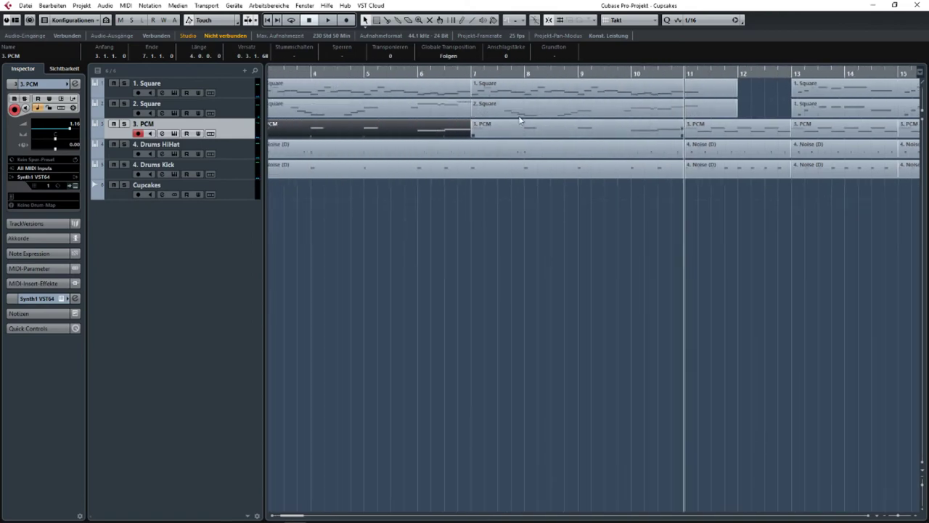
scroll(459, 117, down, 3)
scroll(373, 114, up, 3)
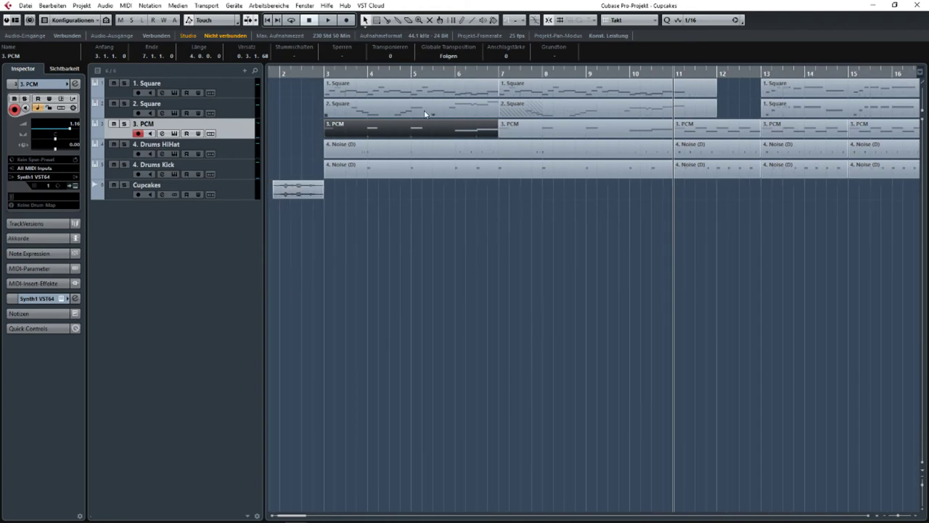
- Select all parts on the 4. Drums HiHat and 4. Drums Kick tracks and examine their notes in the Key Editor
scroll(346, 142, left, 1)
scroll(338, 156, down, 3)
scroll(306, 144, down, 2)
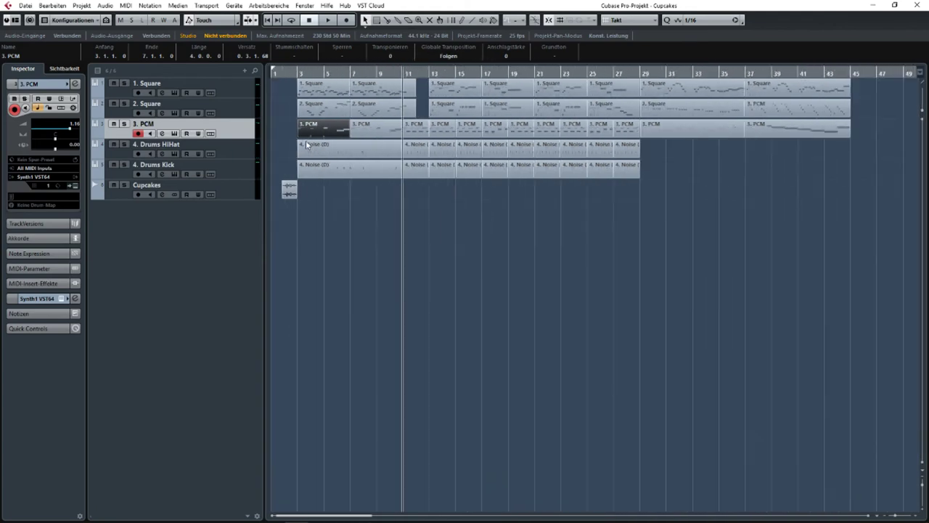
drag(287, 142, 444, 164)
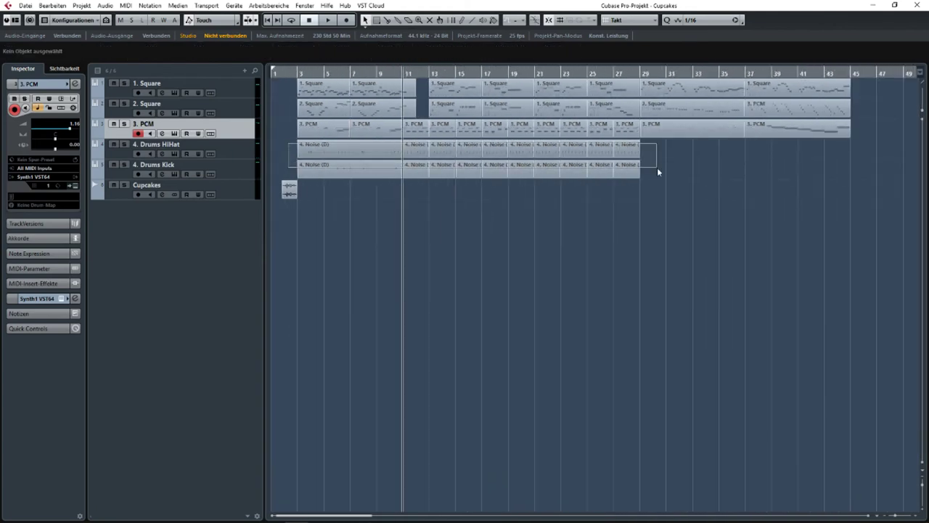
drag(657, 166, 658, 167)
drag(687, 151, 291, 167)
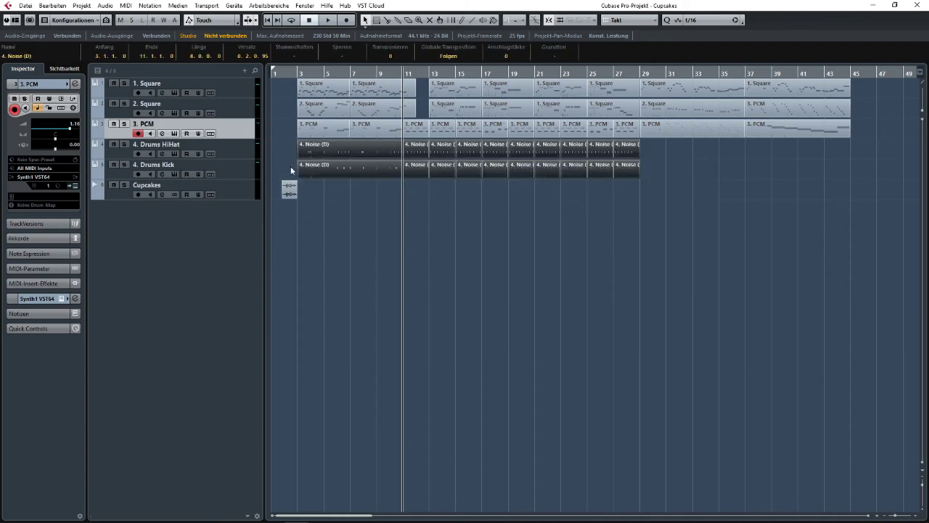
drag(280, 166, 680, 167)
drag(668, 165, 280, 162)
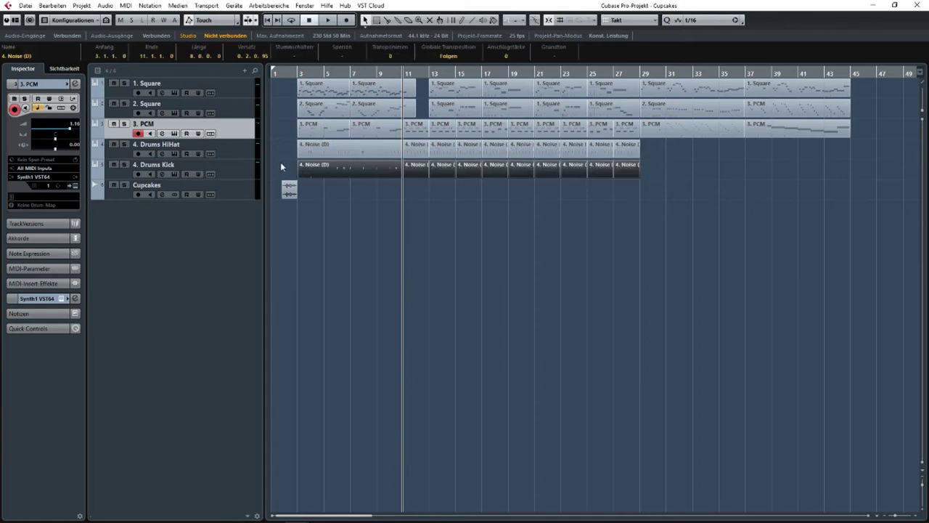
click(279, 163)
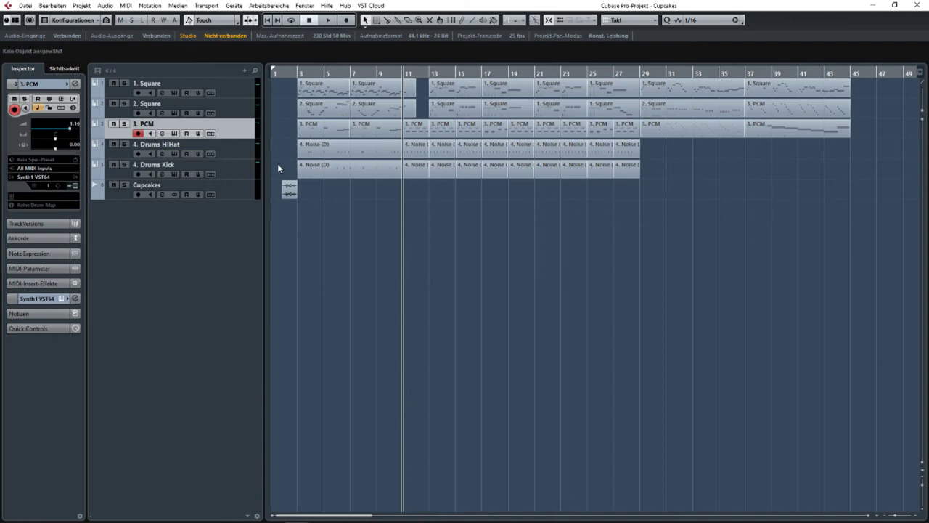
drag(277, 163, 640, 173)
key(Return)
scroll(273, 147, up, 4)
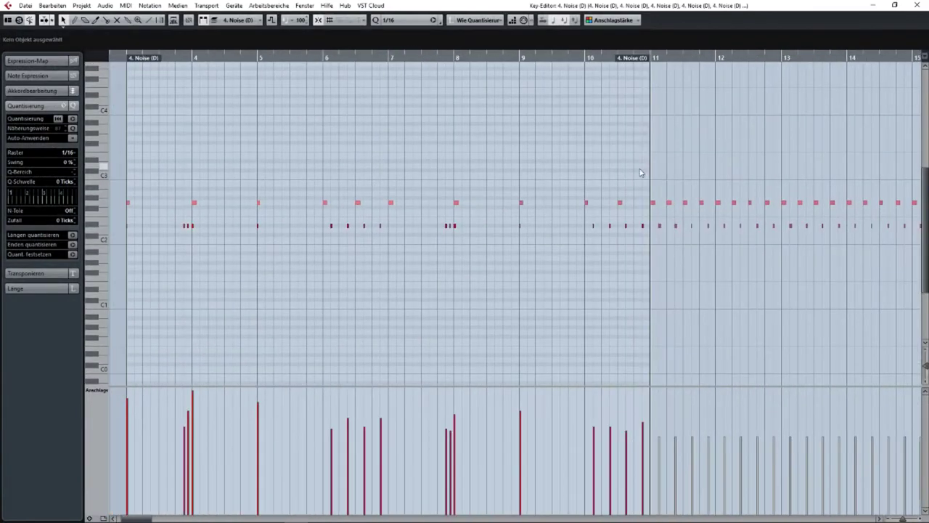
click(918, 5)
- Check the volume and pan settings of the Square, PCM and drum tracks
click(237, 167)
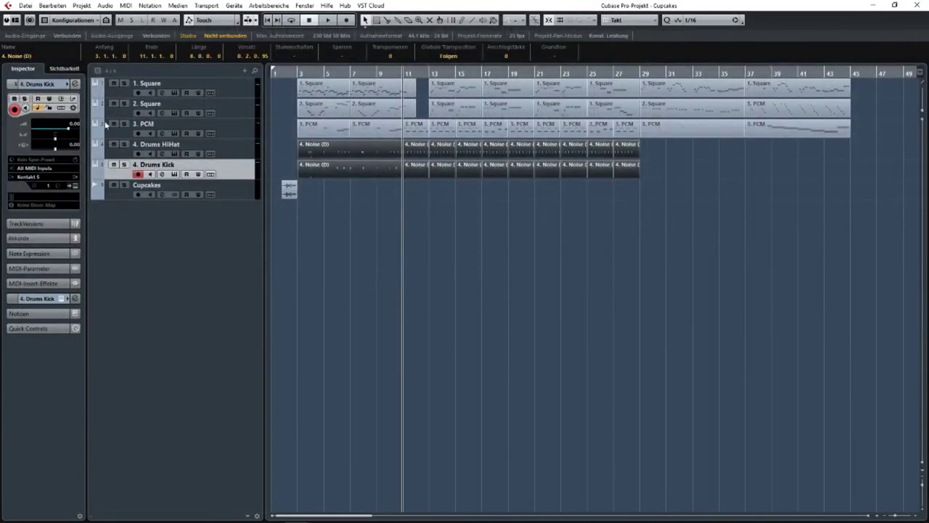
click(241, 87)
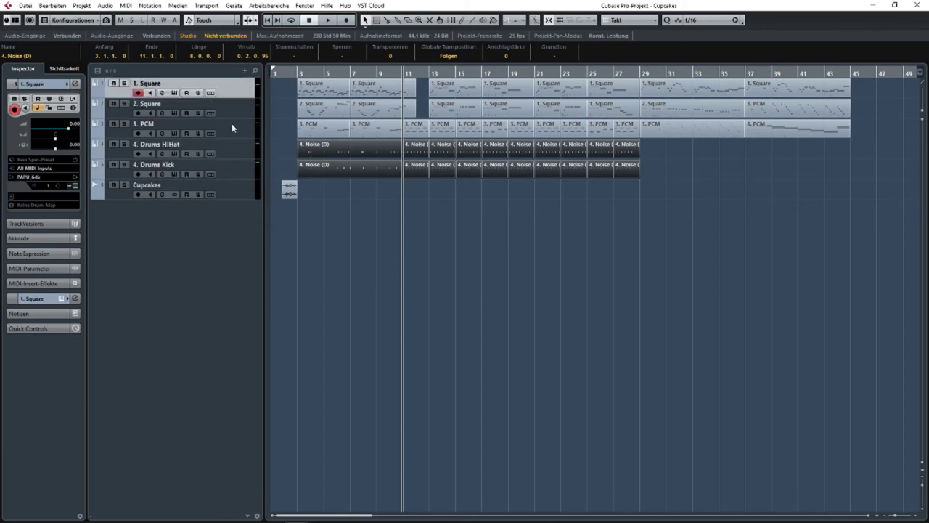
click(231, 128)
click(233, 155)
click(234, 164)
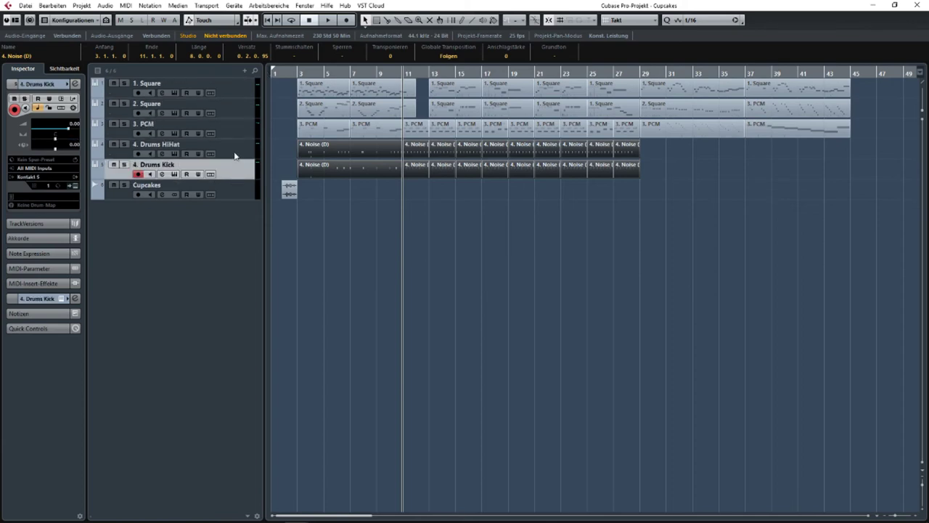
click(235, 153)
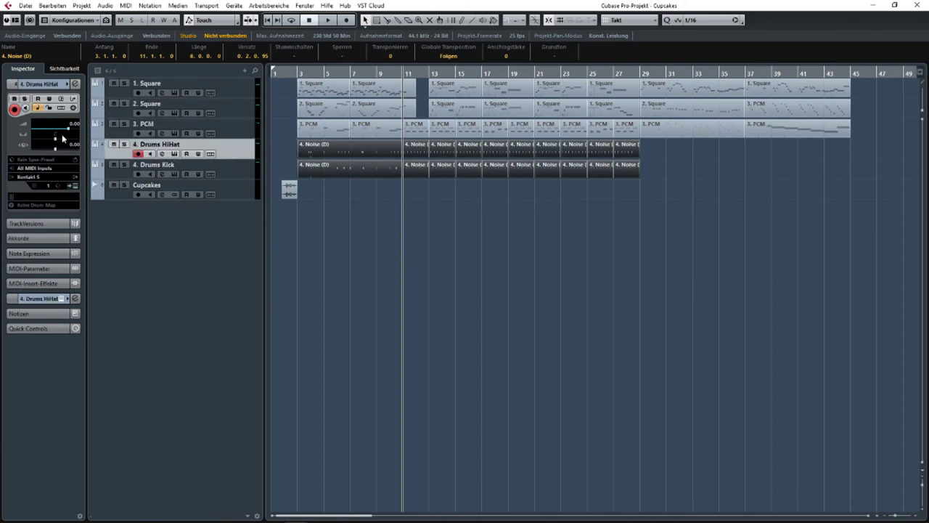
click(244, 87)
click(233, 116)
- Play the arrangement from bar 3 to bar 11 while checking the 4. Drums Kick track's settings
click(293, 73)
key(space)
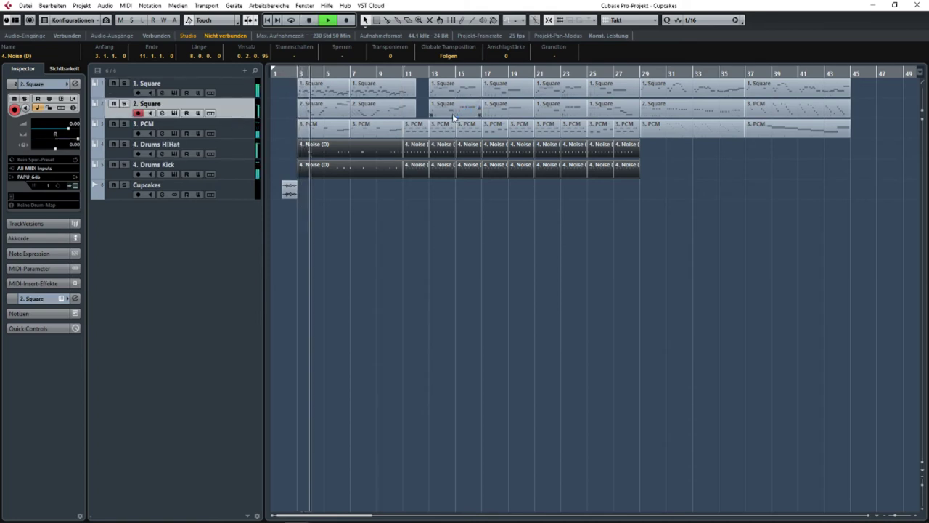
click(245, 165)
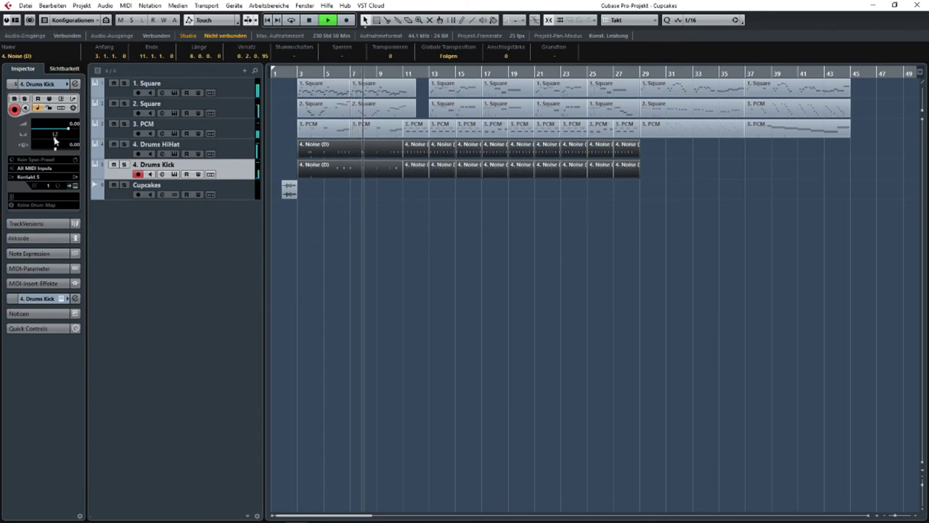
scroll(405, 153, up, 3)
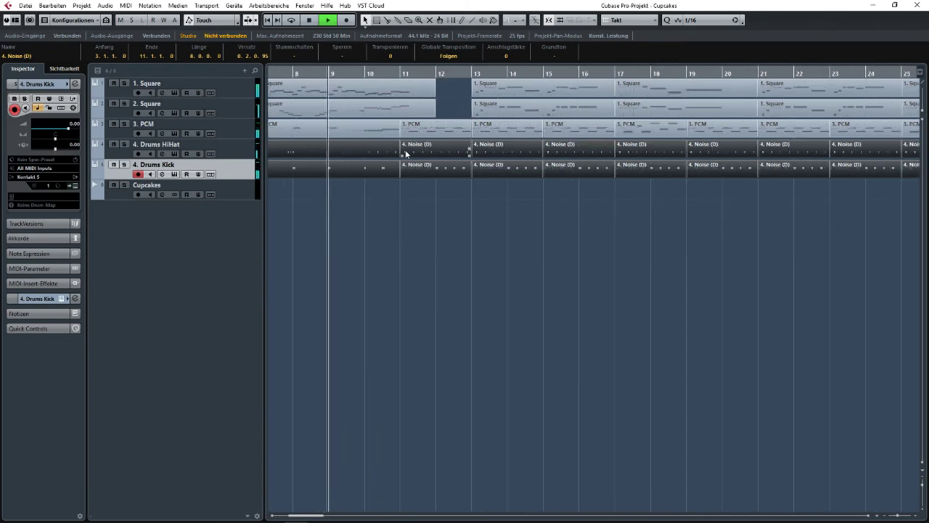
scroll(404, 157, right, 1)
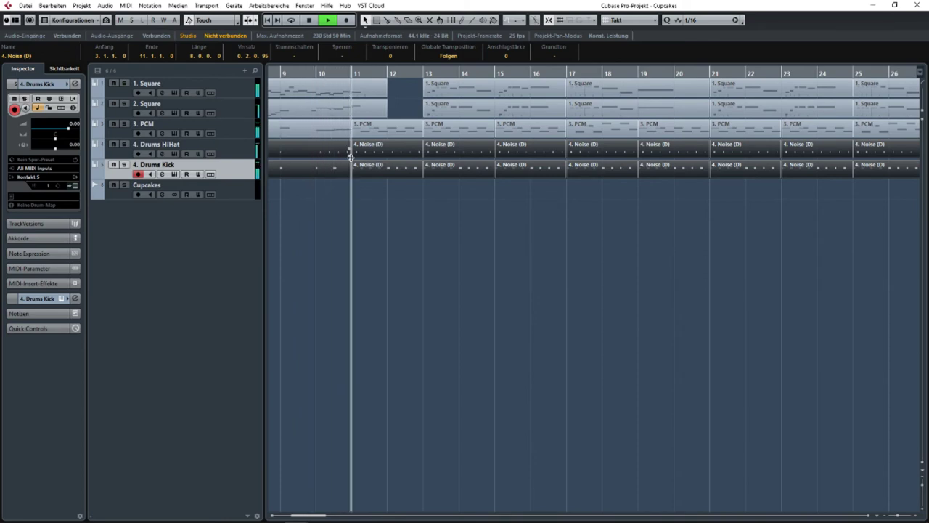
key(space)
- Show automation for the 3. PCM track and set its lane to Standard Panner - Pan links/rechts
right_click(233, 127)
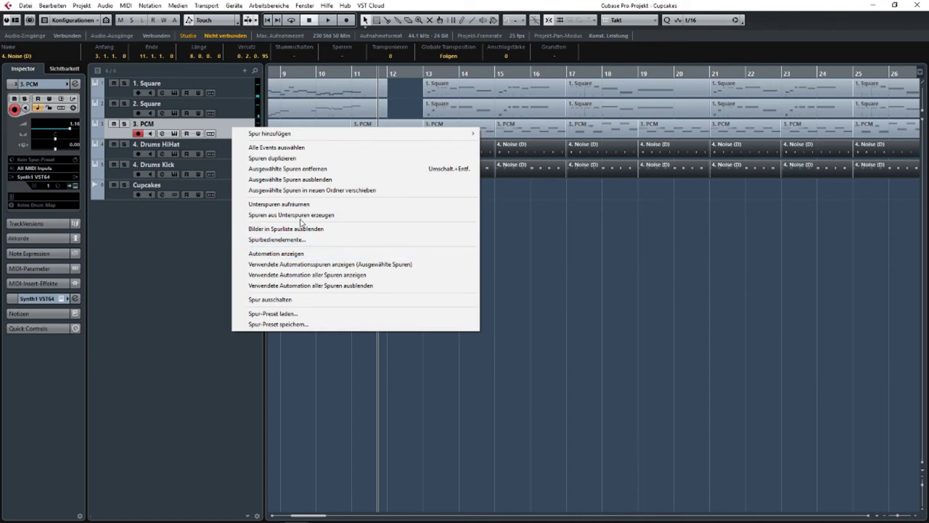
click(299, 254)
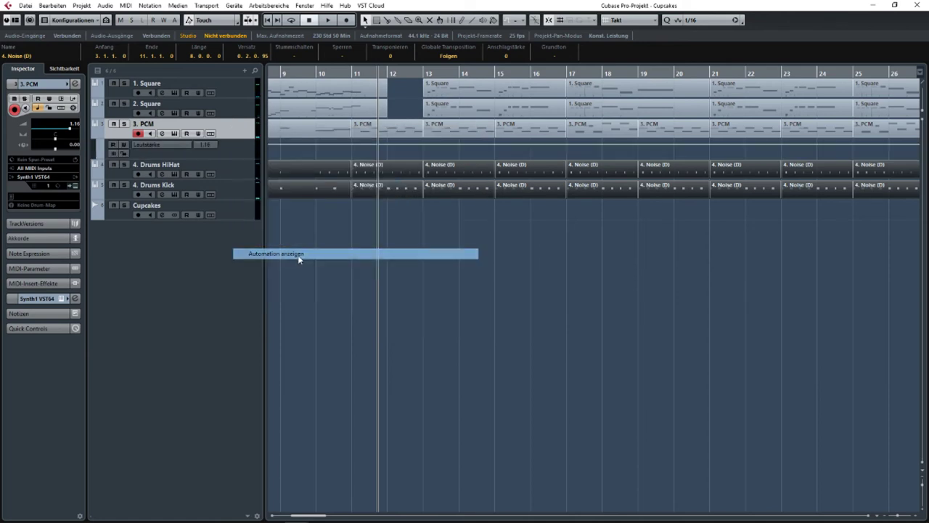
click(154, 144)
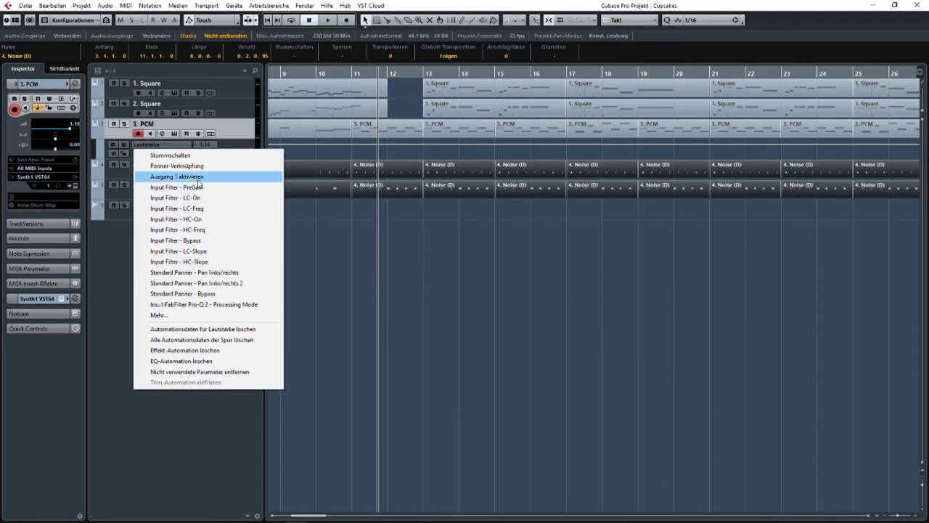
click(210, 272)
- Automate the 3. PCM pan hard left up to 10.4.4.108, just before bar 11, and centred from there on
scroll(477, 138, left, 3)
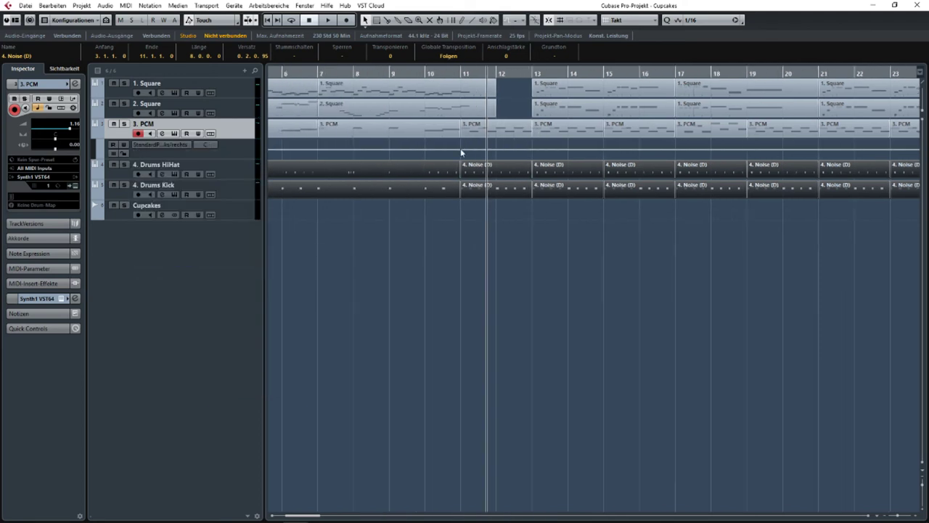
click(461, 150)
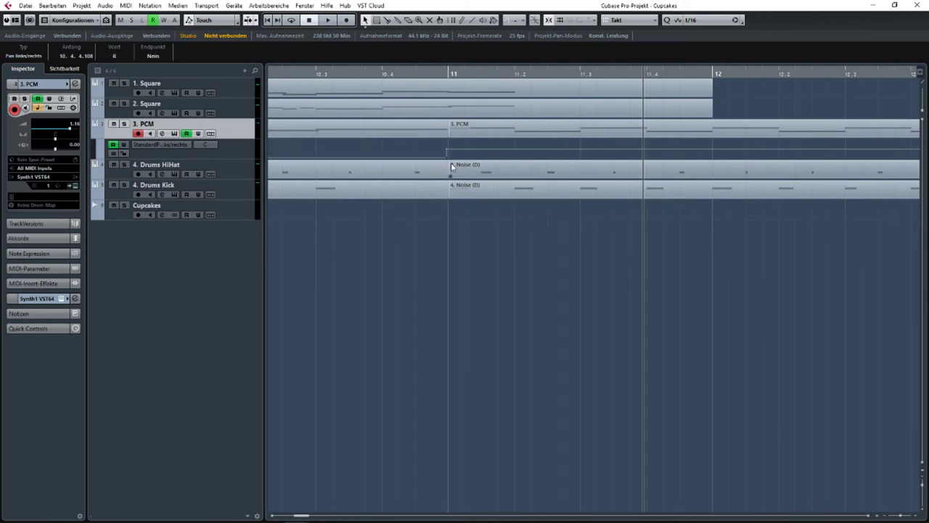
scroll(428, 151, down, 1)
scroll(427, 150, down, 3)
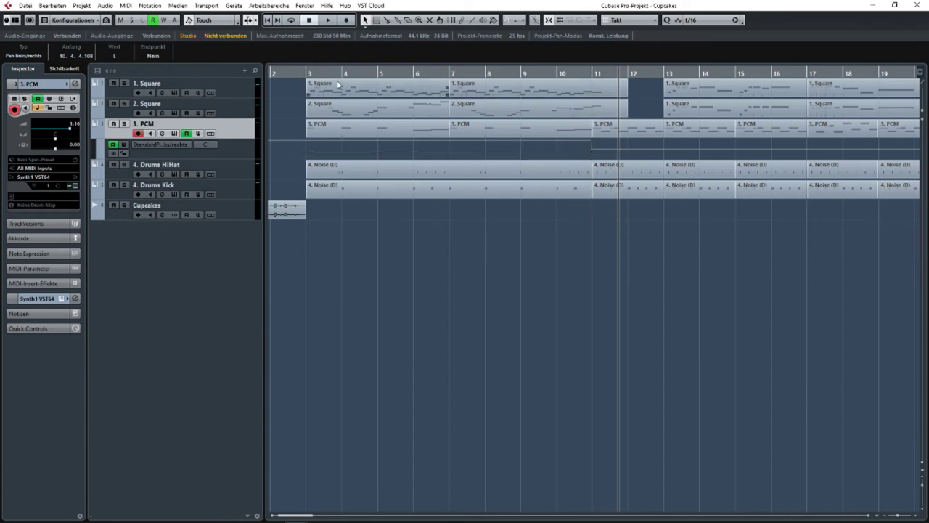
- Play the arrangement from the start of bar 3 to audition the pan automation
click(307, 72)
drag(305, 73, 342, 74)
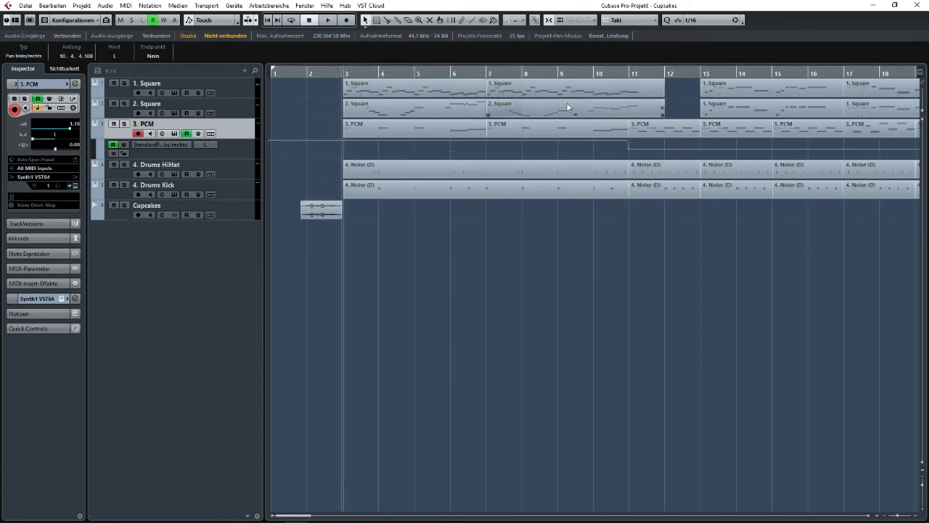
key(space)
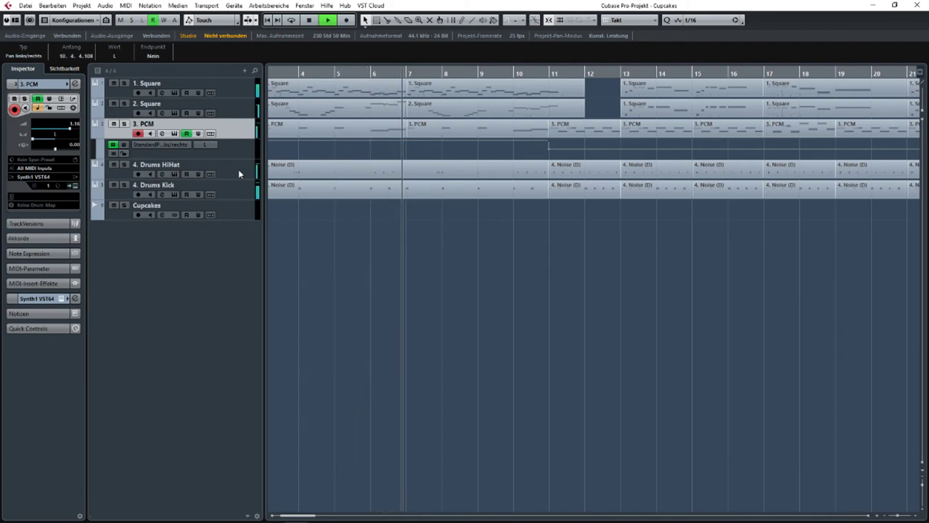
- Lower the 1. Square track's volume to -2.47 and stop playback
scroll(353, 166, down, 4)
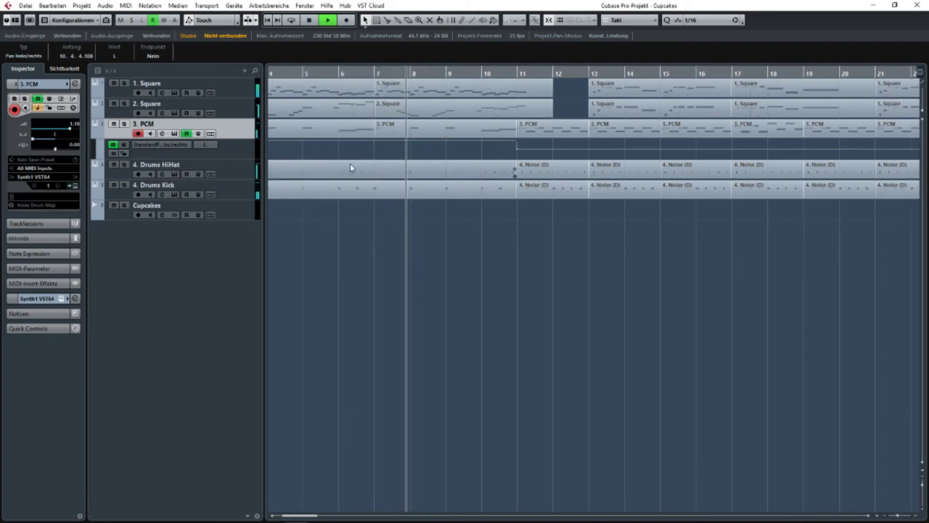
click(218, 88)
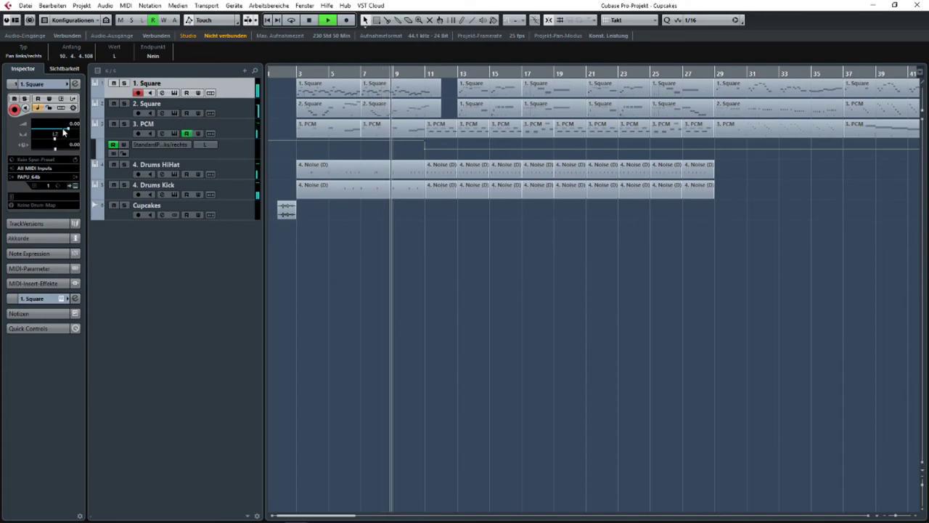
drag(63, 132, 56, 138)
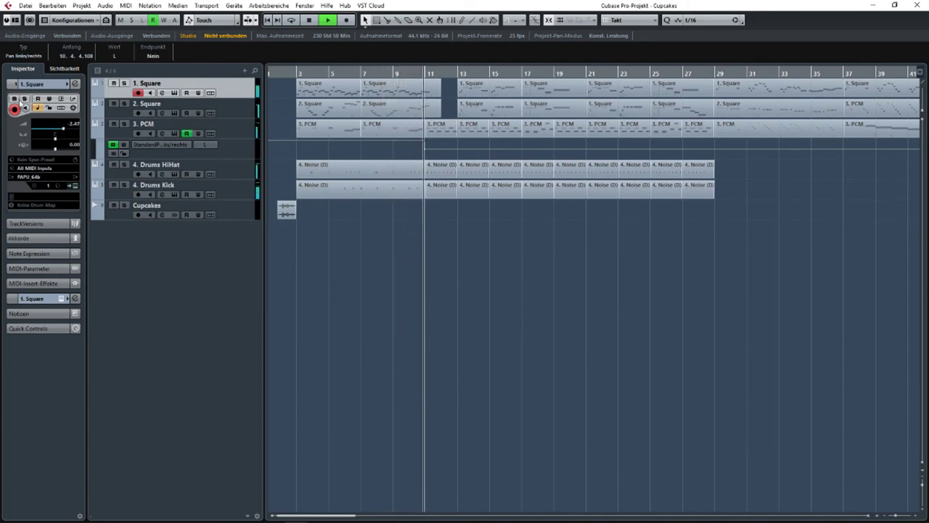
key(space)
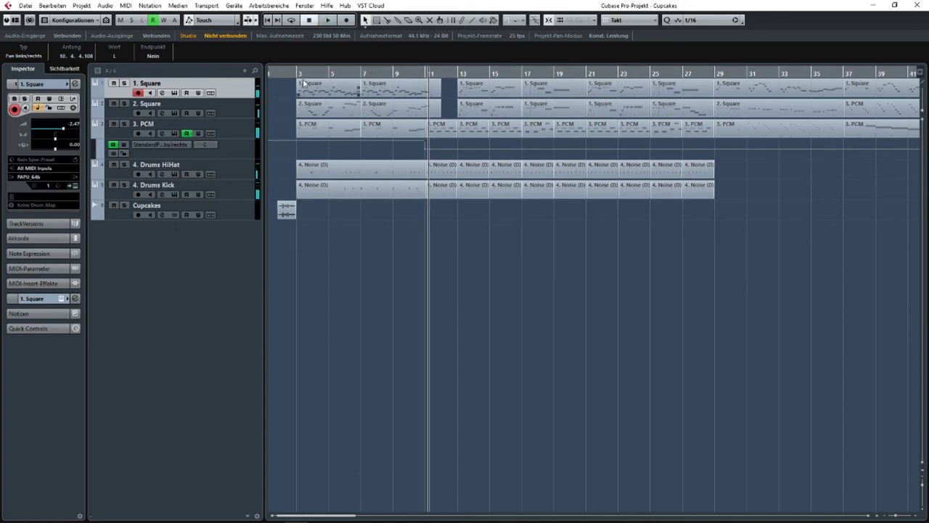
- Move the playback position to just before bar 11 and start playback to audition the pan change
drag(297, 73, 322, 95)
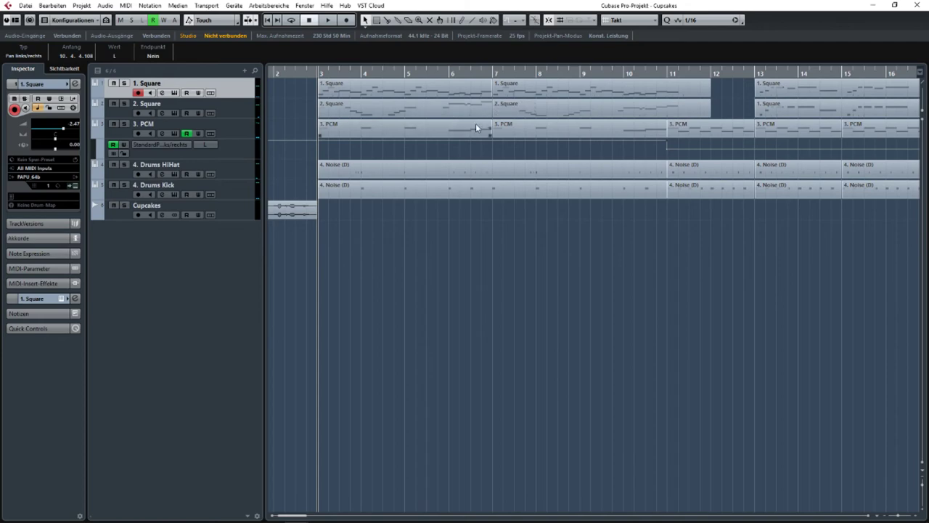
key(g)
key(g)
key(g)
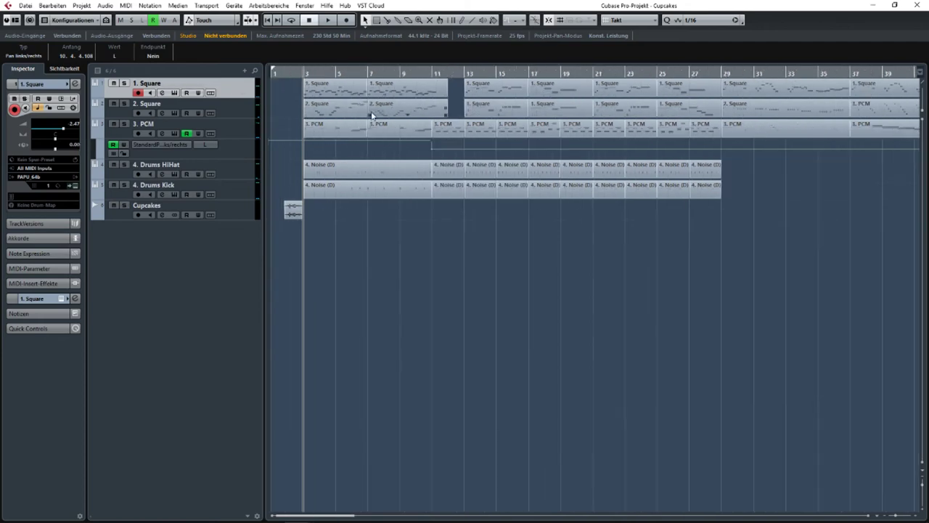
drag(381, 74, 359, 145)
key(g)
key(g)
key(g)
key(g)
key(g)
key(g)
key(g)
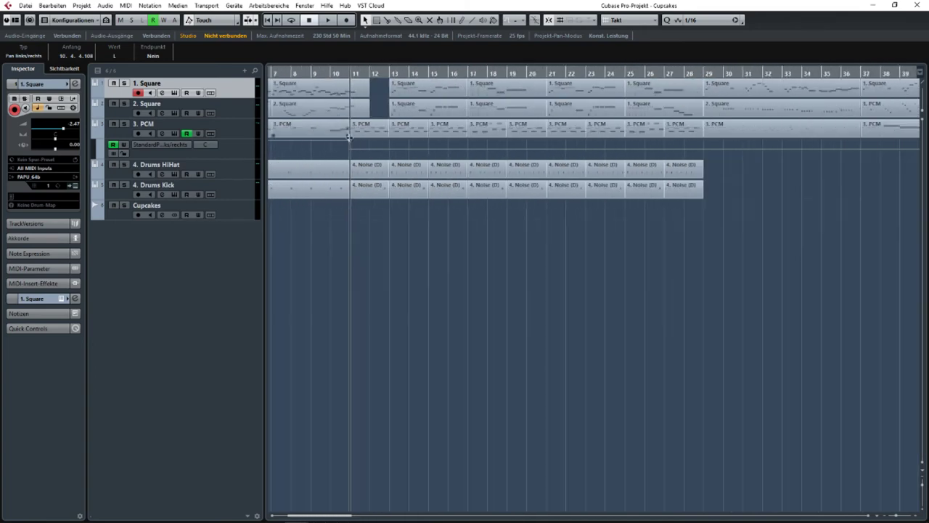
key(space)
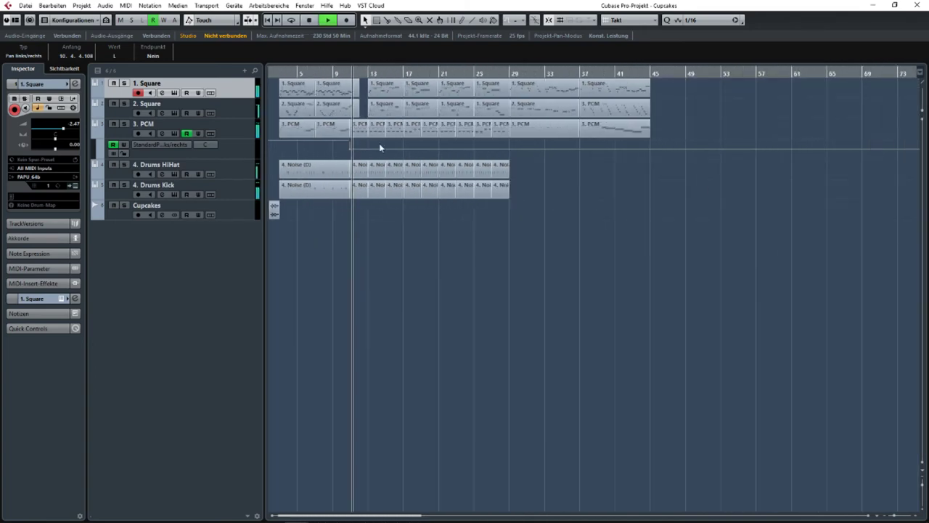
key(h)
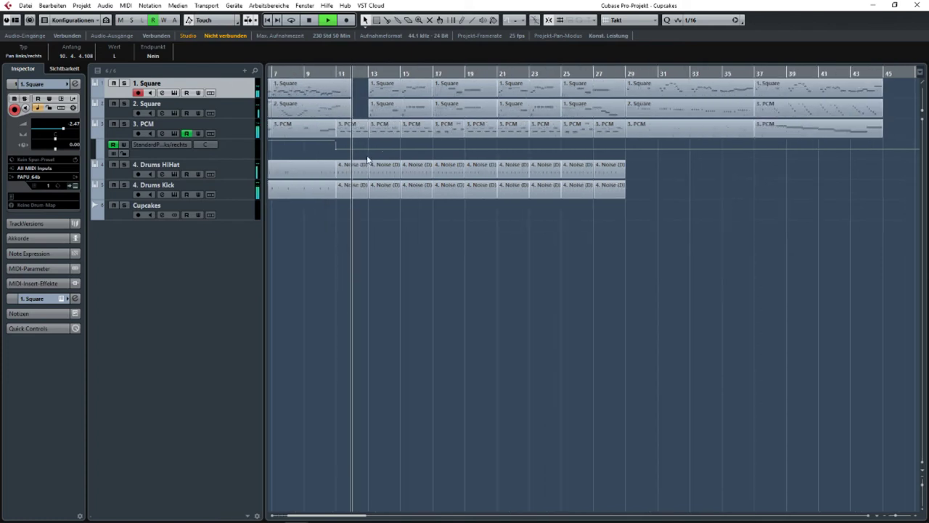
- Lower the 4. Drums HiHat track's volume to -3.67 during playback
click(207, 165)
drag(67, 129, 62, 134)
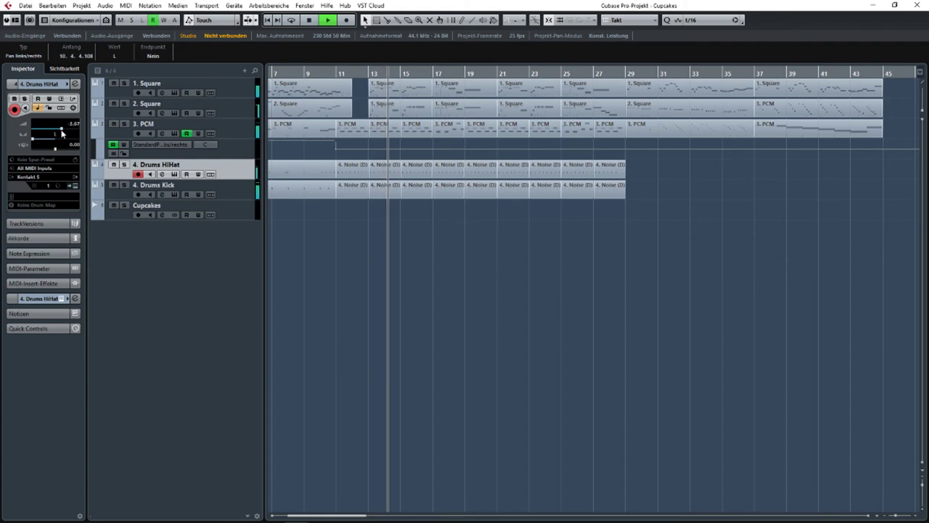
scroll(407, 141, left, 3)
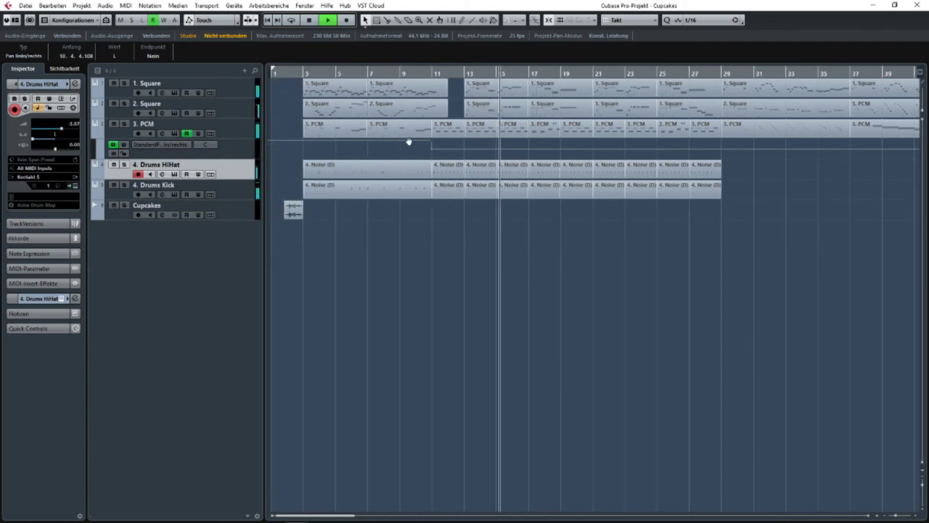
scroll(483, 117, right, 3)
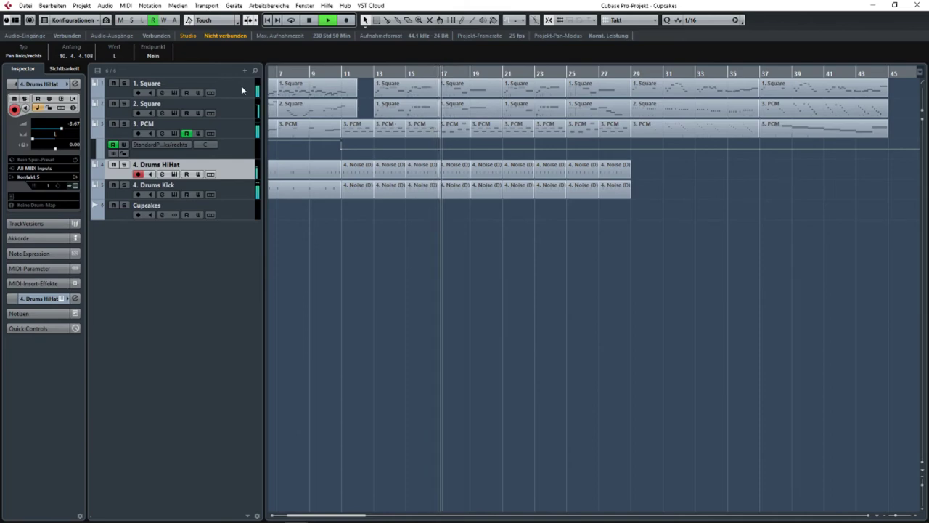
- Lower the 2. Square track's volume to -2.19 during playback
click(238, 113)
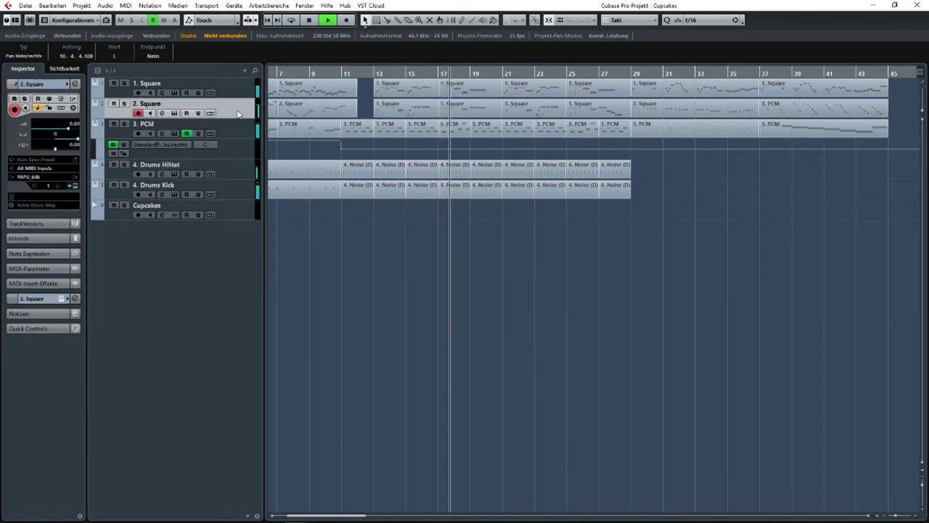
click(63, 129)
drag(63, 130, 64, 129)
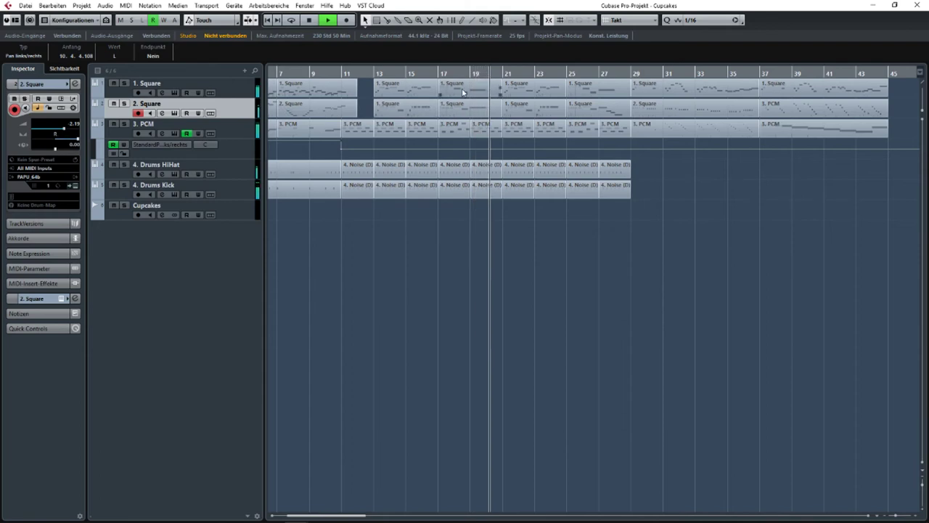
- Play the arrangement from around bar 17 and adjust the first pulse's release in the 1. Square track's PAPU instrument
click(219, 95)
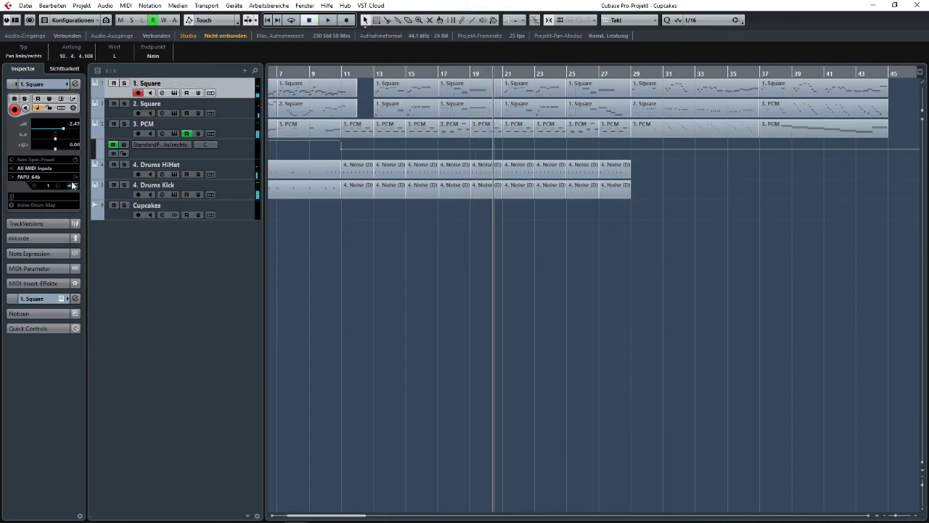
click(174, 113)
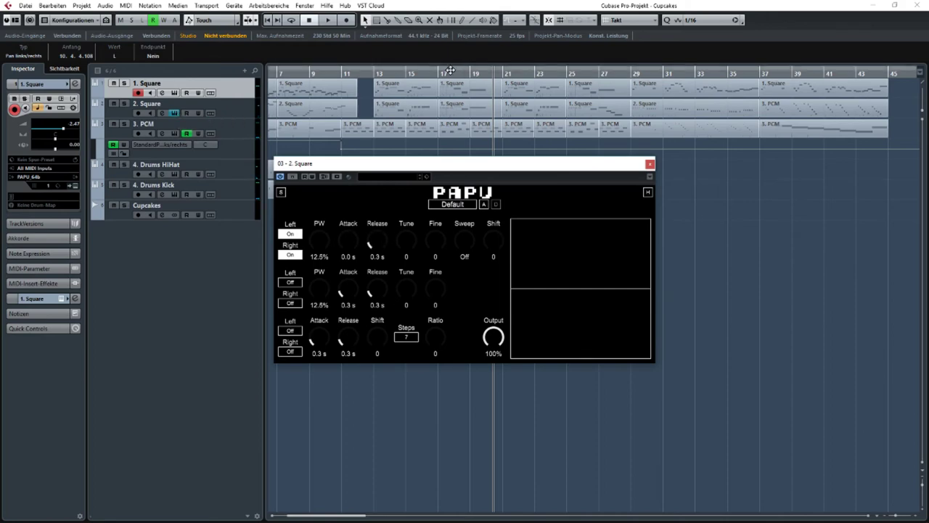
key(space)
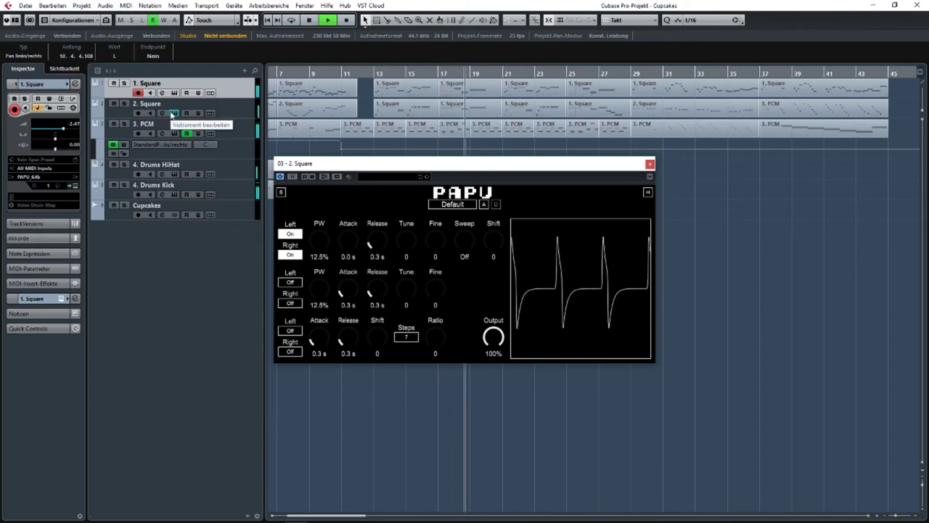
click(171, 113)
click(173, 93)
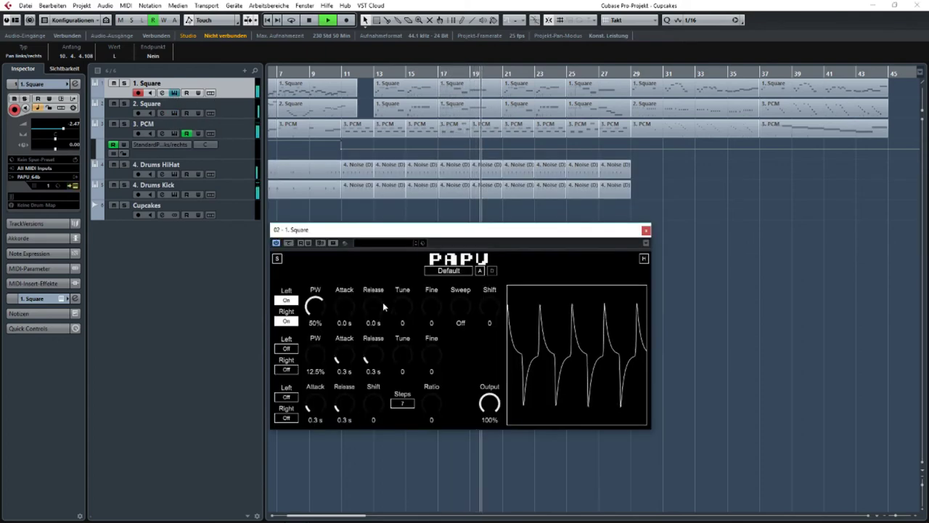
drag(377, 306, 378, 295)
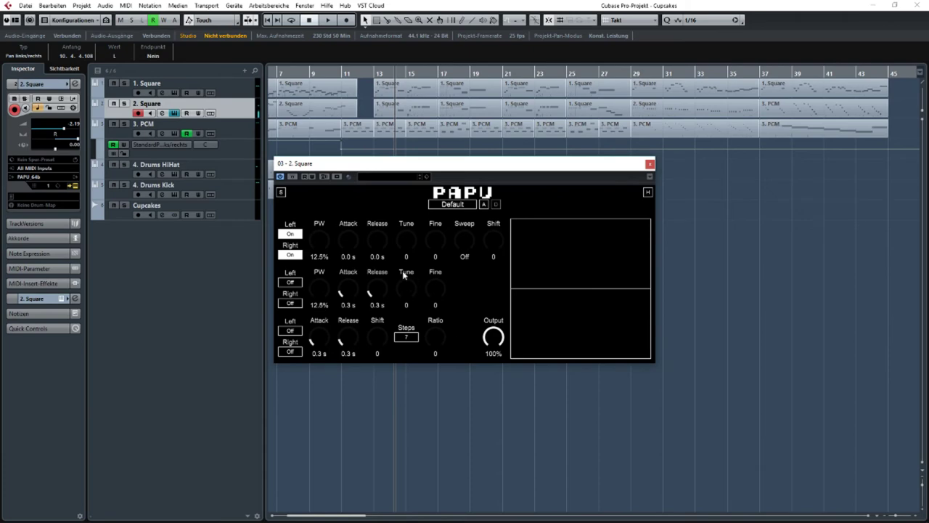
- In 2. Square's PAPU instrument, try a 0.3 s release on the first pulse, return it to 0.0 s, and set its pulse width to 50%
drag(355, 168, 336, 268)
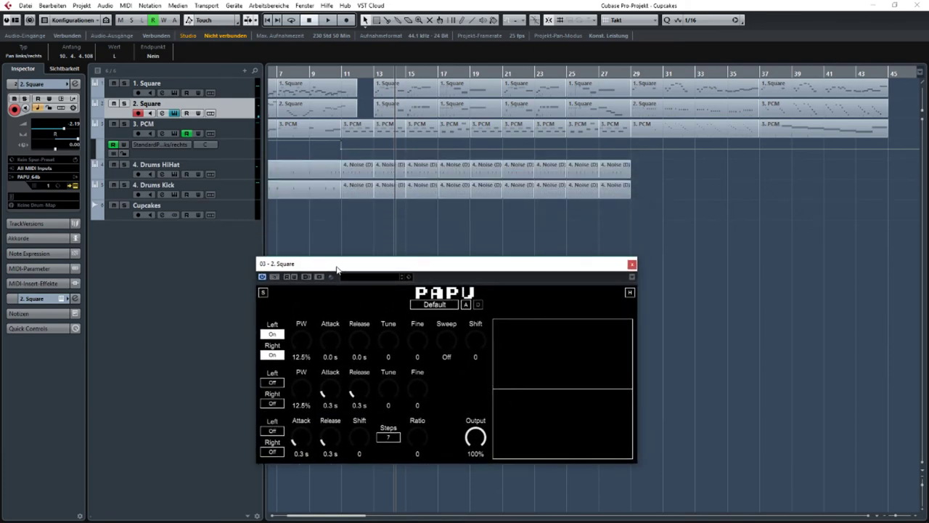
drag(366, 346, 368, 332)
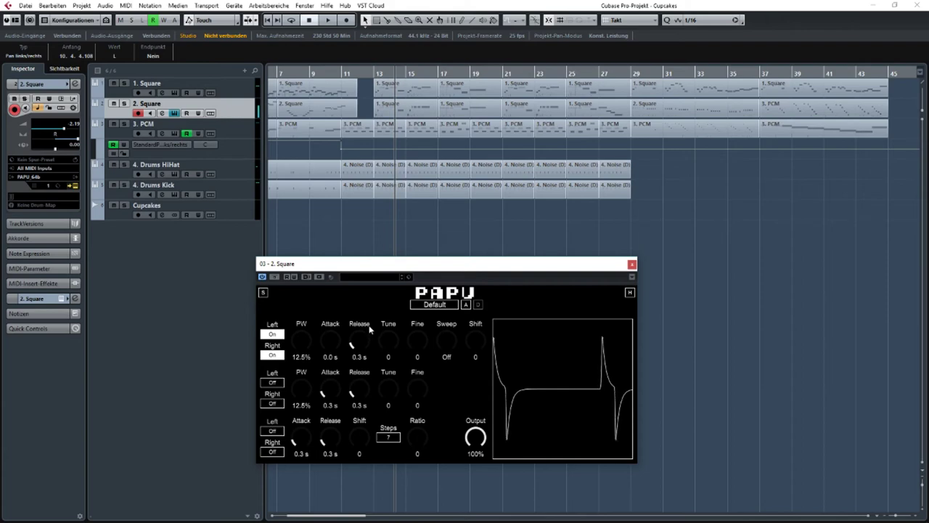
drag(356, 337, 358, 320)
drag(358, 328, 359, 316)
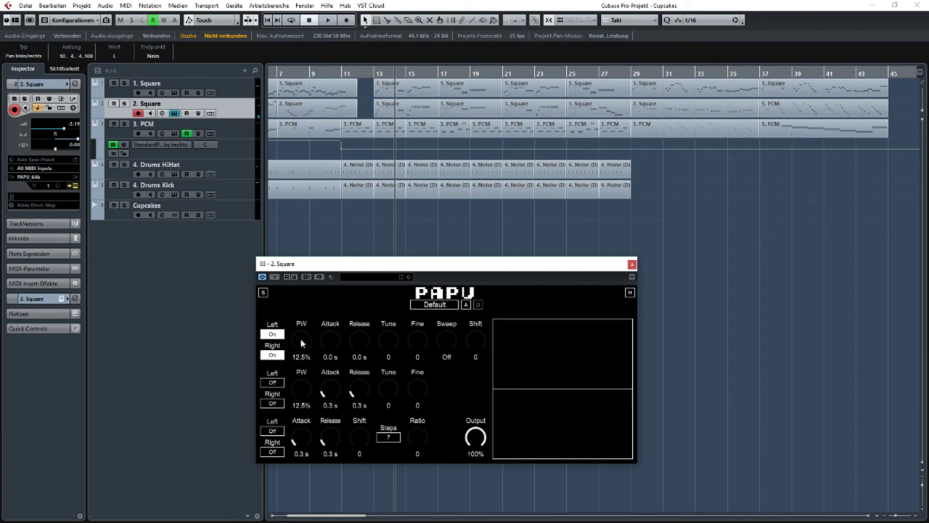
drag(314, 299, 319, 288)
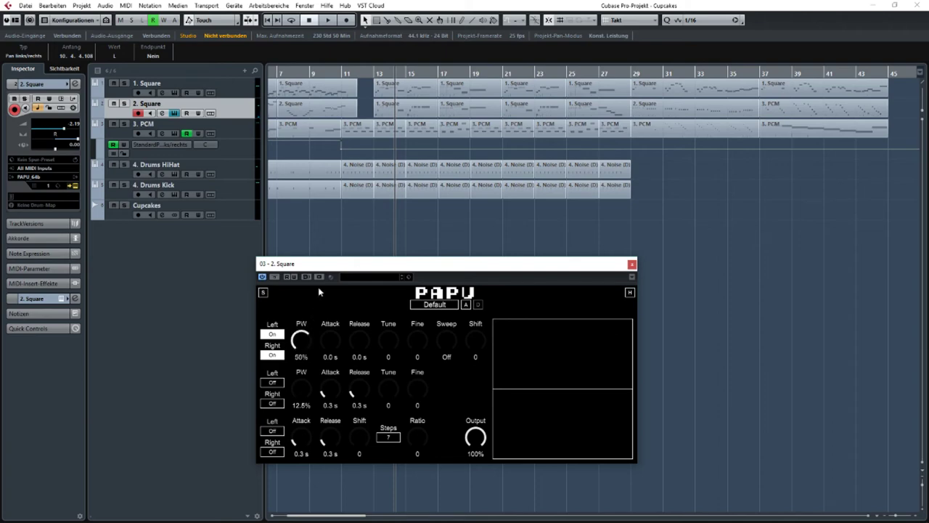
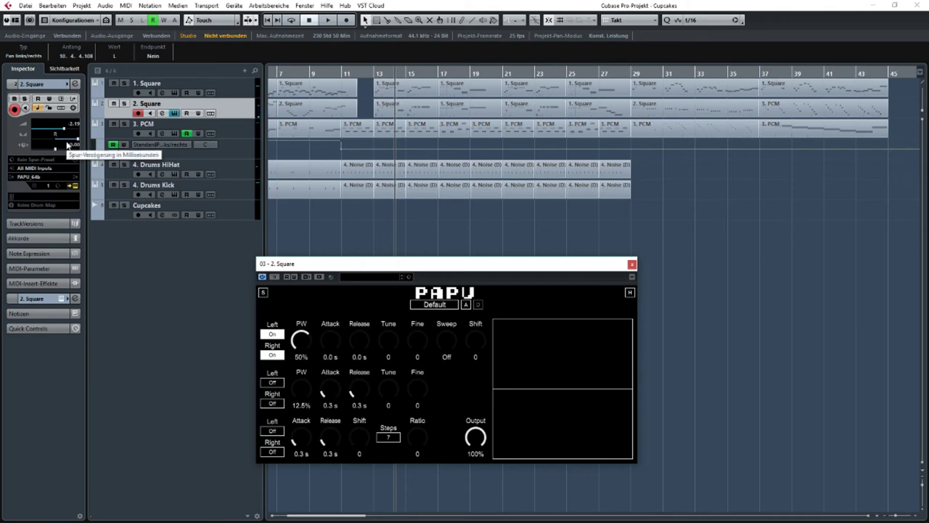
- Browse the instrument parameters available for automation on the 2. Square track without adding one, and close its automation lane and instrument window
scroll(450, 146, left, 3)
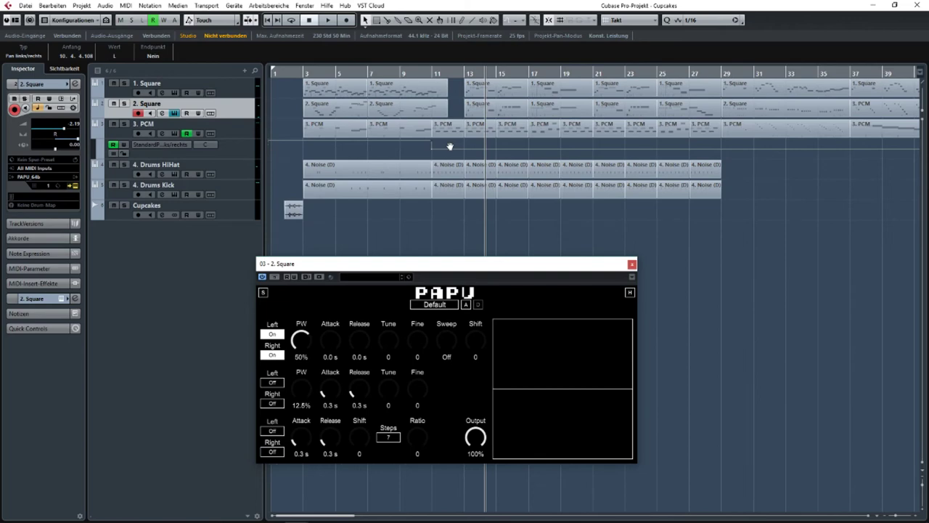
scroll(406, 148, right, 1)
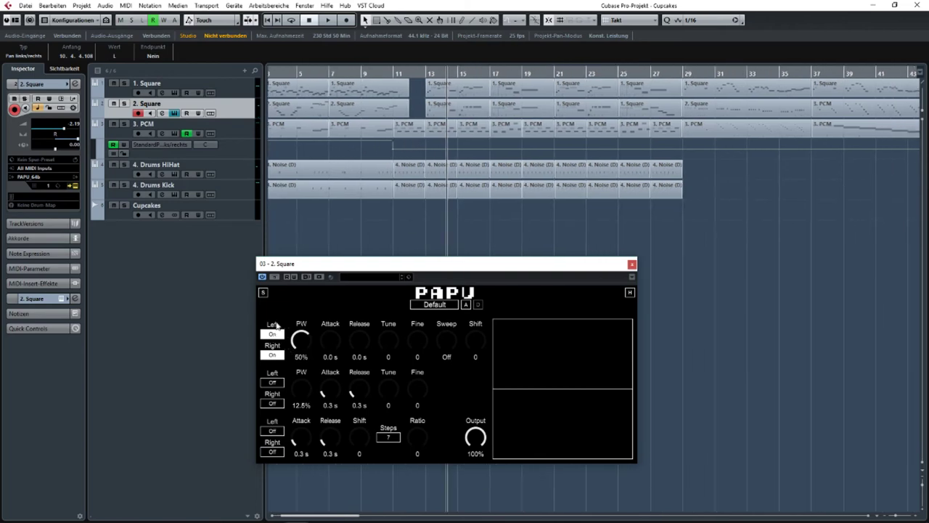
click(161, 149)
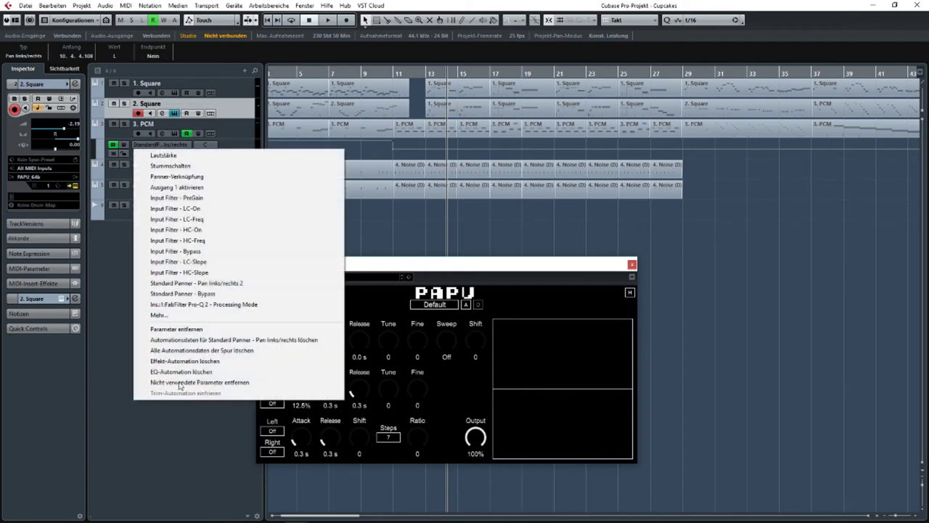
click(163, 313)
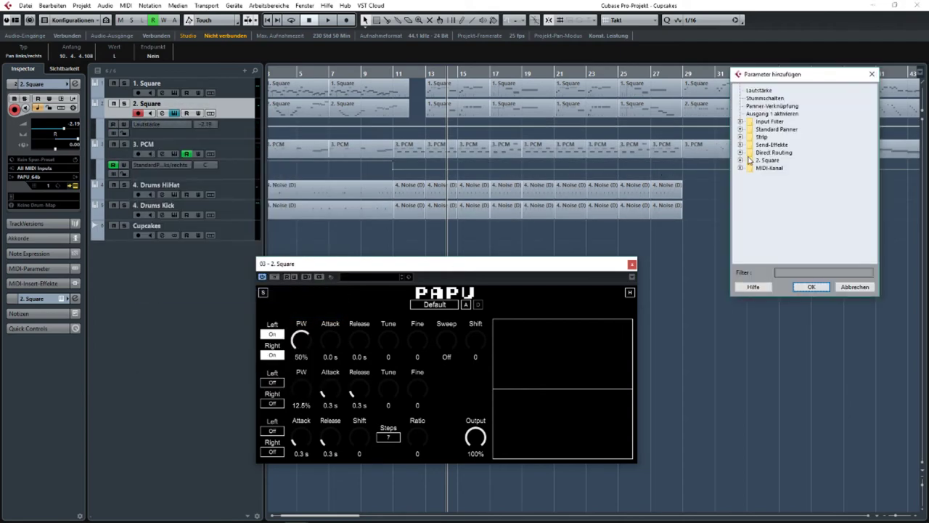
click(741, 160)
scroll(780, 189, down, 3)
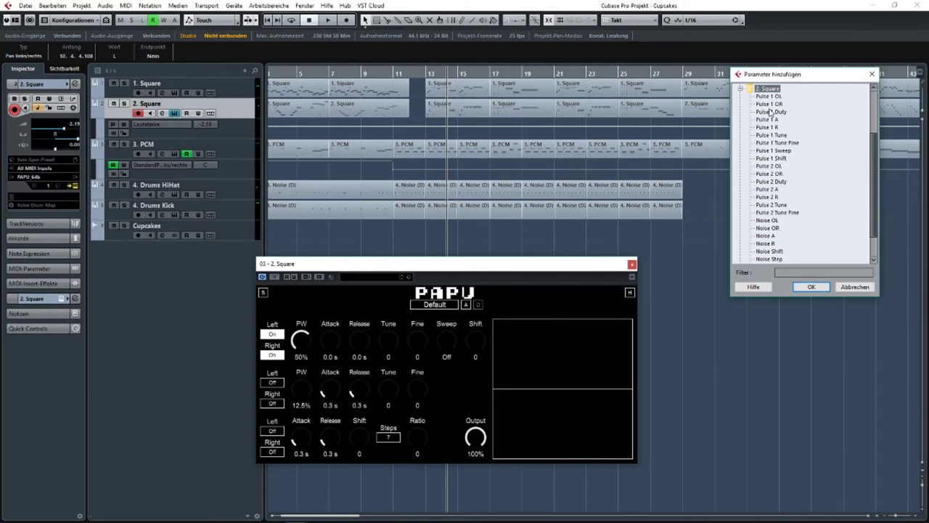
scroll(779, 102, up, 3)
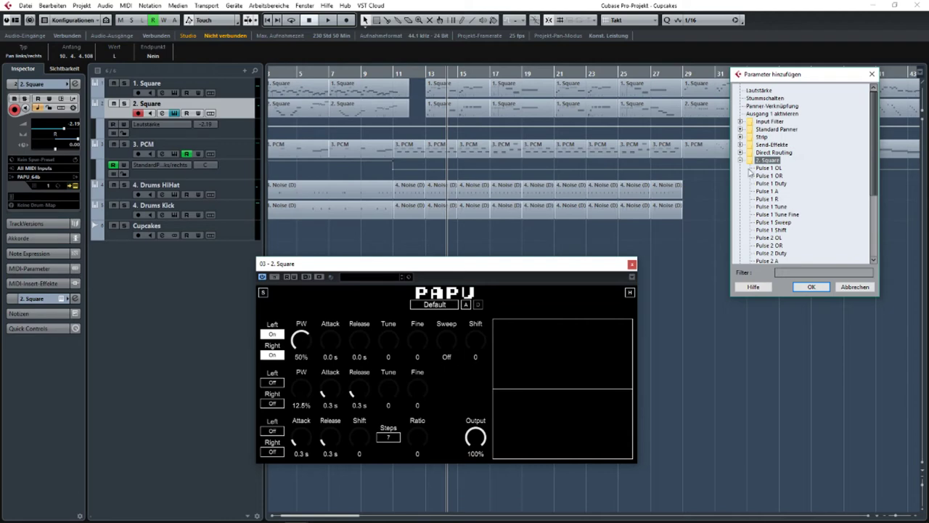
click(873, 74)
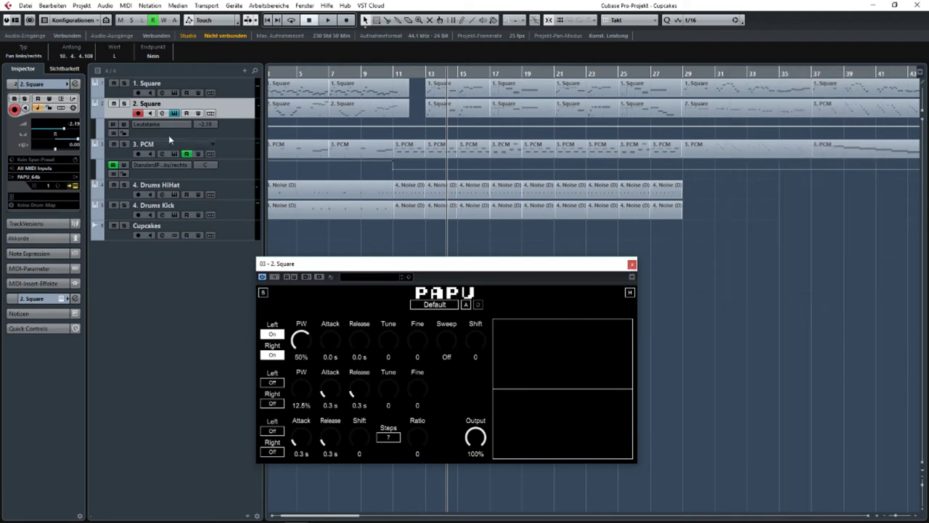
click(632, 264)
click(209, 114)
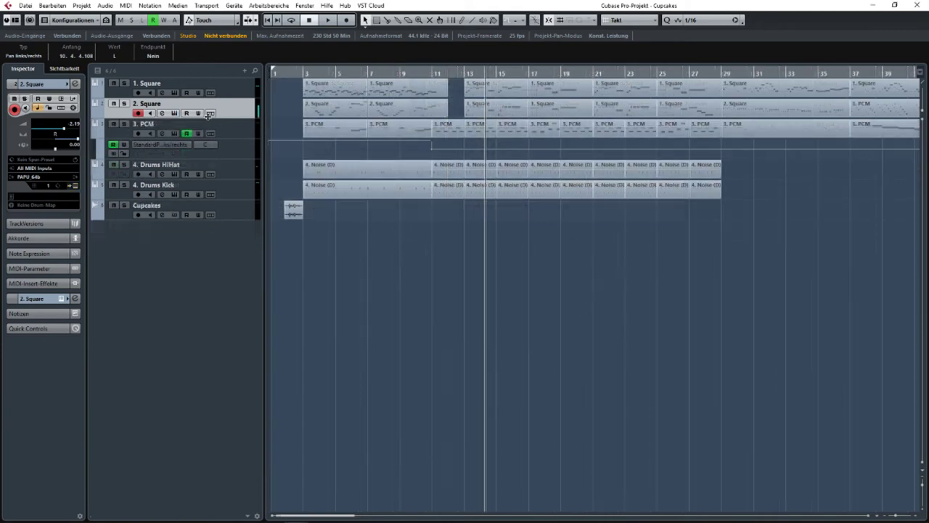
- Insert the RoomWorks reverb on the 2. Square track and load its Hall Grand Chamber preset
click(30, 296)
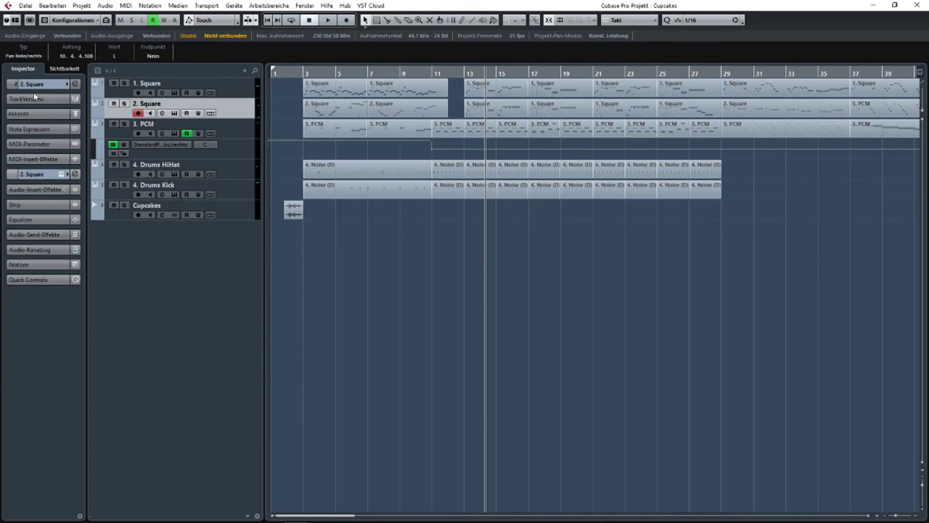
click(30, 189)
click(53, 209)
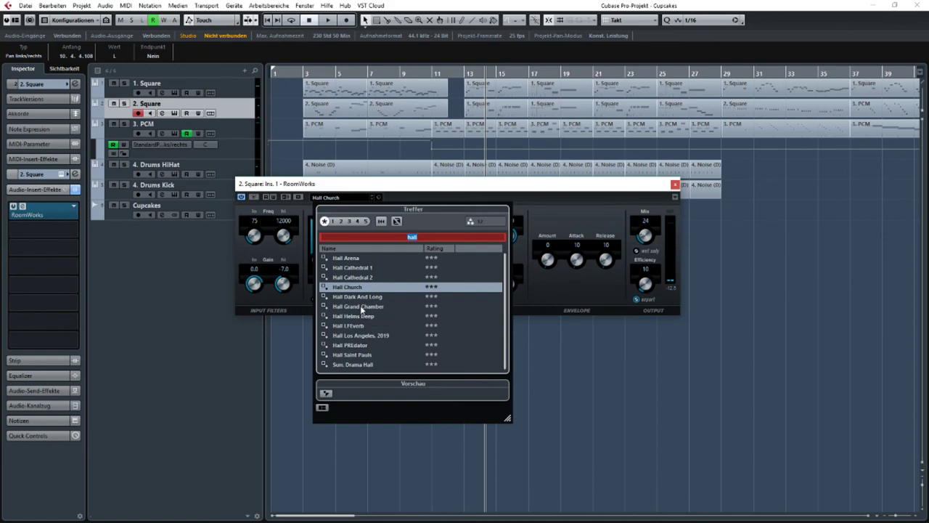
double_click(360, 308)
- Reduce the RoomWorks reverb time to 1.24, the size to 48 and the diffusion to 0, and close the effect window
drag(351, 286, 354, 314)
drag(380, 283, 381, 312)
drag(411, 284, 405, 377)
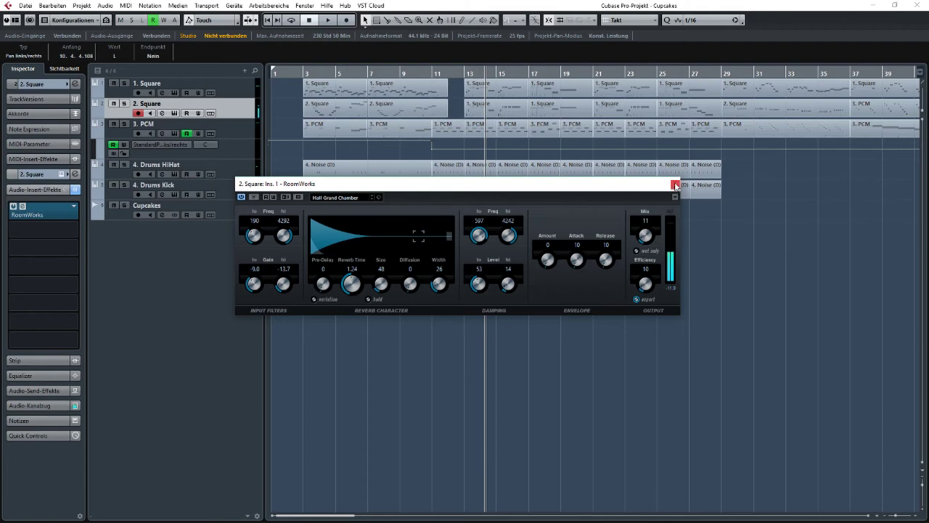
click(675, 185)
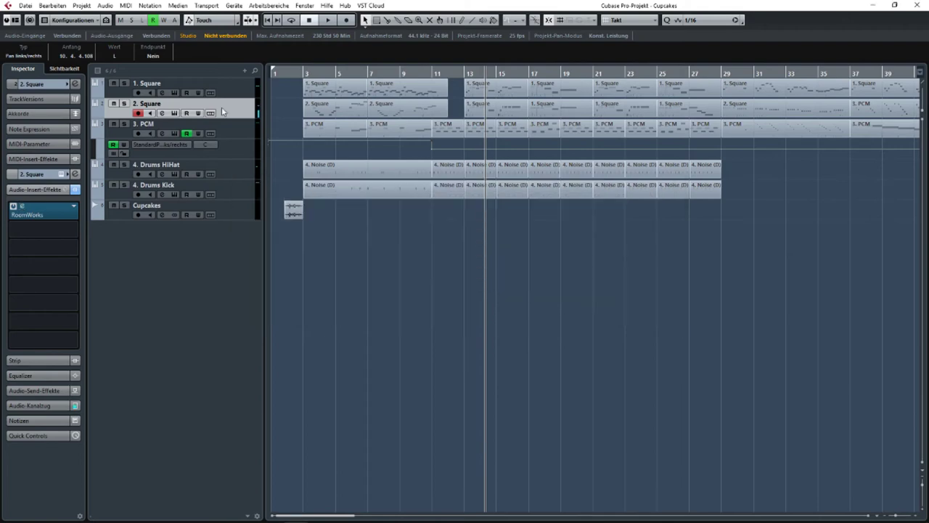
- Open the PAPU instruments of both square tracks and lower the first pulse's attack on 1. Square
click(174, 114)
click(174, 93)
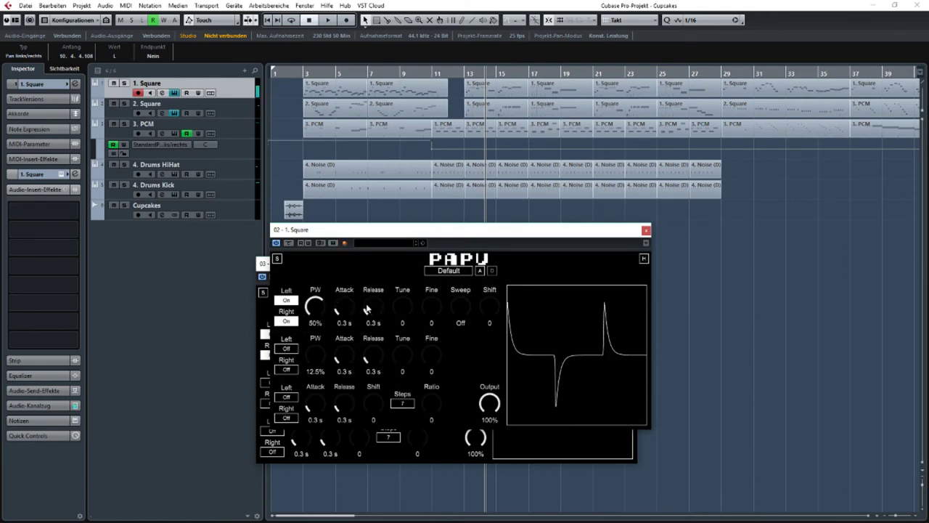
drag(345, 309, 352, 322)
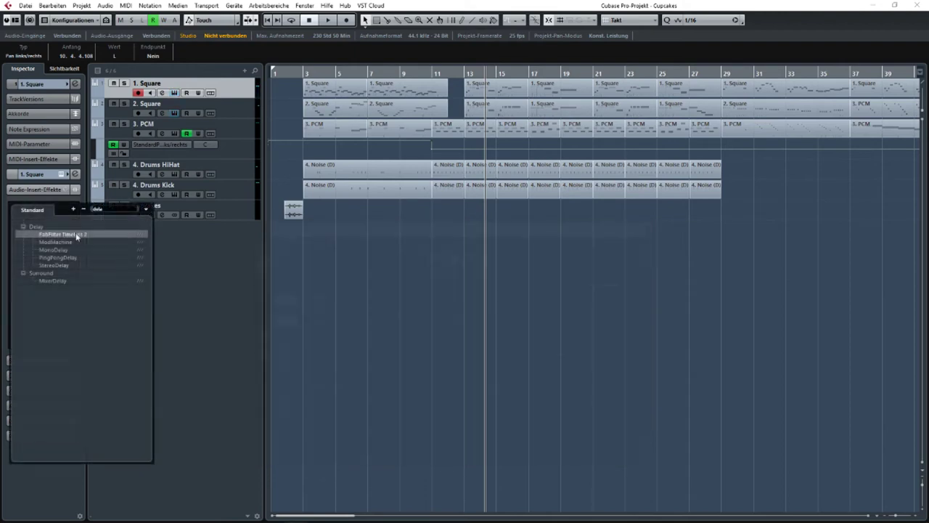
- Insert the FabFilter Timeless 2 delay on the 1. Square track and play the arrangement from bar 3
click(77, 233)
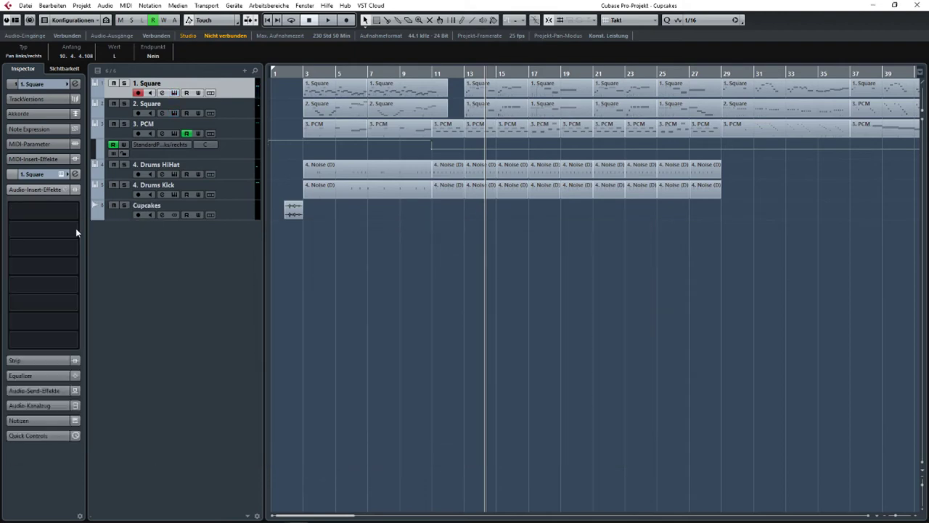
click(302, 74)
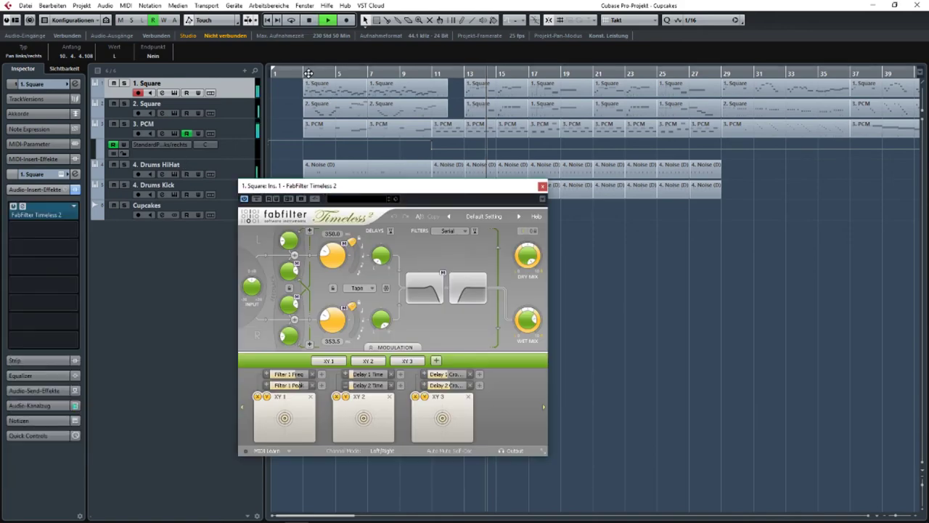
key(space)
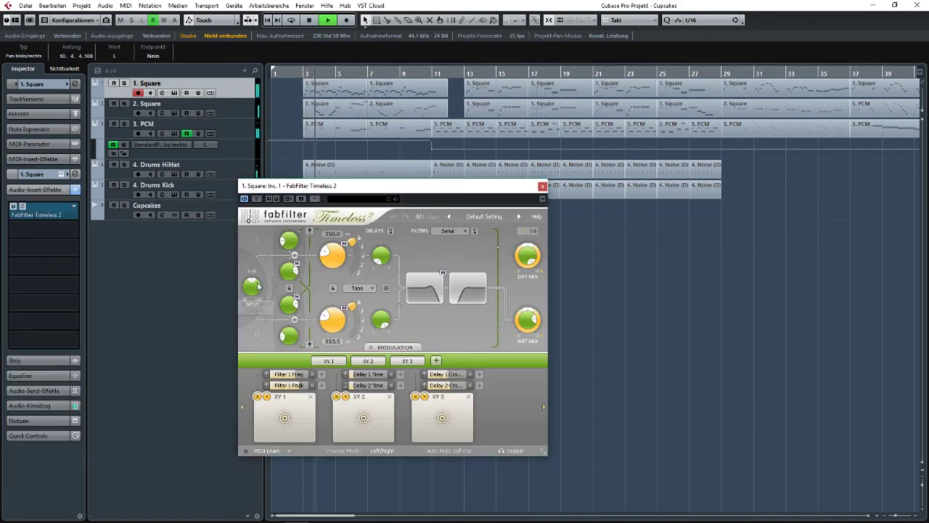
- Set the Timeless 2 input level to about -6.91 dB and the first delay time to 514.2, and close the effect window
drag(253, 287, 250, 340)
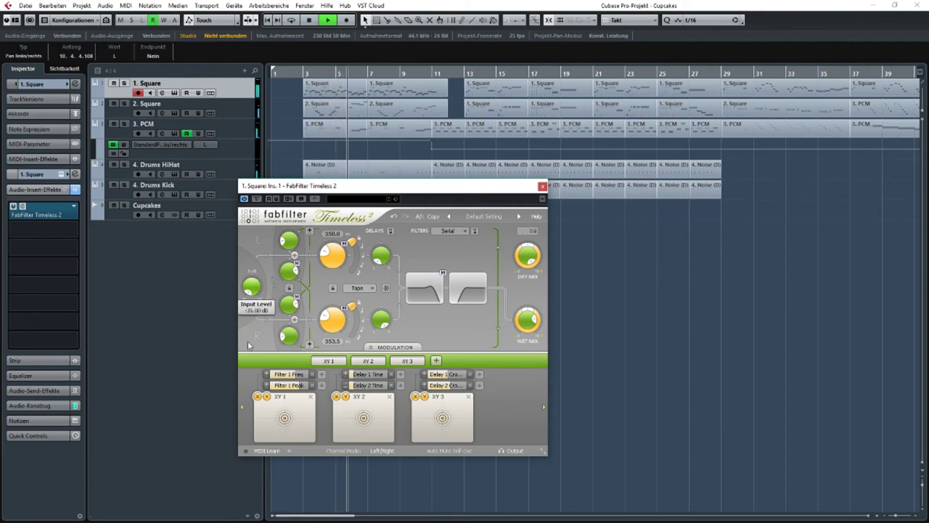
drag(251, 290, 252, 285)
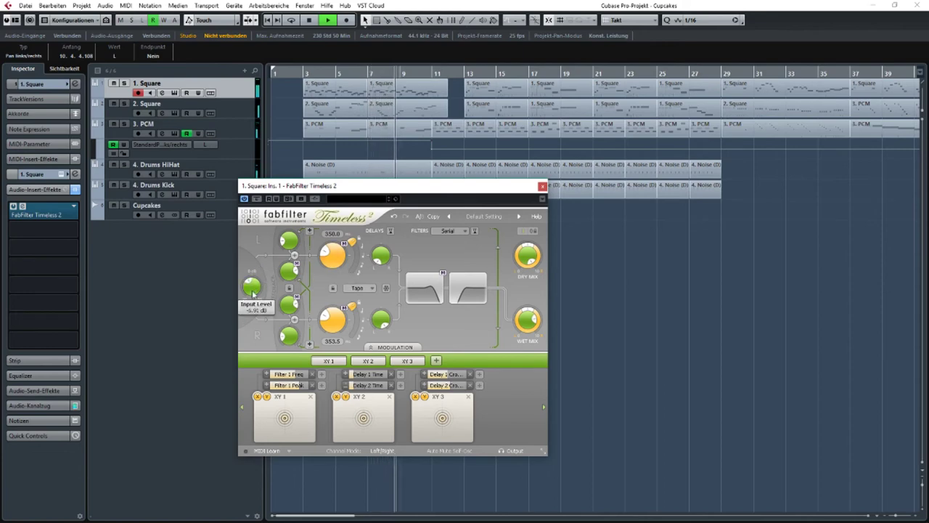
mouse_move(330, 252)
mouse_down()
mouse_move(331, 264)
mouse_move(330, 253)
mouse_up()
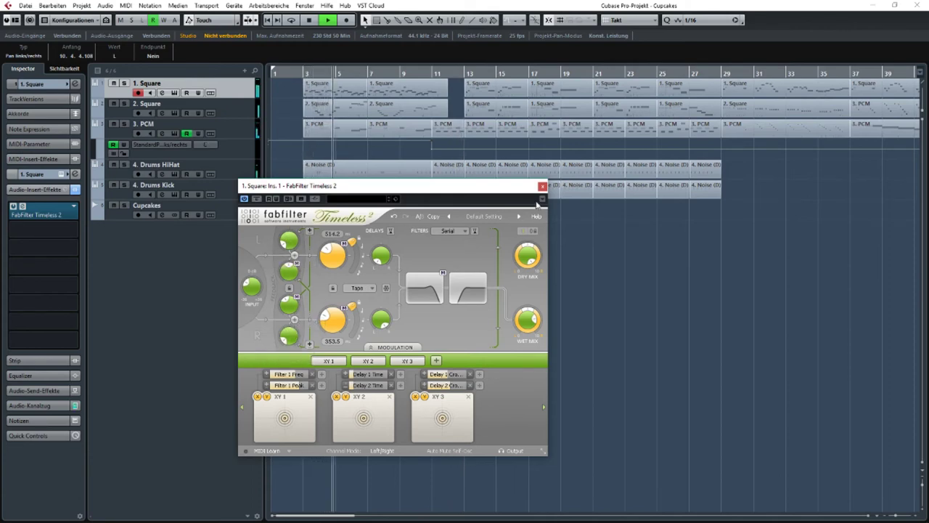
click(542, 186)
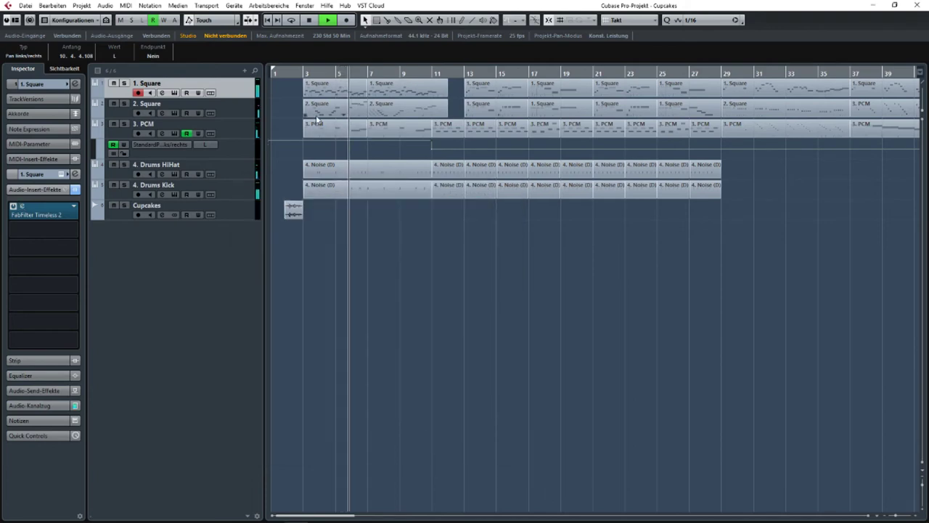
- Solo the 1. Square track briefly to audition its delay, and stop playback
click(124, 84)
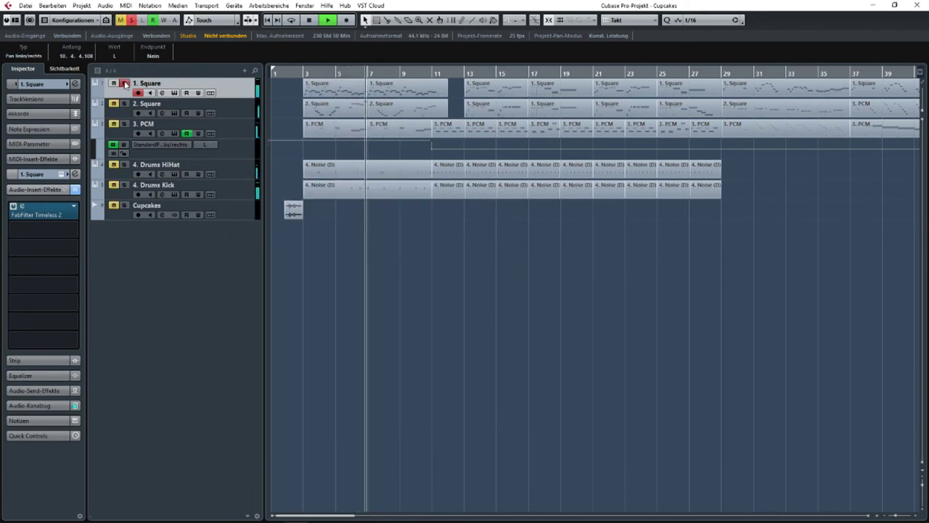
key(space)
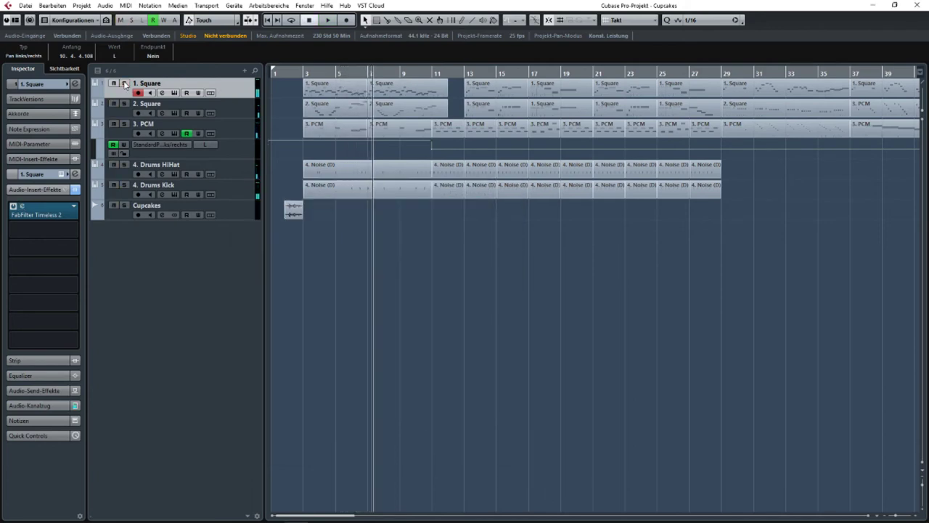
- Place the playback position at bar 3 and review the Timeless 2 delay settings on the 1. Square track
click(298, 72)
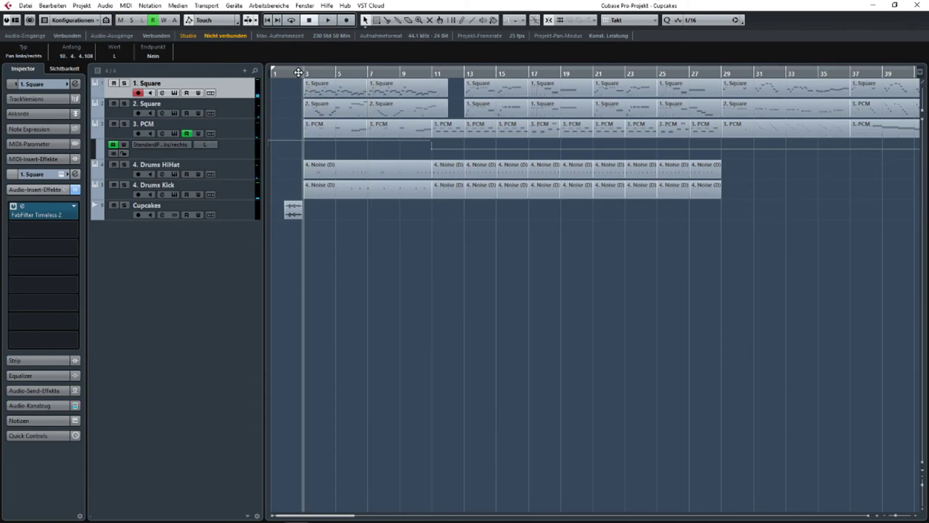
click(63, 216)
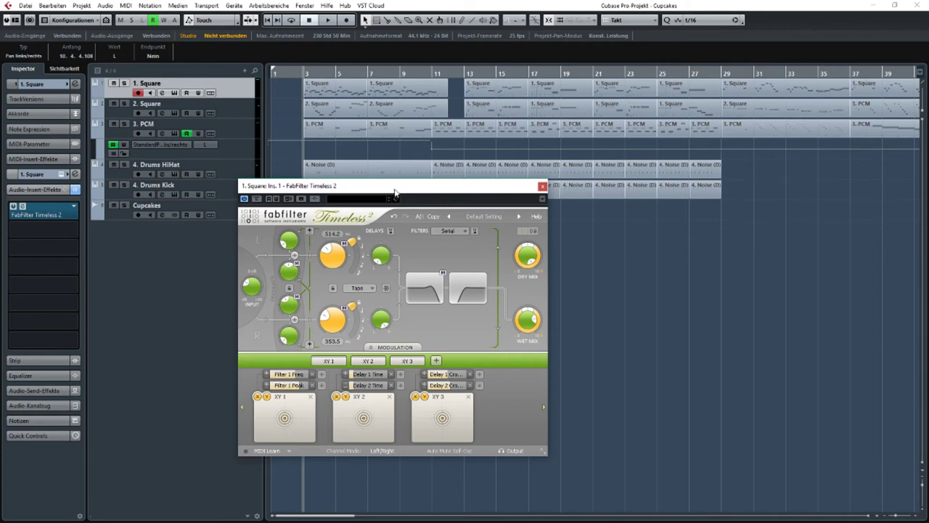
click(542, 186)
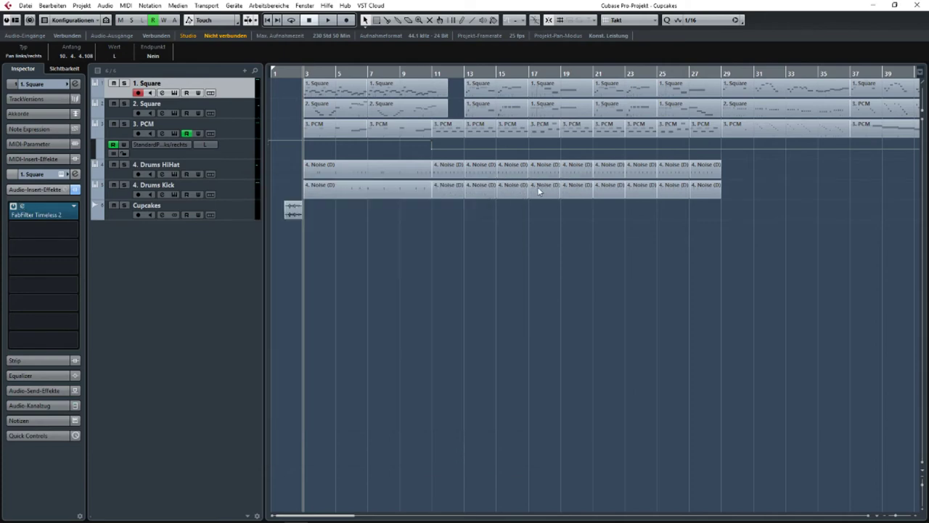
scroll(334, 143, up, 3)
scroll(496, 111, left, 3)
scroll(385, 111, down, 3)
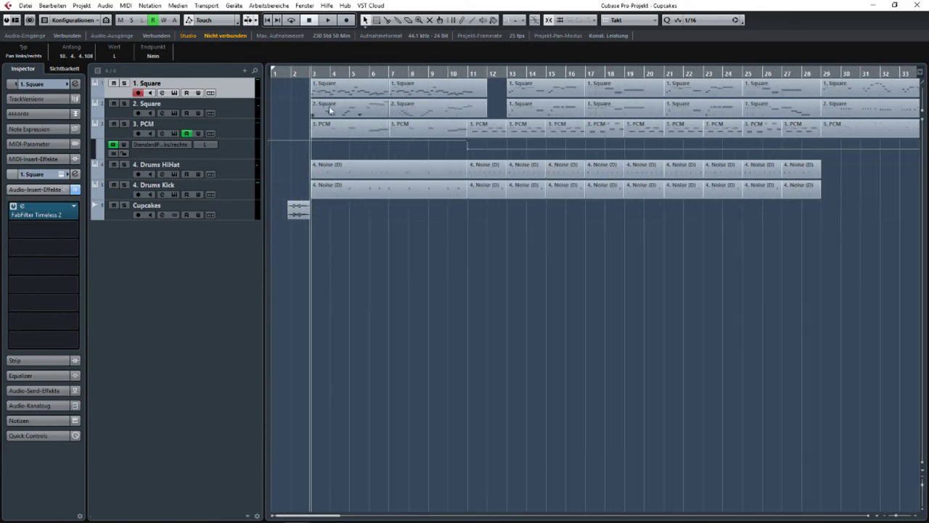
scroll(329, 106, up, 3)
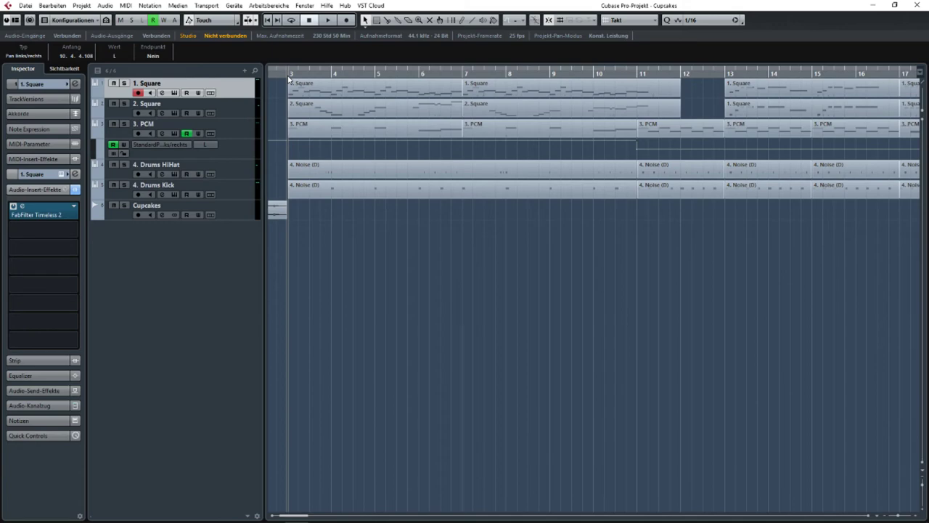
- Insert FabFilter Timeless 2 on the 3. PCM track after Pro-Q 2, paste the copied delay settings, and close the delay windows
click(174, 93)
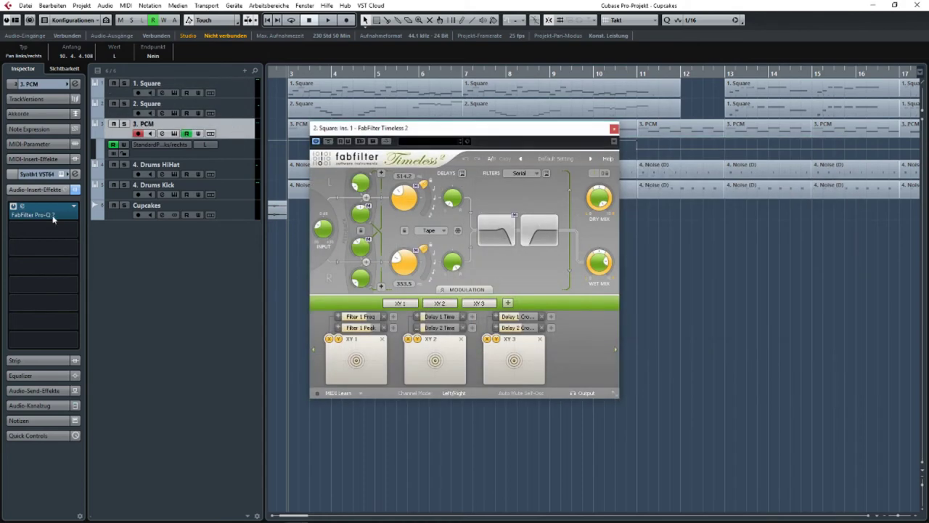
click(47, 230)
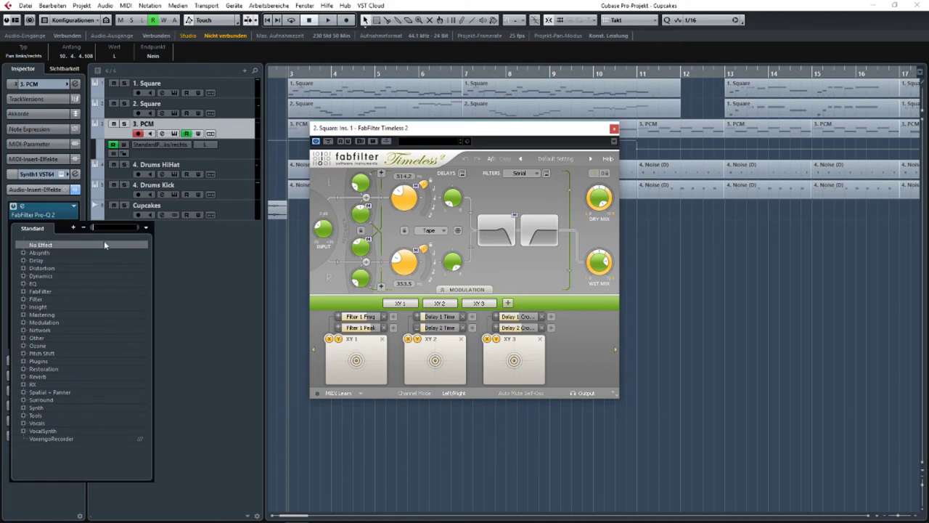
click(22, 260)
click(63, 268)
right_click(53, 229)
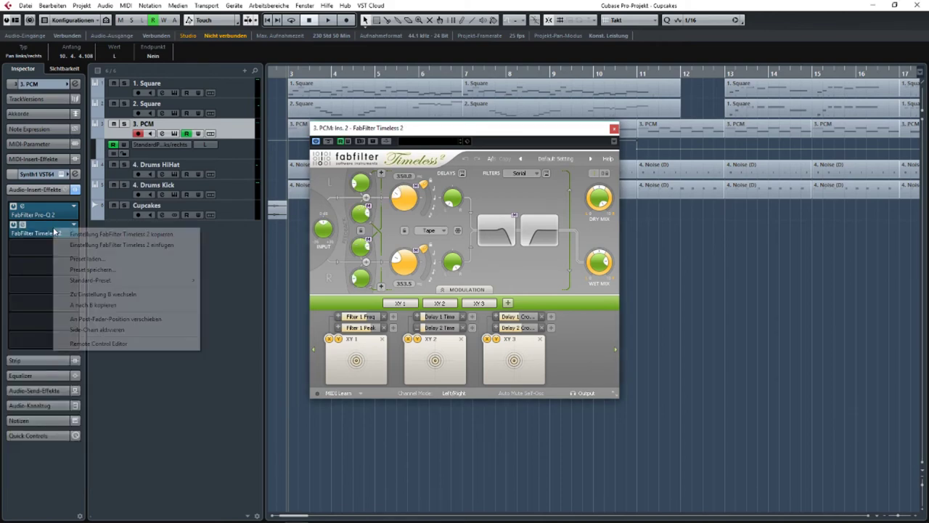
click(119, 247)
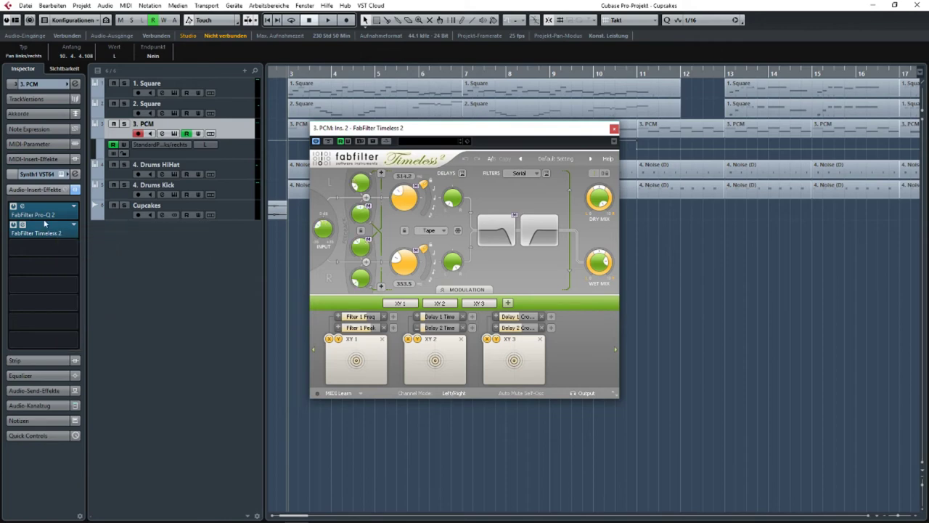
click(613, 129)
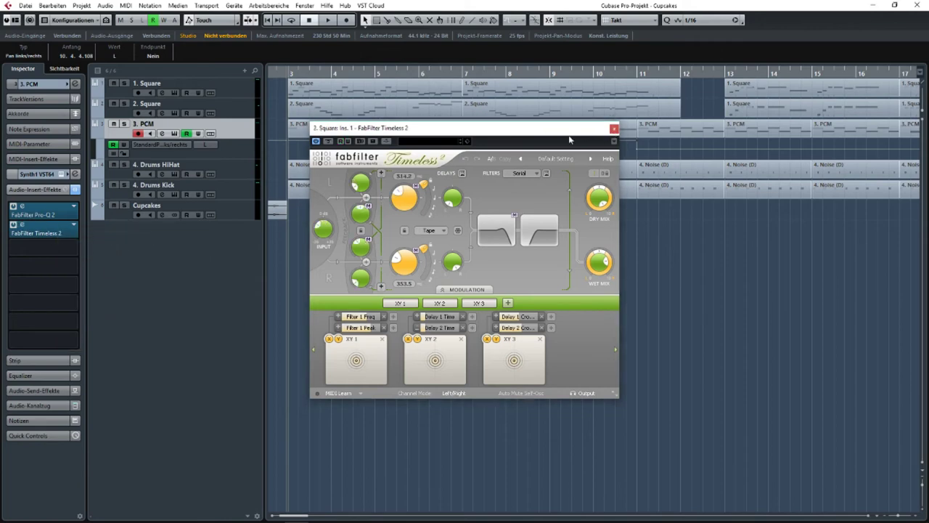
click(613, 129)
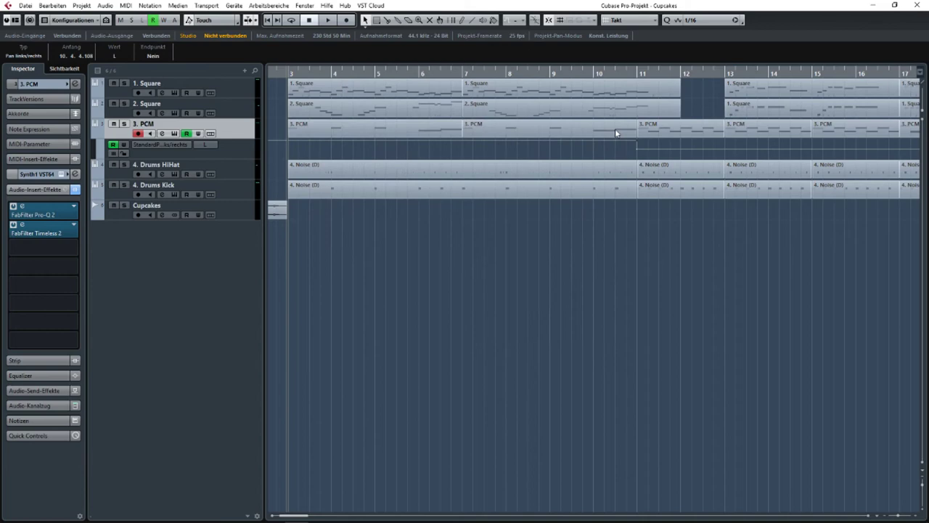
- Check the insert effects of the 4. Drums HiHat and 3. PCM tracks, and play the arrangement from bar 3
click(223, 172)
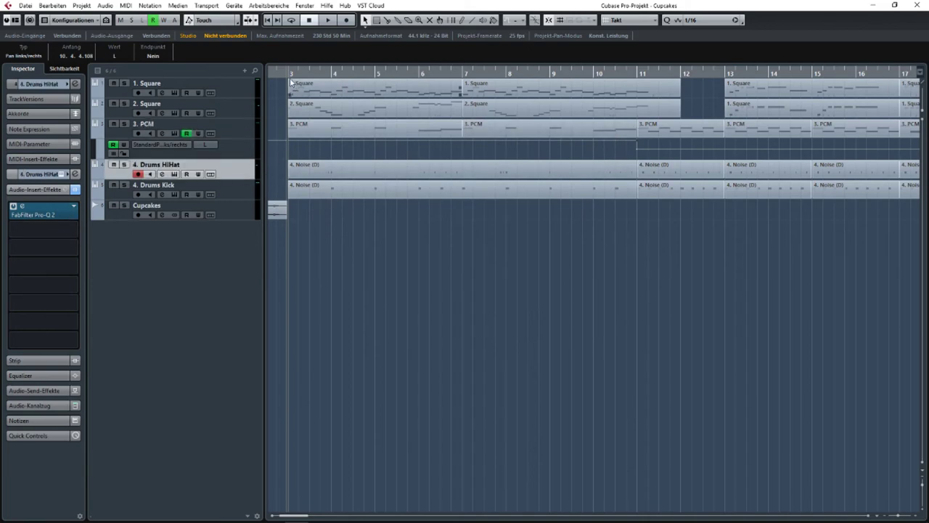
scroll(286, 153, left, 3)
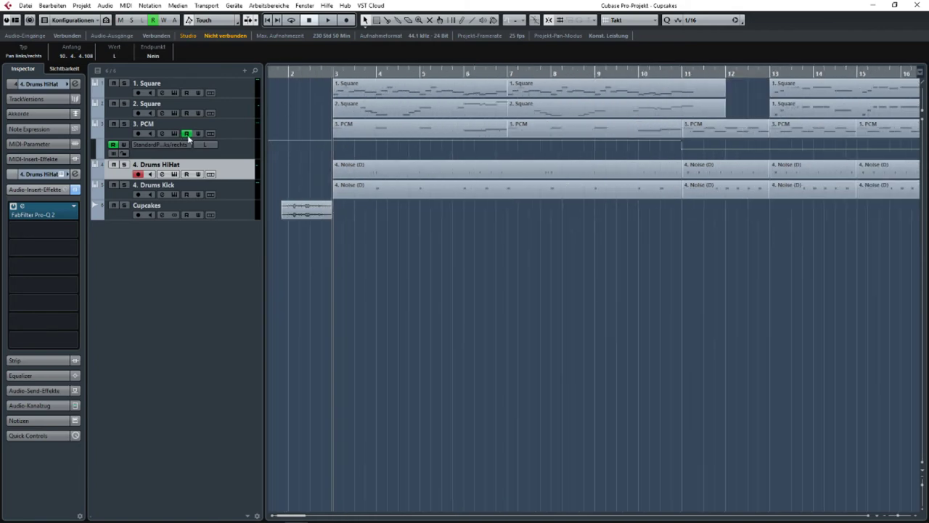
click(223, 135)
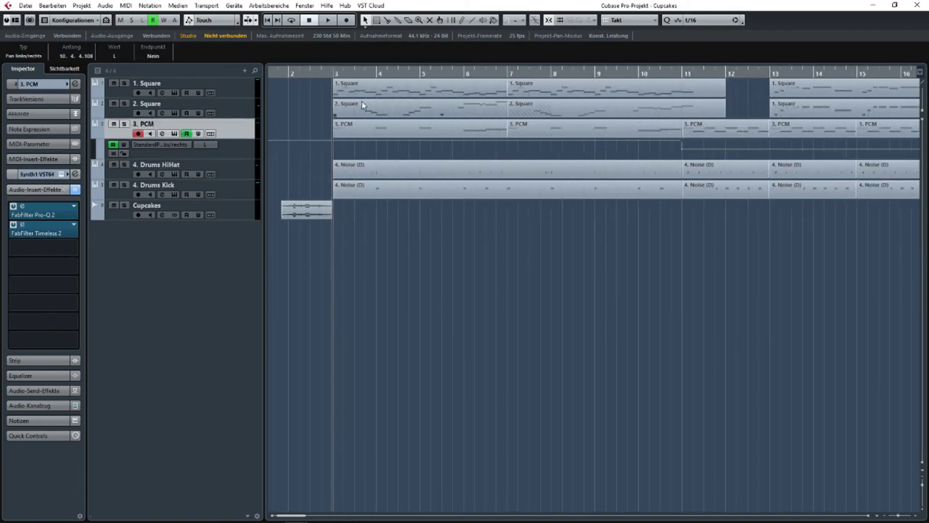
key(space)
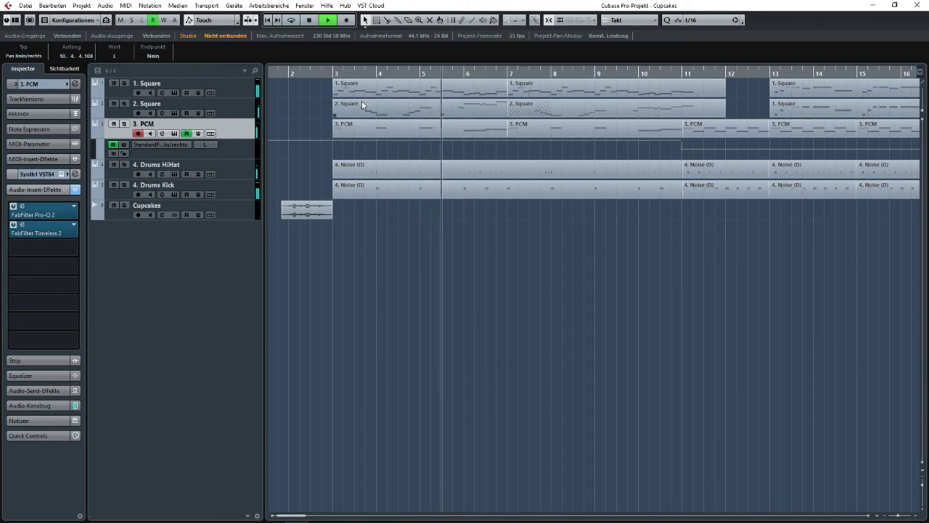
scroll(367, 107, right, 3)
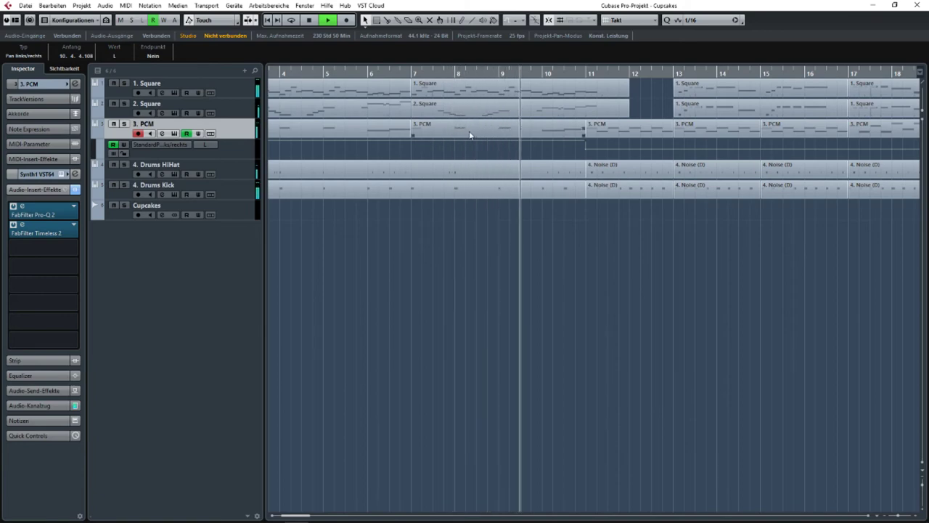
scroll(385, 135, right, 2)
- Show the 3. PCM track's volume and pan settings, listen to the section after bar 11, and stop playback
click(43, 83)
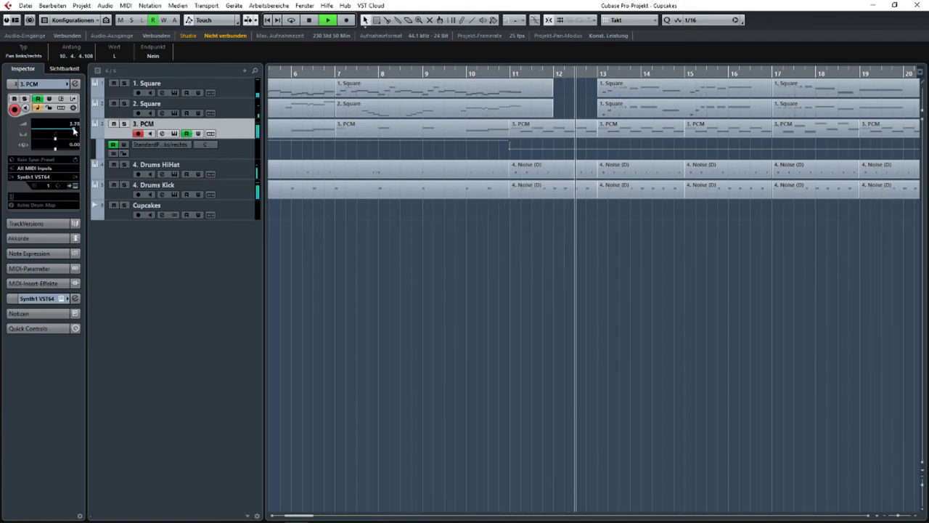
scroll(585, 139, right, 4)
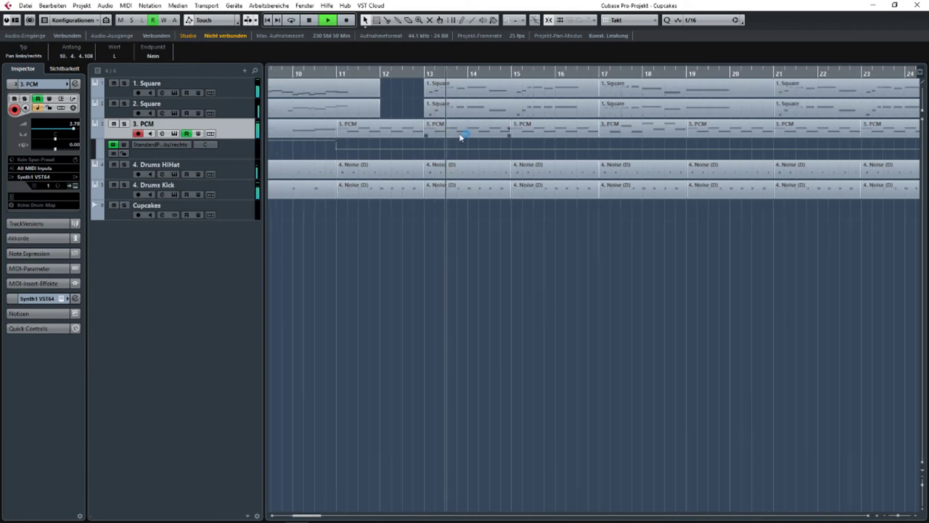
scroll(459, 135, down, 3)
scroll(457, 135, down, 3)
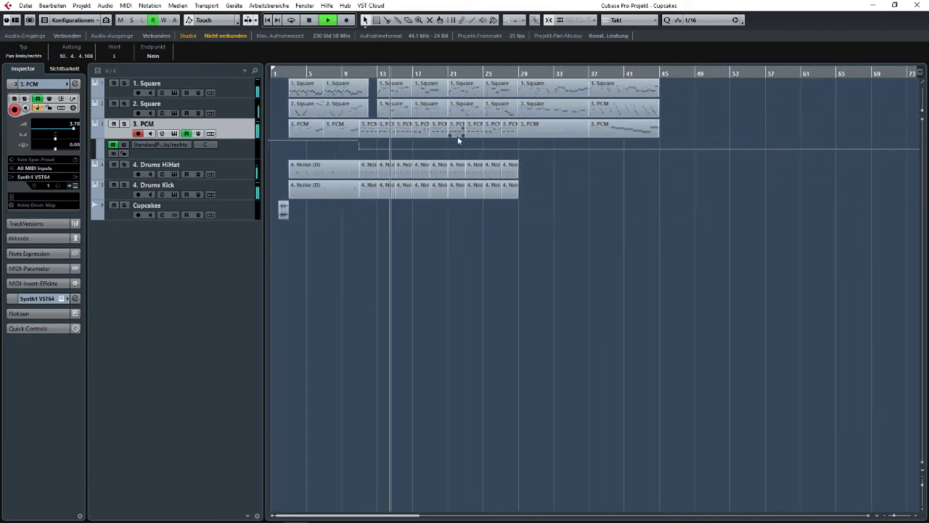
scroll(450, 139, right, 1)
key(space)
- Look over the arrangement from the first square parts to its end at bar 45
scroll(453, 157, left, 2)
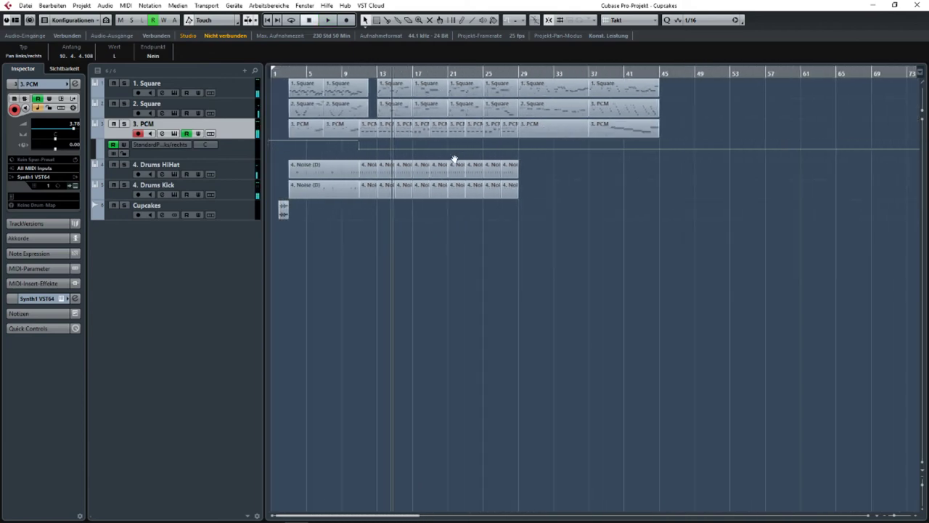
scroll(361, 130, up, 3)
scroll(562, 119, left, 3)
scroll(491, 168, right, 4)
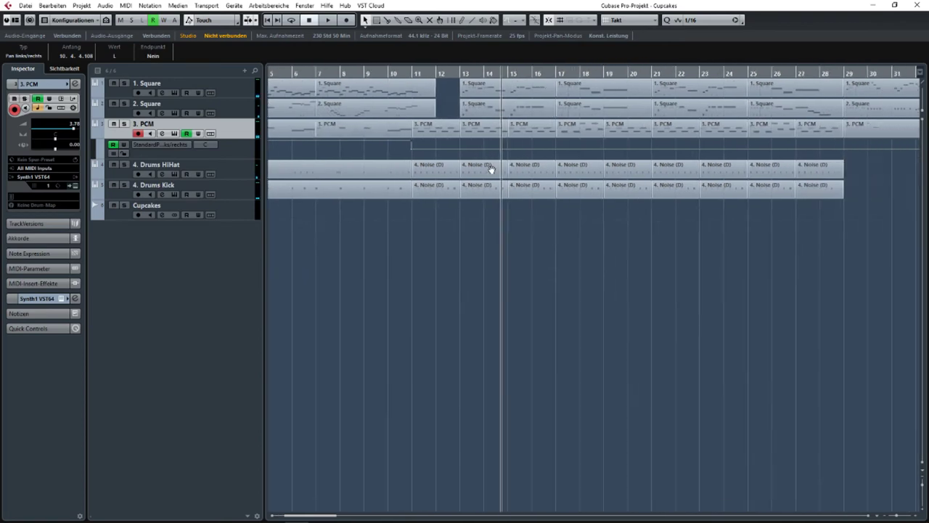
drag(491, 168, 269, 180)
drag(545, 174, 792, 197)
drag(638, 200, 197, 188)
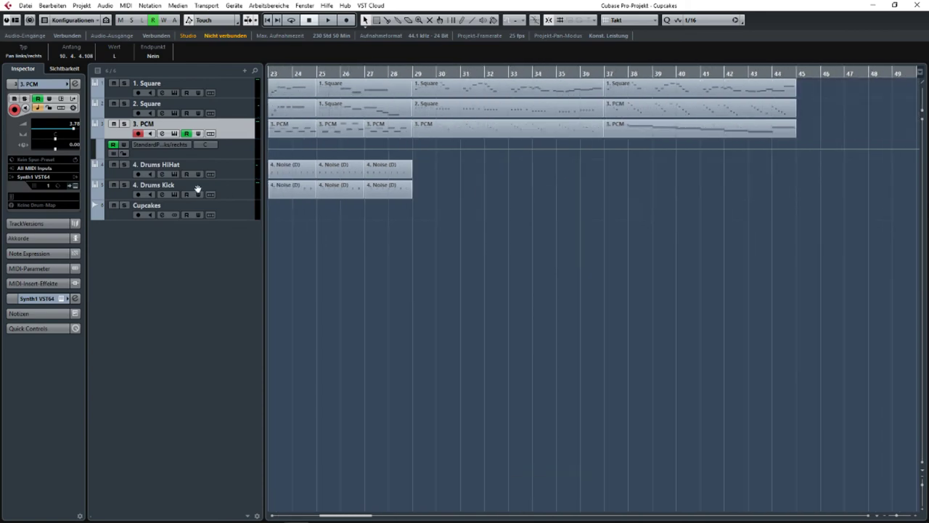
drag(485, 197, 787, 207)
drag(411, 187, 533, 185)
- Play the arrangement from bar 11 and listen through to the final section at bar 37
click(457, 73)
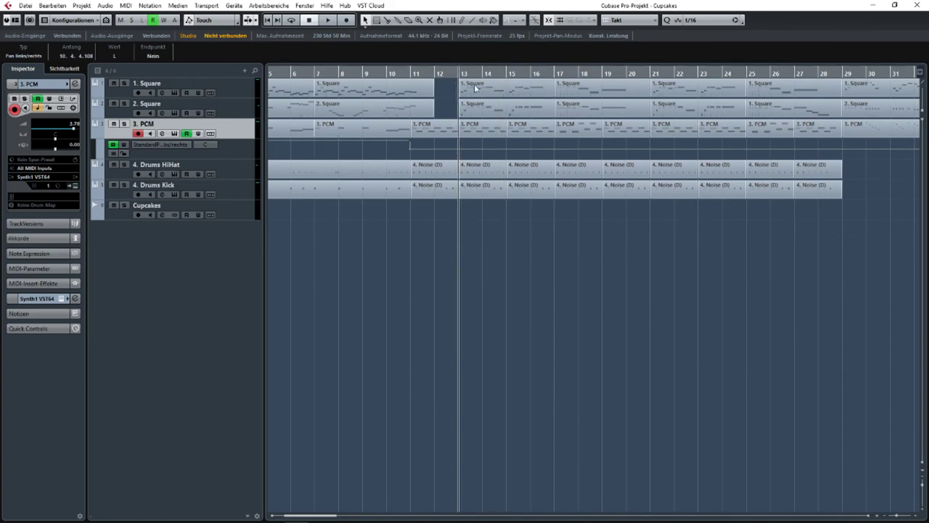
scroll(506, 194, down, 3)
scroll(505, 195, up, 3)
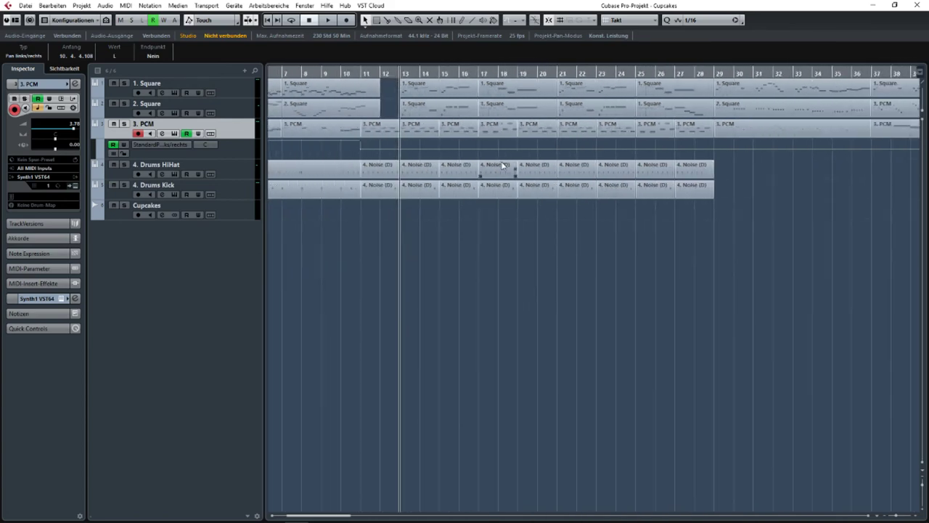
click(368, 74)
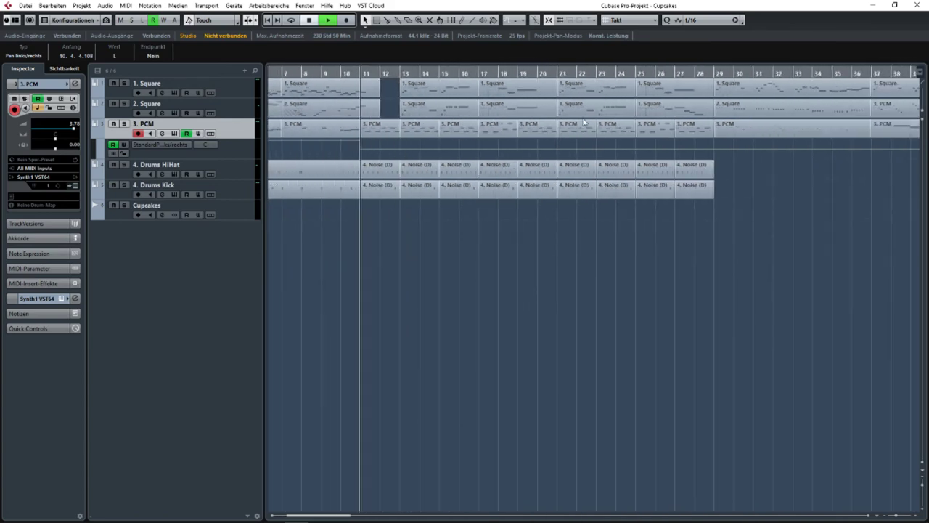
drag(475, 212, 377, 219)
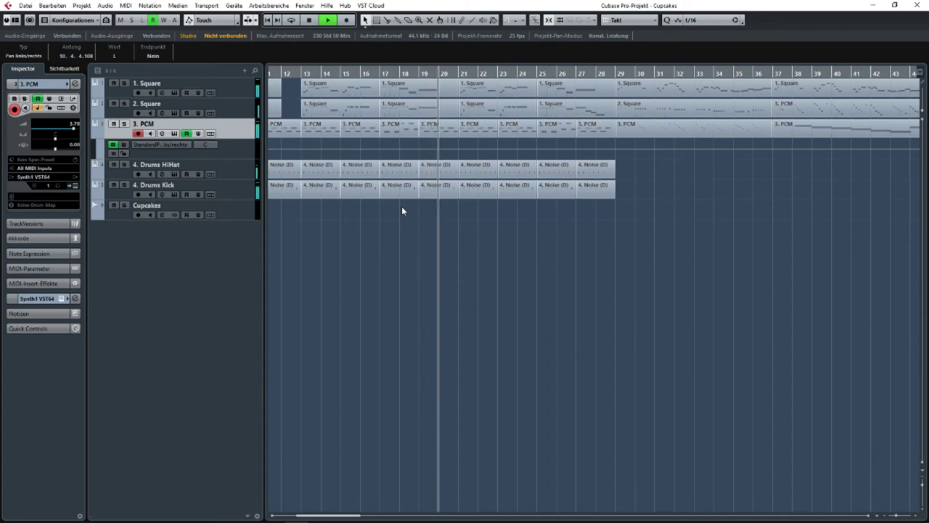
scroll(435, 210, right, 2)
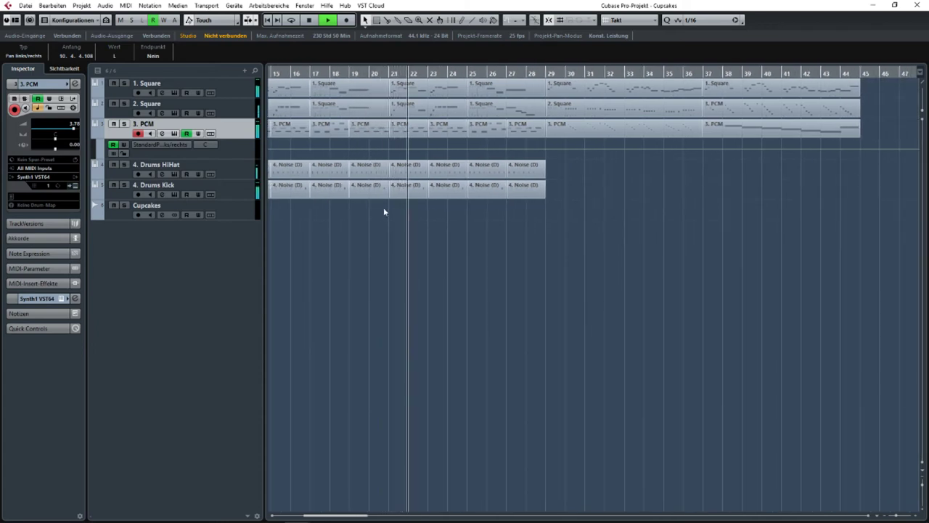
scroll(406, 209, right, 3)
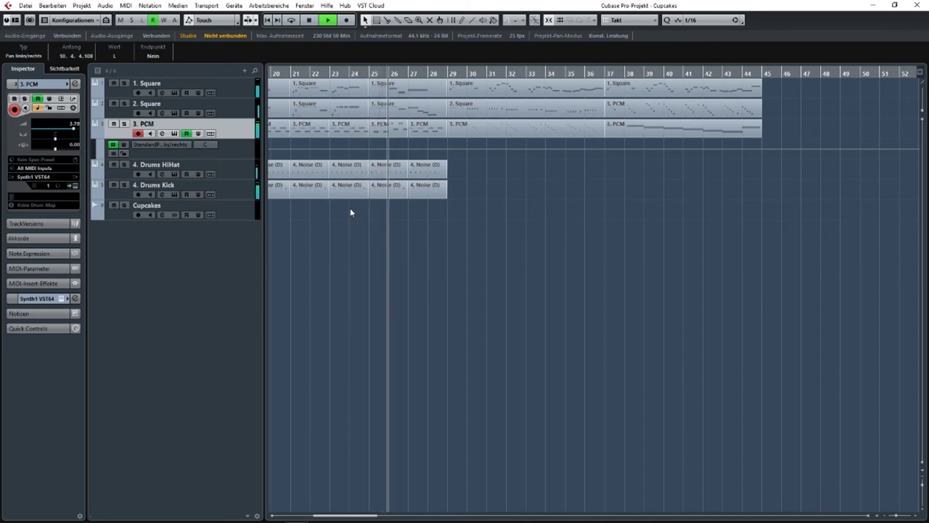
drag(387, 218, 365, 217)
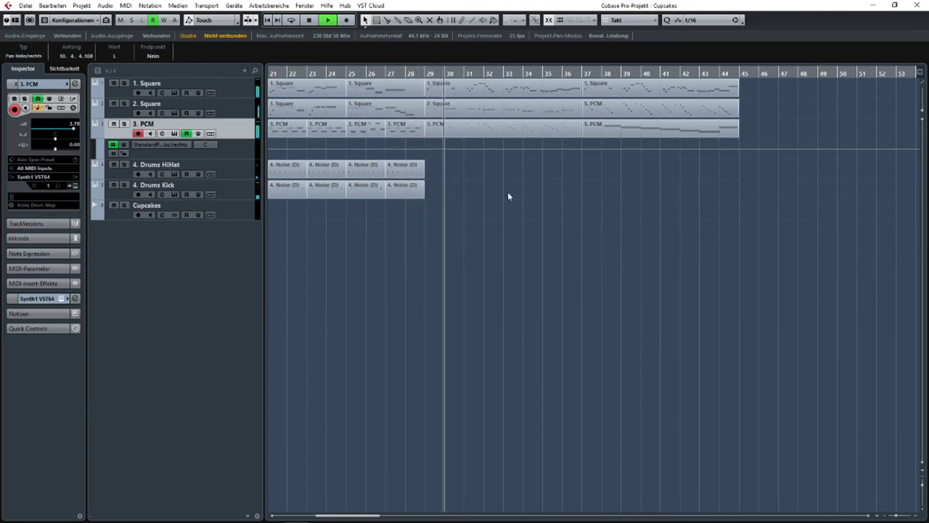
drag(507, 192, 410, 191)
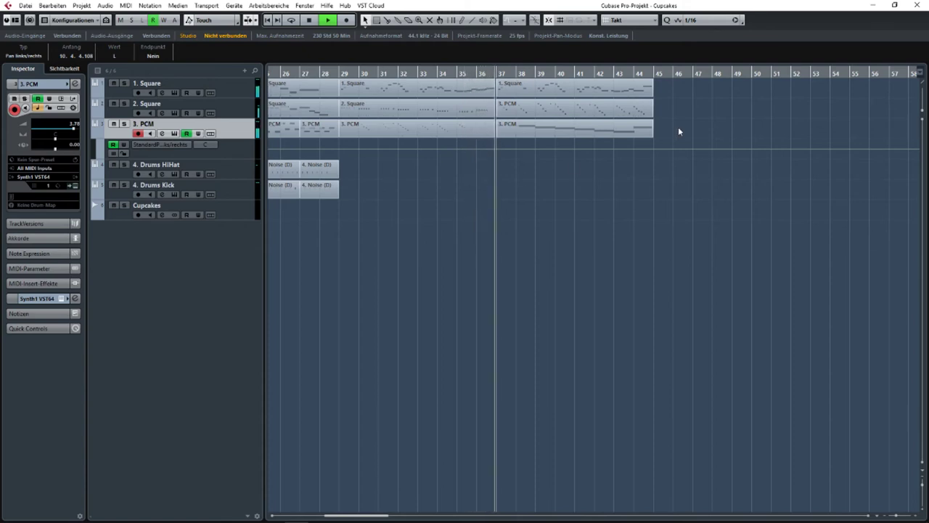
- Select both closing parts on 2. Square and the bar 29 part on 3. PCM, and stop playback after the arrangement's end
drag(675, 113, 442, 126)
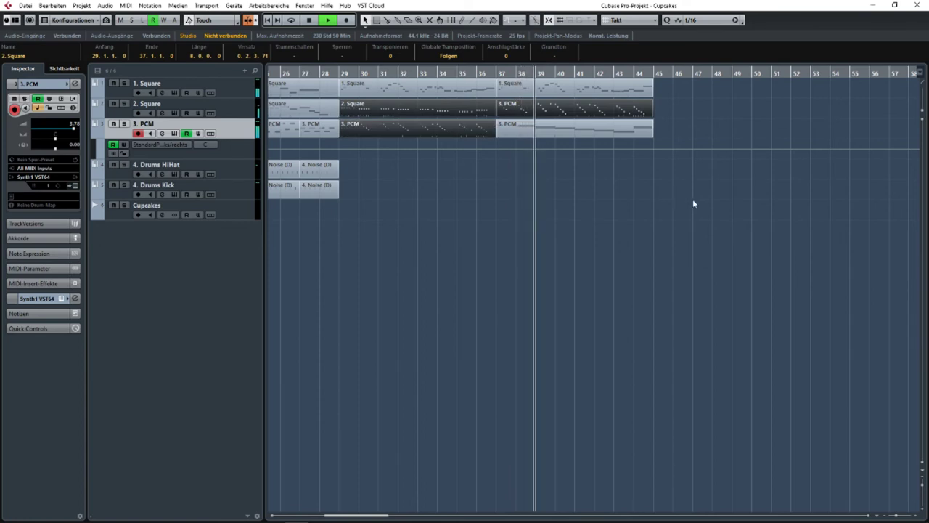
drag(684, 207, 615, 223)
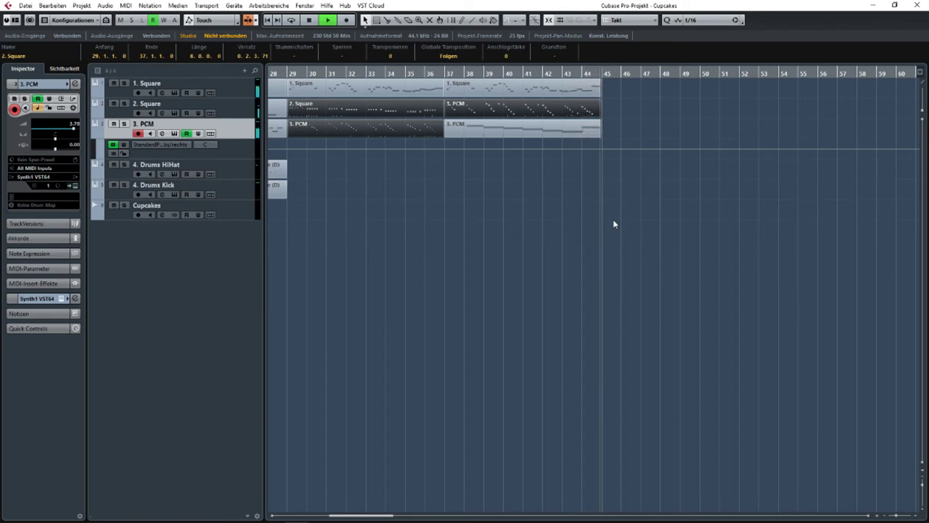
key(space)
mouse_move(561, 222)
mouse_down()
mouse_move(734, 220)
mouse_move(567, 239)
mouse_up()
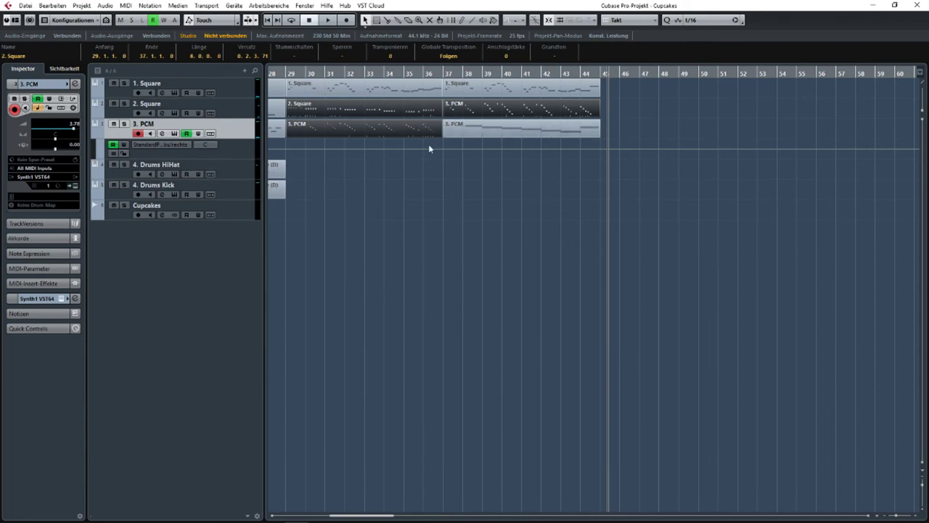
scroll(504, 165, left, 10)
scroll(503, 167, left, 1)
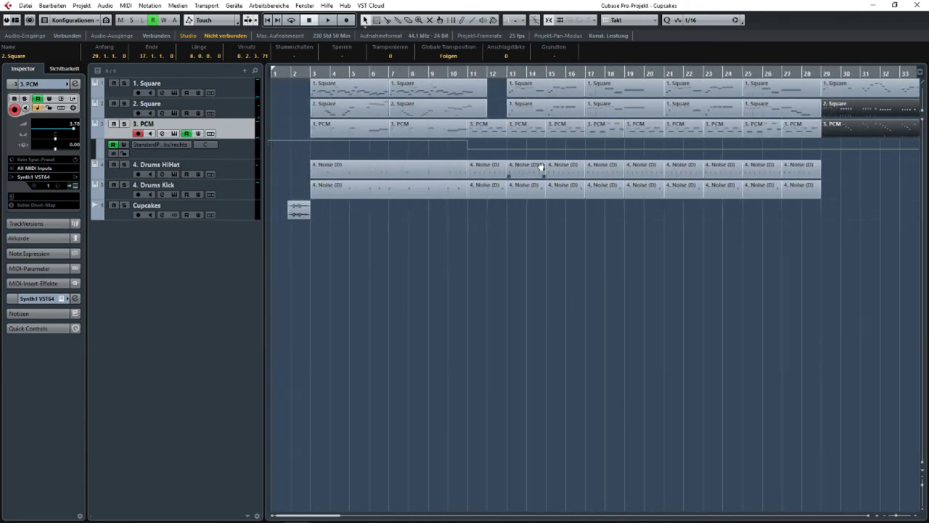
drag(496, 172, 448, 157)
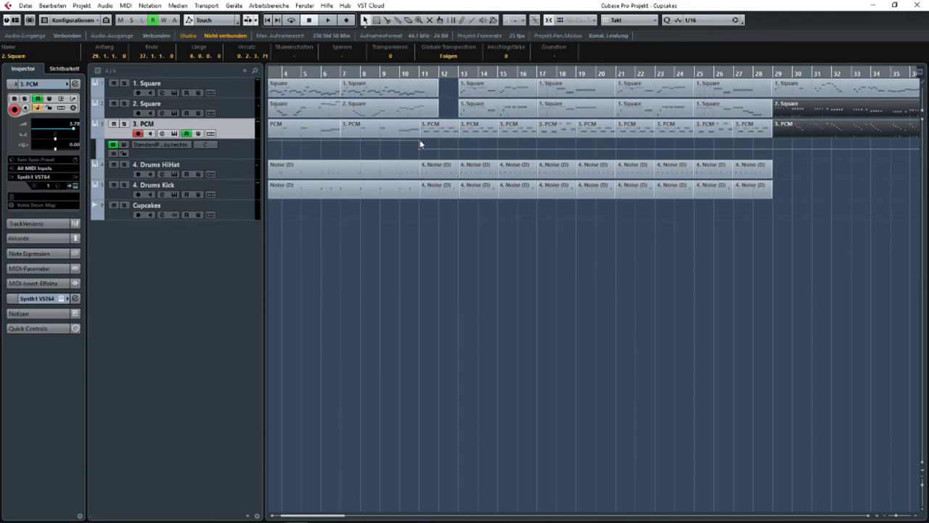
- Compare the middle section from bar 11, which includes the noise drums, with the closing parts at bars 29 and 37
drag(347, 180, 396, 188)
drag(745, 197, 432, 203)
drag(686, 161, 595, 168)
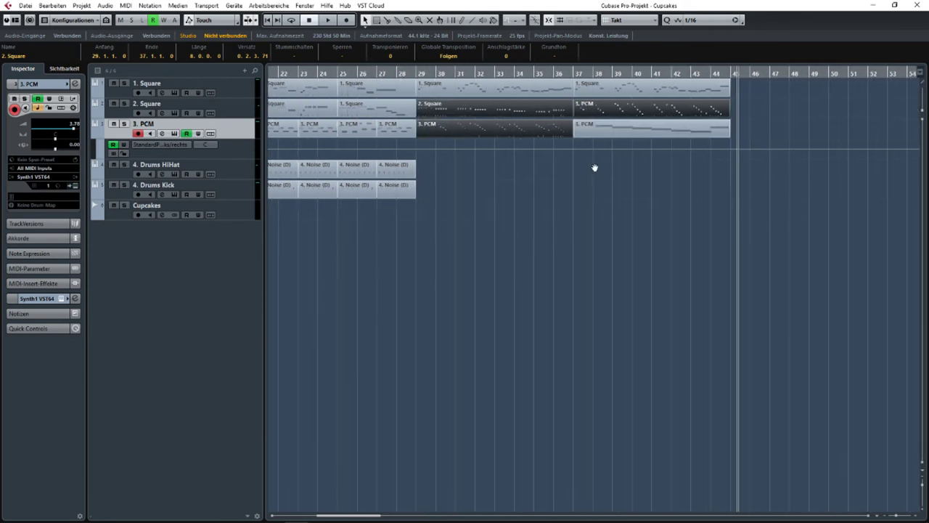
drag(363, 142, 708, 153)
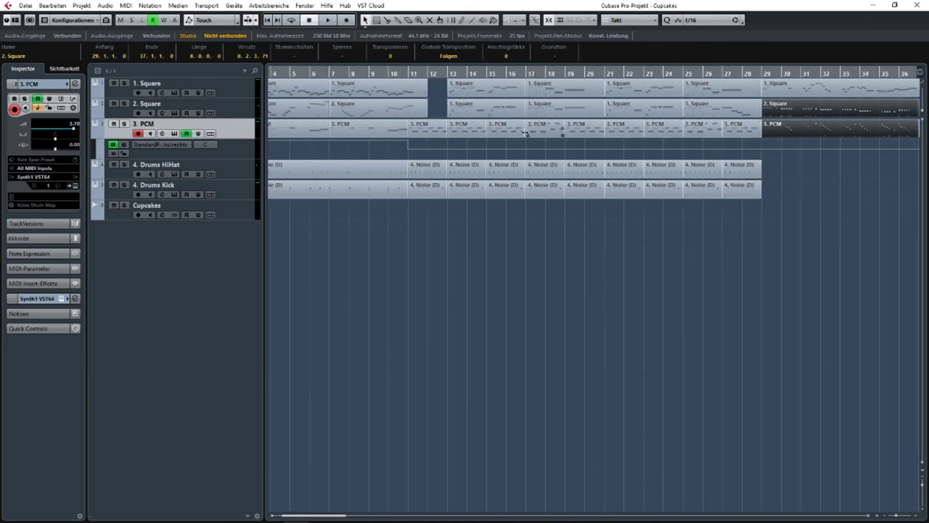
drag(523, 133, 536, 137)
drag(717, 156, 398, 164)
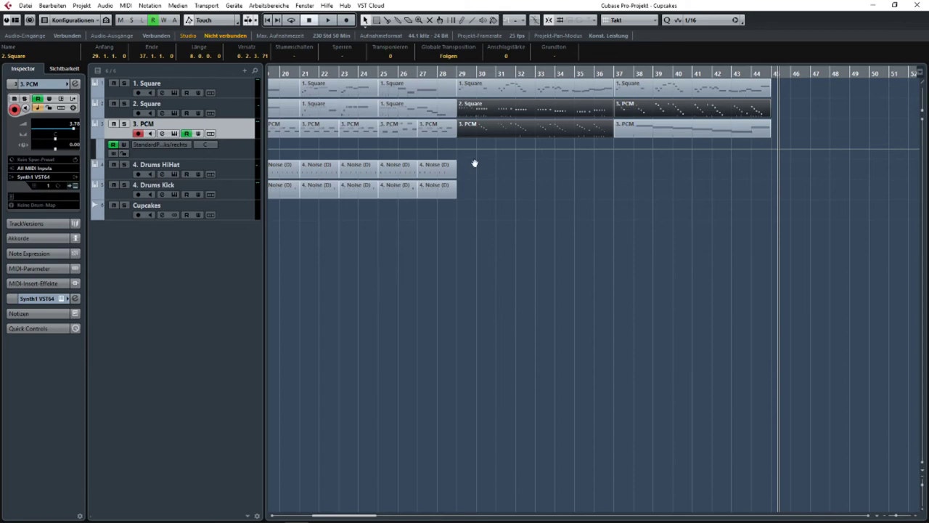
drag(472, 163, 721, 172)
drag(520, 172, 382, 177)
drag(584, 173, 457, 183)
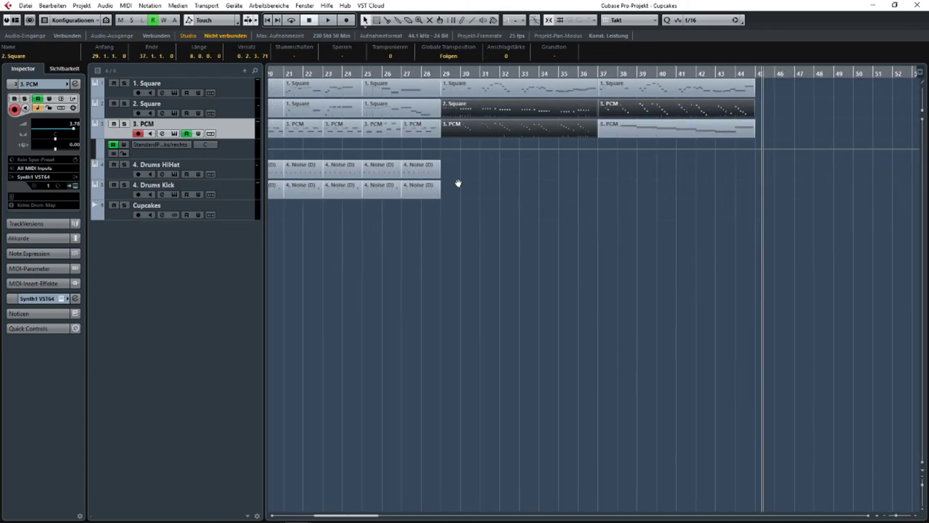
drag(530, 177, 404, 212)
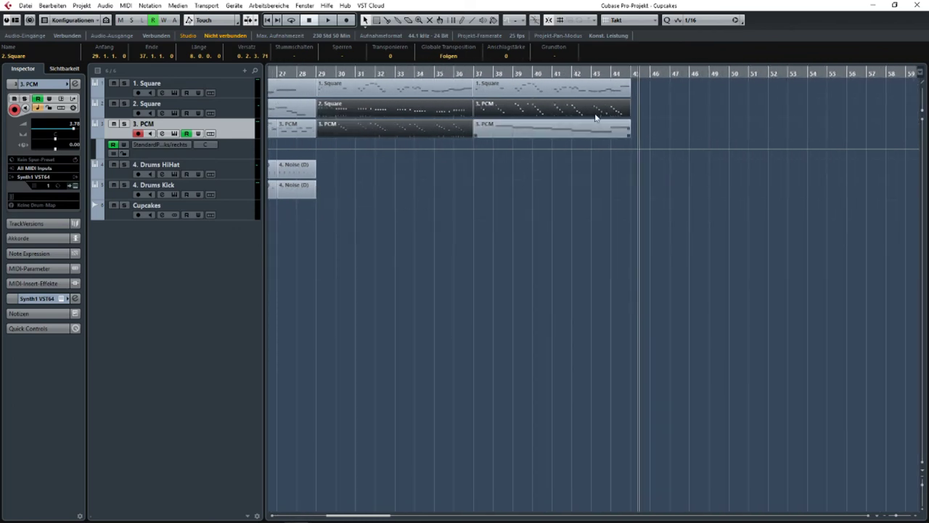
scroll(463, 132, left, 10)
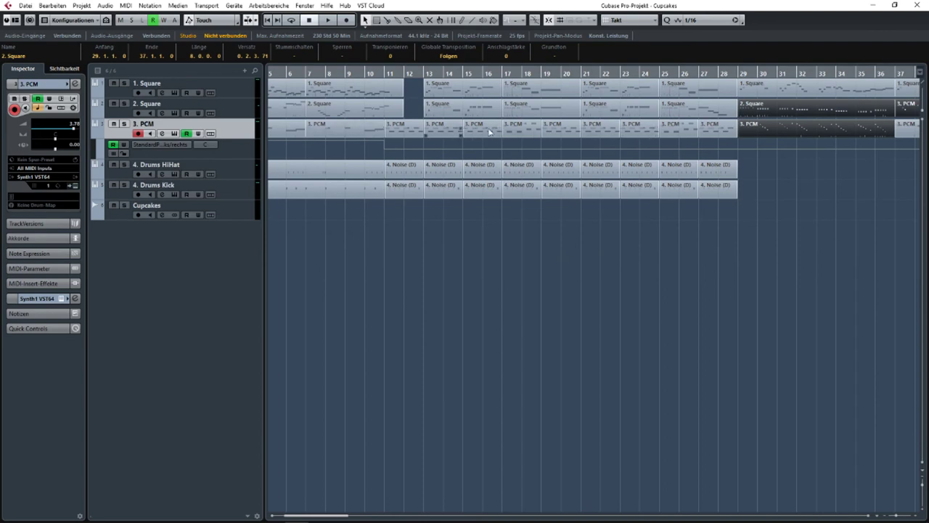
- Open the selected closing parts in the Key Editor and delete the last 2. Square and 3. PCM notes of the runs in bars 30 and 32
drag(724, 134, 205, 148)
double_click(430, 144)
scroll(354, 191, up, 3)
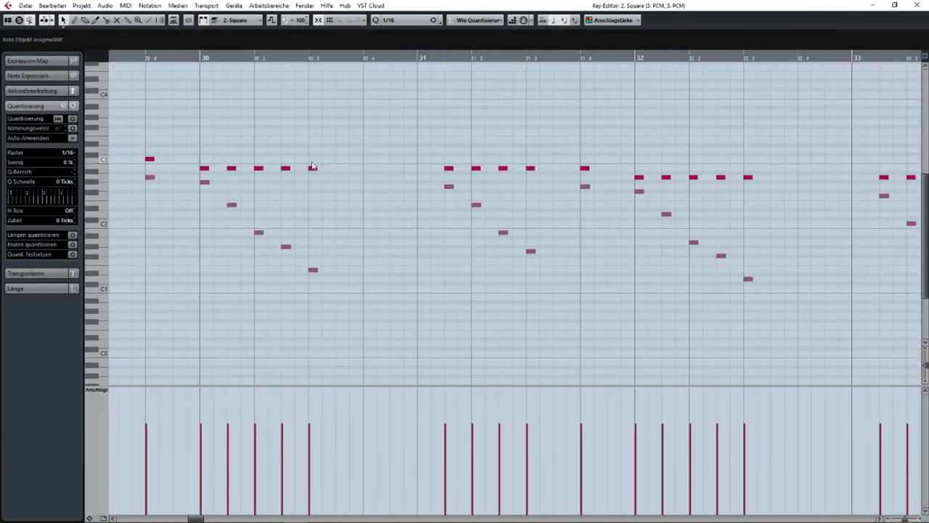
drag(312, 161, 340, 316)
key(Delete)
drag(830, 168, 453, 173)
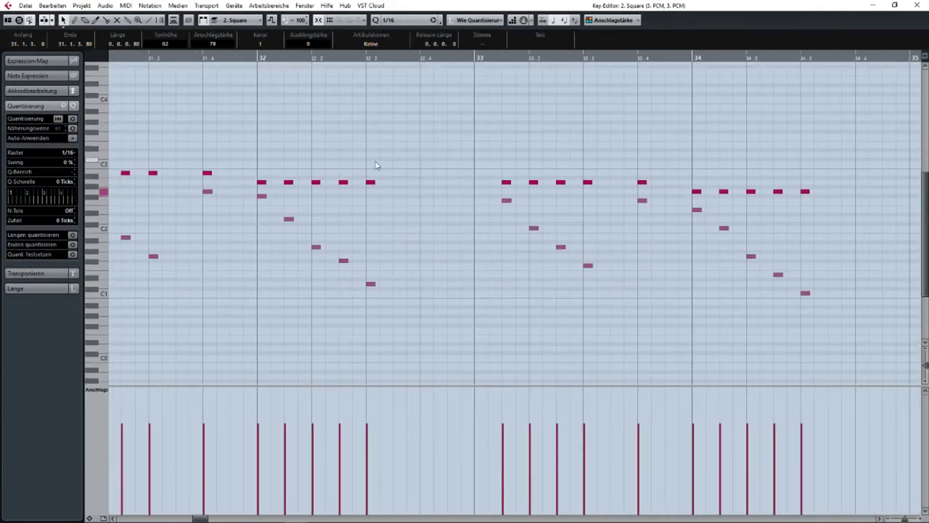
drag(375, 166, 390, 327)
key(Delete)
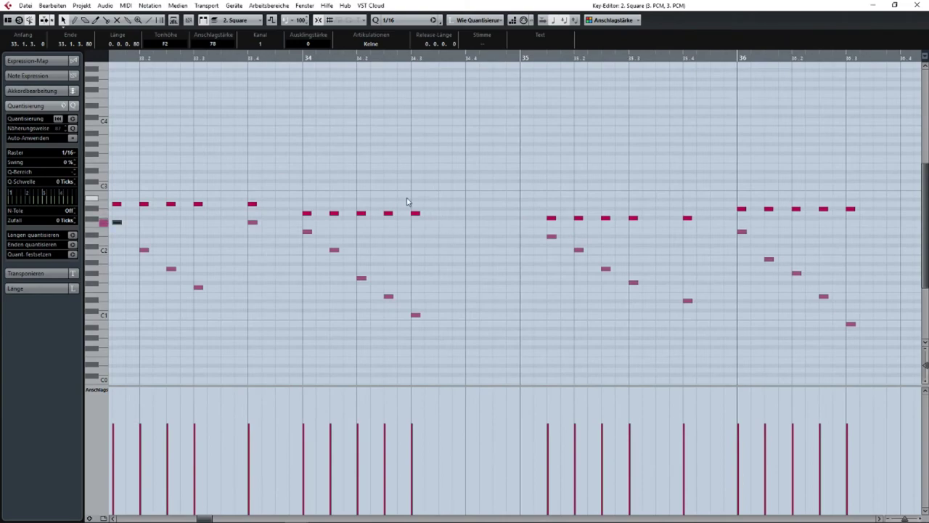
- Delete the last 2. Square and 3. PCM notes of the runs in bars 34 and 36
drag(408, 196, 461, 349)
key(Delete)
mouse_move(513, 299)
mouse_down()
mouse_move(375, 297)
mouse_move(335, 144)
mouse_move(218, 174)
mouse_up()
drag(366, 162, 193, 216)
drag(585, 209, 293, 212)
drag(528, 191, 410, 198)
drag(571, 174, 639, 331)
key(Delete)
- Start playback from bar 29 in the Key Editor to hear the edited runs
key(g)
key(g)
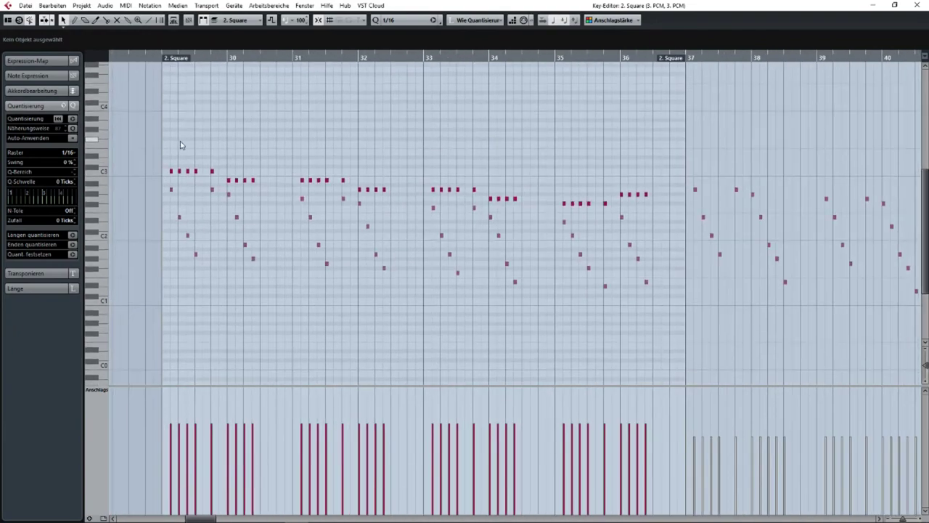
key(h)
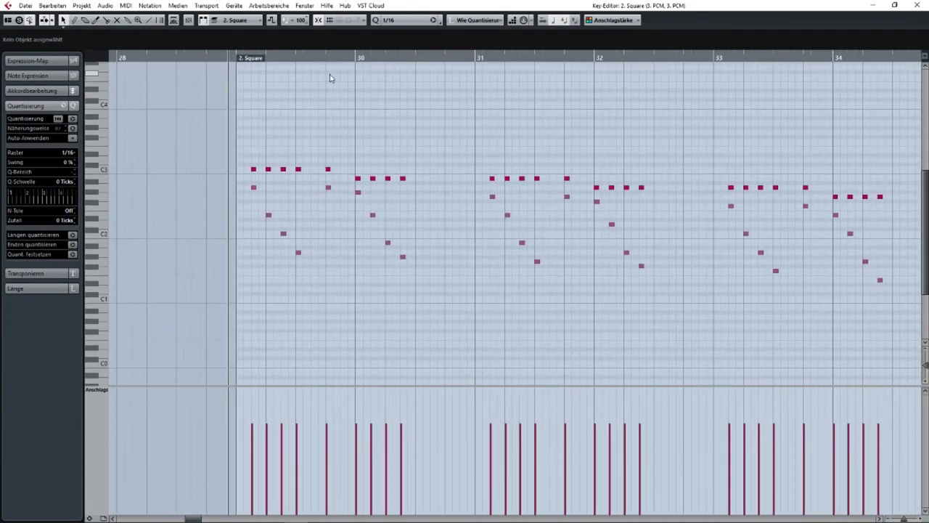
click(237, 56)
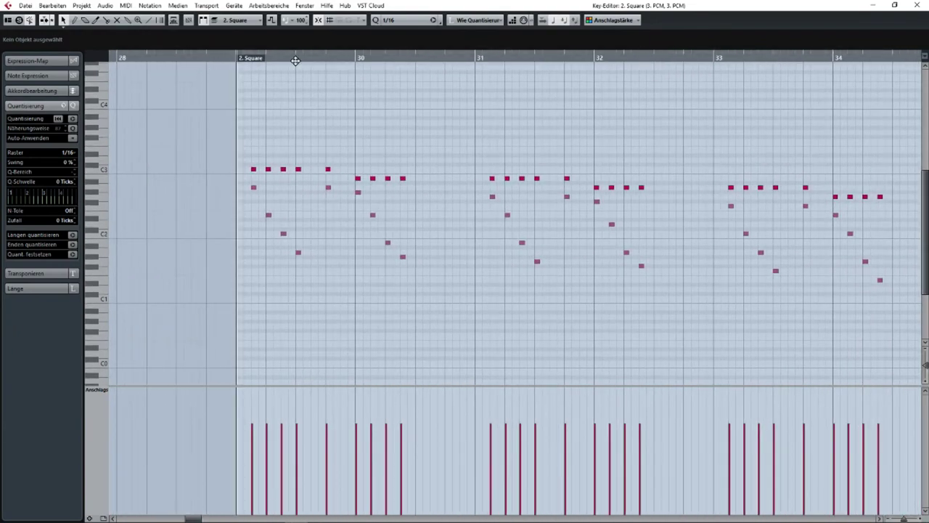
key(space)
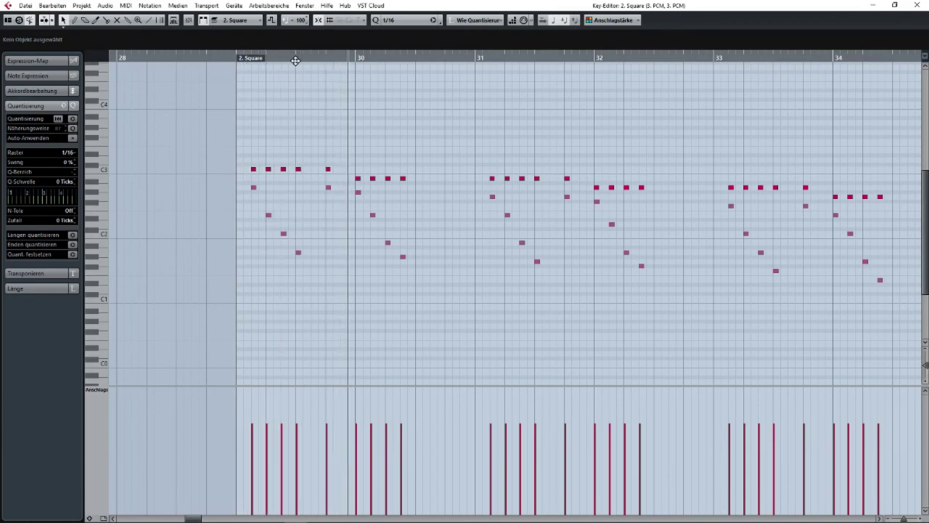
drag(484, 114, 214, 107)
scroll(324, 110, down, 2)
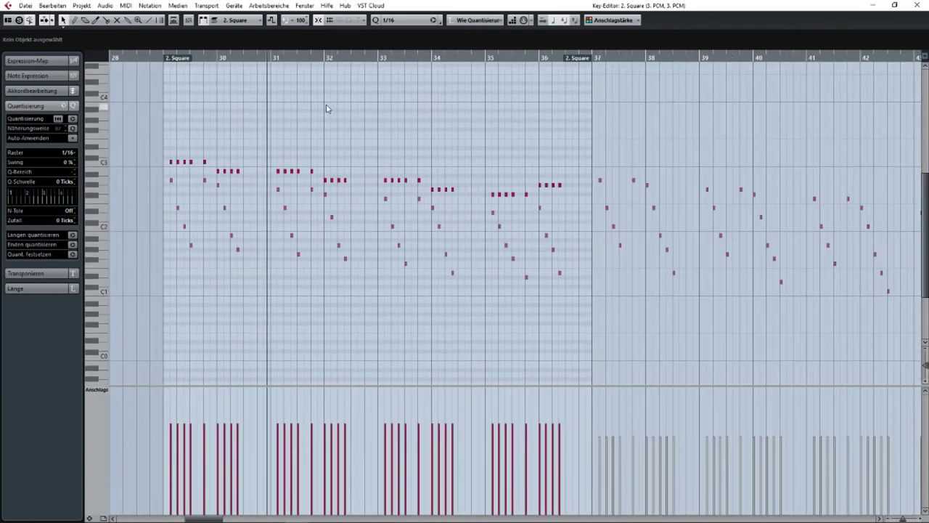
- Delete the last notes of the descending runs in bars 38, 40, 42 and 44, and close the Key Editor
drag(511, 157, 168, 149)
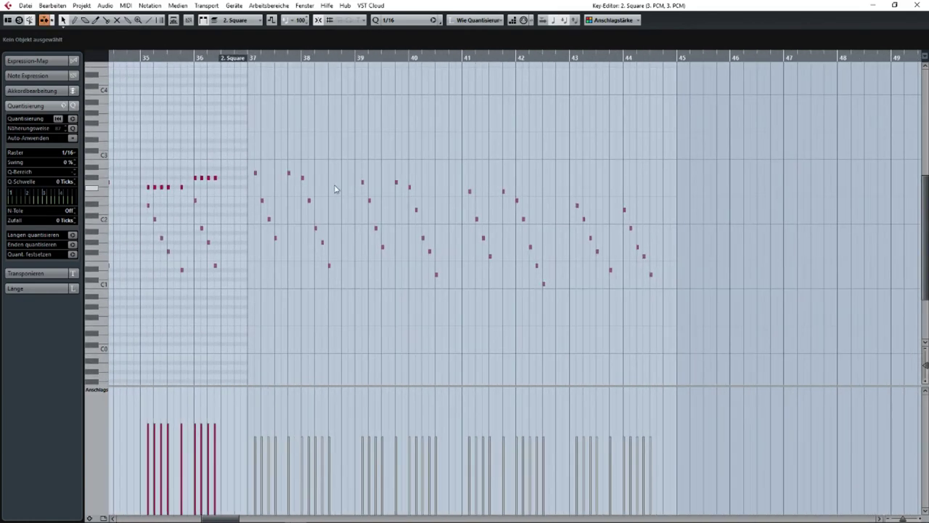
click(329, 265)
drag(428, 269, 461, 291)
key(Delete)
drag(523, 278, 550, 295)
key(Delete)
drag(597, 266, 660, 285)
key(Delete)
key(Delete)
drag(321, 271, 472, 265)
click(916, 5)
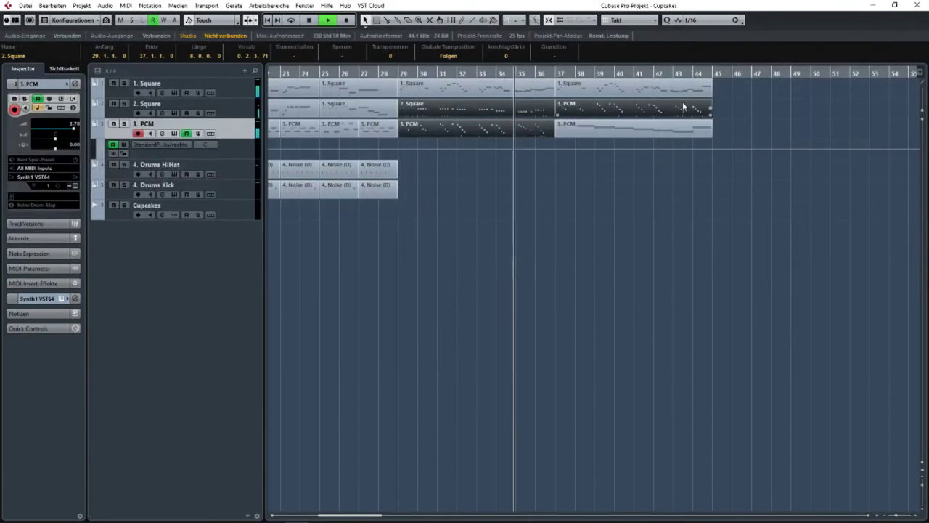
- Listen into the section at bar 37 with all parts deselected, stop playback, and view the whole arrangement
drag(552, 148, 454, 181)
click(464, 183)
scroll(469, 175, up, 3)
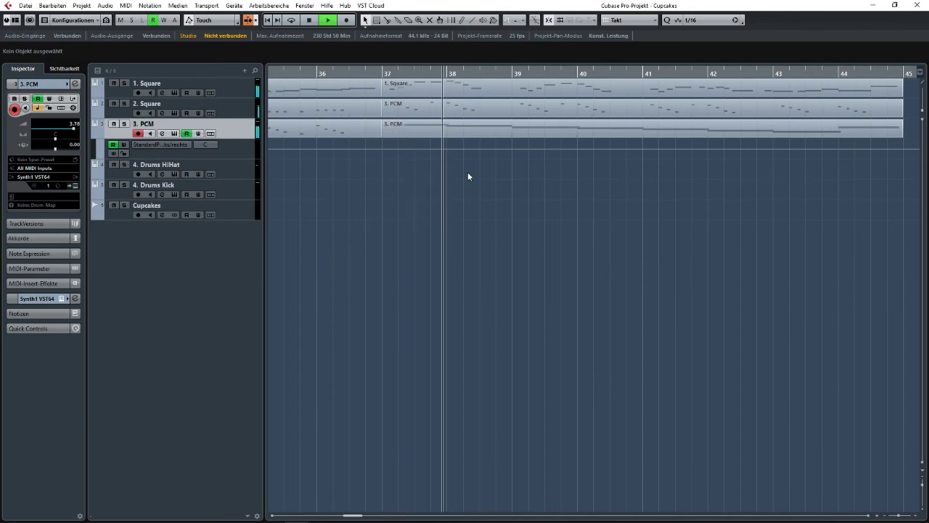
scroll(469, 175, down, 3)
key(space)
scroll(417, 187, down, 5)
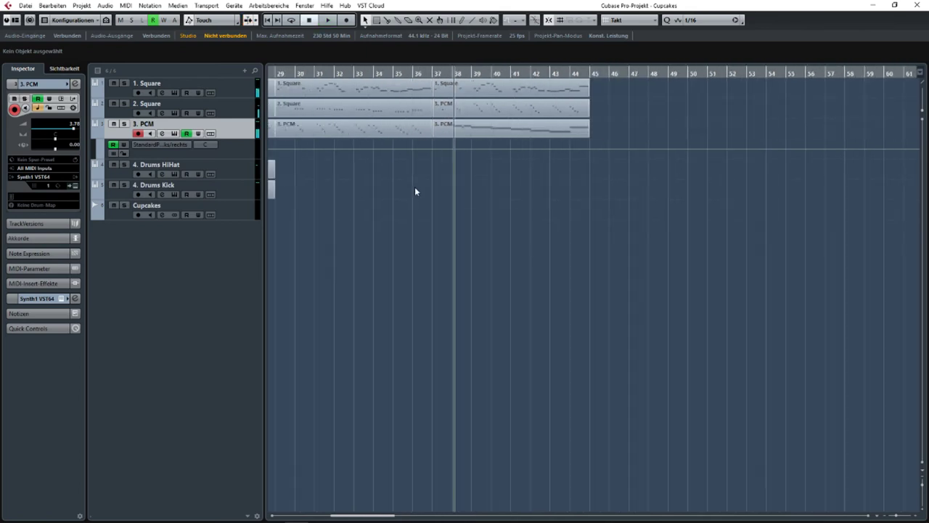
scroll(385, 194, up, 4)
scroll(386, 196, left, 3)
scroll(533, 218, down, 2)
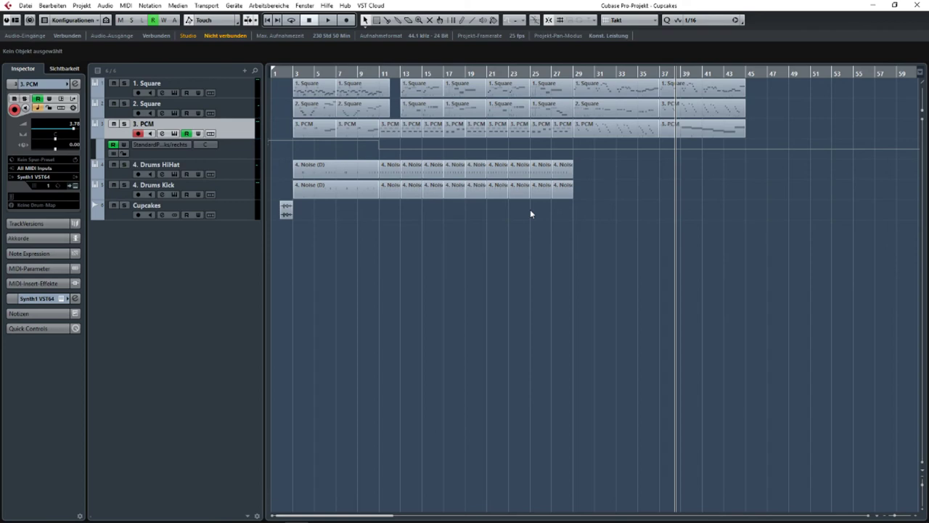
scroll(530, 209, down, 1)
scroll(582, 240, up, 2)
scroll(507, 238, down, 1)
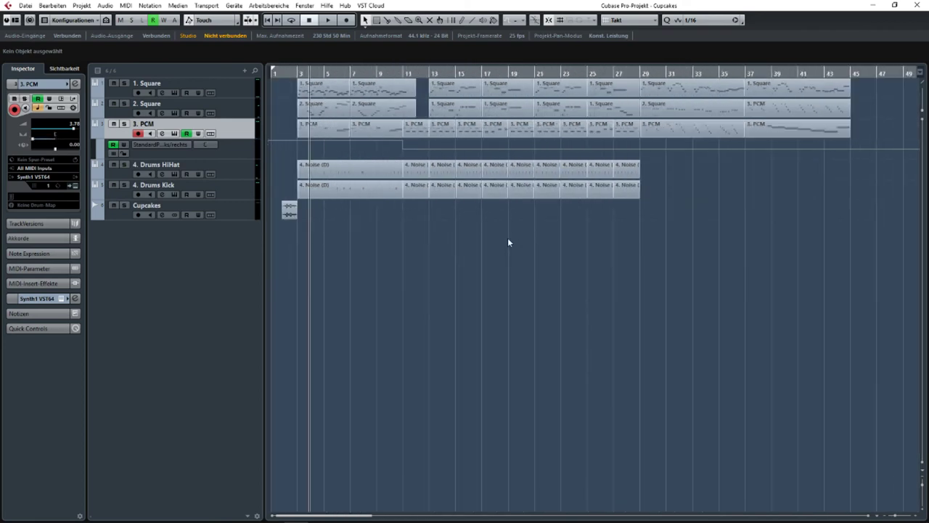
- Check the Synth1 settings of the 3. PCM track, close the instrument, and set the playback position near bar 3
click(61, 298)
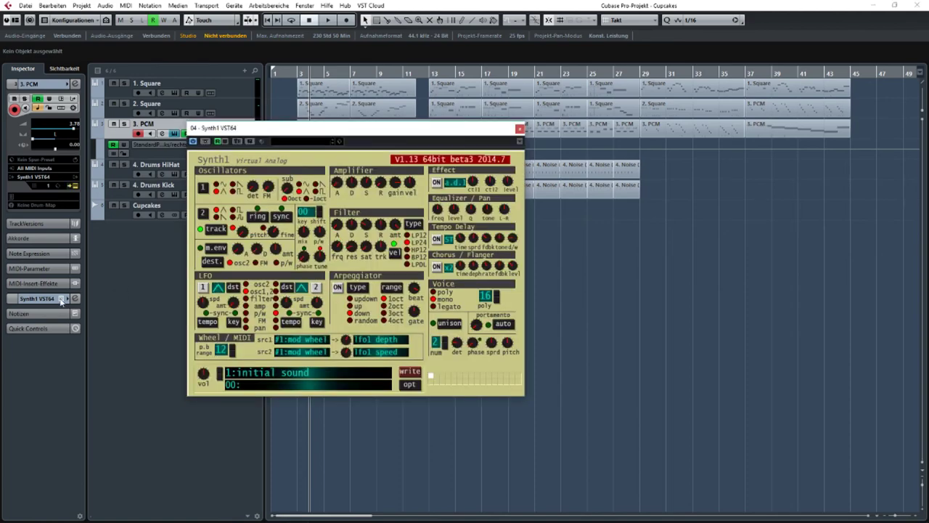
click(61, 299)
drag(687, 220, 773, 284)
scroll(394, 159, up, 2)
click(298, 73)
scroll(316, 159, down, 2)
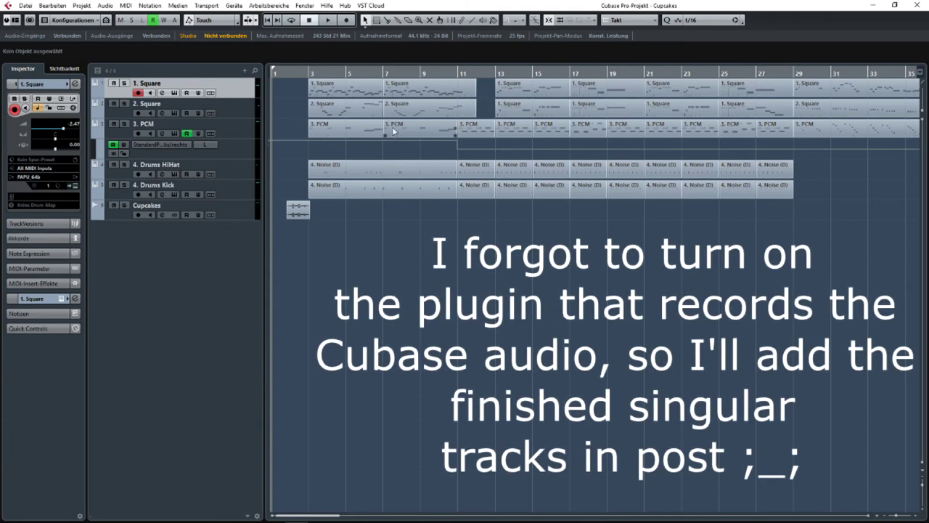
- Review the parts on all tracks from bar 1 through the closing section
scroll(566, 164, right, 3)
scroll(538, 167, down, 3)
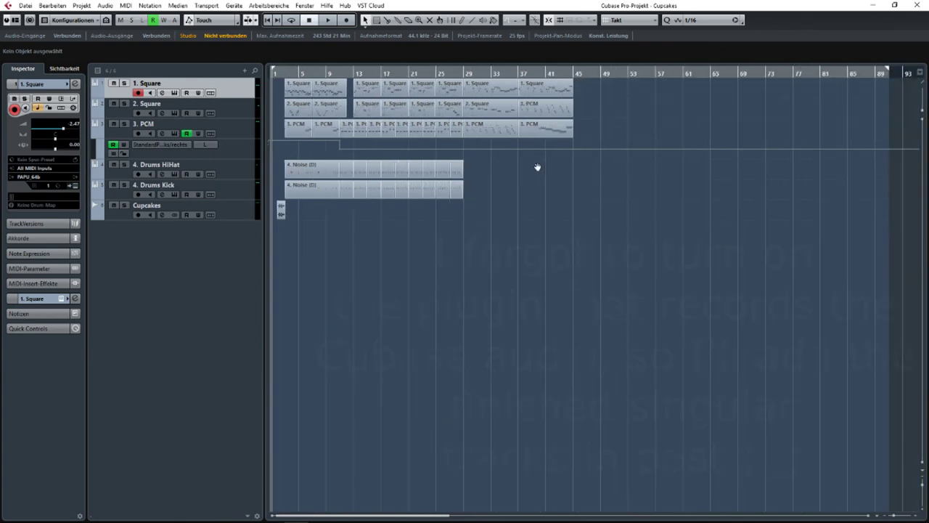
scroll(537, 167, up, 5)
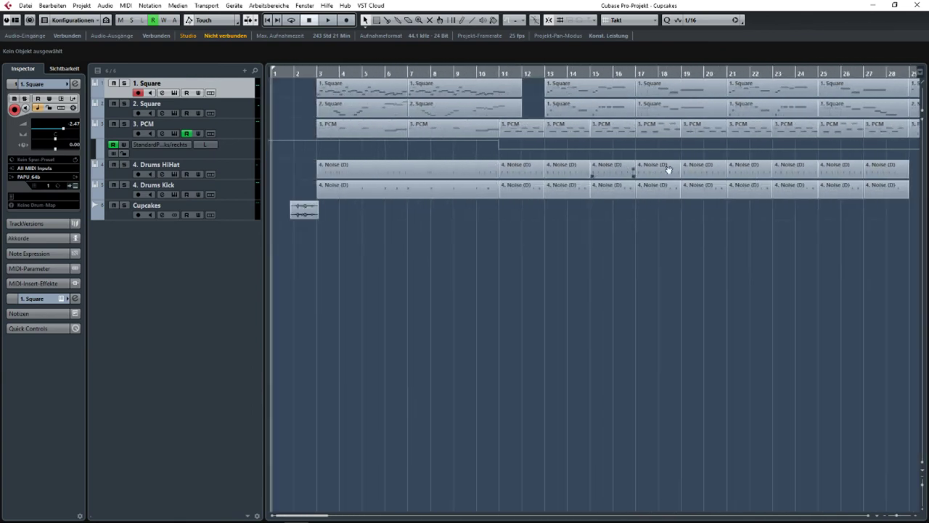
scroll(464, 223, down, 4)
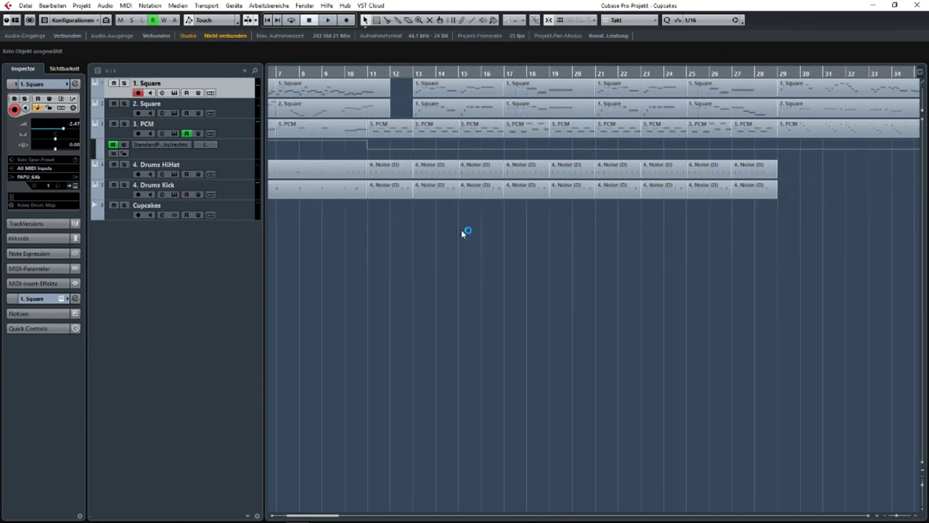
scroll(346, 228, up, 3)
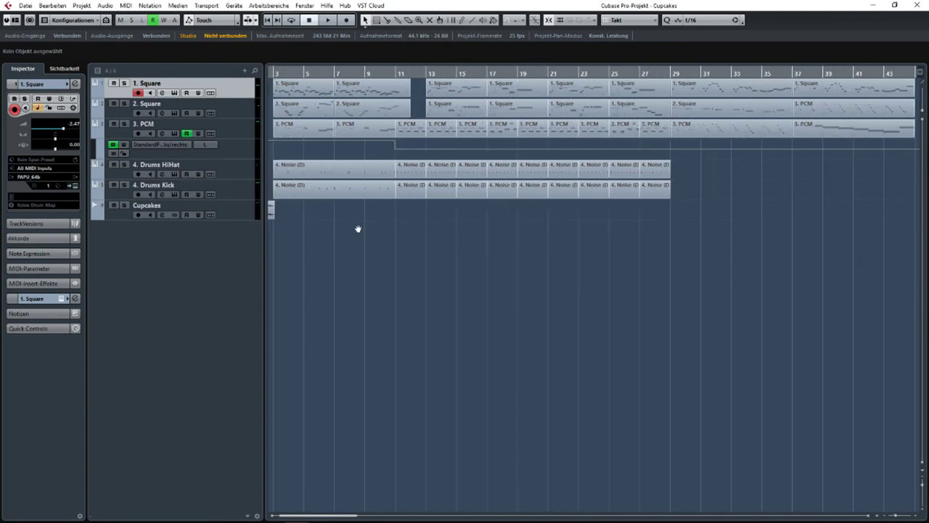
drag(417, 232, 222, 234)
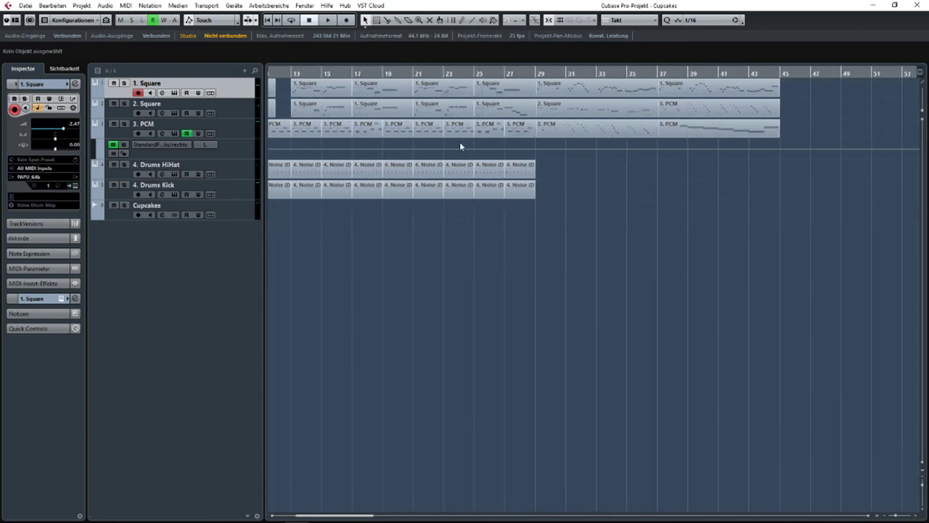
drag(460, 142, 769, 169)
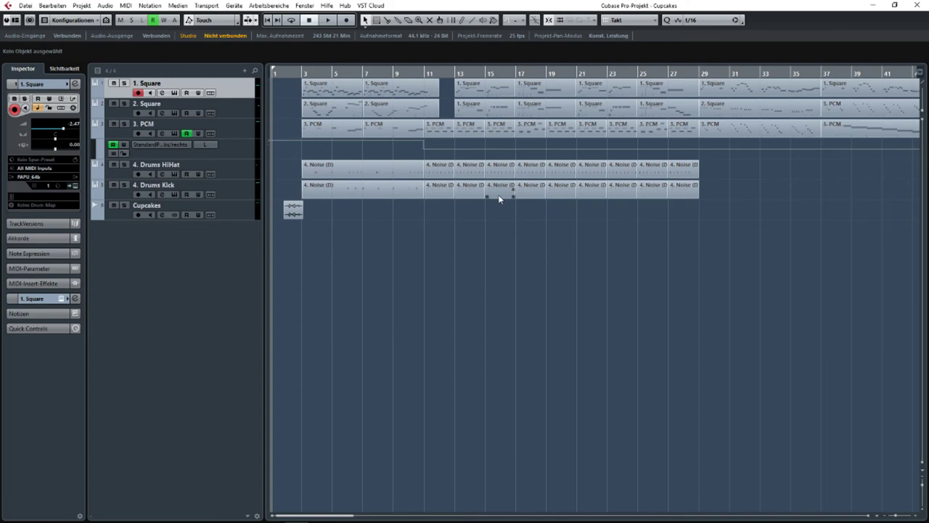
drag(519, 230, 573, 260)
- Examine the channel levels and panning in the MixConsole, and close it again
key(F3)
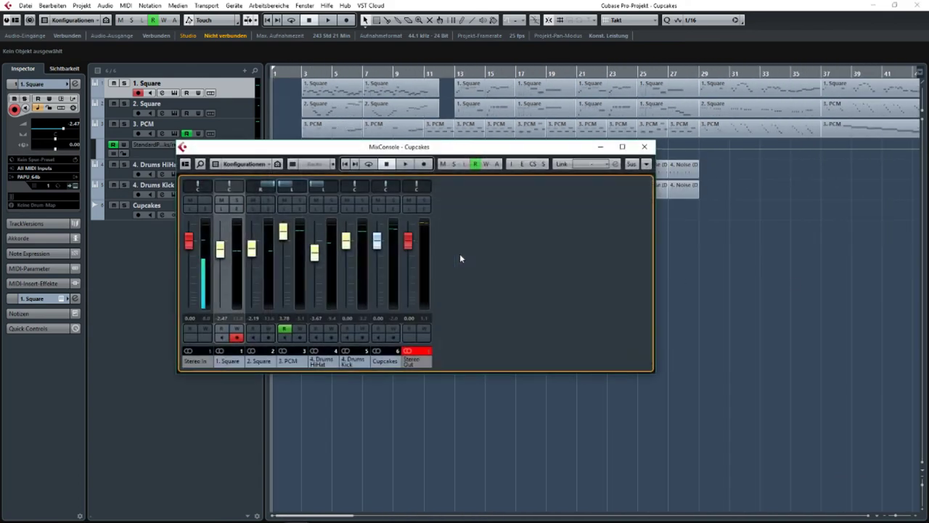
key(F3)
drag(659, 242, 158, 266)
drag(438, 232, 512, 263)
key(F3)
key(F3)
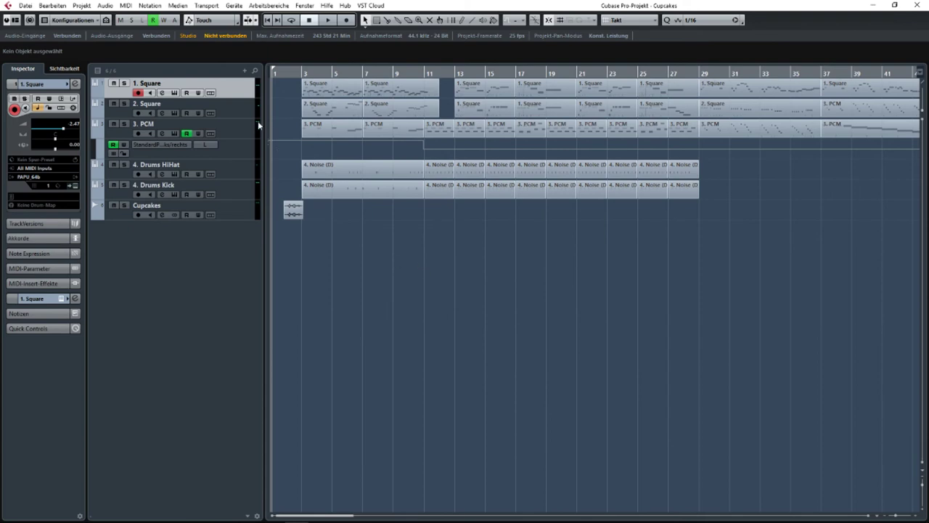
- Show the transport panel and return the playback position to the project start
key(F2)
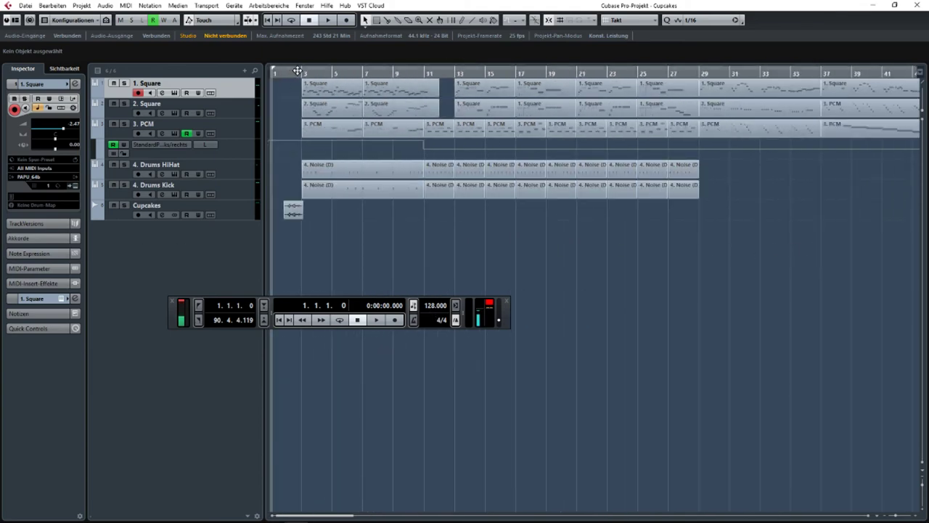
click(450, 72)
key(Home)
- Open the PAPU instrument of 2. Square, go over its pulse width, attack and release controls, and close it
click(233, 111)
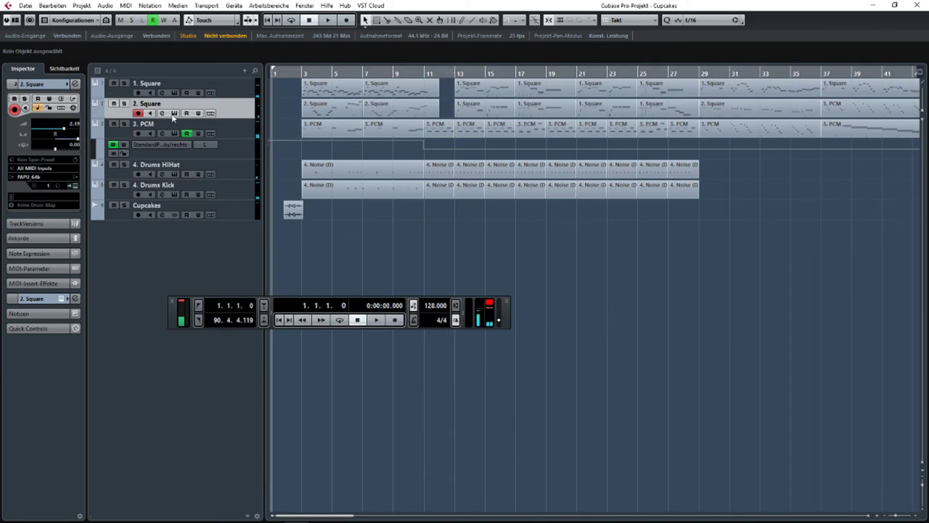
click(174, 114)
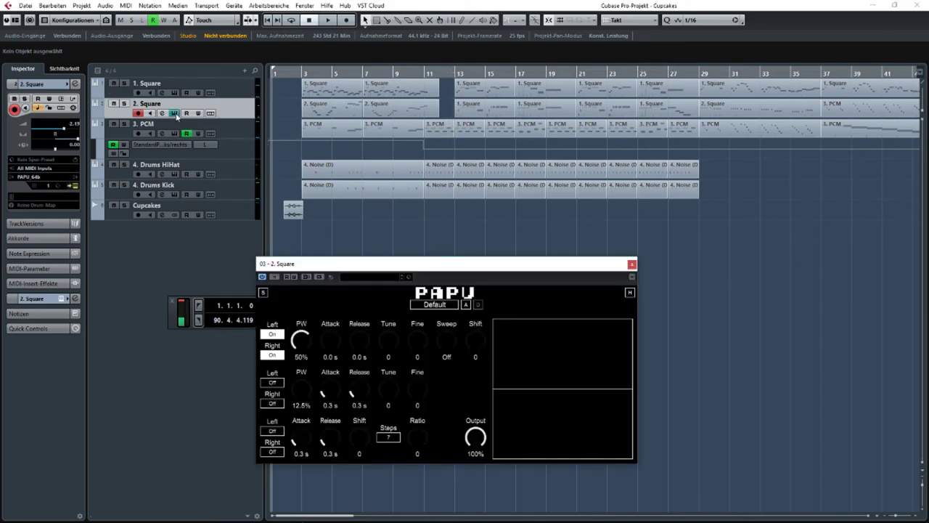
drag(359, 266, 333, 131)
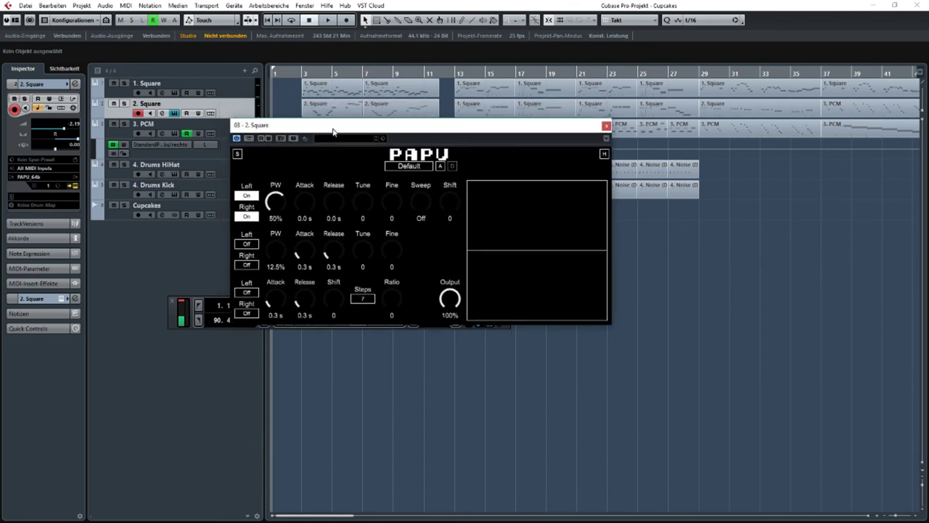
click(297, 206)
drag(339, 188, 340, 212)
scroll(301, 209, down, 2)
scroll(276, 207, down, 2)
drag(281, 269, 273, 200)
click(606, 127)
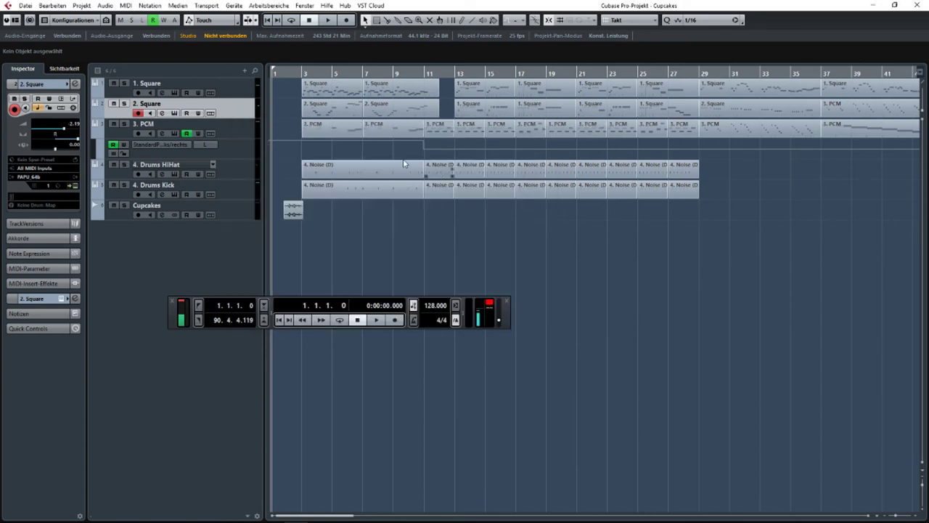
- Open the PAPU instrument of 1. Square, go over its pulse width settings while playing the opening bars, and close it
click(242, 95)
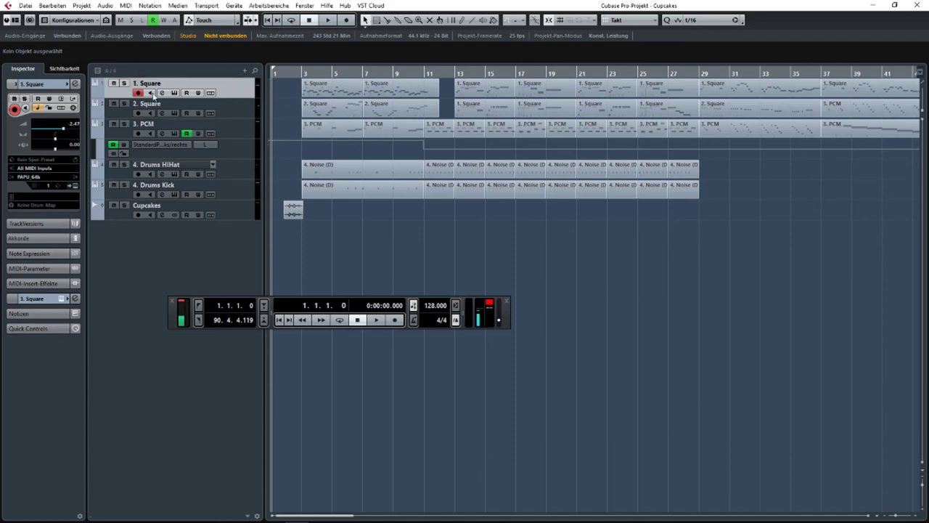
click(173, 93)
drag(525, 229, 520, 283)
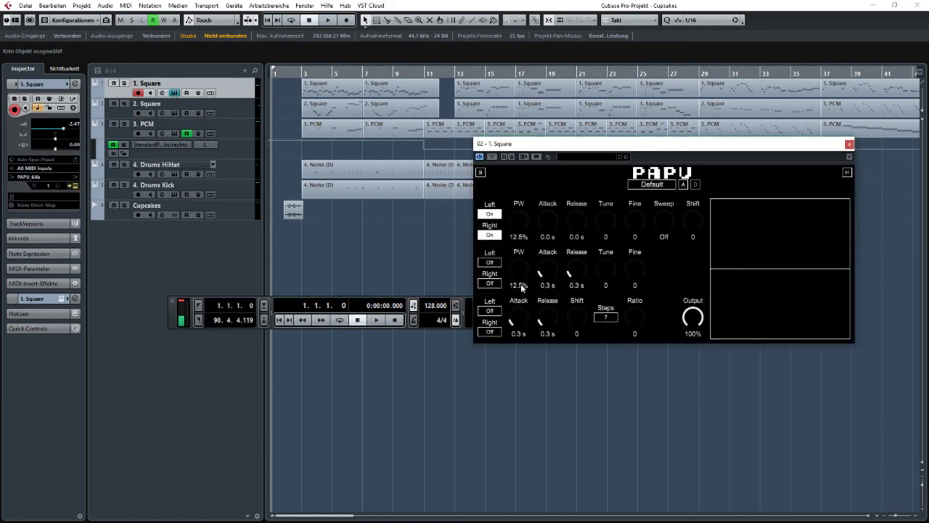
key(space)
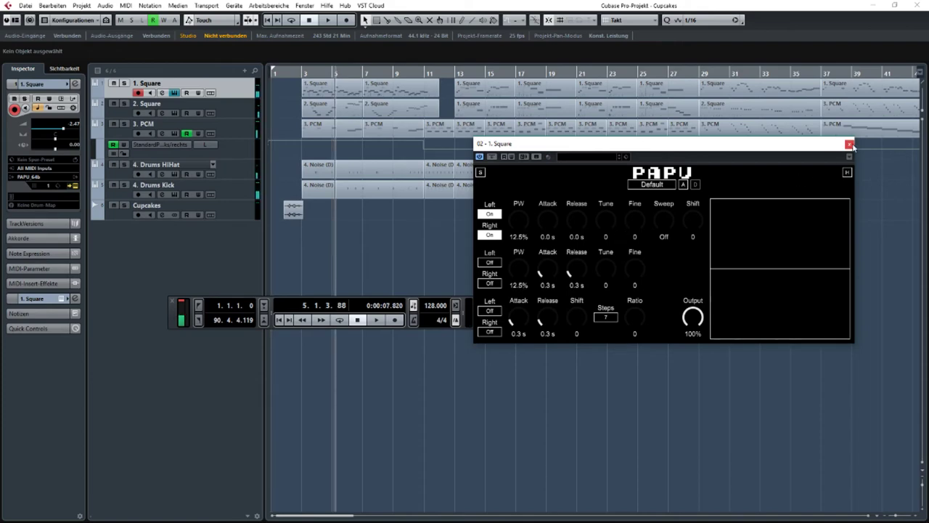
click(849, 143)
- Look over the whole arrangement from the opening bars to the end of the parts at bar 45
scroll(640, 208, right, 6)
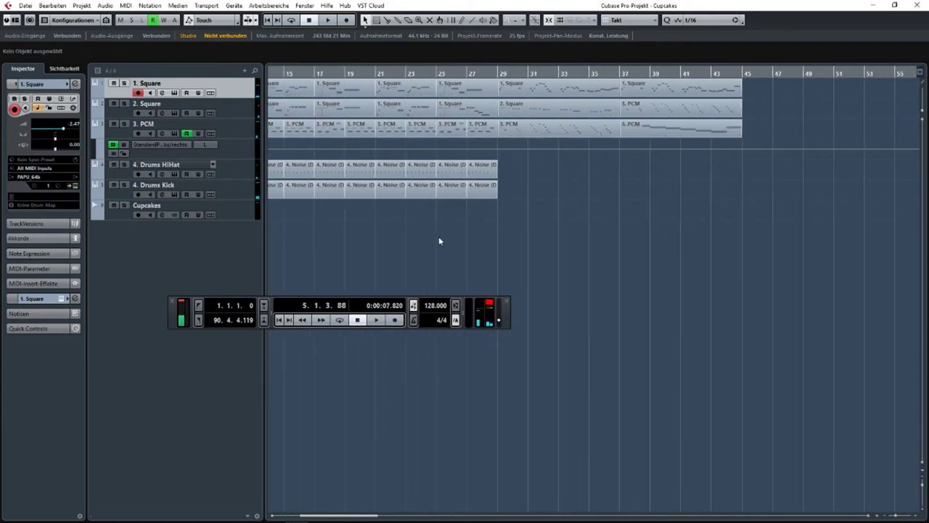
scroll(439, 241, left, 7)
scroll(497, 229, right, 10)
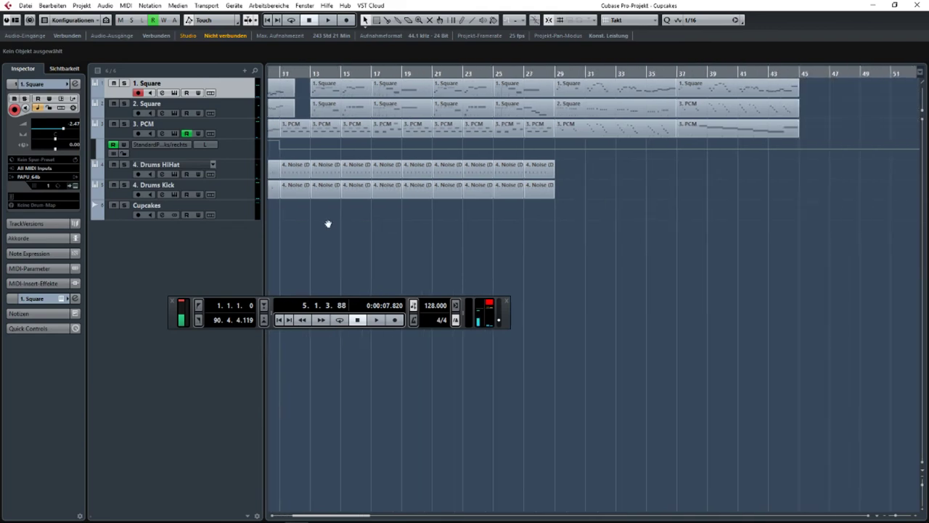
scroll(614, 195, right, 4)
scroll(508, 199, left, 12)
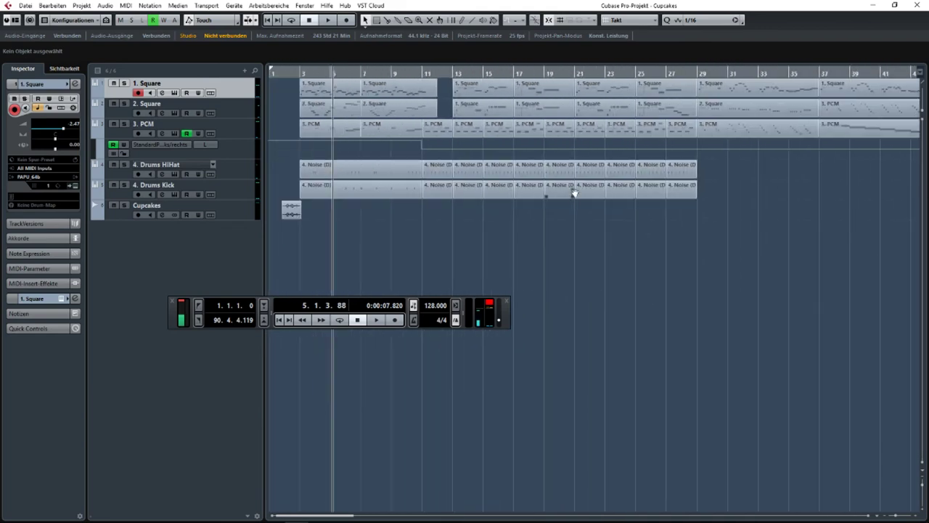
scroll(549, 194, right, 6)
scroll(533, 194, left, 3)
scroll(523, 193, right, 5)
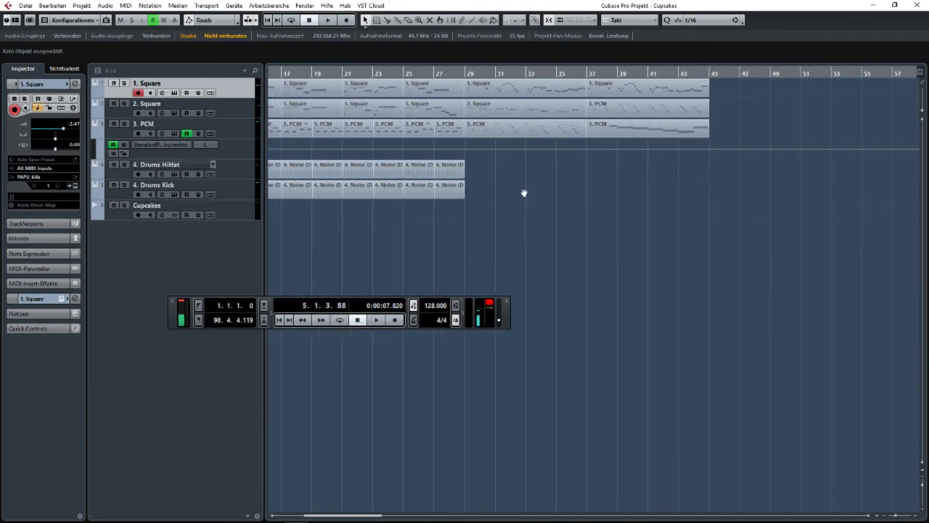
scroll(620, 105, right, 4)
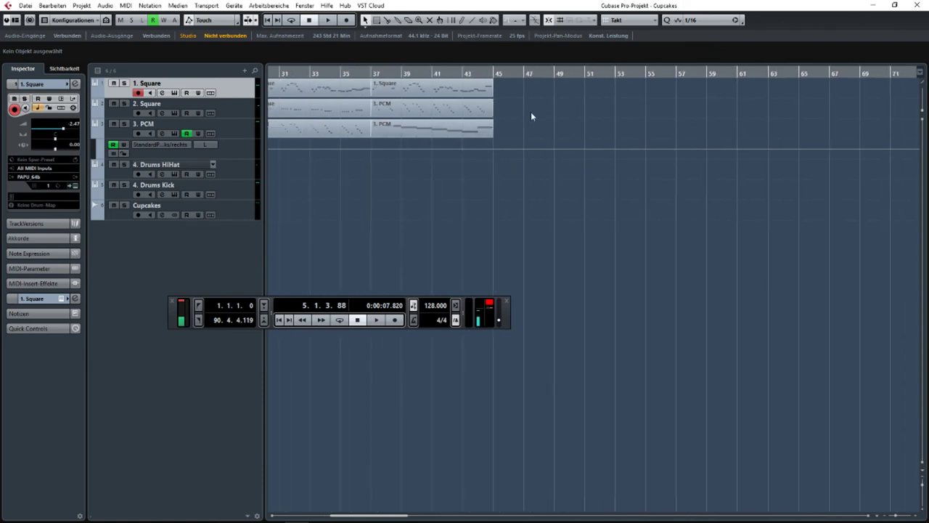
- Switch the ruler to seconds to check the song's length, and return it to bars and beats
scroll(521, 115, down, 4)
right_click(523, 84)
click(537, 91)
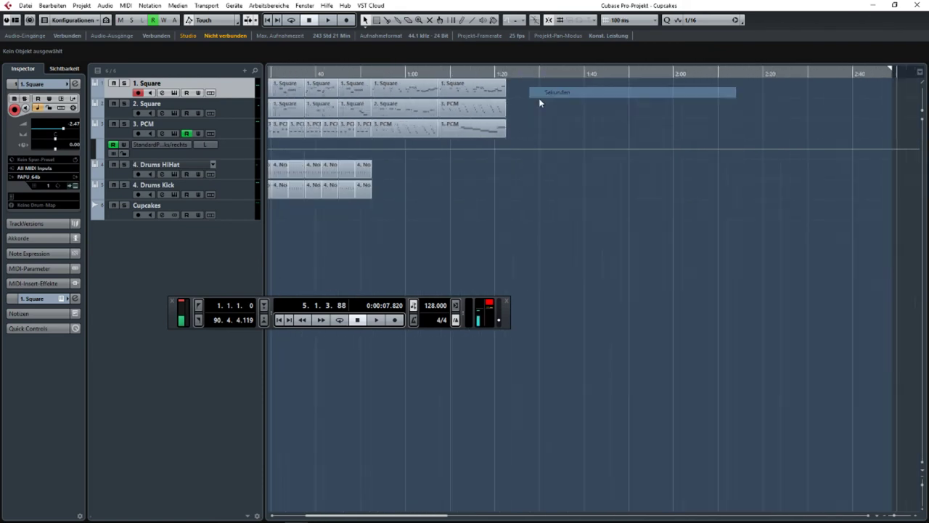
scroll(539, 98, up, 3)
right_click(520, 83)
click(519, 82)
drag(557, 475, 912, 169)
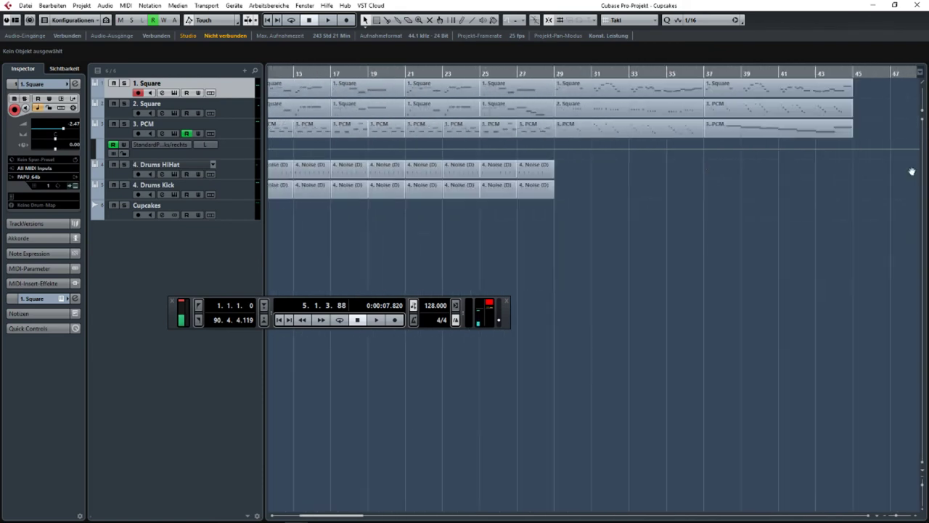
- Select the parts of the opening, middle and closing sections one after another to compare them, and clear the selection
scroll(300, 204, down, 3)
scroll(344, 203, up, 2)
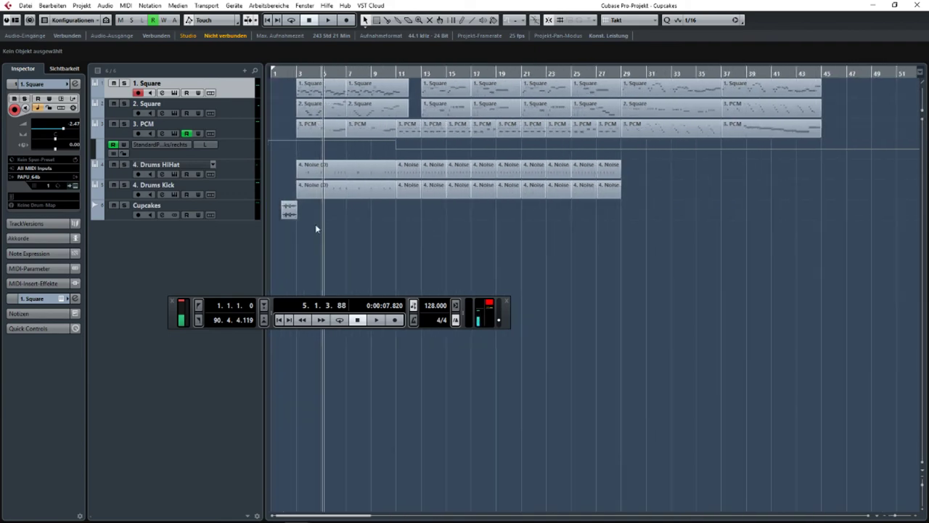
drag(289, 242, 394, 68)
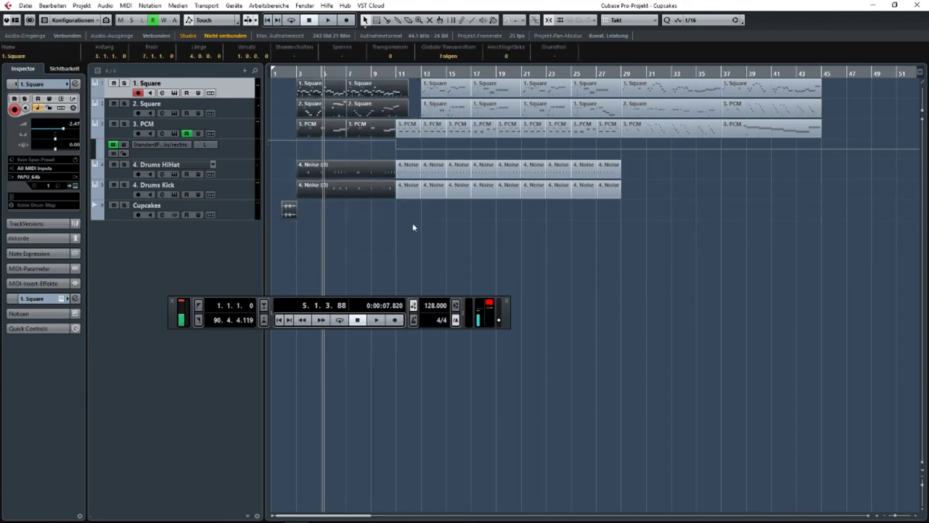
drag(413, 223, 595, 82)
scroll(633, 156, right, 3)
drag(491, 201, 691, 56)
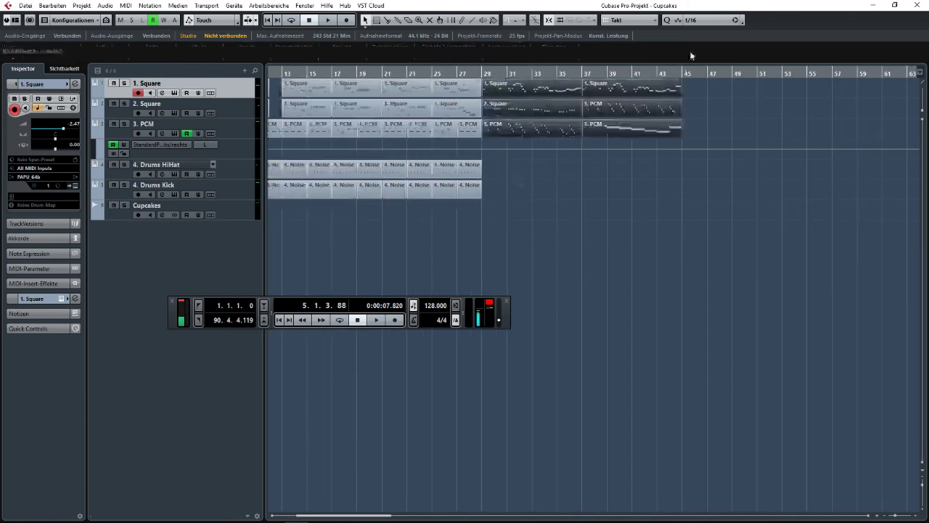
click(664, 189)
- Examine the closing section up to bar 45 and the empty space behind it in relation to the full arrangement
scroll(663, 190, right, 5)
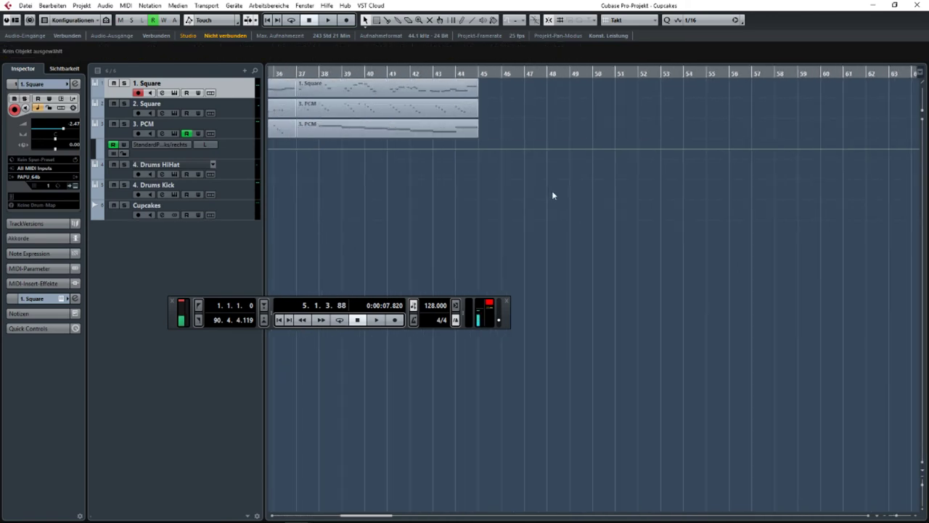
drag(551, 192, 528, 186)
scroll(583, 194, down, 3)
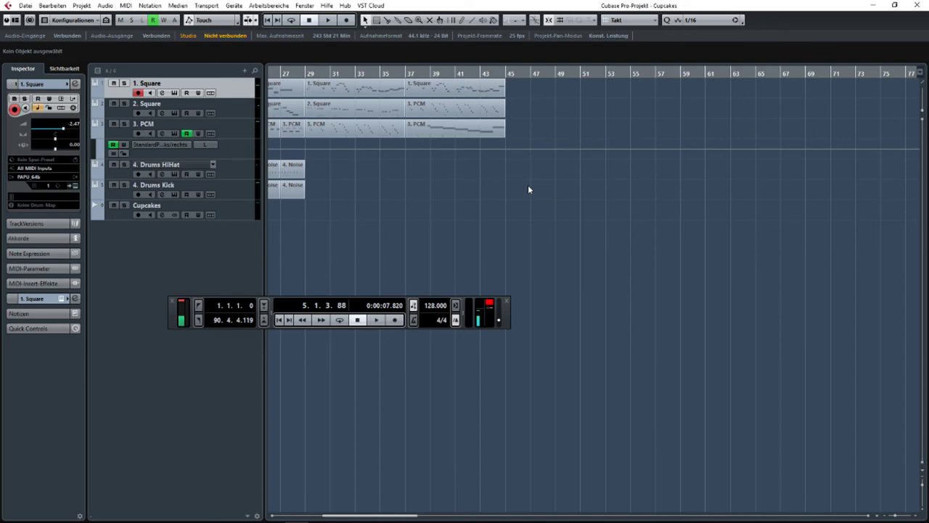
scroll(500, 181, right, 2)
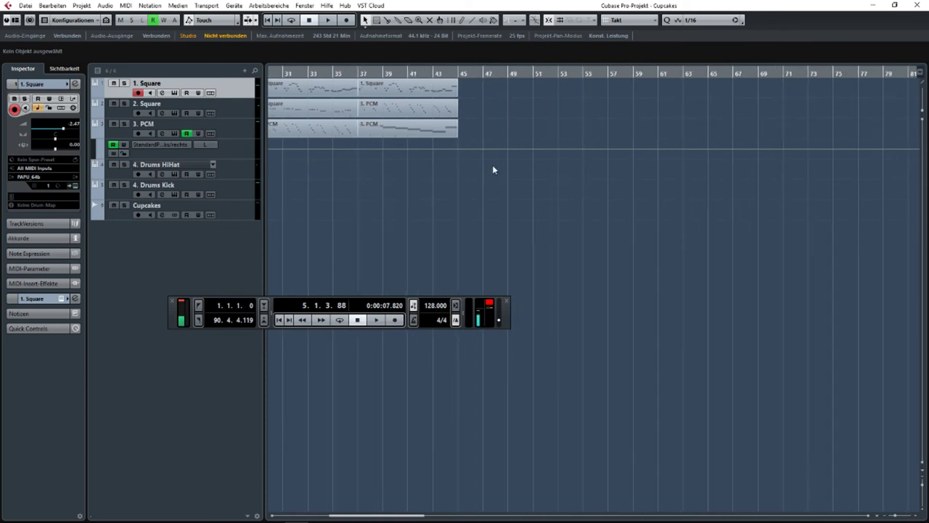
scroll(492, 165, up, 3)
drag(477, 167, 492, 170)
scroll(490, 168, down, 2)
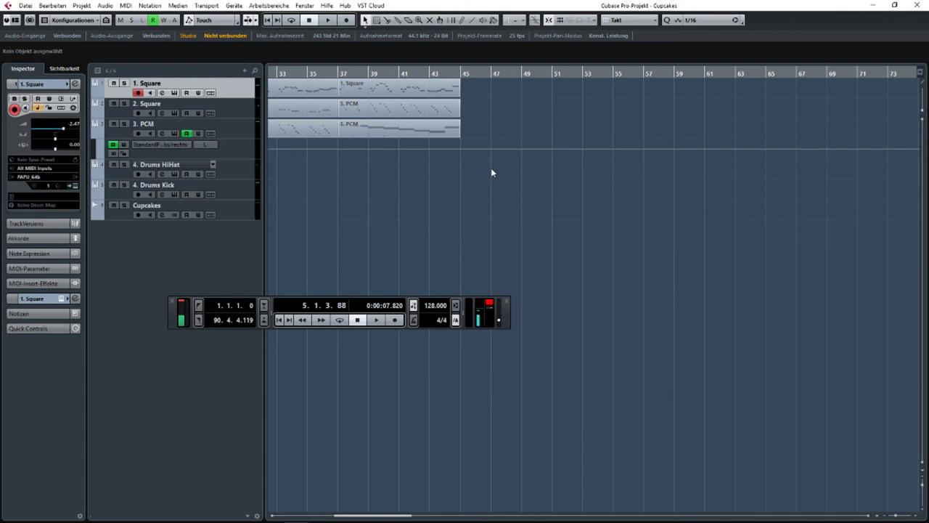
mouse_move(535, 180)
mouse_down()
mouse_move(539, 193)
mouse_move(714, 200)
mouse_move(524, 193)
mouse_up()
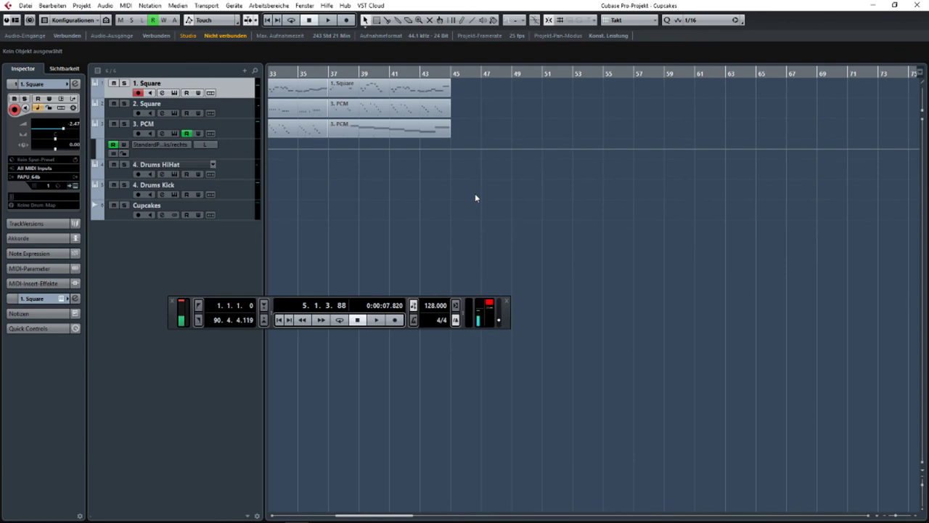
drag(404, 199, 772, 206)
scroll(651, 196, down, 2)
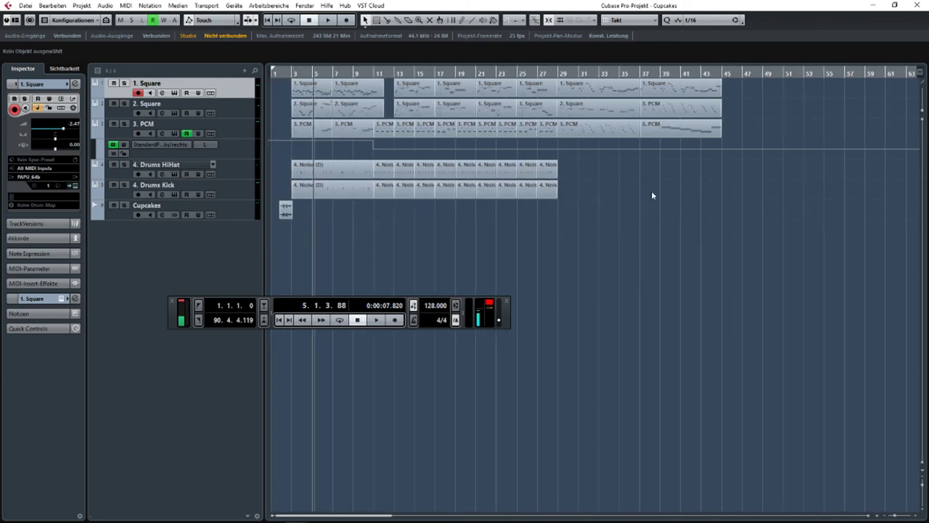
drag(652, 194, 591, 198)
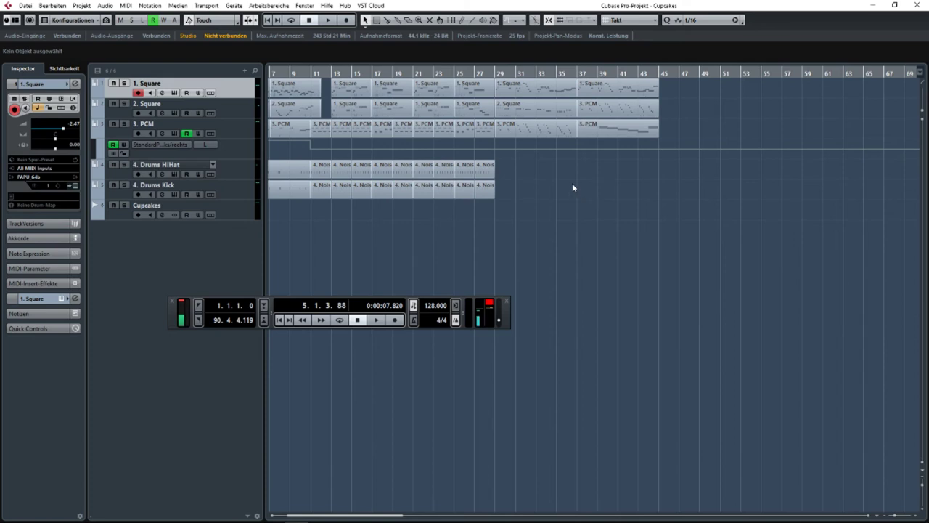
drag(573, 187, 764, 182)
scroll(764, 178, up, 4)
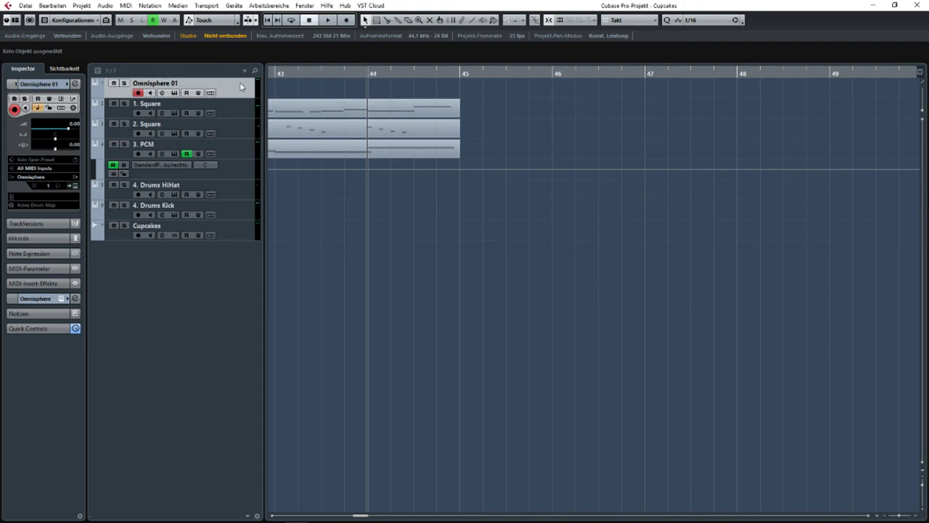
- Select the Omnisphere 01 track and open the closing parts of 1. Square, 2. Square and 3. PCM together in the Key Editor
click(244, 114)
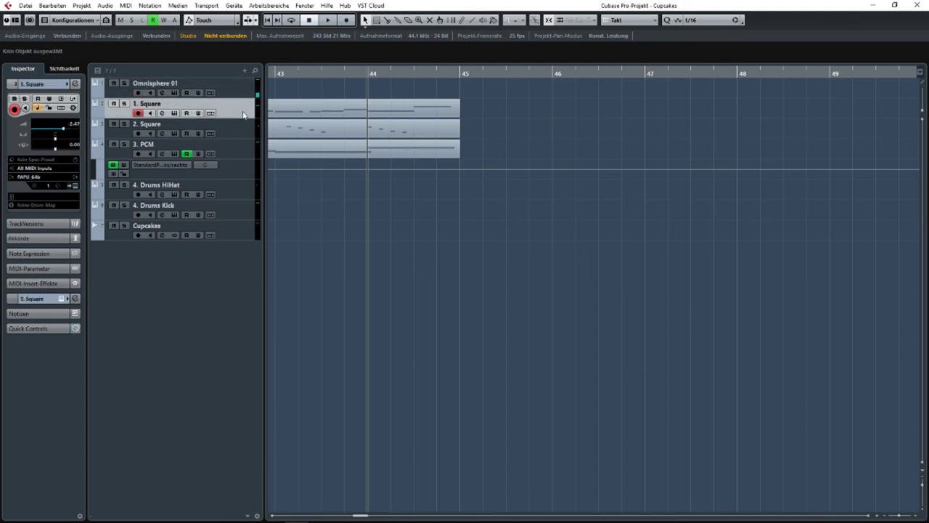
click(209, 87)
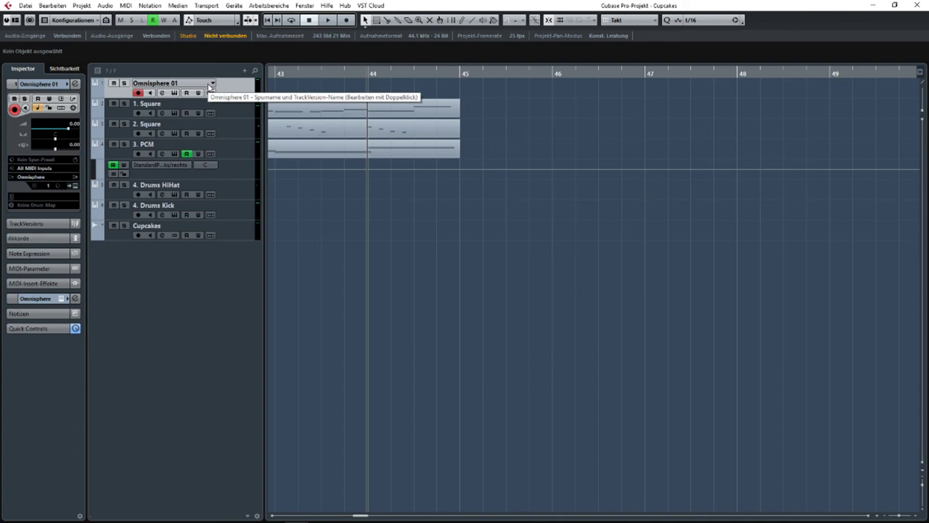
drag(434, 95, 417, 172)
double_click(415, 152)
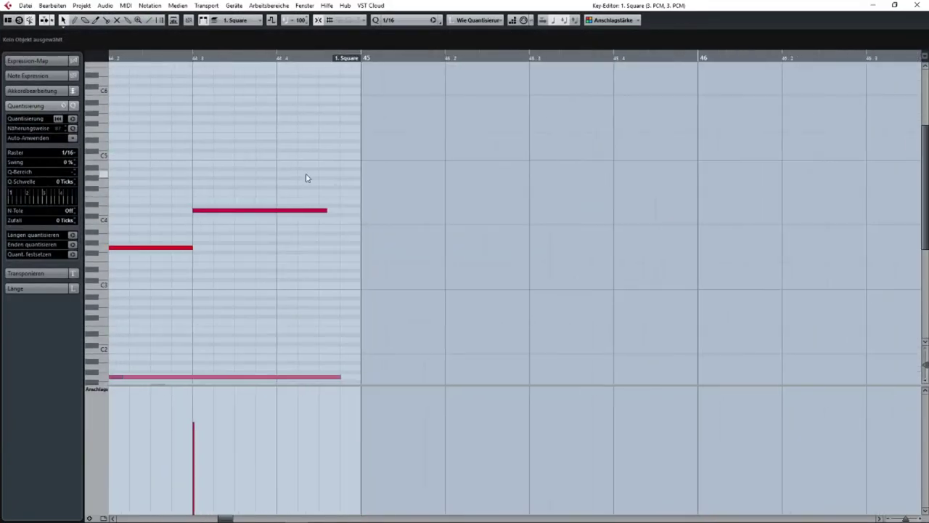
- Examine the melody, arpeggio and bass notes in bar 44 of the closing parts, and close the Key Editor
drag(298, 217, 663, 106)
scroll(439, 204, up, 1)
drag(467, 233, 420, 233)
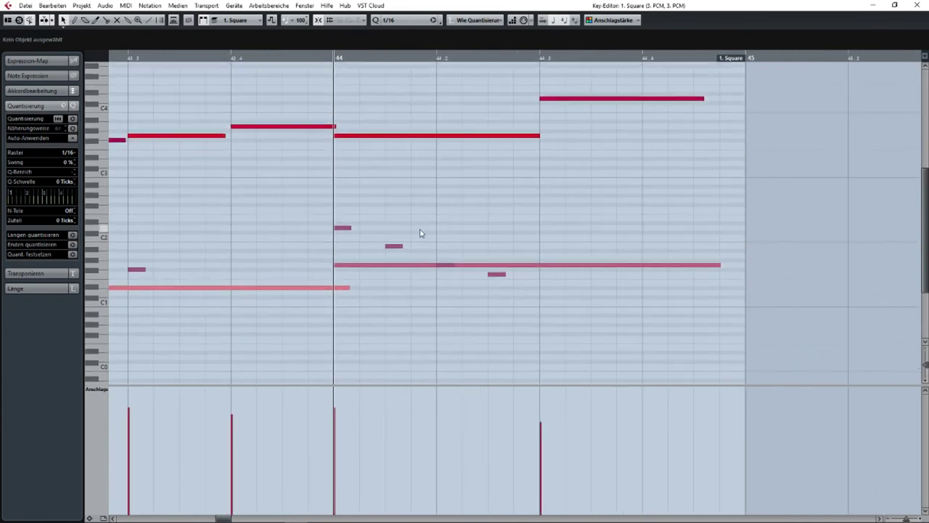
click(495, 275)
click(525, 284)
scroll(537, 206, right, 2)
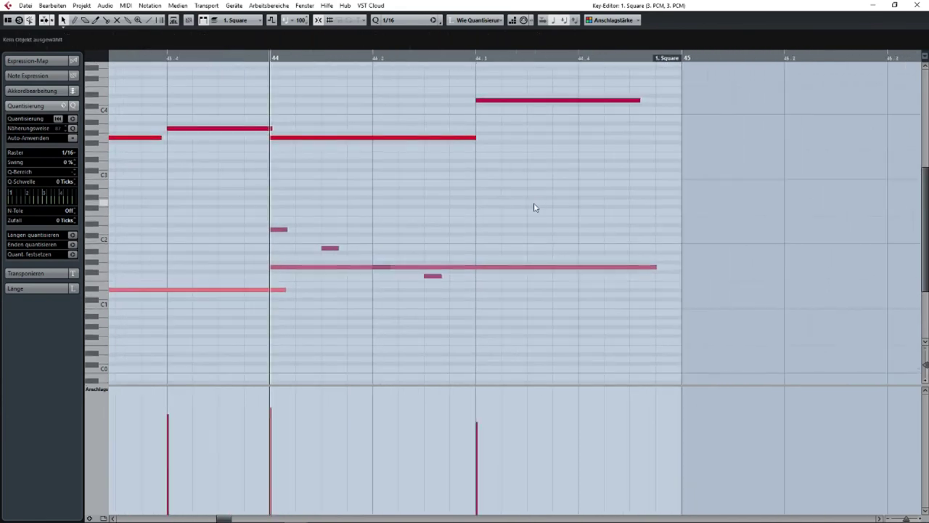
click(506, 267)
drag(499, 66, 545, 270)
click(447, 278)
click(433, 275)
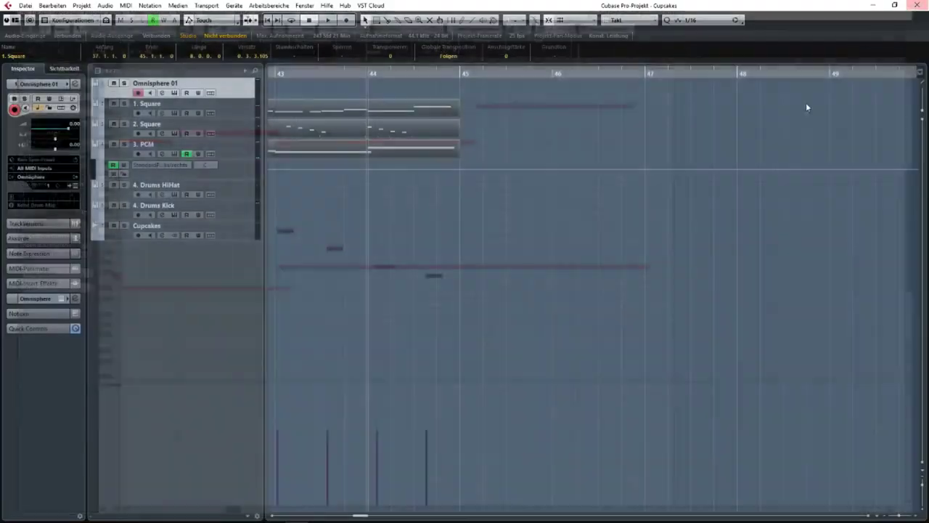
- Deselect the closing parts and move the playback position to bar 45
drag(584, 246, 537, 251)
scroll(540, 244, down, 3)
mouse_move(454, 229)
mouse_down()
mouse_move(497, 228)
mouse_move(469, 228)
mouse_up()
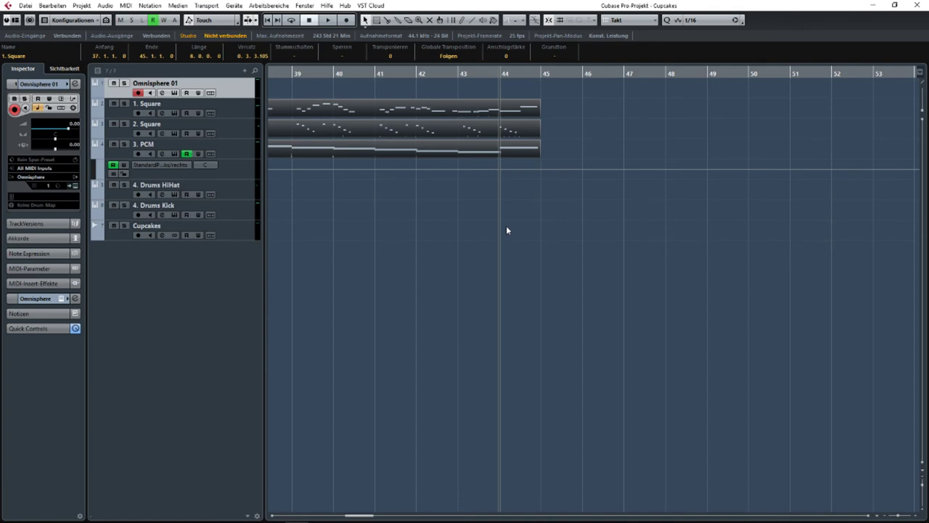
click(602, 270)
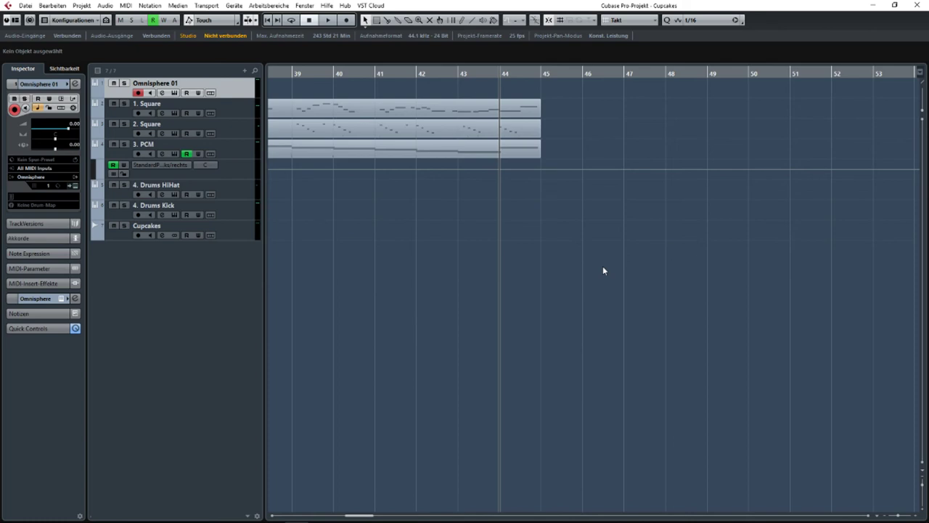
scroll(530, 179, right, 3)
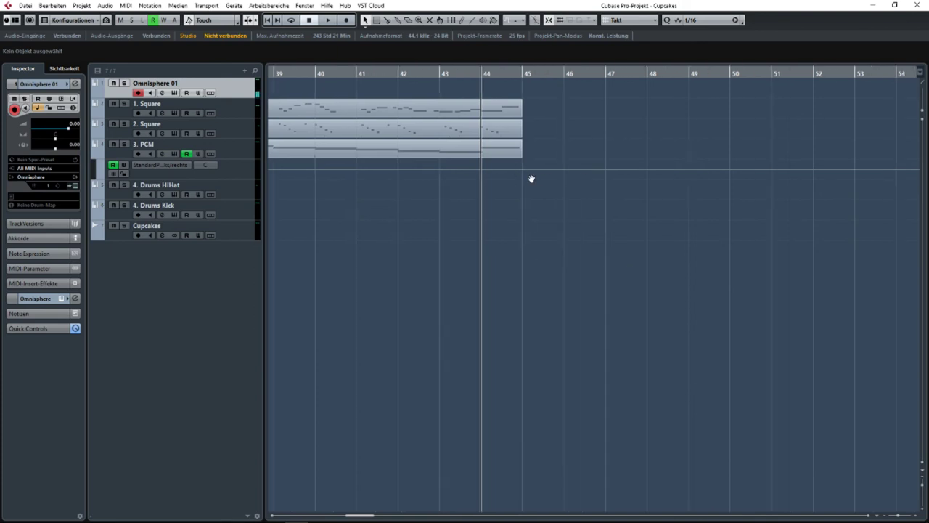
click(447, 73)
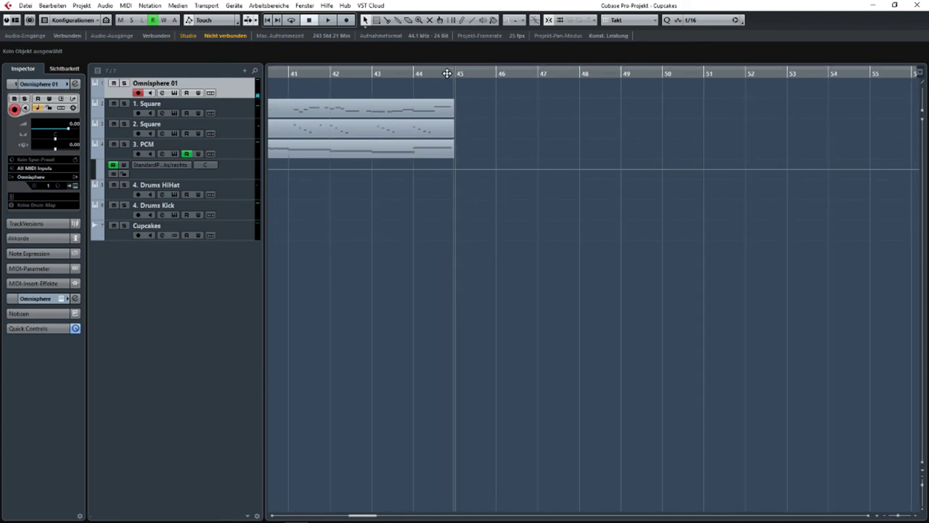
- Draw a two-bar part from bar 45 to bar 47 on 4. Drums Kick and open it in the Key Editor
right_click(537, 237)
click(641, 236)
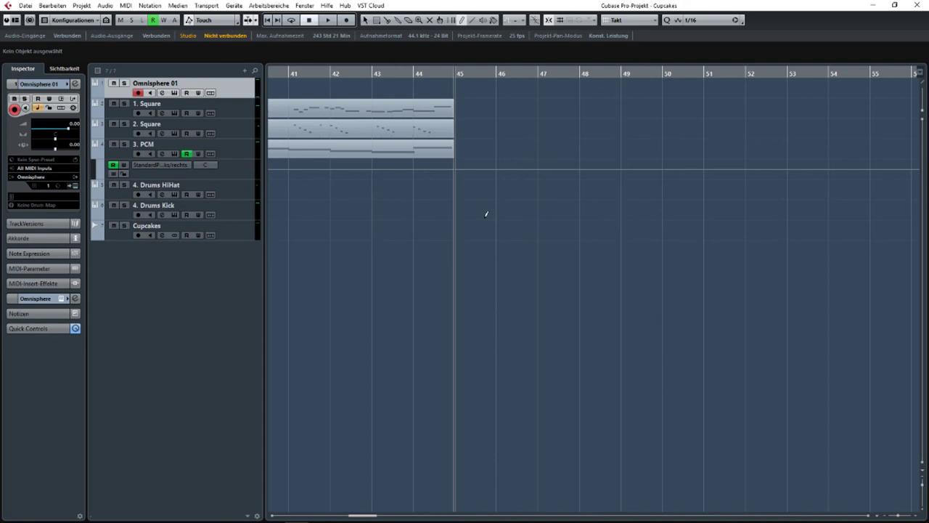
mouse_move(492, 209)
mouse_down()
mouse_move(620, 207)
mouse_move(540, 208)
mouse_up()
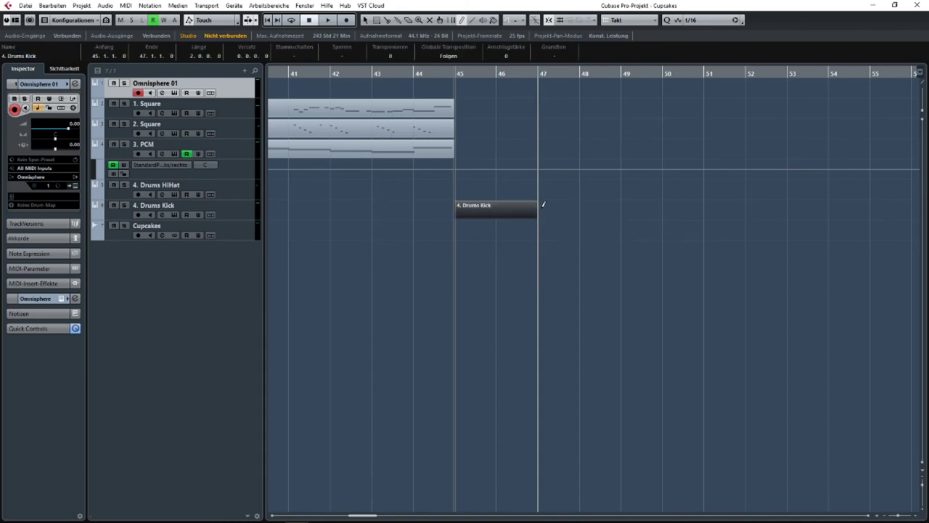
key(1)
double_click(488, 195)
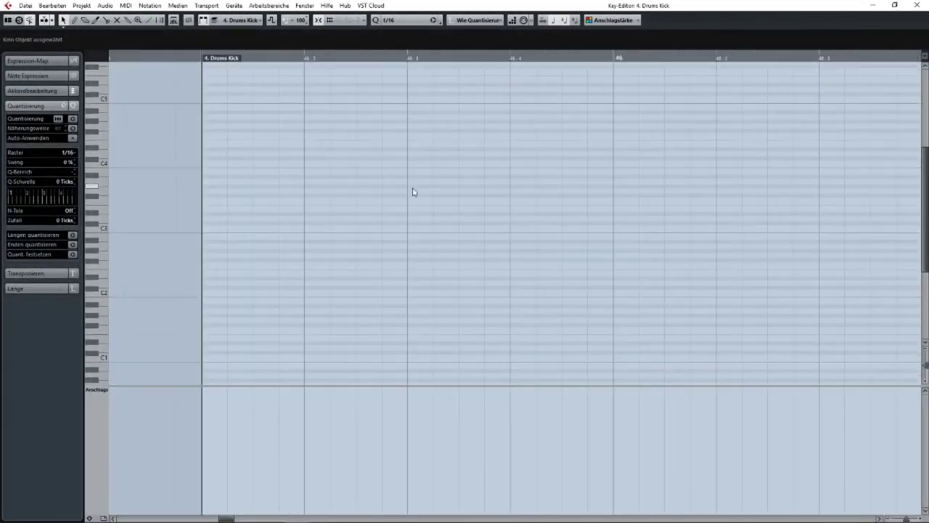
- Shorten the new drum part on 4. Drums HiHat to one bar, ending at bar 46
drag(621, 196, 551, 201)
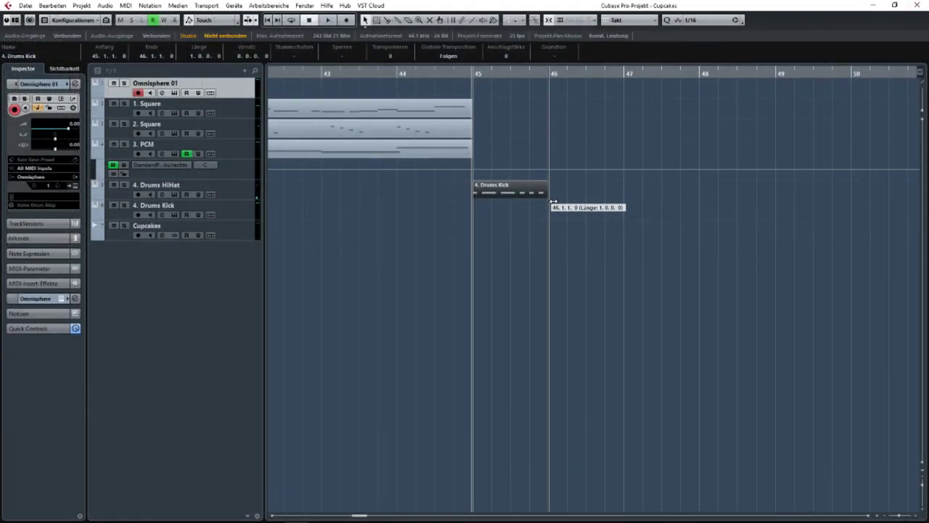
- Duplicate the one-bar HiHat part, place the copy at bar 45 on 4. Drums Kick, and draw the missing sixteenth note before beat 4
key(ctrl+d)
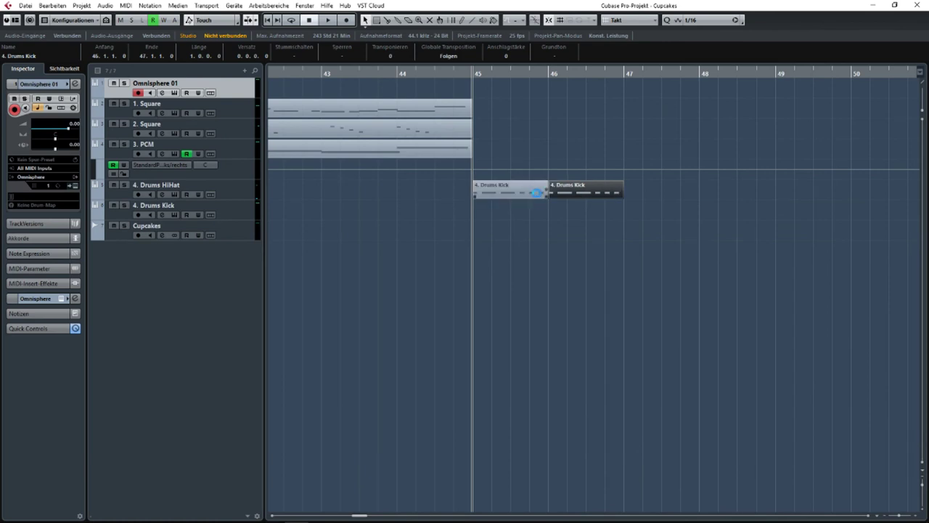
shift+click(536, 192)
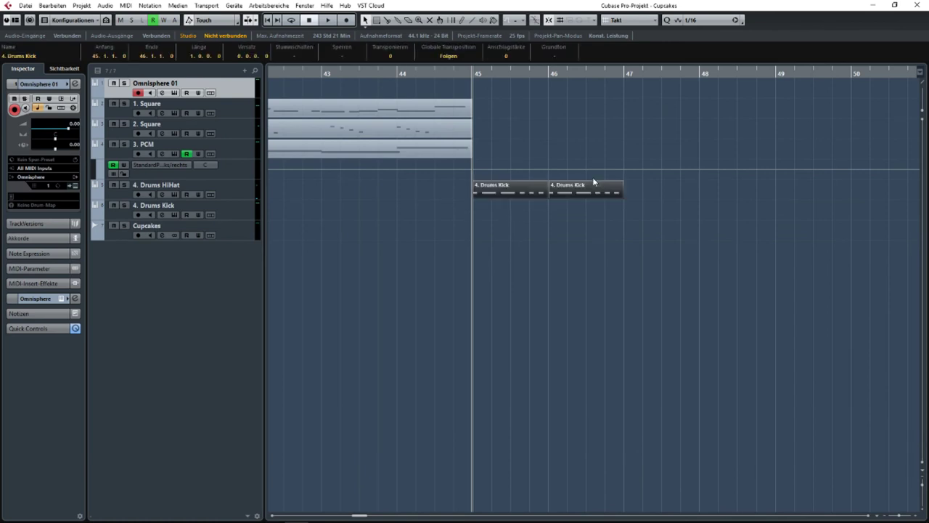
click(555, 216)
drag(559, 207, 490, 215)
scroll(496, 223, down, 4)
scroll(496, 222, left, 5)
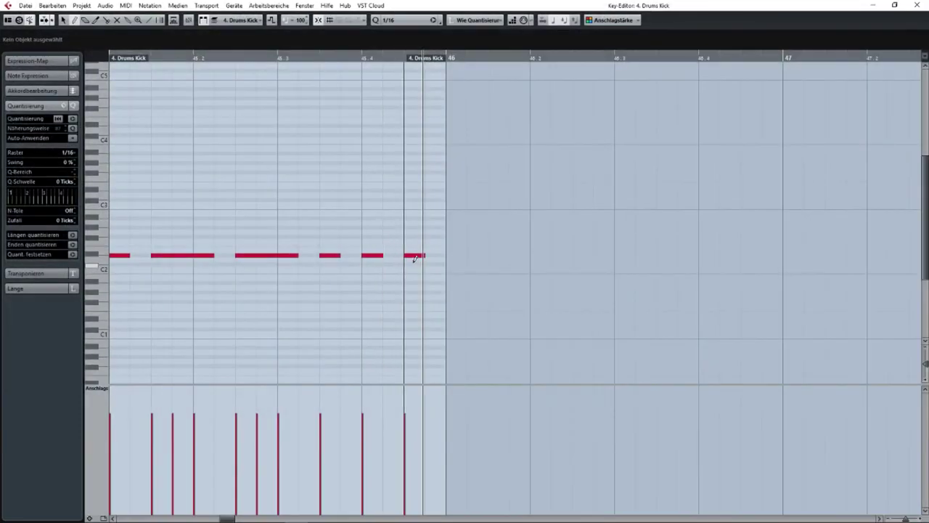
click(348, 254)
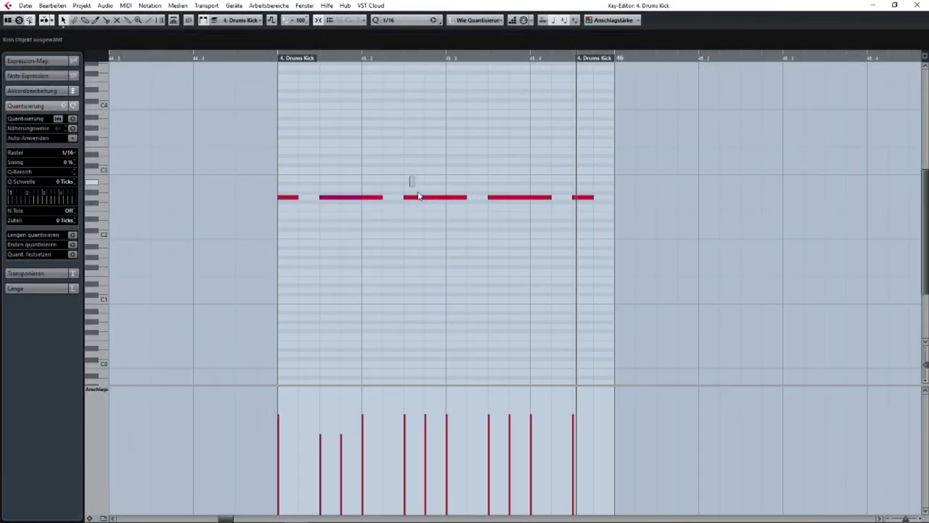
- Thin out the kick pattern in bar 45 by deleting the sixteenth pairs before beats 2 and 3 and the sixteenth directly before beat 4
click(412, 197)
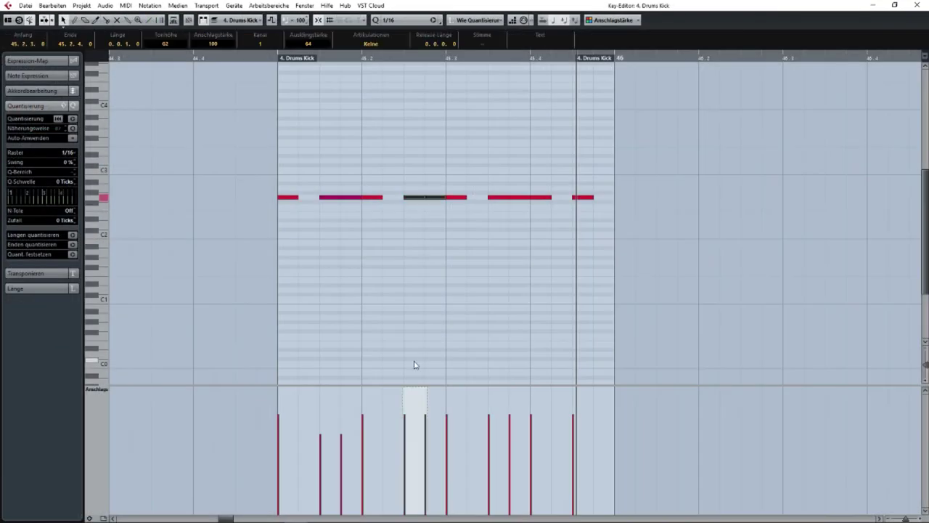
drag(414, 387, 414, 400)
drag(316, 183, 346, 209)
key(Delete)
drag(408, 185, 434, 217)
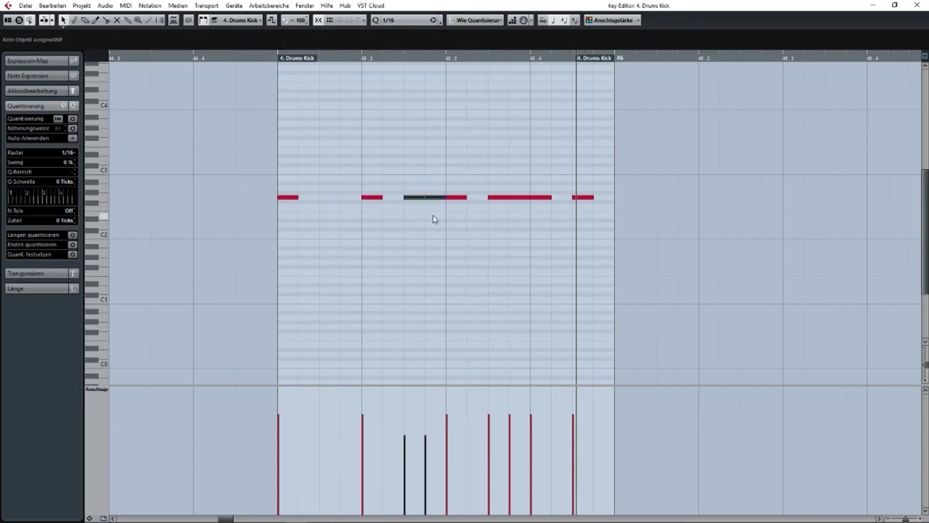
key(Delete)
drag(512, 187, 524, 209)
key(Delete)
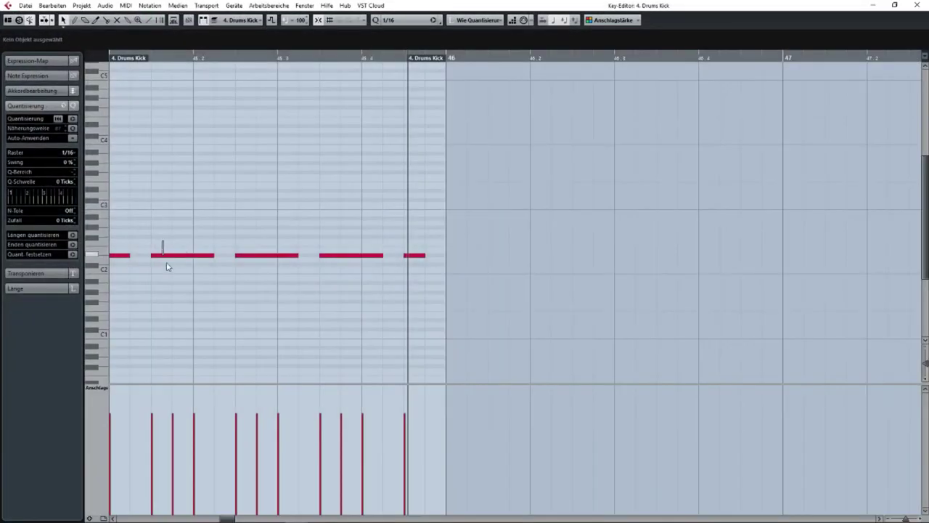
- Lower the velocity of the three off-beat sixteenth pairs and the last note in the HiHat pattern, and play it from bar 45
click(161, 254)
click(245, 255)
shift+click(156, 253)
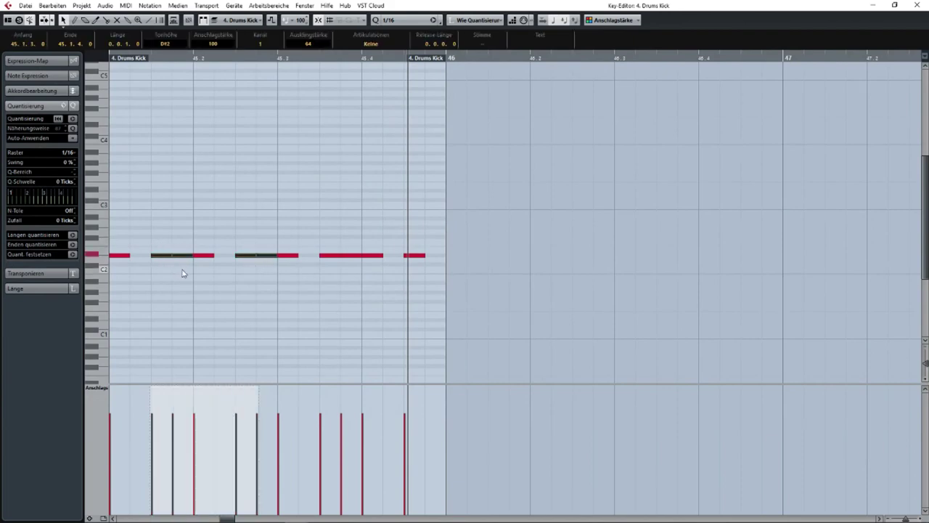
shift+click(324, 253)
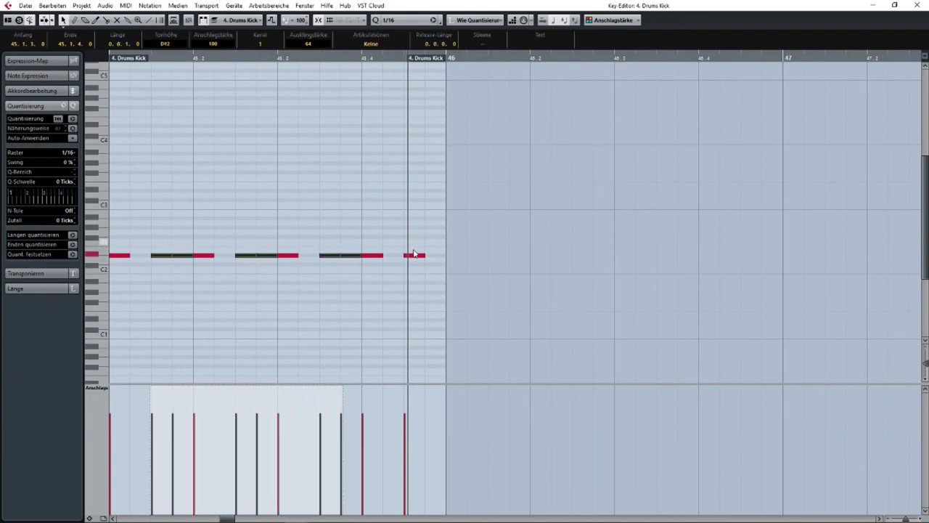
shift+click(415, 254)
drag(254, 388, 253, 400)
drag(275, 305, 353, 273)
click(353, 273)
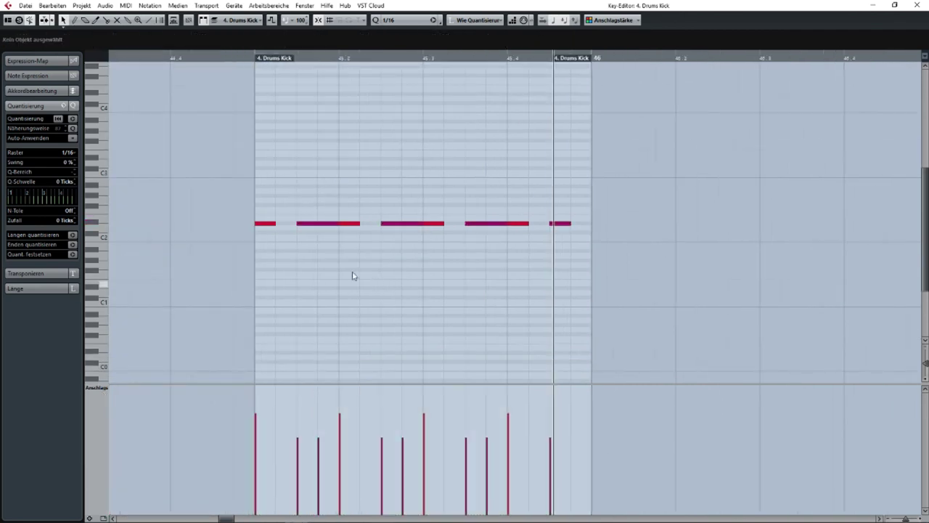
click(259, 58)
key(space)
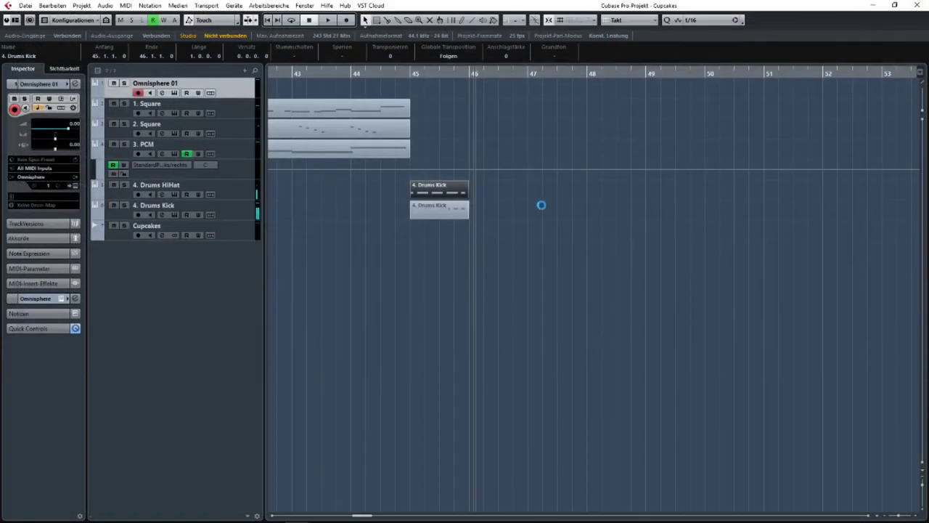
- Duplicate the HiHat and kick parts of bar 45 three times so they run up to bar 49
key(ctrl+d)
key(ctrl+d)
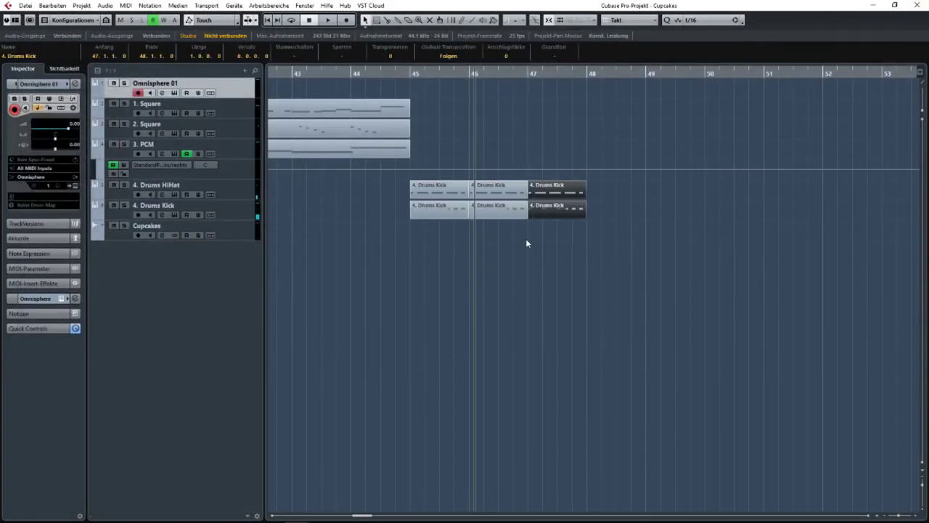
key(ctrl+d)
- Set the playback position to bar 45, draw a one-bar part there on 3. PCM and open it in the Key Editor
click(241, 152)
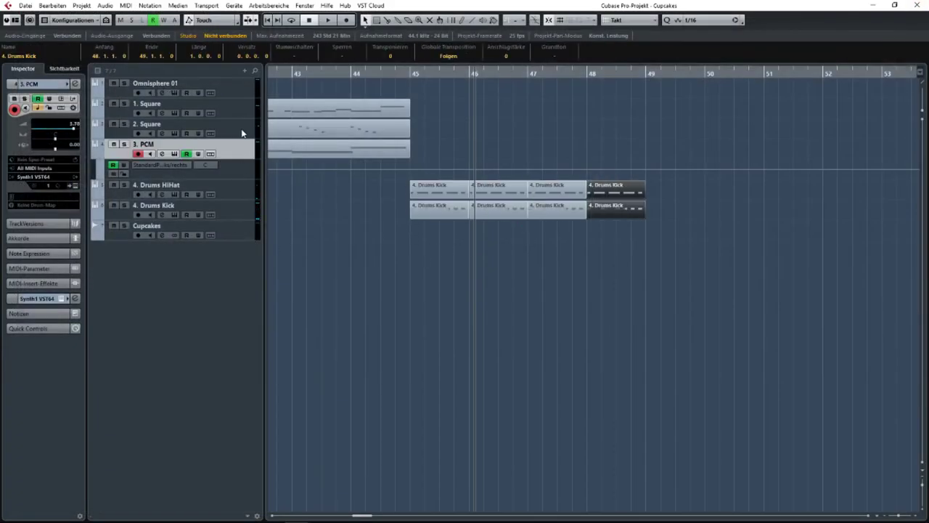
click(242, 132)
click(242, 148)
click(242, 134)
click(414, 75)
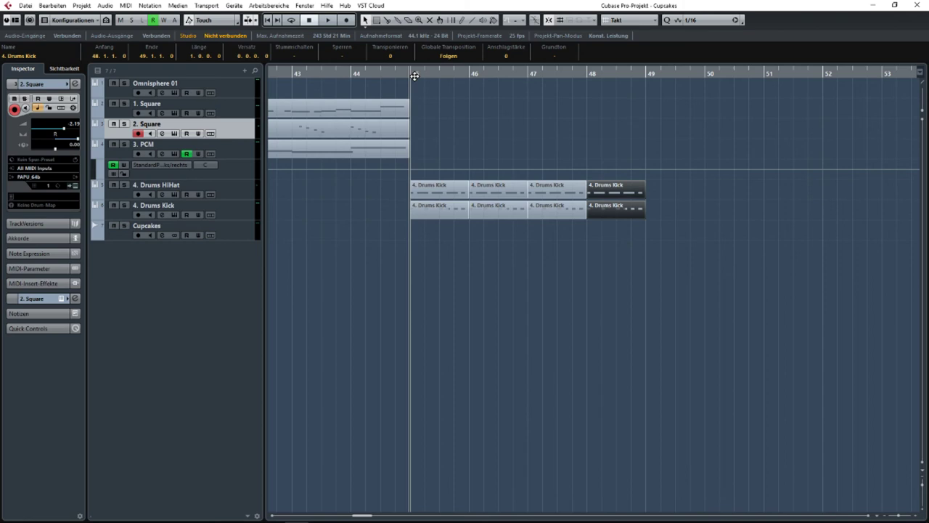
click(245, 159)
right_click(445, 135)
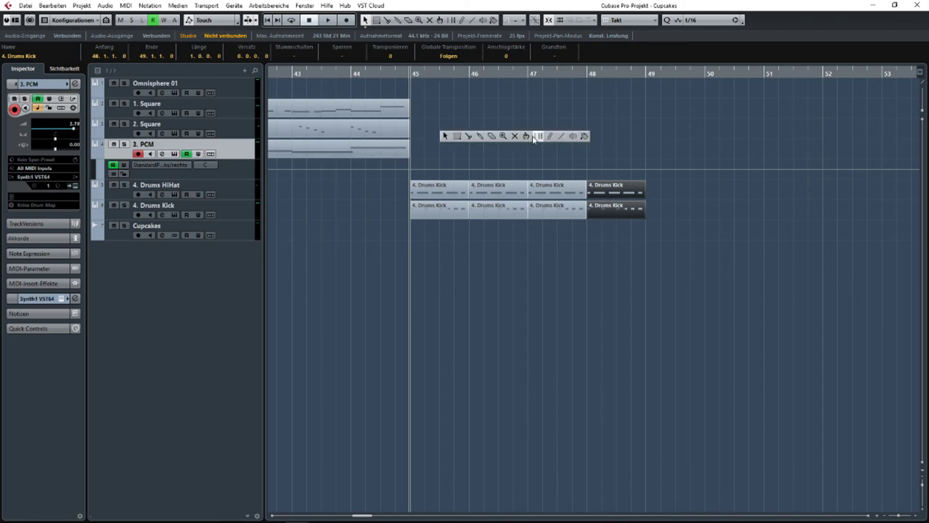
click(538, 136)
mouse_move(434, 144)
mouse_down()
mouse_move(520, 141)
mouse_move(465, 153)
mouse_up()
double_click(463, 151)
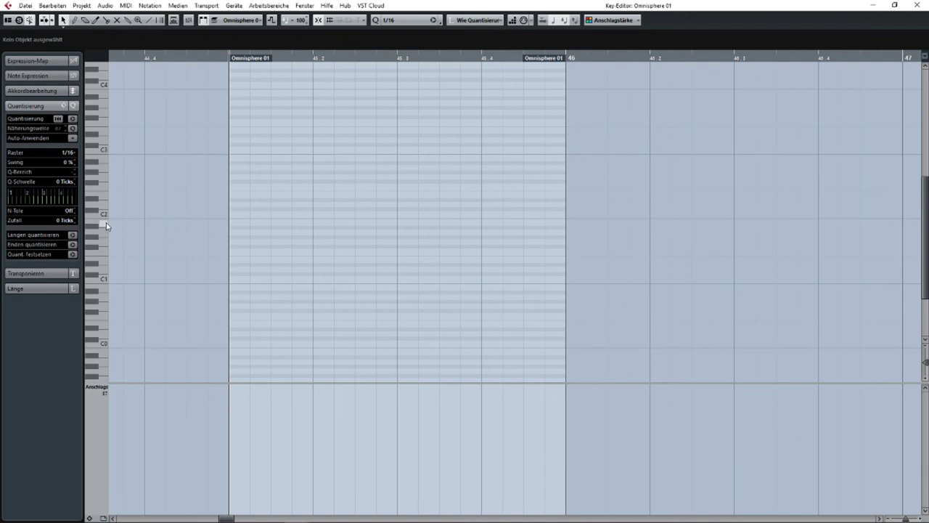
- Draw a sixteenth note at the start of bar 45 in the PCM part and move it up to C2
click(101, 228)
right_click(239, 221)
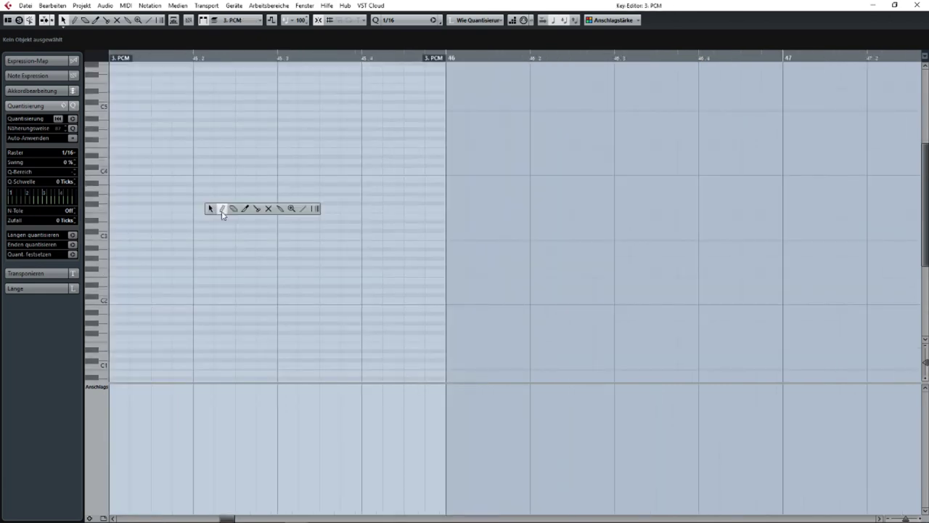
click(222, 211)
drag(137, 278, 210, 203)
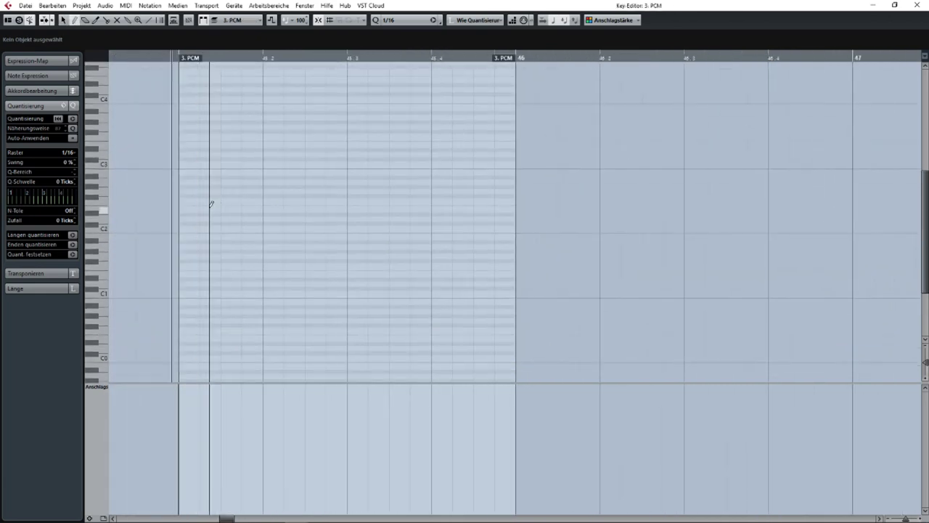
scroll(210, 204, up, 2)
click(179, 294)
key(1)
drag(180, 294, 180, 230)
- Continue the bass rhythm on C2 with three-sixteenth groups ending on beats 2, 3 and 4 of bar 45 and a single sixteenth at 45.4.3
right_click(181, 231)
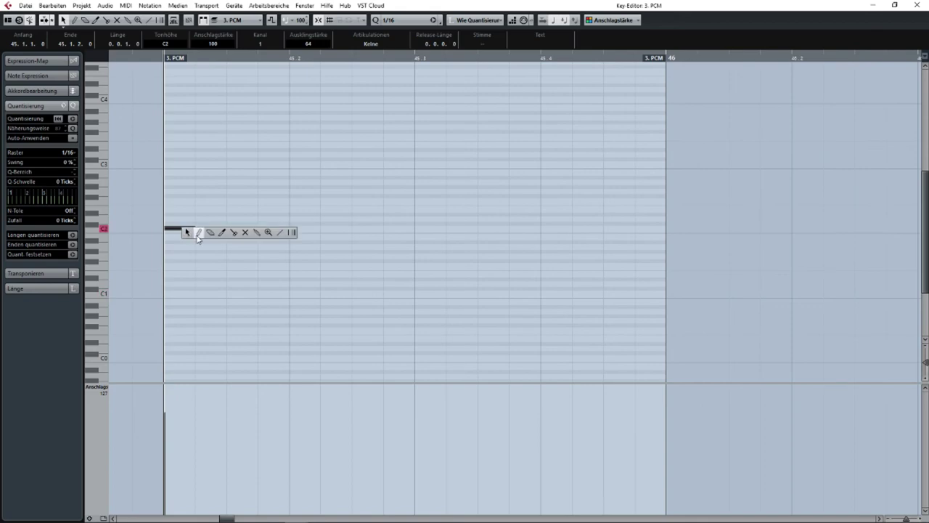
click(198, 233)
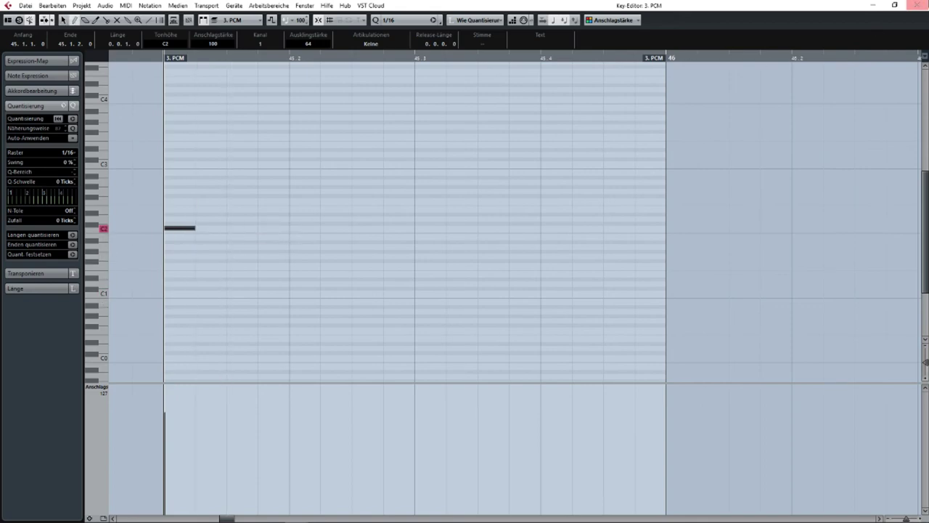
click(917, 5)
double_click(417, 156)
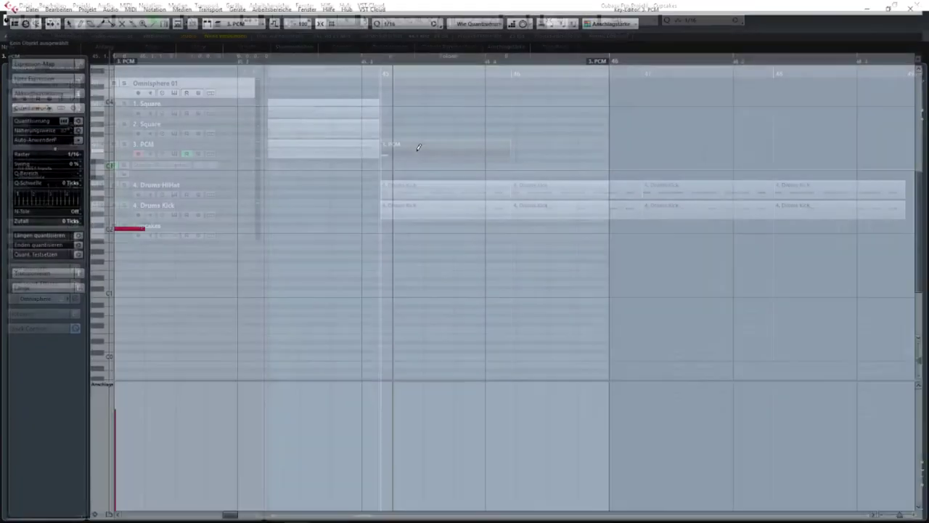
click(188, 228)
click(216, 228)
click(249, 228)
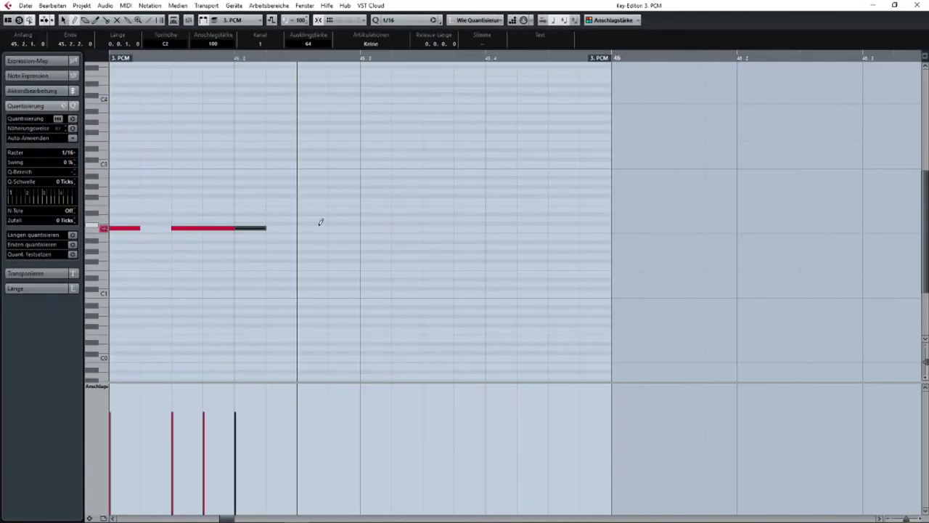
click(312, 228)
click(343, 228)
click(376, 228)
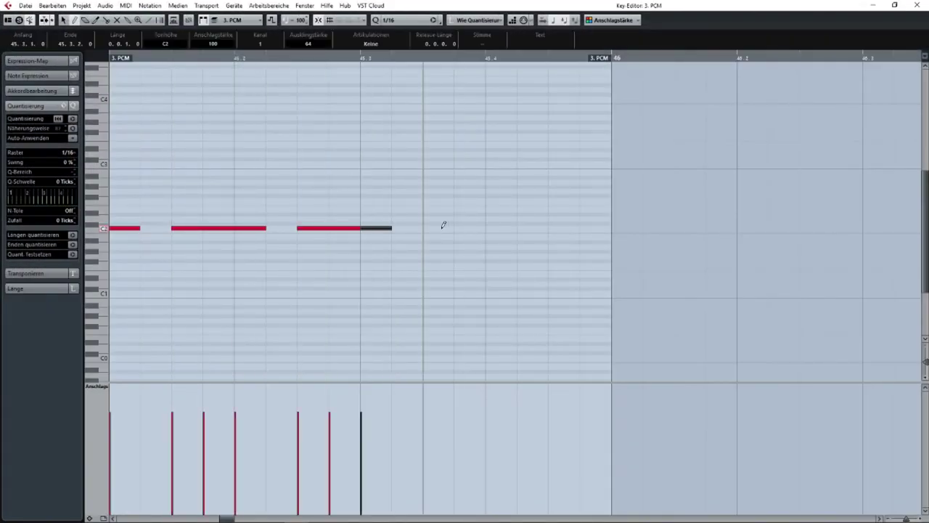
click(439, 228)
click(470, 228)
click(501, 228)
click(563, 228)
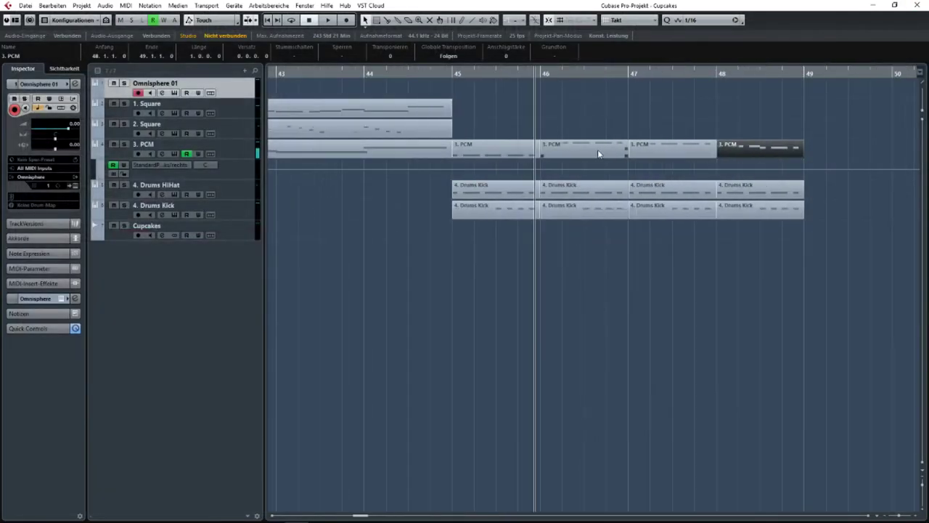
- Copy the four PCM parts of bars 45 to 49 to bar 49 and open the copies in the Key Editor
scroll(598, 150, down, 2)
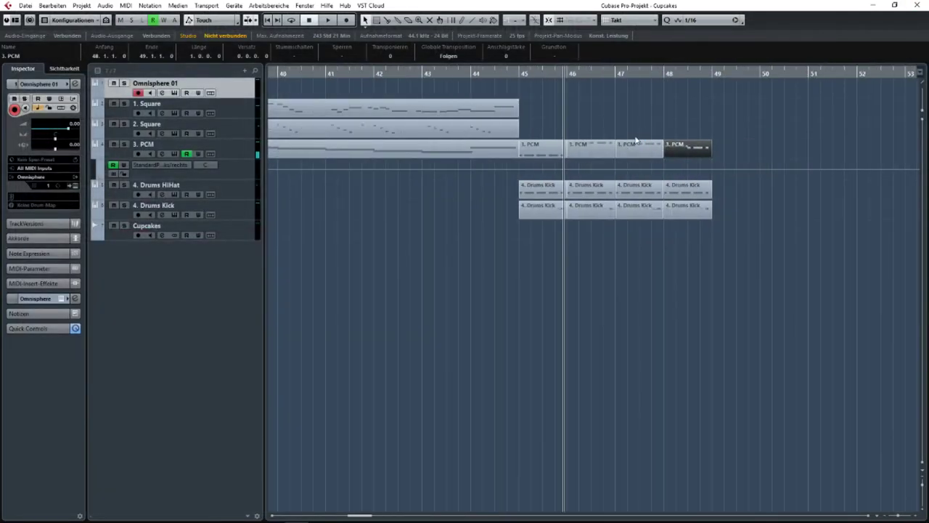
drag(714, 135, 491, 133)
drag(515, 131, 311, 150)
double_click(441, 150)
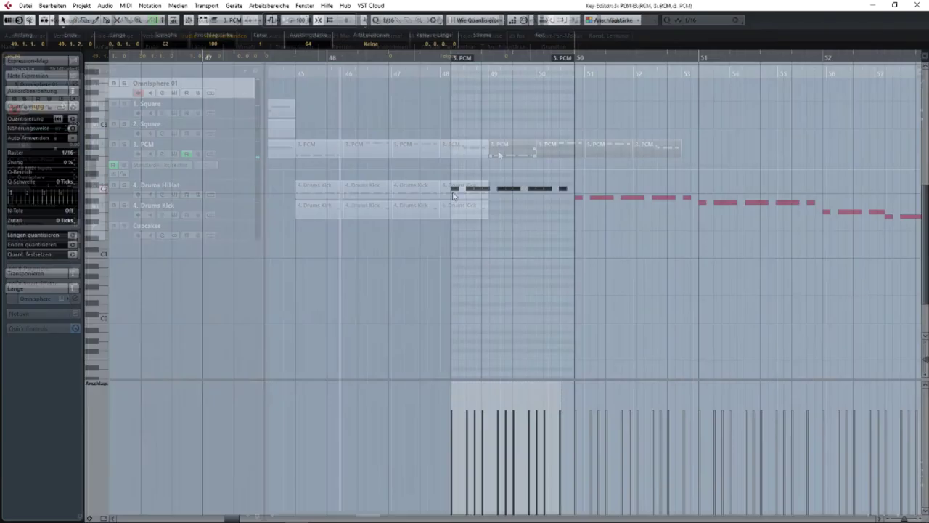
- Transpose the copied bass notes down to F1 in bar 49, G1 in bar 50 and G#1 in bar 51
drag(457, 227, 486, 240)
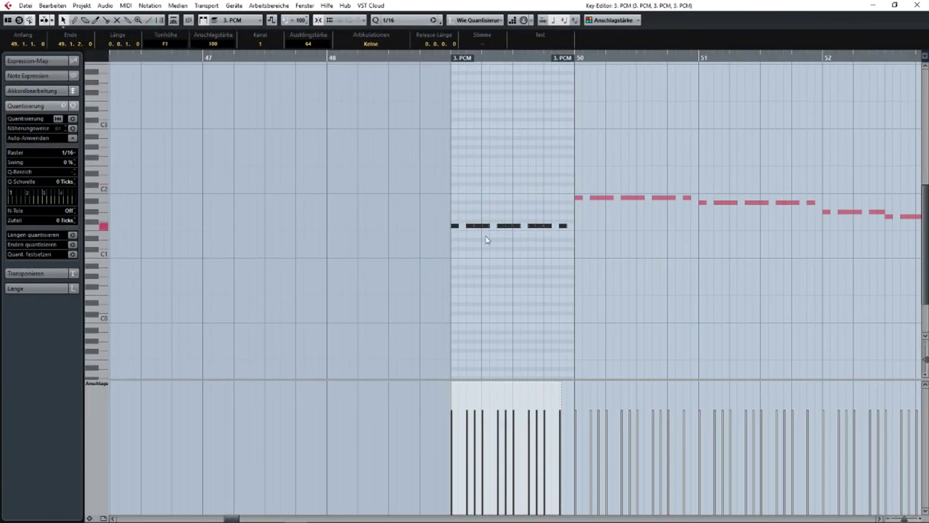
scroll(255, 208, right, 3)
drag(247, 174, 368, 214)
drag(255, 192, 257, 210)
drag(381, 183, 495, 202)
drag(379, 195, 379, 205)
- Raise the bass notes in bar 52 so the first half is on A#1, repitch the second half, and close the Key Editor
drag(553, 213, 411, 207)
drag(355, 187, 545, 225)
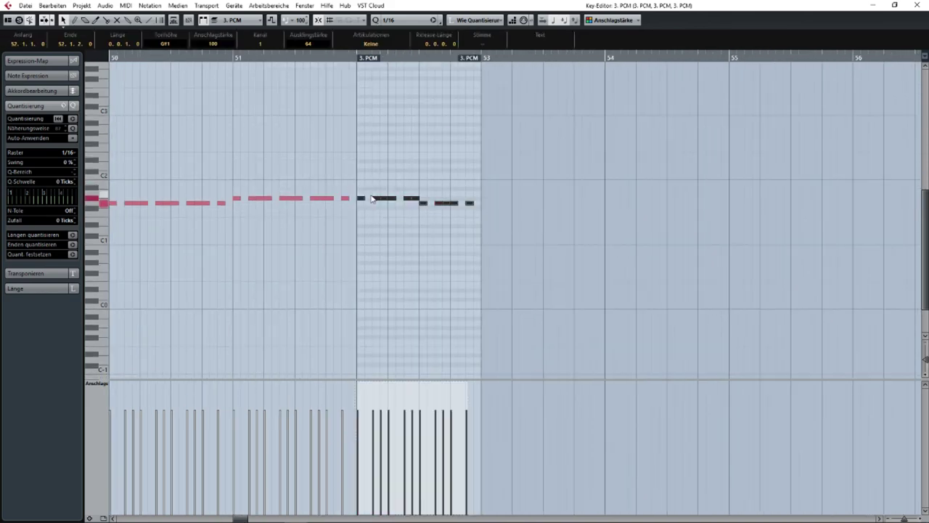
drag(361, 196, 361, 188)
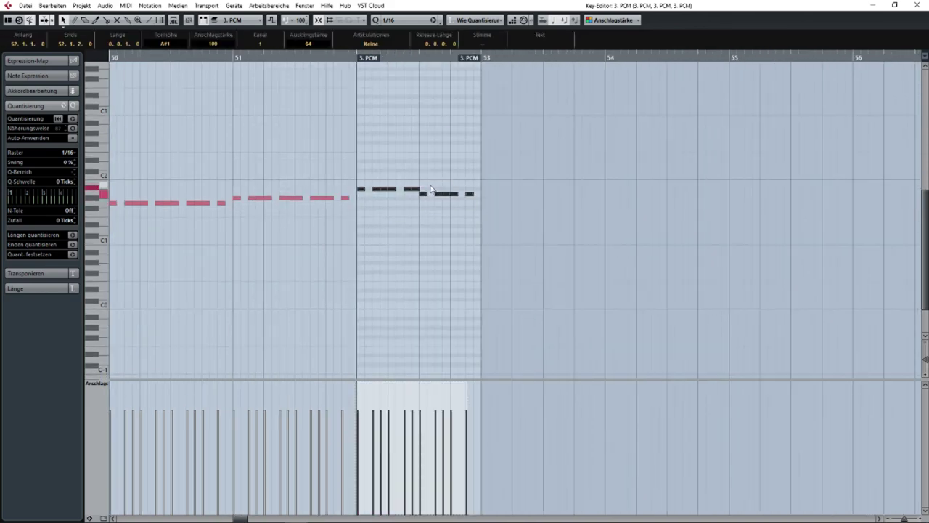
click(425, 186)
drag(424, 185, 481, 205)
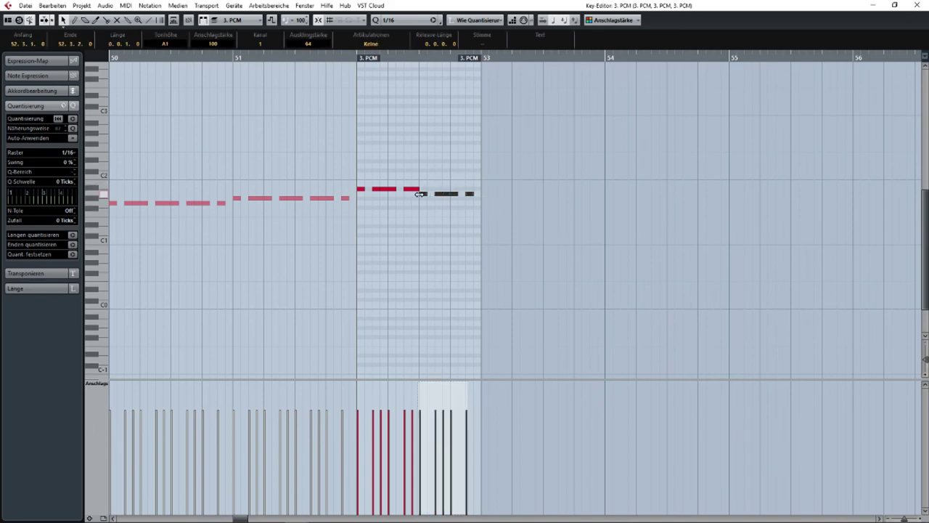
drag(423, 195, 419, 204)
drag(425, 203, 429, 186)
scroll(435, 203, down, 1)
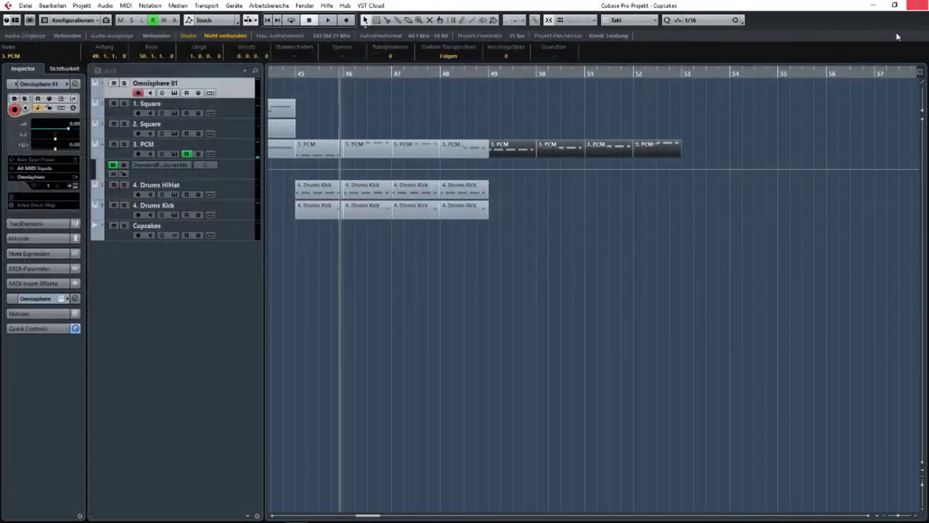
click(913, 5)
click(458, 126)
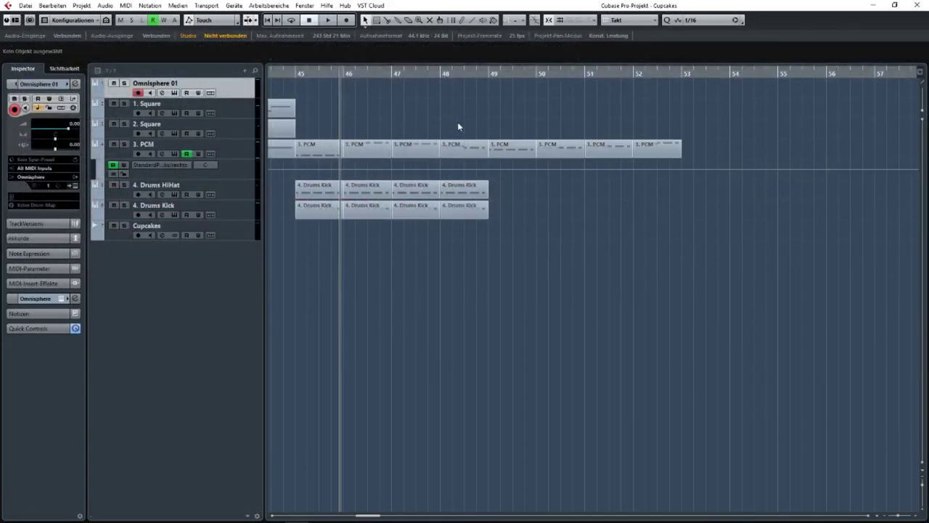
- Copy the four PCM parts of bars 45 to 49 onto the 2. Square track at bar 45 and open the copies in the Key Editor
scroll(493, 143, left, 8)
drag(494, 143, 784, 124)
drag(758, 122, 305, 134)
scroll(372, 135, down, 1)
key(ctrl+d)
double_click(305, 133)
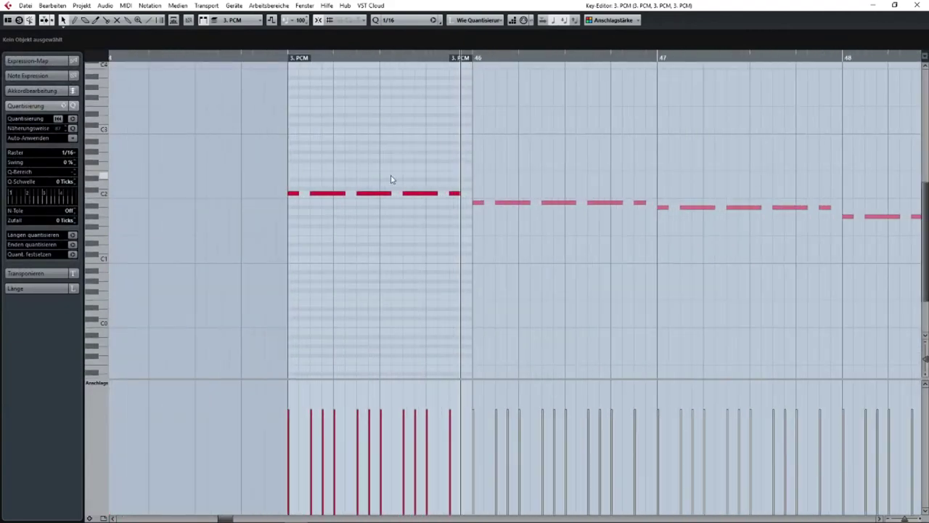
- Raise the copied notes in bar 45 to E2 and those in bar 46 to G2
drag(294, 175, 462, 200)
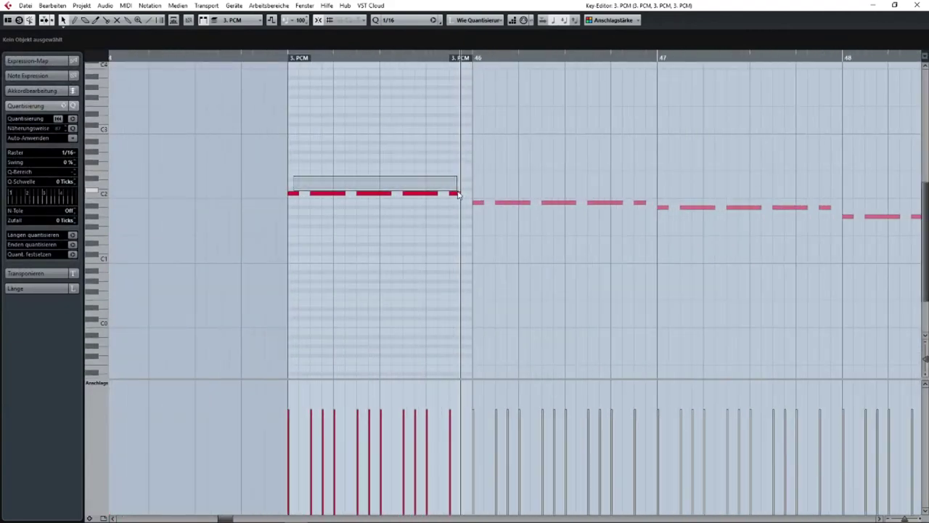
click(294, 194)
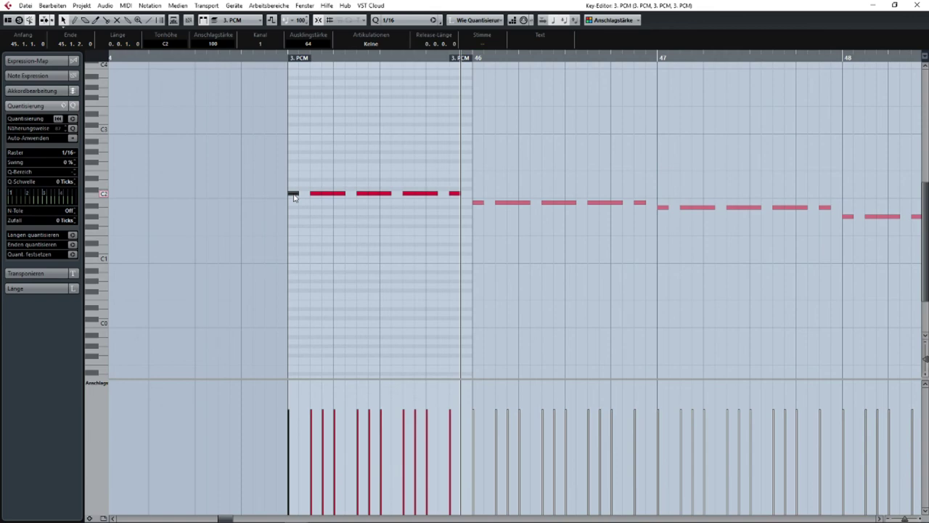
drag(280, 179, 459, 211)
drag(295, 193, 296, 175)
scroll(423, 181, right, 1)
scroll(394, 181, down, 1)
drag(391, 183, 512, 211)
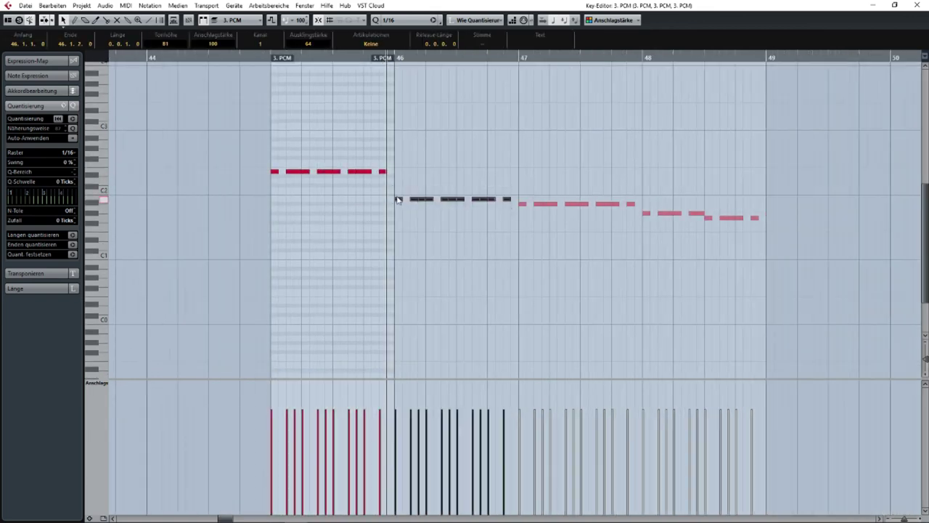
drag(398, 201, 536, 217)
scroll(428, 181, right, 1)
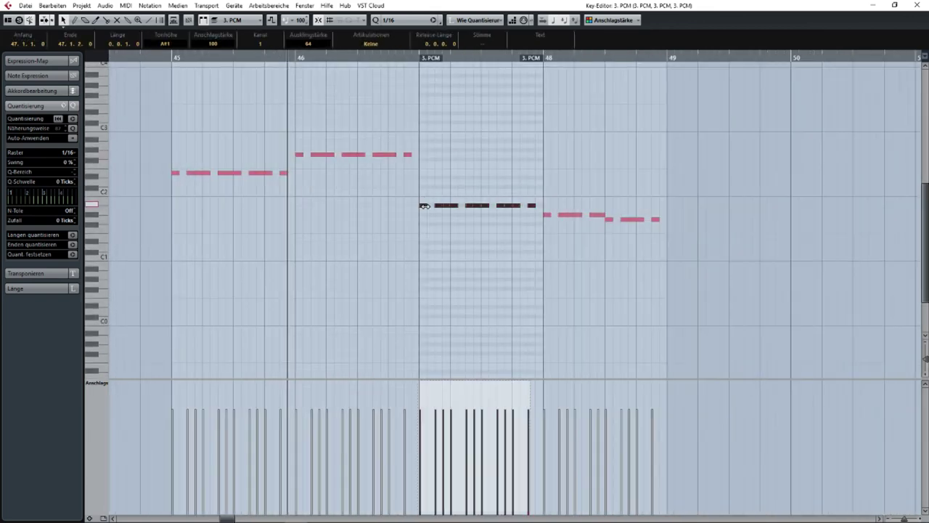
- Raise the notes in bar 47 to D2 and those in bar 48 to D#2 in the first half and B1 in the second, and listen
drag(425, 205, 426, 181)
scroll(428, 193, right, 1)
drag(394, 195, 471, 210)
drag(410, 209, 409, 172)
drag(461, 199, 529, 221)
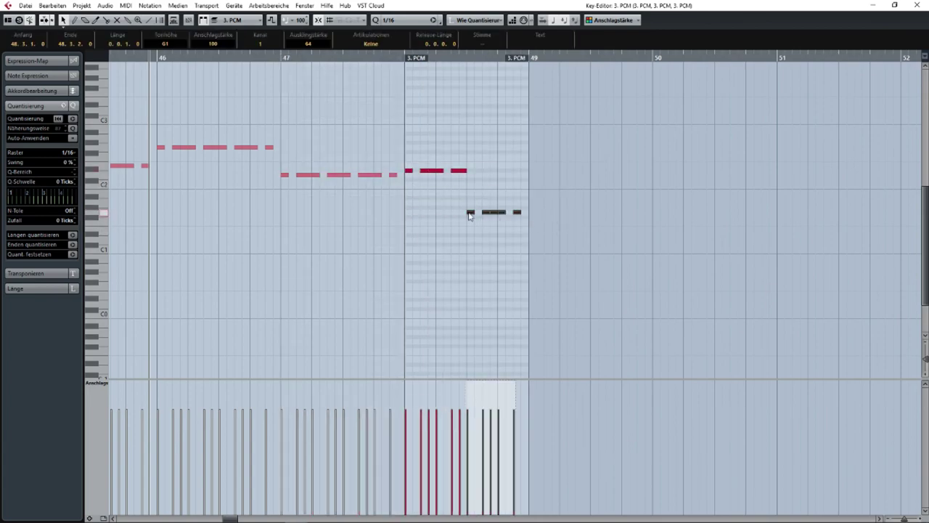
drag(469, 214, 470, 197)
scroll(470, 182, down, 2)
key(space)
- Repitch bar 48 with the first half on C2 and the second half on D2, and close the Key Editor
scroll(432, 145, up, 4)
click(432, 145)
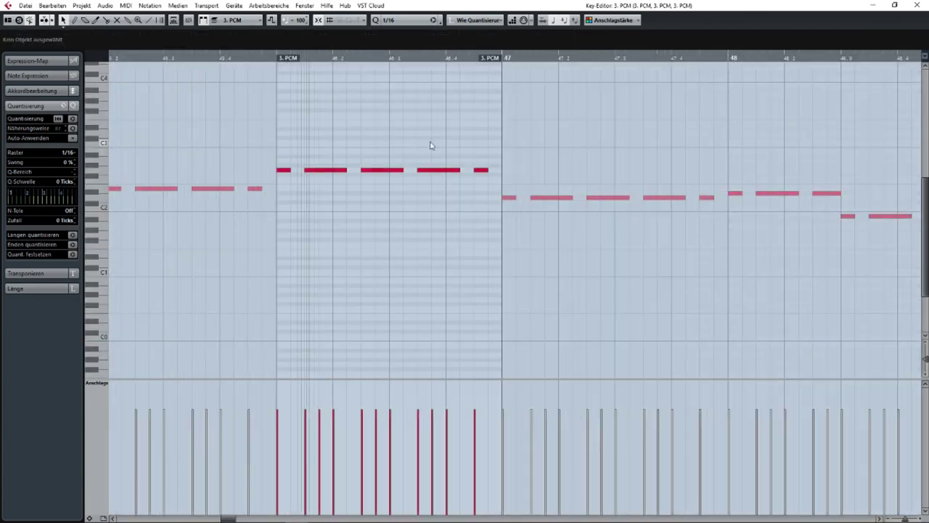
scroll(400, 144, right, 2)
scroll(398, 145, down, 3)
scroll(384, 149, right, 1)
scroll(377, 151, up, 2)
drag(417, 164, 320, 181)
drag(321, 179, 325, 195)
scroll(461, 113, down, 3)
scroll(452, 145, up, 3)
drag(509, 174, 429, 183)
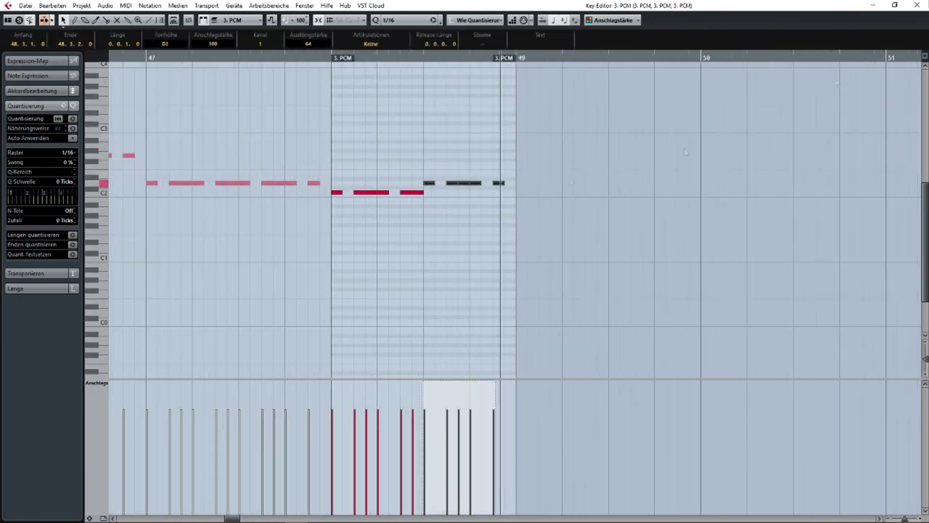
key(Return)
- Copy the four edited parts from bar 45 to bar 49 and repitch the copies to F2 in bar 50, G2 in bar 51 and F2 in bar 52
drag(307, 128, 437, 129)
double_click(437, 129)
drag(472, 189, 275, 205)
drag(295, 199, 295, 236)
scroll(432, 196, right, 2)
scroll(432, 195, down, 1)
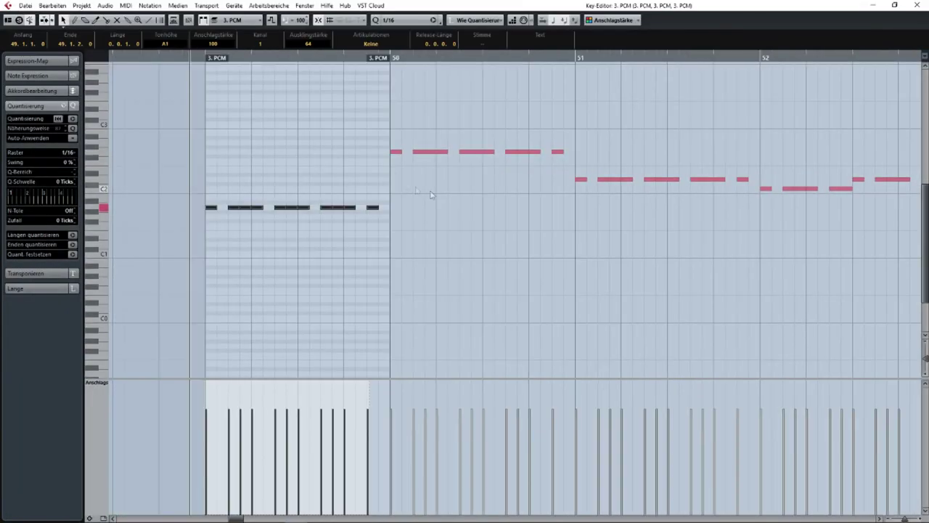
drag(211, 208, 211, 170)
key(space)
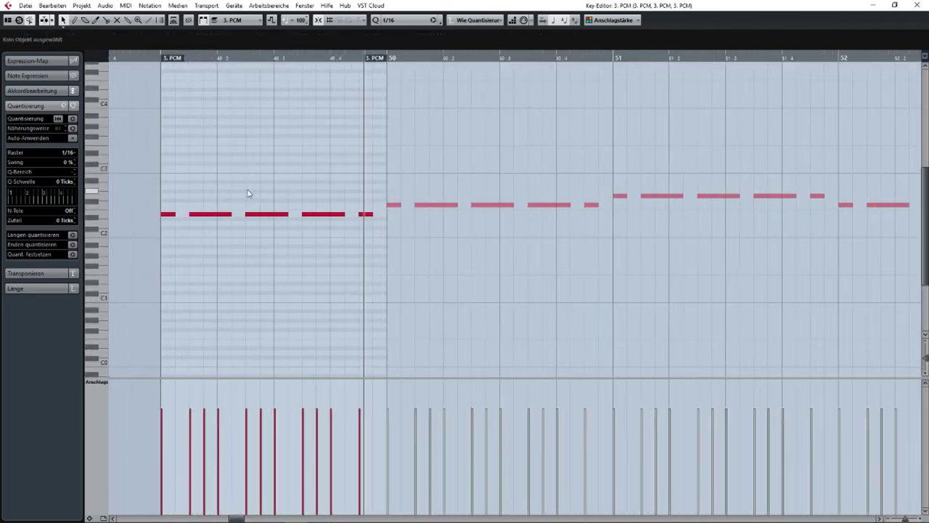
- Try the upper notes of bar 49 on A1 and move them back to E2
drag(248, 193, 406, 186)
drag(297, 190, 520, 212)
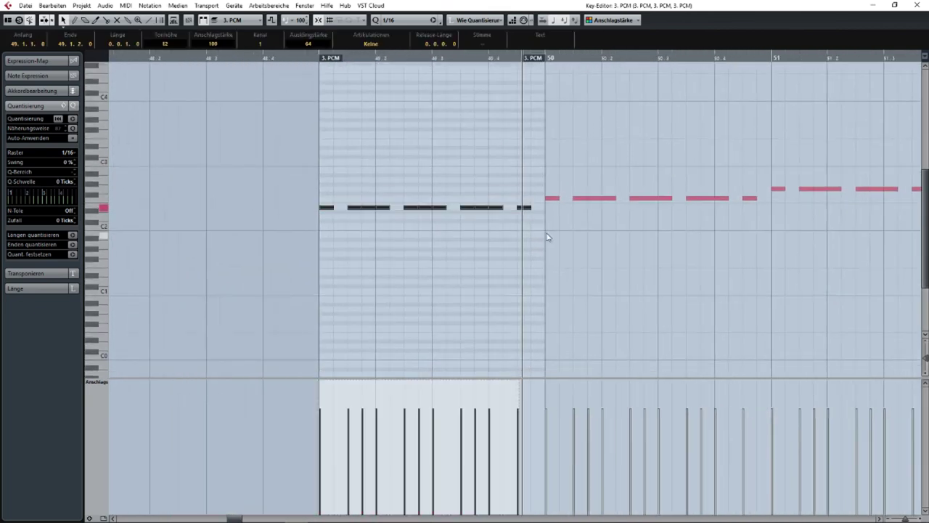
click(546, 237)
click(536, 238)
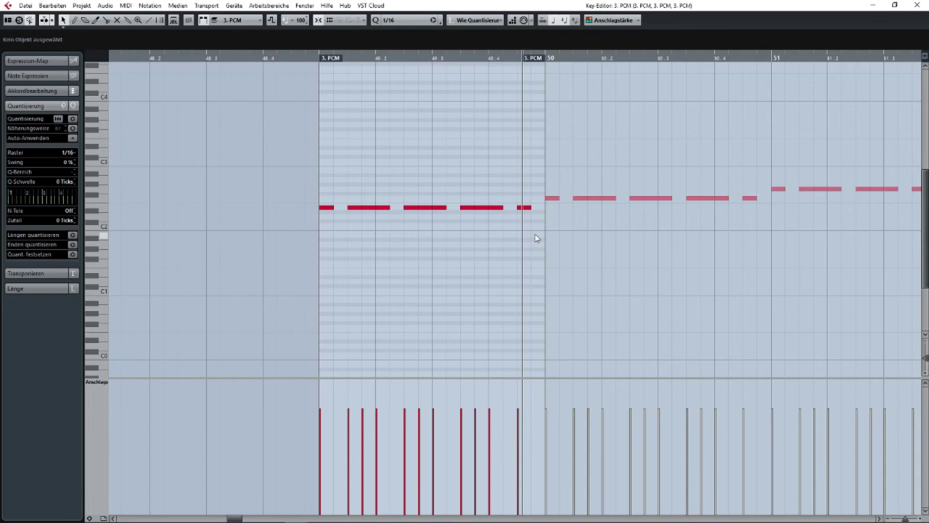
drag(535, 234, 512, 233)
mouse_move(298, 193)
mouse_down()
mouse_move(416, 216)
mouse_move(529, 220)
mouse_move(310, 185)
mouse_up()
click(529, 222)
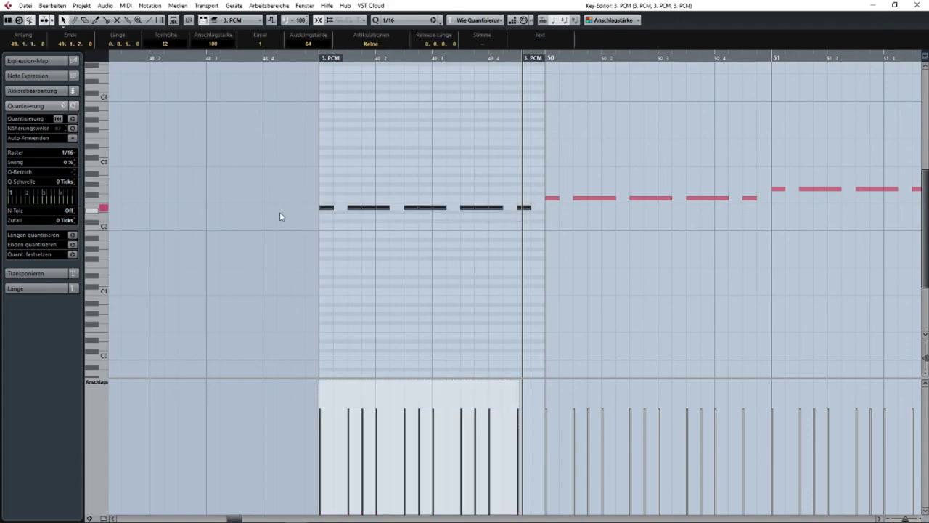
click(106, 209)
drag(297, 197, 305, 222)
drag(327, 212, 327, 250)
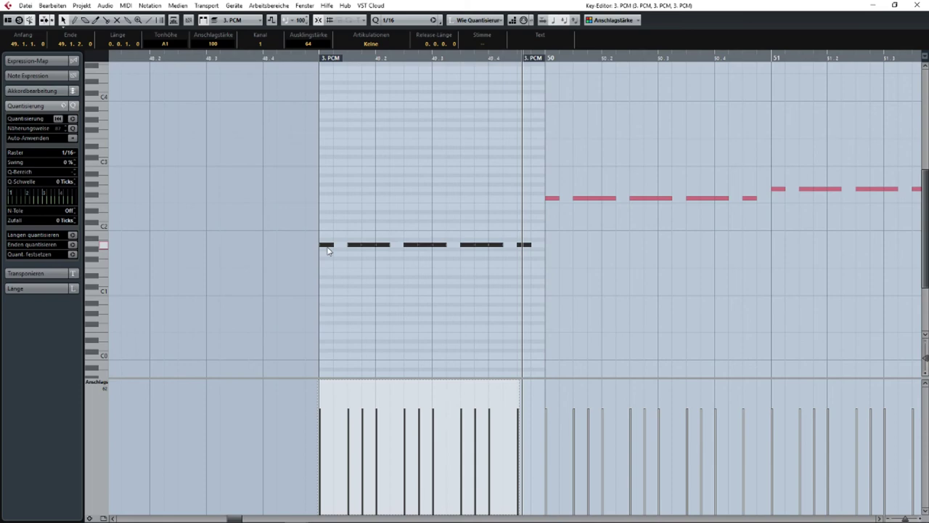
drag(328, 250, 328, 214)
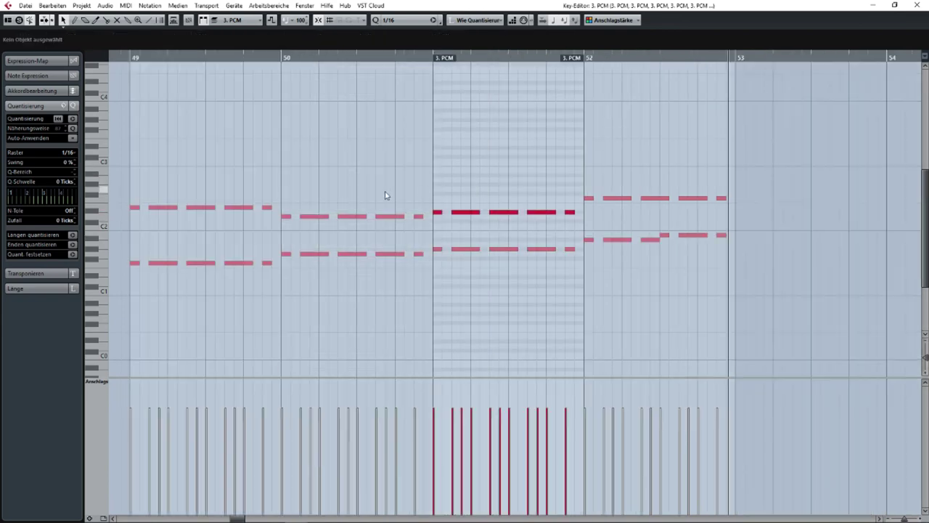
- Compare the bass notes with the upper notes across bars 50 to 52 in the Key Editor
click(341, 192)
drag(285, 190, 424, 270)
double_click(424, 268)
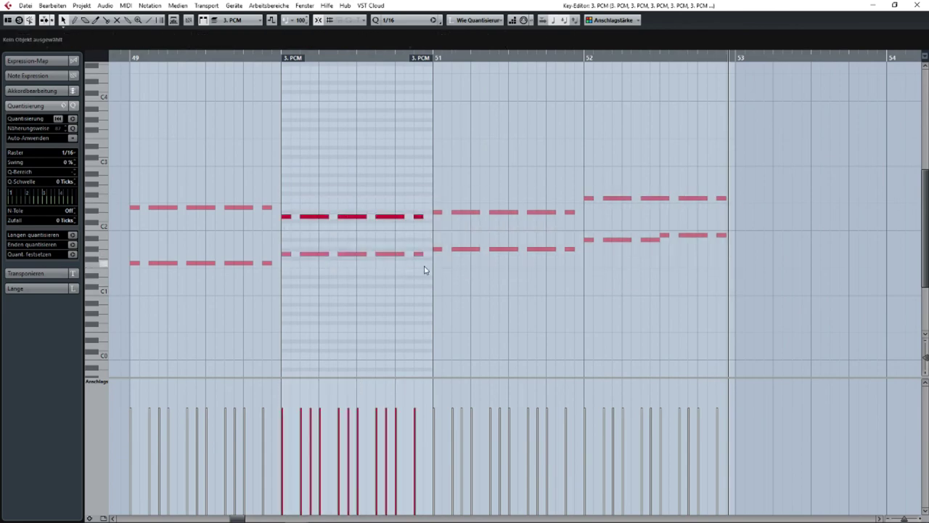
drag(362, 194, 536, 184)
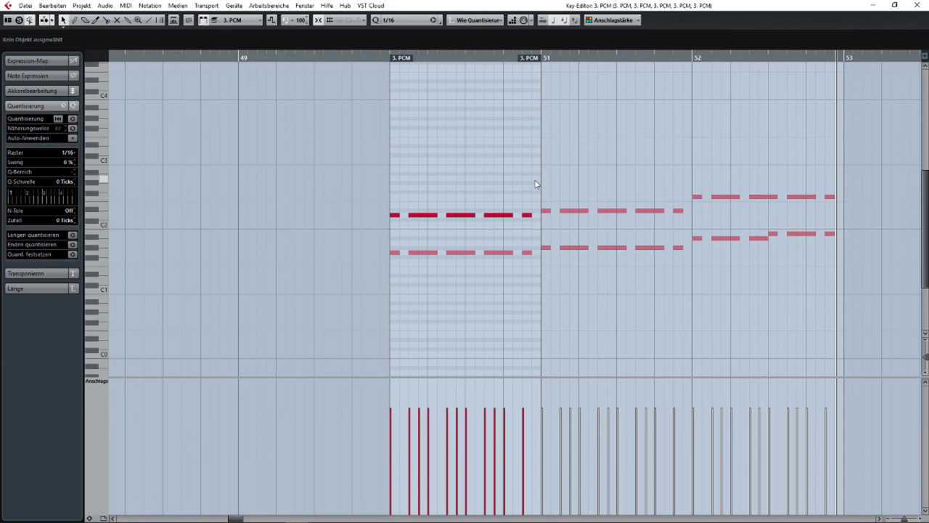
drag(536, 181, 372, 238)
click(532, 174)
drag(374, 234, 530, 199)
click(530, 199)
key(Return)
double_click(587, 134)
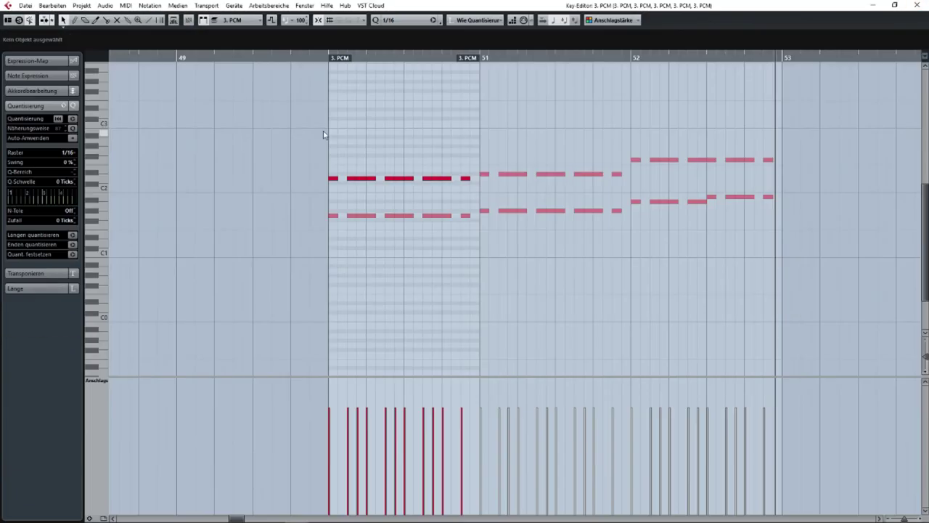
drag(321, 132, 778, 213)
click(669, 271)
click(448, 282)
- Lower the upper notes in bar 51 to C2
drag(483, 166, 622, 184)
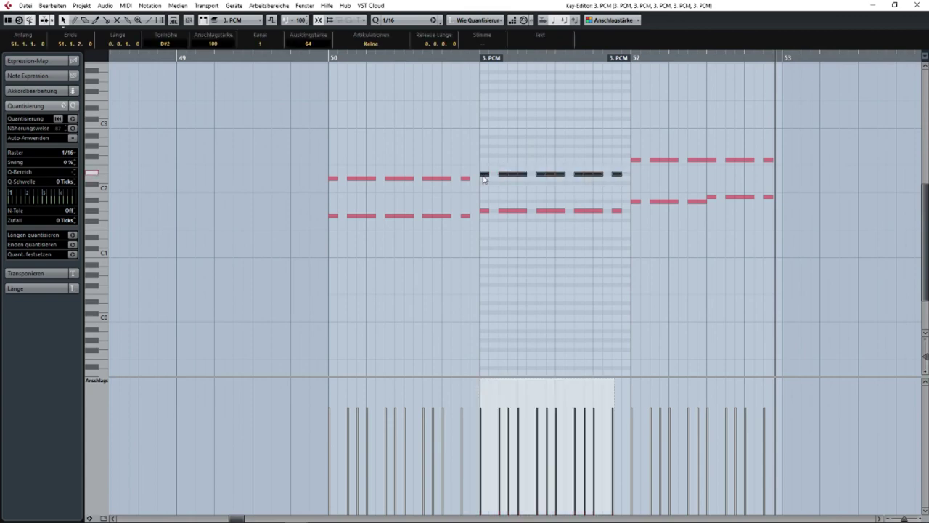
click(442, 174)
drag(483, 166, 624, 182)
click(484, 176)
drag(481, 175, 483, 188)
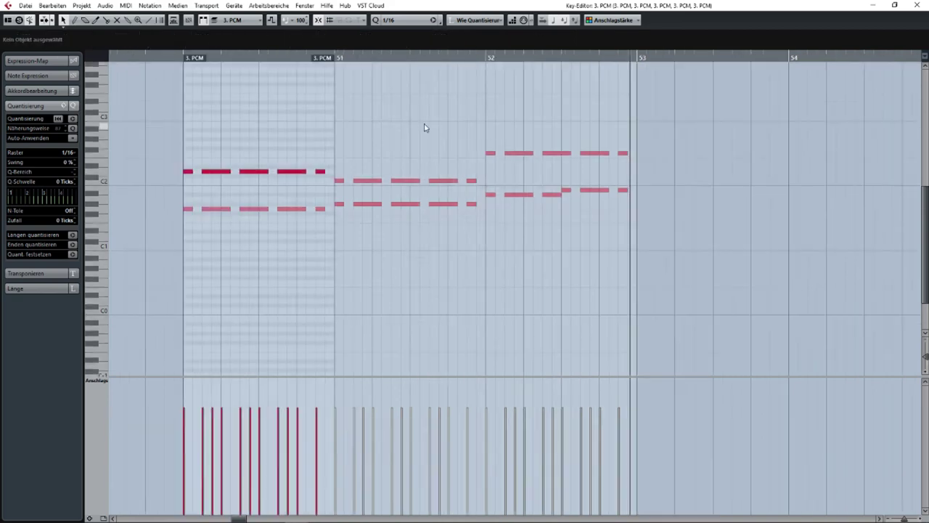
click(425, 125)
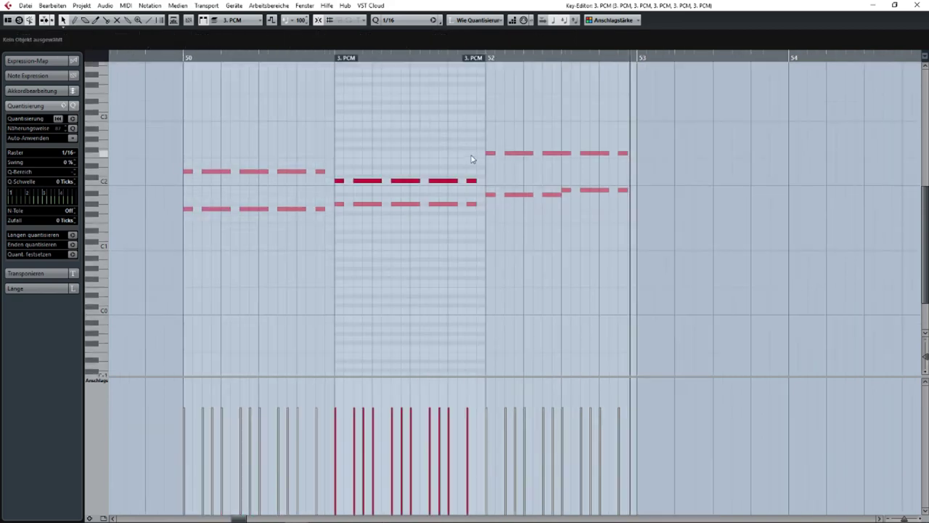
drag(477, 160, 333, 181)
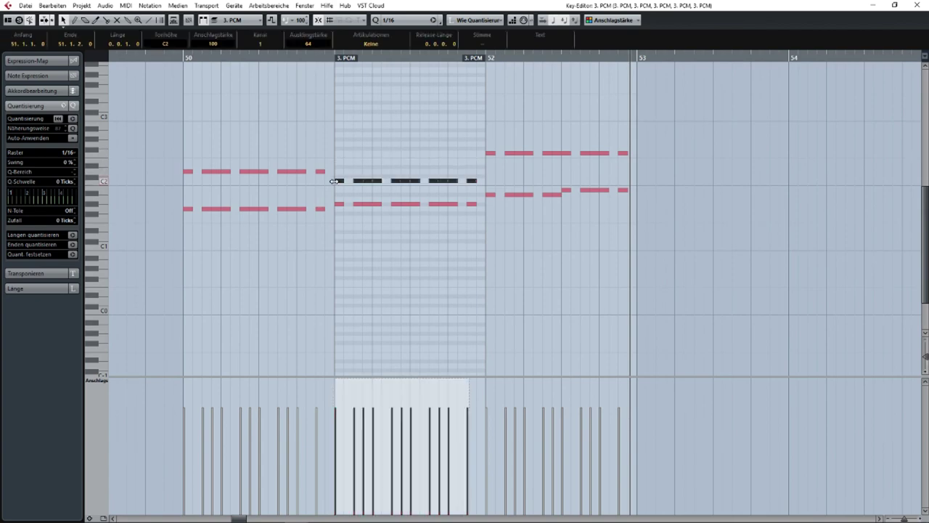
click(353, 167)
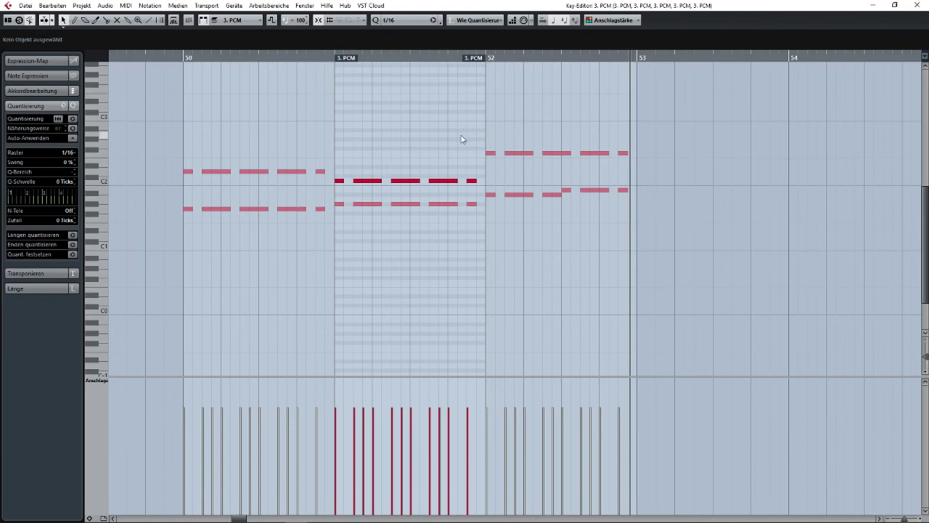
- Duplicate all parts of bars 45 to 53 so the section extends to bar 61
drag(645, 100, 350, 236)
drag(350, 236, 347, 236)
key(ctrl+d)
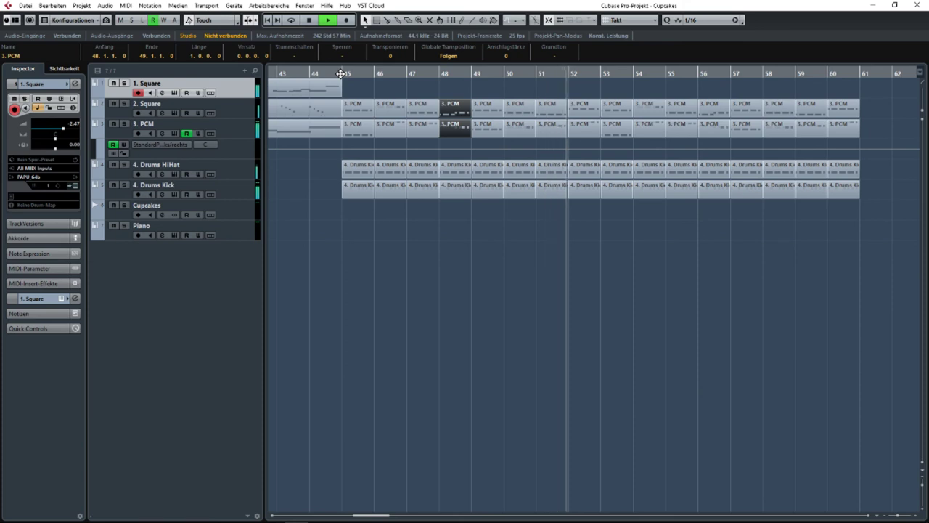
- Stop playback and record a new melody on the 1. Square track from bar 45 to about bar 53
key(space)
click(341, 75)
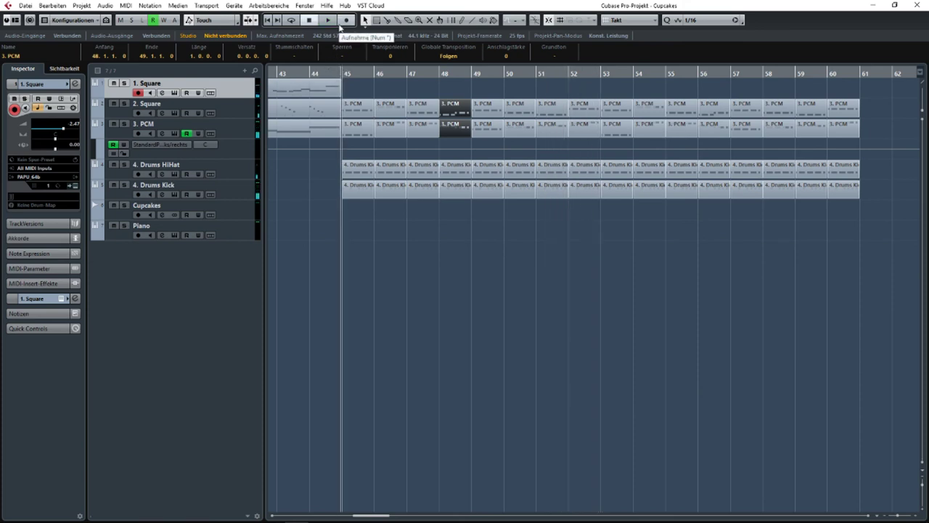
click(342, 23)
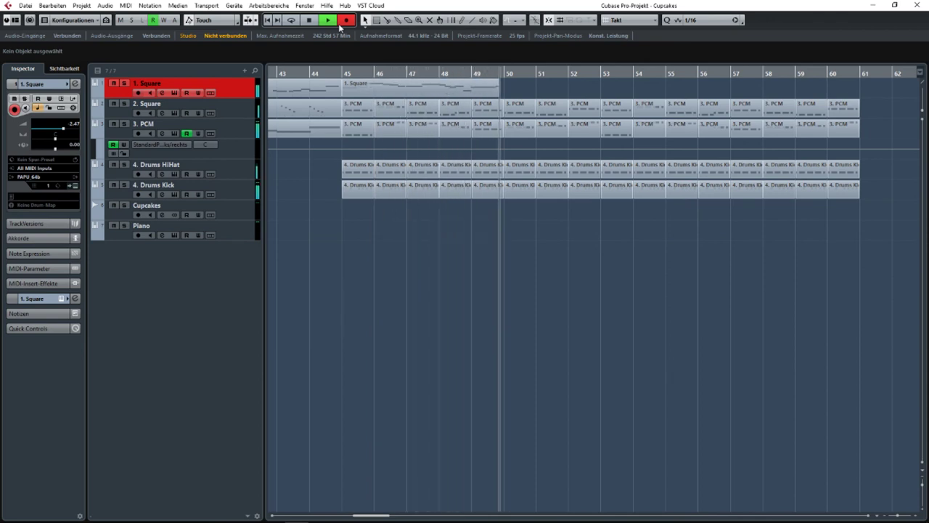
key(space)
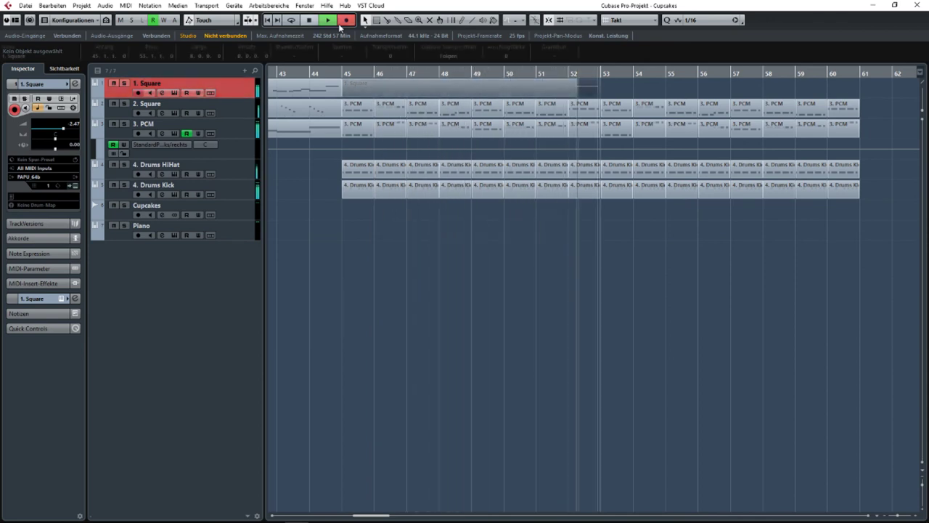
- Open the recorded 1. Square part in the Key Editor and quantize all its notes to 1/16
double_click(392, 88)
key(ctrl+a)
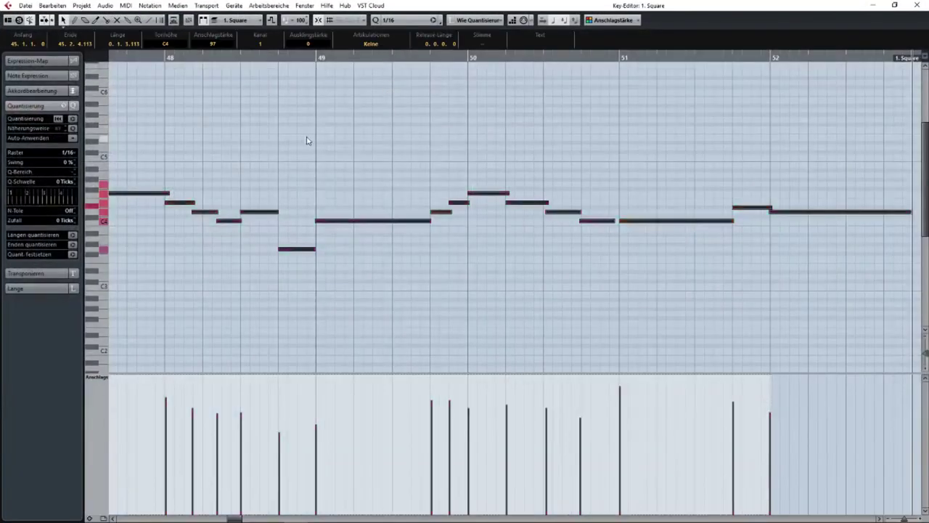
scroll(307, 141, down, 3)
scroll(139, 136, left, 2)
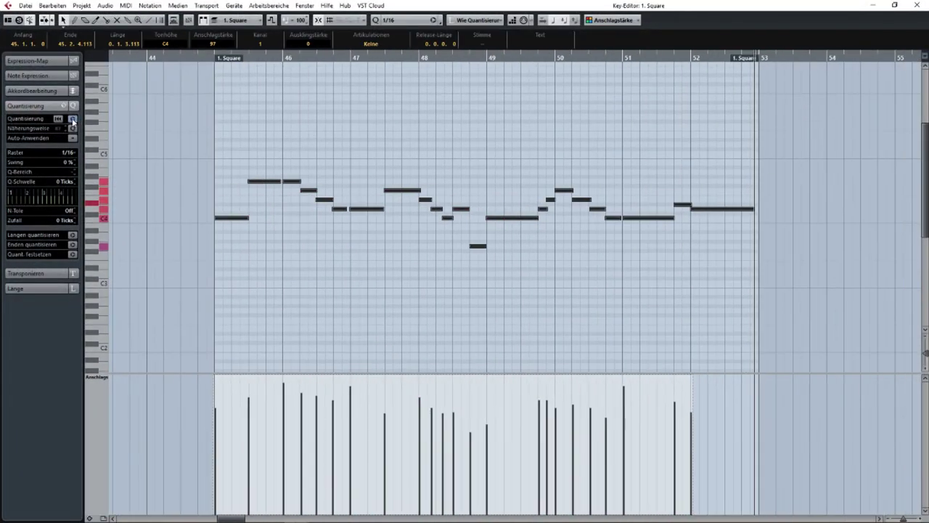
click(73, 119)
- Apply Legato to the lengths of all notes in the recorded melody
scroll(175, 163, up, 3)
scroll(176, 161, down, 2)
scroll(176, 161, left, 1)
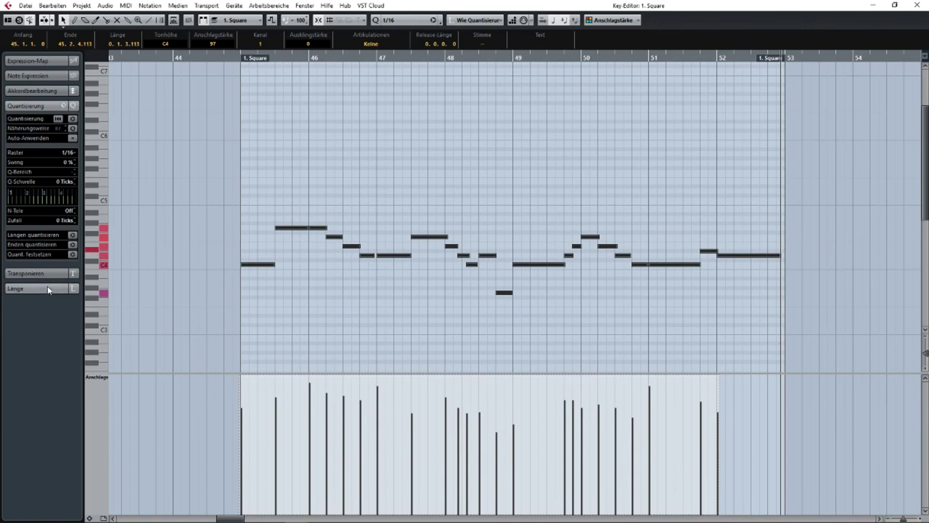
click(48, 288)
click(72, 149)
click(35, 109)
click(52, 289)
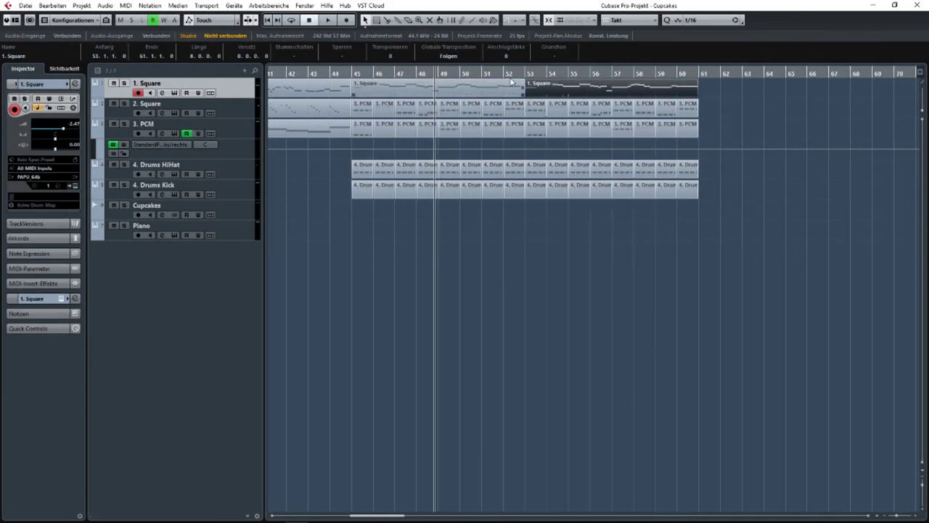
- Lower the copied 1. Square melody from 53.3 onward to G3, G3, A3, B3, C4, D4 and A#3
click(517, 74)
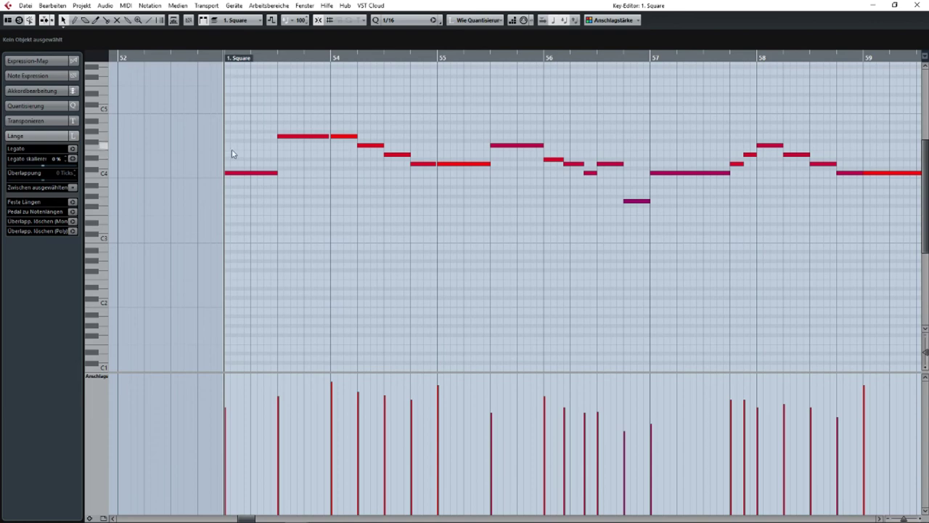
click(303, 137)
click(309, 162)
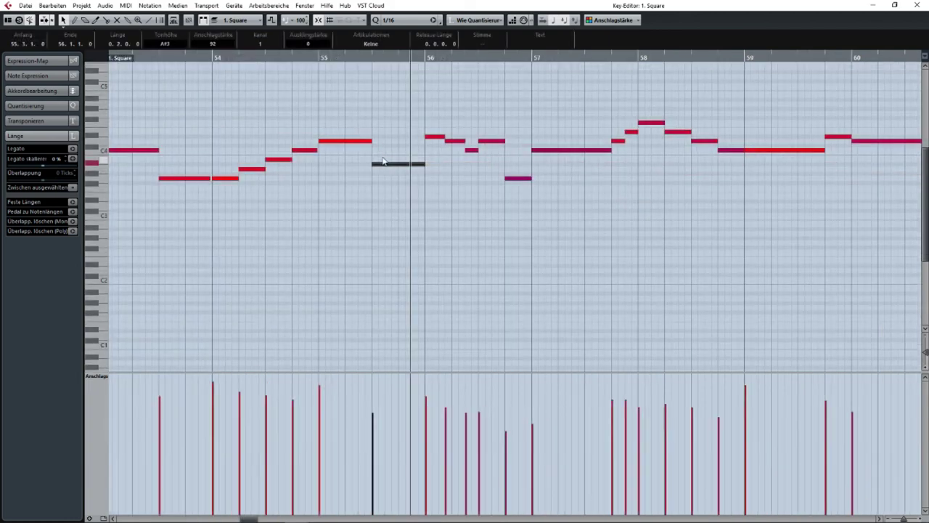
- Examine the melody notes between bars 53 and 59 of the copied 1. Square part
drag(376, 157, 180, 155)
scroll(228, 160, up, 3)
click(280, 164)
drag(288, 170, 431, 178)
scroll(429, 179, down, 4)
drag(325, 178, 385, 179)
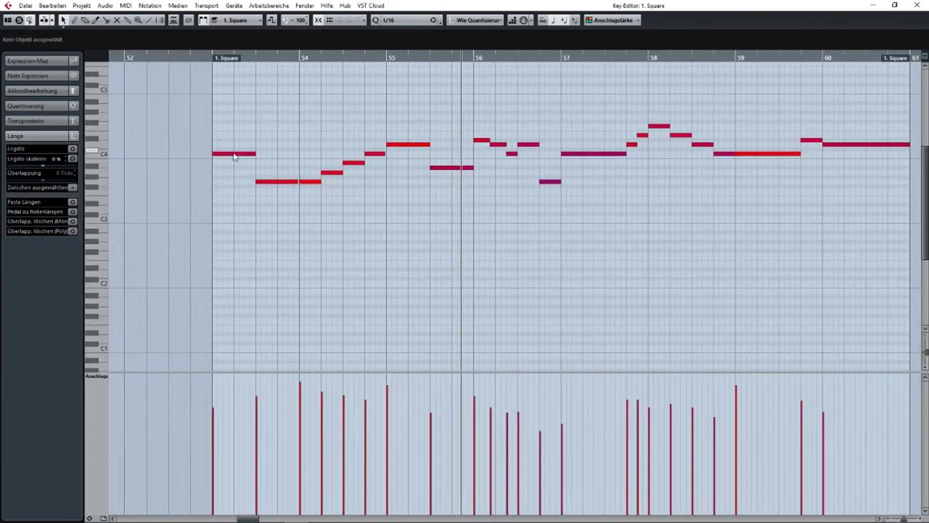
scroll(411, 169, up, 2)
drag(478, 167, 185, 169)
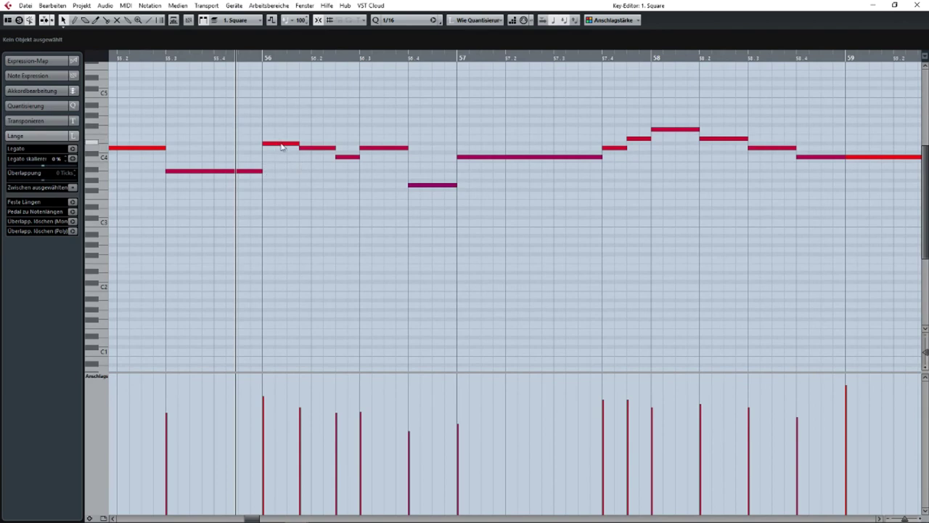
- Open the copied 1. Square part together with the 3. PCM parts from bar 53 in the Key Editor and lower the 55.3 melody note to G3
drag(235, 167, 398, 174)
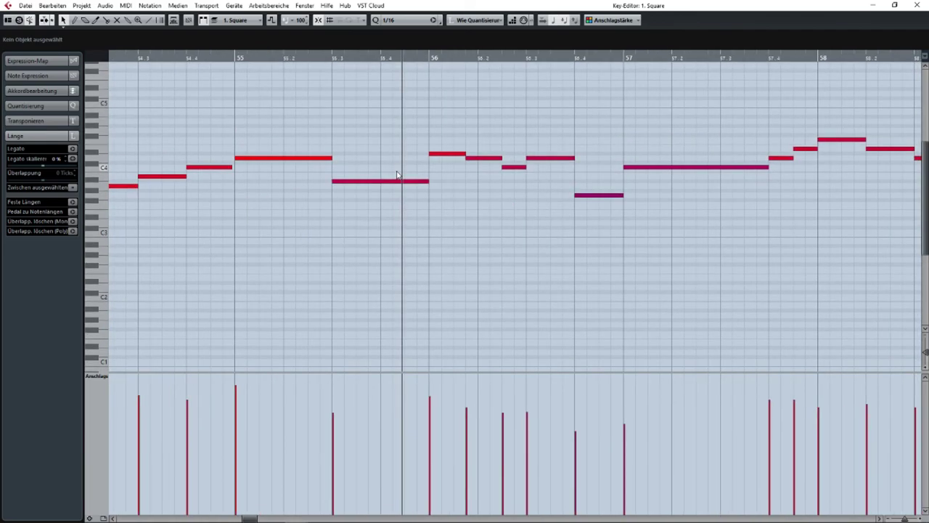
key(Return)
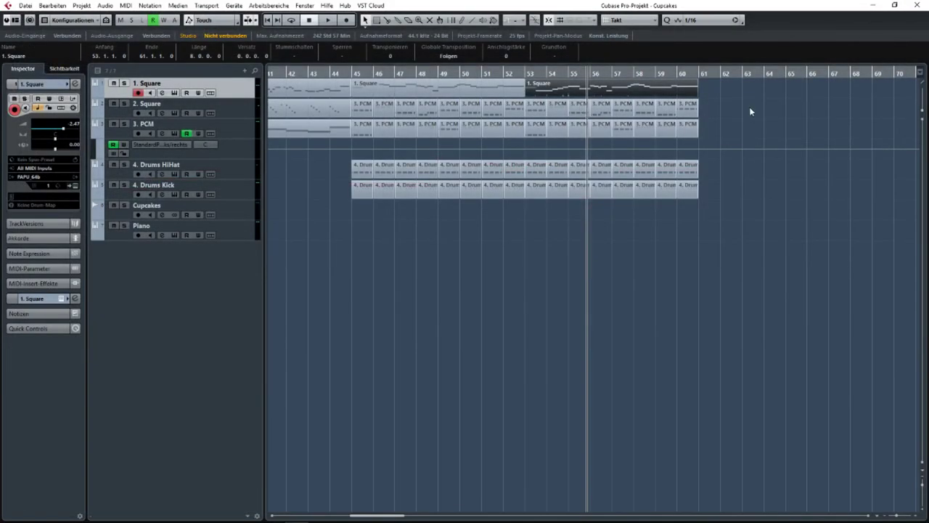
drag(754, 81, 539, 134)
key(Return)
drag(288, 186, 431, 134)
scroll(491, 172, down, 1)
drag(492, 172, 261, 165)
scroll(262, 165, up, 1)
drag(359, 172, 350, 172)
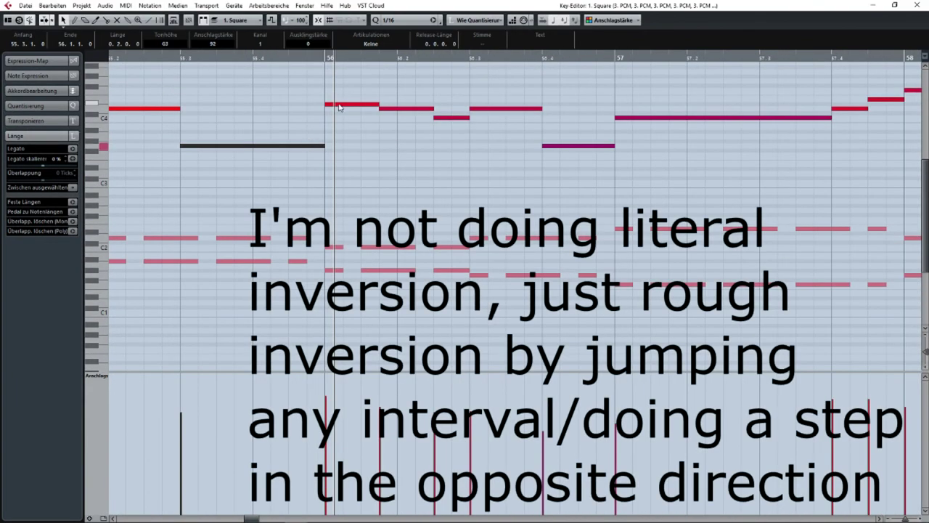
- Lower the melody note at the start of bar 56 to D#3
drag(339, 108, 338, 176)
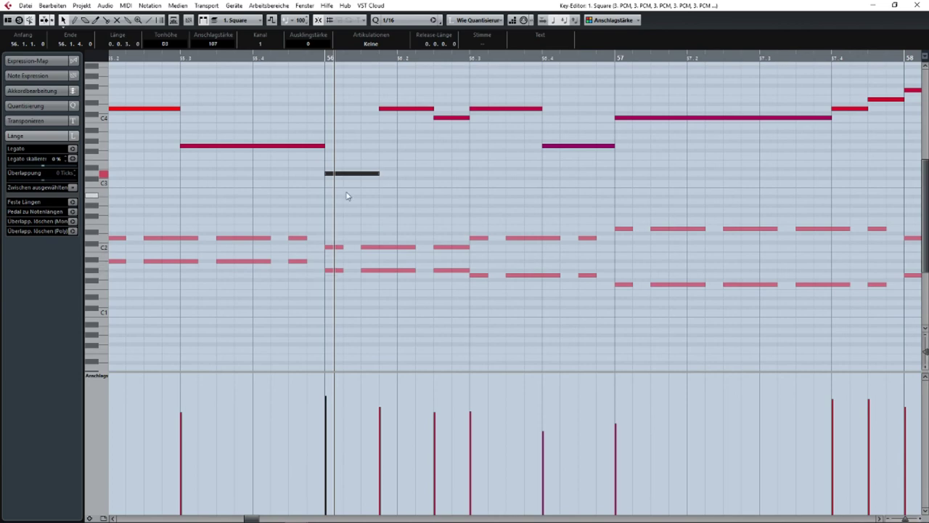
drag(348, 175, 349, 168)
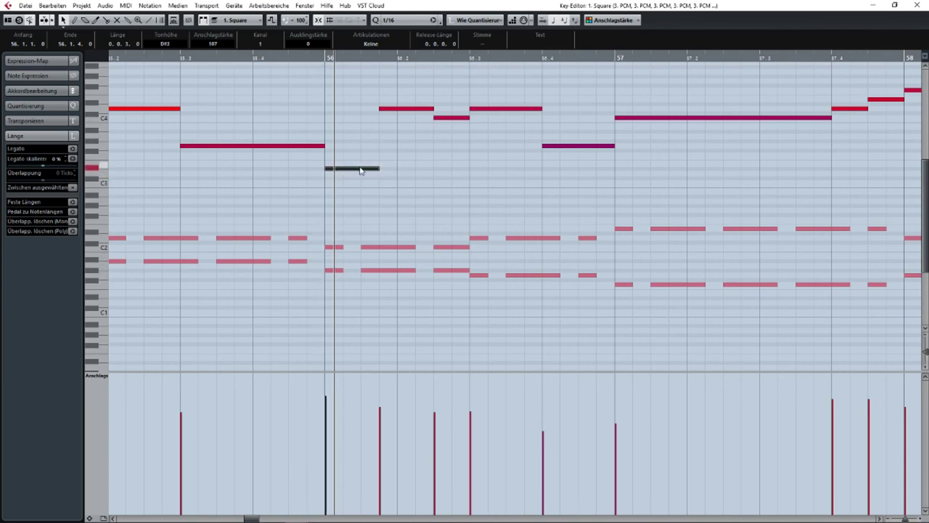
key(shift+Up)
key(shift+Down)
- Lower the three melody notes from 56.1.4 through 56.3 to F3, G3 and F3
drag(391, 111, 386, 155)
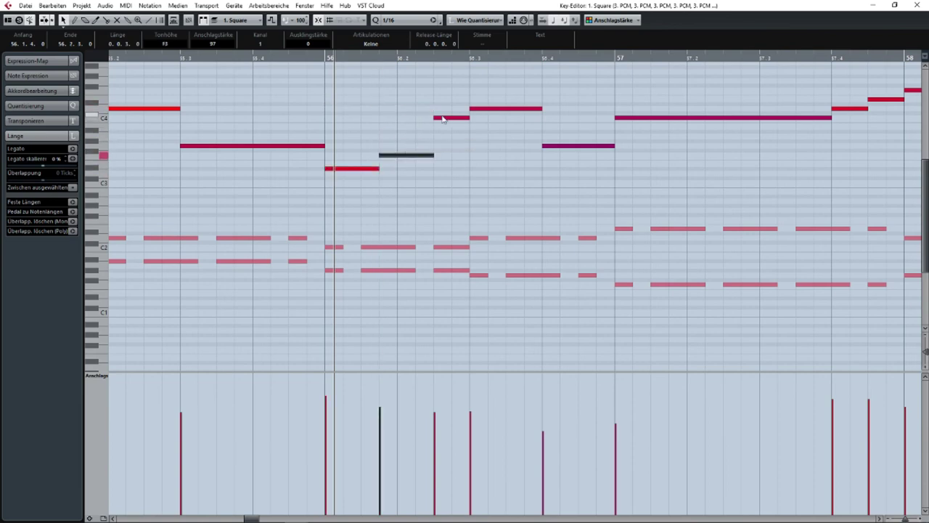
key(ctrl+z)
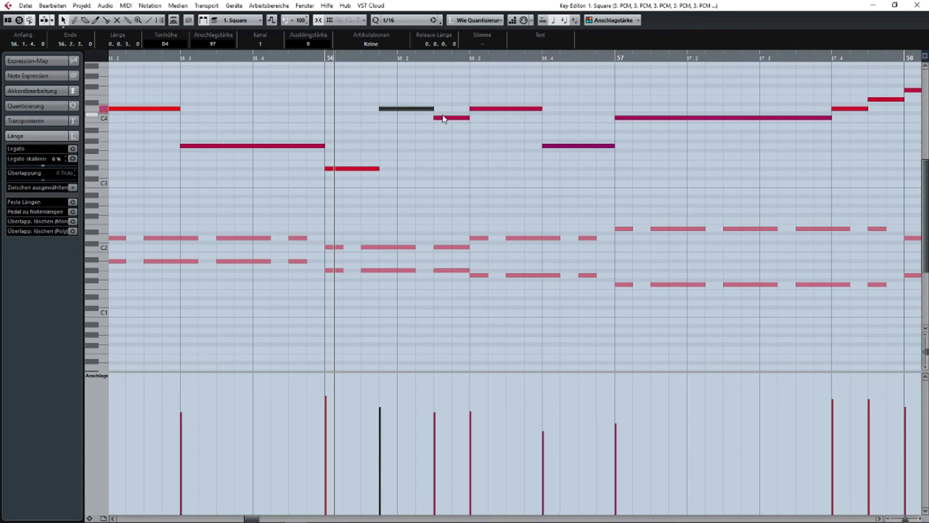
key(ctrl+shift+z)
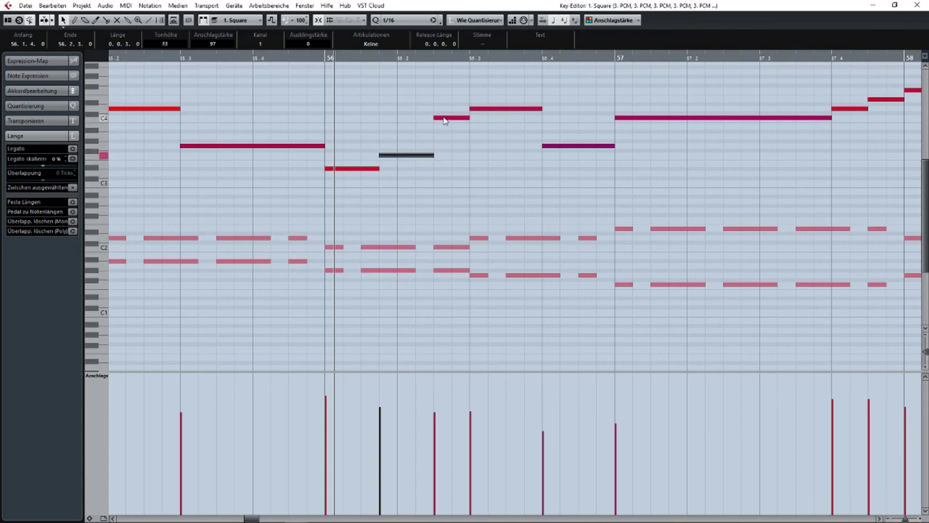
drag(444, 117, 444, 145)
drag(477, 110, 482, 161)
- Raise the 56.4 melody note to C4 and look over the phrase from bar 53 to 61
drag(547, 176, 394, 169)
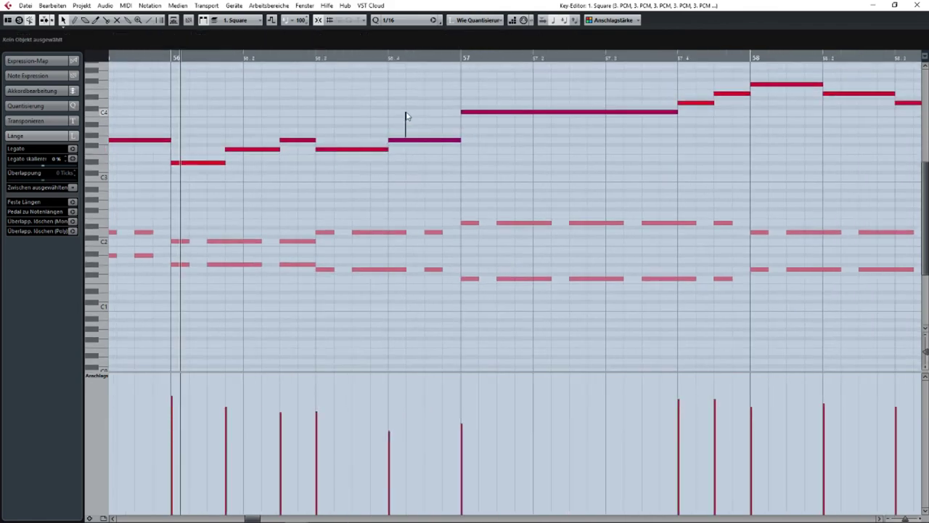
drag(405, 140, 396, 108)
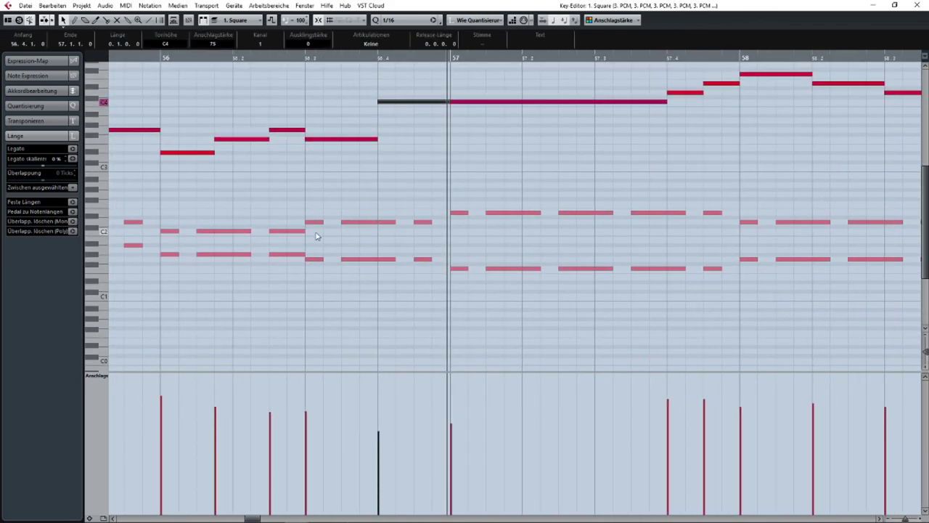
click(393, 103)
scroll(379, 157, down, 4)
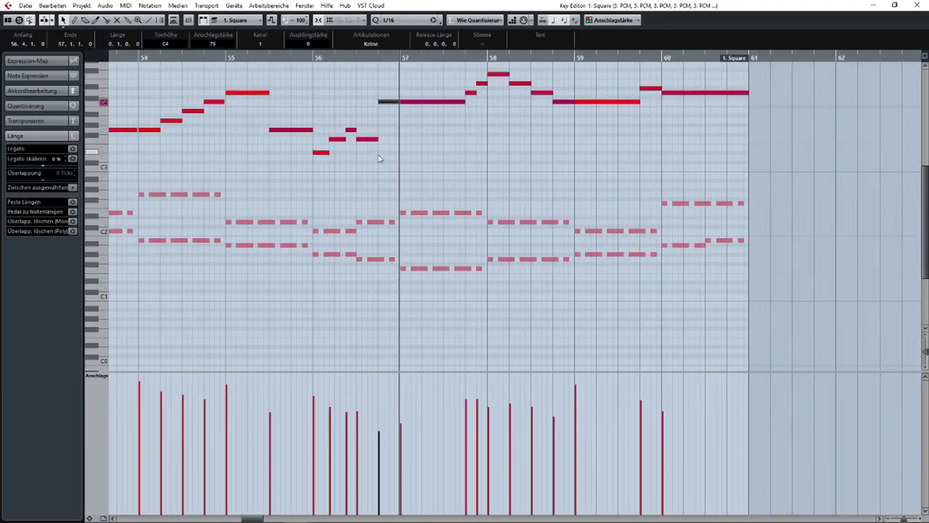
drag(353, 127, 473, 130)
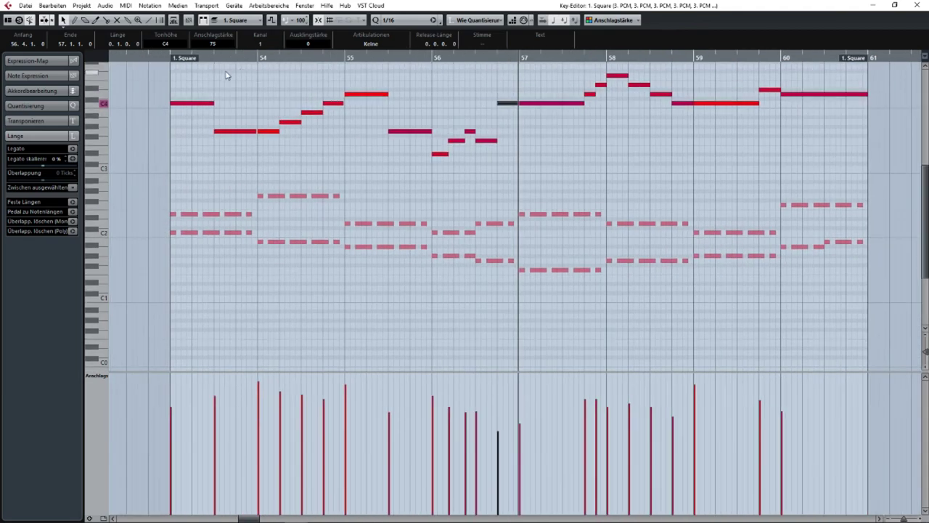
scroll(574, 124, up, 4)
drag(574, 124, 521, 128)
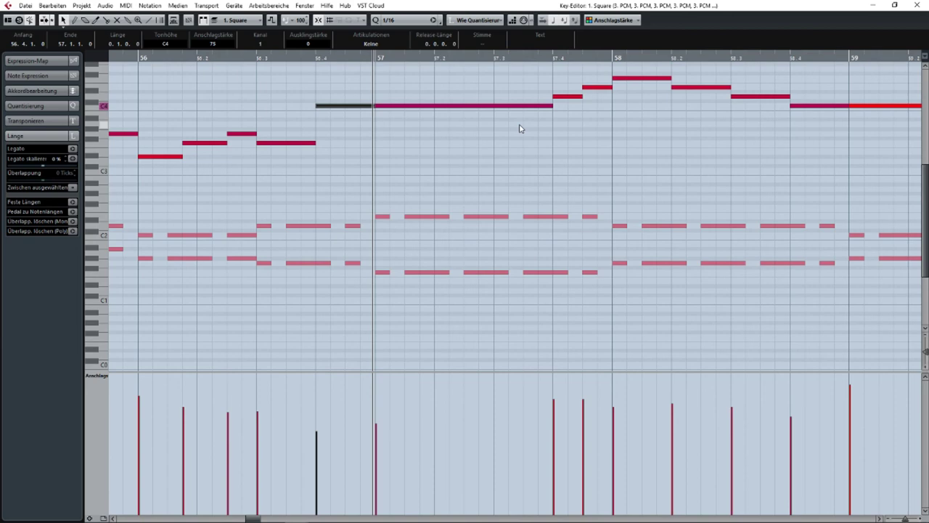
- Audition lower and higher pitches for the 56.4 melody note and set it to D4
key(Down)
key(Down)
key(Down)
key(Down)
key(Down)
key(Up)
key(Up)
key(Up)
key(Up)
key(Up)
key(Down)
key(Down)
key(Down)
key(Down)
key(Down)
key(Up)
key(Up)
key(Up)
key(Up)
key(Up)
key(Up)
key(Up)
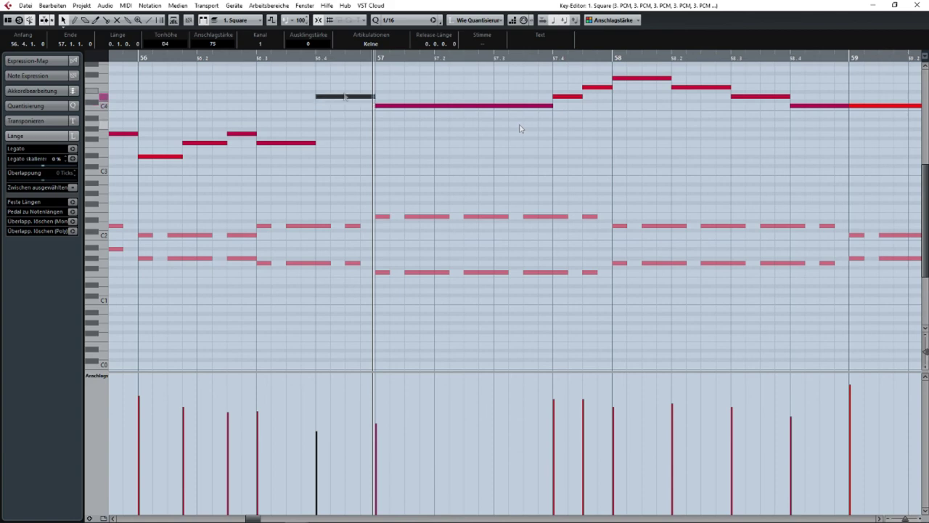
click(407, 90)
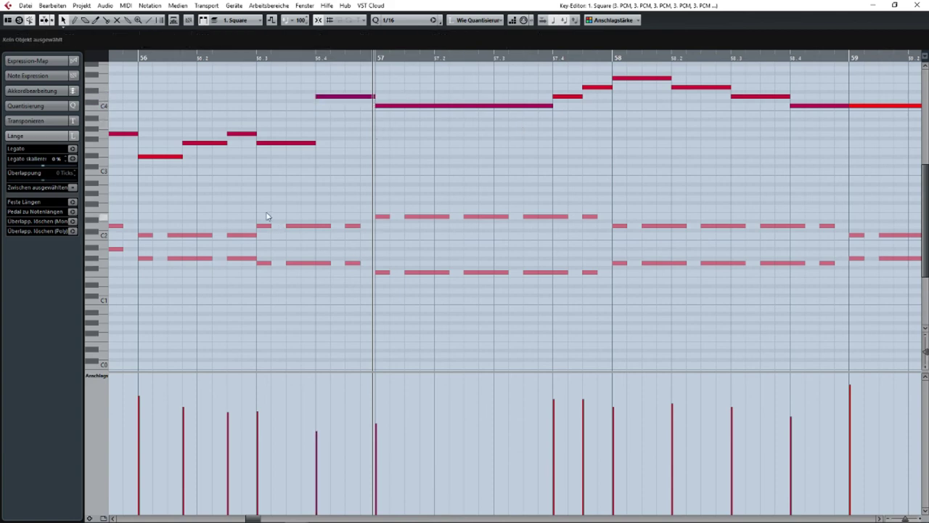
- Set the melody notes at 57.1, 57.4.3, 58.1, 58.2 and 58.4 to D#4, C4, B3, C4 and F4
mouse_move(265, 212)
mouse_down()
mouse_move(354, 271)
mouse_move(315, 267)
mouse_move(273, 221)
mouse_up()
click(286, 194)
drag(271, 166, 287, 129)
click(288, 129)
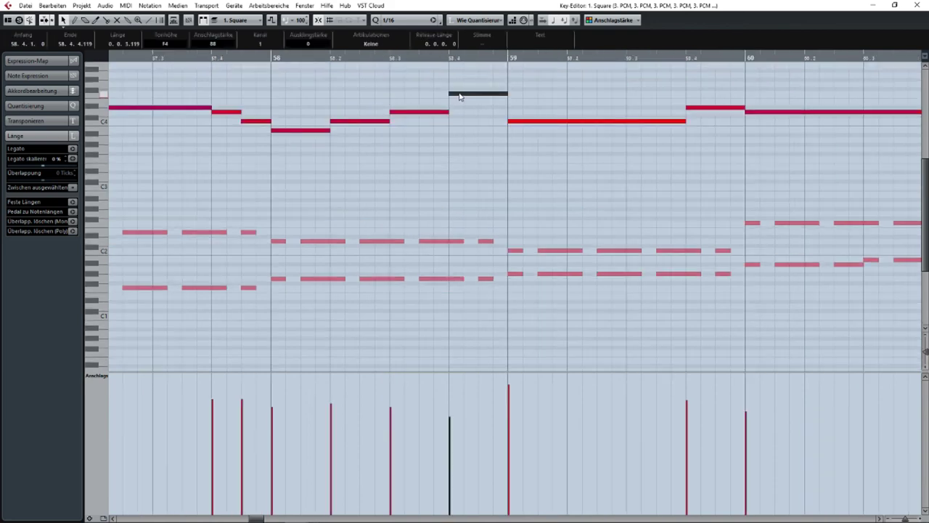
- Try the 58.4 melody note at C4 and E4, comparing versions with undo and redo
drag(459, 96, 464, 119)
key(ctrl+z)
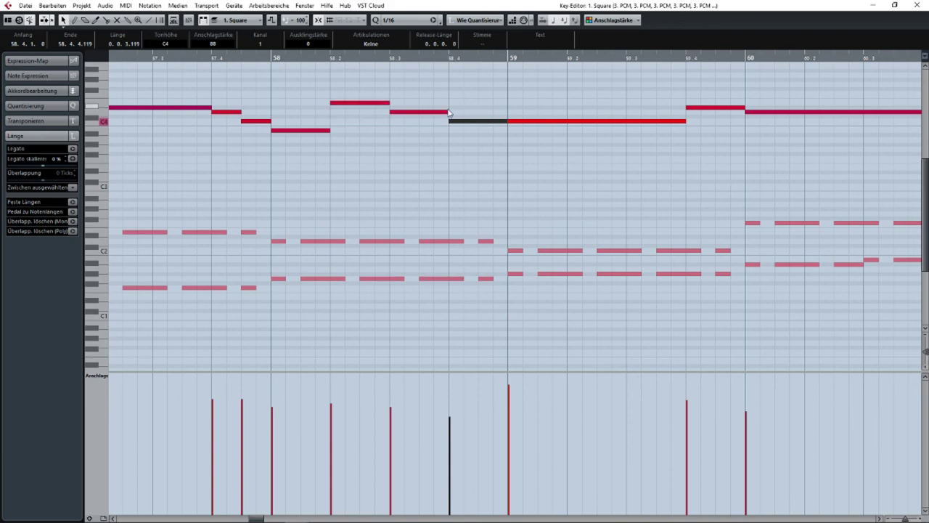
key(ctrl+shift+z)
key(ctrl+z)
key(ctrl+shift+z)
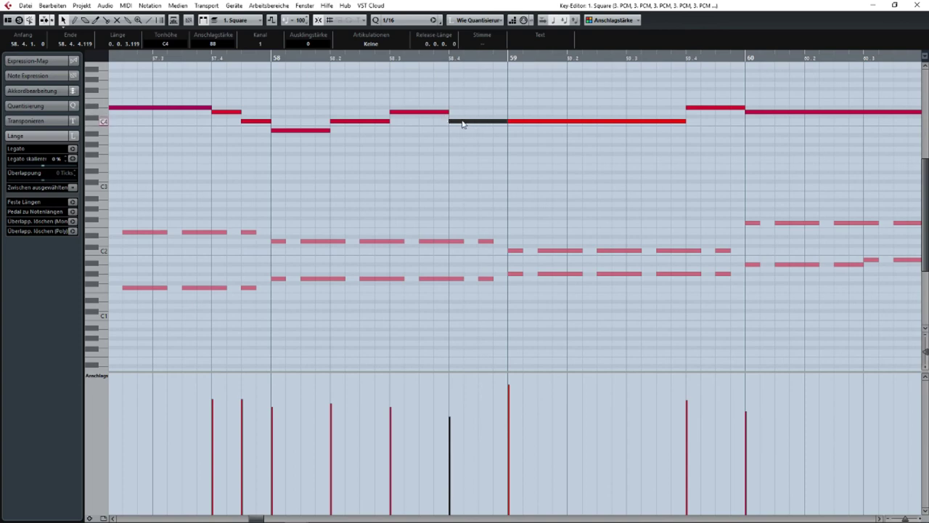
drag(462, 123, 463, 109)
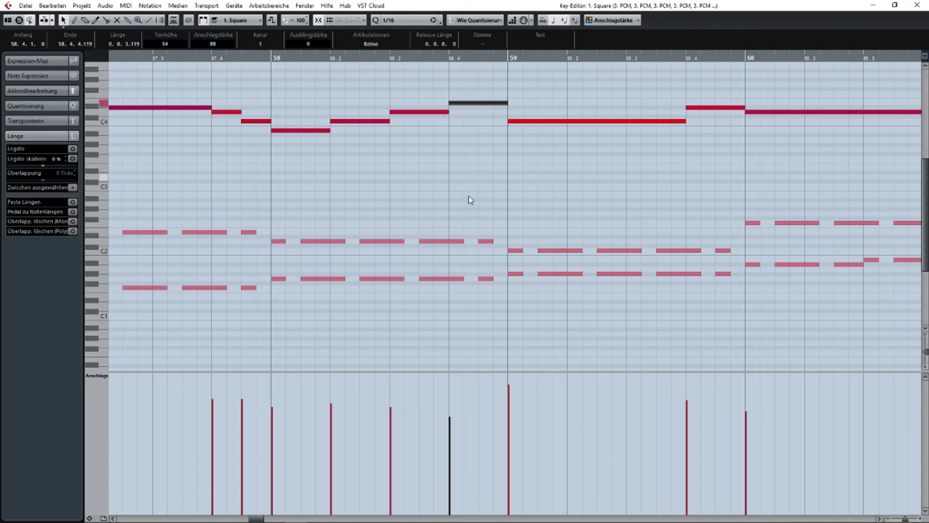
- Check the PCM bass notes in bar 58 and raise the 58.4 melody note to F4
drag(271, 234, 501, 294)
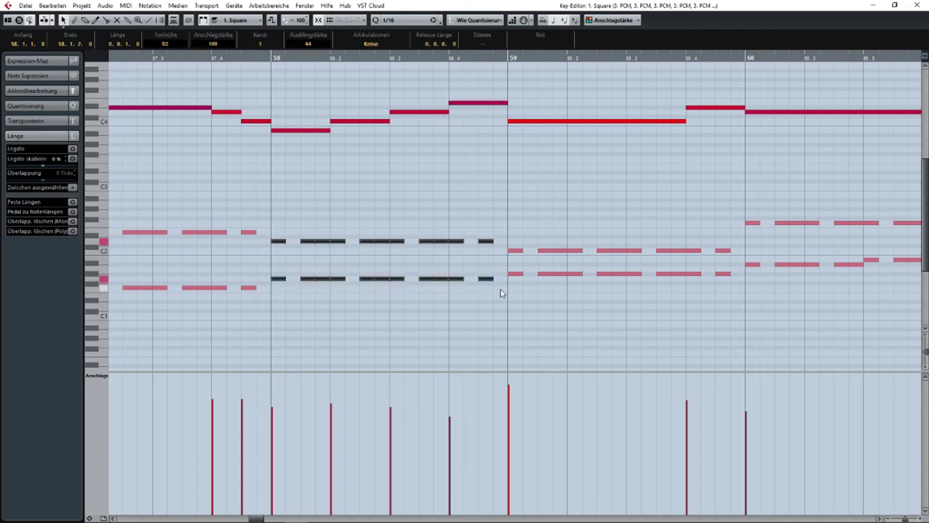
click(500, 293)
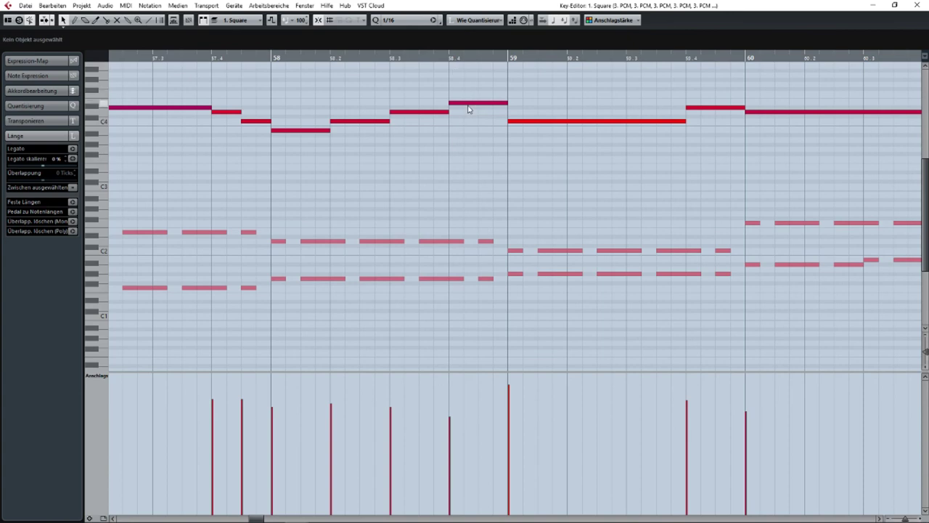
click(468, 103)
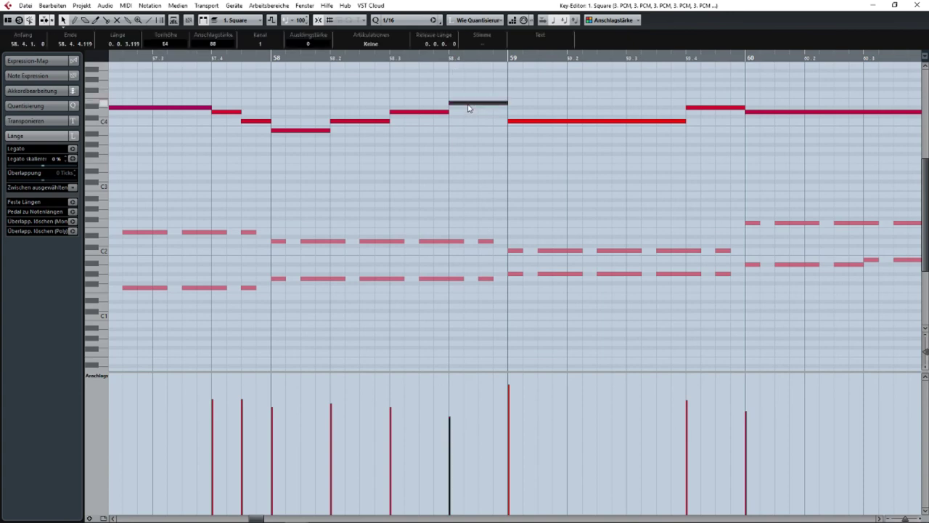
drag(468, 107, 477, 96)
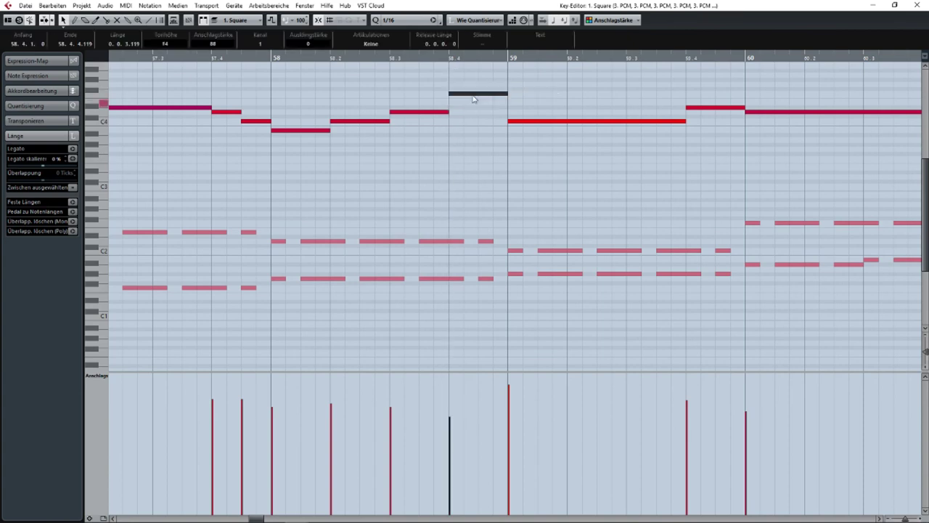
click(611, 109)
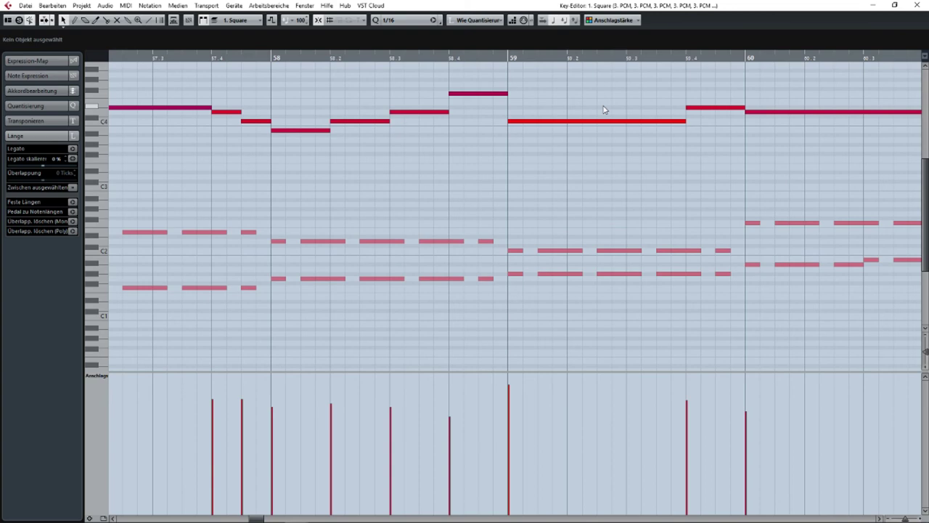
- Return to the project window and play the arrangement from bar 45
drag(604, 110, 543, 109)
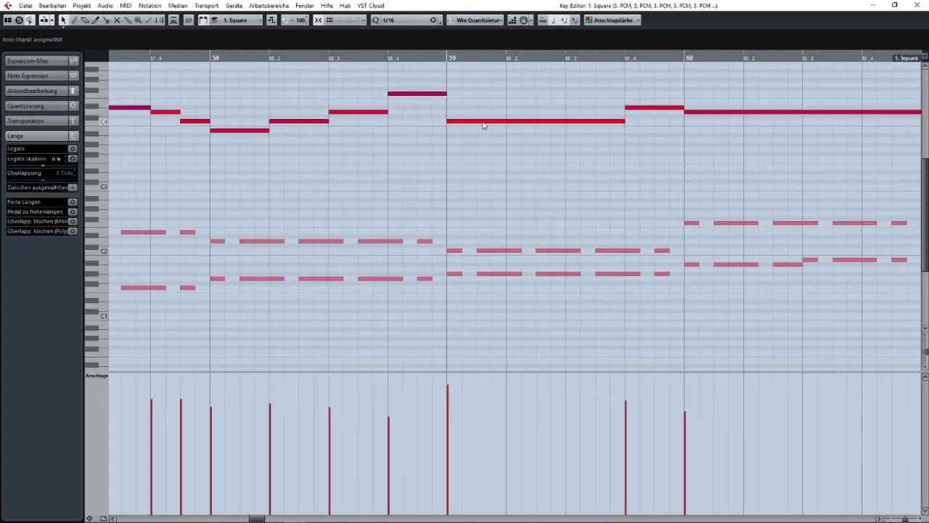
key(Return)
scroll(525, 170, down, 1)
click(387, 73)
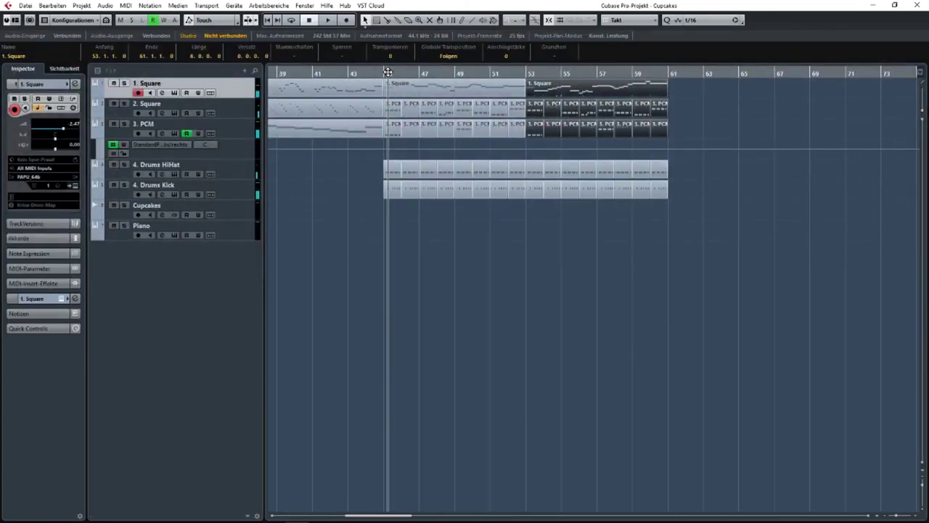
scroll(577, 122, up, 3)
scroll(556, 121, down, 2)
drag(717, 87, 454, 90)
drag(696, 88, 348, 93)
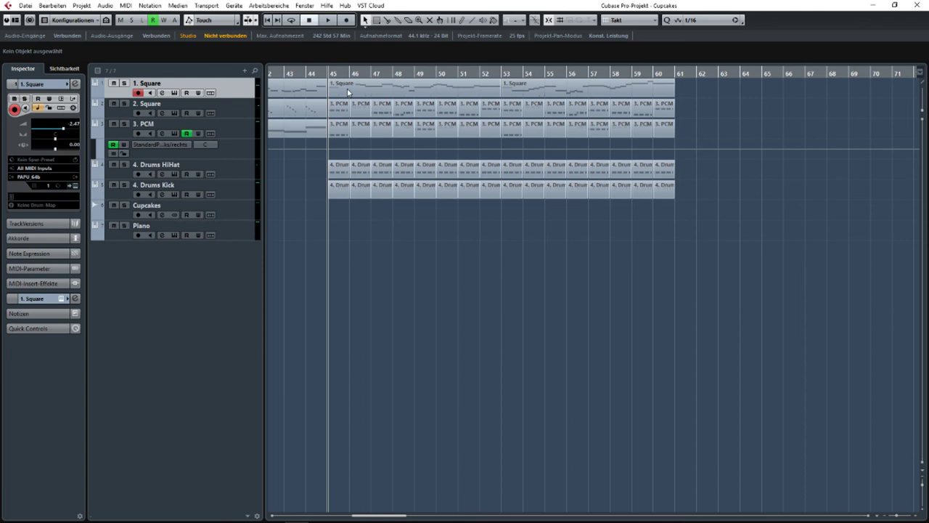
drag(695, 88, 636, 79)
drag(784, 82, 784, 82)
key(space)
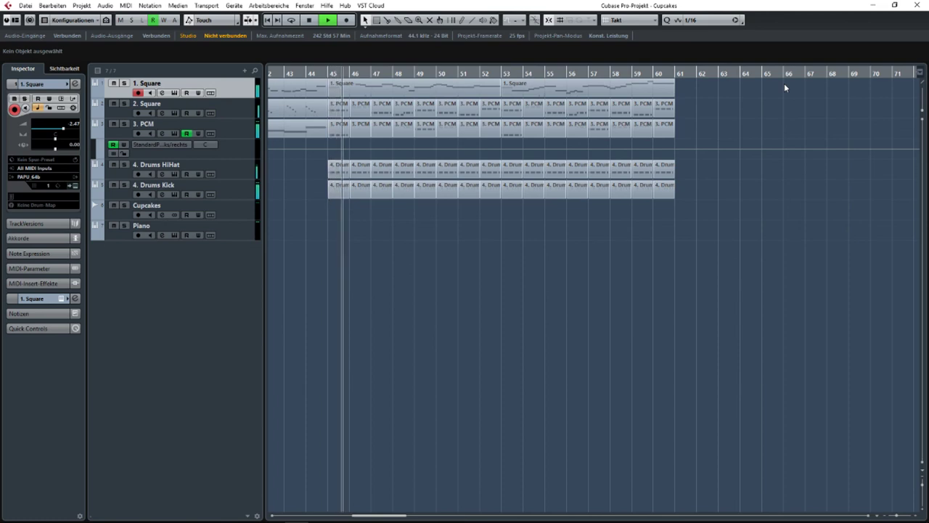
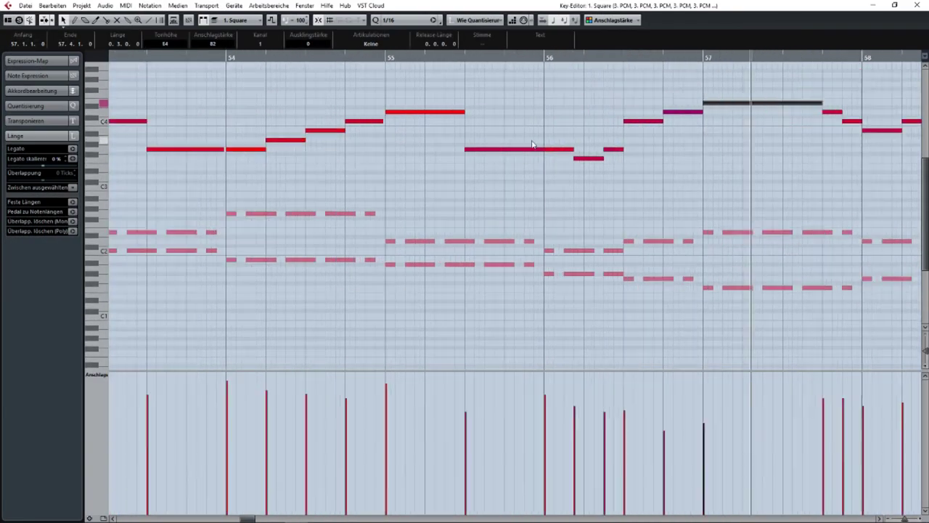
- Examine the copied melody against the PCM bass notes between bars 54 and 60 in the Key Editor
scroll(532, 144, up, 2)
drag(563, 129, 480, 138)
drag(410, 110, 578, 184)
click(273, 201)
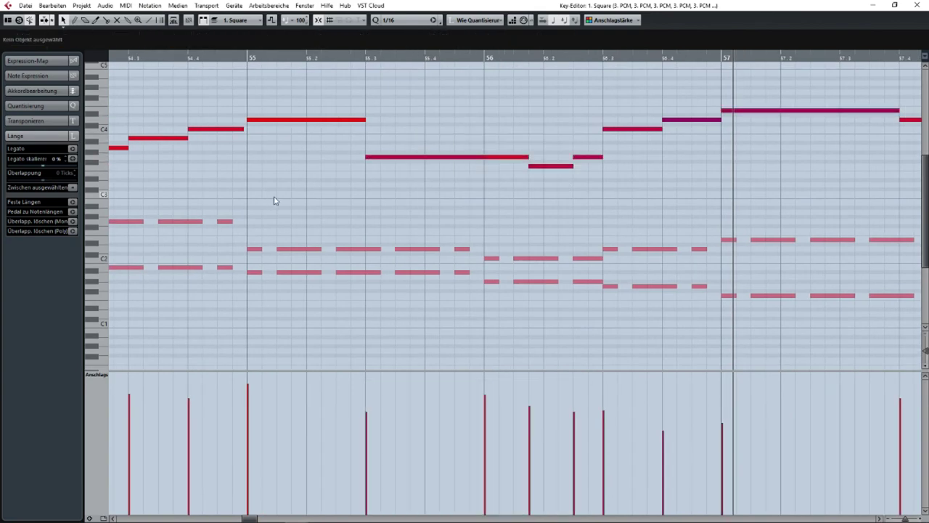
scroll(396, 195, down, 1)
scroll(399, 199, up, 1)
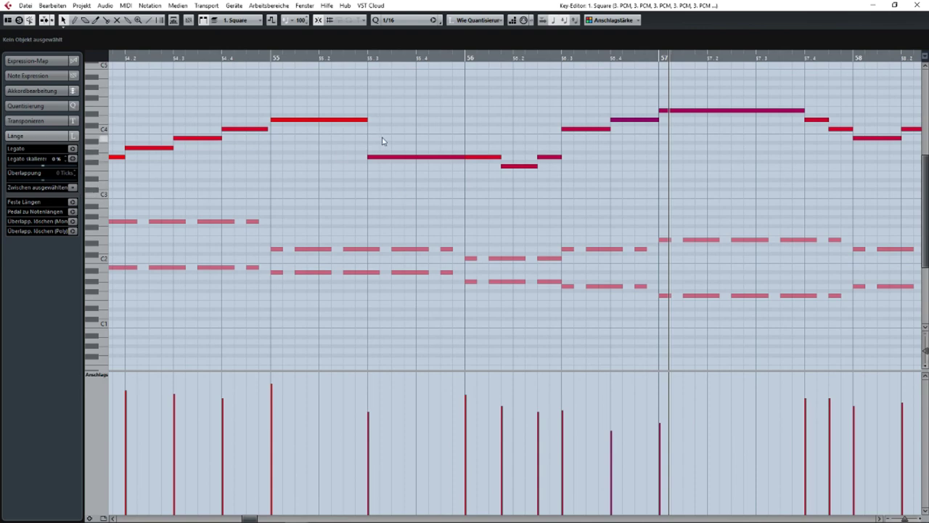
drag(404, 128, 431, 141)
scroll(485, 147, down, 4)
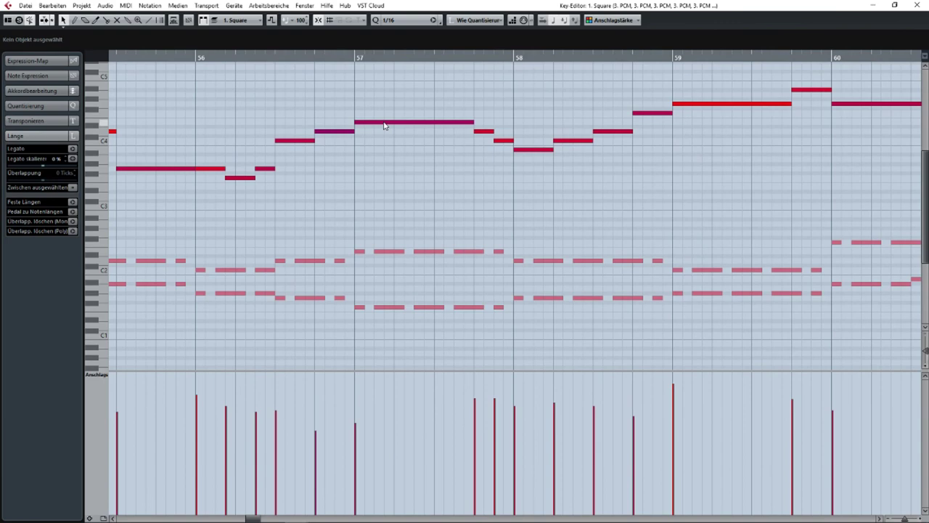
click(381, 123)
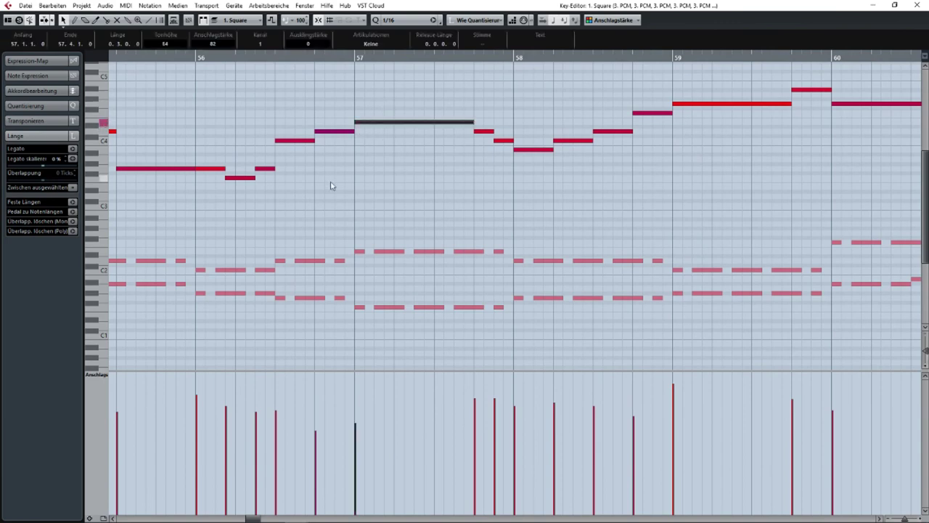
click(375, 291)
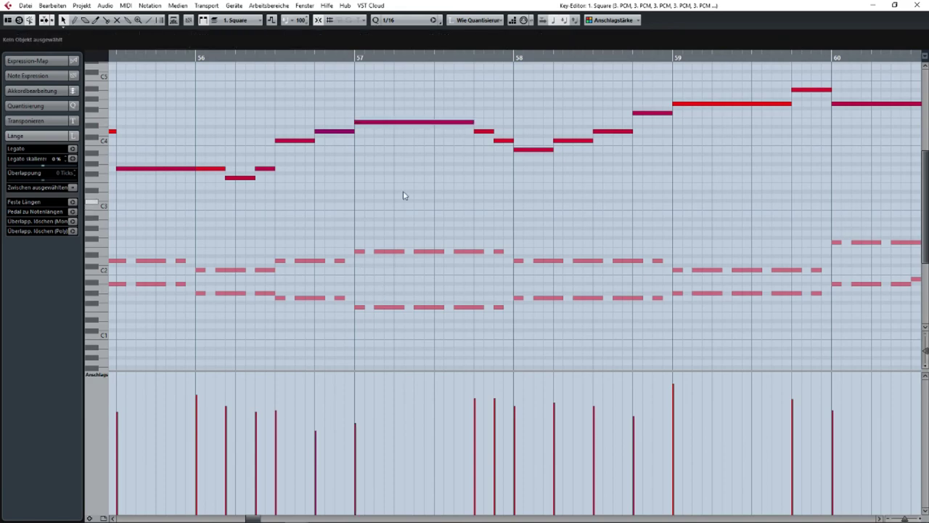
drag(465, 193, 325, 191)
drag(524, 158, 411, 162)
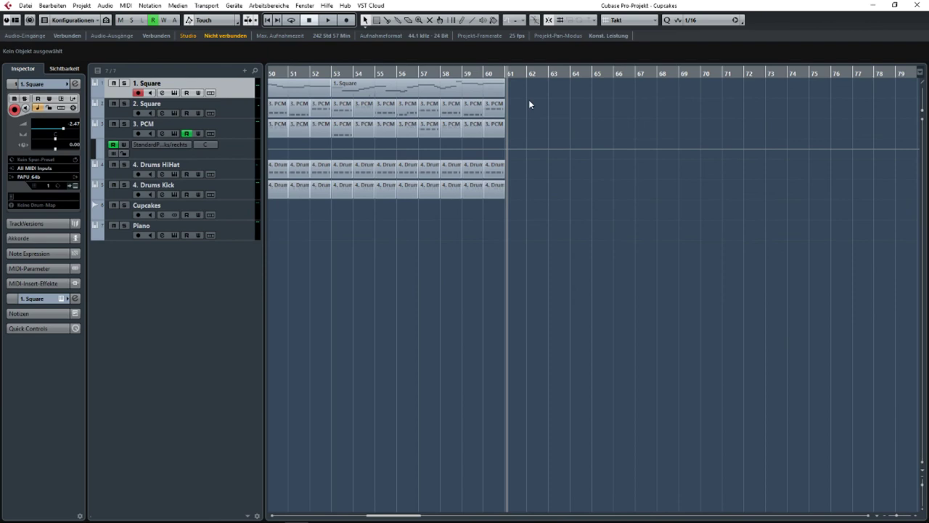
- Review the arrangement from the empty bars after 61 back to the start, marking the intro parts in bars 3 to 11
scroll(519, 89, up, 4)
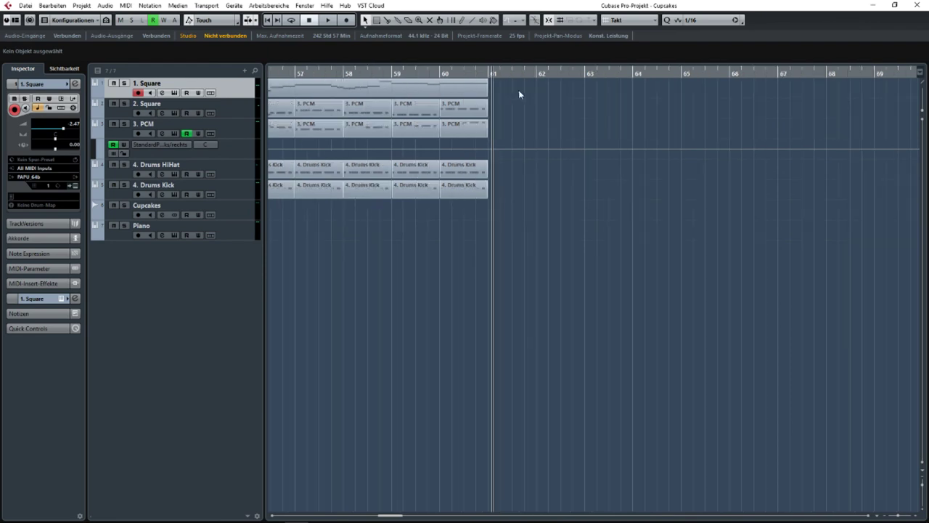
drag(511, 94, 605, 107)
scroll(606, 107, down, 5)
drag(384, 181, 610, 180)
scroll(609, 182, down, 5)
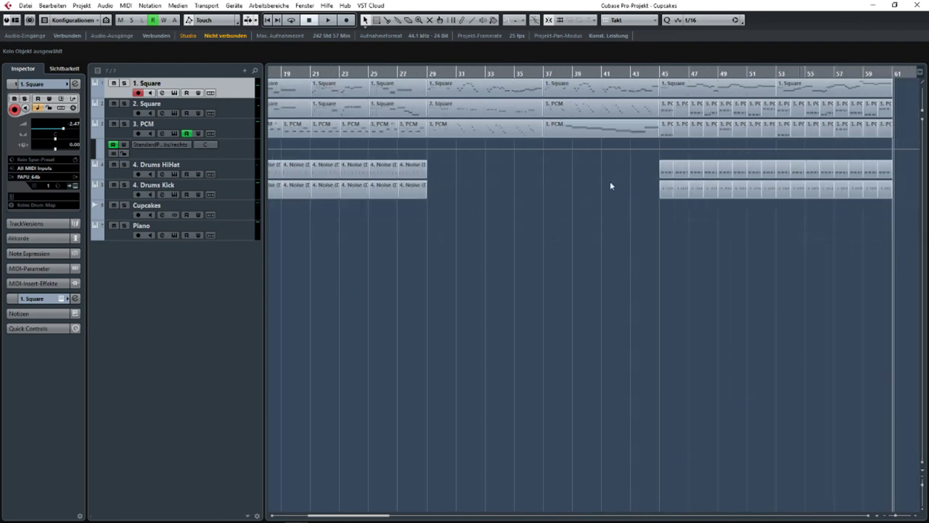
scroll(305, 266, up, 3)
drag(305, 266, 369, 266)
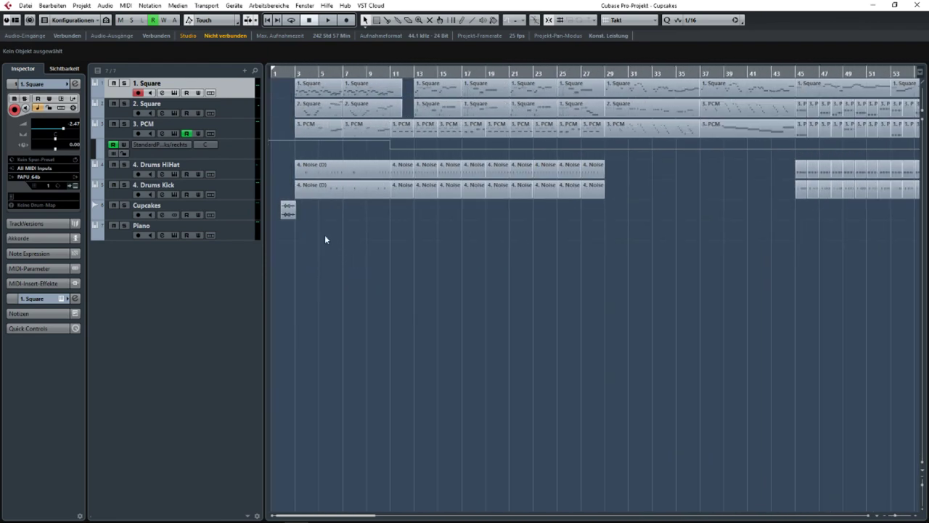
drag(307, 220, 377, 86)
scroll(701, 222, down, 3)
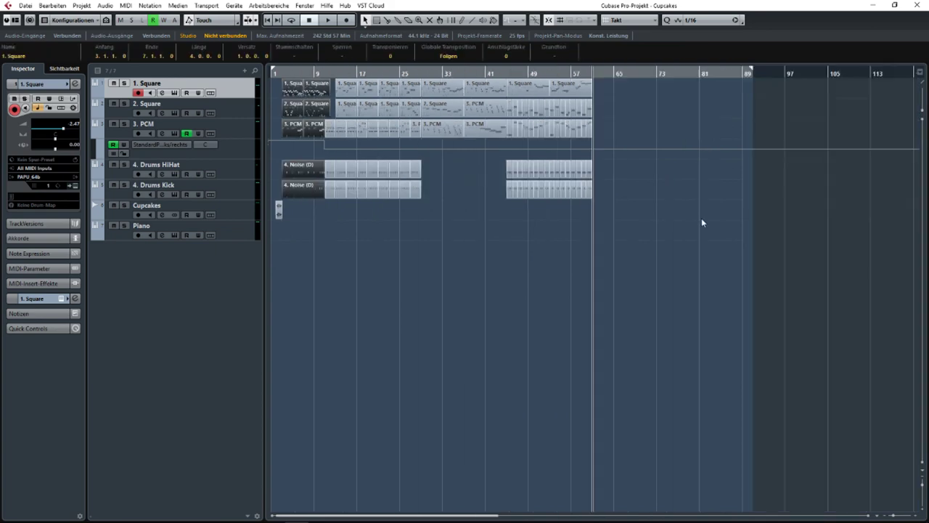
drag(603, 217, 685, 77)
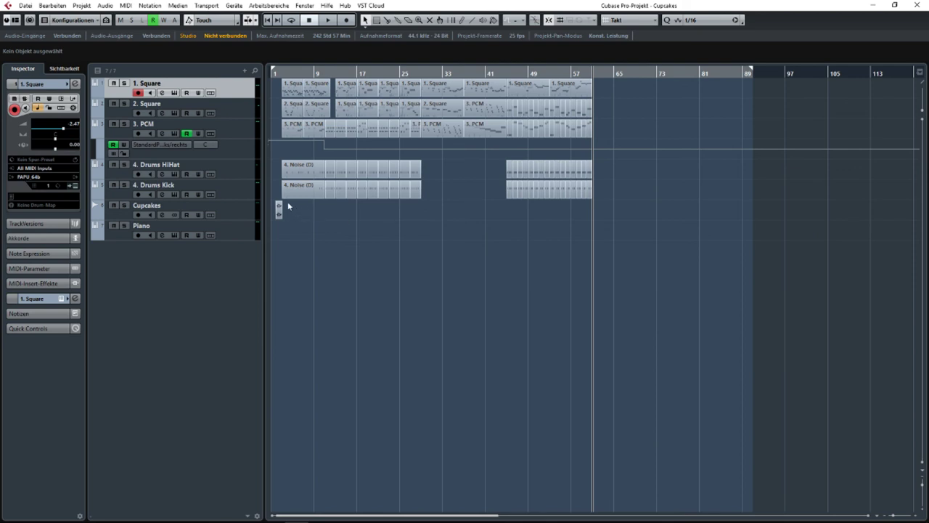
drag(289, 203, 321, 78)
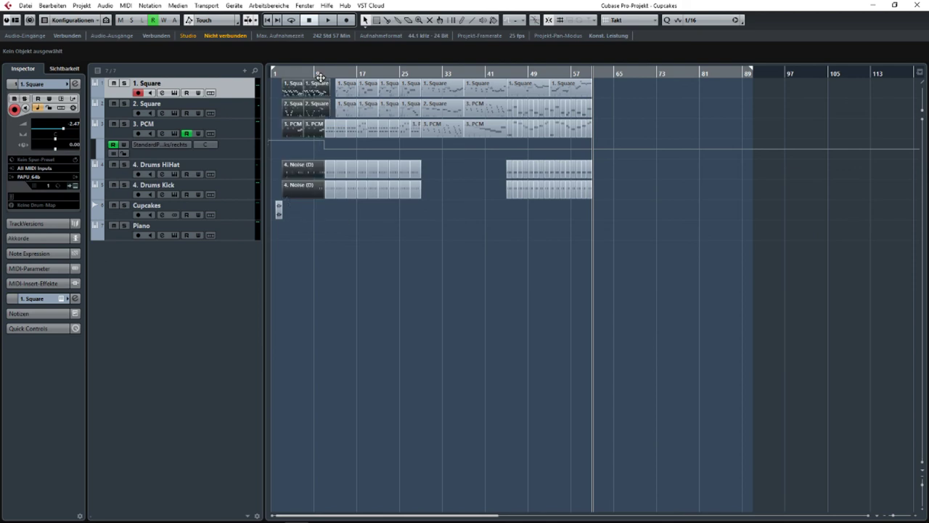
click(624, 178)
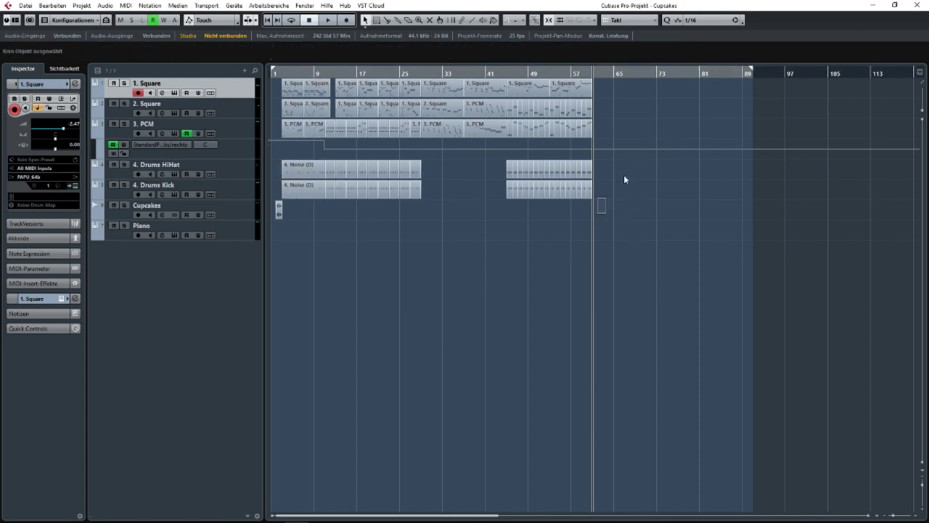
- Compare the arrangement's sections by marking the parts in bars 13 to 29, 29 to 45 and 45 to 61
scroll(667, 71, up, 3)
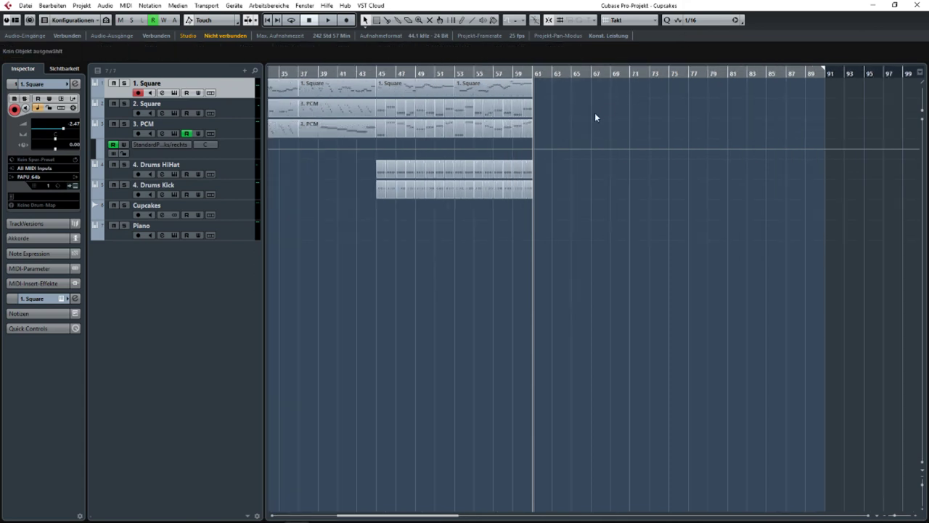
scroll(617, 125, left, 4)
scroll(428, 196, down, 4)
scroll(389, 211, up, 3)
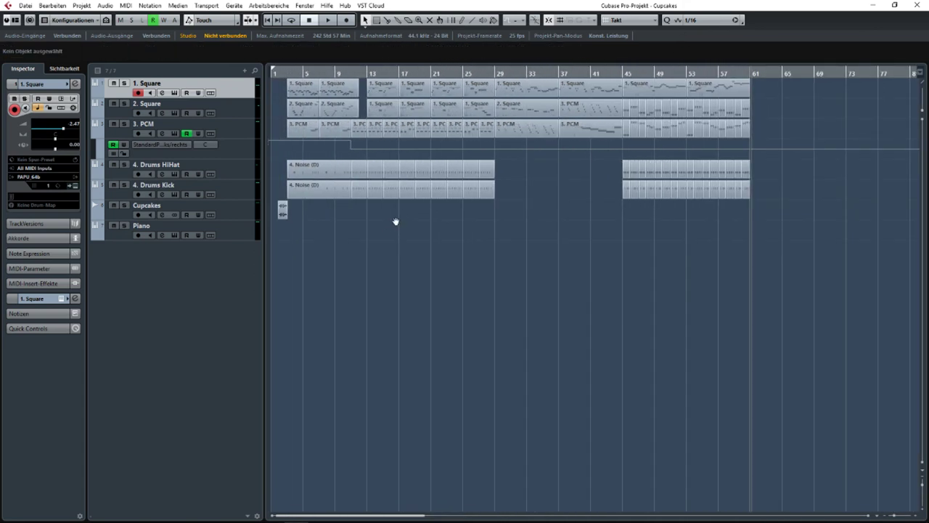
drag(367, 206, 475, 83)
drag(526, 188, 610, 94)
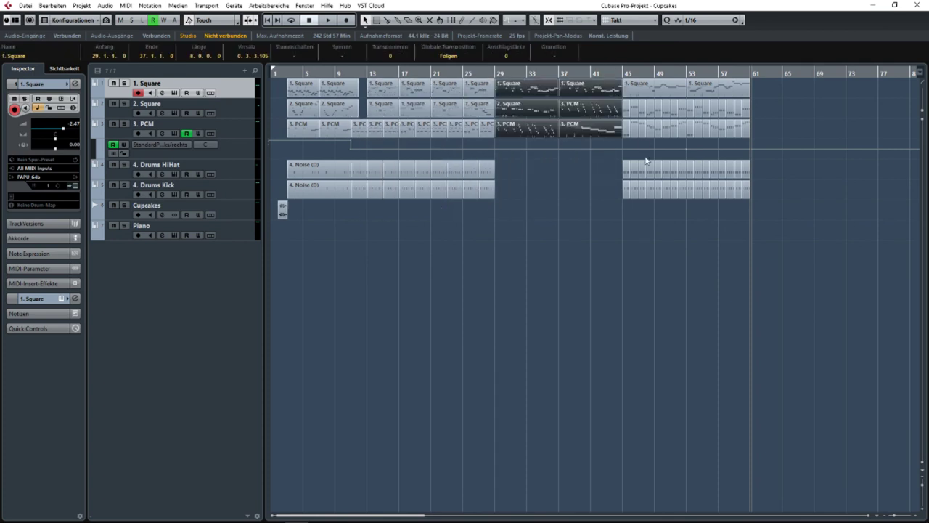
drag(630, 225, 837, 63)
click(370, 232)
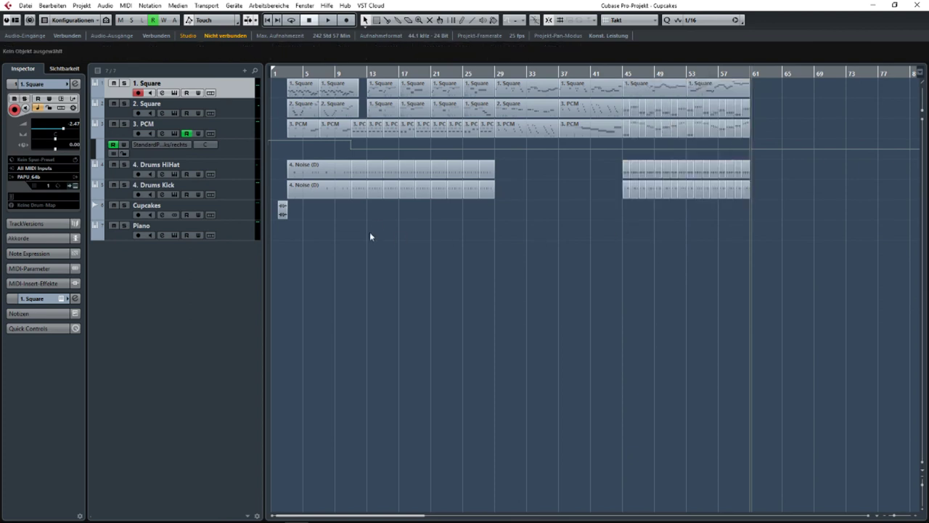
- Select all parts in bars 13 to 29 and examine the structure of that section up close
drag(371, 215, 480, 64)
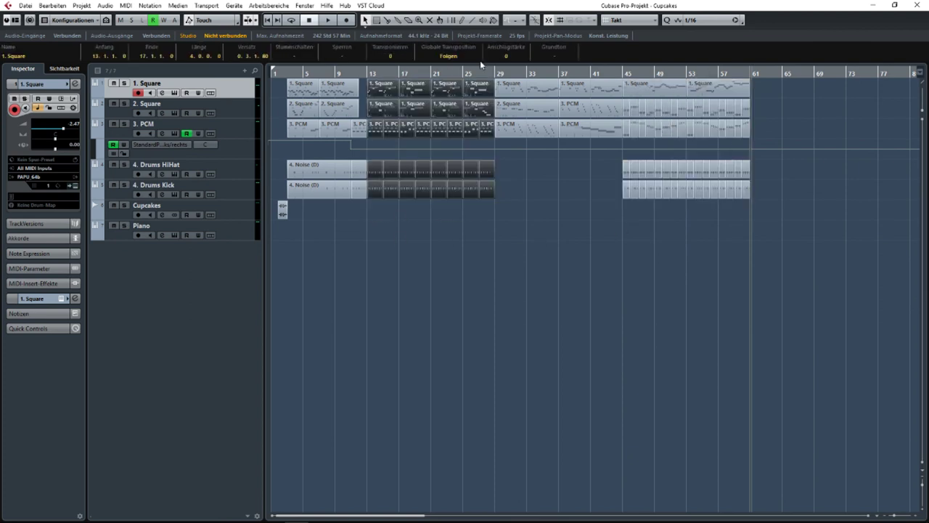
scroll(385, 133, up, 4)
drag(385, 133, 422, 133)
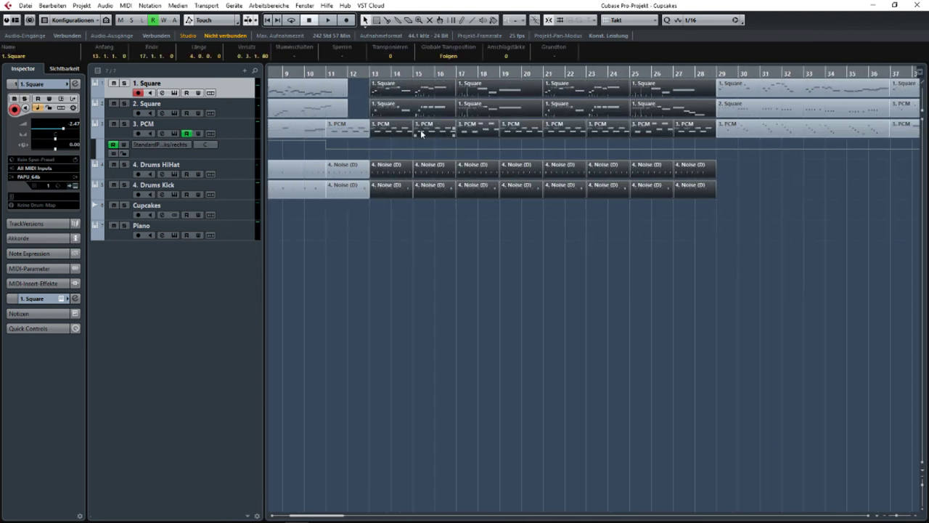
scroll(421, 129, down, 2)
scroll(421, 129, up, 4)
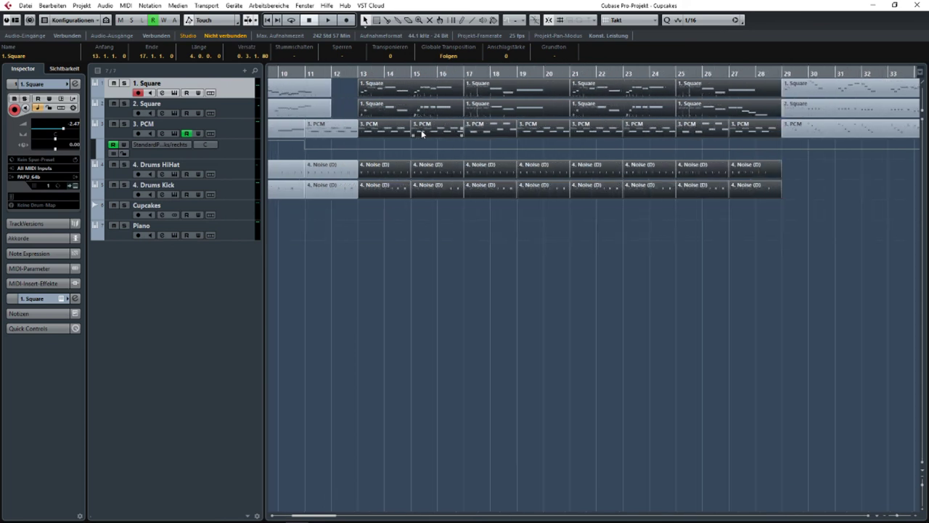
scroll(421, 129, right, 8)
scroll(485, 161, down, 3)
- Examine the drumless section in bars 29 to 45 and the drum section in bars 45 to 61
drag(484, 174, 659, 97)
drag(604, 178, 476, 179)
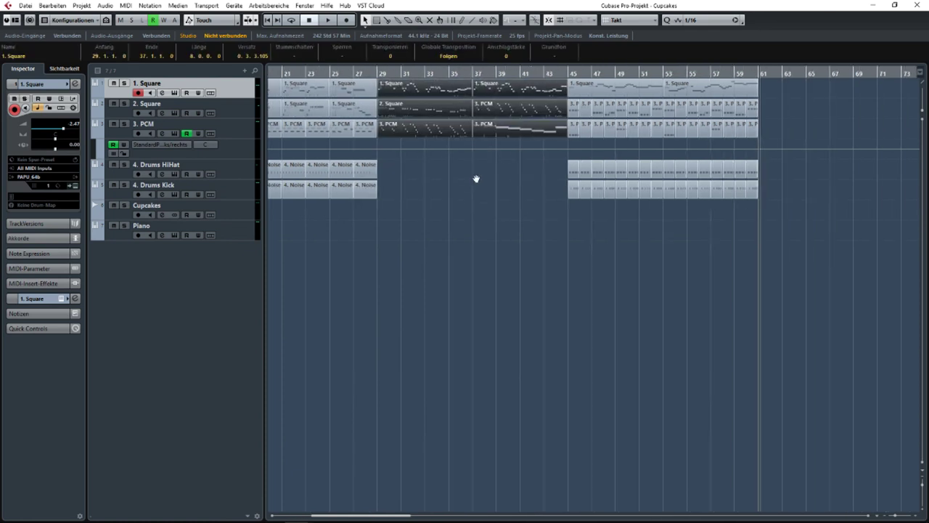
drag(547, 177, 507, 183)
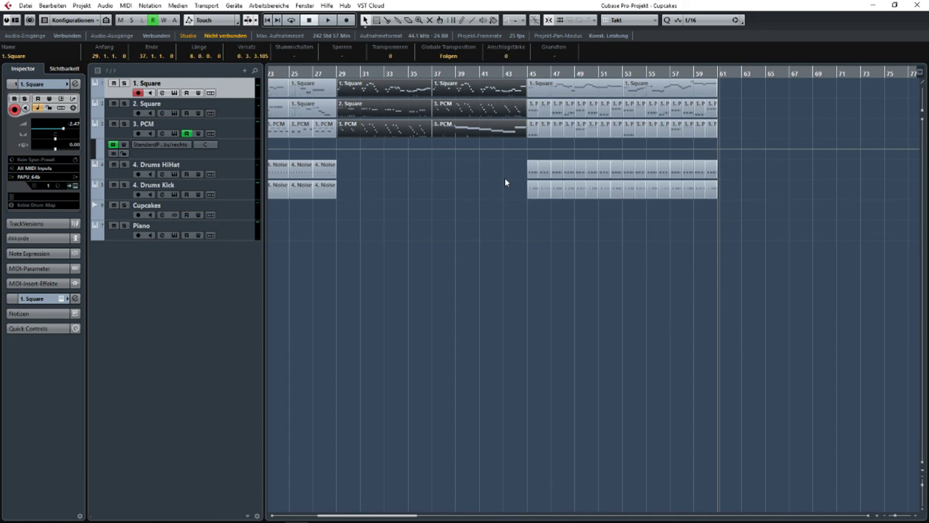
mouse_move(454, 172)
mouse_down()
mouse_move(608, 173)
mouse_move(557, 188)
mouse_move(452, 190)
mouse_up()
click(560, 177)
drag(492, 223, 704, 77)
click(492, 207)
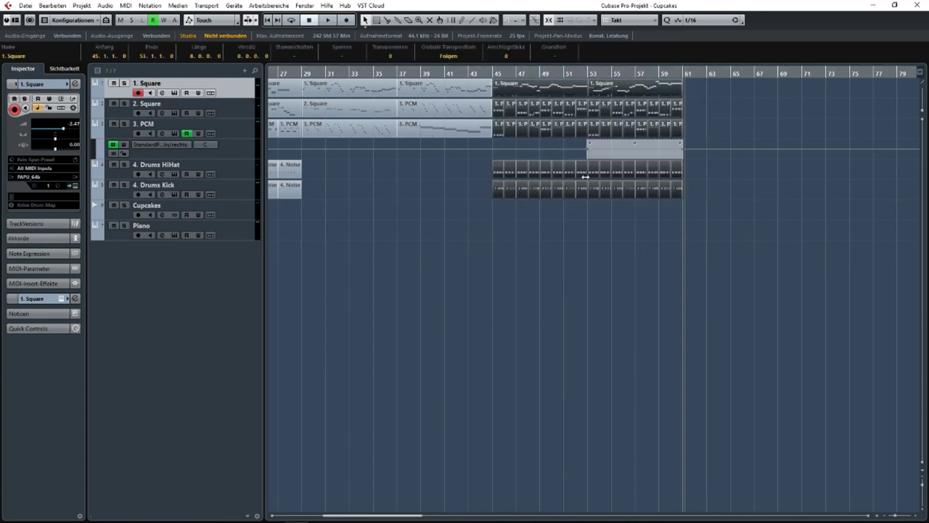
- Draw a held G4 over bar 63 and a higher closing note over bar 64 in the new Square part
key(Return)
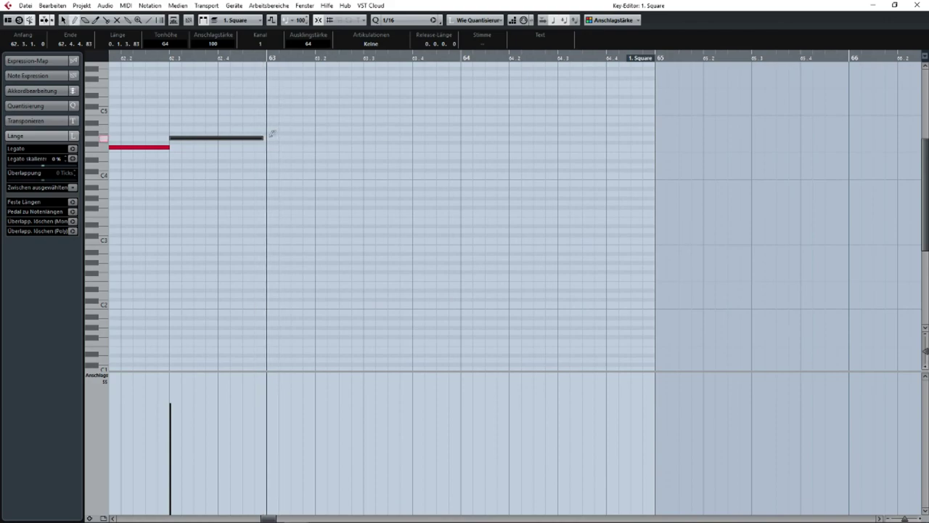
drag(269, 138, 459, 137)
mouse_move(463, 109)
mouse_down()
mouse_move(653, 110)
mouse_move(434, 130)
mouse_up()
key(Return)
- Play the new melody, copy its part to the PCM track at bar 61 and delete all notes in the copy
key(space)
click(409, 73)
key(space)
key(ctrl+d)
key(Return)
scroll(259, 182, left, 3)
key(ctrl+a)
key(Delete)
- Draw a PCM bass note from bar 61 to 63 and lower it one octave to G#2
right_click(319, 216)
click(331, 214)
drag(297, 248, 469, 245)
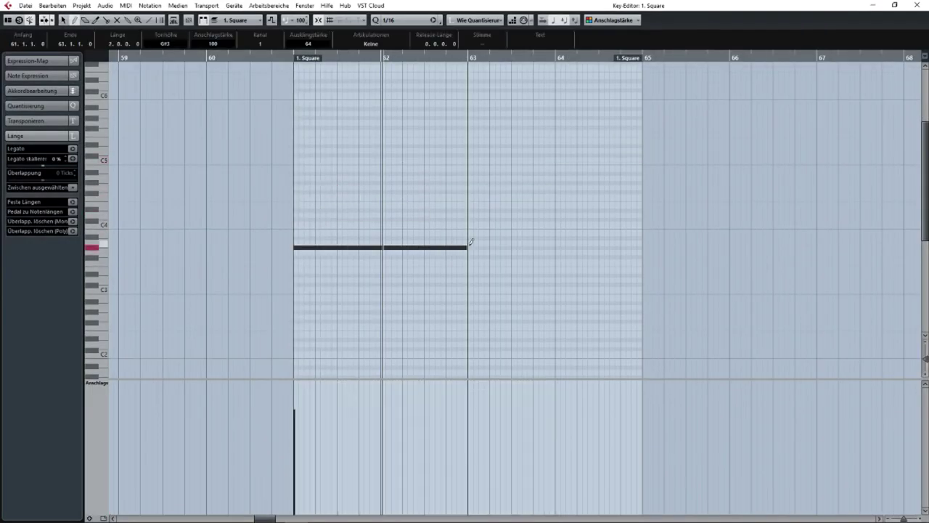
key(shift+Down)
- Shorten the G#2 bass note to bar 61, add an A#2 over bar 62 and a higher note from bar 63
mouse_move(471, 302)
mouse_down()
mouse_move(640, 303)
mouse_move(388, 312)
mouse_up()
right_click(428, 313)
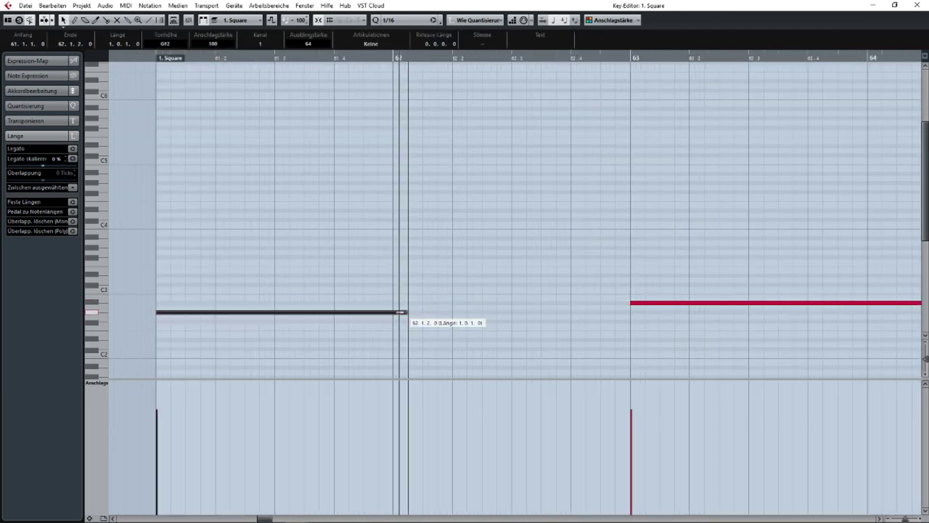
drag(396, 302, 628, 303)
drag(726, 303, 725, 288)
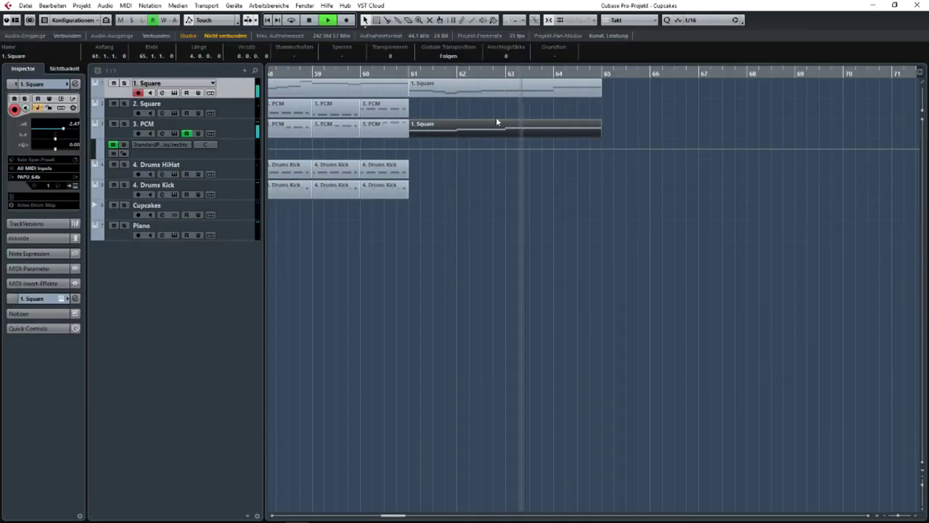
- Copy the Square melody part to the 2. Square track at bar 61 and open the copy in the Key Editor
mouse_move(497, 122)
mouse_down()
mouse_move(491, 97)
mouse_move(494, 109)
mouse_up()
key(space)
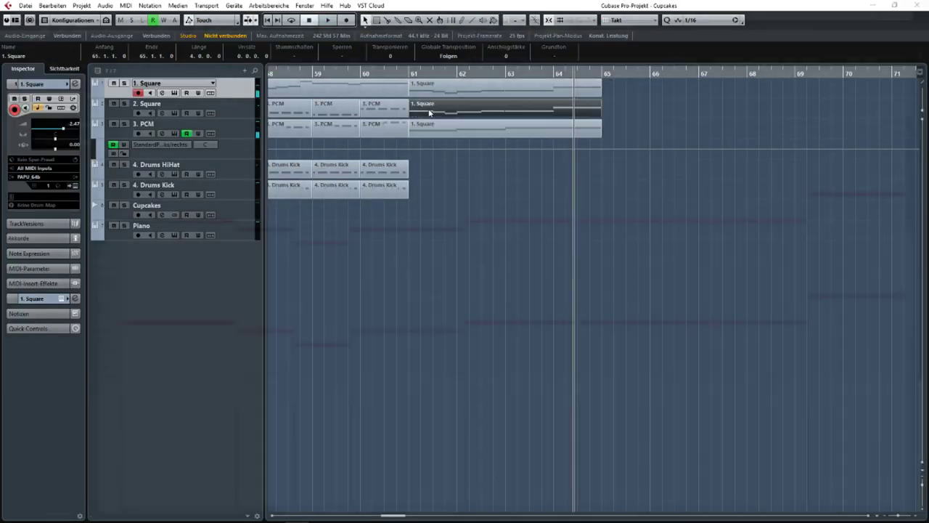
double_click(428, 113)
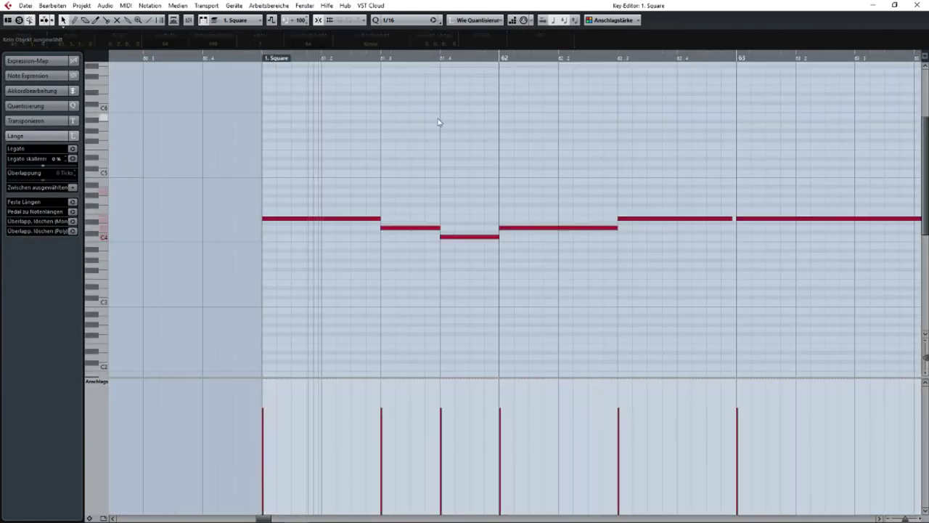
- Lower the harmony notes at 61, 62.3 and 64 in the copied Square part
drag(326, 217, 327, 223)
click(469, 236)
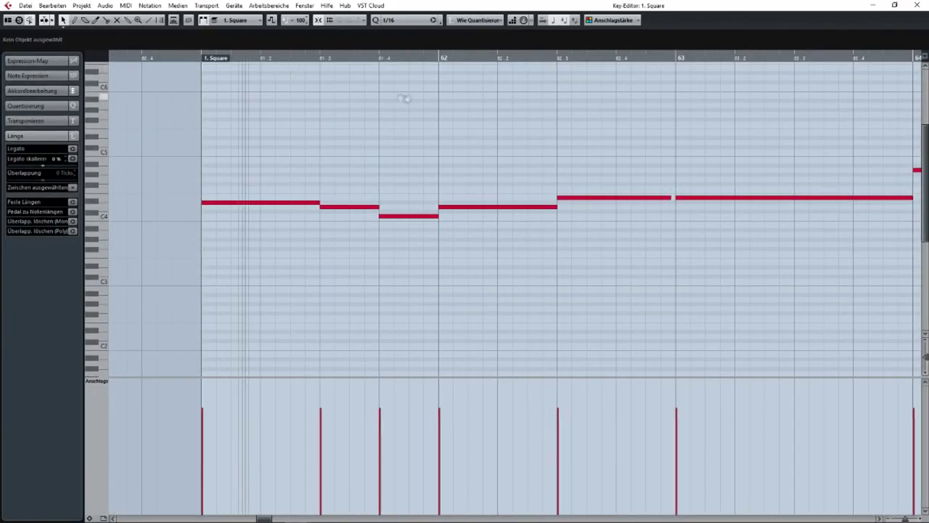
scroll(452, 190, right, 3)
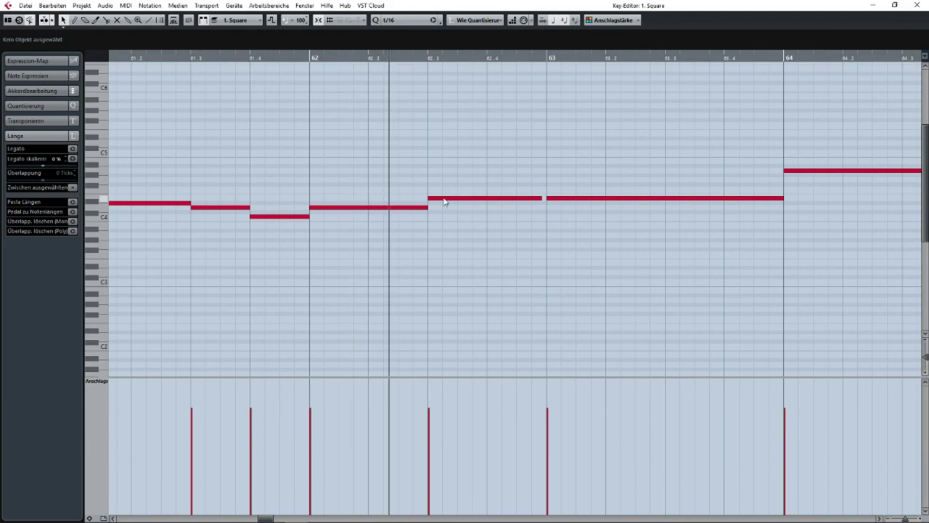
drag(445, 202, 445, 207)
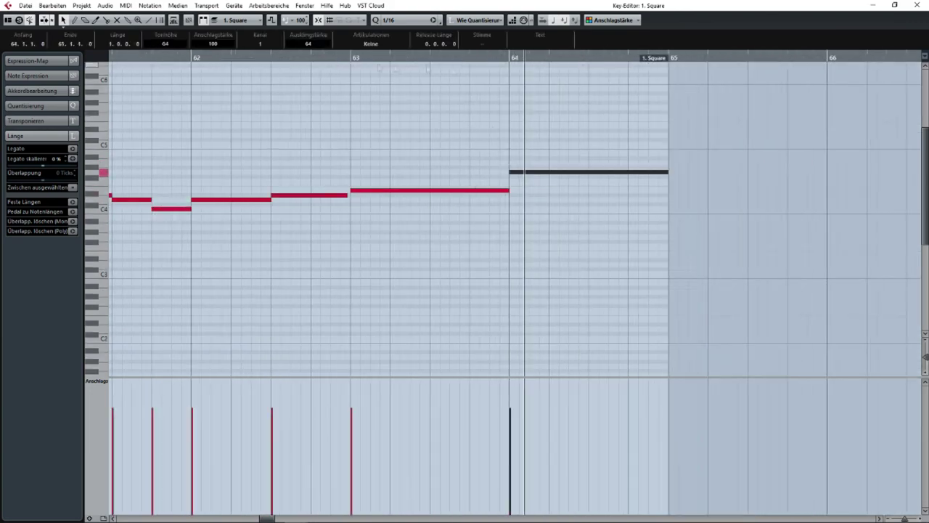
drag(551, 172, 552, 207)
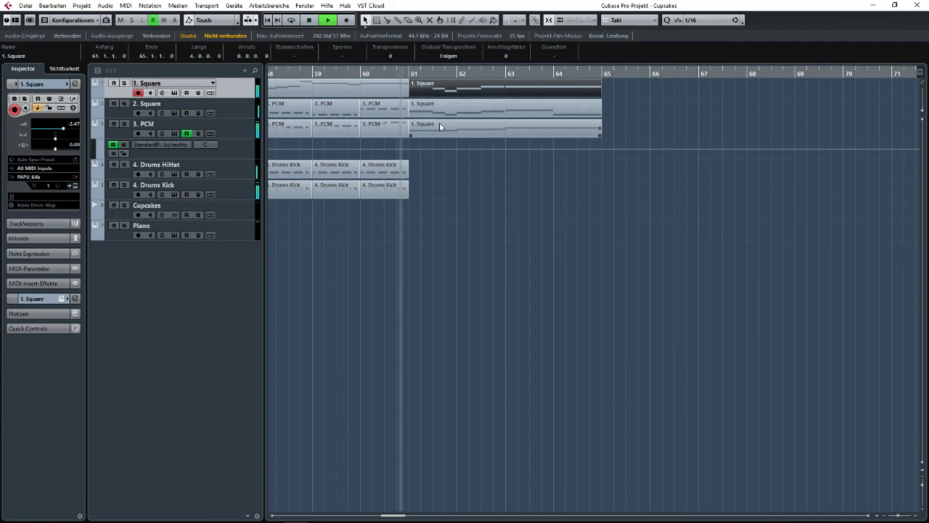
- Examine the PCM bass part and the two Square parts of bars 61 to 65 in the Key Editor
double_click(439, 122)
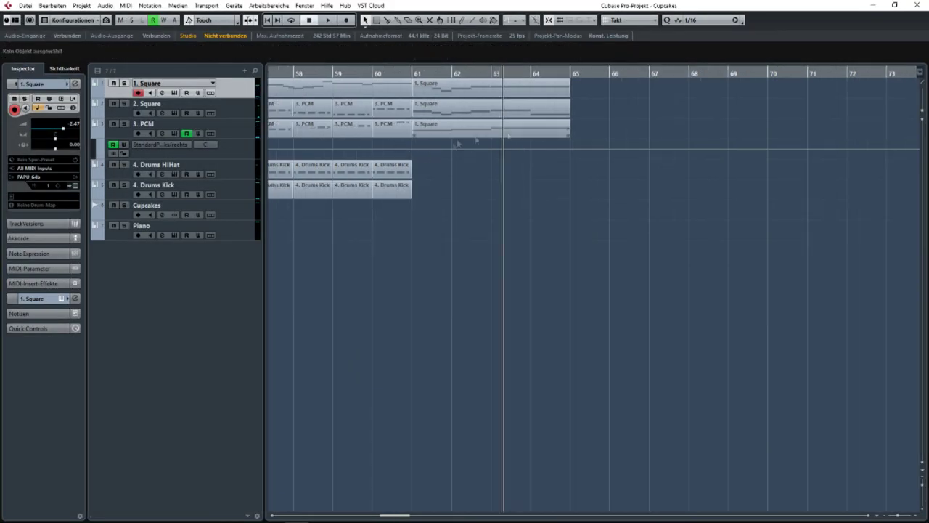
click(529, 110)
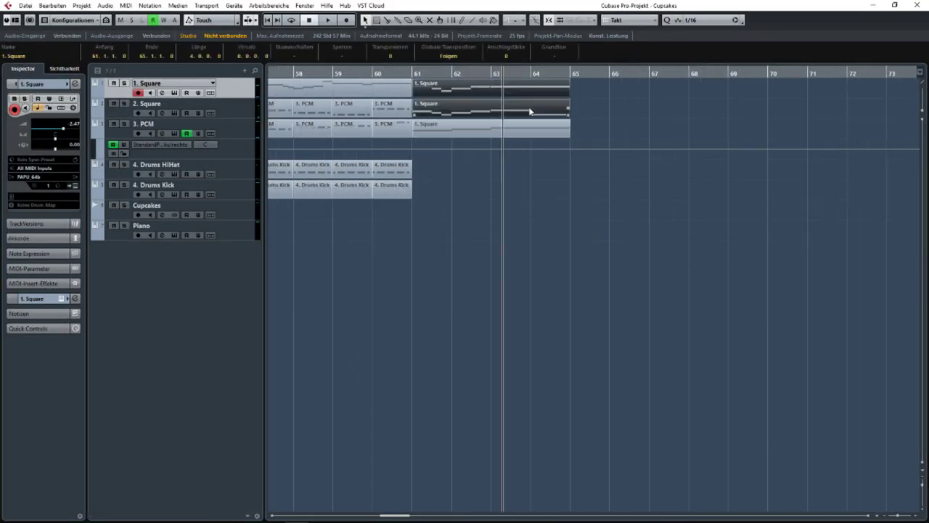
double_click(528, 111)
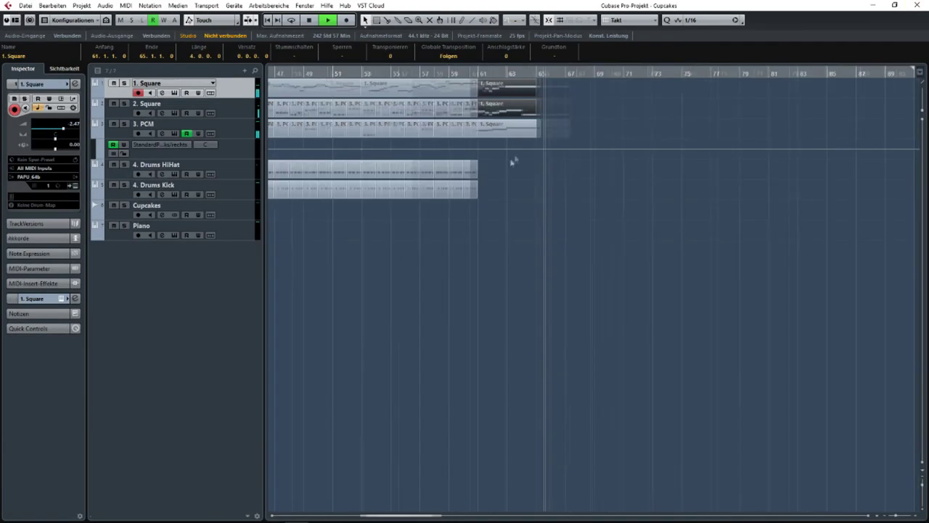
- Listen to the new section through its end at bar 65 and stop playback
scroll(513, 163, up, 4)
scroll(618, 166, down, 1)
click(572, 171)
scroll(550, 163, down, 3)
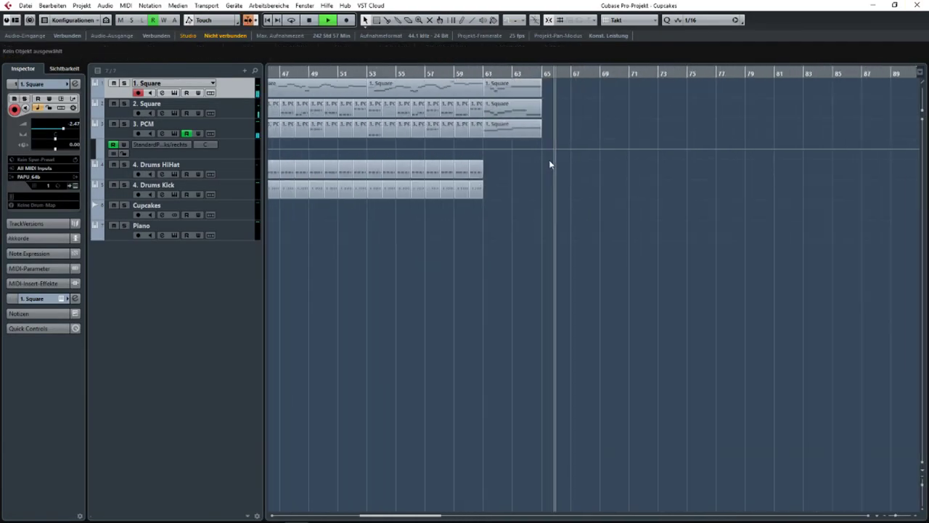
key(space)
- Survey the whole arrangement from bar 1 to bar 65 to compare the sections
scroll(494, 184, down, 5)
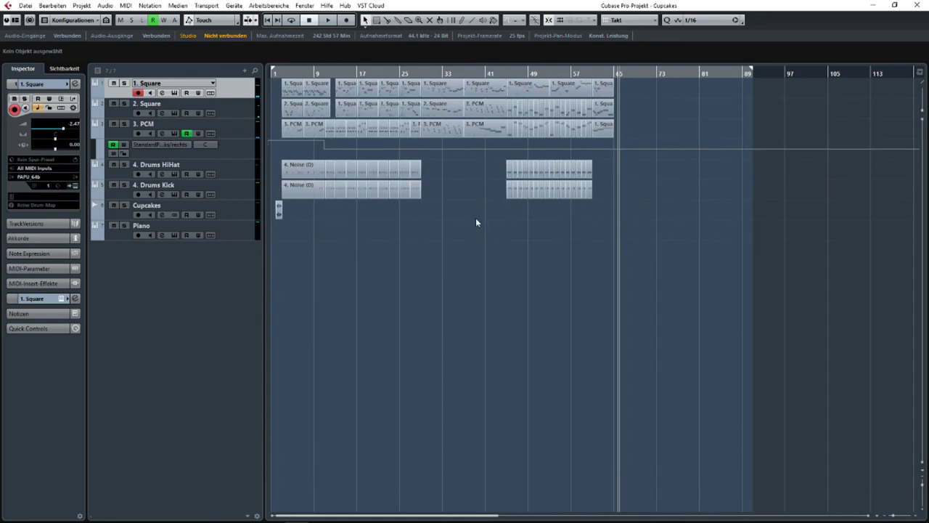
scroll(751, 234, up, 2)
scroll(751, 234, down, 2)
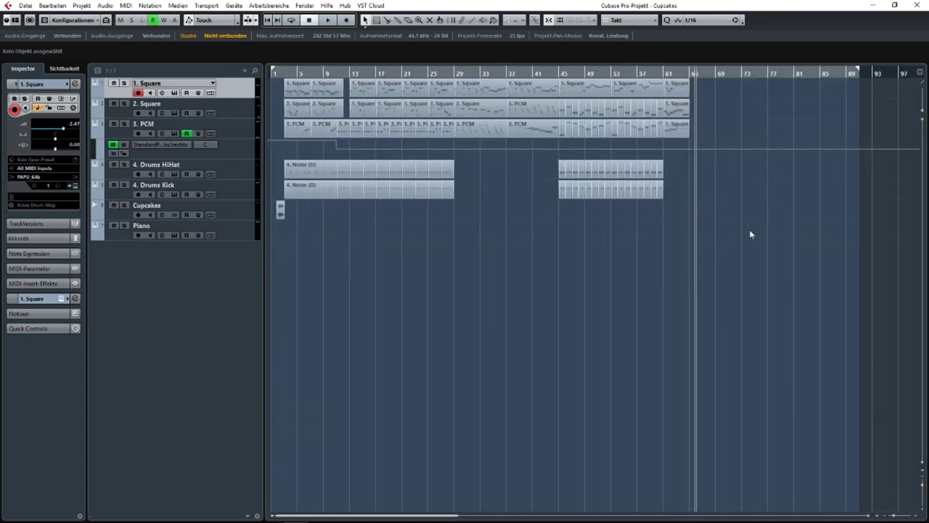
scroll(505, 235, up, 1)
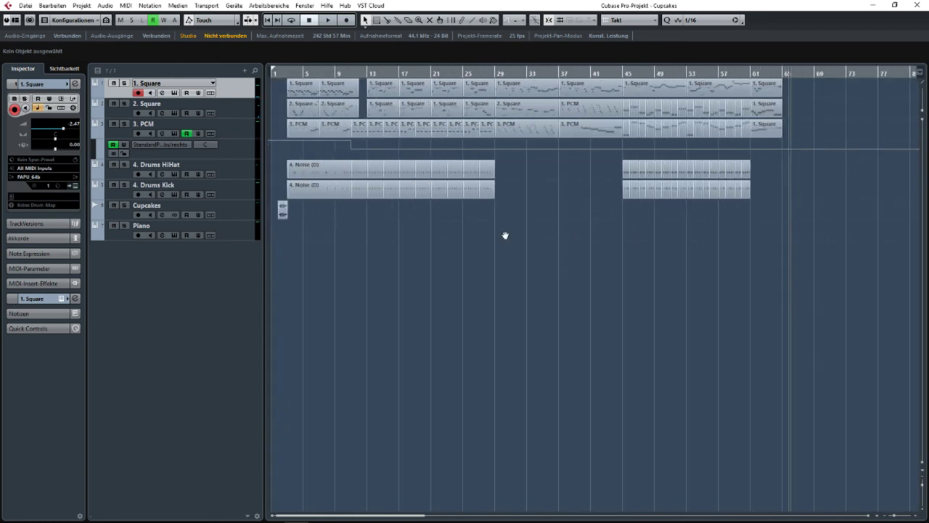
scroll(352, 229, up, 1)
scroll(461, 238, up, 1)
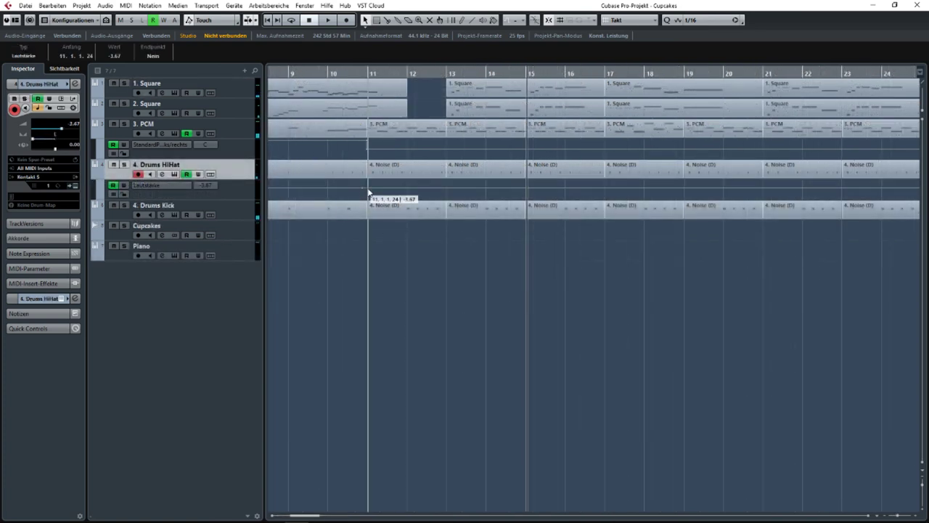
- Dip the HiHat volume automation between bars 11 and 13 and lower its points, with the one at 10.4.3.5 at -4.86
drag(368, 193, 368, 194)
key(ctrl+z)
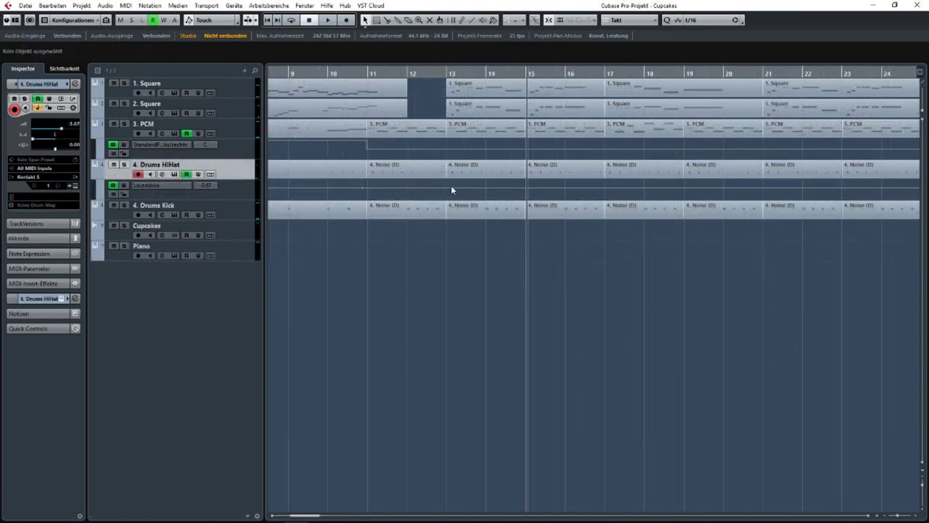
drag(447, 186, 441, 192)
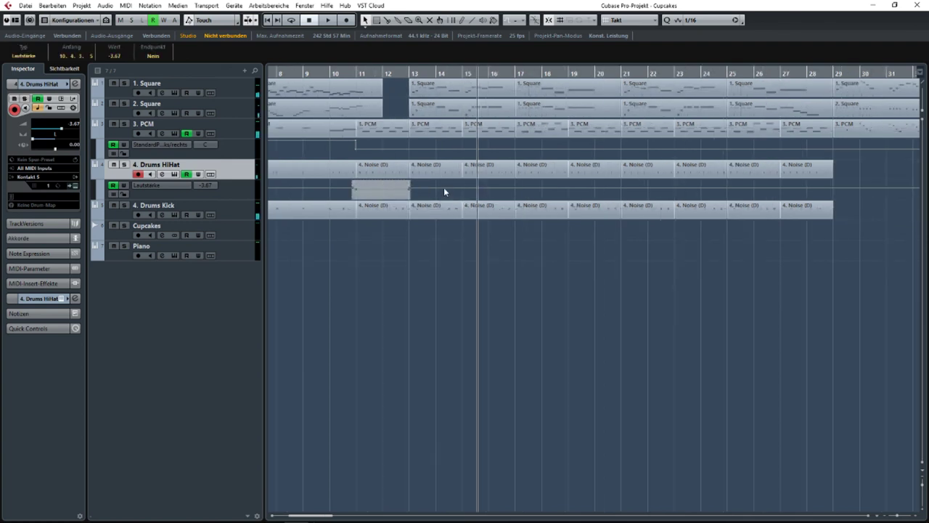
click(444, 188)
click(409, 187)
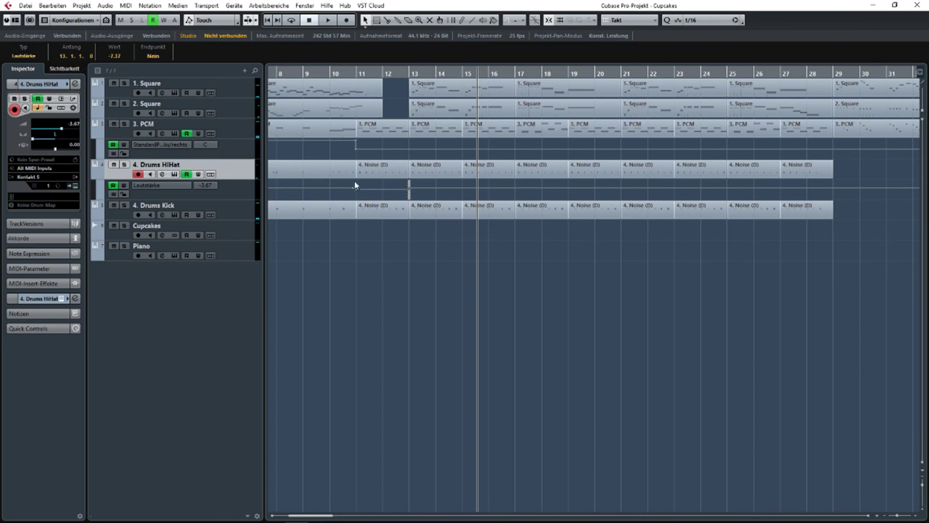
drag(354, 182, 410, 196)
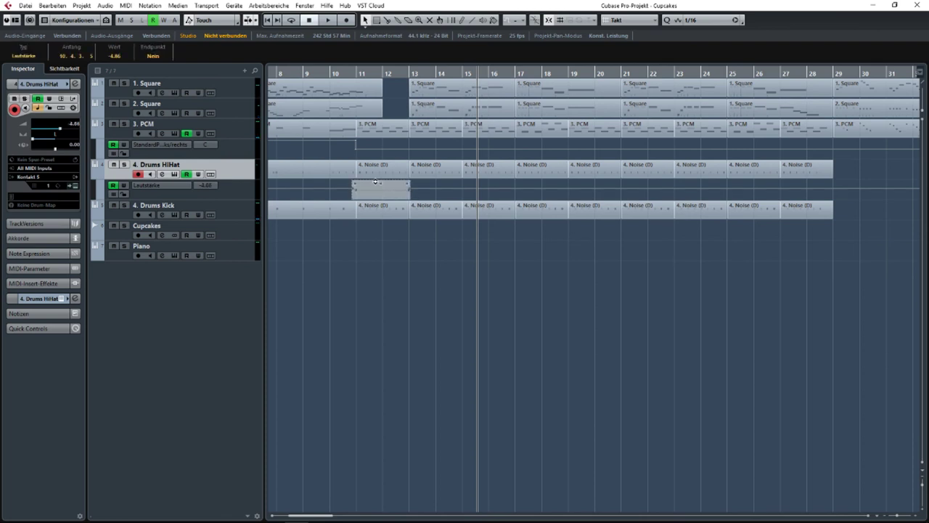
click(444, 199)
scroll(434, 210, down, 3)
scroll(355, 220, up, 2)
scroll(425, 211, left, 3)
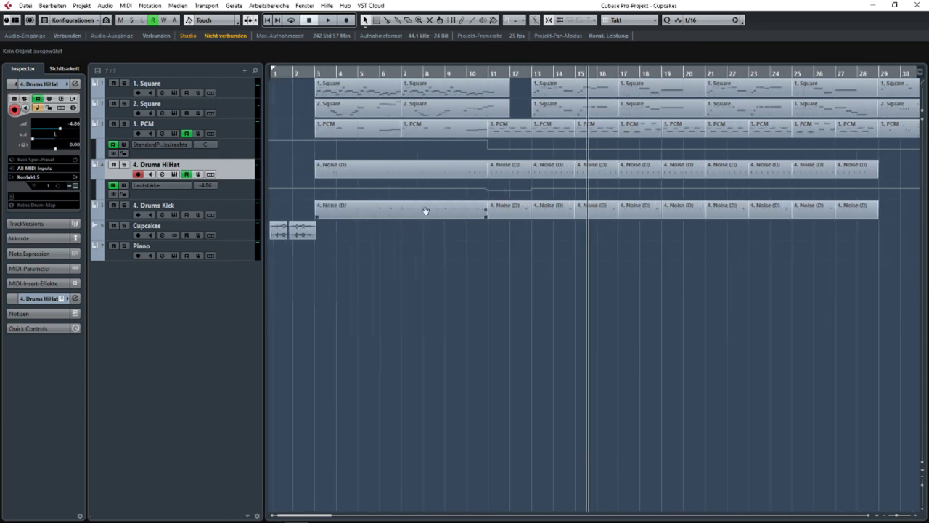
scroll(439, 199, right, 2)
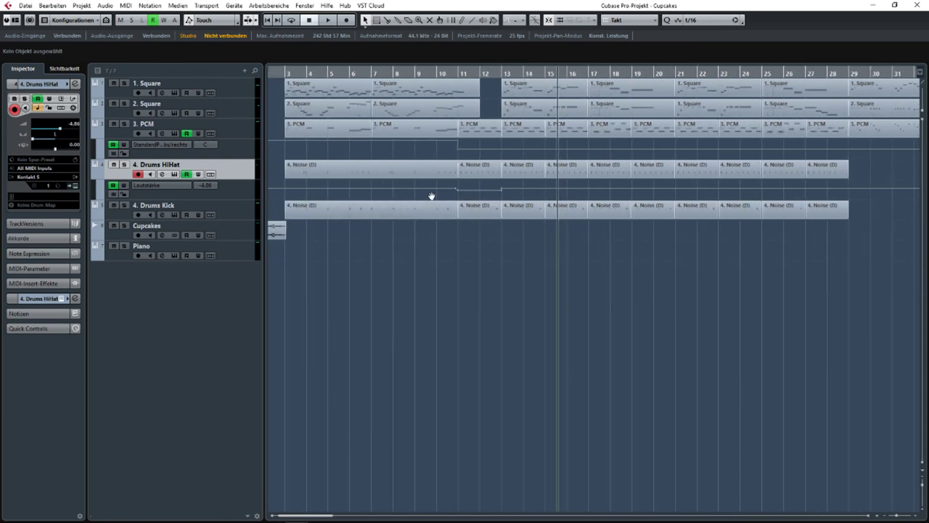
scroll(506, 196, left, 2)
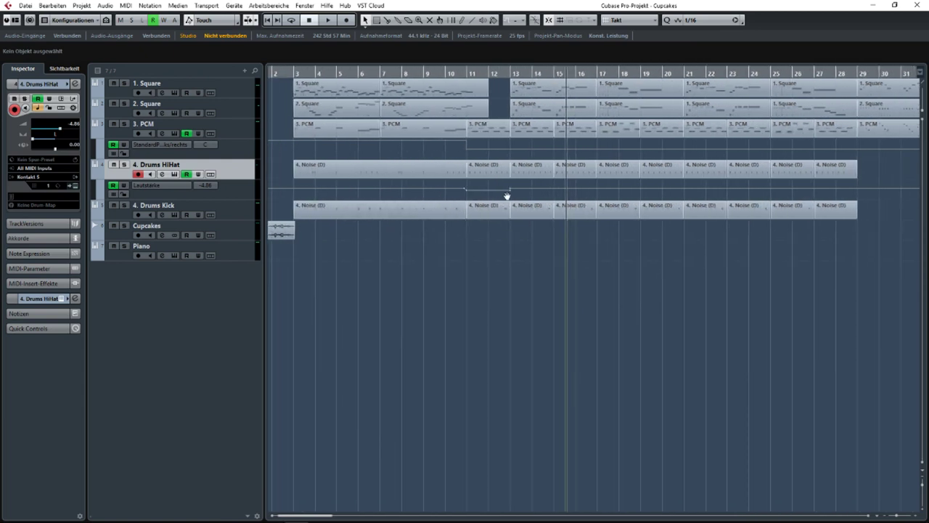
- Listen to the HiHat from bar 3 with its RoomWorks reverb window moved clear of the tracks
click(311, 74)
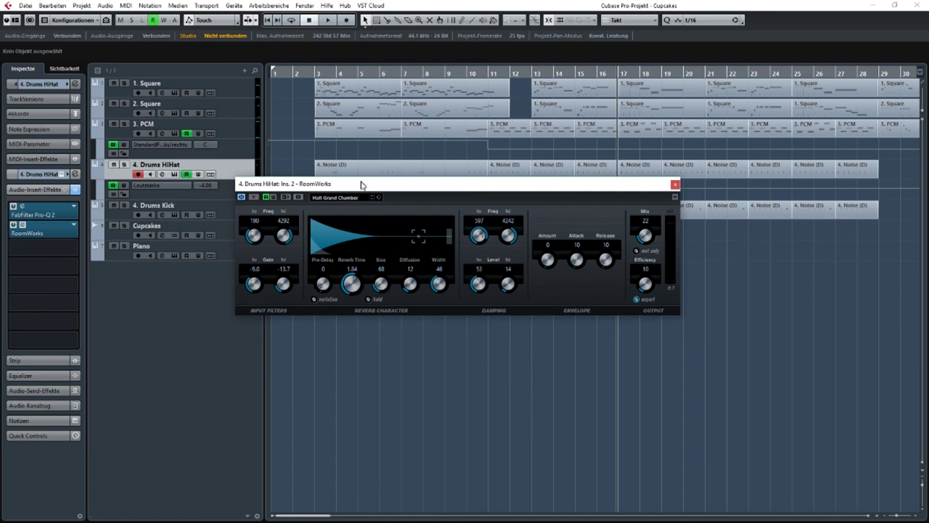
drag(360, 184, 327, 274)
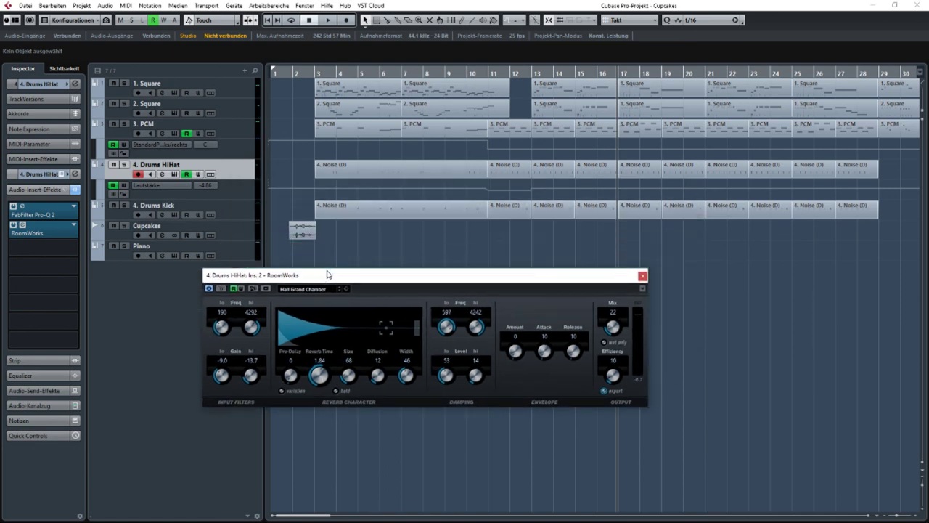
drag(310, 76, 311, 74)
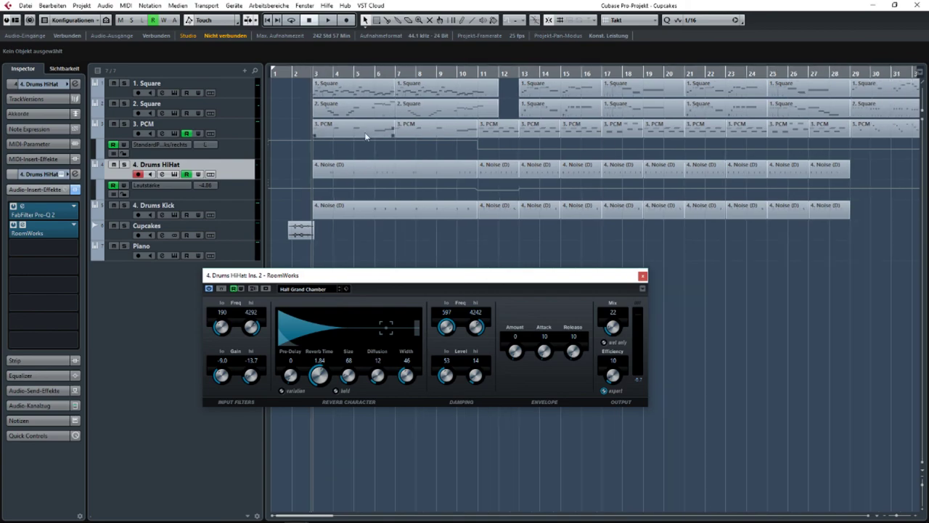
key(space)
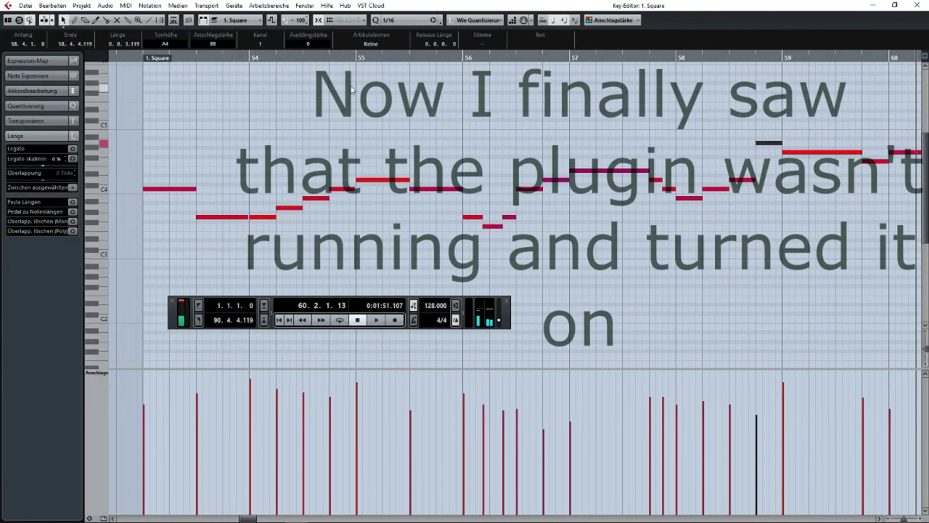
- Raise the Square melody note at 55.3 to F4 and move the three short notes starting at bar 56 up an octave
scroll(384, 147, up, 3)
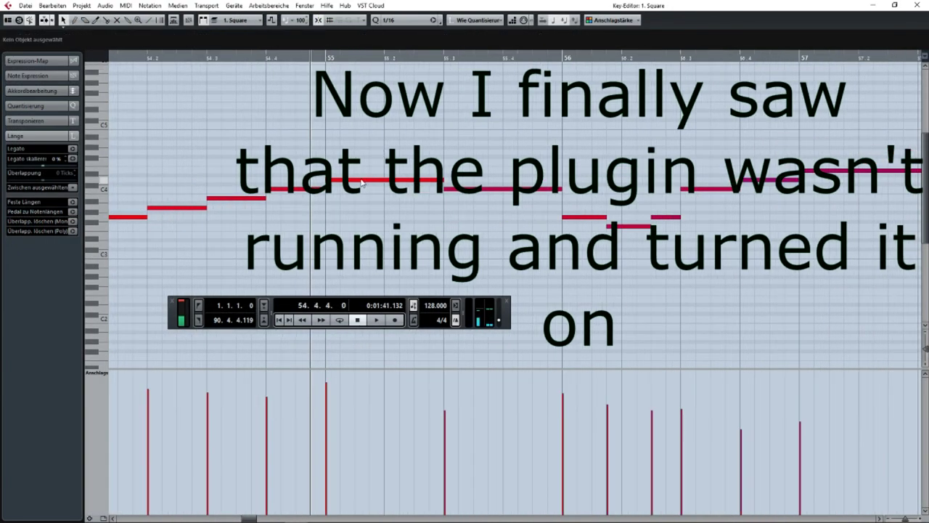
drag(468, 191, 468, 165)
key(space)
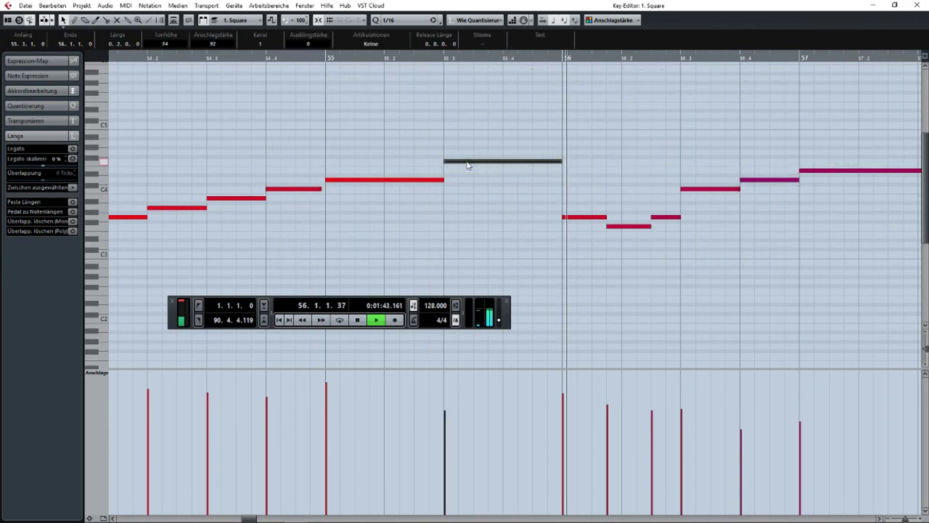
key(space)
drag(429, 182, 544, 234)
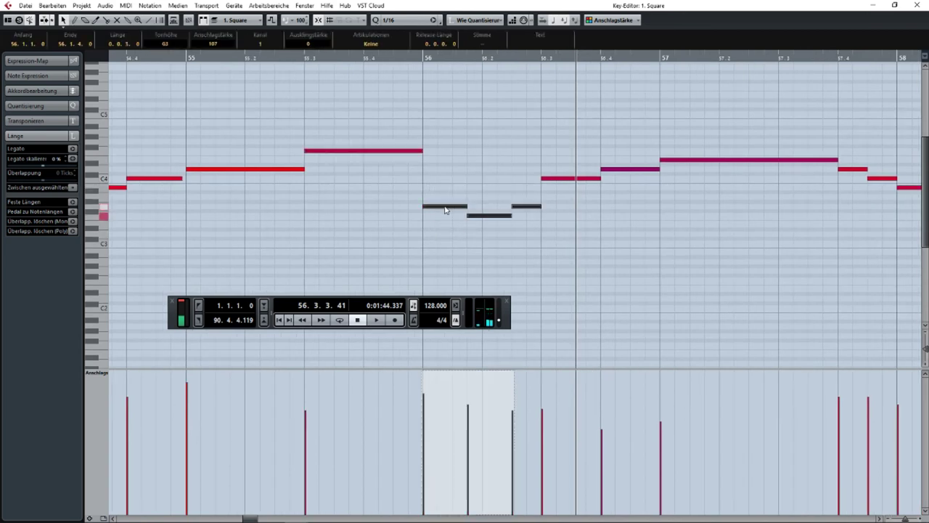
drag(445, 209, 444, 142)
key(space)
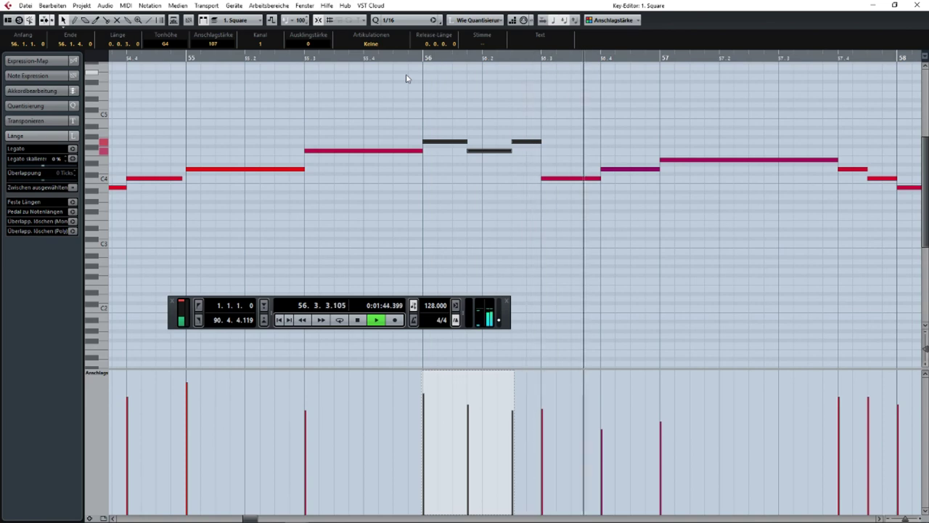
- Listen to the edited Square melody from bar 53 through bar 60 and examine its notes in bars 57 to 60
scroll(476, 173, down, 4)
key(space)
click(240, 59)
key(space)
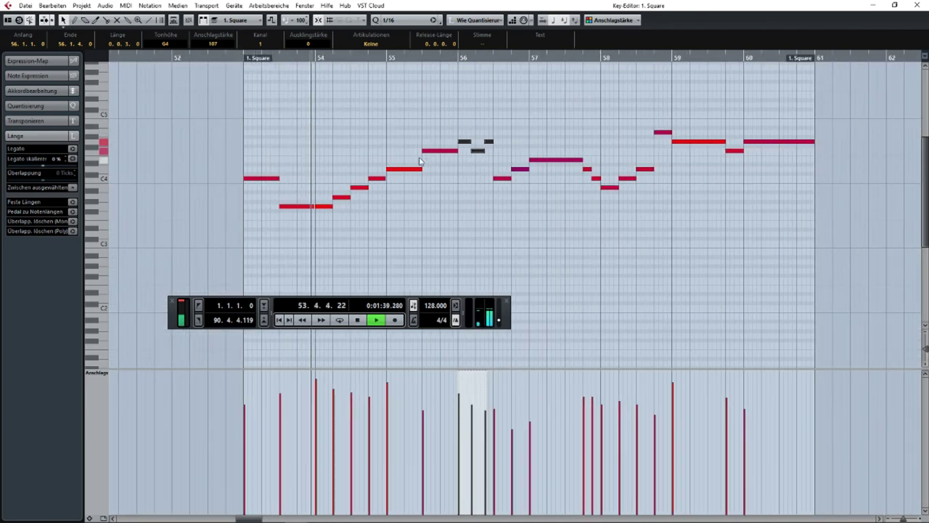
scroll(504, 201, up, 1)
click(491, 204)
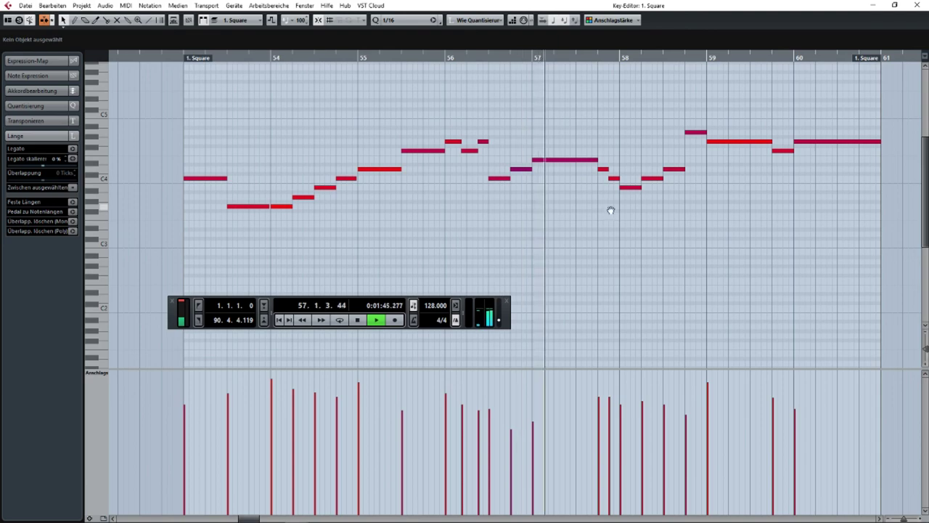
drag(610, 209, 444, 201)
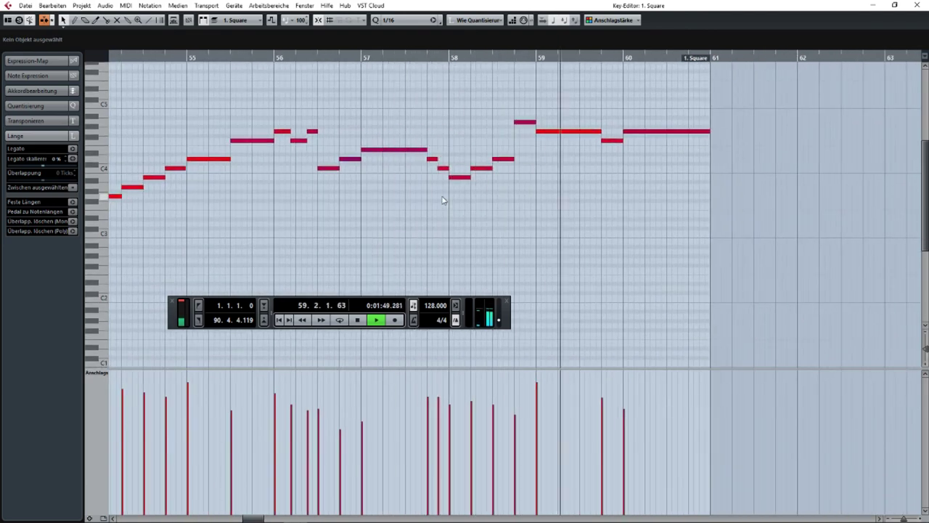
drag(443, 201, 501, 199)
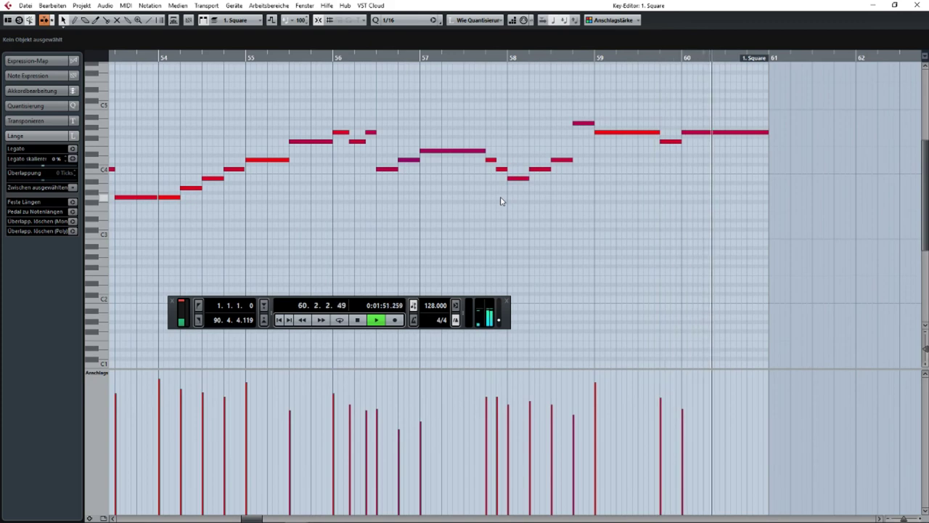
key(space)
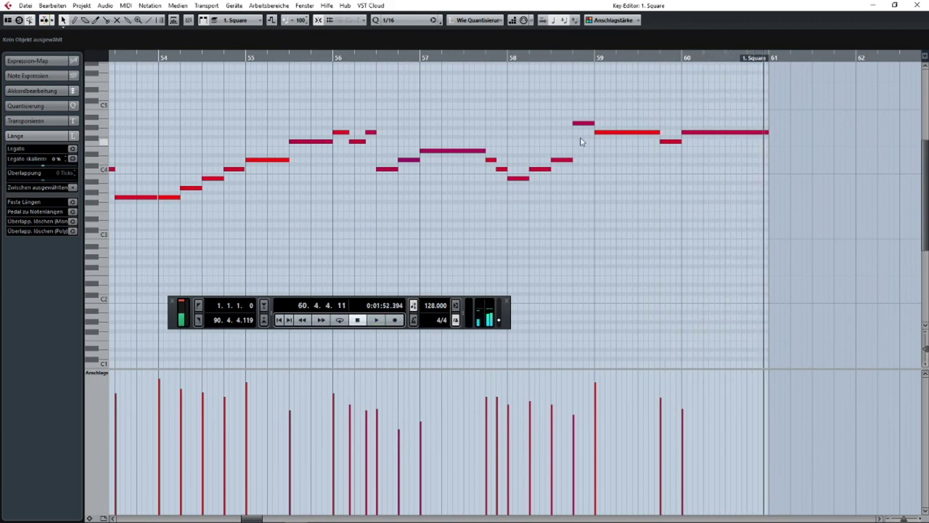
scroll(582, 121, up, 3)
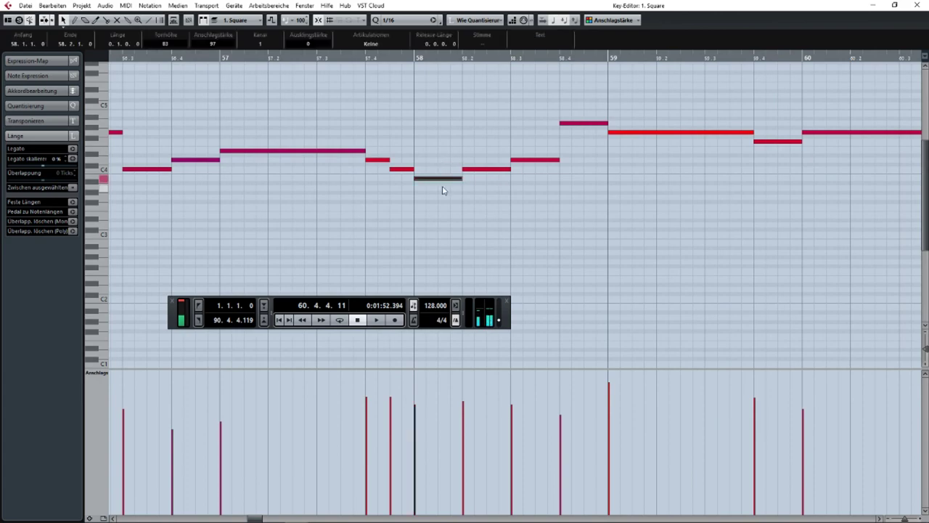
scroll(452, 191, down, 4)
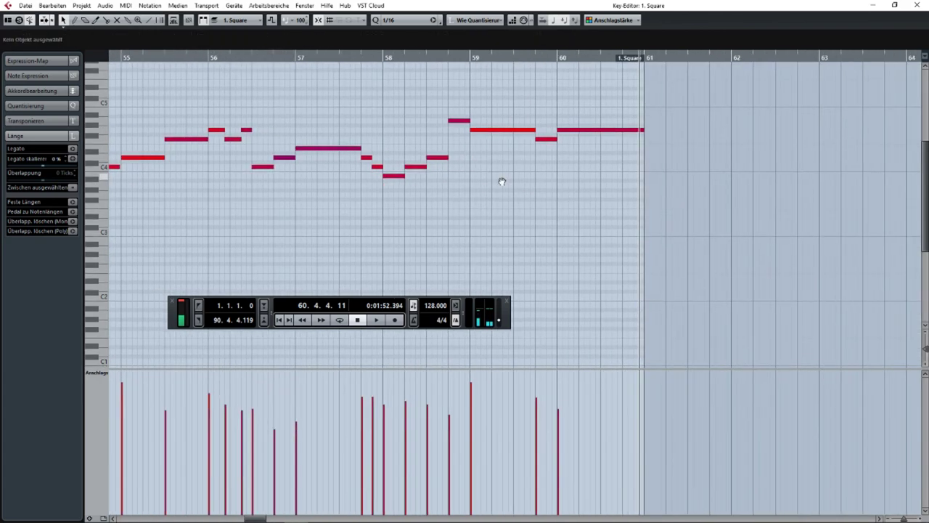
scroll(399, 191, up, 5)
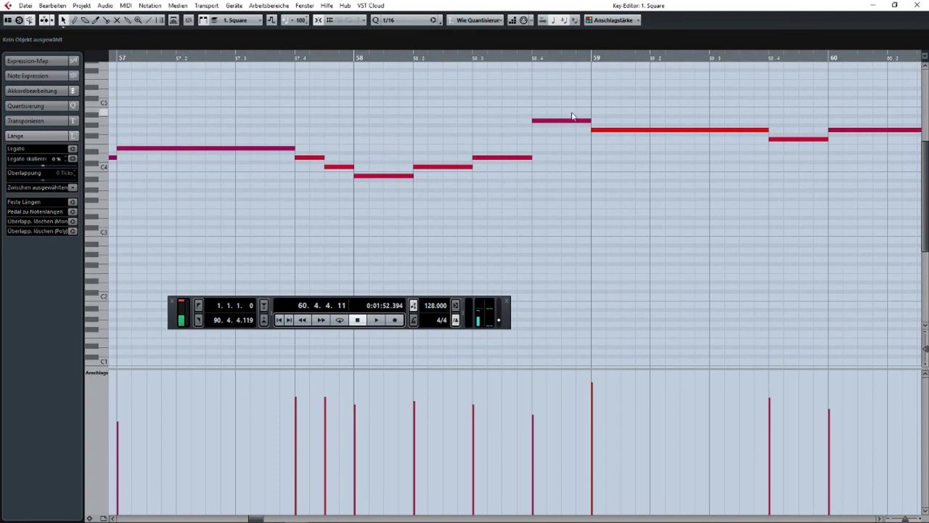
scroll(572, 111, down, 3)
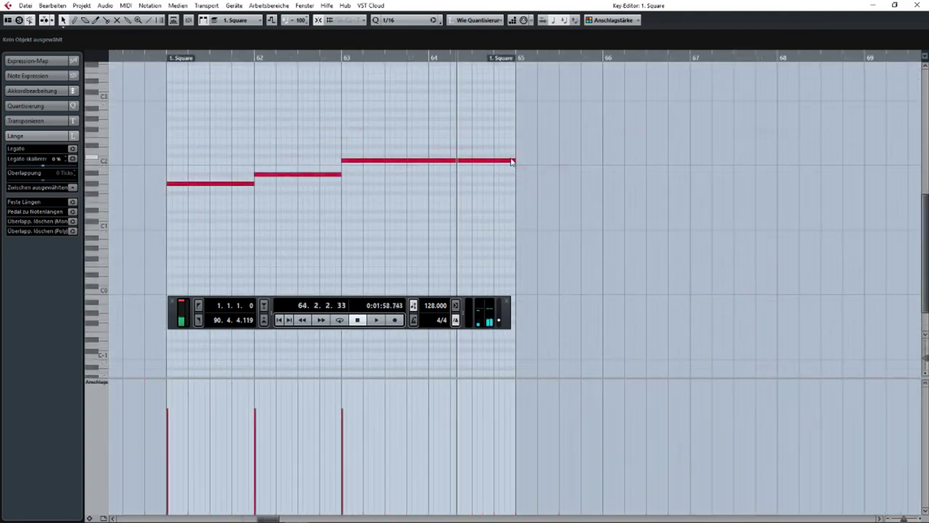
- Place a one-bar C1 bass note at bar 64 in the PCM part
drag(508, 161, 516, 226)
key(ctrl+d)
scroll(406, 174, up, 3)
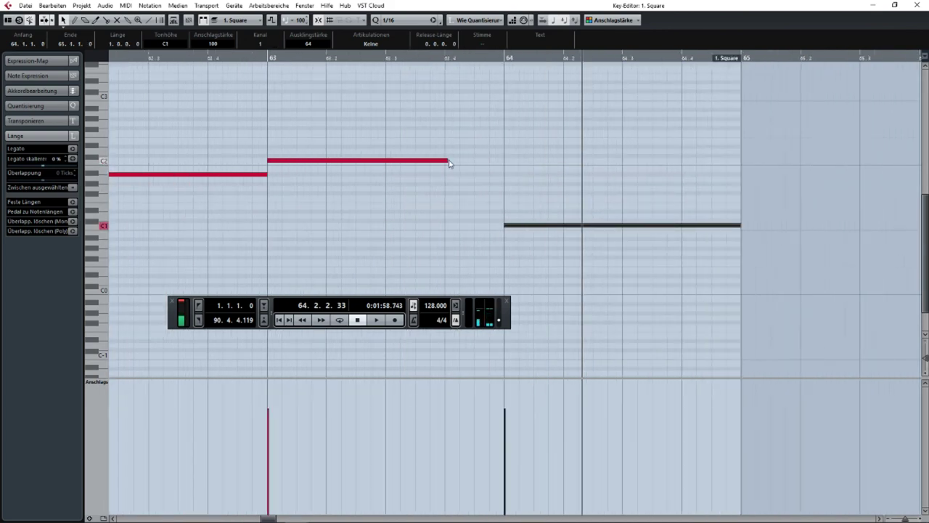
- End the C2 bass note of bar 63 at 63.4 and fill the last beat with a G1 note up to bar 64
click(448, 161)
key(ctrl+d)
drag(465, 161, 471, 193)
drag(615, 189, 501, 188)
click(418, 159)
- Listen to the new bass ending from bar 63, close the Key Editor and stop playback past bar 65
click(267, 58)
key(space)
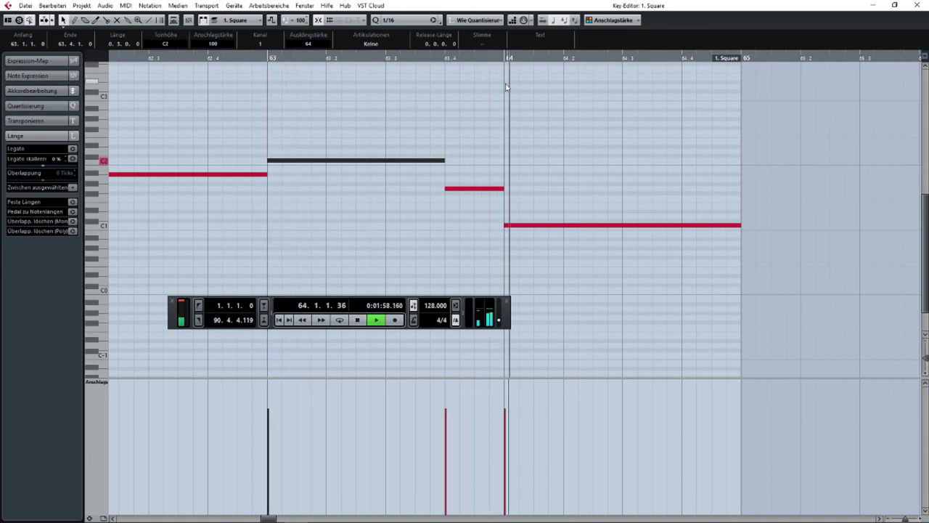
click(918, 5)
scroll(679, 169, down, 3)
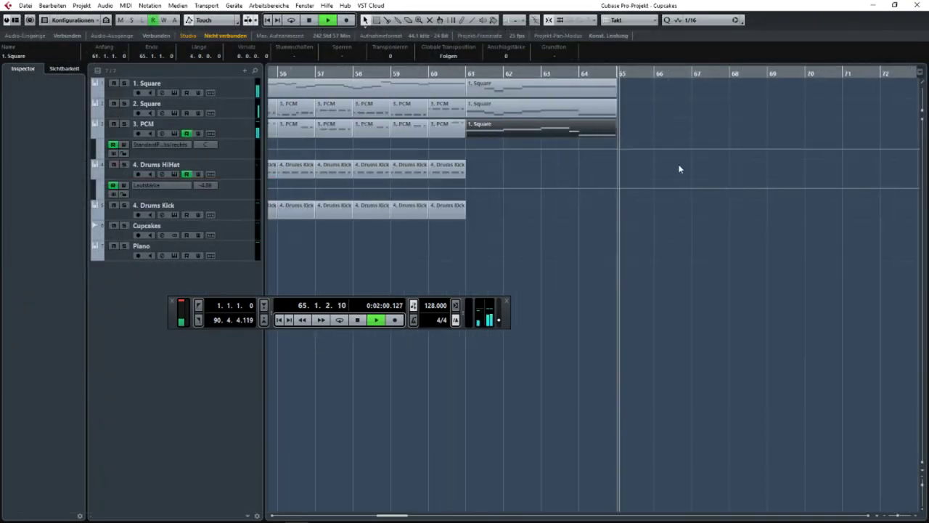
key(space)
scroll(516, 162, up, 3)
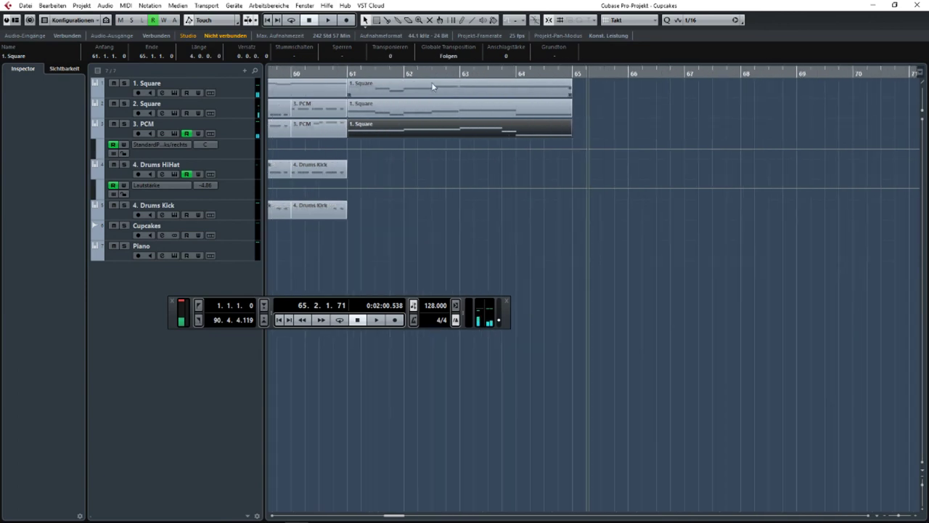
click(460, 72)
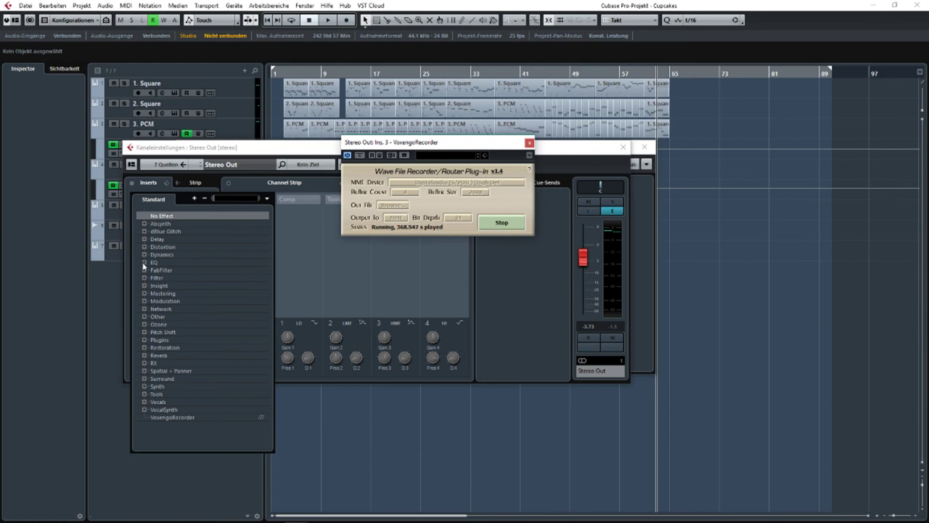
- Insert the TT Dynamic Range Meter in the first Stereo Out slot and close the channel settings and VoxengoRecorder windows
click(144, 340)
click(154, 348)
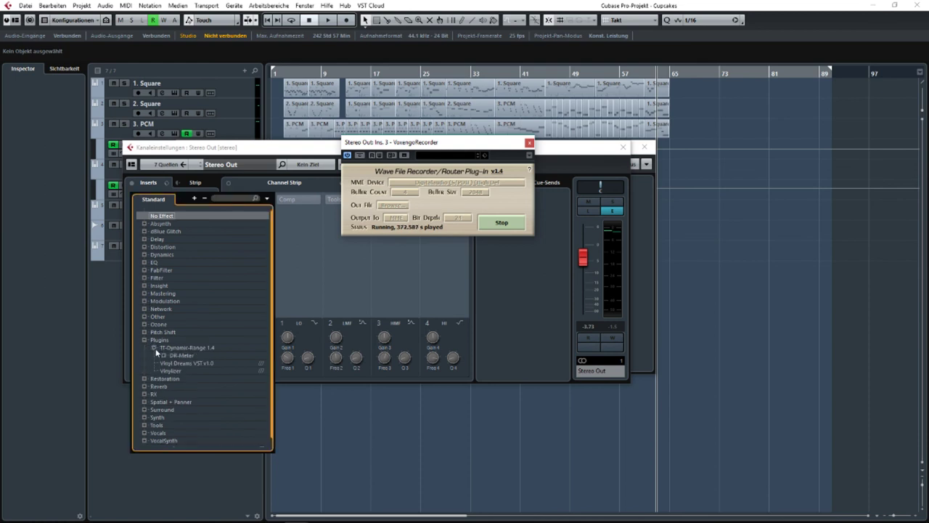
click(189, 362)
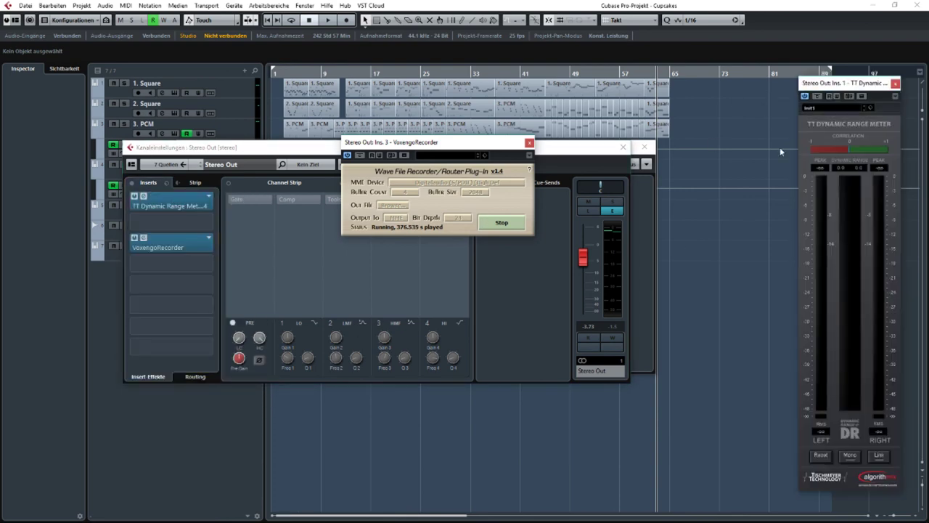
click(499, 99)
scroll(356, 106, up, 2)
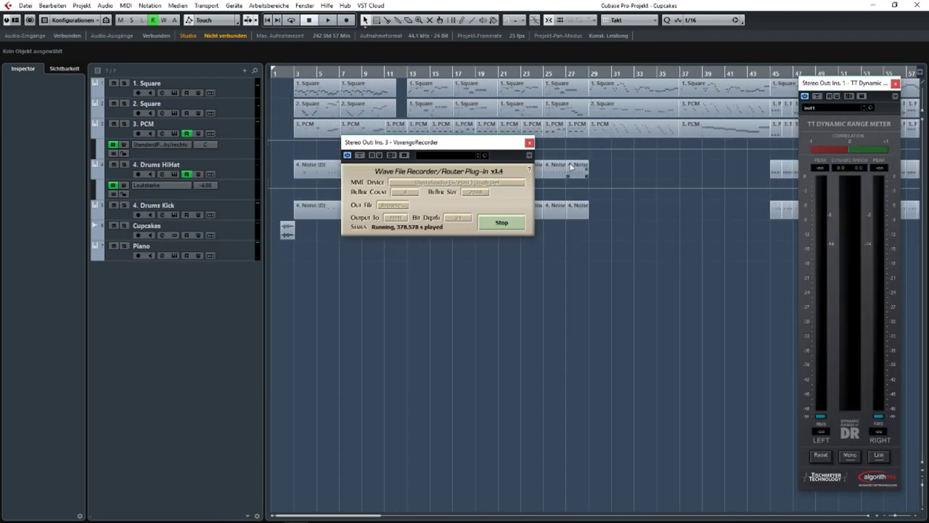
click(529, 143)
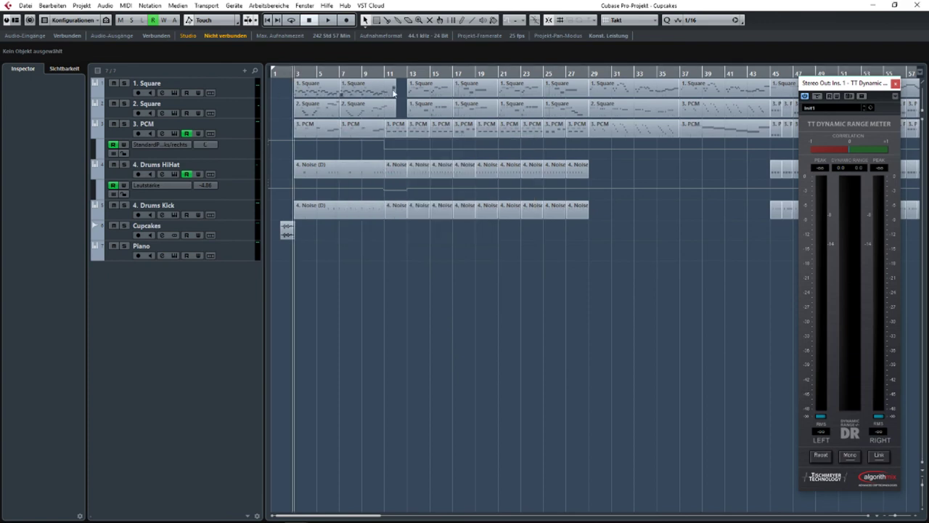
- Play the intro and several further sections of the arrangement while checking their levels on the TT Dynamic Range Meter
scroll(468, 165, right, 1)
key(space)
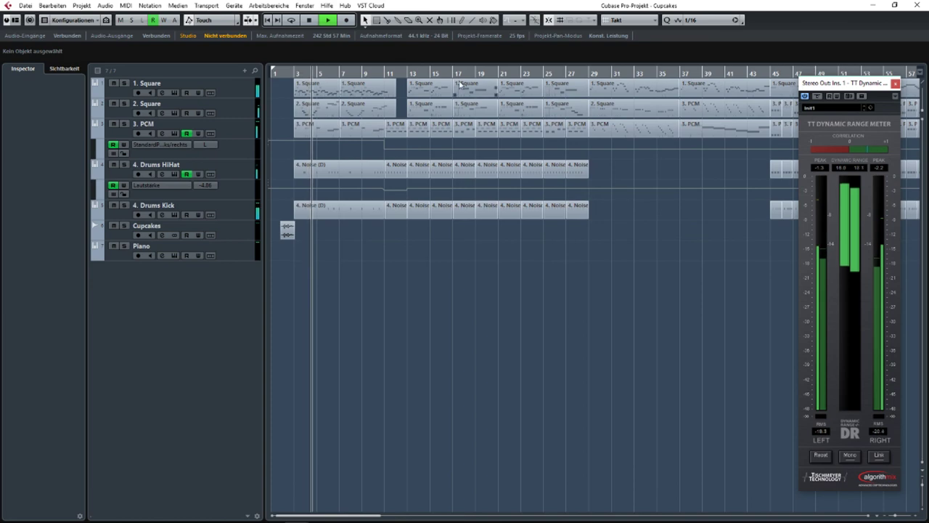
click(407, 73)
scroll(400, 117, right, 3)
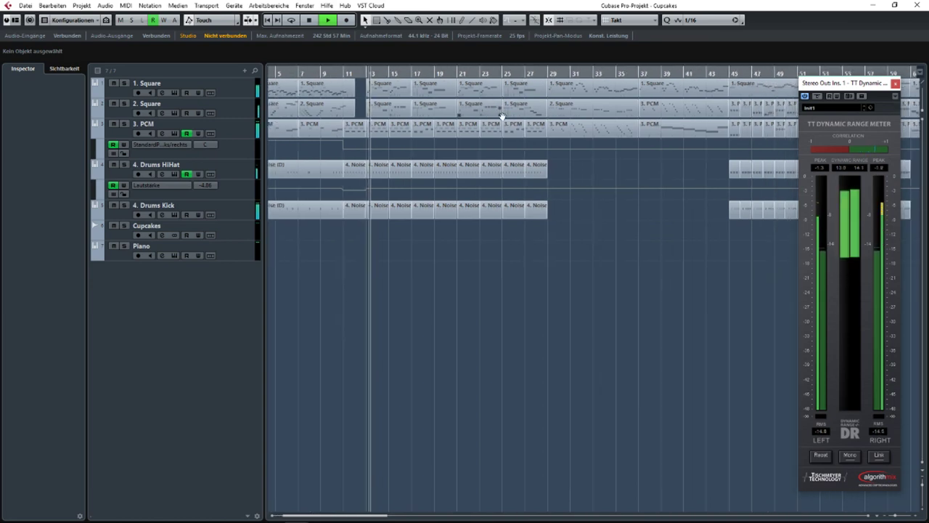
scroll(600, 126, left, 3)
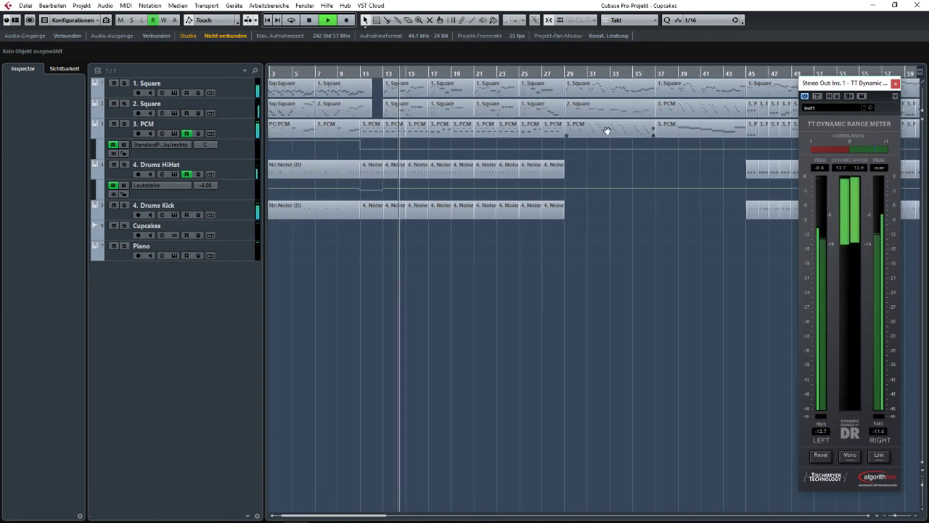
click(457, 73)
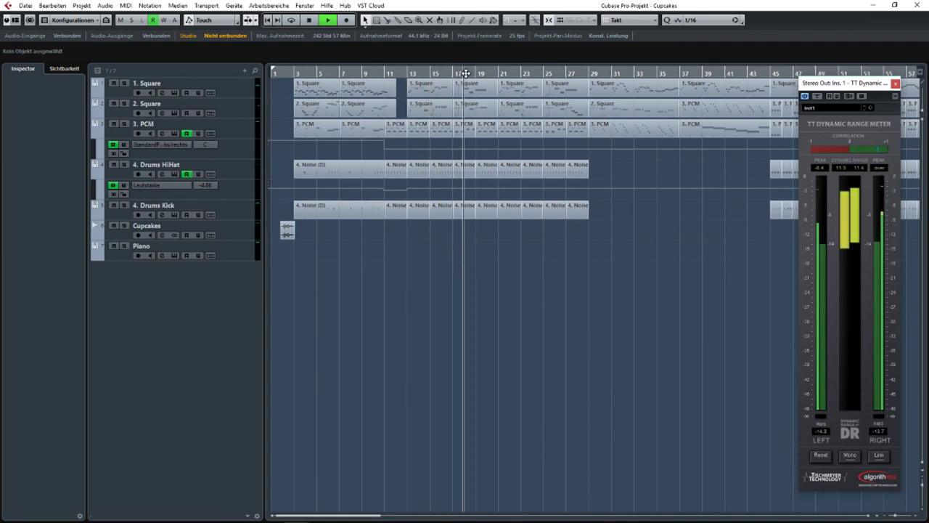
scroll(405, 86, right, 5)
click(405, 72)
scroll(445, 92, right, 3)
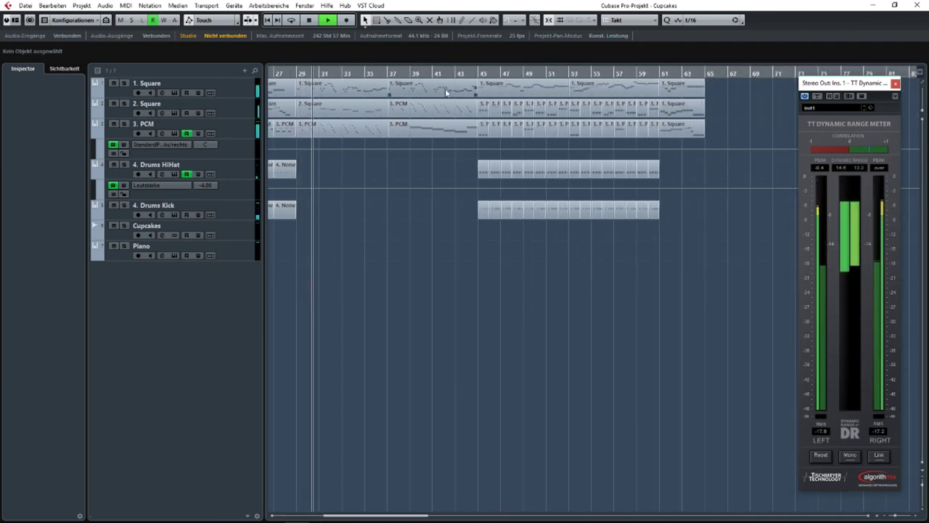
click(455, 73)
scroll(494, 84, right, 1)
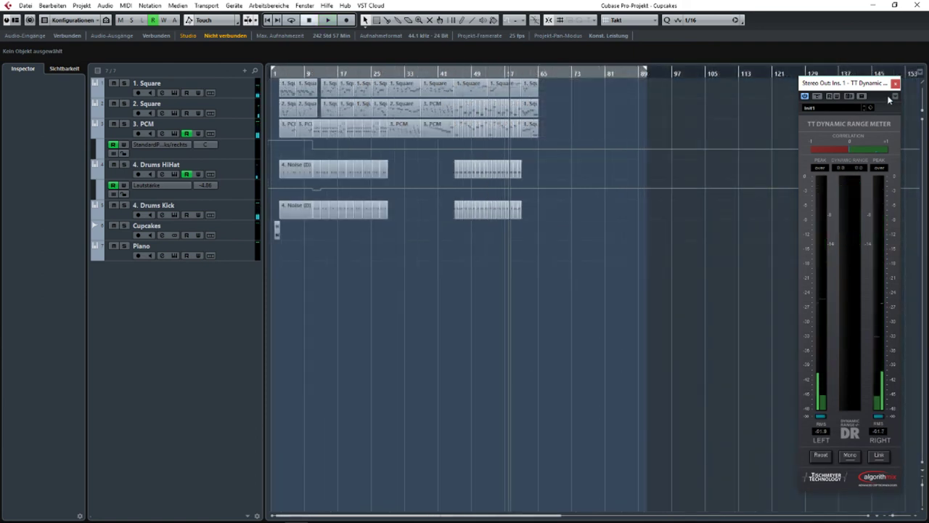
- Close the TT Dynamic Range Meter window and browse the Dynamics effects for the second insert slot of Stereo Out
click(892, 83)
key(F3)
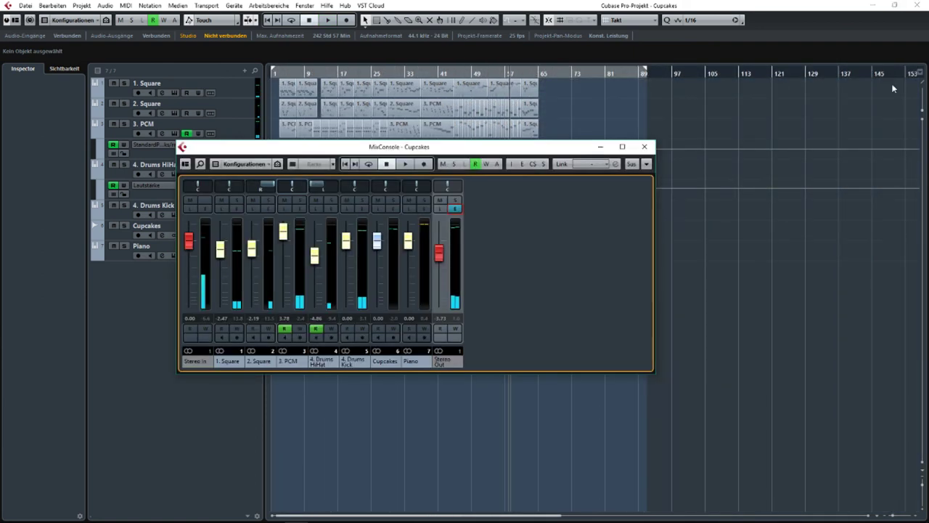
click(454, 207)
click(159, 223)
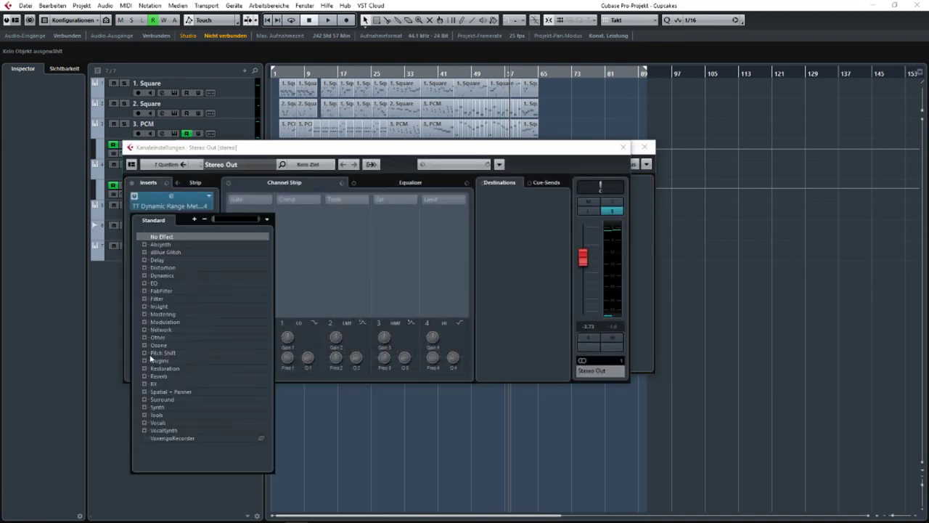
click(144, 276)
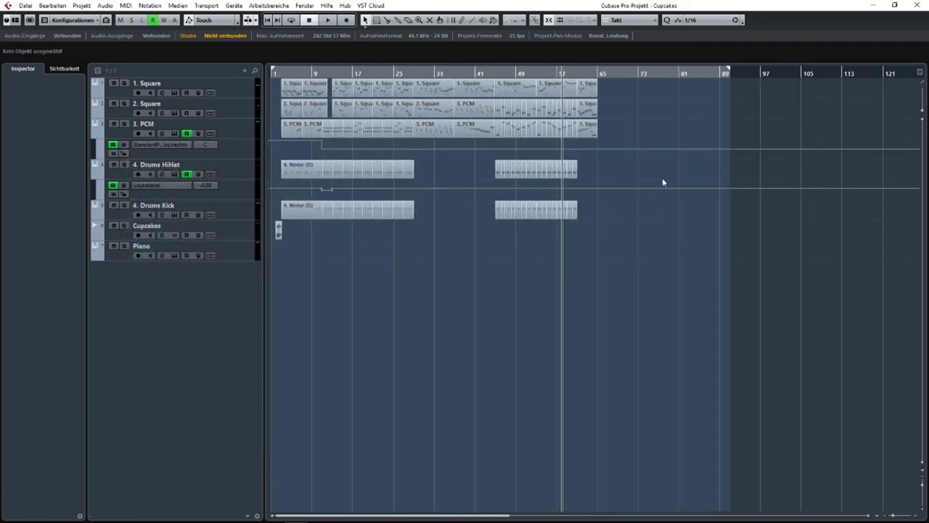
- Listen to the arrangement from bar 1 until past bar 65, inspecting the RoomWorks reverb of the 4. Drums HiHat track during playback
click(273, 73)
key(space)
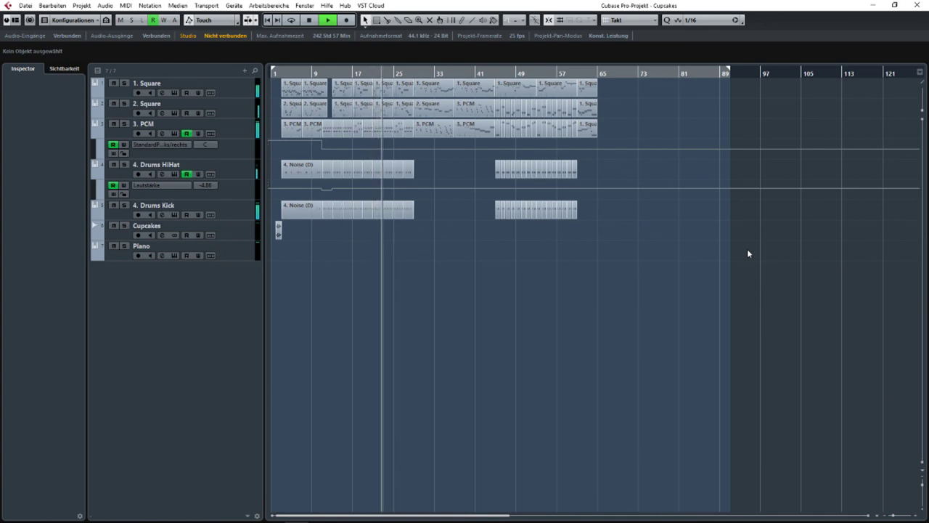
click(242, 167)
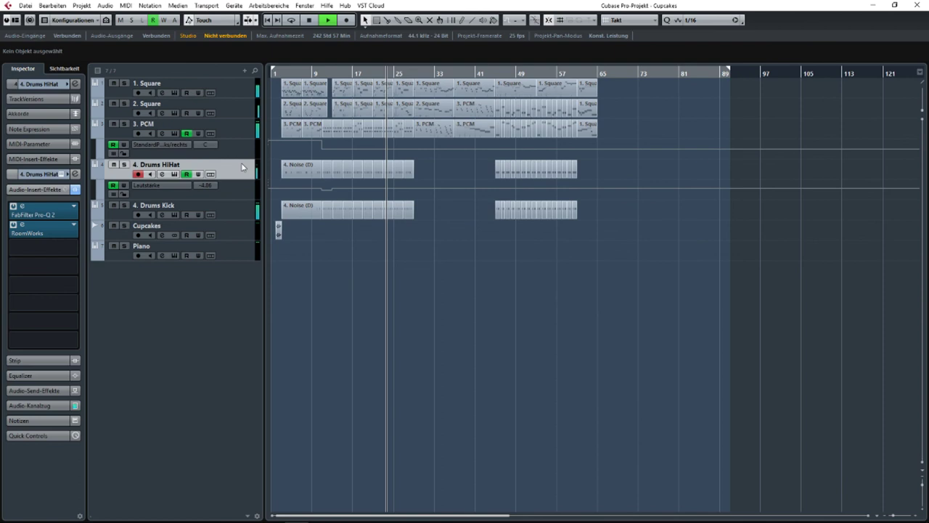
click(14, 226)
click(42, 231)
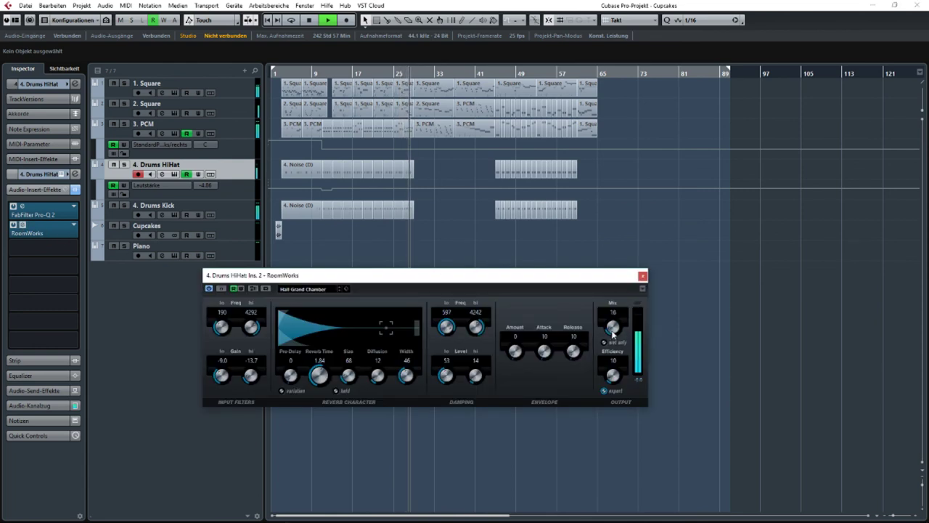
click(642, 276)
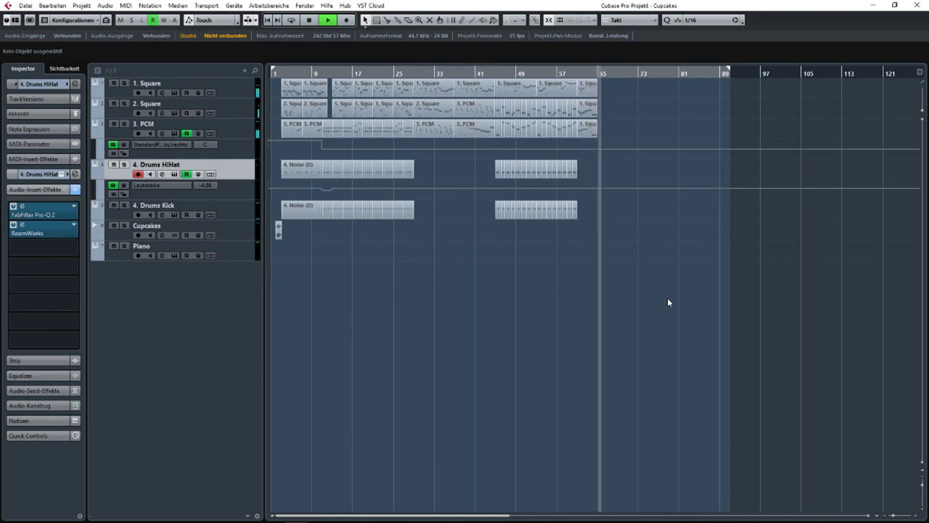
key(space)
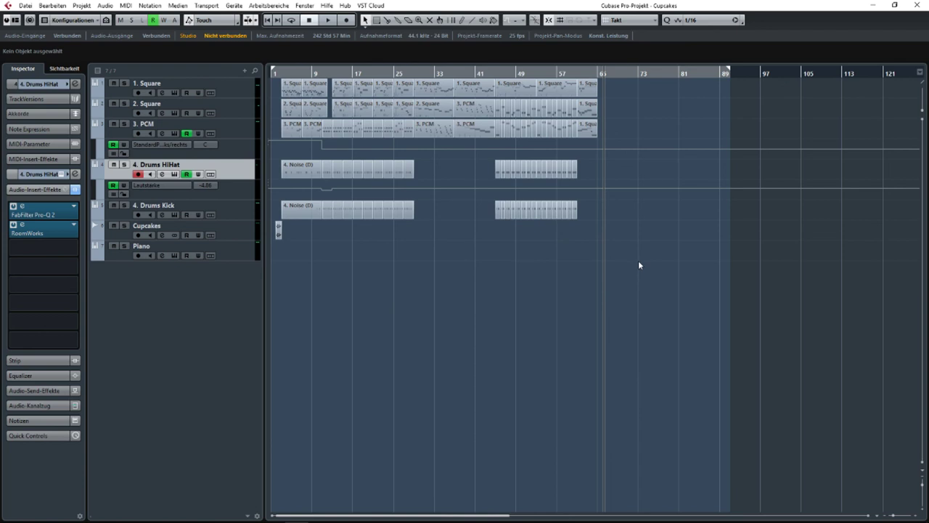
drag(637, 260, 639, 231)
drag(640, 74, 608, 243)
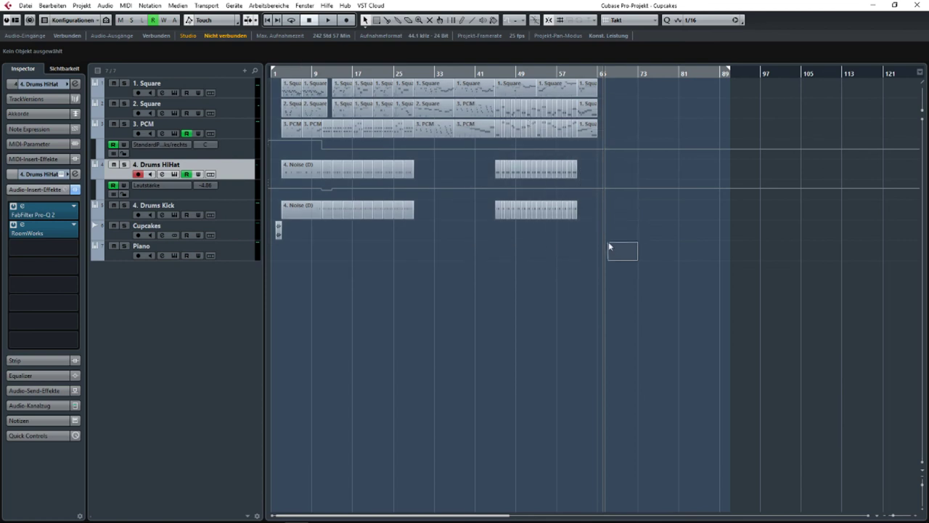